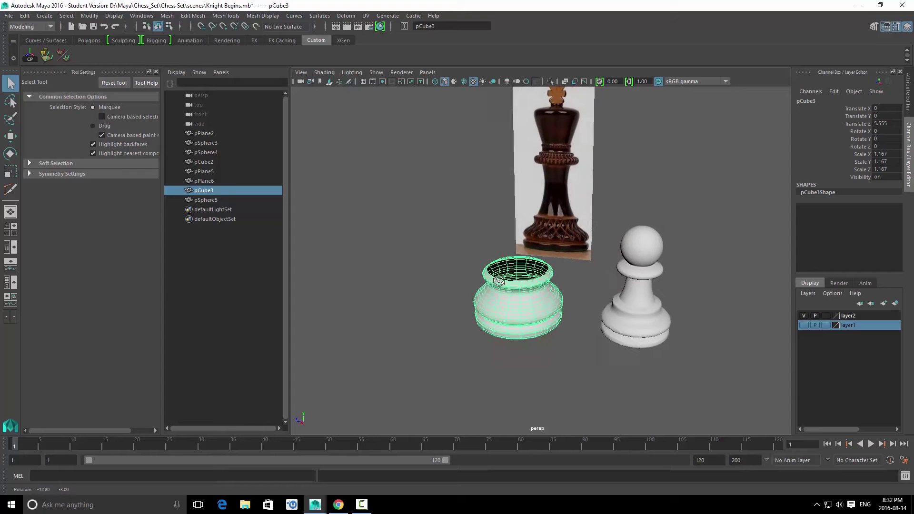
pyautogui.hotkey('alt', 'Tab')
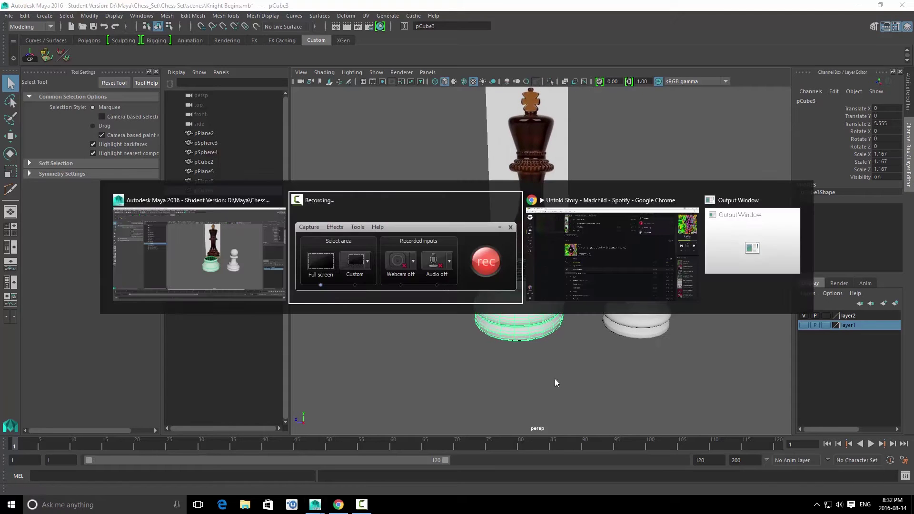
pyautogui.click(695, 361)
pyautogui.click(893, 434)
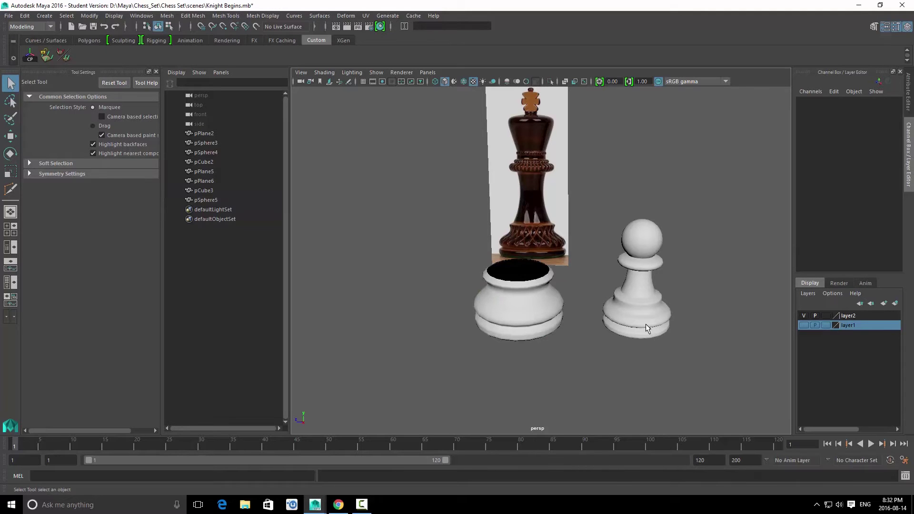
# Step: Examine the unfinished king base beside the pawn, knight, rook and king reference image from several angles
pyautogui.click(646, 323)
pyautogui.keyDown('alt'); pyautogui.moveTo(517, 363); pyautogui.dragTo(529, 287); pyautogui.keyUp('alt')
pyautogui.click(530, 319)
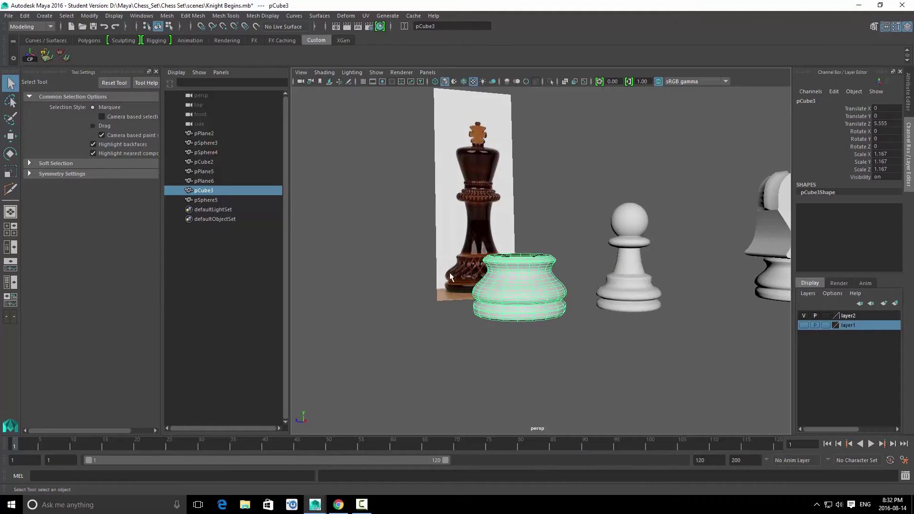
pyautogui.keyDown('alt'); pyautogui.moveTo(738, 269); pyautogui.dragTo(667, 296); pyautogui.keyUp('alt')
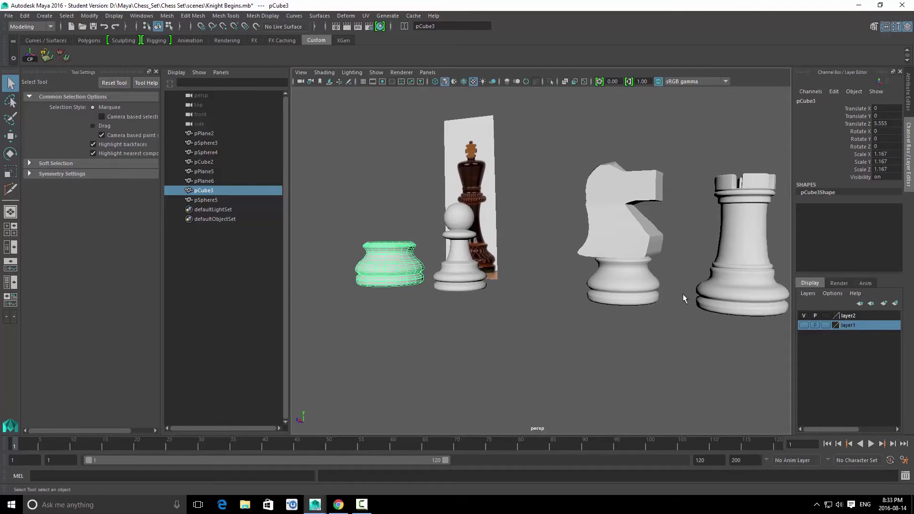
pyautogui.click(747, 297)
pyautogui.click(643, 281)
pyautogui.keyDown('alt'); pyautogui.moveTo(531, 280); pyautogui.dragTo(601, 225); pyautogui.keyUp('alt')
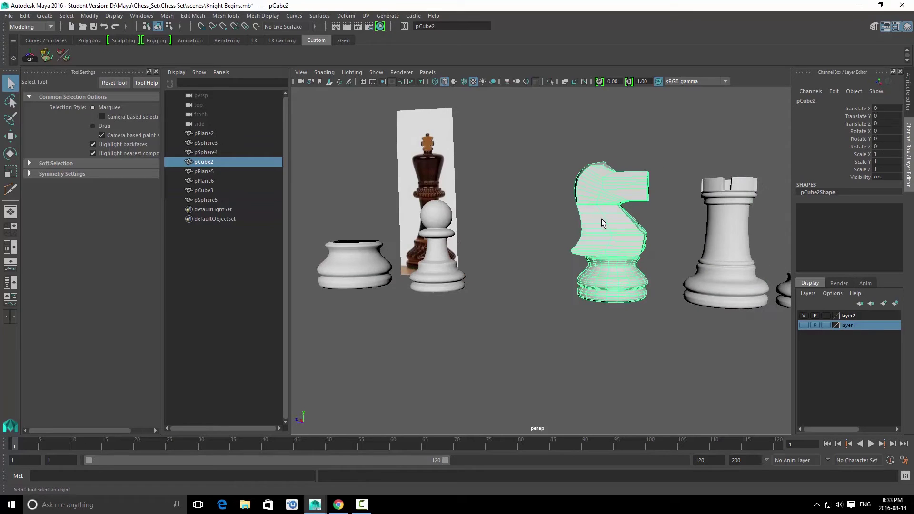
pyautogui.keyDown('alt'); pyautogui.moveTo(532, 223); pyautogui.dragTo(407, 242); pyautogui.keyUp('alt')
pyautogui.keyDown('alt'); pyautogui.moveTo(407, 242); pyautogui.dragTo(518, 245, button='middle'); pyautogui.keyUp('alt')
pyautogui.keyDown('alt'); pyautogui.moveTo(483, 281); pyautogui.dragTo(506, 273); pyautogui.keyUp('alt')
pyautogui.click(490, 278)
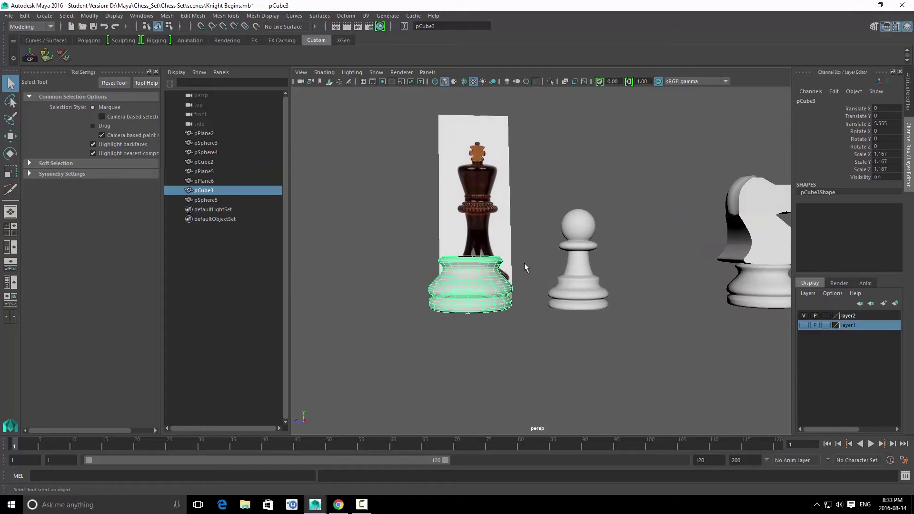
pyautogui.keyDown('alt'); pyautogui.moveTo(525, 263); pyautogui.dragTo(619, 282, button='right'); pyautogui.keyUp('alt')
pyautogui.click(619, 282)
pyautogui.keyDown('alt'); pyautogui.moveTo(562, 274); pyautogui.dragTo(448, 283); pyautogui.keyUp('alt')
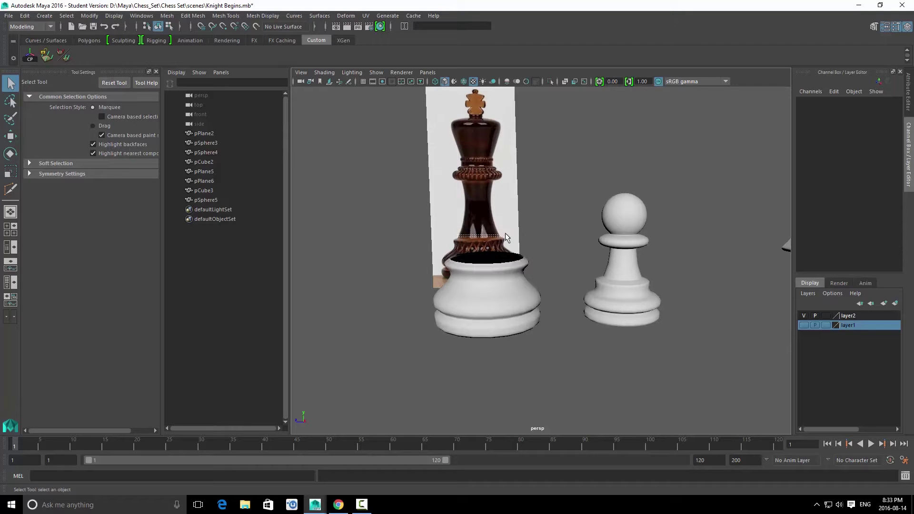
pyautogui.moveTo(498, 133); pyautogui.dragTo(497, 165)
# Step: Delete the lowest face loops around the pawn's base in face mode
pyautogui.click(615, 257)
pyautogui.moveTo(615, 279); pyautogui.dragTo(618, 316, button='right')
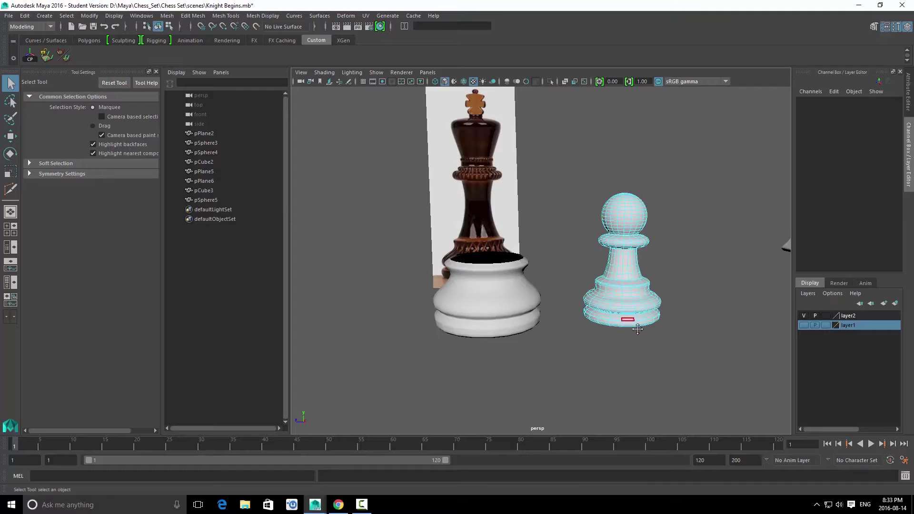
pyautogui.keyDown('alt'); pyautogui.moveTo(628, 327); pyautogui.dragTo(610, 307, button='middle'); pyautogui.keyUp('alt')
pyautogui.keyDown('alt'); pyautogui.moveTo(610, 308); pyautogui.dragTo(605, 302); pyautogui.keyUp('alt')
pyautogui.click(622, 310)
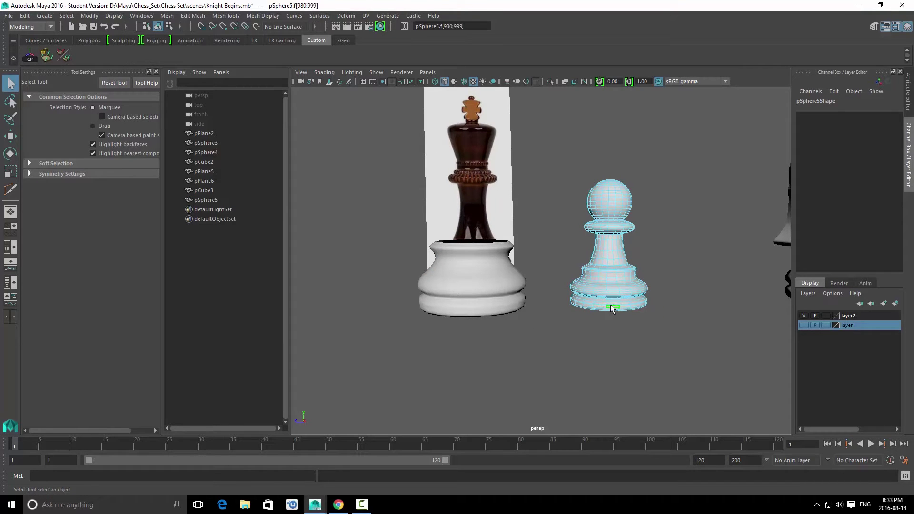
pyautogui.press('Delete')
pyautogui.click(608, 308)
pyautogui.keyDown('shift'); pyautogui.doubleClick(616, 307); pyautogui.keyUp('shift')
pyautogui.press('Delete')
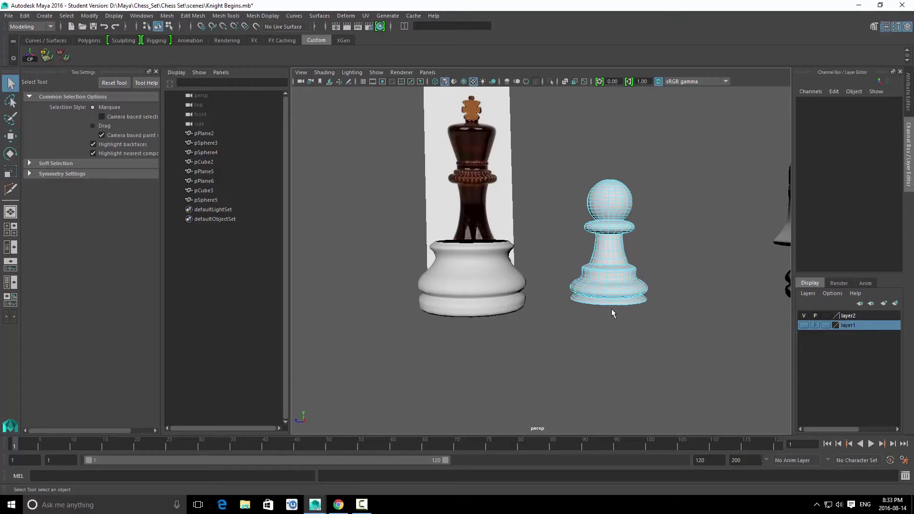
# Step: Select the pawn's bottom face loop, grow the selection up to the stem, and delete the rest of the base
pyautogui.click(604, 305)
pyautogui.press('f')
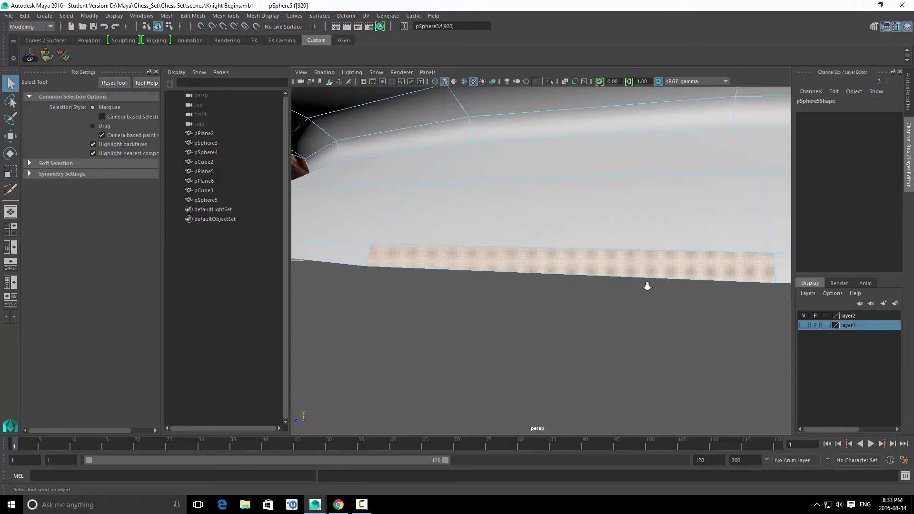
pyautogui.keyDown('shift'); pyautogui.doubleClick(494, 257); pyautogui.keyUp('shift')
pyautogui.keyDown('ctrl'); pyautogui.moveTo(590, 181); pyautogui.dragTo(676, 115, button='right'); pyautogui.keyUp('ctrl')
pyautogui.press('g')
pyautogui.press('g')
pyautogui.press('g')
pyautogui.press('g')
pyautogui.press('g')
pyautogui.press('g')
pyautogui.press('f')
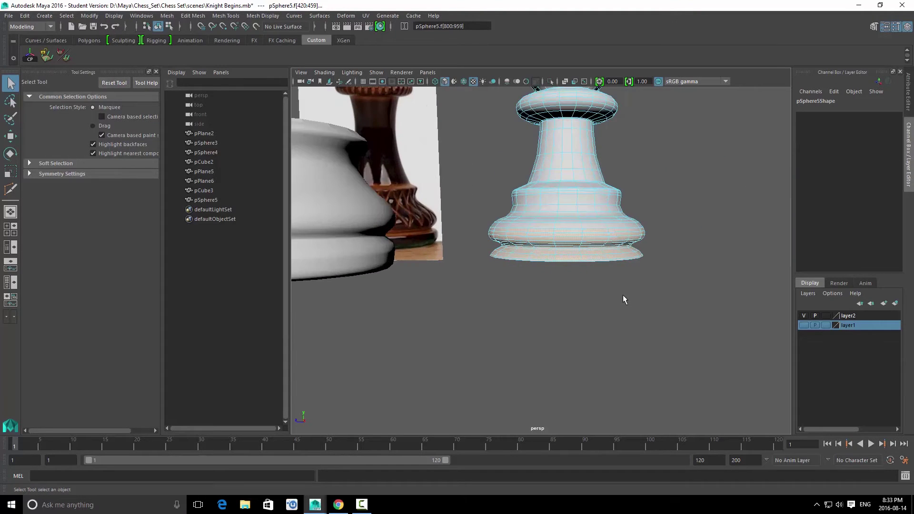
pyautogui.press('g')
pyautogui.press('g')
pyautogui.press('g')
pyautogui.press('g')
pyautogui.press('g')
pyautogui.press('g')
pyautogui.keyDown('alt'); pyautogui.moveTo(646, 296); pyautogui.dragTo(640, 310); pyautogui.keyUp('alt')
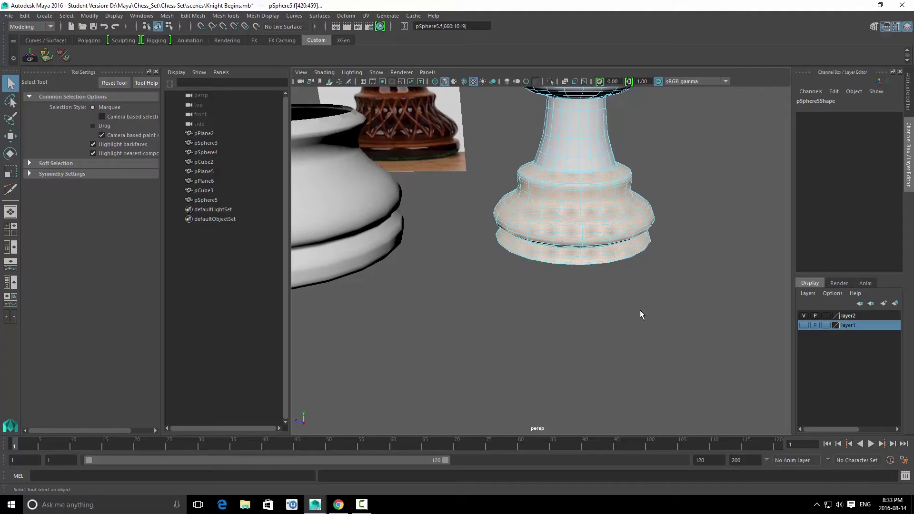
pyautogui.press('Delete')
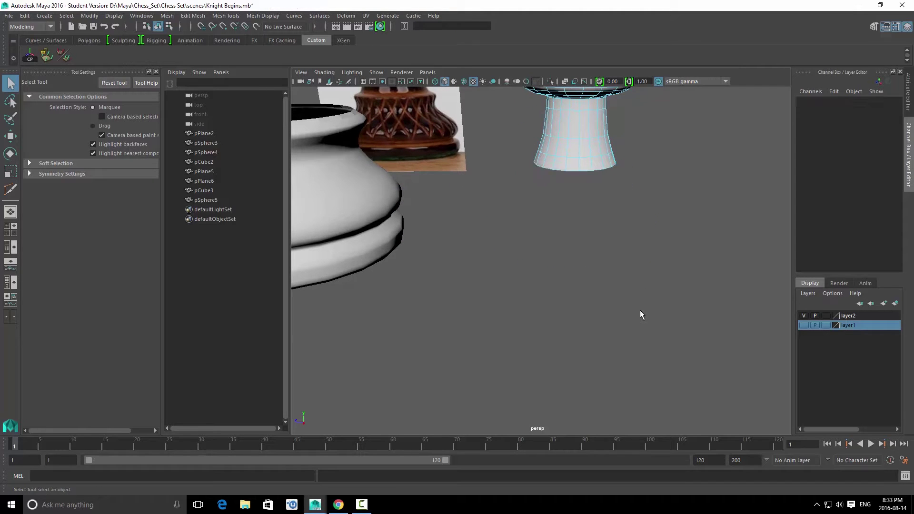
# Step: Delete all faces of the pawn's ball head, keeping only the collar and stem
pyautogui.keyDown('alt'); pyautogui.moveTo(552, 145); pyautogui.dragTo(595, 315, button='middle'); pyautogui.keyUp('alt')
pyautogui.moveTo(543, 149); pyautogui.dragTo(558, 160)
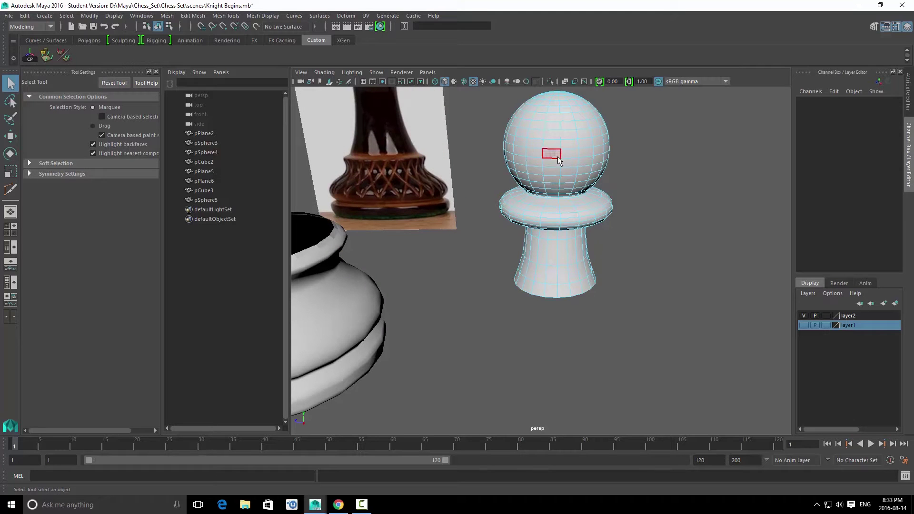
pyautogui.keyDown('shift'); pyautogui.doubleClick(534, 161); pyautogui.keyUp('shift')
pyautogui.keyDown('ctrl'); pyautogui.moveTo(530, 170); pyautogui.dragTo(638, 99, button='right'); pyautogui.keyUp('ctrl')
pyautogui.press('g')
pyautogui.press('g')
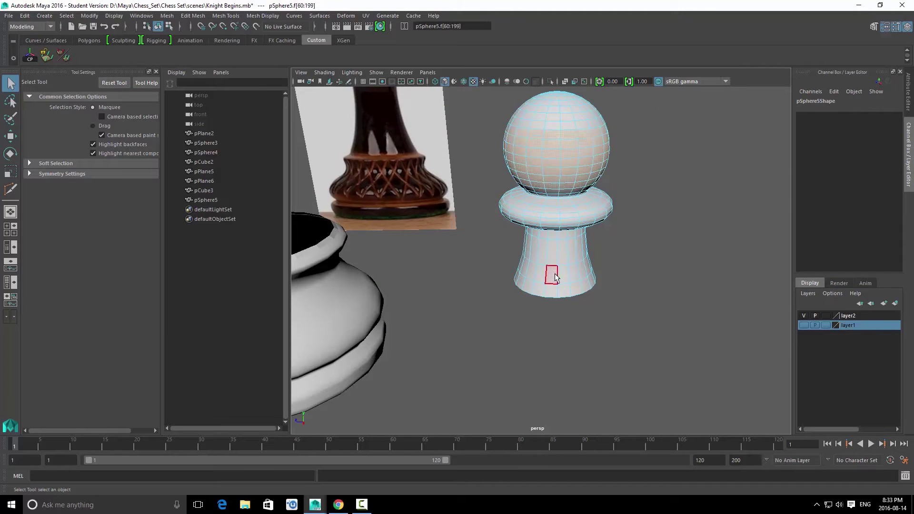
pyautogui.keyDown('alt'); pyautogui.moveTo(555, 274); pyautogui.dragTo(556, 264); pyautogui.keyUp('alt')
pyautogui.press('g')
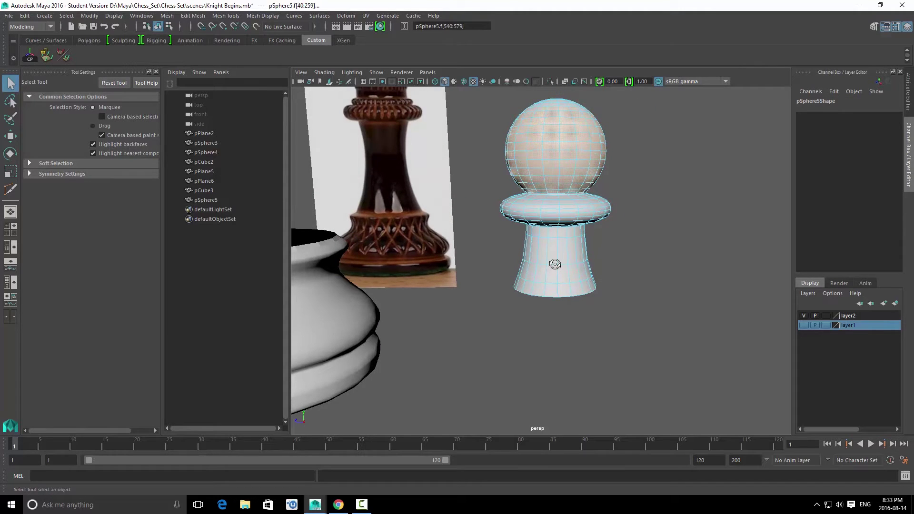
pyautogui.press('Delete')
pyautogui.moveTo(415, 67); pyautogui.dragTo(429, 54)
pyautogui.press('Delete')
# Step: Center the pivot of the remaining collar-and-stem piece and move it to the bottom of the stem
pyautogui.click(569, 224)
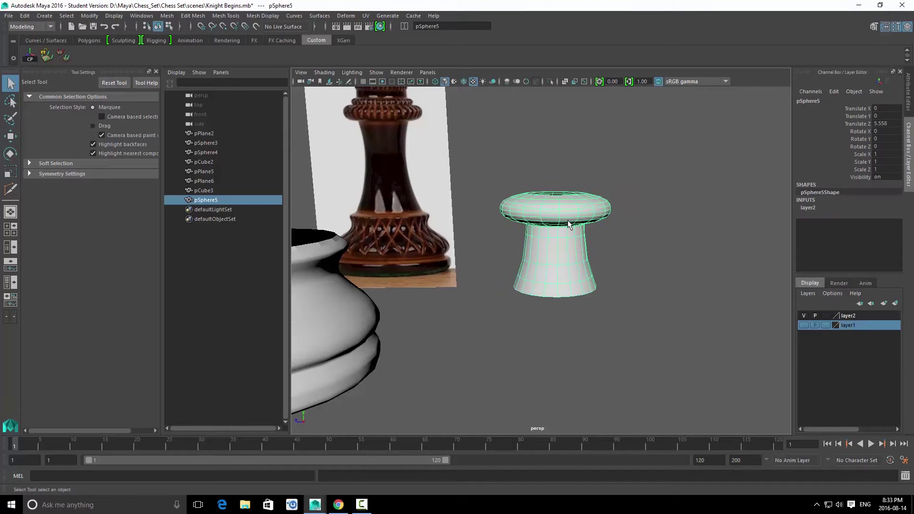
pyautogui.press('w')
pyautogui.click(30, 55)
pyautogui.keyDown('alt'); pyautogui.moveTo(541, 206); pyautogui.dragTo(565, 236); pyautogui.keyUp('alt')
pyautogui.press('d')
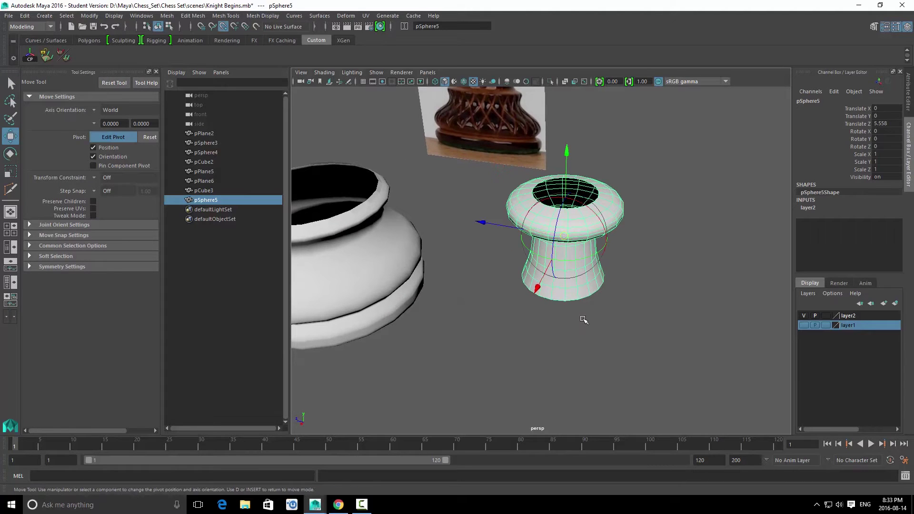
pyautogui.press('v')
pyautogui.moveTo(569, 172); pyautogui.dragTo(570, 176)
pyautogui.press('Insert')
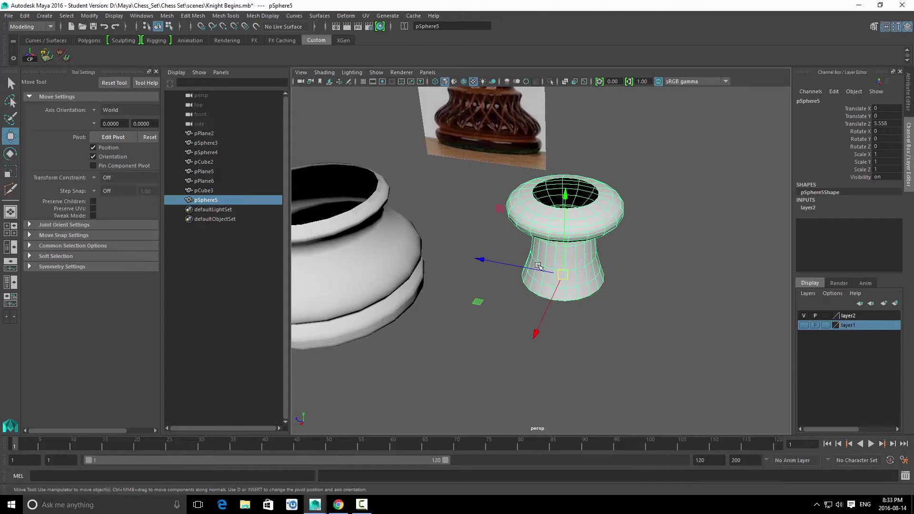
# Step: Turn on wireframe over shaded surfaces with the collar-and-stem piece and king base in view
pyautogui.click(475, 258)
pyautogui.keyDown('alt'); pyautogui.moveTo(410, 249); pyautogui.dragTo(647, 262, button='middle'); pyautogui.keyUp('alt')
pyautogui.click(686, 266)
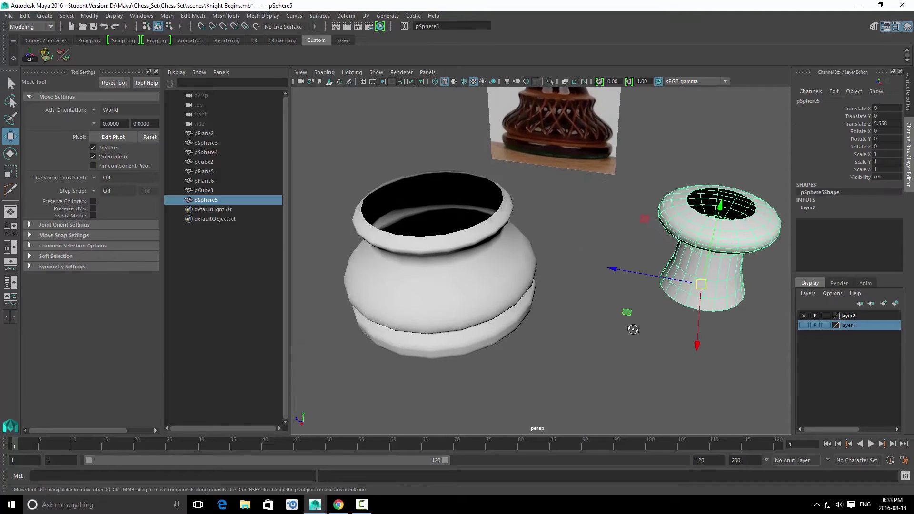
pyautogui.keyDown('alt'); pyautogui.moveTo(633, 326); pyautogui.dragTo(618, 299); pyautogui.keyUp('alt')
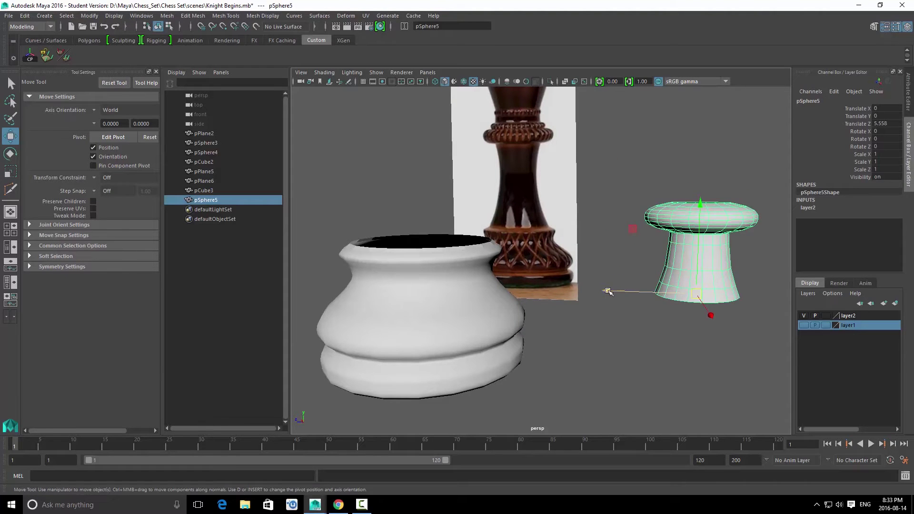
pyautogui.press('4')
pyautogui.click(445, 81)
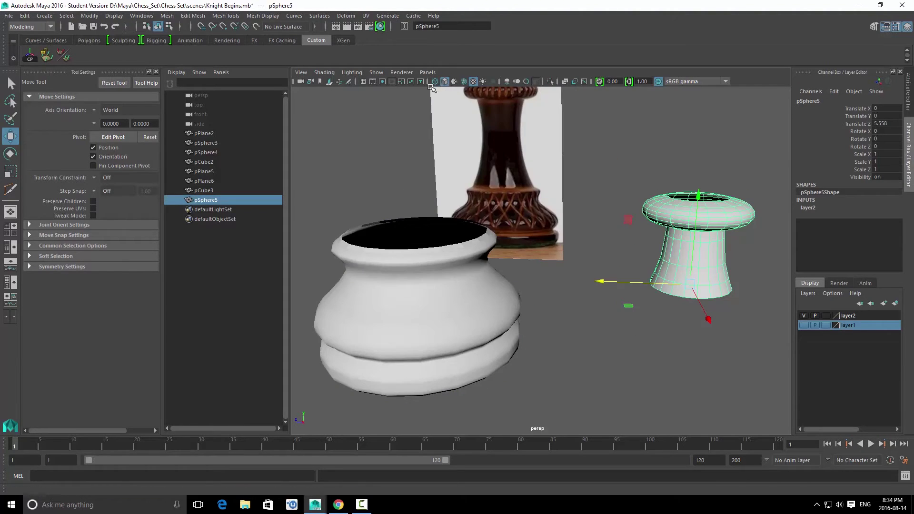
pyautogui.click(464, 82)
# Step: Snap the collar-and-stem piece onto the king base's top rim, at Translate Y 0.334 and Translate Z 7.531
pyautogui.moveTo(505, 205)
pyautogui.keyDown('alt'); pyautogui.mouseDown()
pyautogui.moveTo(546, 215)
pyautogui.moveTo(503, 216)
pyautogui.mouseUp(); pyautogui.keyUp('alt')
pyautogui.middleClick(497, 208)
pyautogui.click(497, 132)
pyautogui.press('v')
pyautogui.moveTo(515, 186); pyautogui.dragTo(568, 172, button='middle')
pyautogui.keyDown('alt'); pyautogui.moveTo(562, 205); pyautogui.dragTo(625, 176); pyautogui.keyUp('alt')
pyautogui.press('v')
pyautogui.middleClick(487, 170)
# Step: Scale the collar-and-stem piece uniformly to about 1.856 to fit the rim of the king base
pyautogui.press('r')
pyautogui.keyDown('alt'); pyautogui.moveTo(525, 220); pyautogui.dragTo(569, 260); pyautogui.keyUp('alt')
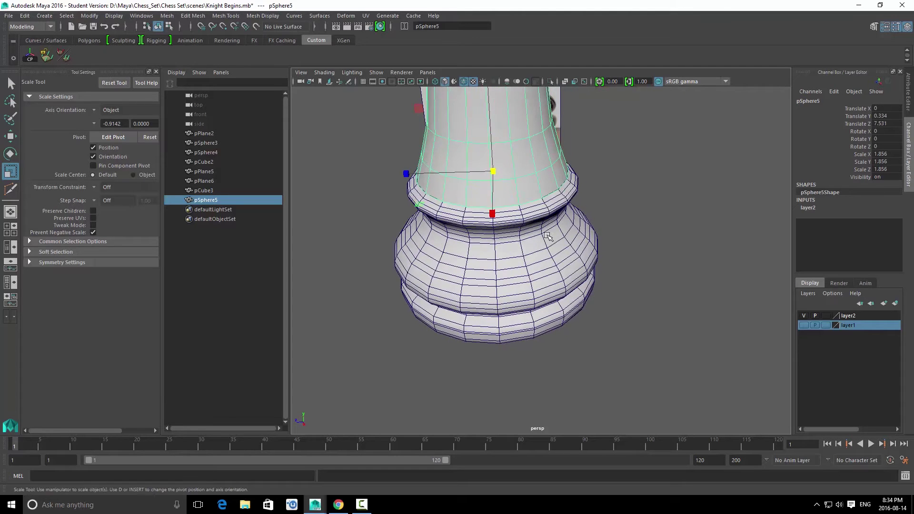
pyautogui.keyDown('alt'); pyautogui.moveTo(569, 259); pyautogui.dragTo(652, 263, button='right'); pyautogui.keyUp('alt')
pyautogui.keyDown('alt'); pyautogui.moveTo(577, 201); pyautogui.dragTo(631, 280); pyautogui.keyUp('alt')
pyautogui.press('q')
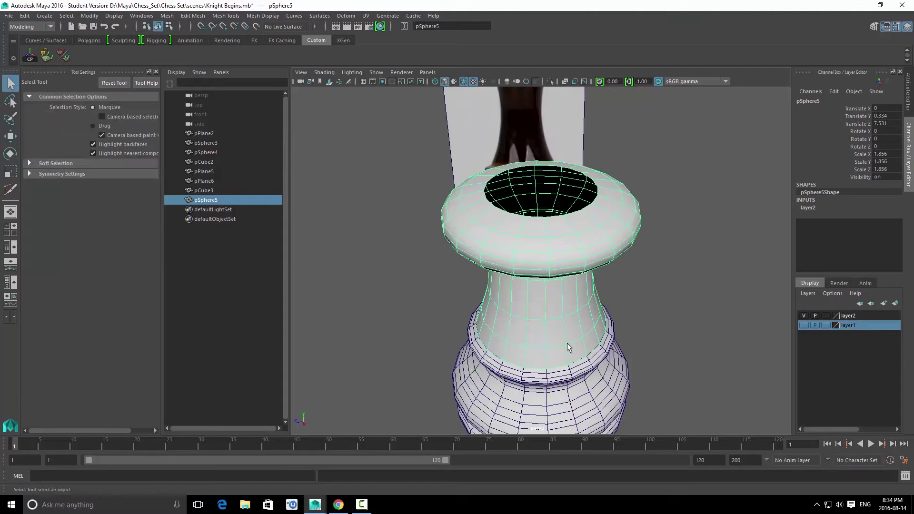
# Step: Fine-tune the collar-and-stem piece's uniform scale to 1.85 so its lower edge meets the base's rim
pyautogui.press('w')
pyautogui.press('F11')
pyautogui.click(551, 353)
pyautogui.press('f')
pyautogui.keyDown('alt'); pyautogui.moveTo(551, 353); pyautogui.dragTo(438, 334, button='right'); pyautogui.keyUp('alt')
pyautogui.press('q')
pyautogui.click(621, 198)
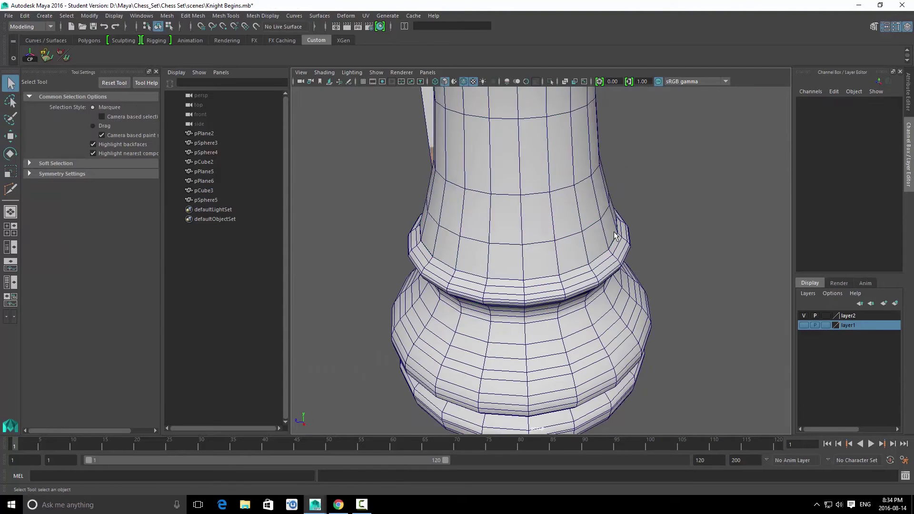
pyautogui.scroll(4, 596, 241)
pyautogui.keyDown('alt'); pyautogui.moveTo(596, 241); pyautogui.dragTo(515, 228); pyautogui.keyUp('alt')
pyautogui.click(516, 228)
pyautogui.press('r')
pyautogui.keyDown('alt'); pyautogui.moveTo(544, 262); pyautogui.dragTo(581, 271); pyautogui.keyUp('alt')
pyautogui.scroll(4, 595, 276)
pyautogui.click(584, 249)
pyautogui.moveTo(582, 247); pyautogui.dragTo(579, 247)
pyautogui.press('q')
pyautogui.scroll(-5, 563, 206)
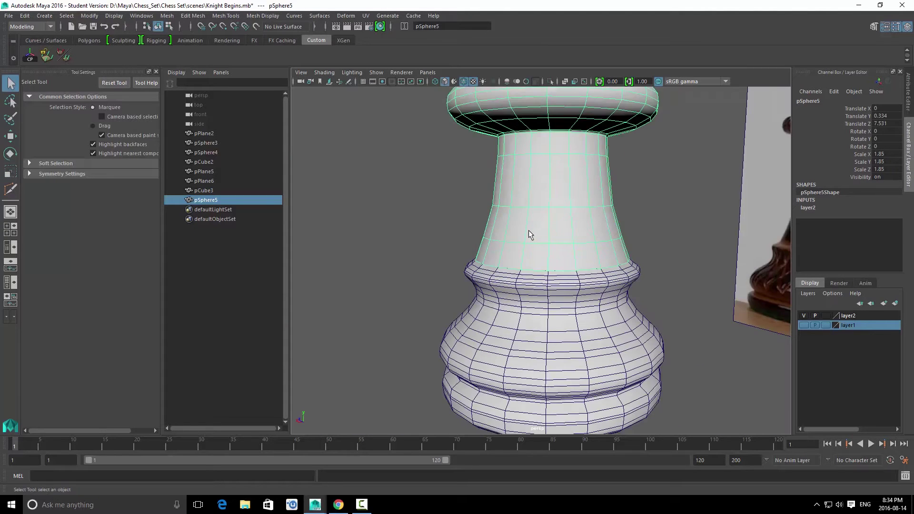
pyautogui.click(404, 255)
pyautogui.keyDown('alt'); pyautogui.moveTo(404, 251); pyautogui.dragTo(521, 257); pyautogui.keyUp('alt')
pyautogui.click(521, 258)
pyautogui.keyDown('shift'); pyautogui.click(533, 285); pyautogui.keyUp('shift')
pyautogui.keyDown('shift'); pyautogui.rightClick(523, 225); pyautogui.keyUp('shift')
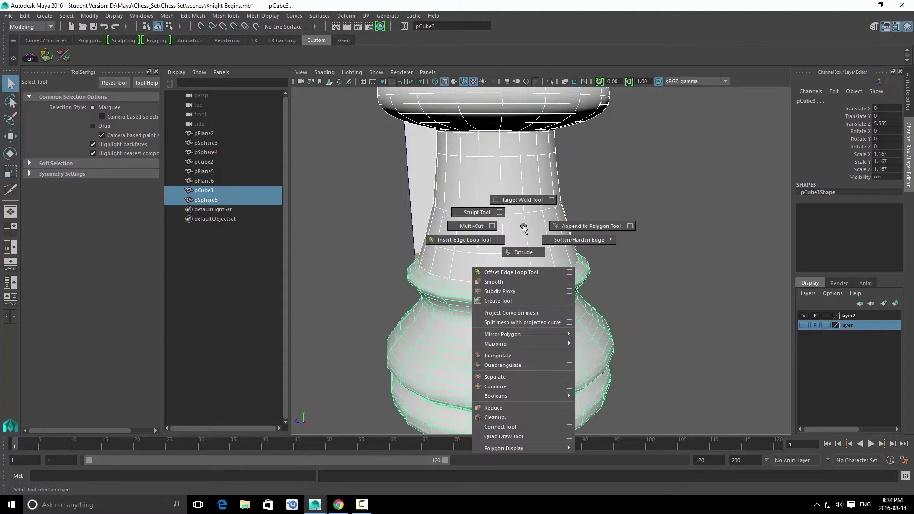
pyautogui.scroll(-5, 523, 225)
# Step: Switch to the side view with the king parts in front of the reference image
pyautogui.keyDown('alt'); pyautogui.moveTo(523, 224); pyautogui.dragTo(572, 215); pyautogui.keyUp('alt')
pyautogui.press('space')
pyautogui.moveTo(519, 200); pyautogui.dragTo(498, 200, button='right')
pyautogui.scroll(4, 571, 200)
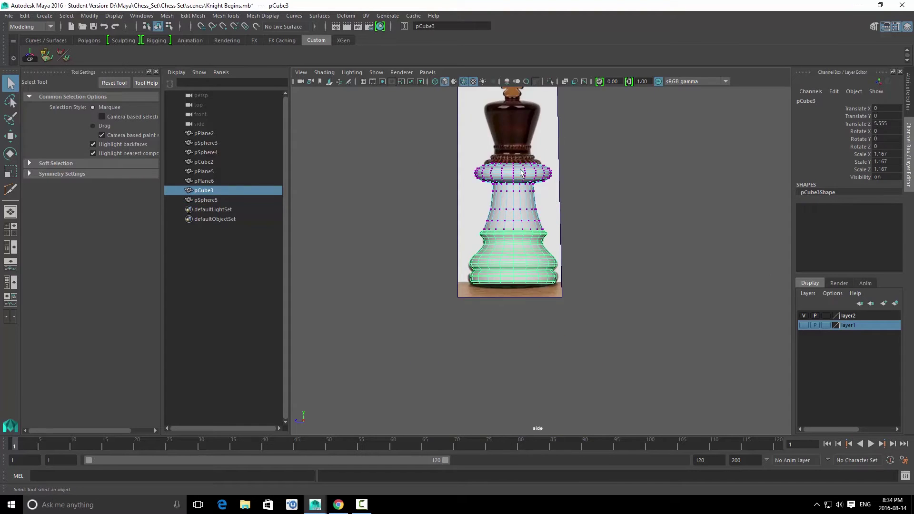
# Step: Try moving the collar's faces vertically with soft selection on, and undo the move
pyautogui.keyDown('alt'); pyautogui.moveTo(638, 195); pyautogui.dragTo(629, 271, button='middle'); pyautogui.keyUp('alt')
pyautogui.scroll(4, 628, 271)
pyautogui.moveTo(464, 254); pyautogui.dragTo(389, 257, button='right')
pyautogui.moveTo(498, 287); pyautogui.dragTo(496, 326, button='right')
pyautogui.scroll(4, 459, 190)
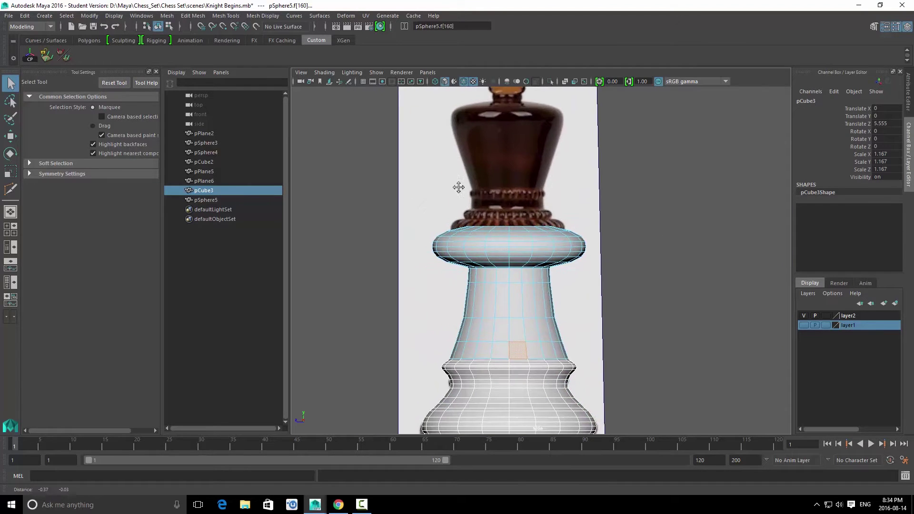
pyautogui.moveTo(616, 255); pyautogui.dragTo(643, 261)
pyautogui.press('b')
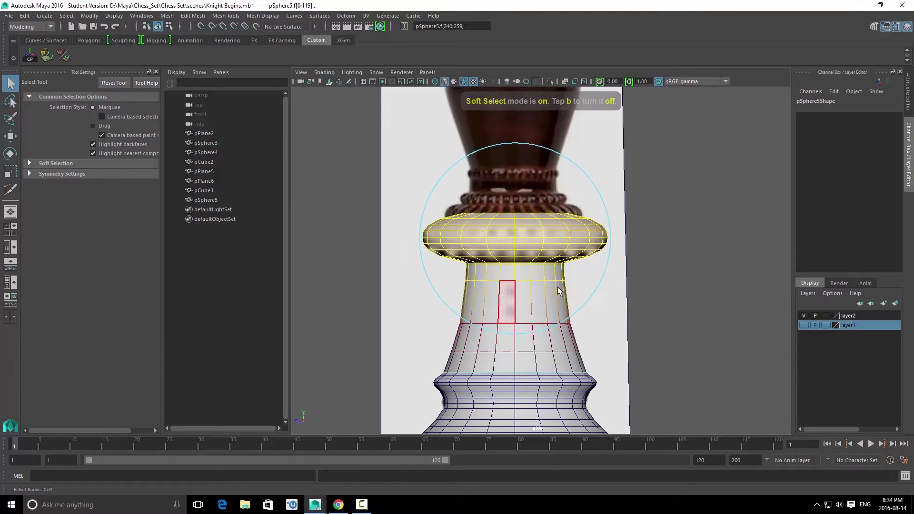
pyautogui.press('w')
pyautogui.scroll(-8, 527, 209)
pyautogui.scroll(2, 539, 200)
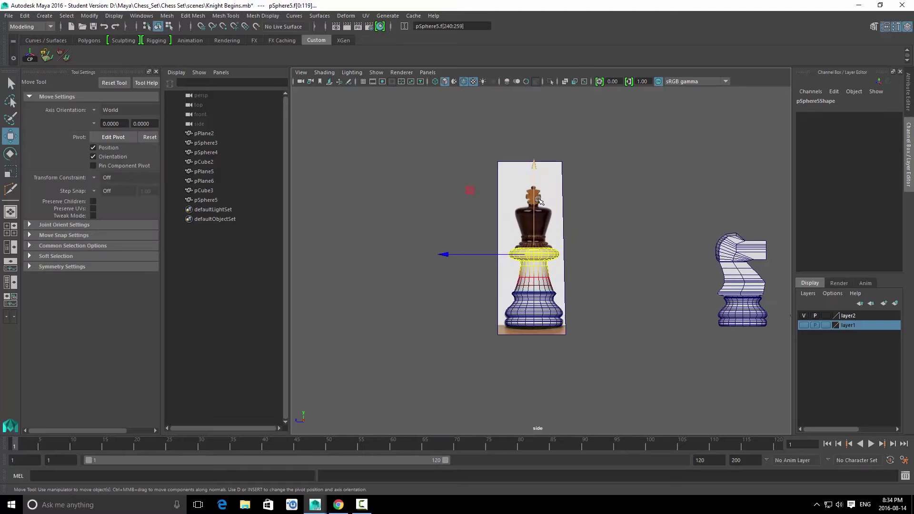
pyautogui.scroll(2, 536, 176)
pyautogui.moveTo(530, 163); pyautogui.dragTo(546, 262)
pyautogui.hotkey('ctrl', 'z')
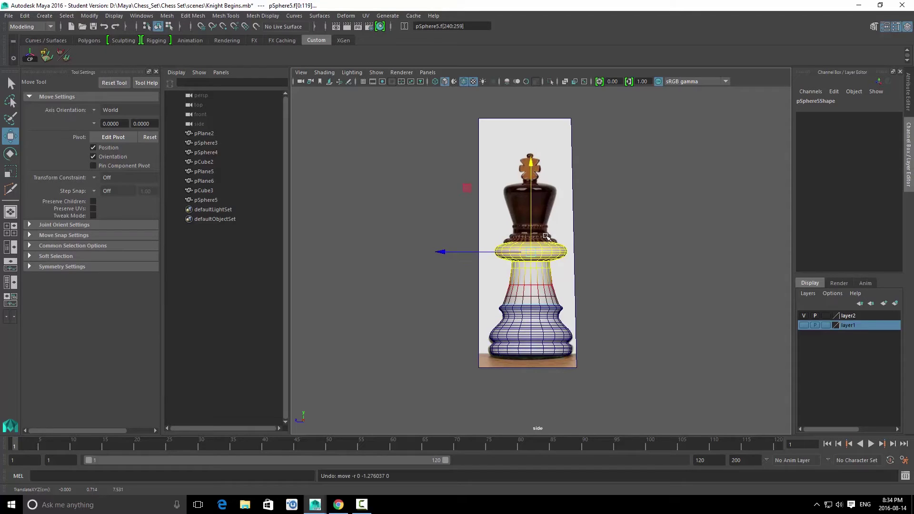
# Step: Move the whole collar-and-stem piece straight up, clear of the king base
pyautogui.press('q')
pyautogui.moveTo(534, 291); pyautogui.dragTo(564, 256, button='right')
pyautogui.click(513, 283)
pyautogui.press('w')
pyautogui.moveTo(530, 212); pyautogui.dragTo(530, 140)
pyautogui.click(535, 297)
# Step: Try lowering the king base along the vertical axis, and undo the move
pyautogui.press('q')
pyautogui.click(552, 328)
pyautogui.press('w')
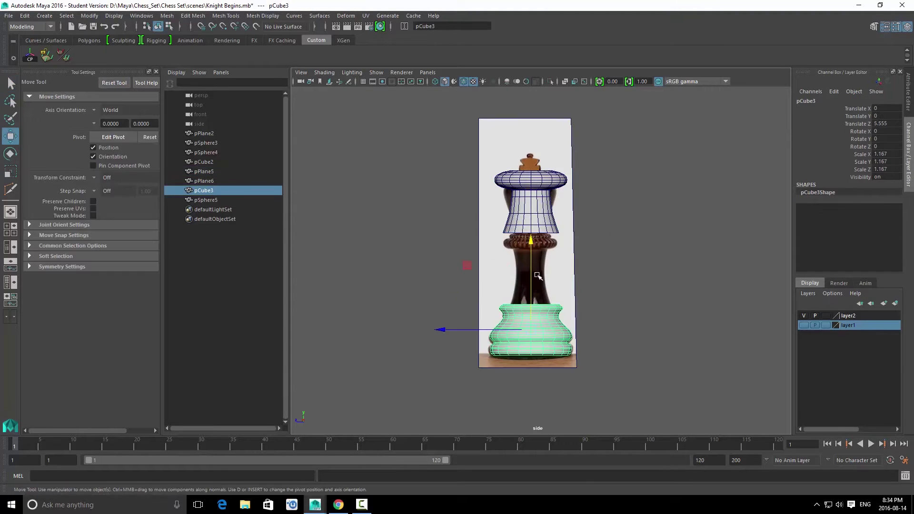
pyautogui.moveTo(532, 237); pyautogui.dragTo(532, 263)
pyautogui.hotkey('ctrl', 'z')
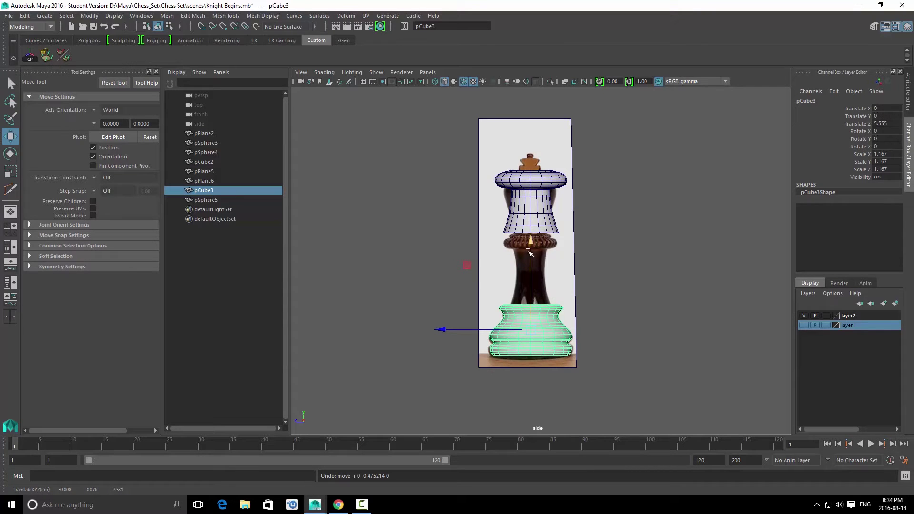
# Step: Relocate the king base's pivot to the bottom of the base with vertex snapping
pyautogui.scroll(4, 548, 310)
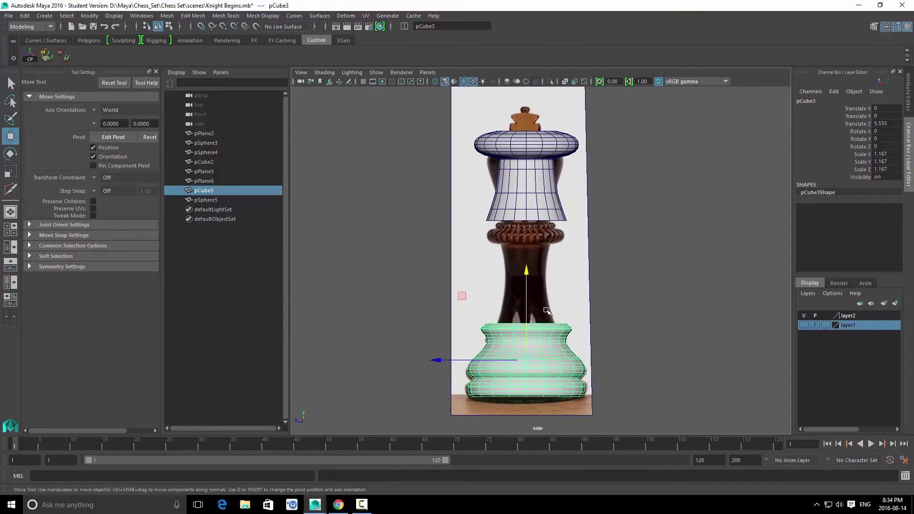
pyautogui.keyDown('alt'); pyautogui.click(538, 281); pyautogui.keyUp('alt')
pyautogui.press('r')
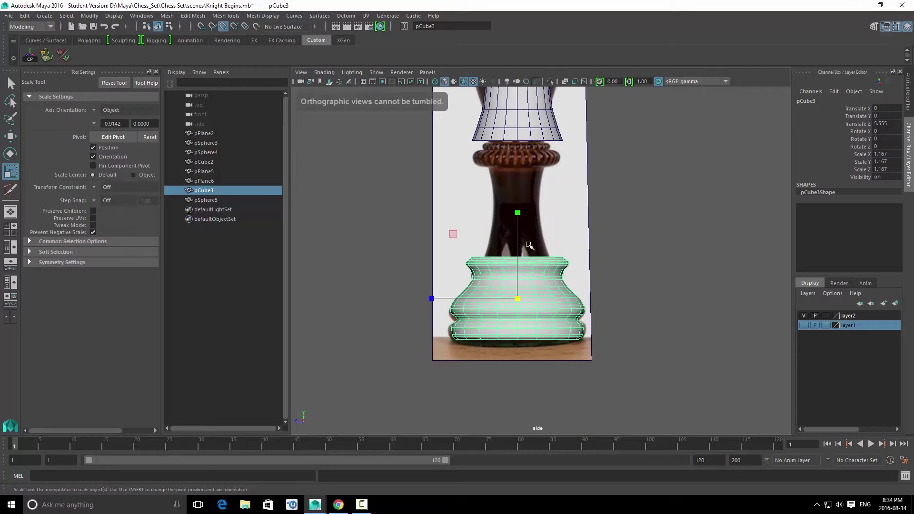
pyautogui.press('v')
pyautogui.press('d')
pyautogui.press('d')
pyautogui.click(519, 211)
pyautogui.press('v')
pyautogui.moveTo(529, 369); pyautogui.dragTo(527, 396, button='middle')
pyautogui.press('d')
# Step: Scale the king base down vertically to 0.97 so its rim meets the reference stem's foot, and deselect it
pyautogui.moveTo(515, 253); pyautogui.dragTo(531, 268)
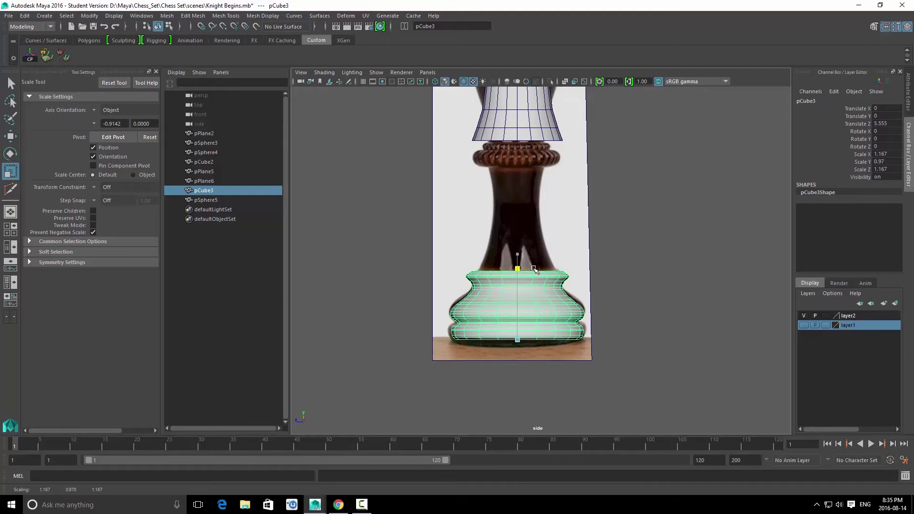
pyautogui.press('q')
pyautogui.click(615, 236)
# Step: Switch the king base to edge selection and shrink the soft-selection falloff radius to about 0.16
pyautogui.scroll(2, 615, 230)
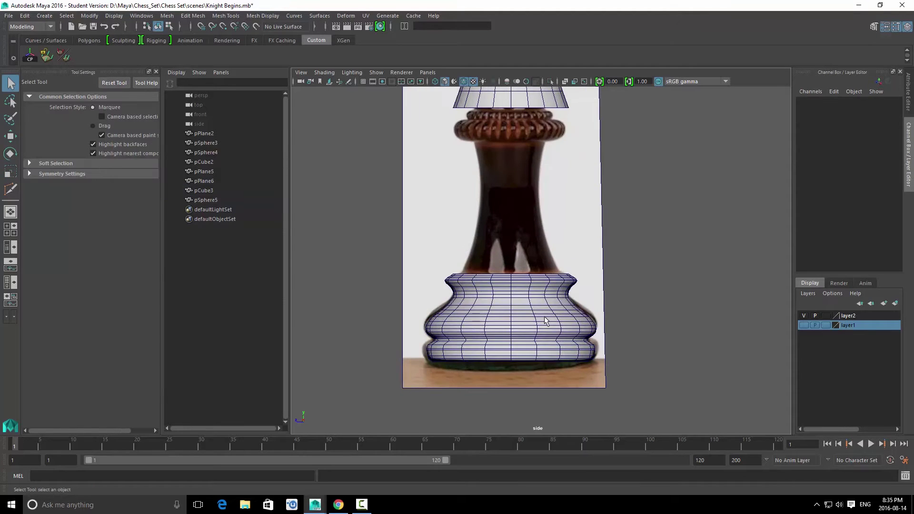
pyautogui.click(545, 316)
pyautogui.moveTo(545, 316); pyautogui.dragTo(543, 303, button='right')
pyautogui.click(544, 306)
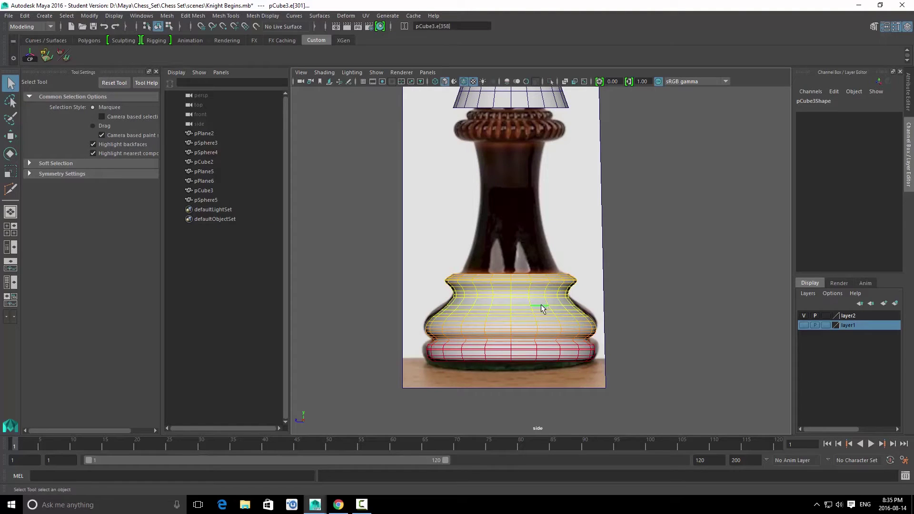
pyautogui.moveTo(532, 310); pyautogui.dragTo(480, 310)
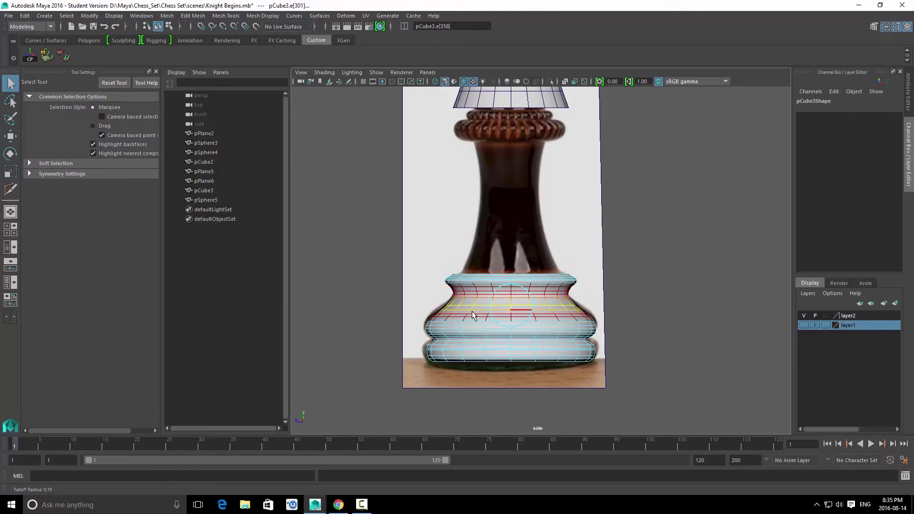
# Step: Raise the edge loop on the base's upper bulge and the loop just above it slightly with soft selection
pyautogui.click(499, 315)
pyautogui.click(482, 315)
pyautogui.doubleClick(483, 315)
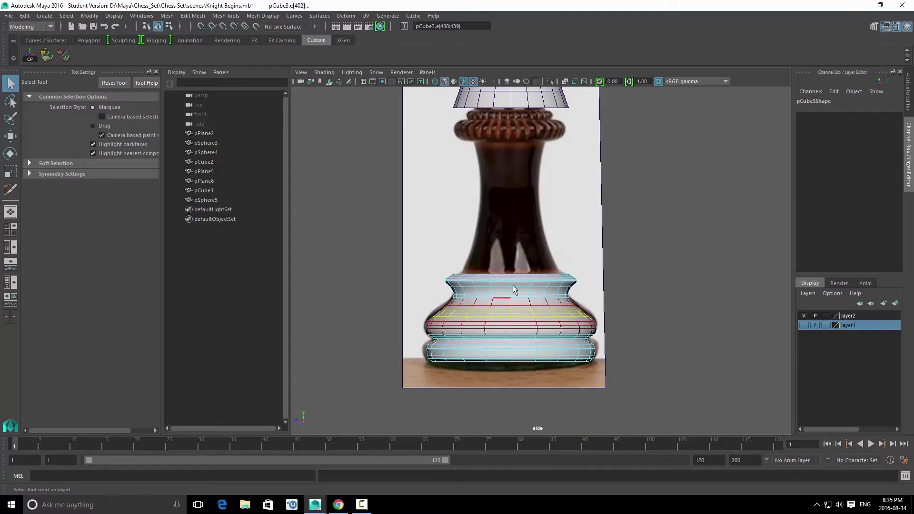
pyautogui.press('w')
pyautogui.moveTo(513, 223); pyautogui.dragTo(513, 222)
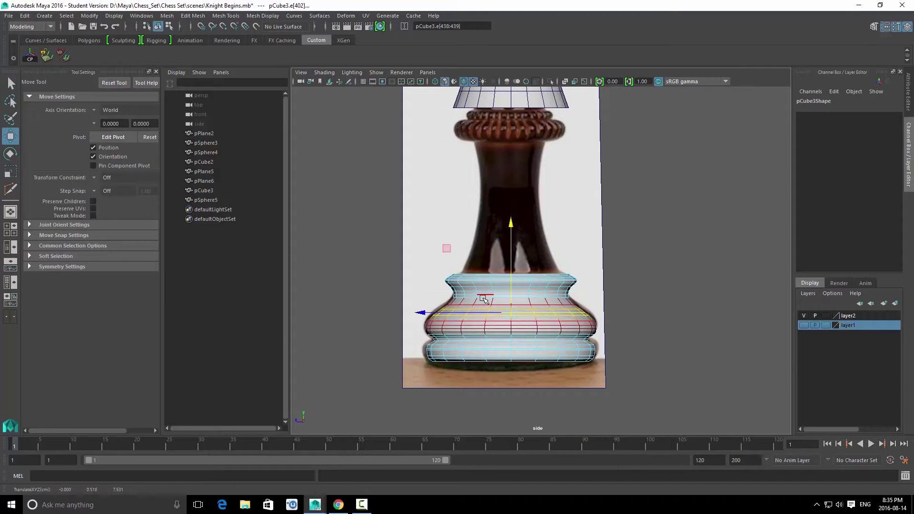
pyautogui.doubleClick(481, 305)
pyautogui.moveTo(512, 219); pyautogui.dragTo(512, 215)
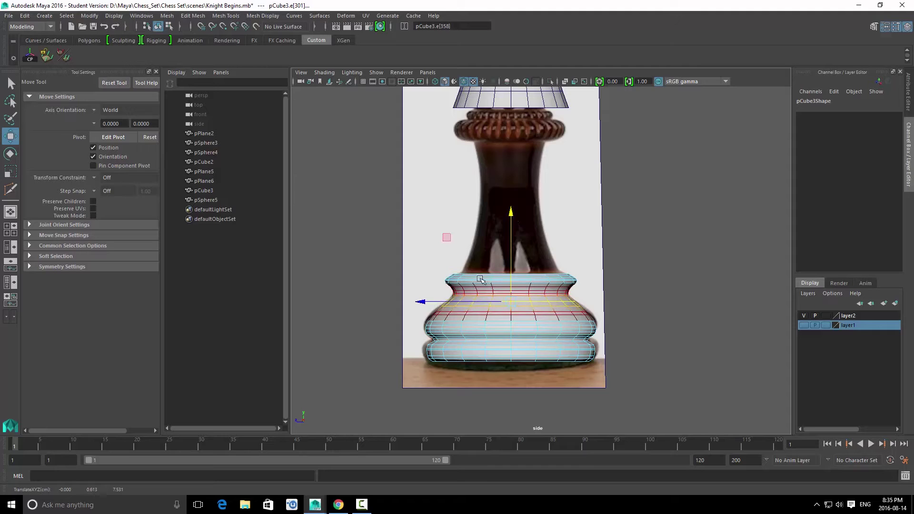
# Step: Widen the upper bulge's edge loop slightly and adjust its height against the reference silhouette
pyautogui.doubleClick(477, 313)
pyautogui.press('r')
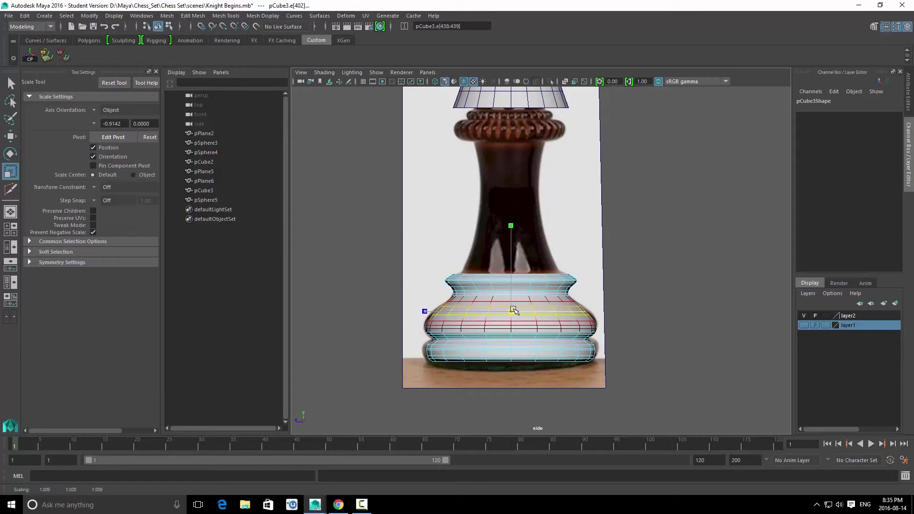
pyautogui.press('w')
pyautogui.click(511, 221)
pyautogui.press('q')
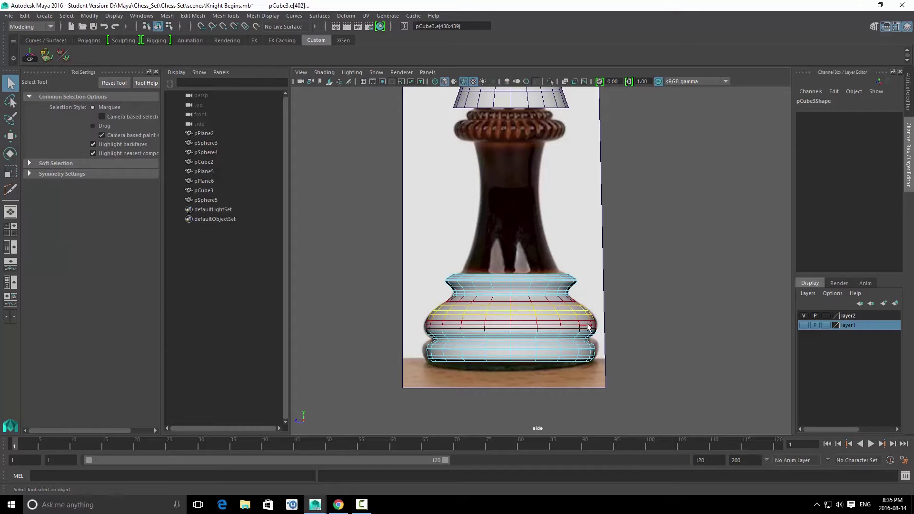
# Step: Raise the edge loop around the bulge's widest part slightly and adjust its scale to the reference
pyautogui.doubleClick(587, 325)
pyautogui.press('w')
pyautogui.moveTo(511, 241); pyautogui.dragTo(512, 237)
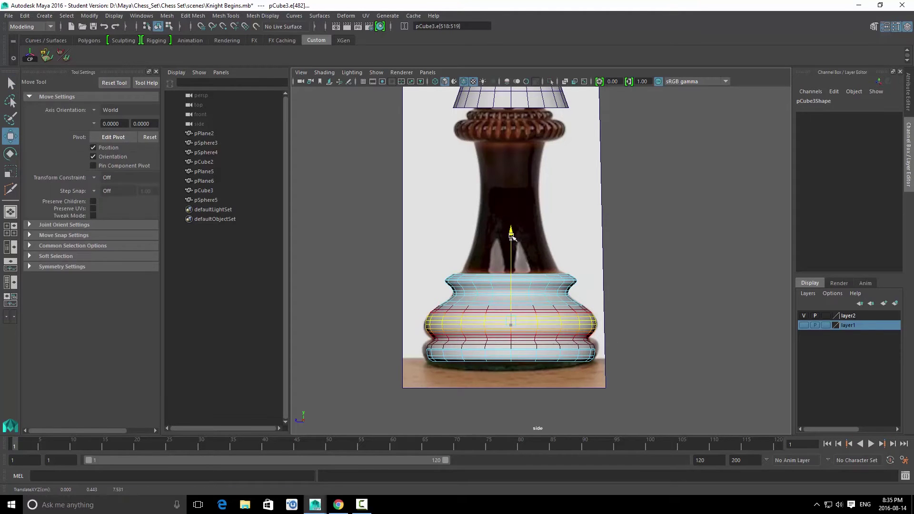
pyautogui.press('r')
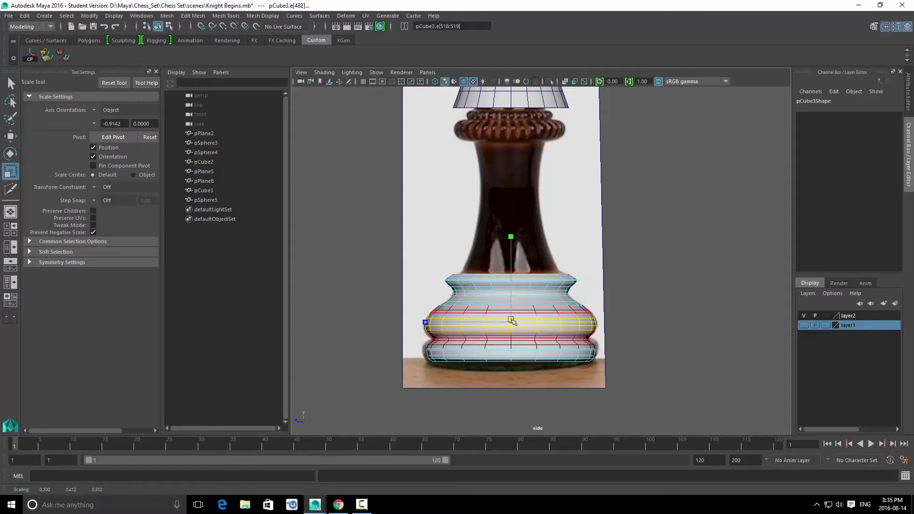
pyautogui.press('q')
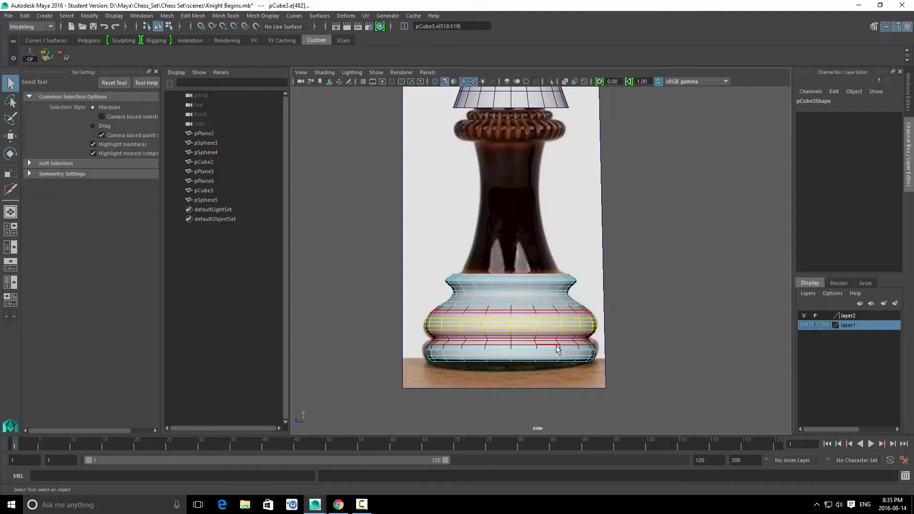
# Step: Select the edge loop around the bottom ring's middle and scale it slightly outward to match the reference
pyautogui.doubleClick(545, 346)
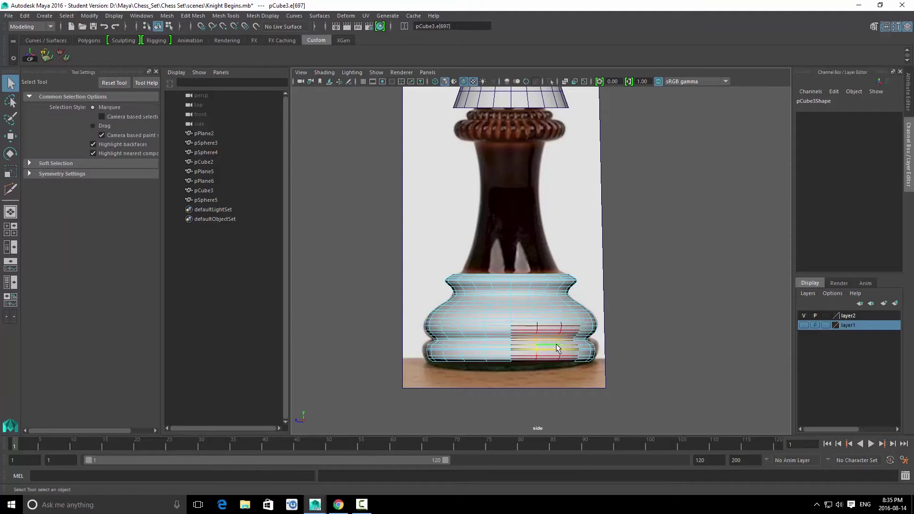
pyautogui.doubleClick(528, 349)
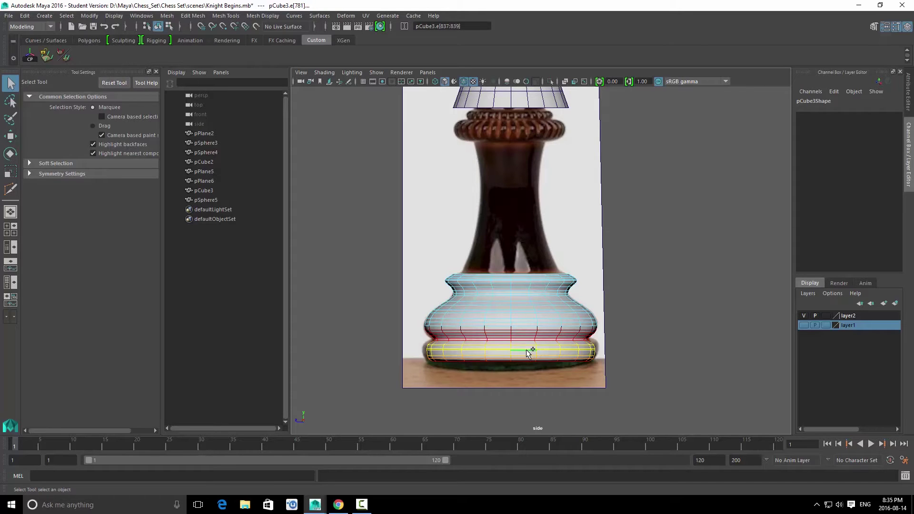
pyautogui.press('r')
pyautogui.moveTo(515, 351); pyautogui.dragTo(515, 351)
pyautogui.press('q')
# Step: Return the king base to object mode and frame it in the perspective view
pyautogui.moveTo(545, 300); pyautogui.dragTo(579, 279, button='right')
pyautogui.click(576, 281)
pyautogui.press('space')
pyautogui.press('space')
pyautogui.keyDown('alt'); pyautogui.moveTo(573, 237); pyautogui.dragTo(534, 307); pyautogui.keyUp('alt')
pyautogui.click(530, 313)
pyautogui.press('f')
pyautogui.keyDown('alt'); pyautogui.moveTo(454, 296); pyautogui.dragTo(455, 270); pyautogui.keyUp('alt')
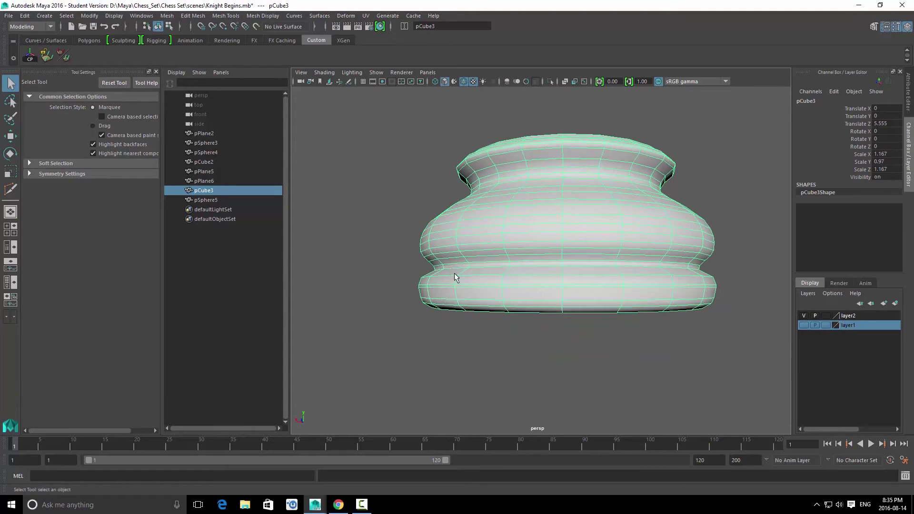
# Step: Turn soft selection off, slide the bottom ring's middle edge loop slightly upward and scale it out a little
pyautogui.moveTo(455, 270); pyautogui.dragTo(455, 247, button='right')
pyautogui.press('b')
pyautogui.press('w')
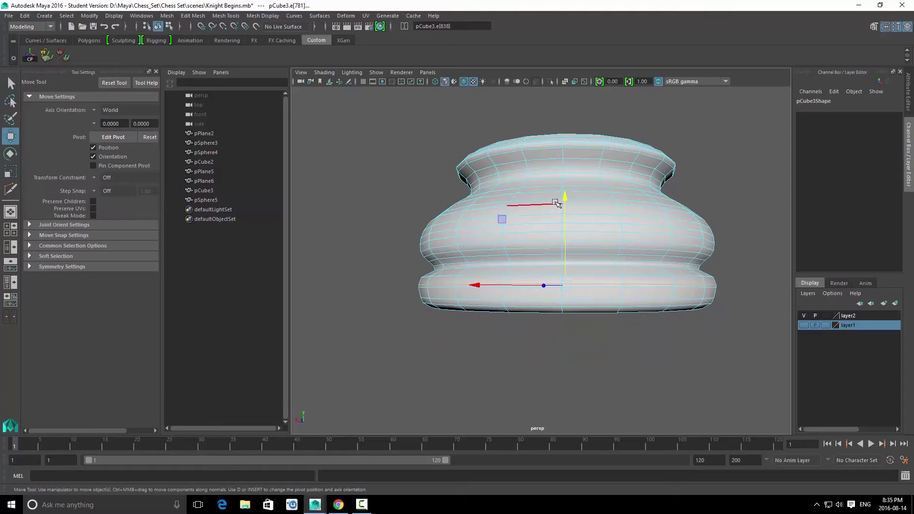
pyautogui.keyDown('shift'); pyautogui.rightClick(527, 236); pyautogui.keyUp('shift')
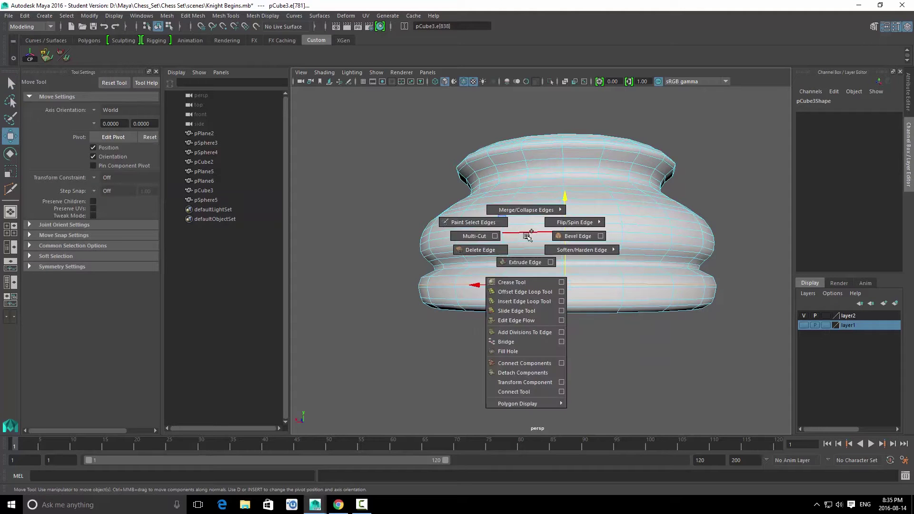
pyautogui.click(517, 311)
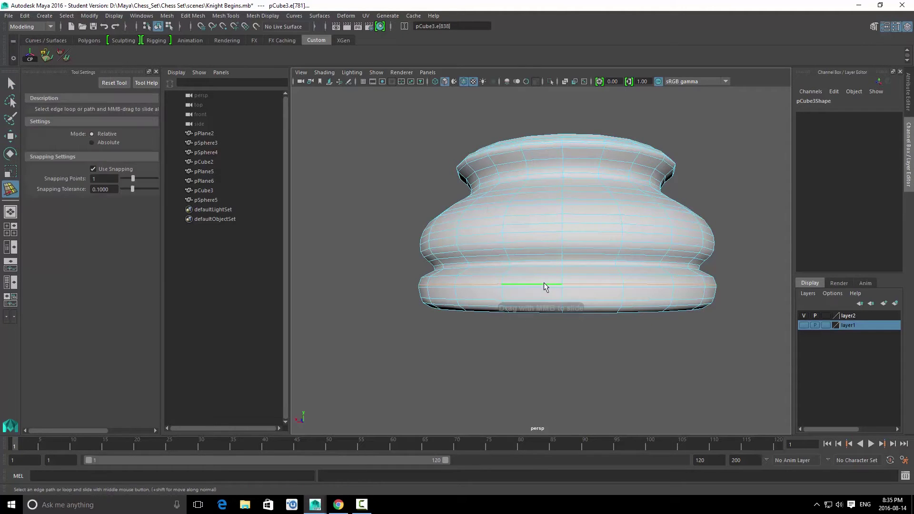
pyautogui.moveTo(538, 280); pyautogui.dragTo(558, 286, button='middle')
pyautogui.press('r')
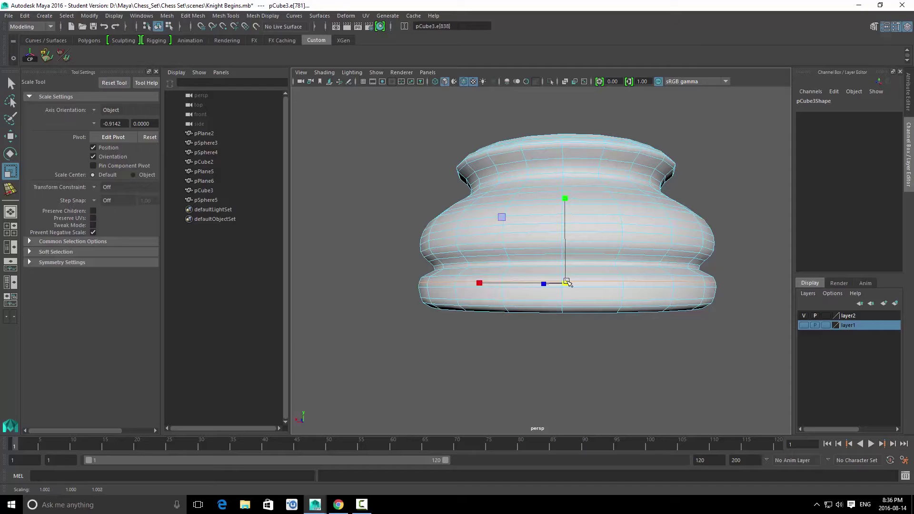
pyautogui.press('q')
pyautogui.press('w')
pyautogui.press('q')
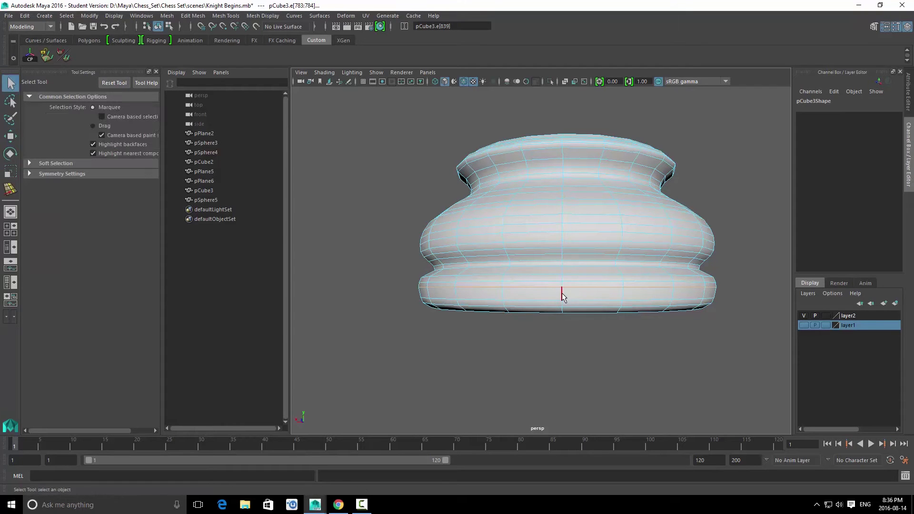
# Step: Split the bottom ring's edge ring with a new edge loop, then adjust its height and scale to round the ring
pyautogui.keyDown('ctrl'); pyautogui.moveTo(552, 243); pyautogui.dragTo(495, 254, button='right'); pyautogui.keyUp('ctrl')
pyautogui.press('r')
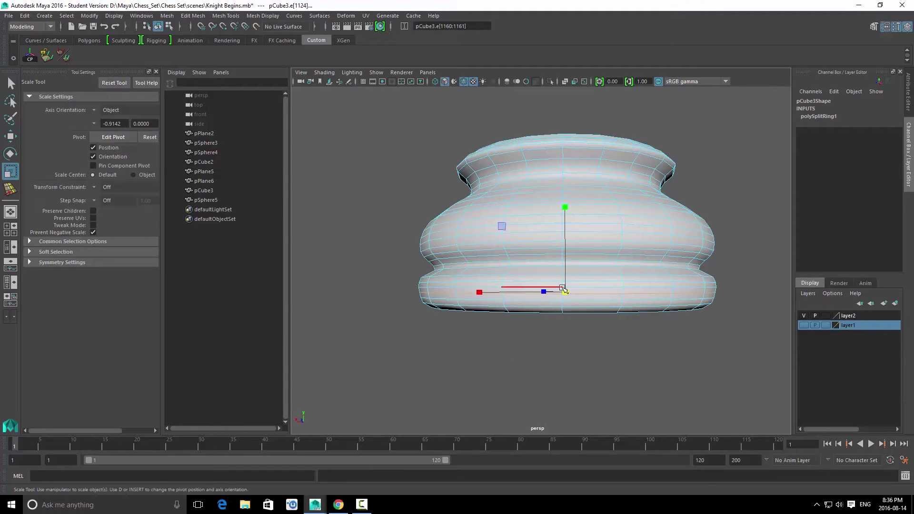
pyautogui.moveTo(567, 290)
pyautogui.keyDown('alt'); pyautogui.mouseDown()
pyautogui.moveTo(568, 309)
pyautogui.moveTo(568, 278)
pyautogui.mouseUp(); pyautogui.keyUp('alt')
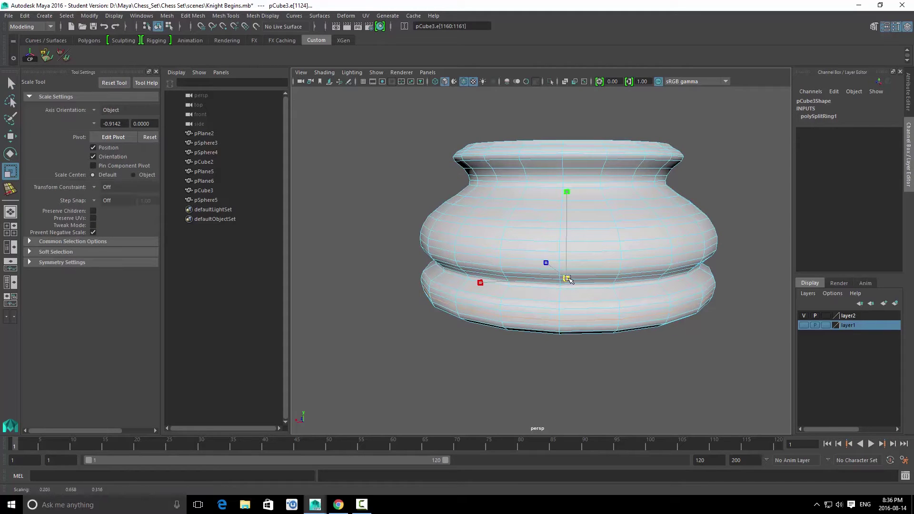
pyautogui.keyDown('alt'); pyautogui.moveTo(564, 280); pyautogui.dragTo(589, 212); pyautogui.keyUp('alt')
pyautogui.press('w')
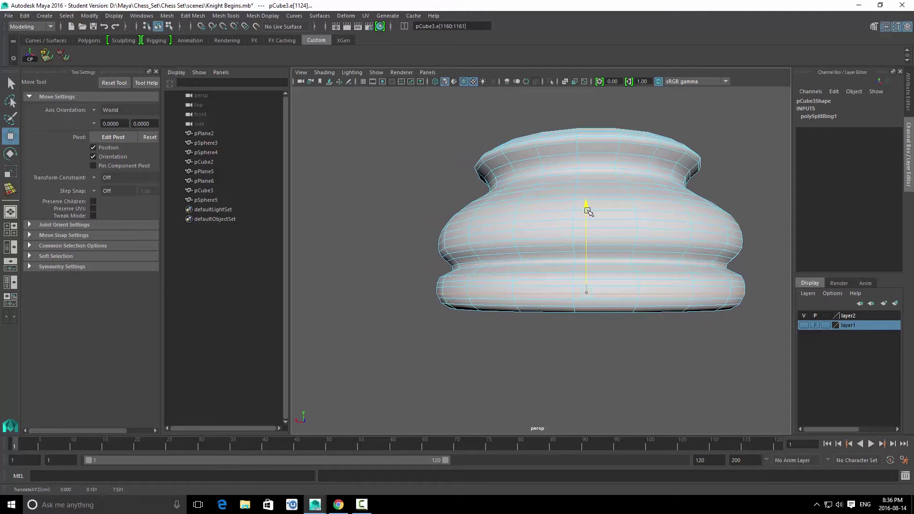
pyautogui.press('r')
pyautogui.moveTo(591, 293); pyautogui.dragTo(592, 295)
pyautogui.press('q')
pyautogui.moveTo(514, 280); pyautogui.dragTo(530, 262, button='right')
pyautogui.click(530, 263)
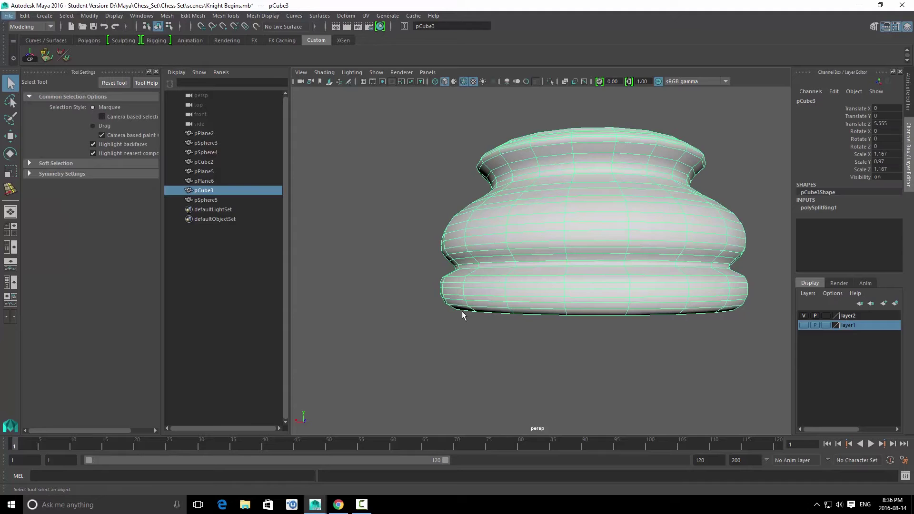
# Step: Slightly scale the edge loop just below the groove above the bottom ring, and leave edge selection
pyautogui.keyDown('alt'); pyautogui.moveTo(410, 315); pyautogui.dragTo(581, 294); pyautogui.keyUp('alt')
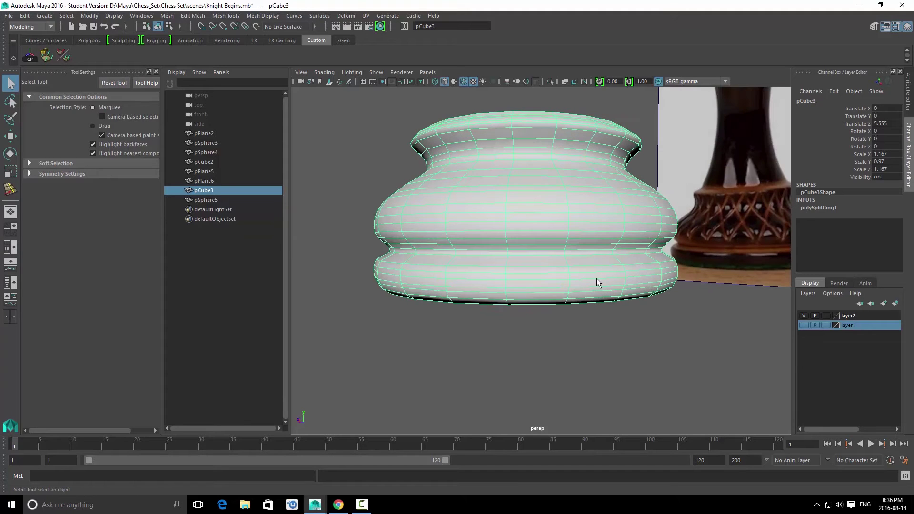
pyautogui.moveTo(503, 276); pyautogui.dragTo(436, 261, button='right')
pyautogui.doubleClick(438, 260)
pyautogui.press('r')
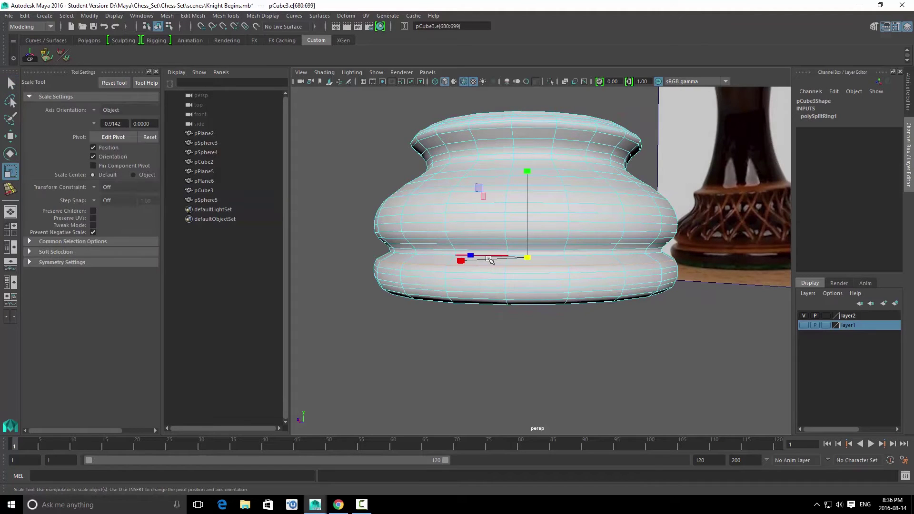
pyautogui.moveTo(528, 261); pyautogui.dragTo(532, 257)
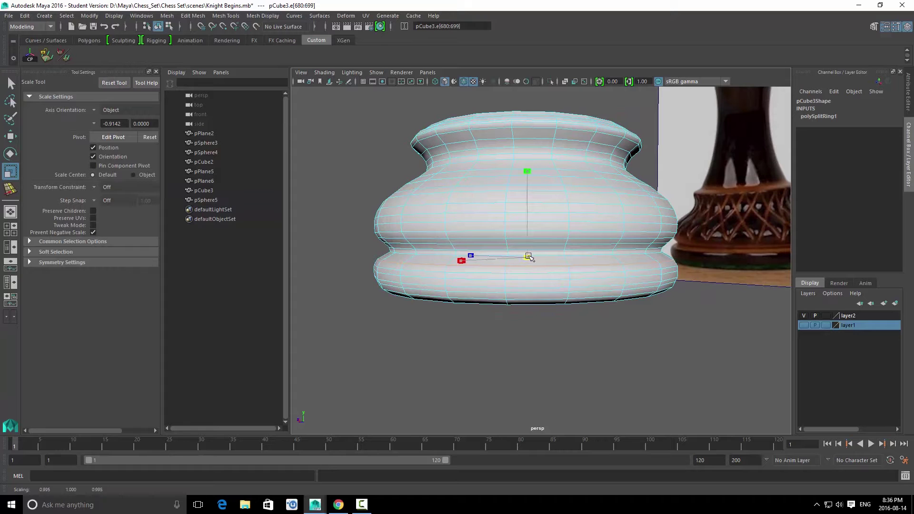
pyautogui.press('q')
pyautogui.moveTo(529, 257); pyautogui.dragTo(559, 230, button='right')
# Step: Examine the reshaped king base in perspective and compare it with the reference image in the side view
pyautogui.scroll(-3, 554, 229)
pyautogui.moveTo(501, 231)
pyautogui.keyDown('alt'); pyautogui.mouseDown()
pyautogui.moveTo(553, 234)
pyautogui.moveTo(571, 261)
pyautogui.moveTo(601, 251)
pyautogui.moveTo(512, 238)
pyautogui.mouseUp(); pyautogui.keyUp('alt')
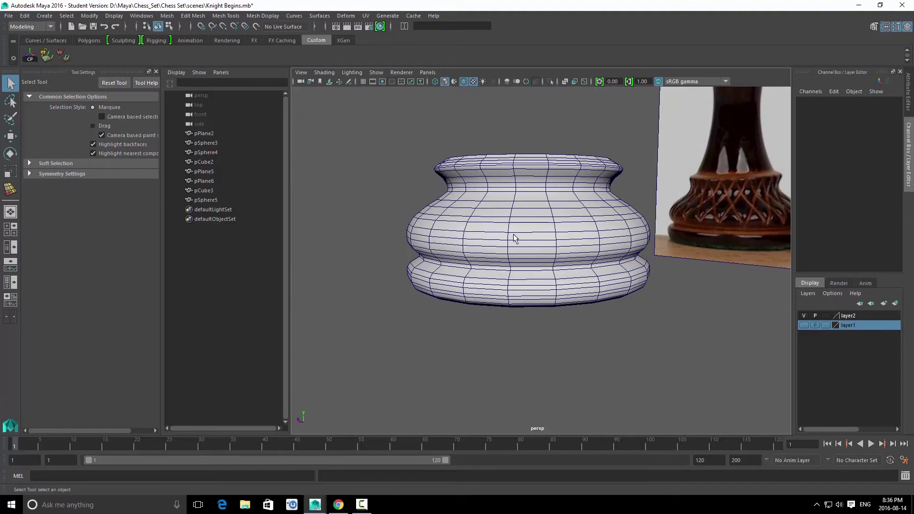
pyautogui.click(512, 238)
pyautogui.keyDown('alt'); pyautogui.moveTo(379, 129); pyautogui.dragTo(589, 198); pyautogui.keyUp('alt')
pyautogui.press('space')
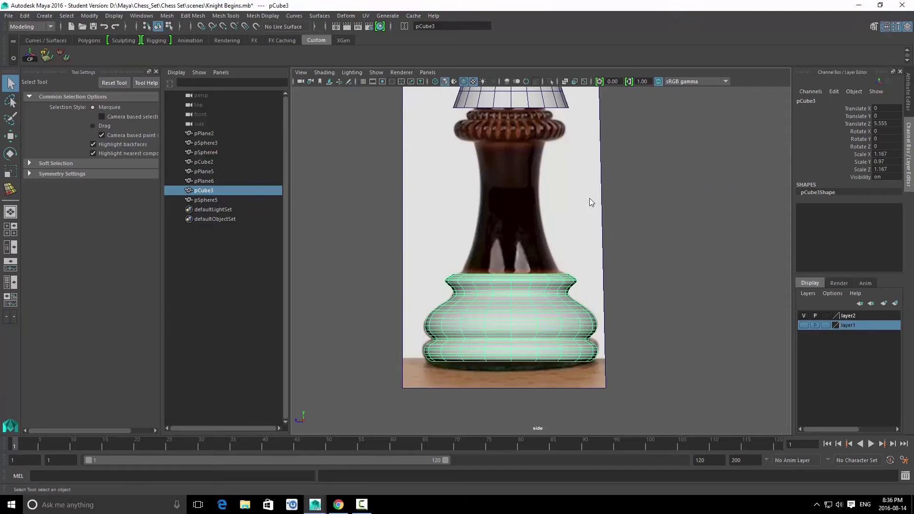
pyautogui.keyDown('alt'); pyautogui.moveTo(559, 230); pyautogui.dragTo(551, 216, button='middle'); pyautogui.keyUp('alt')
pyautogui.keyDown('alt'); pyautogui.moveTo(552, 217); pyautogui.dragTo(514, 205, button='right'); pyautogui.keyUp('alt')
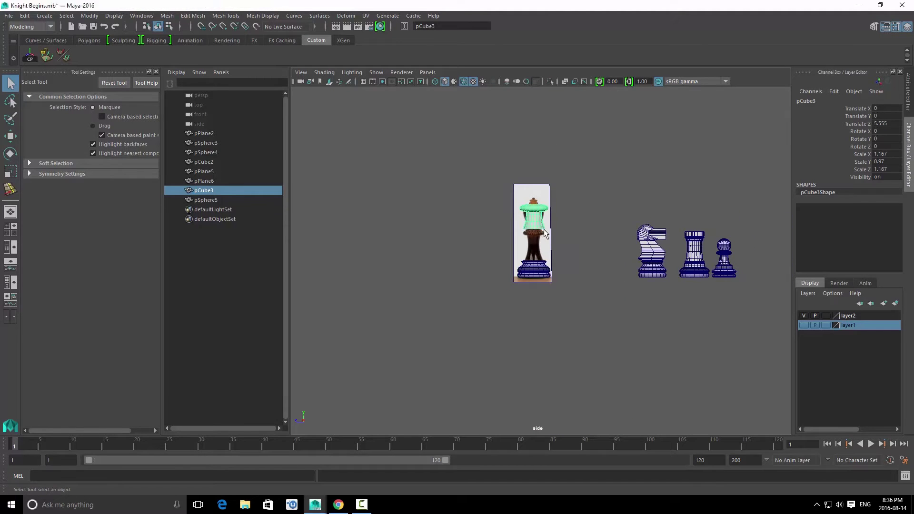
# Step: Select the collar-and-stem piece for moving and examine it together with the king base in the perspective view
pyautogui.click(541, 225)
pyautogui.press('w')
pyautogui.scroll(5, 542, 205)
pyautogui.press('space')
pyautogui.moveTo(541, 249); pyautogui.dragTo(538, 208)
pyautogui.scroll(2, 520, 176)
pyautogui.scroll(-6, 521, 177)
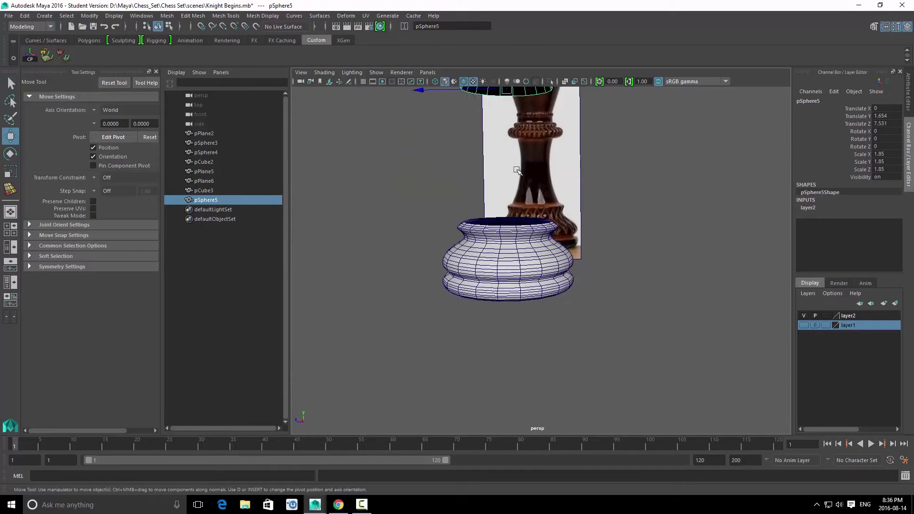
pyautogui.scroll(-4, 517, 124)
pyautogui.keyDown('alt'); pyautogui.moveTo(519, 114); pyautogui.dragTo(521, 125, button='middle'); pyautogui.keyUp('alt')
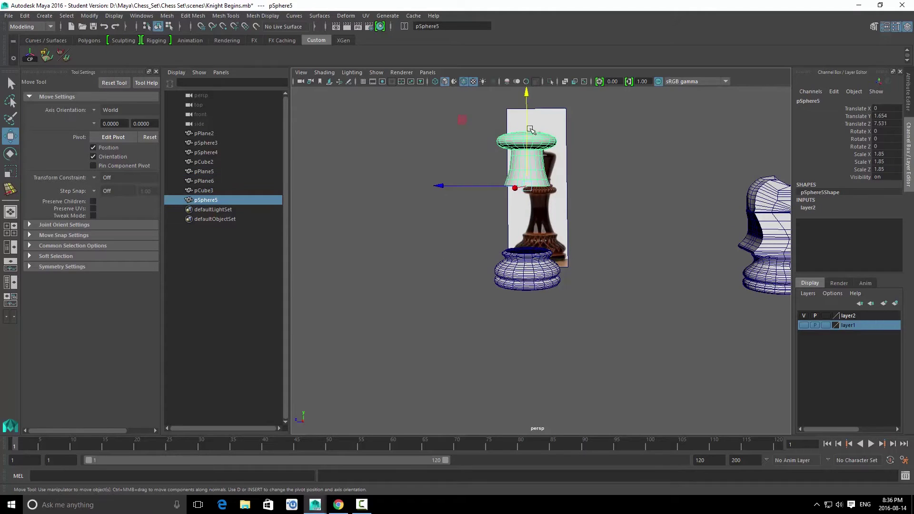
pyautogui.scroll(10, 515, 242)
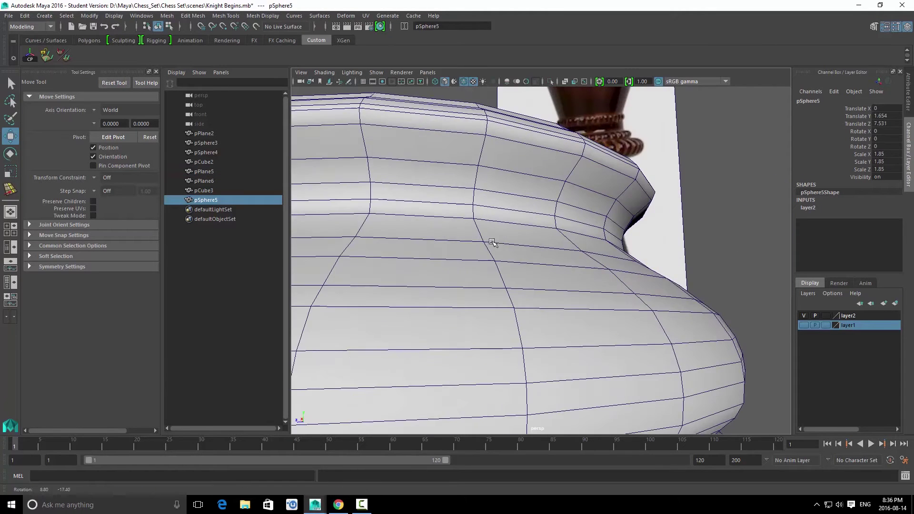
# Step: Combine the collar-and-stem piece with the king base into one mesh and delete its construction history
pyautogui.keyDown('alt'); pyautogui.moveTo(494, 243); pyautogui.dragTo(424, 182); pyautogui.keyUp('alt')
pyautogui.moveTo(425, 182); pyautogui.dragTo(410, 180, button='middle')
pyautogui.keyDown('alt'); pyautogui.moveTo(421, 197); pyautogui.dragTo(491, 239); pyautogui.keyUp('alt')
pyautogui.keyDown('shift'); pyautogui.click(575, 308); pyautogui.keyUp('shift')
pyautogui.keyDown('shift'); pyautogui.moveTo(536, 184); pyautogui.dragTo(522, 344, button='right'); pyautogui.keyUp('shift')
pyautogui.click(492, 238)
pyautogui.hotkey('alt', 'shift', 'd')
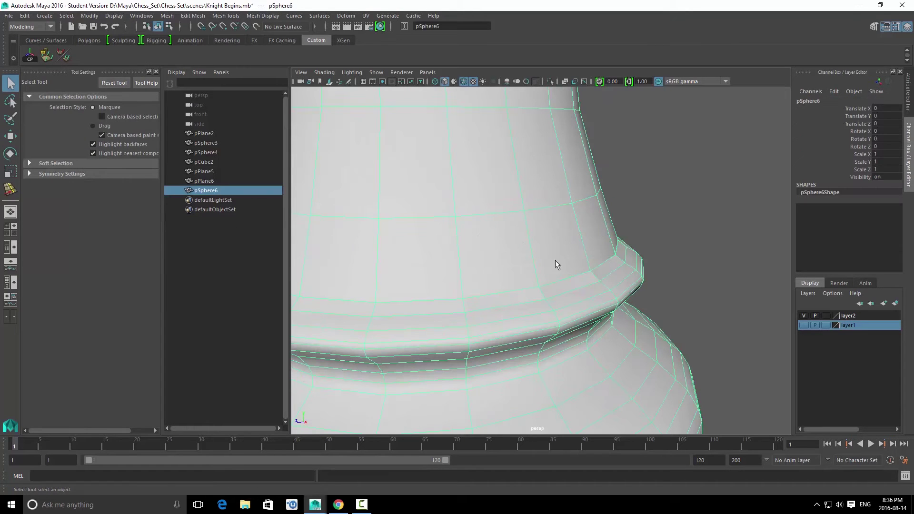
# Step: Select the vertex ring where the stem meets the base's upper ring, using the side view, and merge the overlapping vertices
pyautogui.moveTo(559, 261); pyautogui.dragTo(548, 266, button='right')
pyautogui.click(553, 264)
pyautogui.keyDown('shift'); pyautogui.doubleClick(521, 262); pyautogui.keyUp('shift')
pyautogui.scroll(-2, 521, 262)
pyautogui.moveTo(550, 267); pyautogui.dragTo(496, 230, button='right')
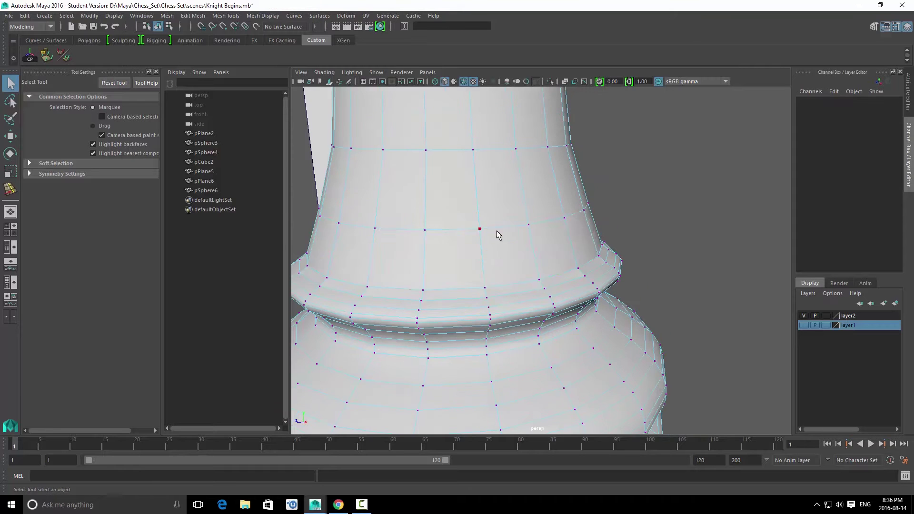
pyautogui.press('space')
pyautogui.moveTo(496, 238); pyautogui.dragTo(595, 224)
pyautogui.scroll(10, 531, 235)
pyautogui.keyDown('alt'); pyautogui.moveTo(429, 250); pyautogui.dragTo(513, 246, button='middle'); pyautogui.keyUp('alt')
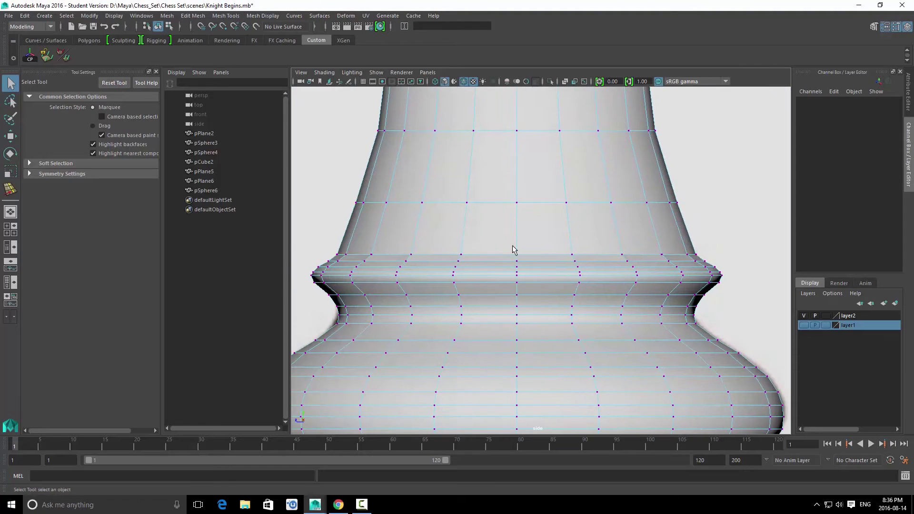
pyautogui.moveTo(730, 261); pyautogui.dragTo(736, 259)
pyautogui.press('space')
pyautogui.press('space')
pyautogui.moveTo(627, 233); pyautogui.dragTo(625, 198)
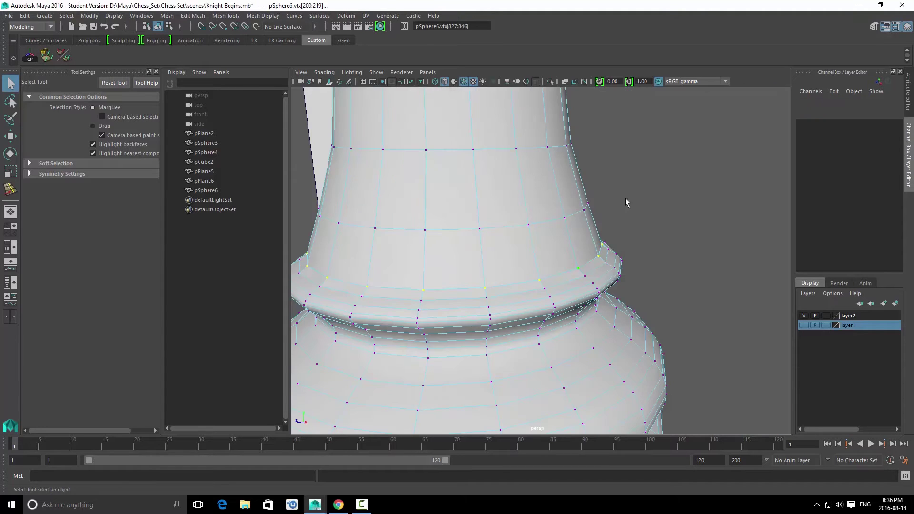
pyautogui.keyDown('shift'); pyautogui.rightClick(500, 237); pyautogui.keyUp('shift')
pyautogui.keyDown('shift'); pyautogui.moveTo(500, 197); pyautogui.dragTo(541, 193, button='right'); pyautogui.keyUp('shift')
pyautogui.press('q')
# Step: Return to object selection and examine the merged seam with the smooth mesh preview from several angles
pyautogui.moveTo(475, 263); pyautogui.dragTo(519, 229, button='right')
pyautogui.click(567, 240)
pyautogui.press('3')
pyautogui.click(666, 239)
pyautogui.scroll(-5, 669, 256)
pyautogui.keyDown('alt'); pyautogui.moveTo(669, 257); pyautogui.dragTo(519, 248); pyautogui.keyUp('alt')
pyautogui.click(496, 229)
pyautogui.click(396, 241)
pyautogui.keyDown('alt'); pyautogui.moveTo(396, 241); pyautogui.dragTo(473, 213); pyautogui.keyUp('alt')
pyautogui.scroll(-6, 473, 212)
# Step: Select all the collar's vertices in the side view and raise them towards the collar in the reference image
pyautogui.press('space')
pyautogui.moveTo(539, 219); pyautogui.dragTo(573, 220)
pyautogui.scroll(-10, 572, 214)
pyautogui.keyDown('alt'); pyautogui.moveTo(570, 202); pyautogui.dragTo(562, 213, button='middle'); pyautogui.keyUp('alt')
pyautogui.scroll(10, 554, 219)
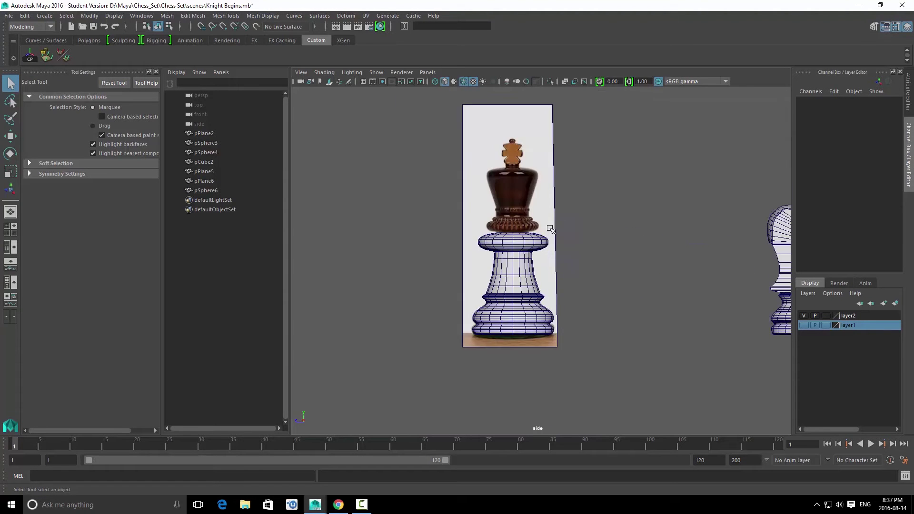
pyautogui.moveTo(500, 228); pyautogui.dragTo(418, 227, button='right')
pyautogui.moveTo(569, 257); pyautogui.dragTo(581, 251)
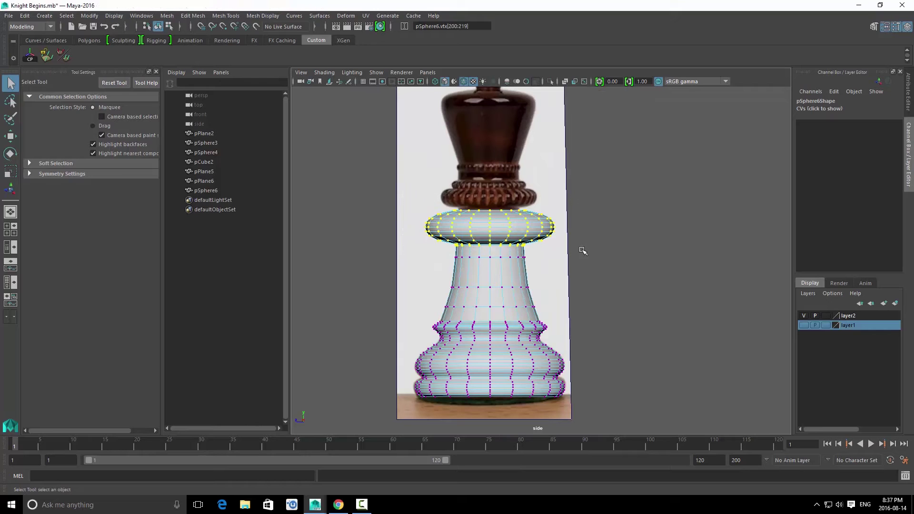
pyautogui.press('w')
pyautogui.moveTo(490, 141); pyautogui.dragTo(491, 131)
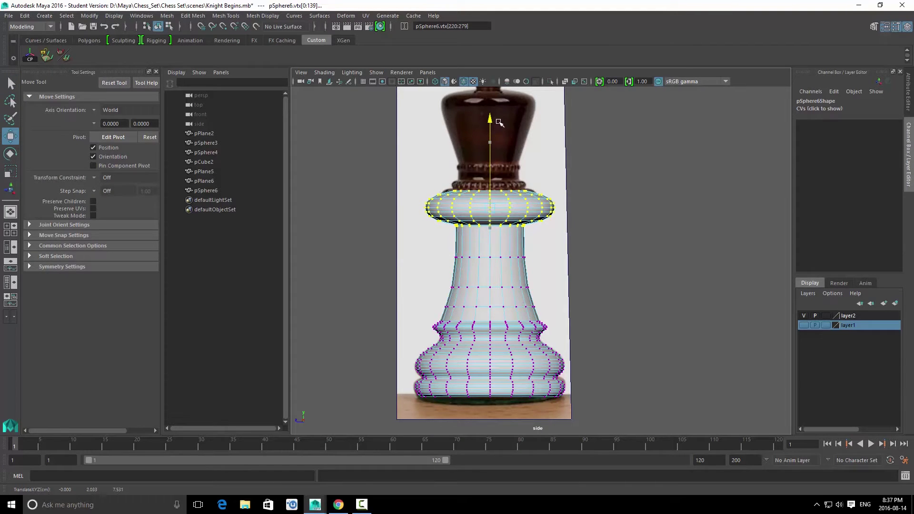
# Step: Snap the scale pivot to the collar's top centre and uniformly shrink the collar to the reference width
pyautogui.press('r')
pyautogui.press('d')
pyautogui.click(501, 189)
pyautogui.hotkey('ctrl', 'z')
pyautogui.press('v')
pyautogui.press('d')
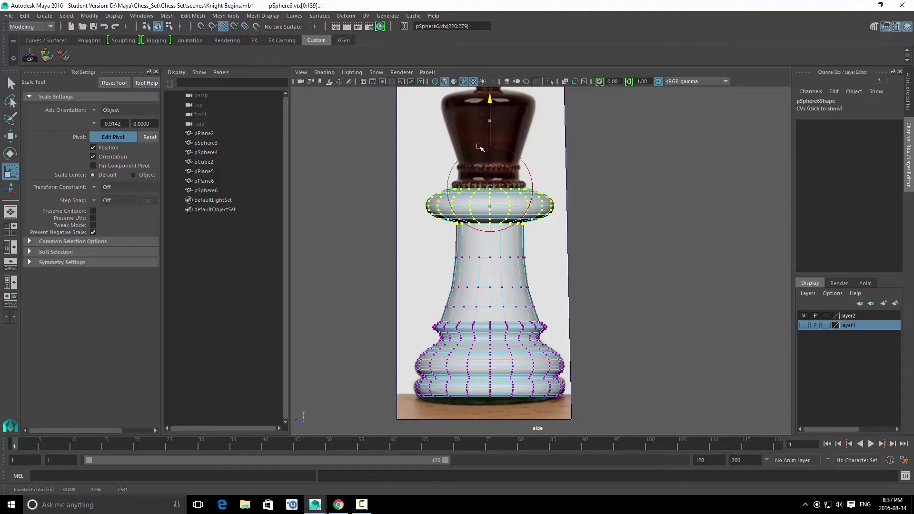
pyautogui.press('d')
pyautogui.moveTo(494, 190); pyautogui.dragTo(470, 192)
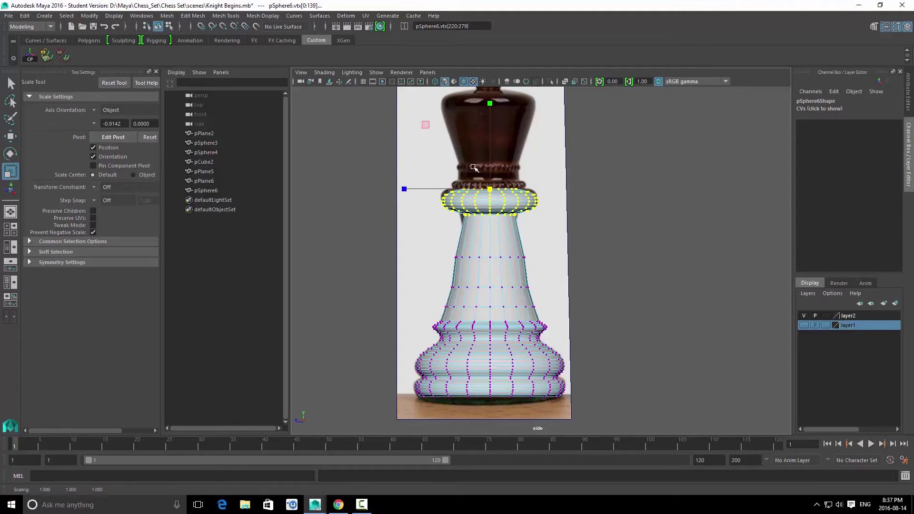
# Step: Raise the stem's upper edge loop towards the collar and scale it in to narrow the neck
pyautogui.press('w')
pyautogui.press('q')
pyautogui.moveTo(487, 185); pyautogui.dragTo(505, 171, button='right')
pyautogui.click(499, 280)
pyautogui.moveTo(499, 280); pyautogui.dragTo(500, 235, button='right')
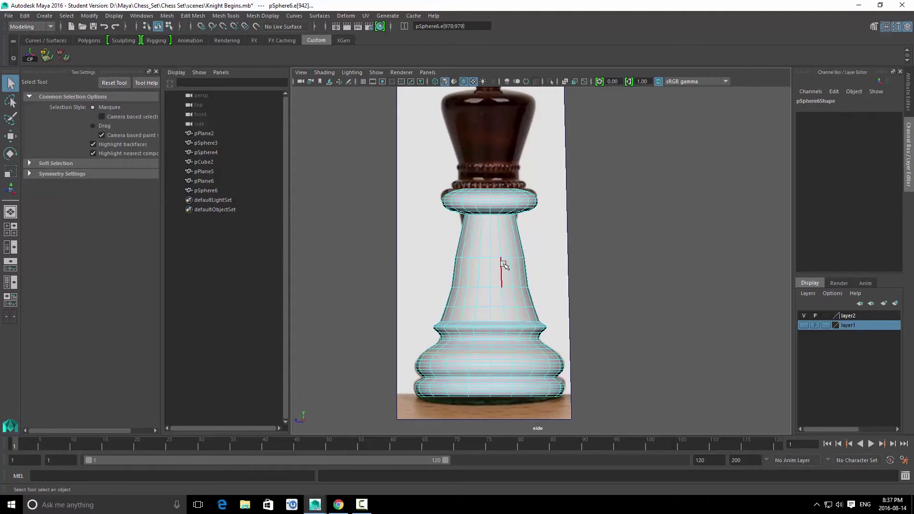
pyautogui.press('r')
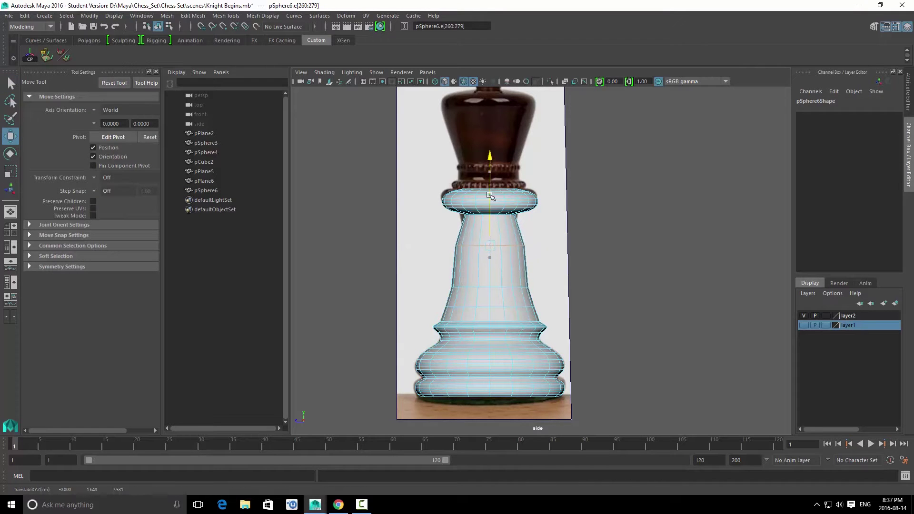
pyautogui.moveTo(492, 237); pyautogui.dragTo(486, 237)
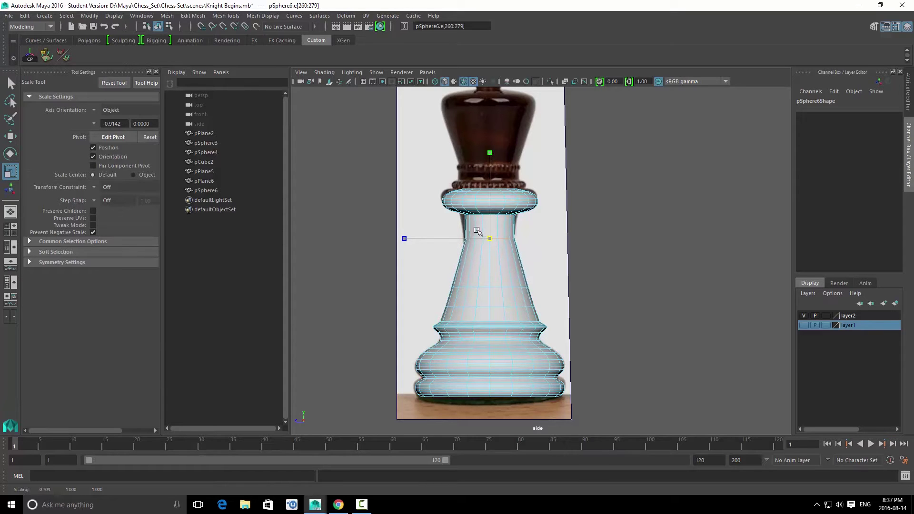
# Step: Raise and narrow the stem's middle edge loop, and scale in the loop above the base to follow the reference outline
pyautogui.press('q')
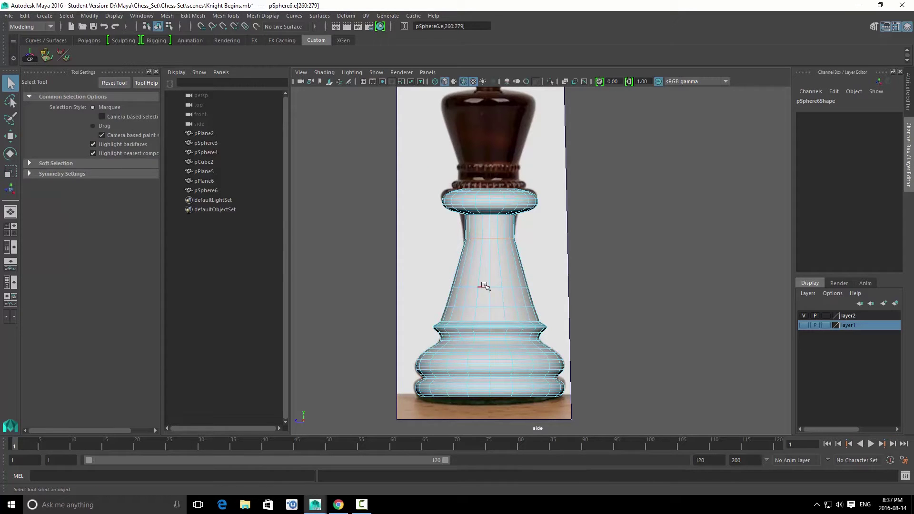
pyautogui.press('w')
pyautogui.moveTo(490, 261); pyautogui.dragTo(475, 279)
pyautogui.press('r')
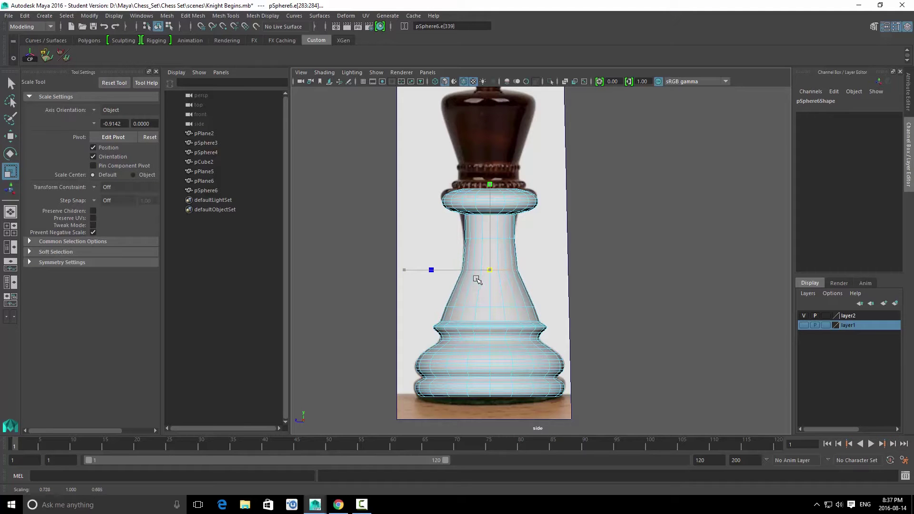
pyautogui.press('q')
pyautogui.click(485, 304)
pyautogui.press('r')
pyautogui.moveTo(490, 307); pyautogui.dragTo(480, 310)
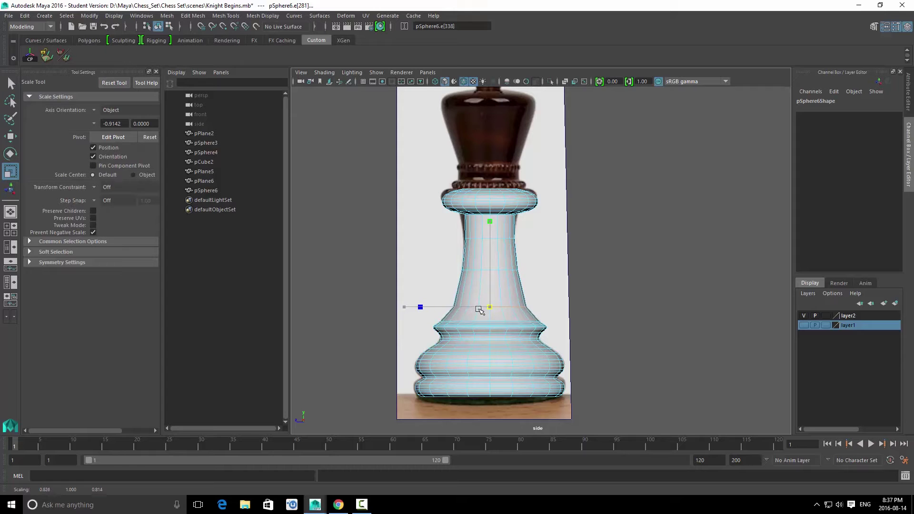
# Step: Examine the reshaped stem and its transition into the base in the perspective view
pyautogui.press('q')
pyautogui.click(541, 250)
pyautogui.press('space')
pyautogui.moveTo(512, 273); pyautogui.dragTo(514, 248)
pyautogui.keyDown('alt'); pyautogui.moveTo(543, 288); pyautogui.dragTo(606, 285); pyautogui.keyUp('alt')
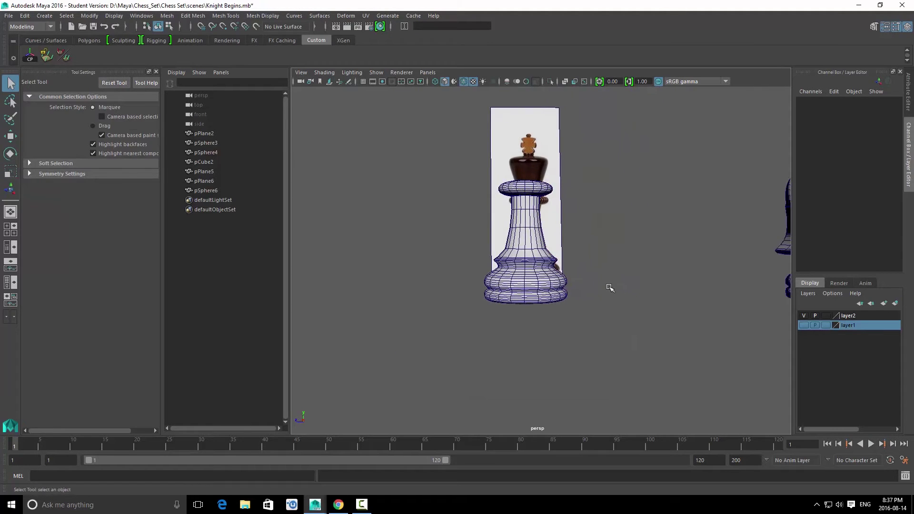
pyautogui.keyDown('alt'); pyautogui.moveTo(607, 285); pyautogui.dragTo(679, 309, button='right'); pyautogui.keyUp('alt')
pyautogui.keyDown('alt'); pyautogui.moveTo(679, 310); pyautogui.dragTo(578, 272); pyautogui.keyUp('alt')
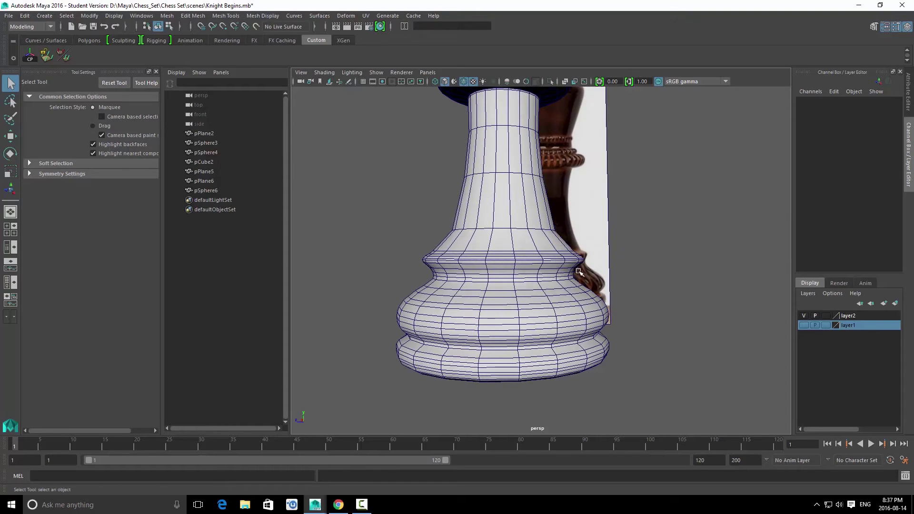
# Step: Insert an edge loop in the stem's lowest section, lower it close to the base's upper ring, and scale it outward slightly
pyautogui.hotkey('ctrl', 'z')
pyautogui.keyDown('ctrl'); pyautogui.moveTo(511, 219); pyautogui.dragTo(514, 245, button='right'); pyautogui.keyUp('ctrl')
pyautogui.press('w')
pyautogui.moveTo(502, 152); pyautogui.dragTo(552, 182)
pyautogui.press('space')
pyautogui.press('f')
pyautogui.scroll(-5, 518, 267)
pyautogui.scroll(5, 548, 262)
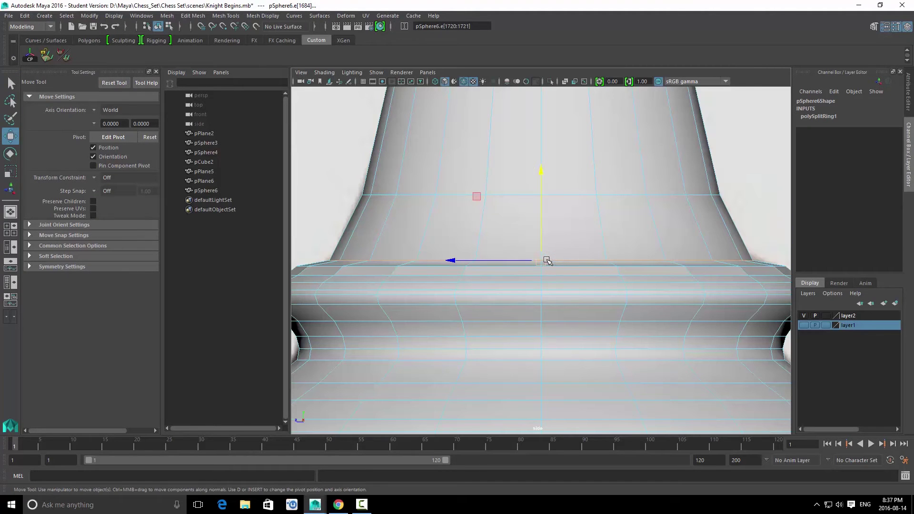
pyautogui.press('r')
pyautogui.moveTo(545, 261)
pyautogui.mouseDown()
pyautogui.moveTo(484, 261)
pyautogui.moveTo(551, 257)
pyautogui.mouseUp()
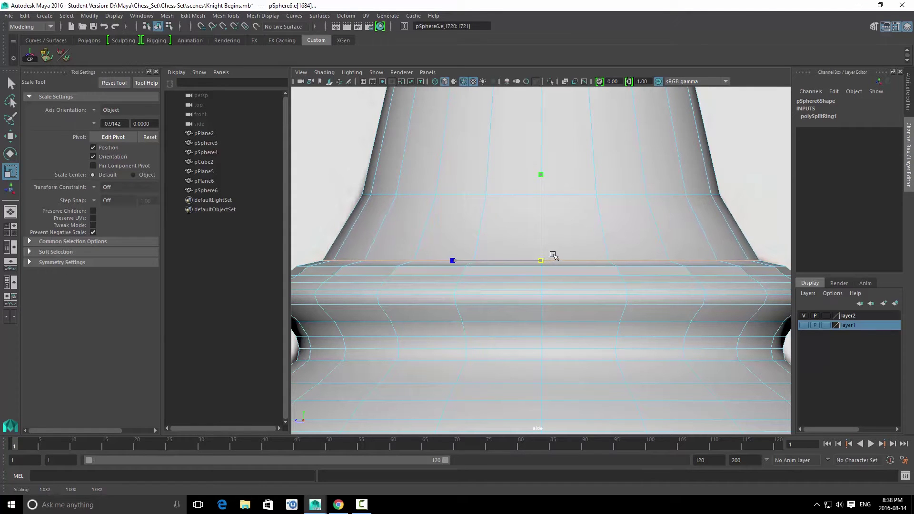
pyautogui.press('w')
pyautogui.press('q')
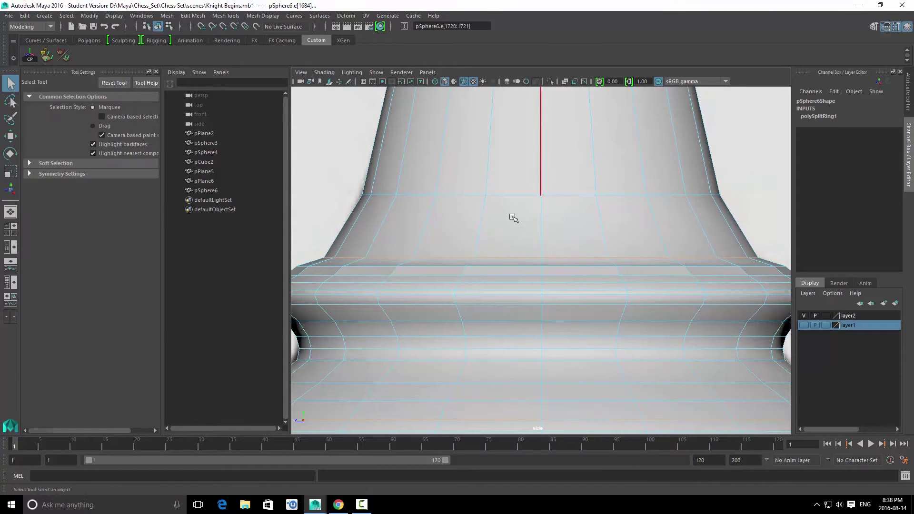
# Step: Split the narrow band between the new edge loop and the base's upper ring with another loop, and fine-tune its scale
pyautogui.keyDown('shift'); pyautogui.moveTo(408, 205); pyautogui.dragTo(433, 249, button='right'); pyautogui.keyUp('shift')
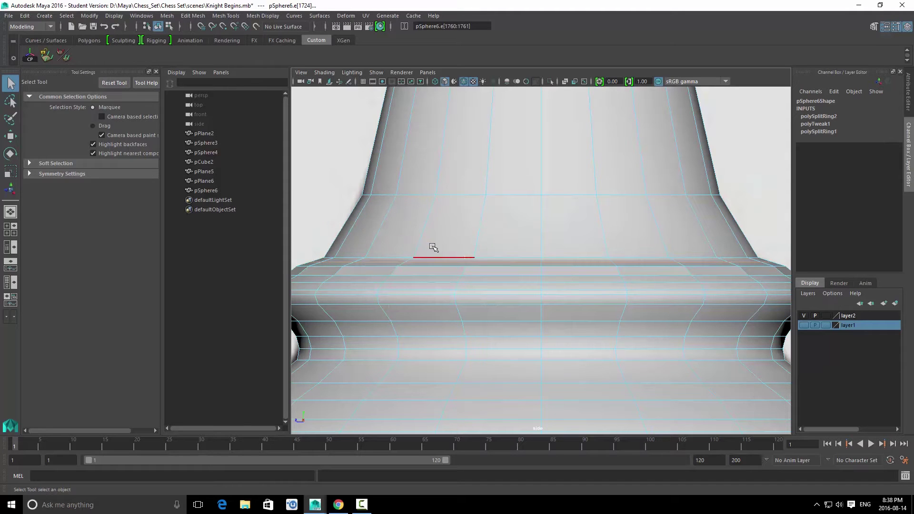
pyautogui.press('r')
pyautogui.moveTo(543, 265); pyautogui.dragTo(541, 265)
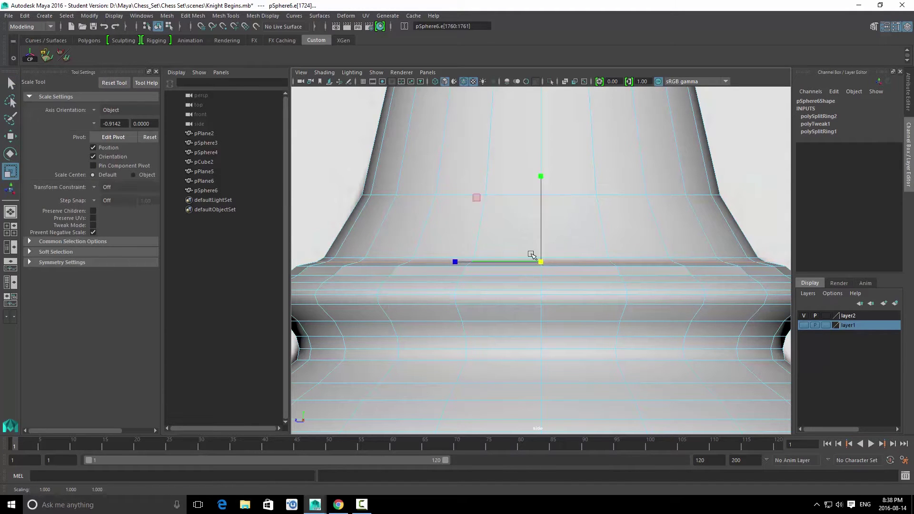
pyautogui.press('w')
pyautogui.click(541, 173)
pyautogui.press('r')
pyautogui.moveTo(541, 262); pyautogui.dragTo(544, 261)
pyautogui.press('q')
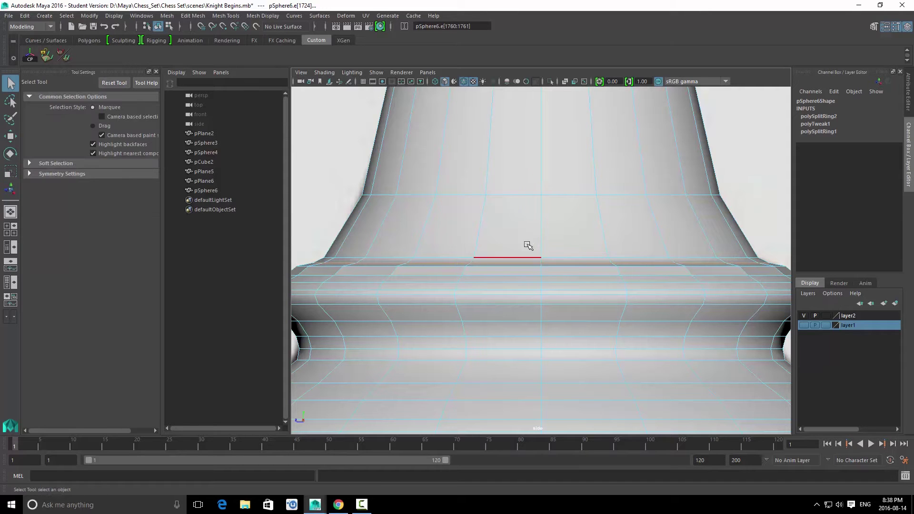
# Step: Insert an edge loop halfway up the stem's bottom flare and scale it in slightly to curve the profile
pyautogui.click(542, 214)
pyautogui.keyDown('ctrl'); pyautogui.moveTo(543, 175); pyautogui.dragTo(552, 212, button='right'); pyautogui.keyUp('ctrl')
pyautogui.press('r')
pyautogui.moveTo(543, 226); pyautogui.dragTo(538, 226)
pyautogui.press('q')
# Step: Raise the edge loop at the top of the stem's bottom flare and rescale it to the reference outline
pyautogui.click(544, 182)
pyautogui.click(529, 193)
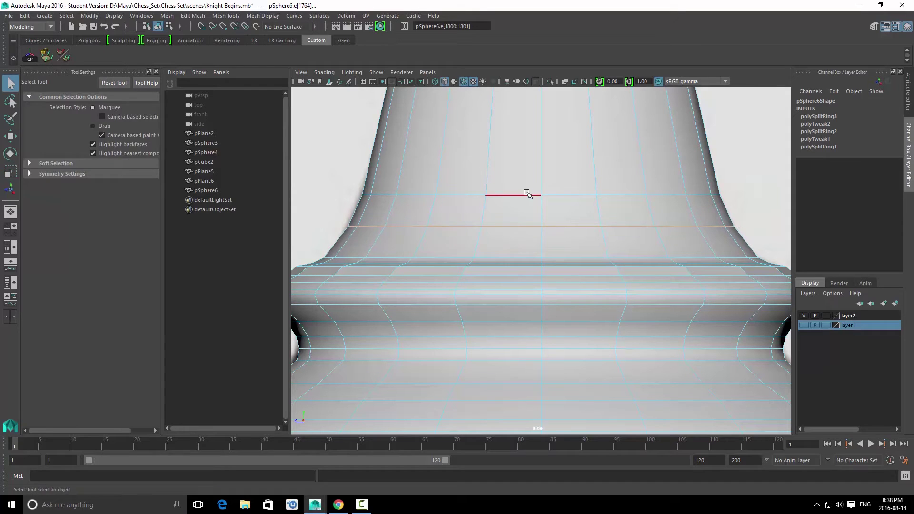
pyautogui.press('w')
pyautogui.moveTo(544, 106); pyautogui.dragTo(543, 85)
pyautogui.press('r')
pyautogui.moveTo(542, 177); pyautogui.dragTo(553, 129)
# Step: Select the edge loop on top of the base's upper ring in the perspective view and slightly adjust its height
pyautogui.press('space')
pyautogui.keyDown('alt'); pyautogui.moveTo(574, 174); pyautogui.dragTo(547, 189); pyautogui.keyUp('alt')
pyautogui.press('q')
pyautogui.moveTo(548, 189); pyautogui.dragTo(576, 171, button='right')
pyautogui.click(596, 172)
pyautogui.scroll(10, 615, 224)
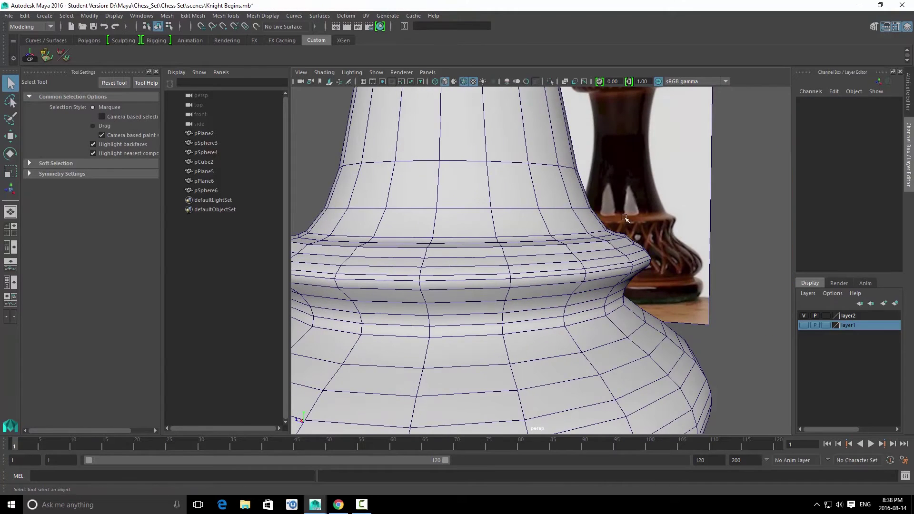
pyautogui.doubleClick(618, 240)
pyautogui.press('w')
pyautogui.moveTo(466, 145); pyautogui.dragTo(467, 147)
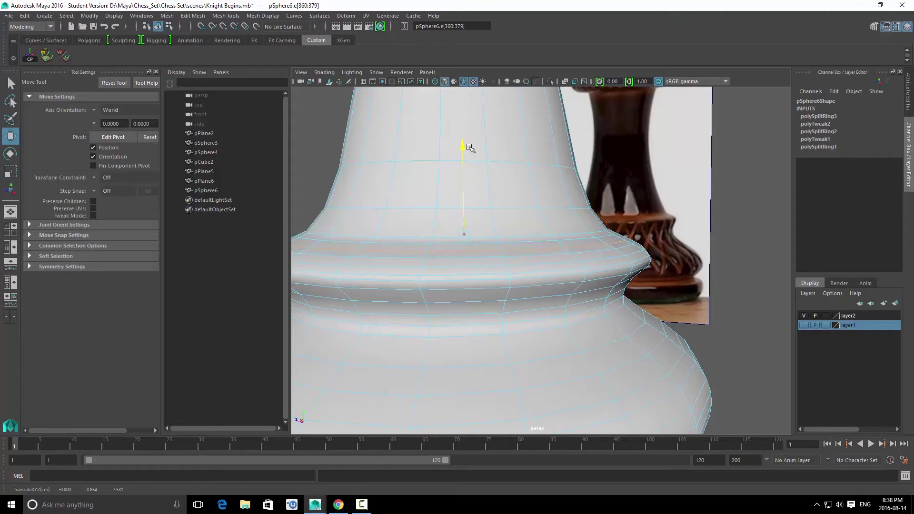
pyautogui.moveTo(469, 148); pyautogui.dragTo(470, 147)
pyautogui.keyDown('alt'); pyautogui.moveTo(542, 178); pyautogui.dragTo(571, 180); pyautogui.keyUp('alt')
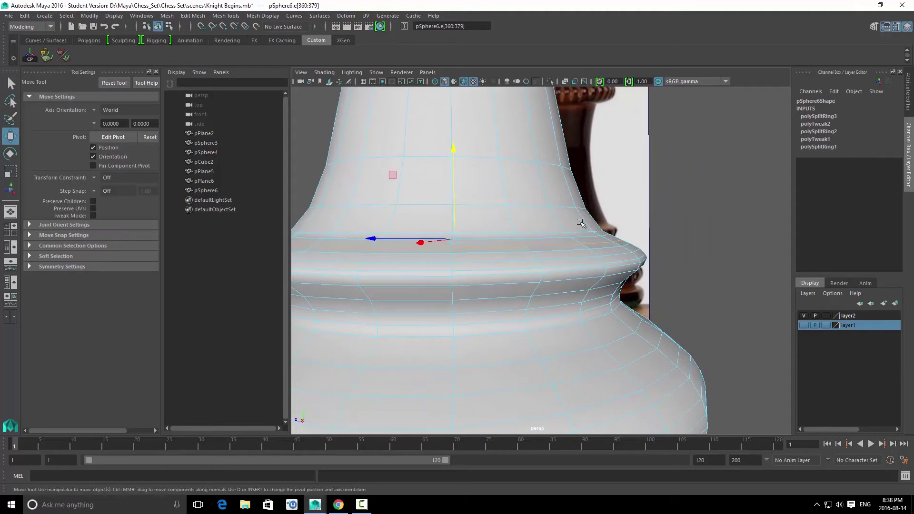
# Step: Fine-tune the scale and height of the inserted edge loop where the stem meets the base's upper ring
pyautogui.press('q')
pyautogui.click(585, 237)
pyautogui.doubleClick(585, 237)
pyautogui.press('r')
pyautogui.moveTo(457, 235); pyautogui.dragTo(453, 232)
pyautogui.press('w')
pyautogui.moveTo(452, 145); pyautogui.dragTo(453, 143)
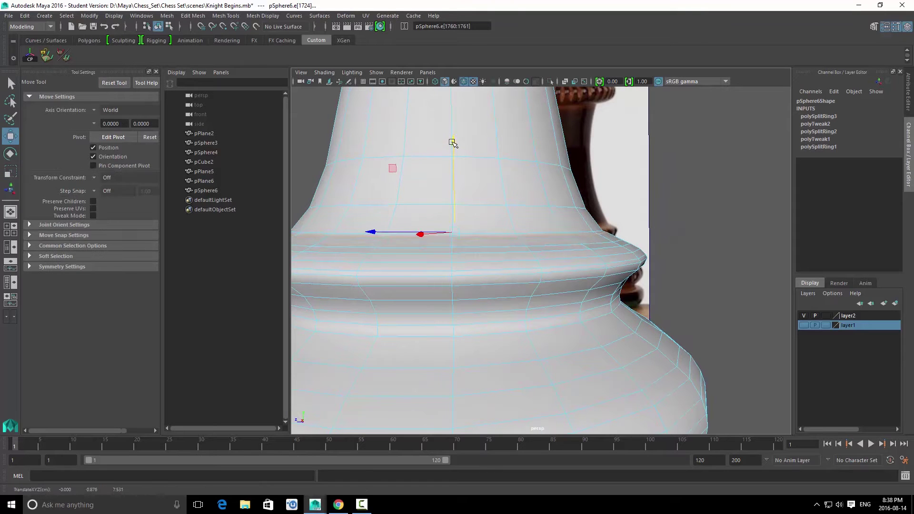
pyautogui.press('r')
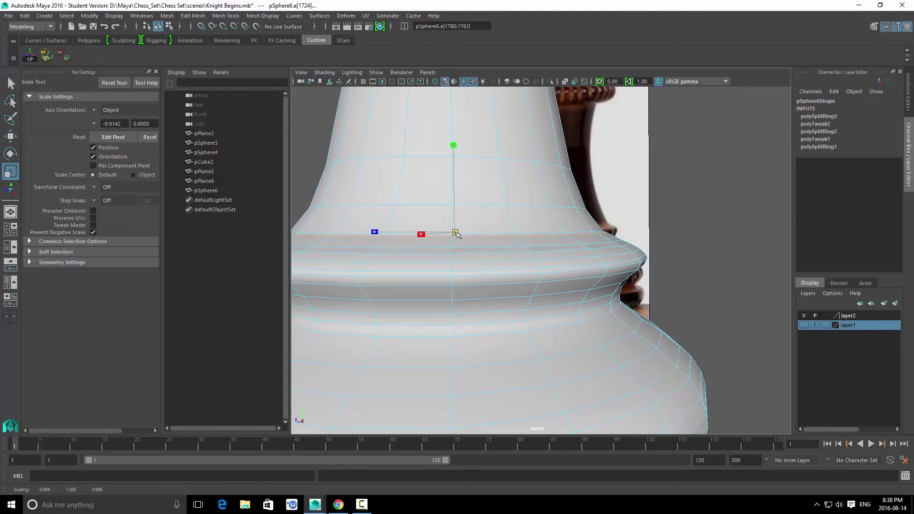
pyautogui.press('q')
# Step: Check the whole piece with the smooth mesh preview, restore the unsmoothed display, and delete the mesh's construction history
pyautogui.moveTo(456, 233); pyautogui.dragTo(495, 209, button='right')
pyautogui.keyDown('alt'); pyautogui.moveTo(498, 214); pyautogui.dragTo(542, 255); pyautogui.keyUp('alt')
pyautogui.click(546, 251)
pyautogui.press('3')
pyautogui.press('1')
pyautogui.click(696, 270)
pyautogui.keyDown('alt'); pyautogui.moveTo(696, 269); pyautogui.dragTo(529, 241); pyautogui.keyUp('alt')
pyautogui.click(634, 267)
pyautogui.click(677, 267)
pyautogui.click(564, 258)
pyautogui.hotkey('alt', 'shift', 'd')
# Step: Compare the stem and collar with the reference image in the side view and switch the mesh to edge selection
pyautogui.scroll(-3, 576, 261)
pyautogui.scroll(-5, 528, 257)
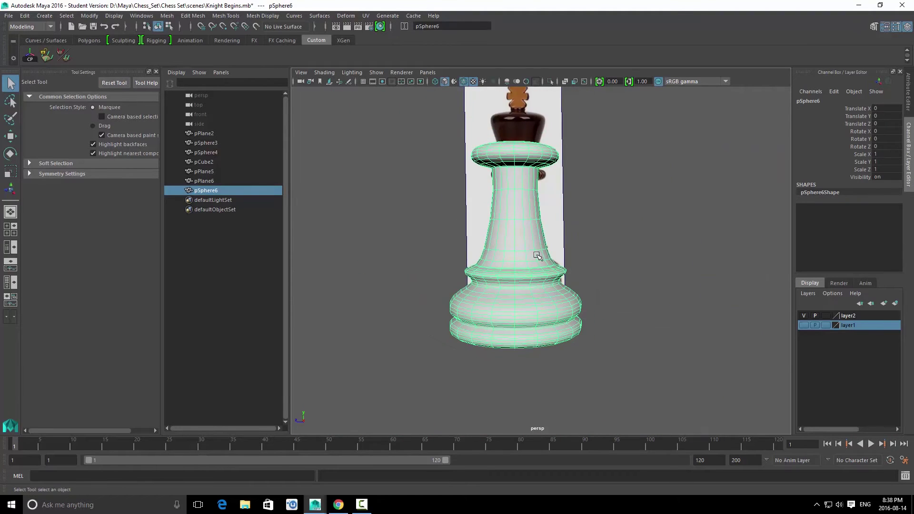
pyautogui.scroll(-4, 572, 267)
pyautogui.keyDown('alt'); pyautogui.moveTo(581, 271); pyautogui.dragTo(562, 247); pyautogui.keyUp('alt')
pyautogui.press('space')
pyautogui.scroll(-10, 561, 248)
pyautogui.scroll(3, 548, 215)
pyautogui.scroll(15, 547, 214)
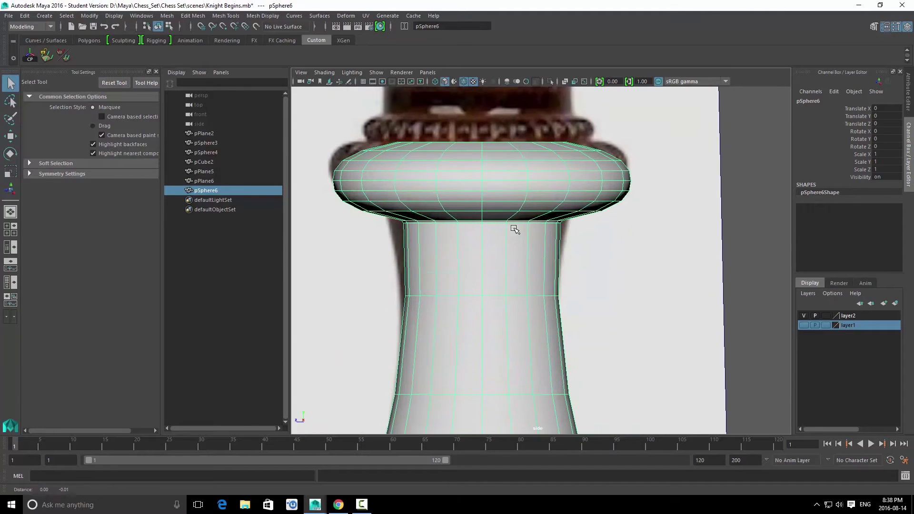
pyautogui.moveTo(479, 263); pyautogui.dragTo(474, 210, button='right')
pyautogui.scroll(-8, 418, 160)
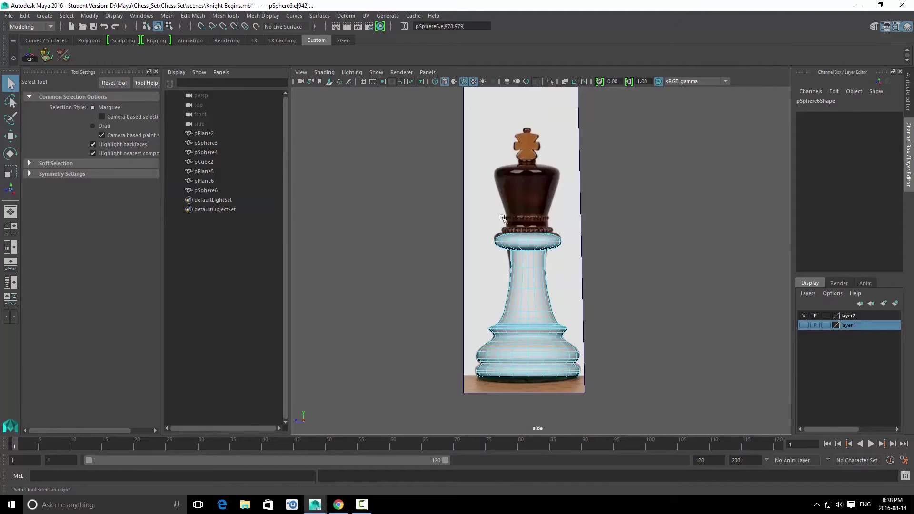
# Step: Select all the collar's faces by growing a selection from its top and raise the collar to its height in the reference image
pyautogui.scroll(7, 510, 243)
pyautogui.press('F11')
pyautogui.click(465, 183)
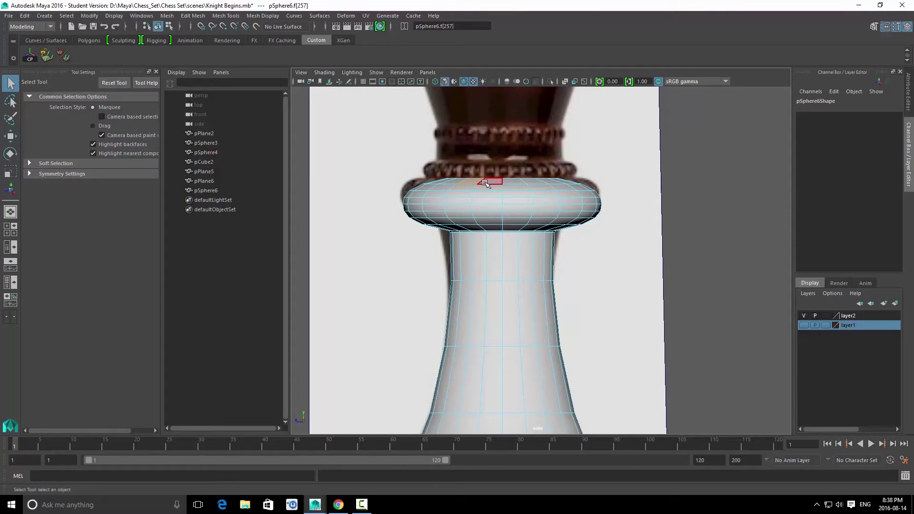
pyautogui.hotkey('shift', '.')
pyautogui.hotkey('shift', '.')
pyautogui.hotkey('shift', '.')
pyautogui.hotkey('shift', '.')
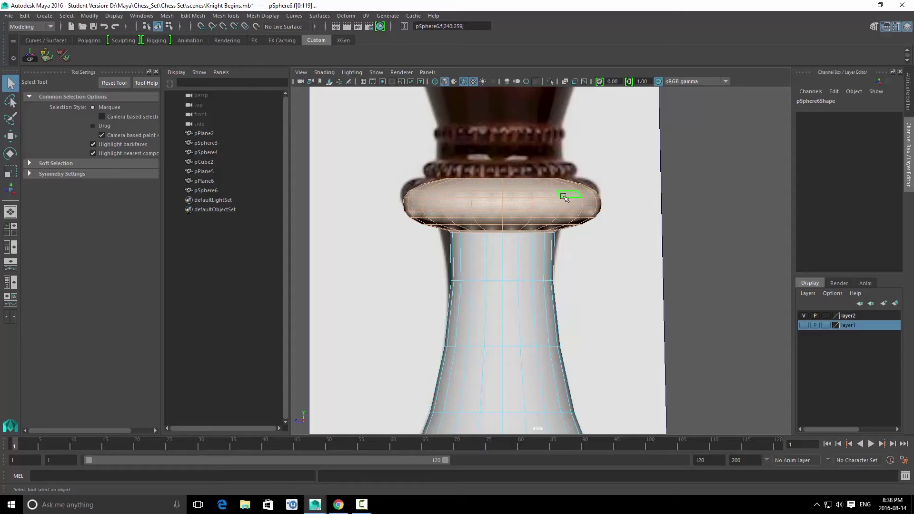
pyautogui.press('w')
pyautogui.moveTo(502, 154); pyautogui.dragTo(504, 139)
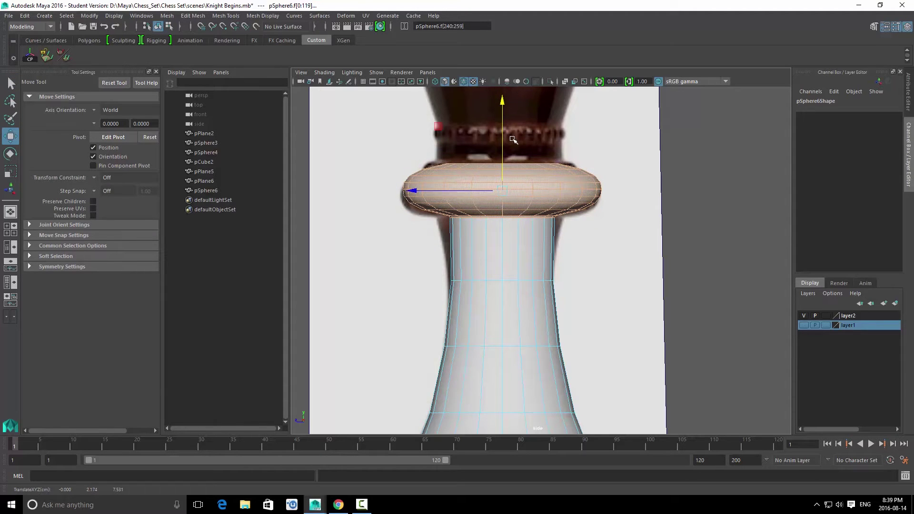
# Step: Flatten the collar vertically, lower it slightly, and enlarge it evenly by a factor of about 1.14
pyautogui.press('r')
pyautogui.moveTo(502, 103)
pyautogui.mouseDown()
pyautogui.moveTo(503, 133)
pyautogui.moveTo(502, 109)
pyautogui.mouseUp()
pyautogui.press('w')
pyautogui.press('r')
pyautogui.press('w')
pyautogui.press('q')
pyautogui.moveTo(481, 264); pyautogui.dragTo(486, 220, button='right')
pyautogui.hotkey('ctrl', 'z')
pyautogui.press('r')
pyautogui.moveTo(505, 197); pyautogui.dragTo(525, 192)
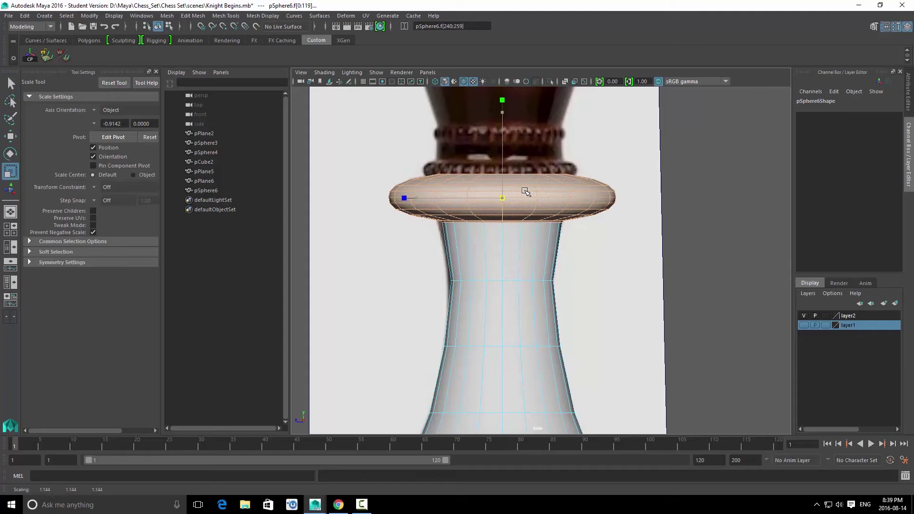
# Step: Insert an edge loop around the stem just below the collar, narrow it slightly, and raise it closer to the collar
pyautogui.press('q')
pyautogui.press('F10')
pyautogui.click(520, 241)
pyautogui.keyDown('ctrl'); pyautogui.moveTo(515, 223); pyautogui.dragTo(457, 248, button='right'); pyautogui.keyUp('ctrl')
pyautogui.press('r')
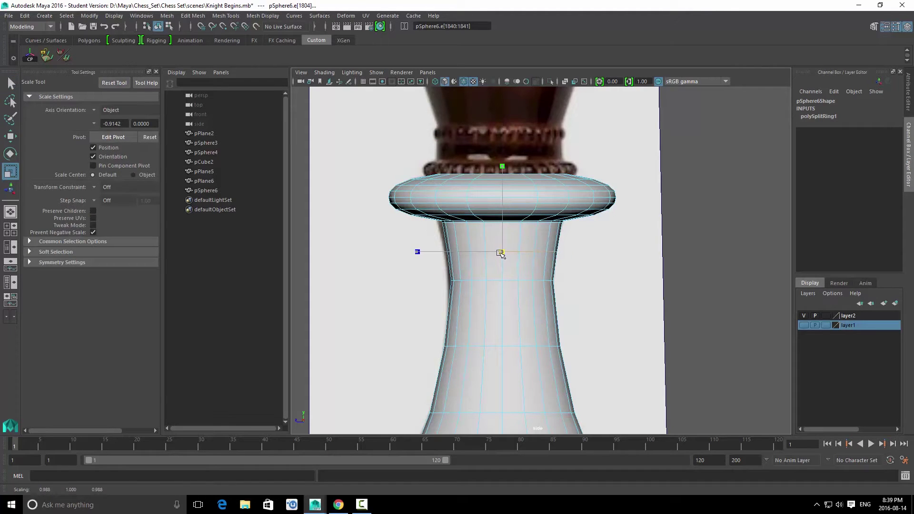
pyautogui.press('w')
pyautogui.moveTo(501, 198); pyautogui.dragTo(502, 188)
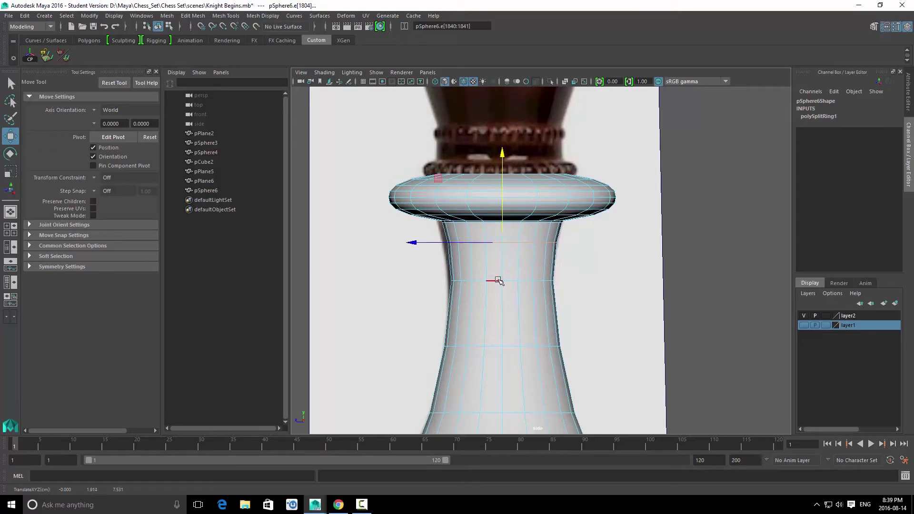
# Step: Select all the collar's faces by growing a selection and narrow the collar horizontally to its width in the reference image
pyautogui.press('q')
pyautogui.moveTo(487, 264); pyautogui.dragTo(580, 184, button='right')
pyautogui.click(565, 277)
pyautogui.press('space')
pyautogui.moveTo(540, 274); pyautogui.dragTo(519, 259)
pyautogui.scroll(10, 569, 215)
pyautogui.click(529, 163)
pyautogui.press('space')
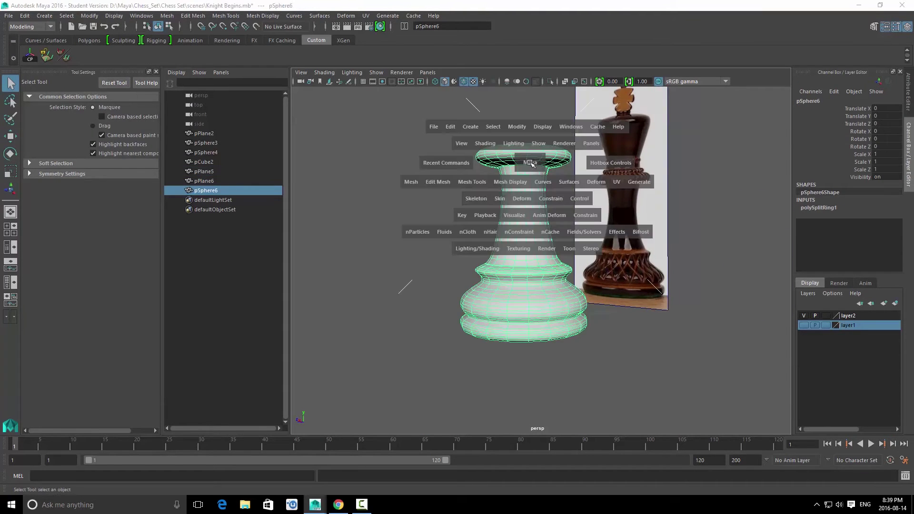
pyautogui.moveTo(530, 162); pyautogui.dragTo(567, 162)
pyautogui.moveTo(535, 194); pyautogui.dragTo(537, 224, button='right')
pyautogui.click(520, 195)
pyautogui.hotkey('shift', '.')
pyautogui.hotkey('shift', '.')
pyautogui.hotkey('shift', '.')
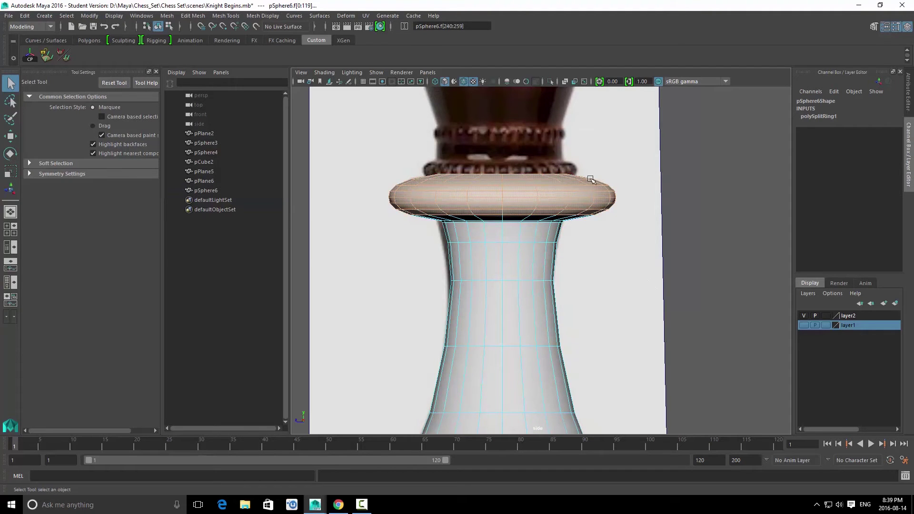
pyautogui.press('r')
pyautogui.moveTo(418, 198); pyautogui.dragTo(430, 200)
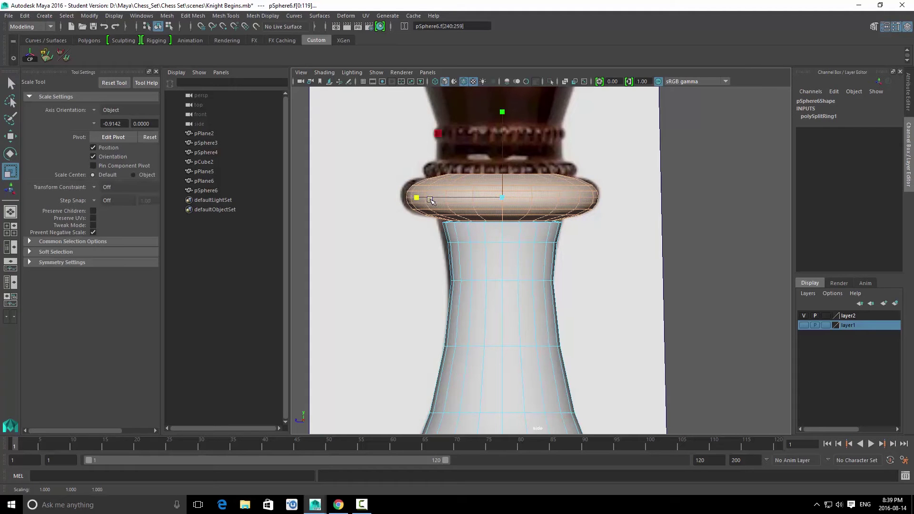
pyautogui.hotkey('ctrl', 'z')
pyautogui.press('space')
pyautogui.moveTo(505, 196); pyautogui.dragTo(572, 202)
pyautogui.press('space')
pyautogui.press('space')
pyautogui.moveTo(502, 112)
pyautogui.keyDown('ctrl'); pyautogui.mouseDown()
pyautogui.moveTo(485, 121)
pyautogui.moveTo(490, 131)
pyautogui.moveTo(494, 124)
pyautogui.mouseUp(); pyautogui.keyUp('ctrl')
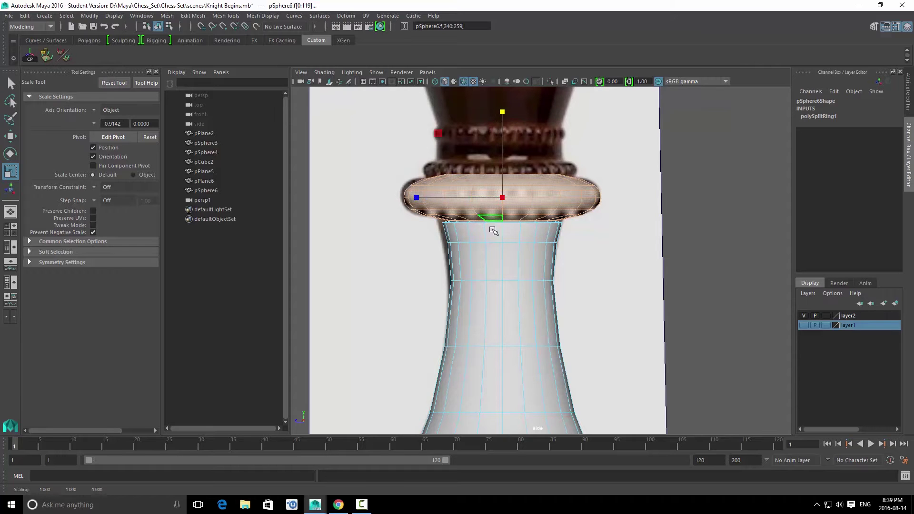
# Step: Switch the mesh to edge selection and adjust the height of the upper edge loop on the collar's shoulder
pyautogui.press('q')
pyautogui.moveTo(493, 231); pyautogui.dragTo(552, 198, button='right')
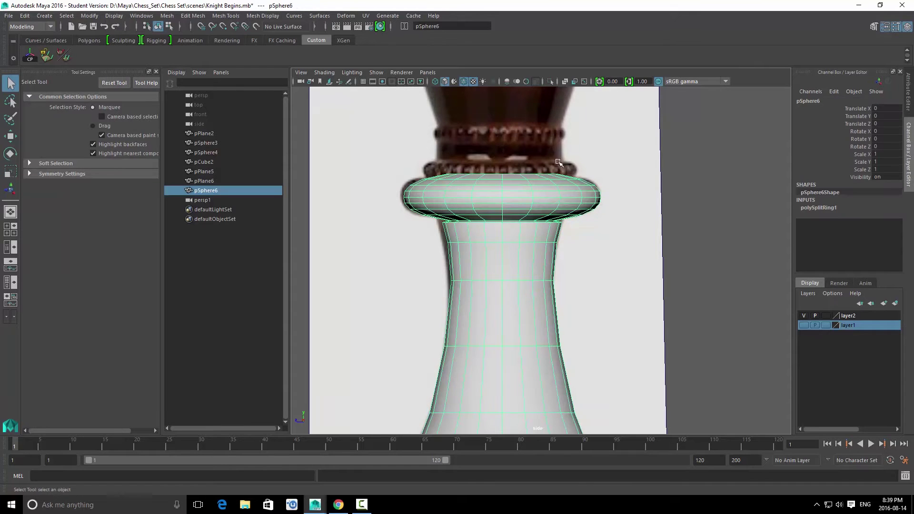
pyautogui.moveTo(558, 162); pyautogui.dragTo(557, 153, button='right')
pyautogui.keyDown('shift'); pyautogui.click(472, 178); pyautogui.keyUp('shift')
pyautogui.press('w')
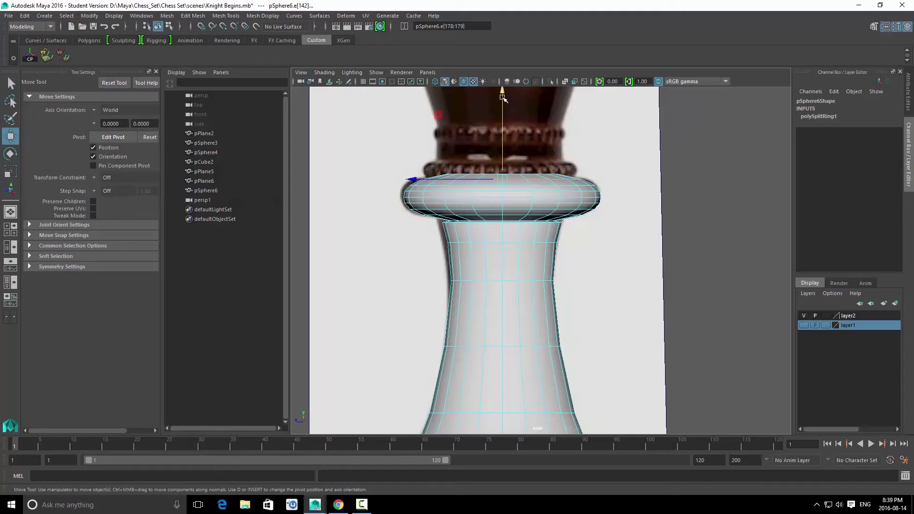
pyautogui.press('q')
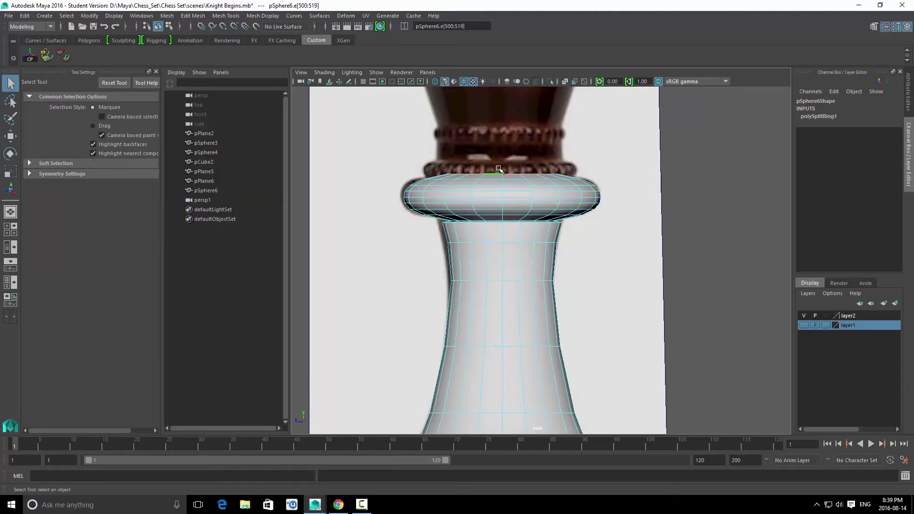
# Step: Select the edge loop around the collar's inner top rim and adjust its height against the reference image
pyautogui.press('space')
pyautogui.press('space')
pyautogui.keyDown('alt'); pyautogui.moveTo(538, 167); pyautogui.dragTo(510, 165); pyautogui.keyUp('alt')
pyautogui.press('w')
pyautogui.click(500, 132)
pyautogui.keyDown('alt'); pyautogui.moveTo(505, 143); pyautogui.dragTo(643, 232, button='right'); pyautogui.keyUp('alt')
pyautogui.moveTo(528, 161)
pyautogui.mouseDown(button='middle')
pyautogui.moveTo(528, 170)
pyautogui.moveTo(539, 165)
pyautogui.mouseUp(button='middle')
pyautogui.press('space')
pyautogui.moveTo(536, 160)
pyautogui.mouseDown()
pyautogui.moveTo(562, 159)
pyautogui.moveTo(543, 153)
pyautogui.mouseUp()
pyautogui.keyDown('alt'); pyautogui.moveTo(543, 153); pyautogui.dragTo(545, 170, button='middle'); pyautogui.keyUp('alt')
pyautogui.keyDown('alt'); pyautogui.moveTo(543, 170); pyautogui.dragTo(549, 171, button='right'); pyautogui.keyUp('alt')
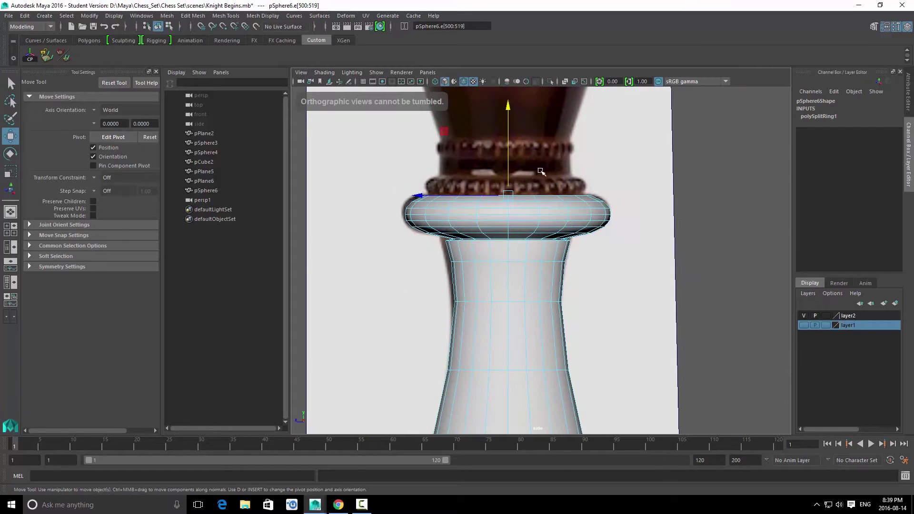
# Step: Raise the collar's upper outer edge loops to square up its shoulder and scale the outermost of them slightly
pyautogui.press('q')
pyautogui.press('w')
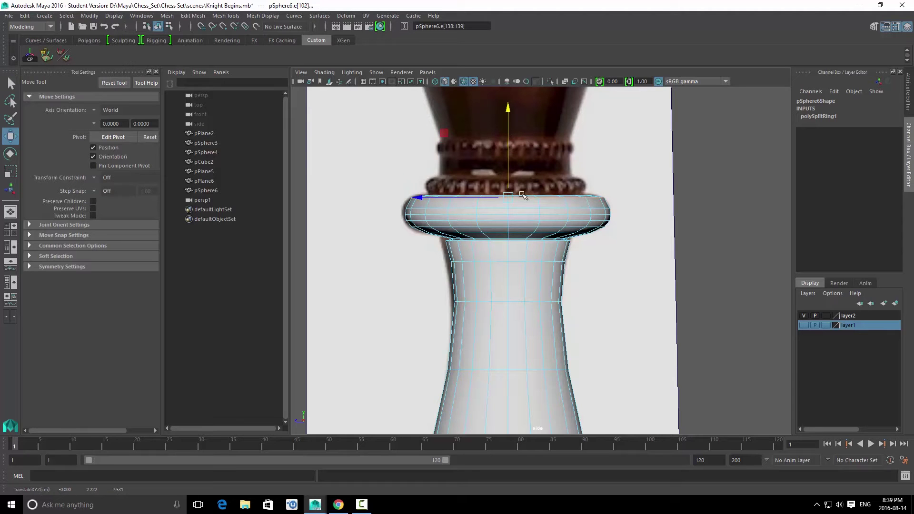
pyautogui.doubleClick(528, 210)
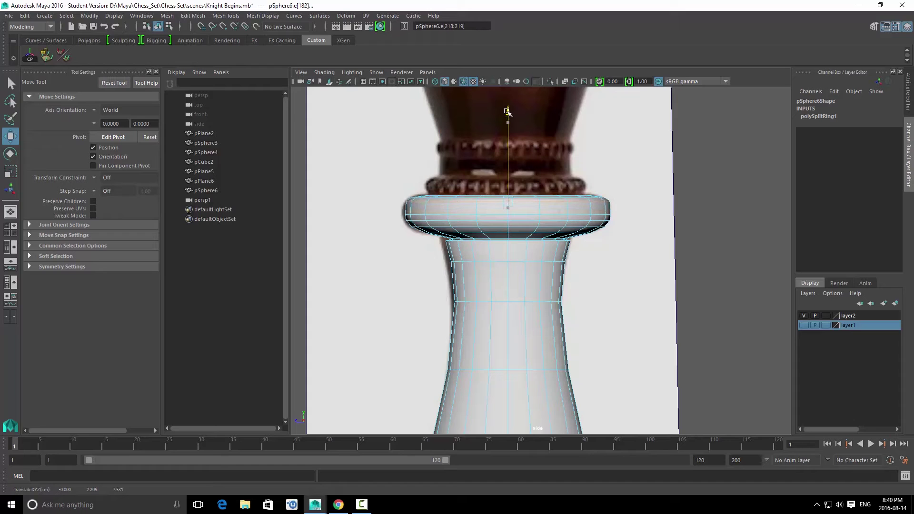
pyautogui.scroll(4, 523, 200)
pyautogui.keyDown('alt'); pyautogui.click(527, 202); pyautogui.keyUp('alt')
pyautogui.press('r')
pyautogui.click(505, 191)
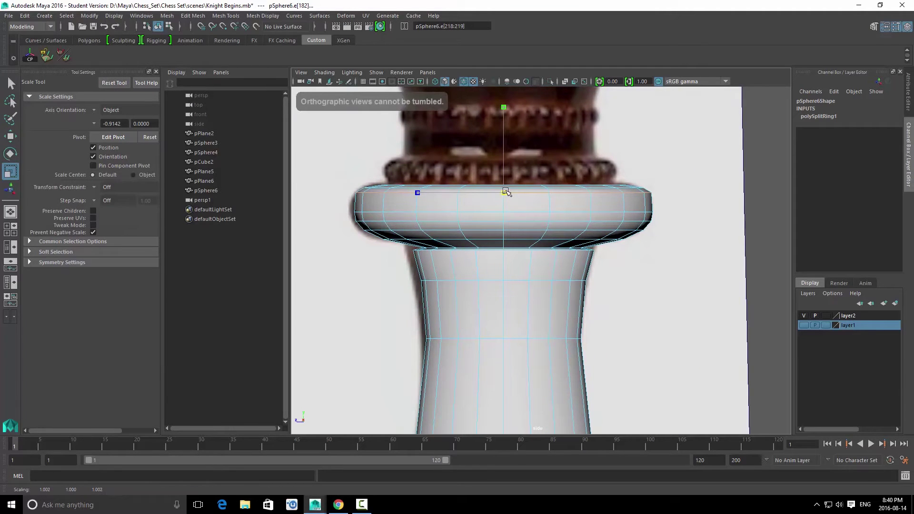
# Step: Raise the edge loop near the collar's top to follow the shoulder outline in the reference image
pyautogui.press('q')
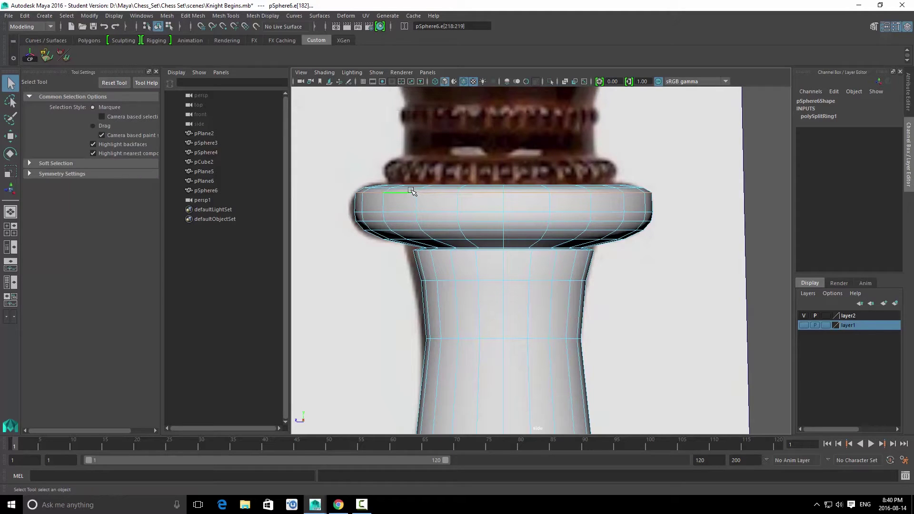
pyautogui.press('w')
pyautogui.click(504, 123)
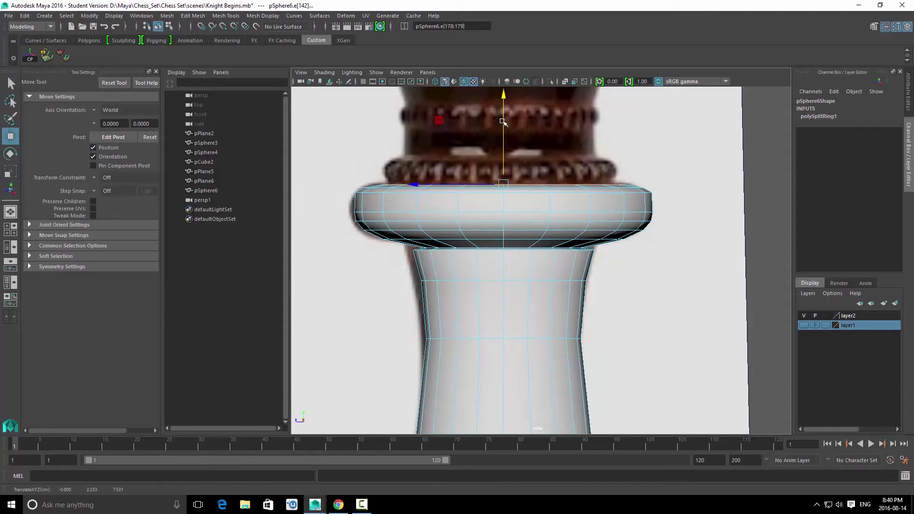
pyautogui.moveTo(504, 122); pyautogui.dragTo(504, 117)
# Step: Select the edge loop around the collar's top opening and snap its height to the neighbouring rim vertices
pyautogui.press('space')
pyautogui.keyDown('alt'); pyautogui.moveTo(565, 200); pyautogui.dragTo(536, 188); pyautogui.keyUp('alt')
pyautogui.click(496, 165)
pyautogui.doubleClick(504, 162)
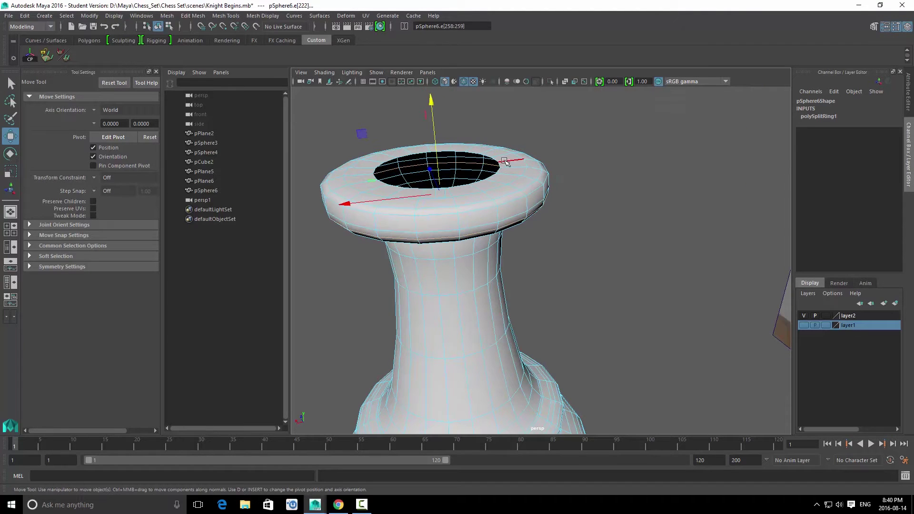
pyautogui.doubleClick(494, 157)
pyautogui.doubleClick(495, 160)
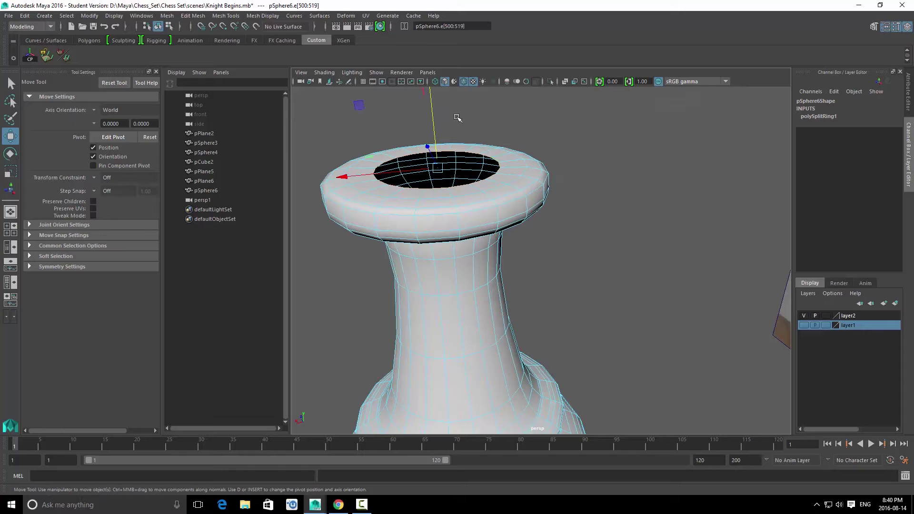
pyautogui.press('v')
pyautogui.moveTo(522, 165); pyautogui.dragTo(526, 161, button='middle')
pyautogui.press('space')
pyautogui.moveTo(527, 162); pyautogui.dragTo(542, 163)
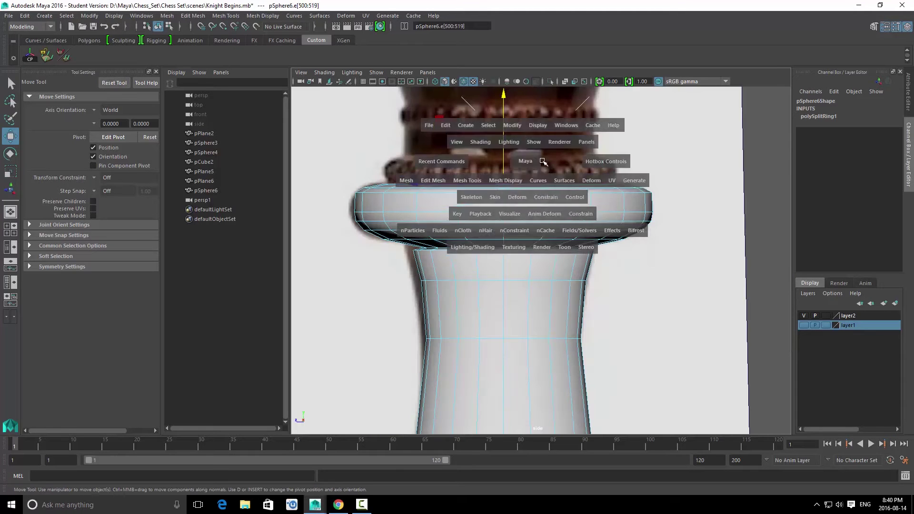
# Step: Raise the edge loop around the collar's middle and widen it slightly to match the reference outline
pyautogui.doubleClick(433, 213)
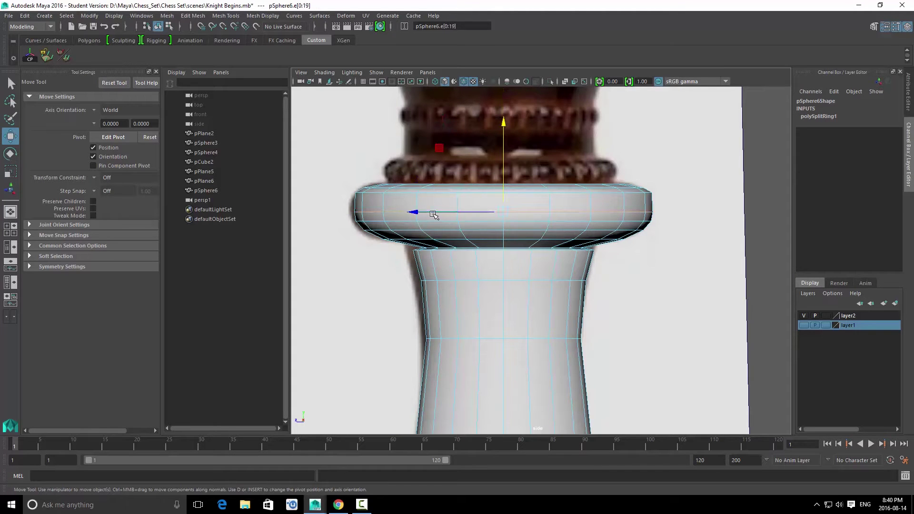
pyautogui.press('r')
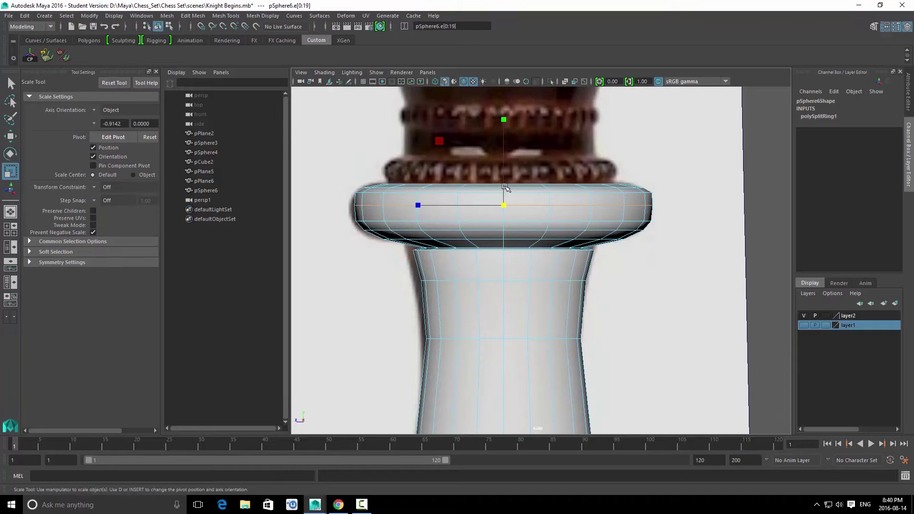
pyautogui.moveTo(506, 205); pyautogui.dragTo(512, 209)
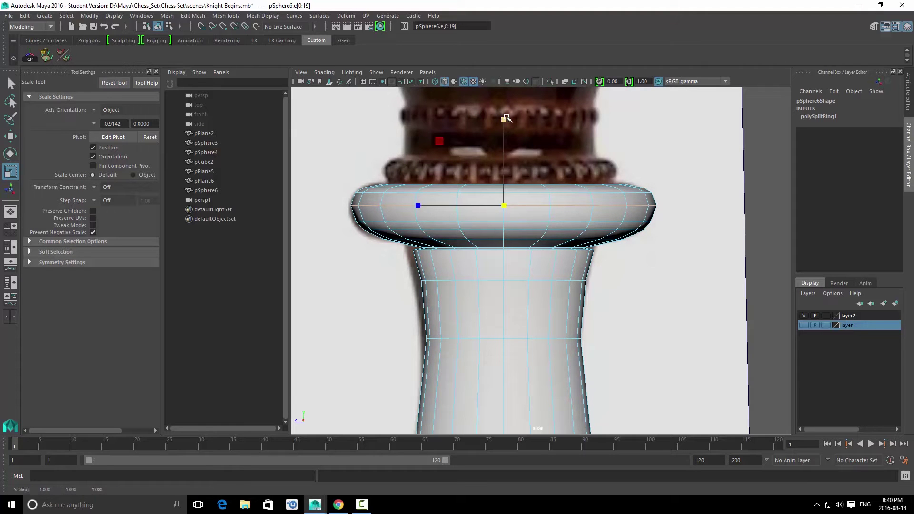
pyautogui.press('w')
pyautogui.moveTo(505, 116); pyautogui.dragTo(506, 115)
pyautogui.press('r')
pyautogui.click(506, 204)
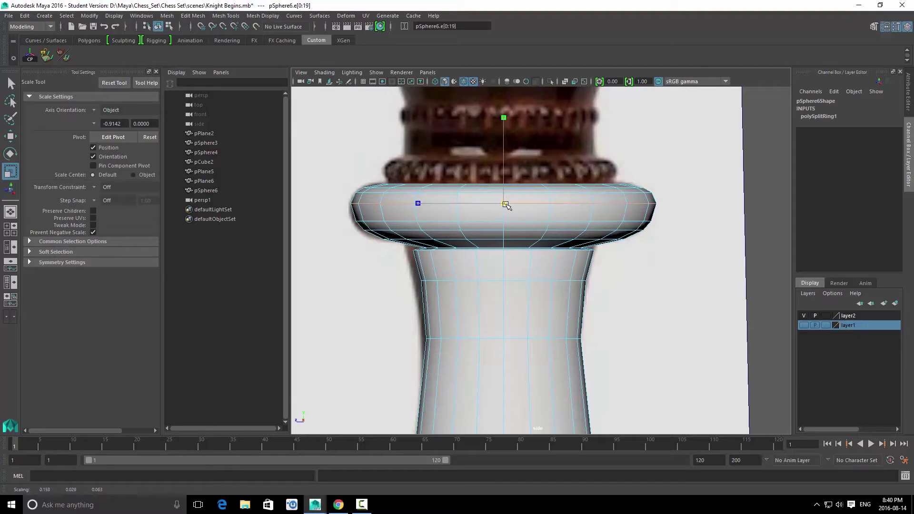
# Step: Raise the edge loop just below the collar's middle and scale it outward by about 1.03
pyautogui.doubleClick(512, 220)
pyautogui.press('w')
pyautogui.moveTo(504, 132); pyautogui.dragTo(505, 127)
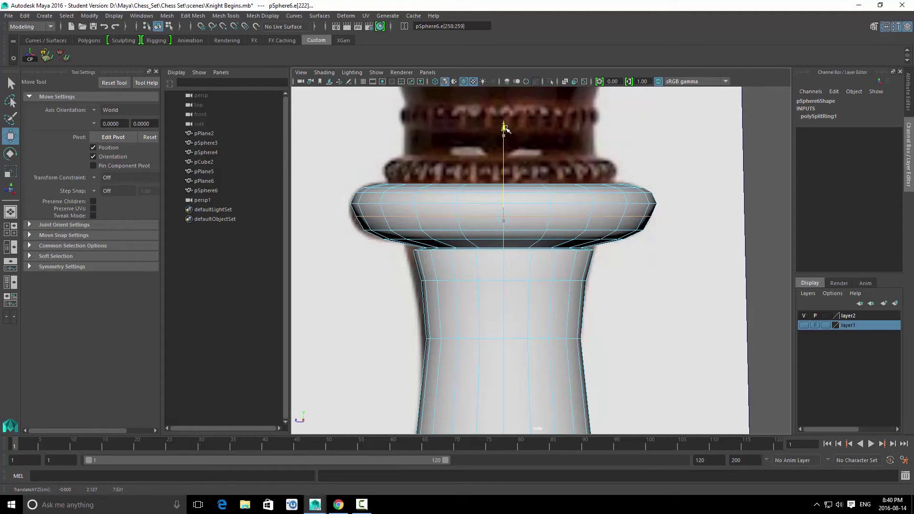
pyautogui.press('r')
pyautogui.moveTo(507, 215); pyautogui.dragTo(515, 222)
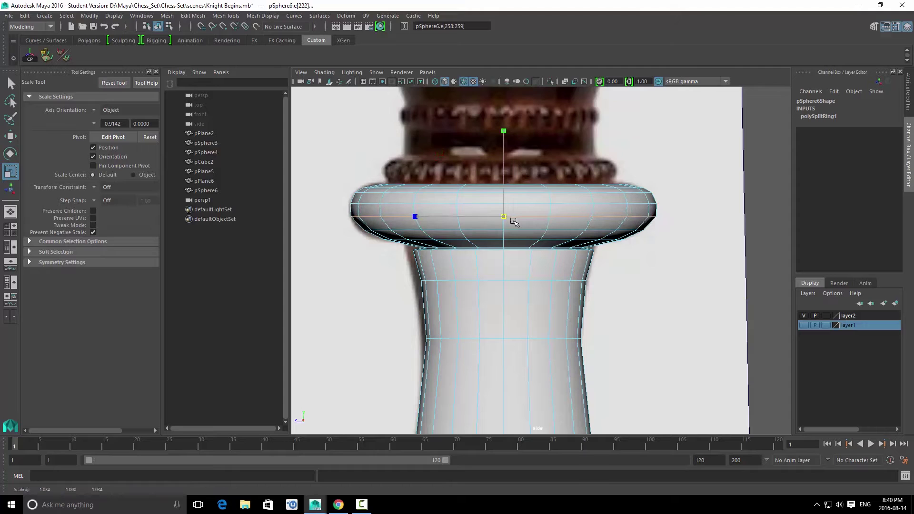
# Step: Widen the edge loop on the collar's lower curve slightly to match the reference image
pyautogui.press('q')
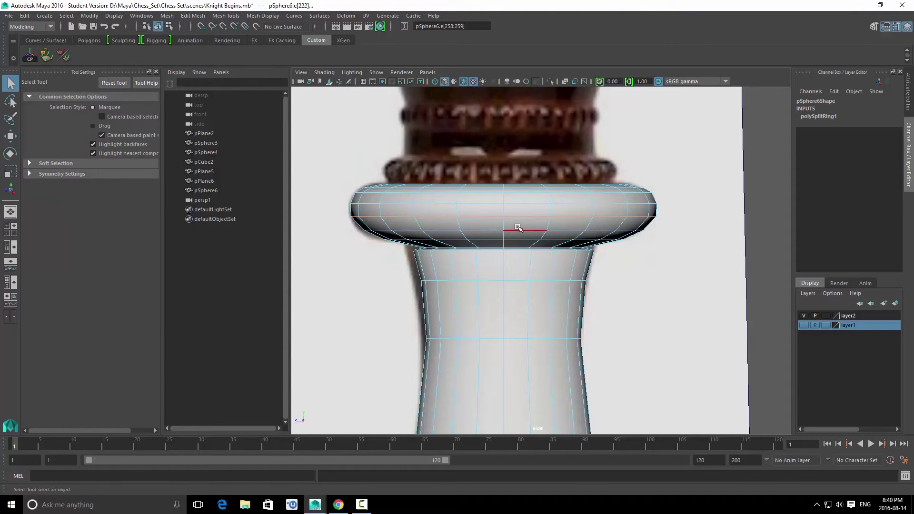
pyautogui.press('w')
pyautogui.press('r')
pyautogui.moveTo(506, 230); pyautogui.dragTo(511, 232)
pyautogui.press('q')
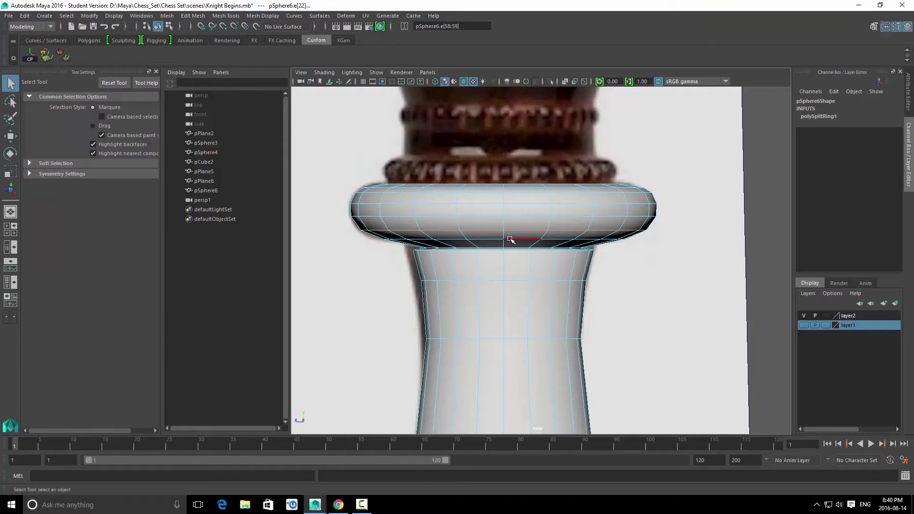
# Step: Try to widen the edge loop on the collar's underside by about 1.06
pyautogui.doubleClick(511, 241)
pyautogui.press('r')
pyautogui.moveTo(504, 238); pyautogui.dragTo(523, 224)
pyautogui.hotkey('ctrl', 'z')
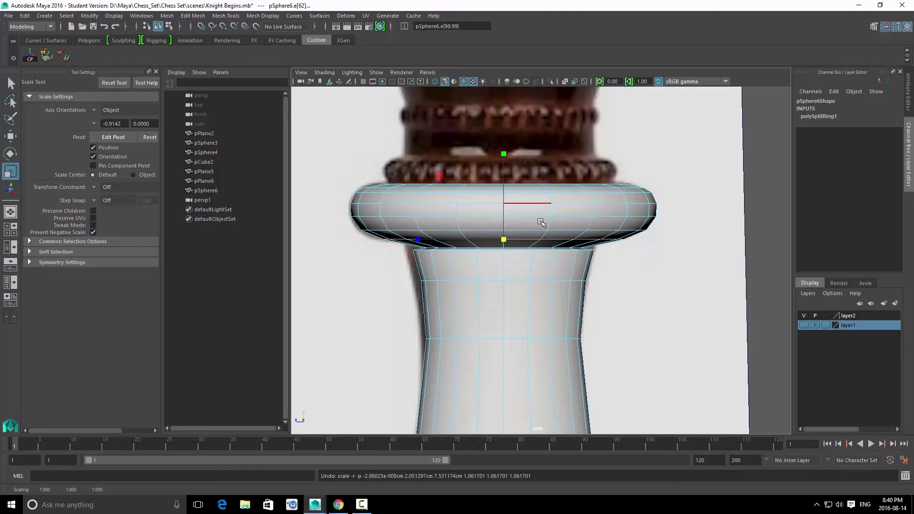
# Step: Widen the collar's bottom edge loop at the stem by a factor of about 1.16
pyautogui.press('q')
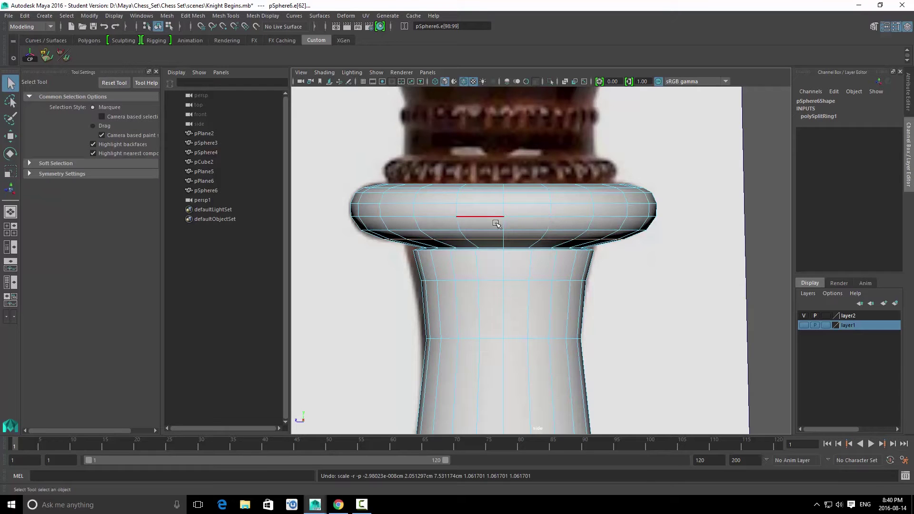
pyautogui.click(509, 247)
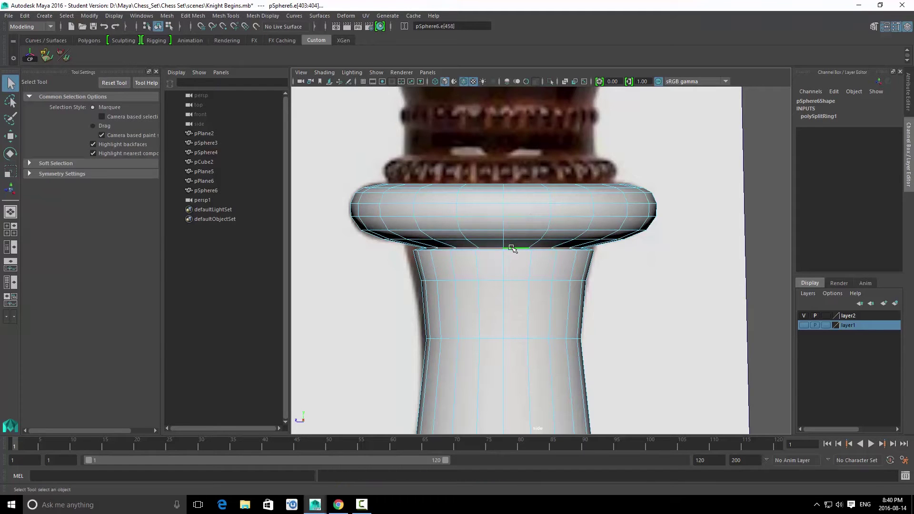
pyautogui.press('r')
pyautogui.moveTo(504, 247); pyautogui.dragTo(522, 251)
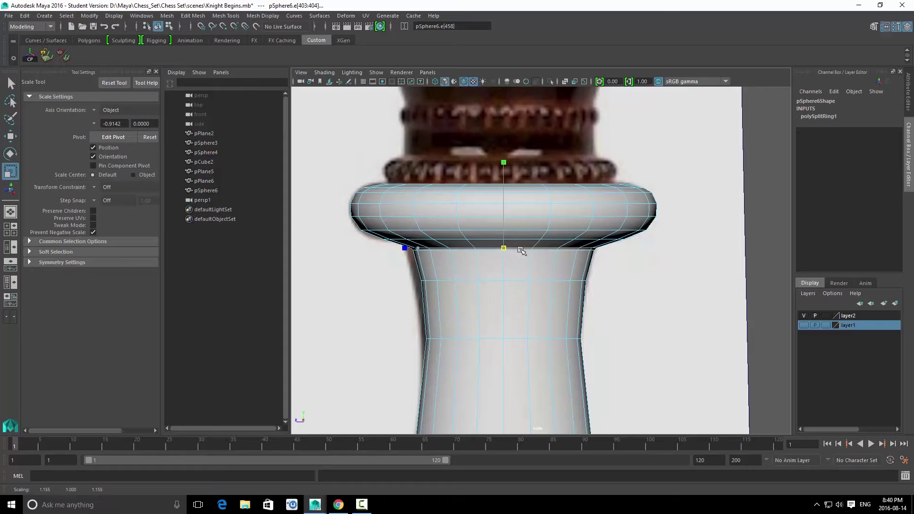
# Step: Inspect the underside of the collar and its junction with the stem in perspective, then select the whole mesh
pyautogui.press('q')
pyautogui.keyDown('alt'); pyautogui.moveTo(528, 222); pyautogui.dragTo(561, 186); pyautogui.keyUp('alt')
pyautogui.moveTo(560, 186); pyautogui.dragTo(561, 209, button='right')
pyautogui.keyDown('alt'); pyautogui.moveTo(563, 204); pyautogui.dragTo(584, 189); pyautogui.keyUp('alt')
pyautogui.moveTo(550, 146); pyautogui.dragTo(582, 129, button='right')
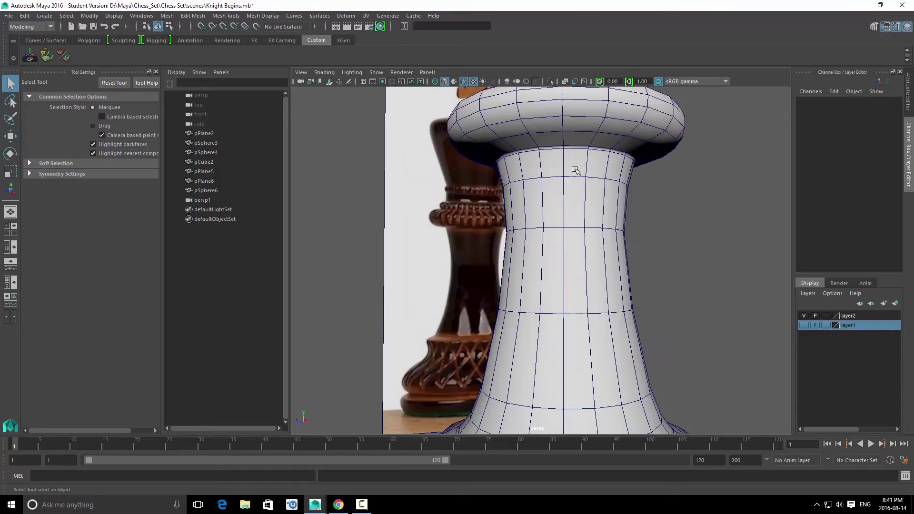
pyautogui.click(574, 169)
pyautogui.keyDown('alt'); pyautogui.moveTo(503, 208); pyautogui.dragTo(557, 201); pyautogui.keyUp('alt')
pyautogui.press('space')
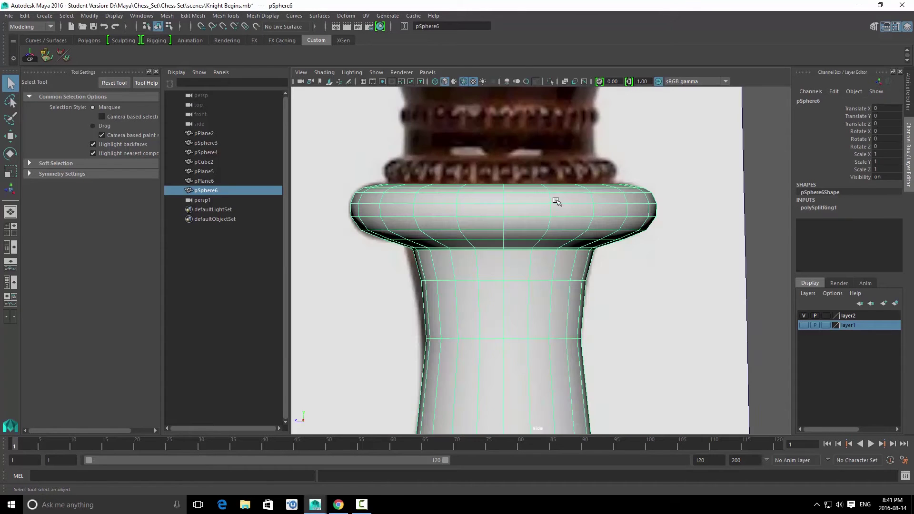
# Step: Select all of the collar's faces and raise them slightly to meet the lower beaded ring in the reference
pyautogui.keyDown('alt'); pyautogui.moveTo(514, 244); pyautogui.dragTo(517, 220, button='middle'); pyautogui.keyUp('alt')
pyautogui.keyDown('alt'); pyautogui.moveTo(490, 233); pyautogui.dragTo(510, 239, button='right'); pyautogui.keyUp('alt')
pyautogui.moveTo(476, 200); pyautogui.dragTo(419, 198, button='right')
pyautogui.moveTo(300, 118); pyautogui.dragTo(691, 240)
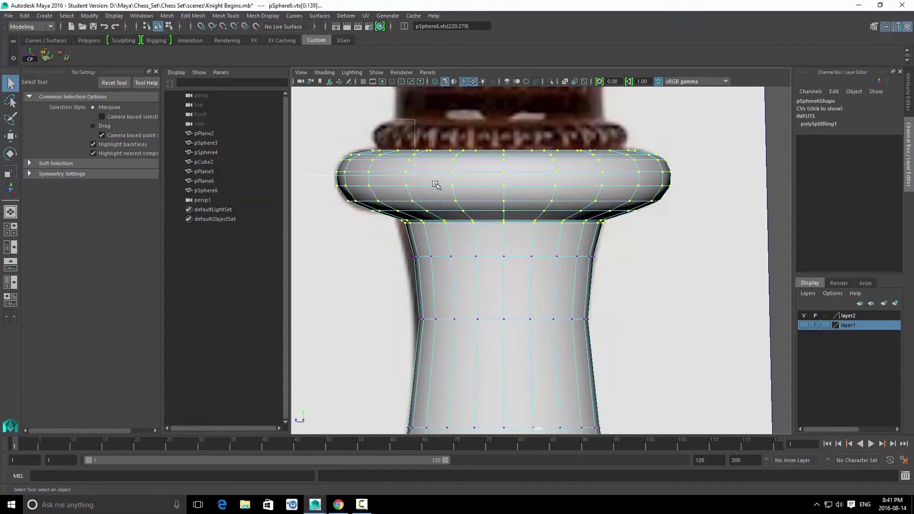
pyautogui.moveTo(491, 255); pyautogui.dragTo(490, 261, button='right')
pyautogui.moveTo(323, 118); pyautogui.dragTo(698, 217)
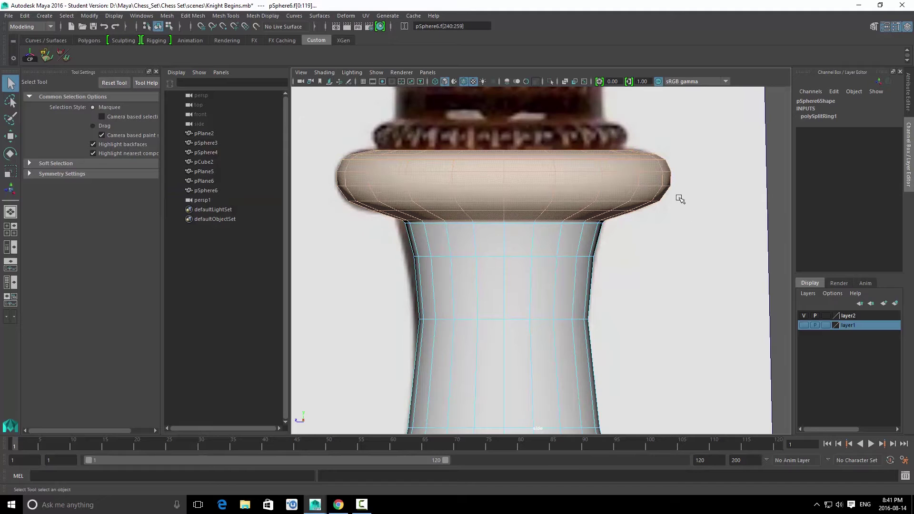
pyautogui.press('w')
pyautogui.moveTo(503, 127)
pyautogui.mouseDown()
pyautogui.moveTo(504, 95)
pyautogui.moveTo(510, 120)
pyautogui.mouseUp()
pyautogui.press('q')
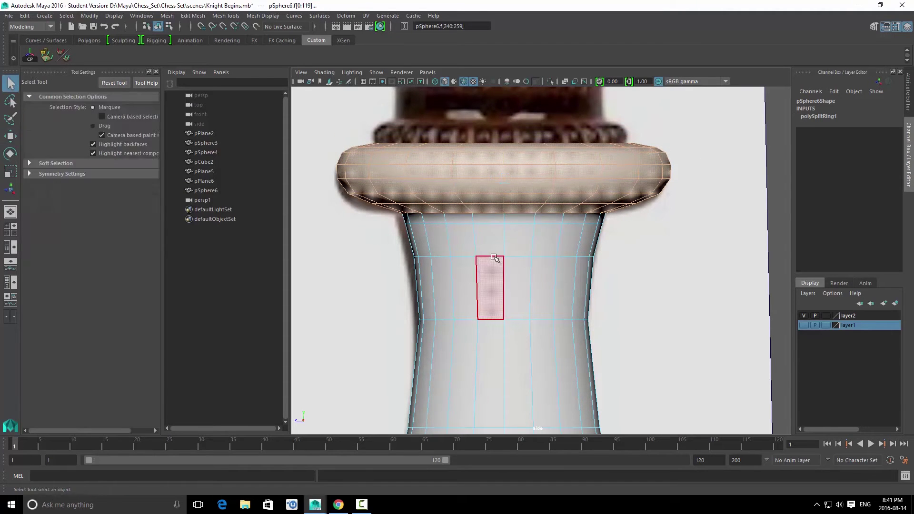
# Step: Shift the whole mesh sideways to about 0.012 in Z so it lines up with the reference image
pyautogui.moveTo(488, 259); pyautogui.dragTo(505, 242, button='right')
pyautogui.click(496, 274)
pyautogui.press('w')
pyautogui.press('d')
pyautogui.moveTo(515, 206); pyautogui.dragTo(506, 167, button='middle')
pyautogui.moveTo(422, 163); pyautogui.dragTo(413, 164)
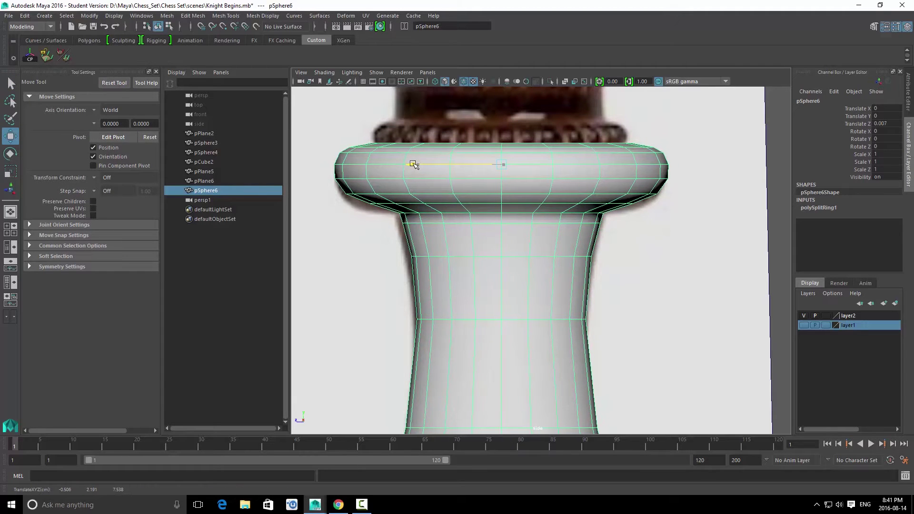
pyautogui.moveTo(413, 164); pyautogui.dragTo(411, 163)
pyautogui.press('q')
pyautogui.click(668, 130)
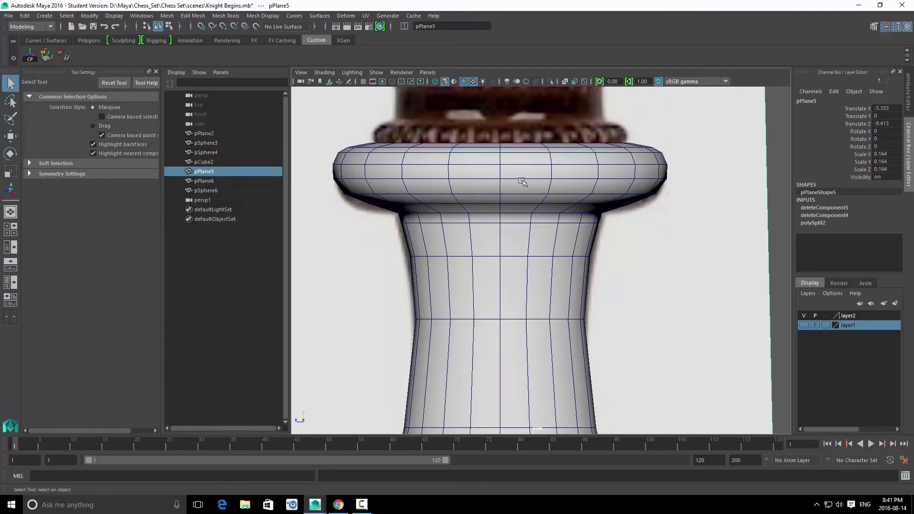
# Step: Widen the stem's edge loop just below the collar by about 1.044, then slightly widen the next loop down
pyautogui.click(521, 182)
pyautogui.moveTo(509, 244); pyautogui.dragTo(522, 173, button='right')
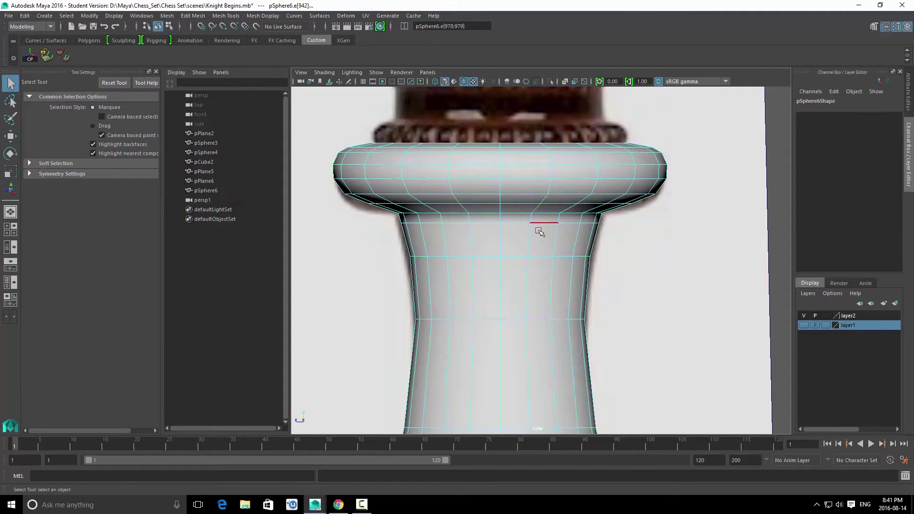
pyautogui.doubleClick(537, 223)
pyautogui.press('r')
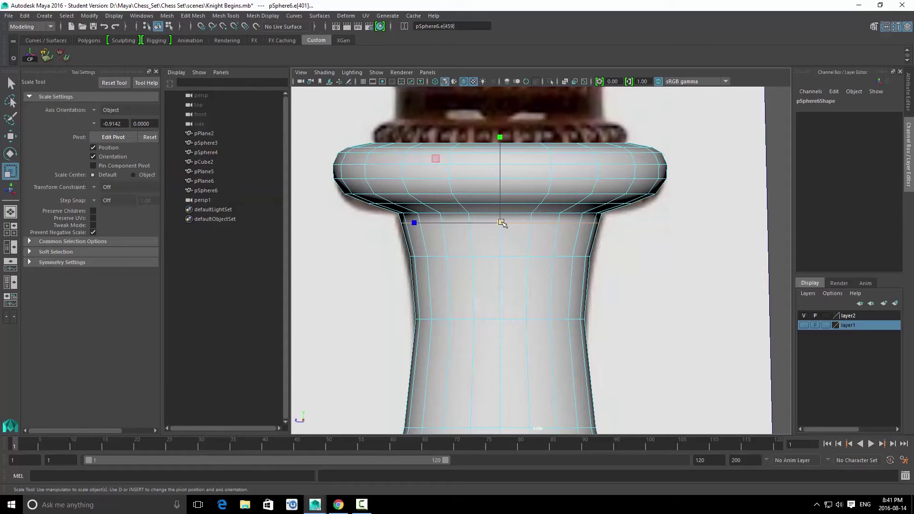
pyautogui.moveTo(502, 222); pyautogui.dragTo(508, 224)
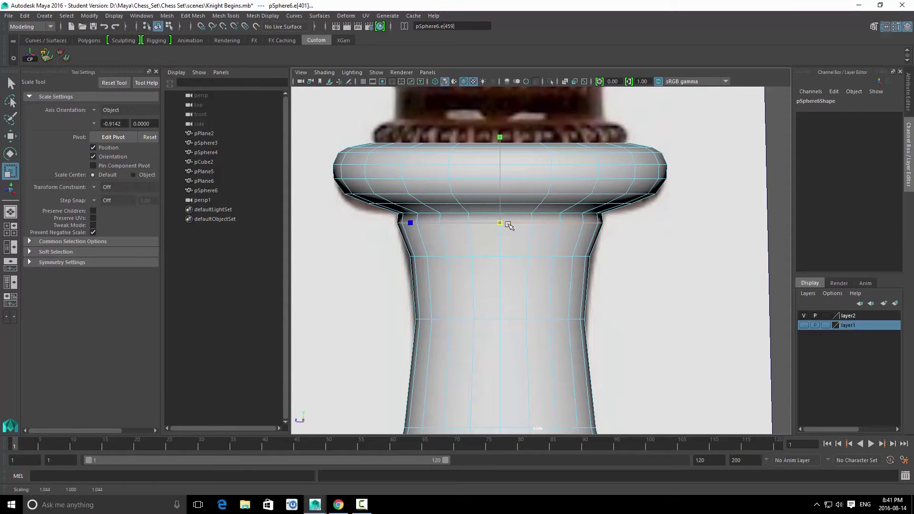
pyautogui.doubleClick(508, 257)
pyautogui.moveTo(501, 256); pyautogui.dragTo(508, 261)
# Step: Slightly widen the edge loop at the stem's narrow middle and narrow the loop below it to follow the reference
pyautogui.doubleClick(520, 320)
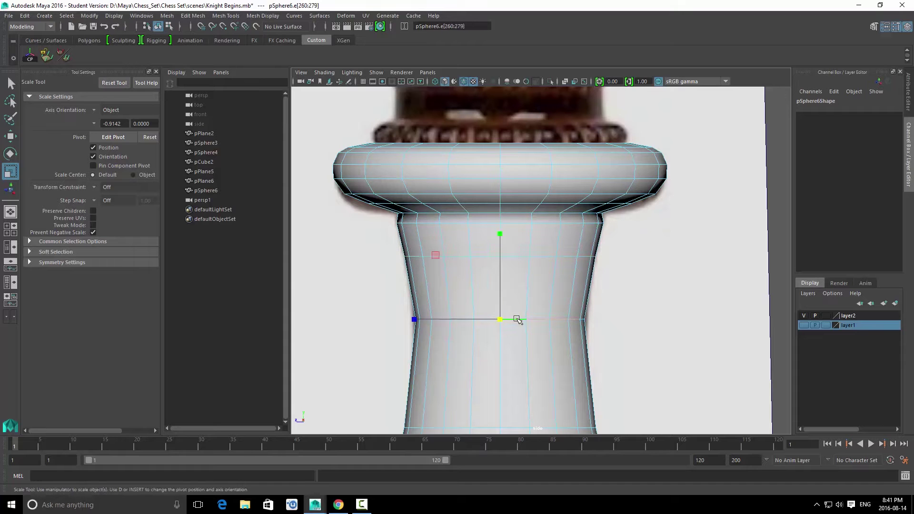
pyautogui.moveTo(501, 320); pyautogui.dragTo(504, 323)
pyautogui.keyDown('alt'); pyautogui.moveTo(541, 341); pyautogui.dragTo(553, 129, button='middle'); pyautogui.keyUp('alt')
pyautogui.click(523, 238)
pyautogui.moveTo(508, 239); pyautogui.dragTo(501, 239)
# Step: Narrow the lower stem's edge loop very slightly and adjust the width of the loop just above the base
pyautogui.doubleClick(497, 348)
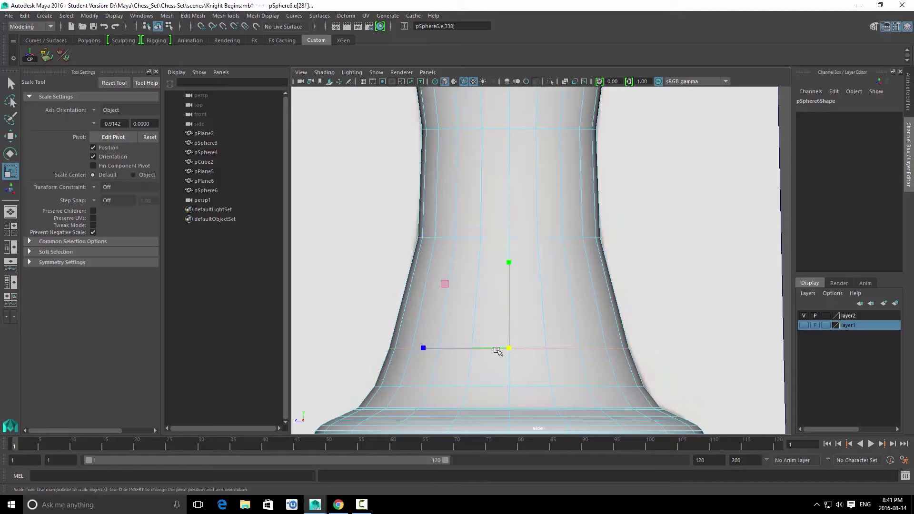
pyautogui.moveTo(508, 348); pyautogui.dragTo(508, 349)
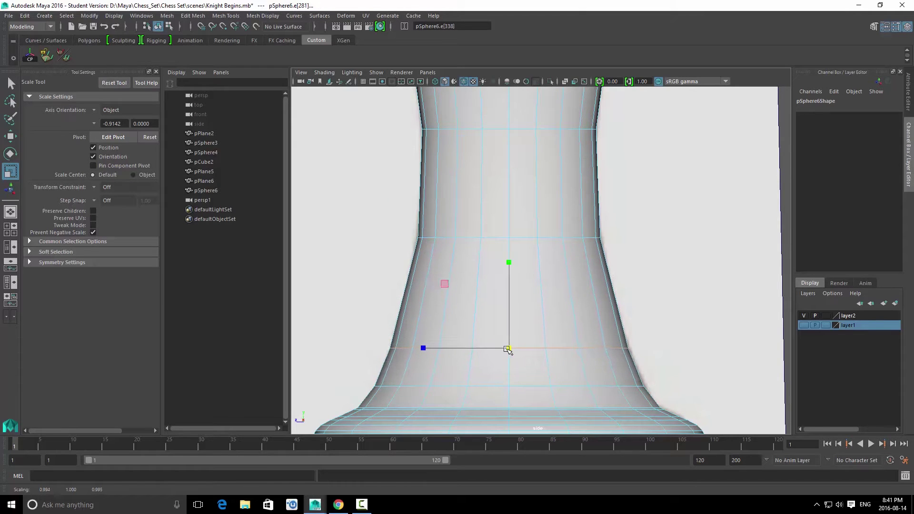
pyautogui.doubleClick(503, 386)
pyautogui.moveTo(503, 386); pyautogui.dragTo(508, 384)
pyautogui.press('w')
pyautogui.press('q')
pyautogui.click(633, 202)
# Step: Widen the edge loop where the collar meets the stem by a factor of about 1.045
pyautogui.scroll(-10, 632, 202)
pyautogui.scroll(5, 633, 202)
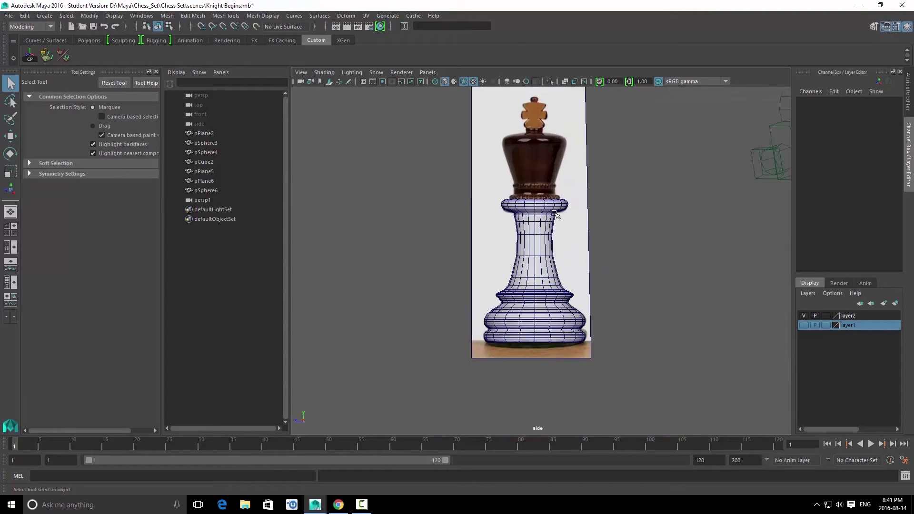
pyautogui.scroll(8, 556, 215)
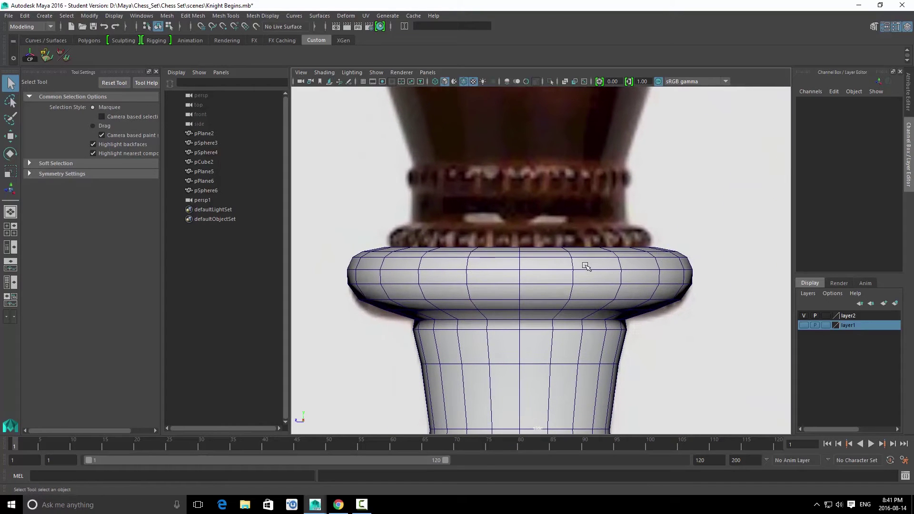
pyautogui.keyDown('alt'); pyautogui.moveTo(526, 298); pyautogui.dragTo(532, 273, button='middle'); pyautogui.keyUp('alt')
pyautogui.scroll(1, 532, 306)
pyautogui.keyDown('alt'); pyautogui.moveTo(519, 317); pyautogui.dragTo(519, 303, button='middle'); pyautogui.keyUp('alt')
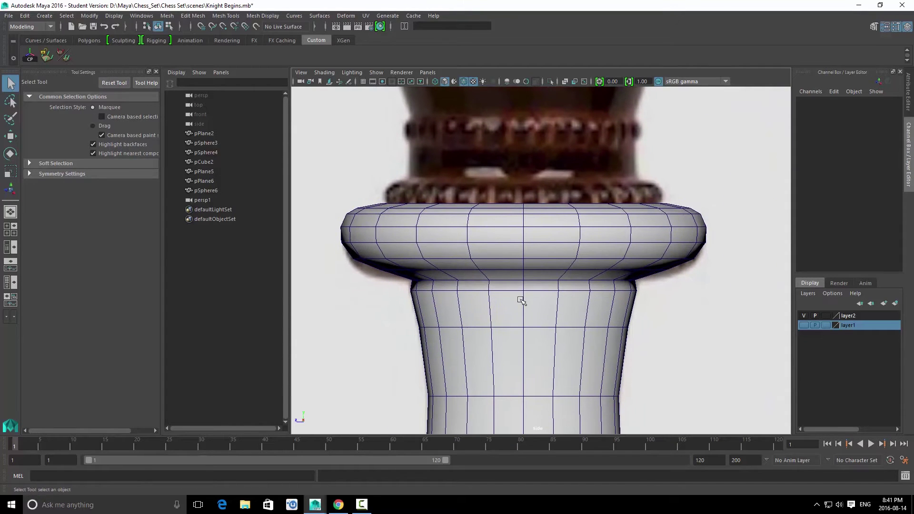
pyautogui.click(503, 279)
pyautogui.moveTo(505, 306); pyautogui.dragTo(506, 280, button='right')
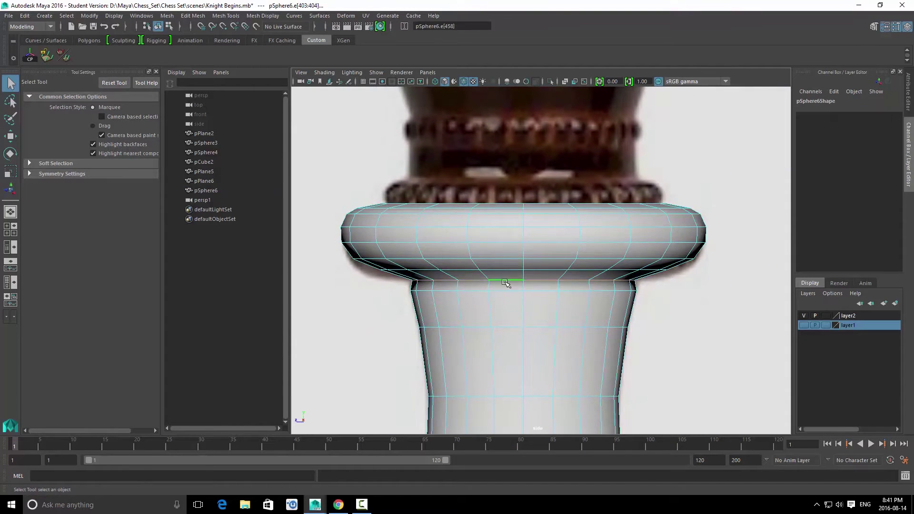
pyautogui.press('r')
pyautogui.click(527, 281)
pyautogui.hotkey('ctrl', 'z')
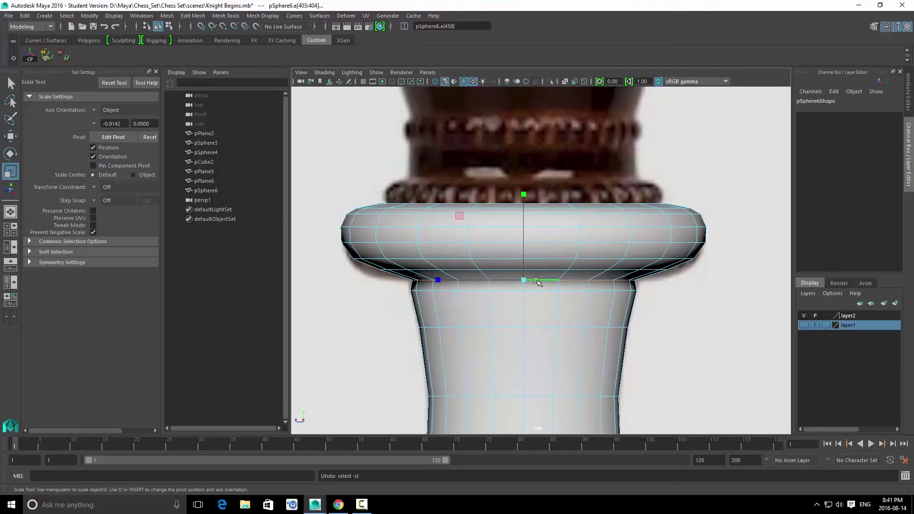
pyautogui.moveTo(523, 279); pyautogui.dragTo(530, 284)
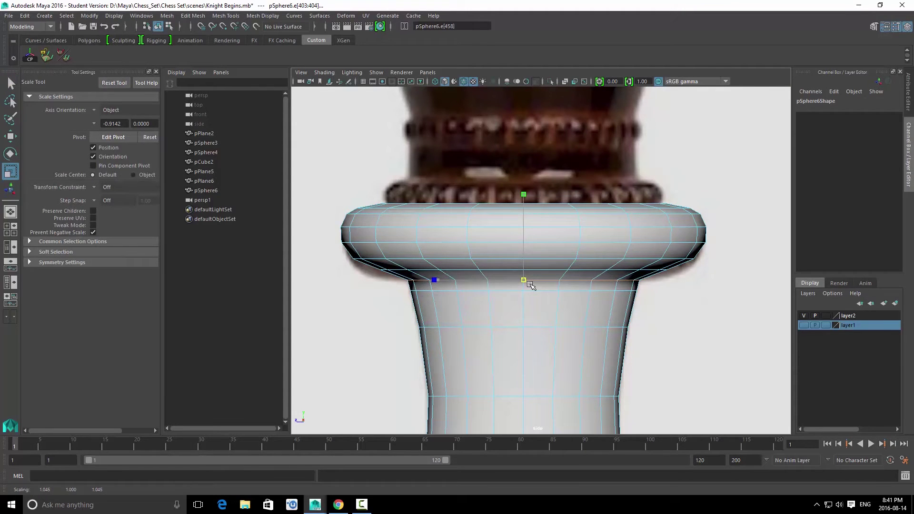
pyautogui.press('q')
# Step: Lower the edge loop on the collar's underside until it sits almost level with the stem junction
pyautogui.doubleClick(584, 268)
pyautogui.press('w')
pyautogui.moveTo(526, 181); pyautogui.dragTo(526, 188)
pyautogui.press('q')
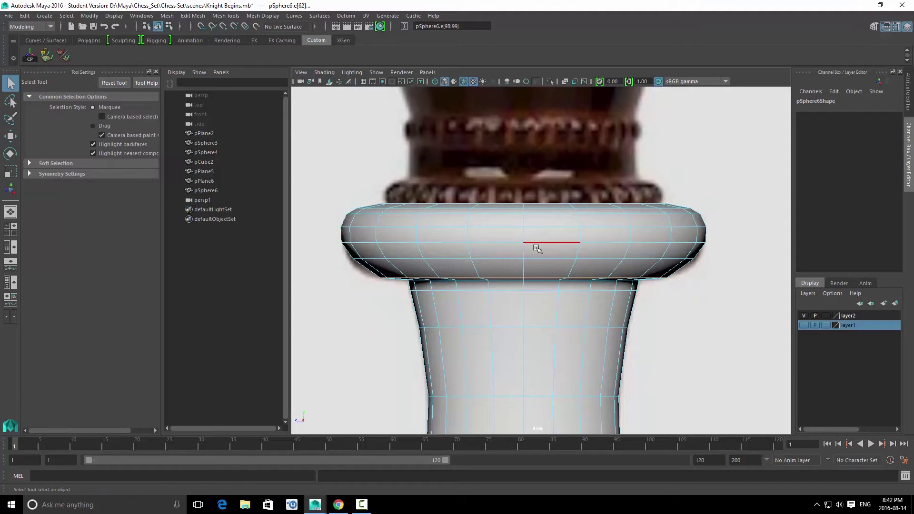
# Step: Lower the next edge loop up on the collar's underside and fine-tune its width to the reference's lower curve
pyautogui.press('w')
pyautogui.moveTo(526, 179); pyautogui.dragTo(526, 188)
pyautogui.press('r')
pyautogui.moveTo(524, 267); pyautogui.dragTo(518, 268)
pyautogui.press('w')
pyautogui.moveTo(524, 184); pyautogui.dragTo(524, 189)
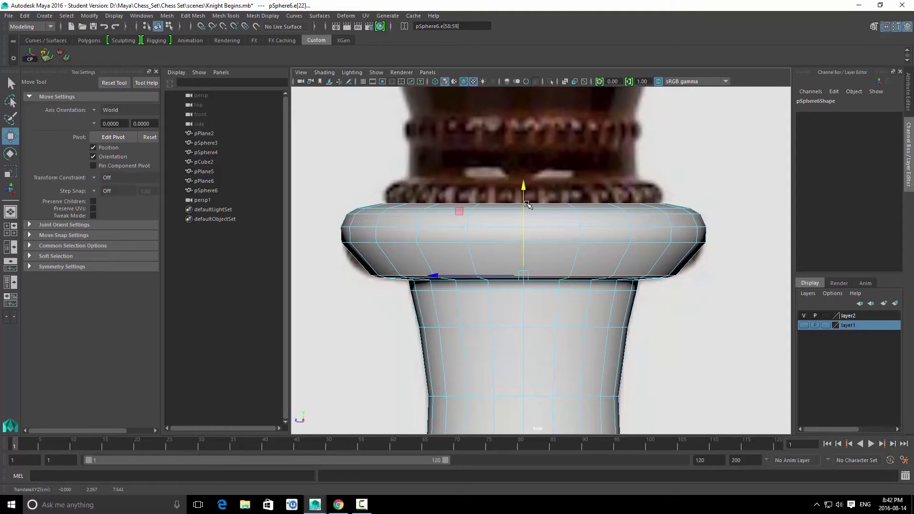
pyautogui.press('r')
pyautogui.moveTo(526, 272); pyautogui.dragTo(529, 274)
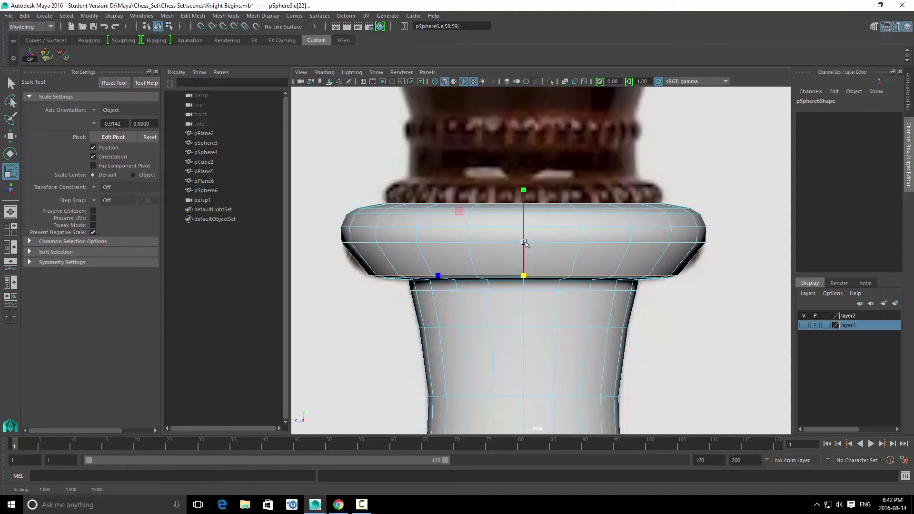
pyautogui.press('w')
pyautogui.press('r')
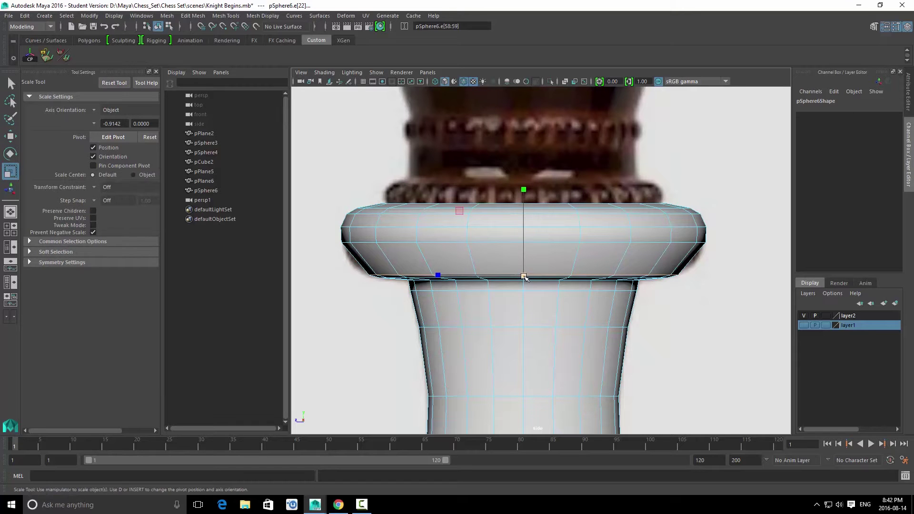
# Step: Lower the edge loop beneath the collar's middle and narrow it to about 0.96 to round the lower side
pyautogui.doubleClick(531, 206)
pyautogui.press('w')
pyautogui.moveTo(523, 152); pyautogui.dragTo(524, 173)
pyautogui.press('r')
pyautogui.moveTo(523, 263); pyautogui.dragTo(508, 262)
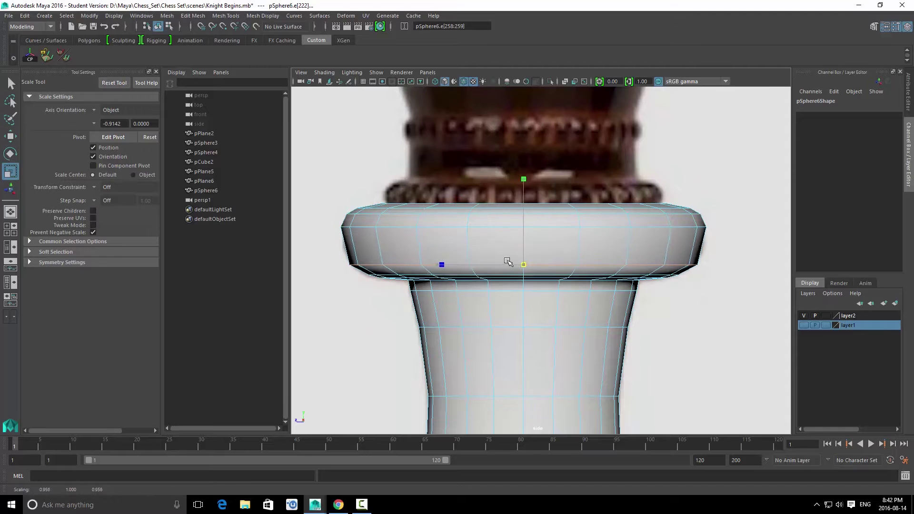
pyautogui.press('q')
# Step: Lower the collar's middle edge loop to its widest point in the reference and scale it to about 0.985
pyautogui.doubleClick(533, 226)
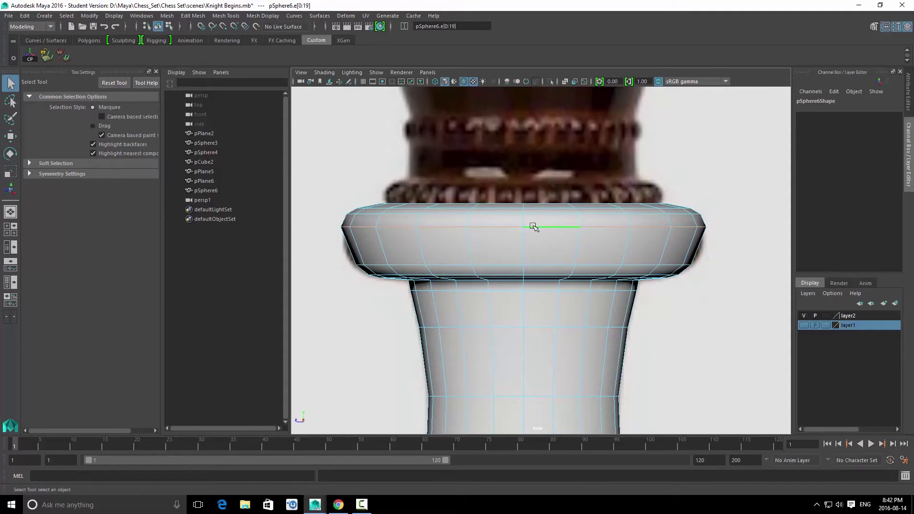
pyautogui.press('w')
pyautogui.moveTo(523, 143); pyautogui.dragTo(523, 164)
pyautogui.press('r')
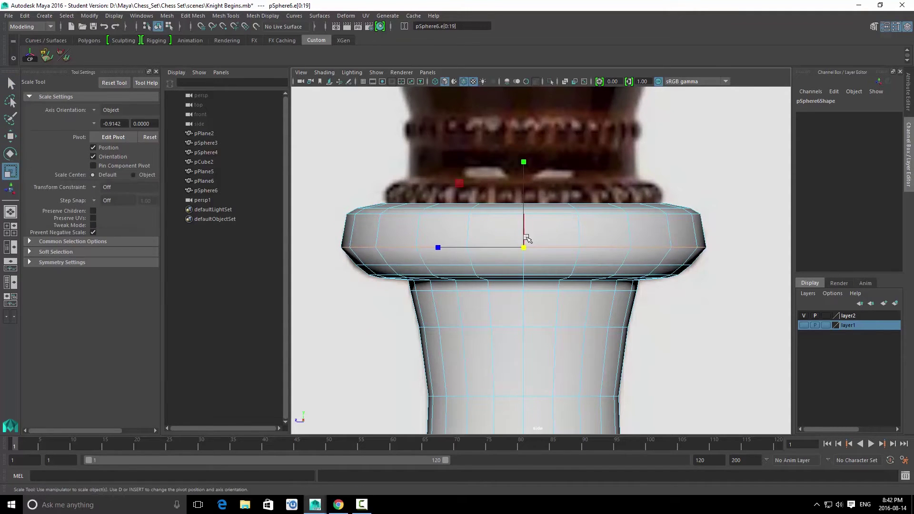
pyautogui.moveTo(525, 248); pyautogui.dragTo(523, 246)
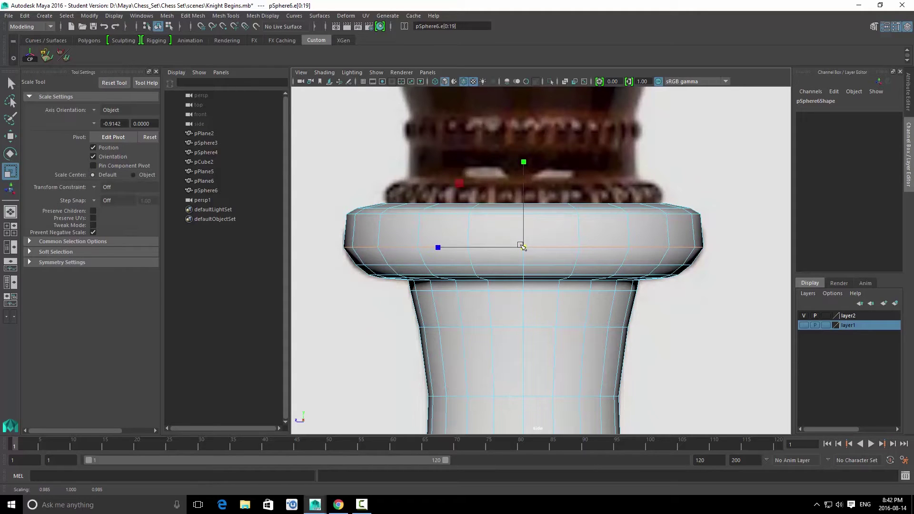
# Step: Delete the faces of the collar's upper half, above its widest edge loop
pyautogui.press('q')
pyautogui.moveTo(543, 227); pyautogui.dragTo(540, 244, button='right')
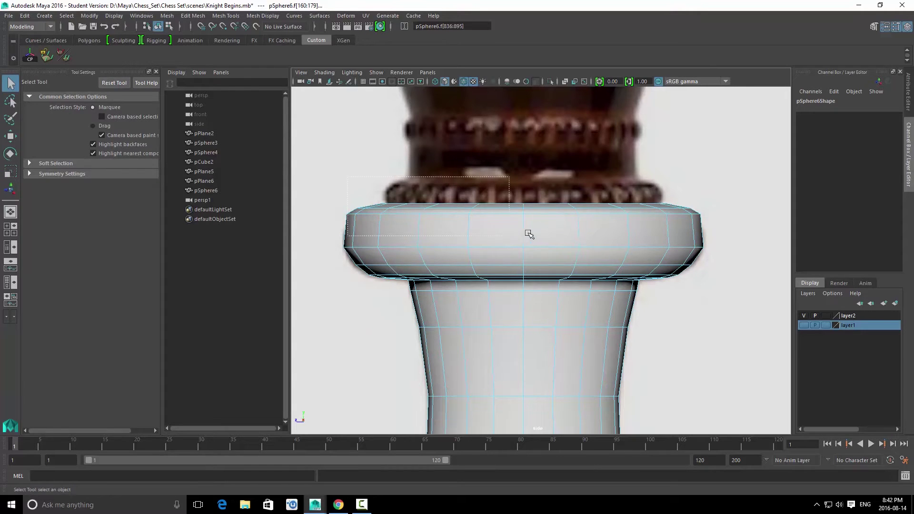
pyautogui.press('Delete')
# Step: Duplicate the whole mesh and move the copy straight up to a Translate Y of about 2.808
pyautogui.moveTo(525, 291); pyautogui.dragTo(593, 254, button='right')
pyautogui.click(549, 297)
pyautogui.scroll(-8, 551, 297)
pyautogui.hotkey('ctrl', 'd')
pyautogui.press('w')
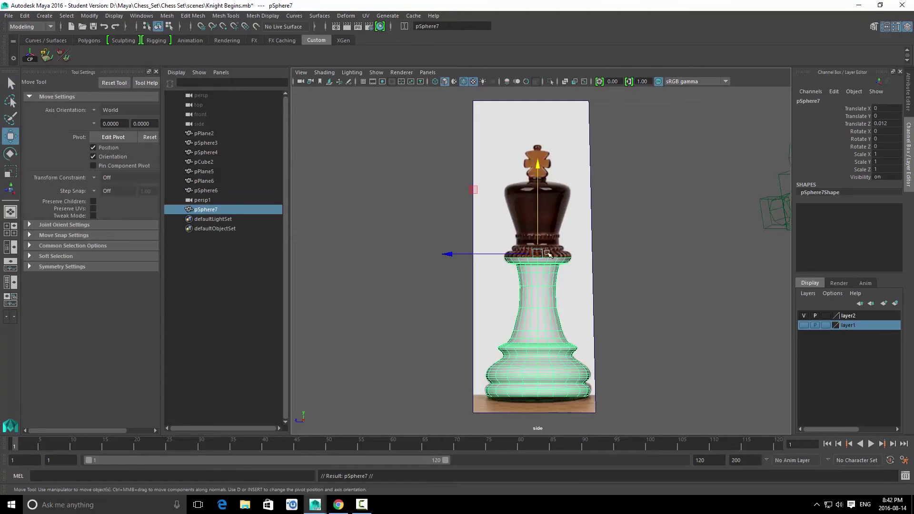
pyautogui.moveTo(538, 203); pyautogui.dragTo(535, 13)
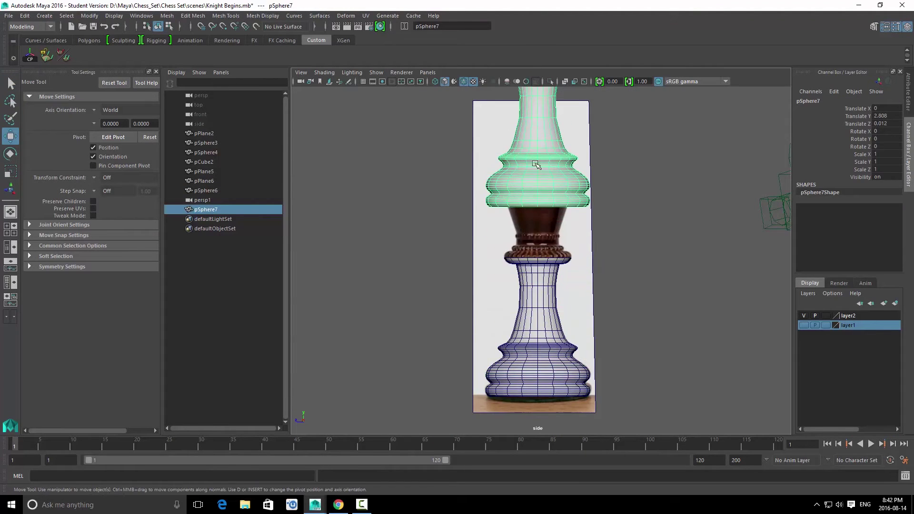
# Step: Delete the base and stem faces of the raised copy, keeping only its lower collar half
pyautogui.moveTo(537, 165); pyautogui.dragTo(537, 205, button='right')
pyautogui.scroll(-5, 440, 153)
pyautogui.keyDown('alt'); pyautogui.moveTo(458, 202); pyautogui.dragTo(451, 259, button='middle'); pyautogui.keyUp('alt')
pyautogui.scroll(5, 451, 259)
pyautogui.moveTo(630, 338); pyautogui.dragTo(419, 185)
pyautogui.press('f')
pyautogui.keyDown('alt'); pyautogui.moveTo(517, 157); pyautogui.dragTo(494, 270, button='middle'); pyautogui.keyUp('alt')
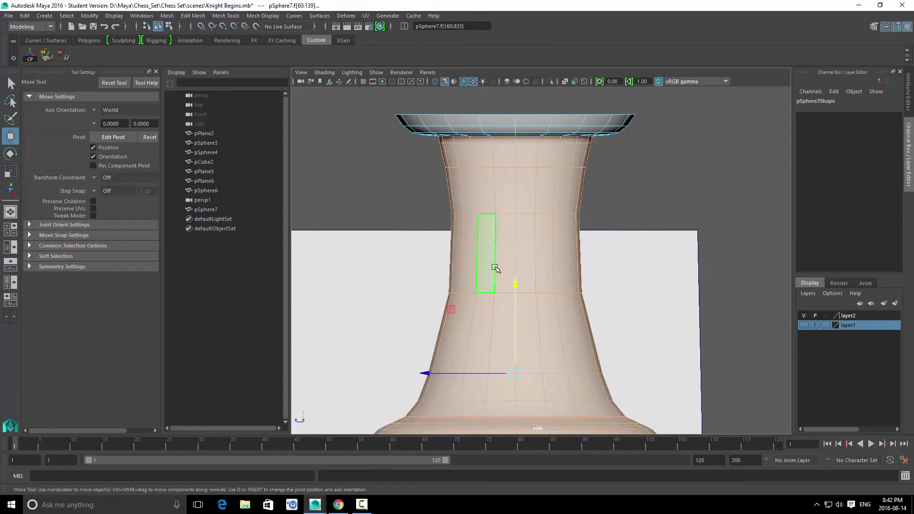
pyautogui.press('Delete')
pyautogui.press('q')
# Step: Center the pivot of the remaining collar half and flip it upside down by rotating it -180 degrees about X
pyautogui.moveTo(465, 122); pyautogui.dragTo(555, 81, button='right')
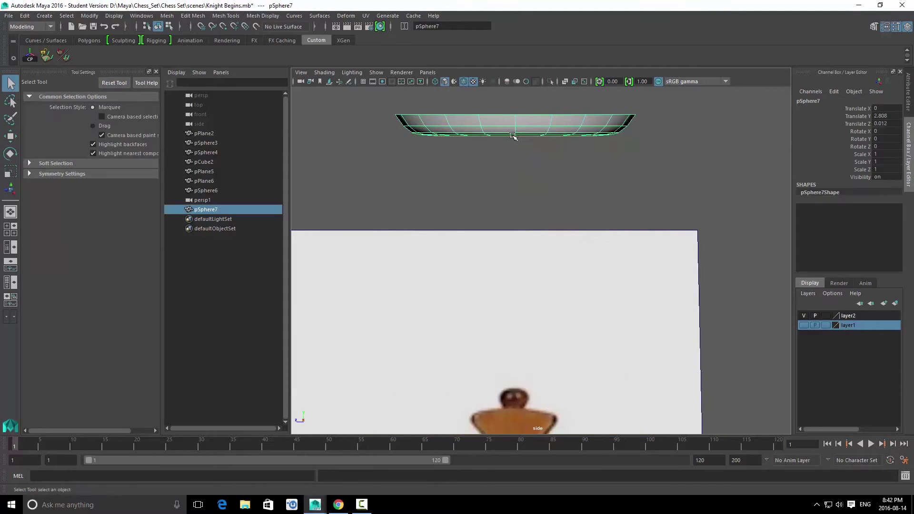
pyautogui.click(514, 136)
pyautogui.scroll(-10, 518, 152)
pyautogui.press('w')
pyautogui.click(29, 55)
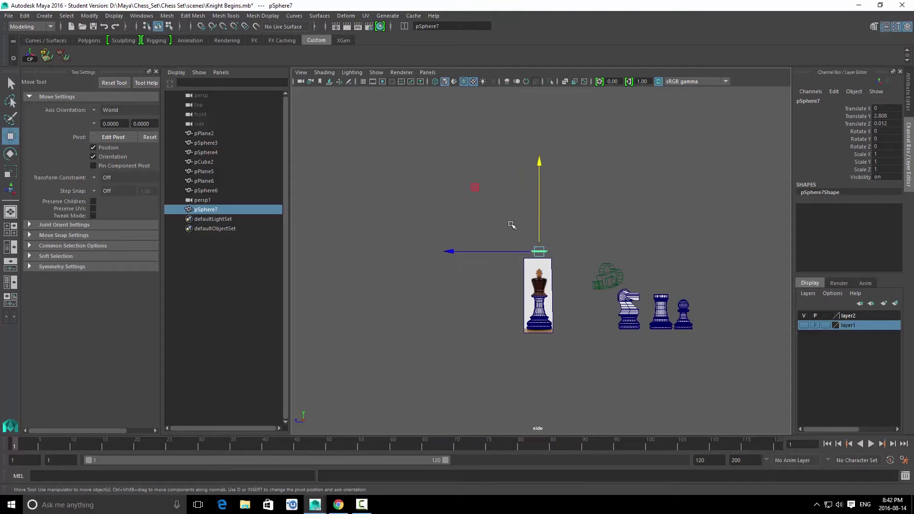
pyautogui.press('e')
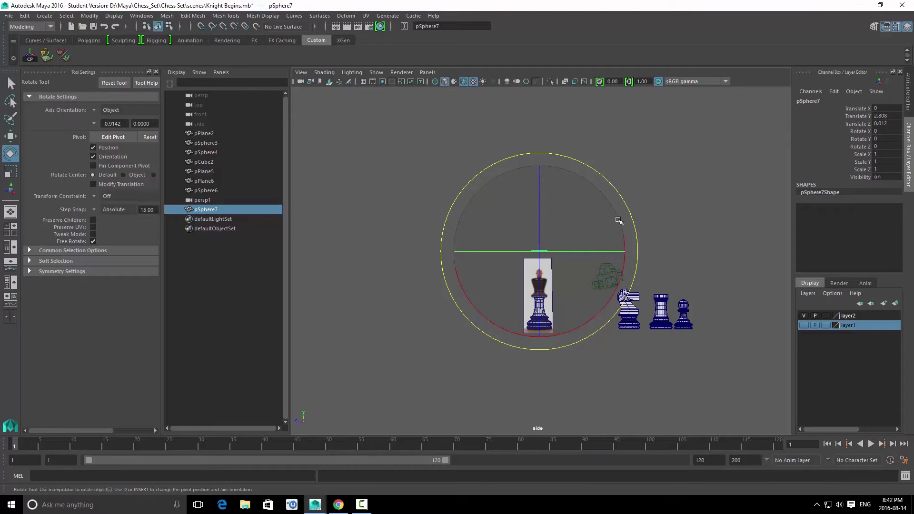
pyautogui.moveTo(625, 249); pyautogui.dragTo(738, 313)
# Step: Reposition the flipped collar half's pivot and snap the piece down onto the open rim of the original collar
pyautogui.press('w')
pyautogui.press('f')
pyautogui.scroll(-10, 550, 183)
pyautogui.scroll(5, 557, 277)
pyautogui.scroll(2, 559, 281)
pyautogui.press('d')
pyautogui.moveTo(614, 251); pyautogui.dragTo(570, 239)
pyautogui.click(541, 177)
pyautogui.keyDown('alt'); pyautogui.moveTo(556, 343); pyautogui.dragTo(553, 202, button='middle'); pyautogui.keyUp('alt')
pyautogui.keyDown('alt'); pyautogui.moveTo(551, 293); pyautogui.dragTo(544, 226, button='middle'); pyautogui.keyUp('alt')
pyautogui.keyDown('alt'); pyautogui.moveTo(544, 226); pyautogui.dragTo(628, 357, button='right'); pyautogui.keyUp('alt')
pyautogui.keyDown('alt'); pyautogui.moveTo(525, 331); pyautogui.dragTo(539, 233, button='middle'); pyautogui.keyUp('alt')
pyautogui.press('v')
pyautogui.middleClick(535, 254)
pyautogui.press('q')
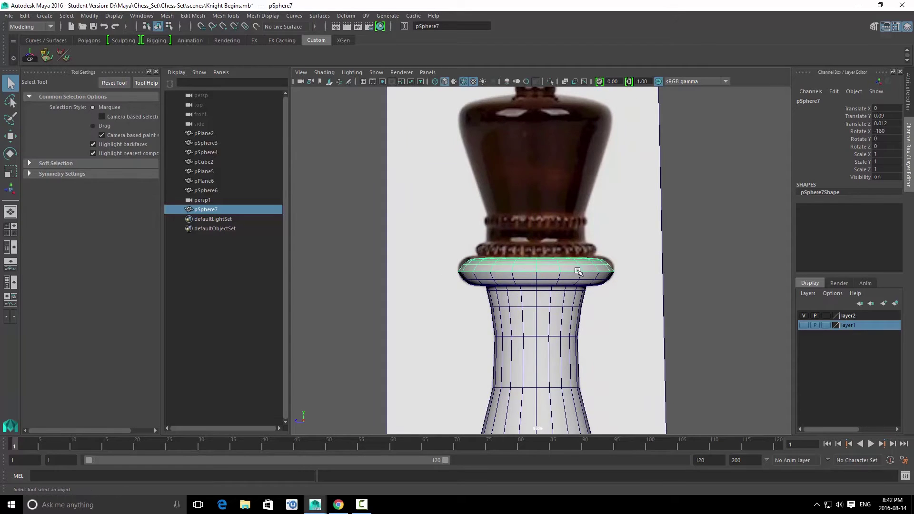
# Step: Combine the original body and the flipped upper collar half into one mesh
pyautogui.click(578, 271)
pyautogui.press('f')
pyautogui.keyDown('alt'); pyautogui.moveTo(548, 109); pyautogui.dragTo(542, 276, button='middle'); pyautogui.keyUp('alt')
pyautogui.keyDown('alt'); pyautogui.moveTo(544, 232); pyautogui.dragTo(586, 216, button='right'); pyautogui.keyUp('alt')
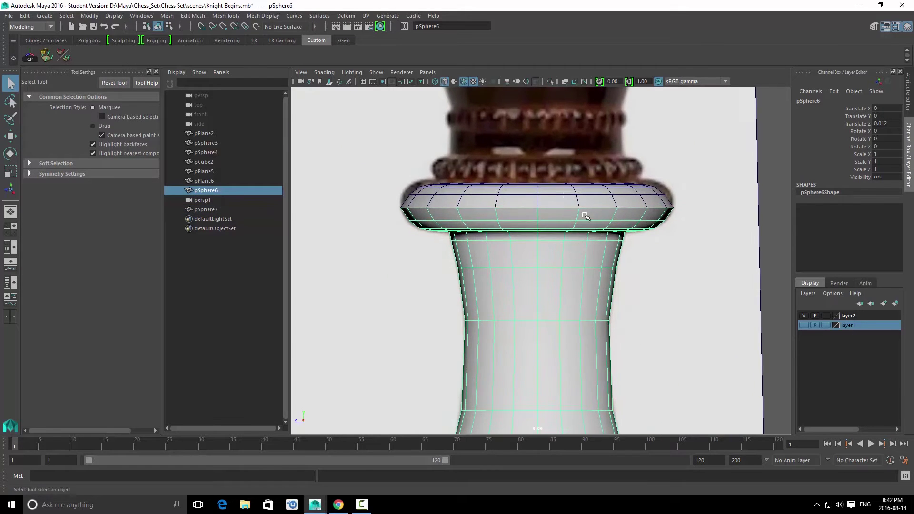
pyautogui.keyDown('shift'); pyautogui.click(556, 187); pyautogui.keyUp('shift')
pyautogui.keyDown('shift'); pyautogui.moveTo(556, 187); pyautogui.dragTo(556, 348, button='right'); pyautogui.keyUp('shift')
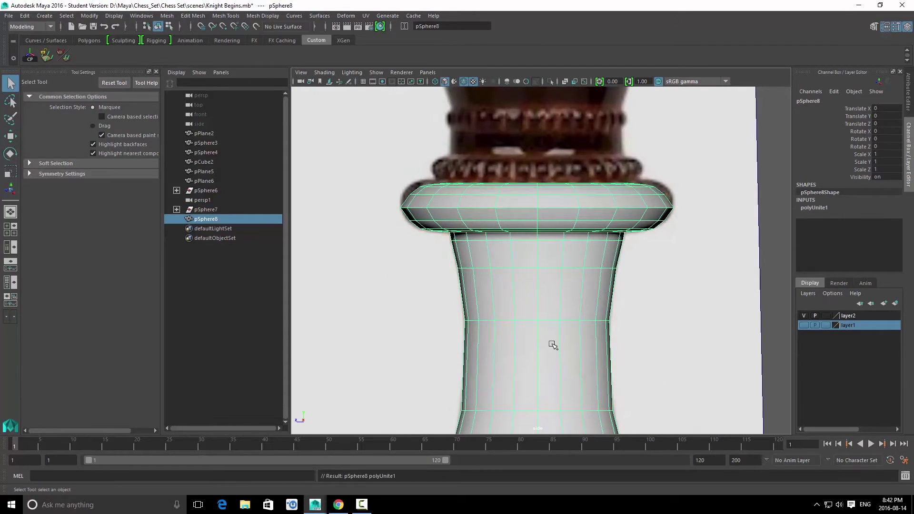
# Step: Merge the overlapping vertices along the seam between the two collar halves and preview the smoothed mesh
pyautogui.press('F9')
pyautogui.moveTo(374, 197); pyautogui.dragTo(684, 214)
pyautogui.keyDown('shift'); pyautogui.moveTo(579, 193); pyautogui.dragTo(631, 152, button='right'); pyautogui.keyUp('shift')
pyautogui.press('F8')
pyautogui.press('3')
pyautogui.press('1')
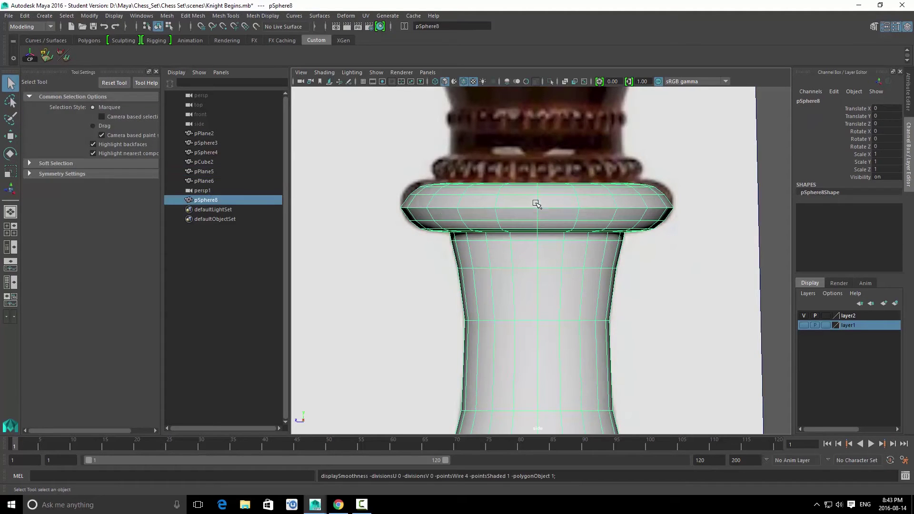
# Step: Bevel the edge loop running around the middle of the collar
pyautogui.moveTo(542, 217); pyautogui.dragTo(511, 189, button='right')
pyautogui.doubleClick(554, 212)
pyautogui.press('q')
pyautogui.moveTo(627, 218); pyautogui.dragTo(561, 204, button='right')
# Step: Select the edge loops of the collar's upper half and move them slightly upward to match the reference
pyautogui.scroll(3, 561, 204)
pyautogui.keyDown('alt'); pyautogui.moveTo(506, 178); pyautogui.dragTo(511, 182, button='middle'); pyautogui.keyUp('alt')
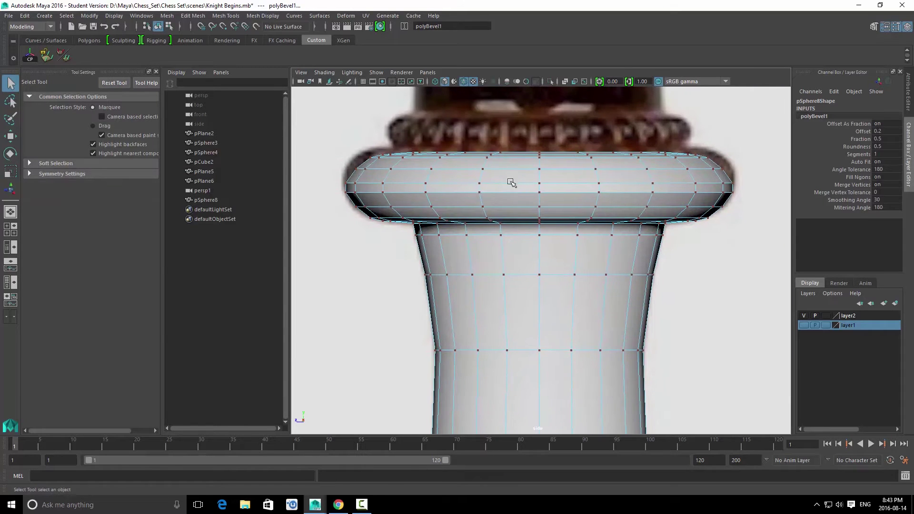
pyautogui.doubleClick(509, 182)
pyautogui.keyDown('shift'); pyautogui.doubleClick(512, 170); pyautogui.keyUp('shift')
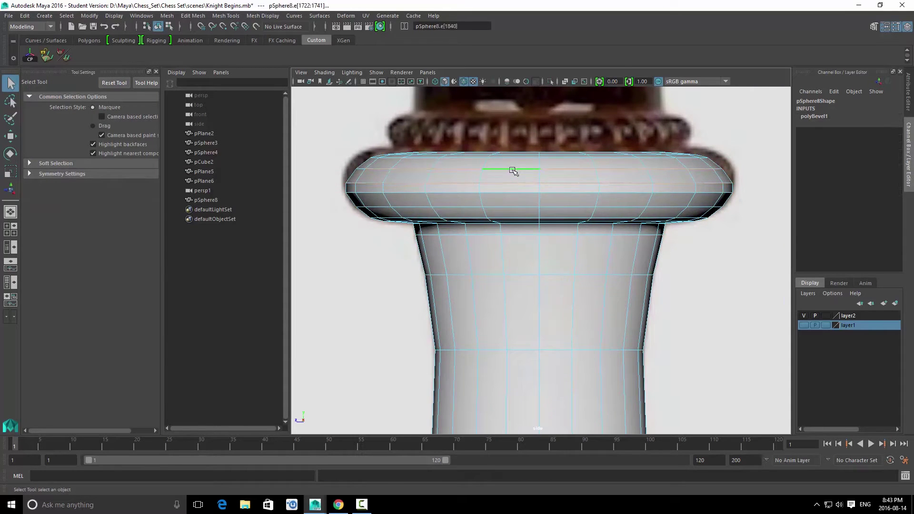
pyautogui.keyDown('shift'); pyautogui.click(513, 161); pyautogui.keyUp('shift')
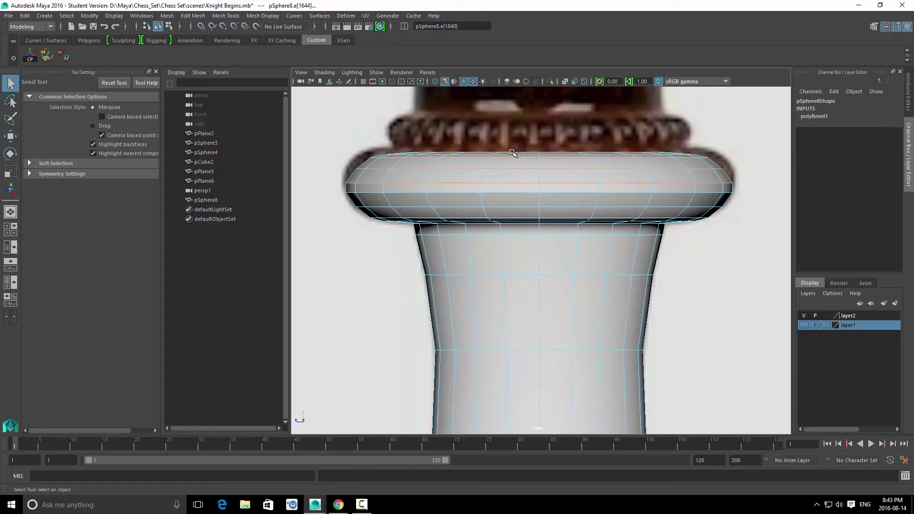
pyautogui.press('w')
pyautogui.moveTo(541, 120); pyautogui.dragTo(539, 115)
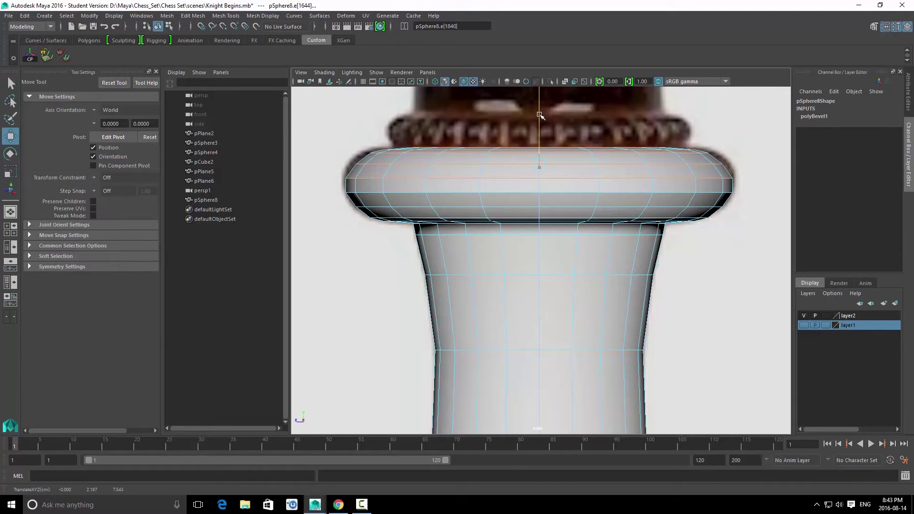
pyautogui.moveTo(540, 114); pyautogui.dragTo(538, 115)
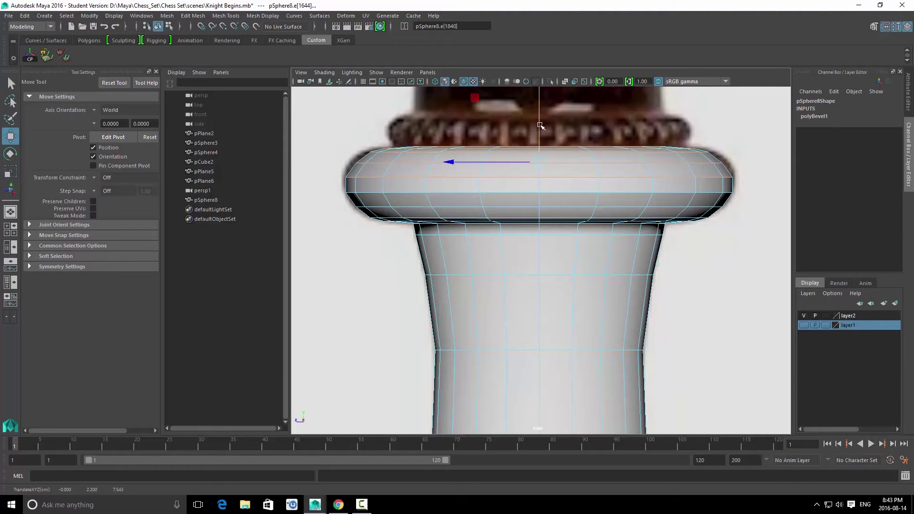
pyautogui.press('q')
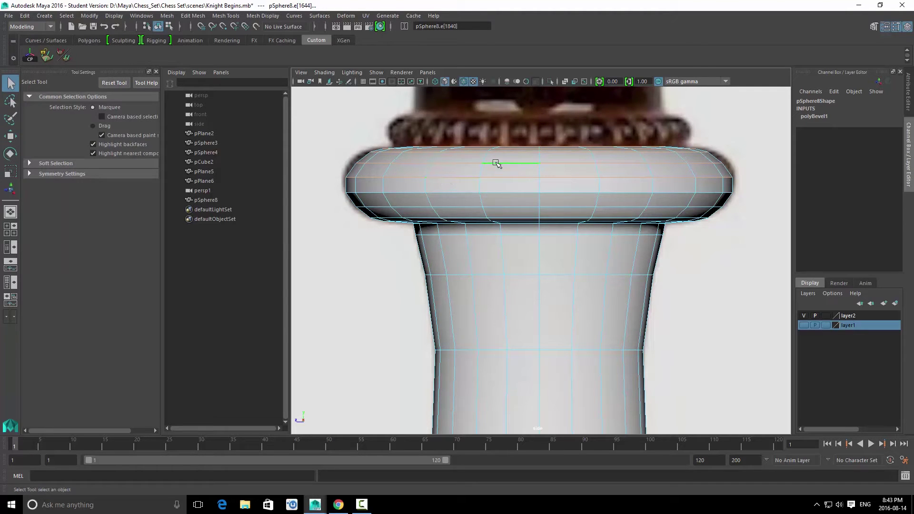
# Step: Scale the edge loops just above and below the collar's middle band slightly outward in X and Z only
pyautogui.press('r')
pyautogui.doubleClick(513, 205)
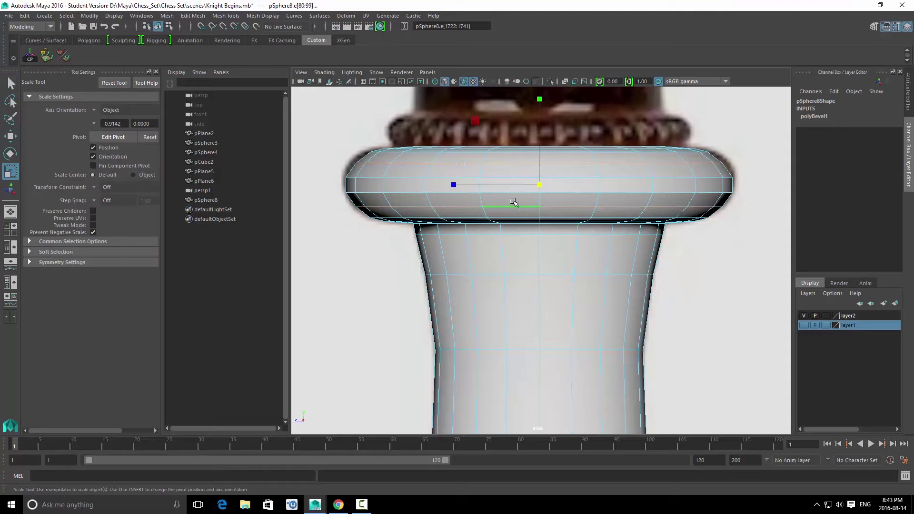
pyautogui.keyDown('ctrl'); pyautogui.moveTo(539, 101); pyautogui.dragTo(550, 98); pyautogui.keyUp('ctrl')
pyautogui.press('q')
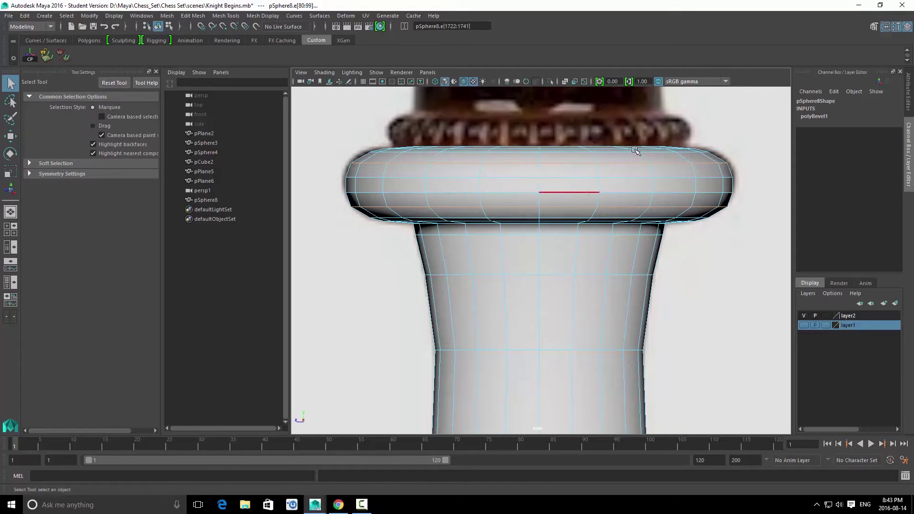
# Step: Select all the collar's vertices and nudge them slightly upward to align with the reference
pyautogui.press('F8')
pyautogui.click(617, 181)
pyautogui.click(617, 181)
pyautogui.press('F9')
pyautogui.moveTo(322, 120); pyautogui.dragTo(771, 224)
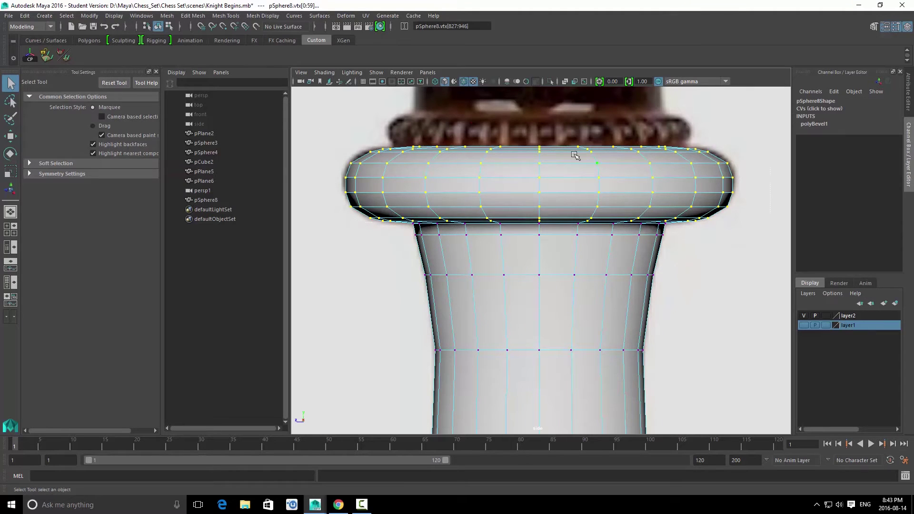
pyautogui.press('w')
pyautogui.moveTo(540, 97); pyautogui.dragTo(541, 96)
pyautogui.press('q')
pyautogui.press('F8')
# Step: Select the open inner rim edge loop on top of the collar and adjust its position slightly
pyautogui.click(554, 187)
pyautogui.keyDown('alt'); pyautogui.moveTo(551, 175); pyautogui.dragTo(530, 216, button='middle'); pyautogui.keyUp('alt')
pyautogui.scroll(1, 529, 215)
pyautogui.press('space')
pyautogui.moveTo(561, 192); pyautogui.dragTo(562, 165)
pyautogui.keyDown('alt'); pyautogui.moveTo(564, 188); pyautogui.dragTo(569, 210); pyautogui.keyUp('alt')
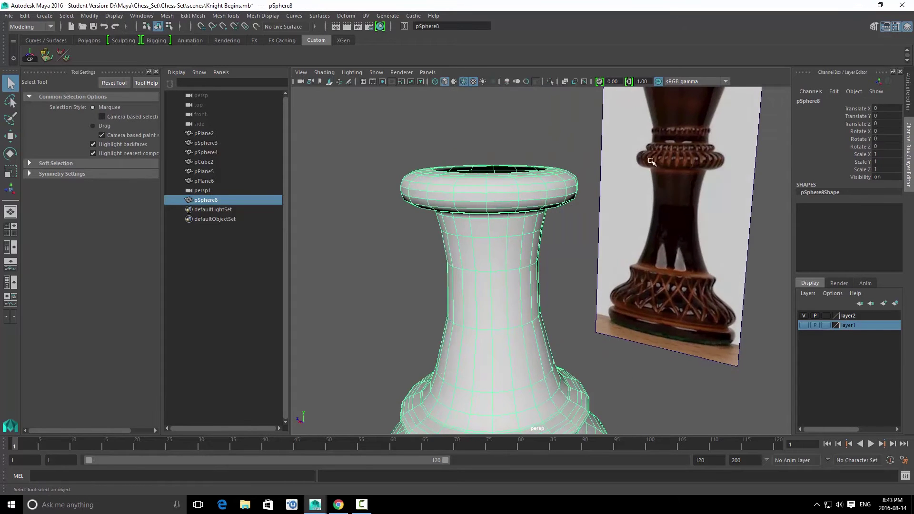
pyautogui.keyDown('alt'); pyautogui.moveTo(652, 162); pyautogui.dragTo(596, 193); pyautogui.keyUp('alt')
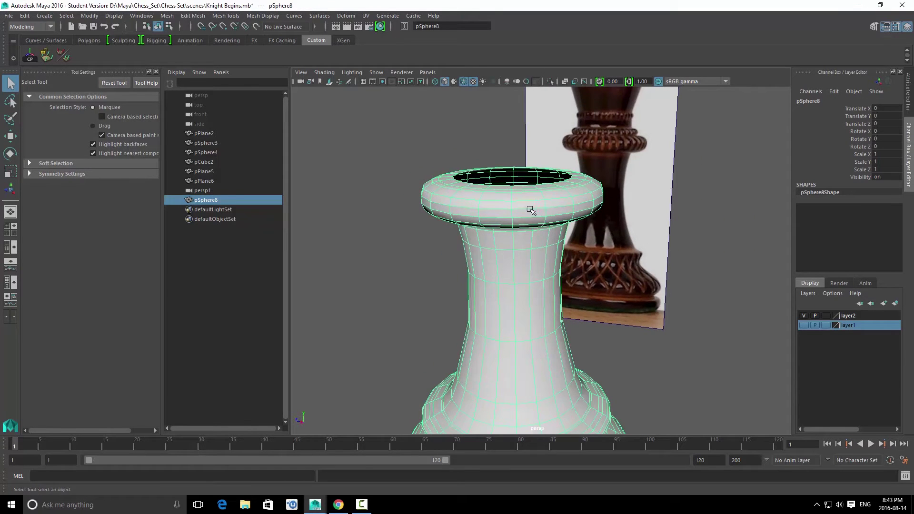
pyautogui.moveTo(530, 208); pyautogui.dragTo(526, 175, button='right')
pyautogui.keyDown('alt'); pyautogui.moveTo(523, 172); pyautogui.dragTo(480, 211); pyautogui.keyUp('alt')
pyautogui.doubleClick(454, 211)
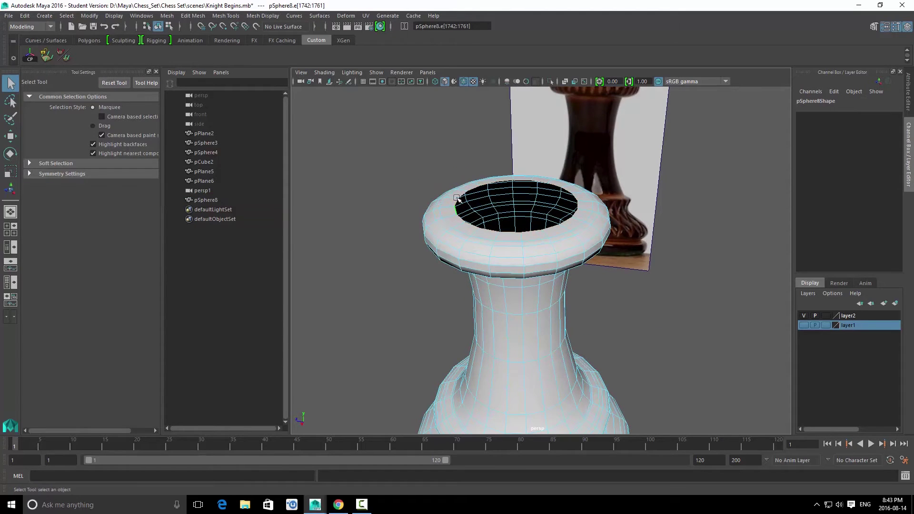
pyautogui.press('w')
pyautogui.moveTo(454, 214); pyautogui.dragTo(444, 216, button='middle')
pyautogui.press('q')
pyautogui.click(506, 159)
pyautogui.click(475, 250)
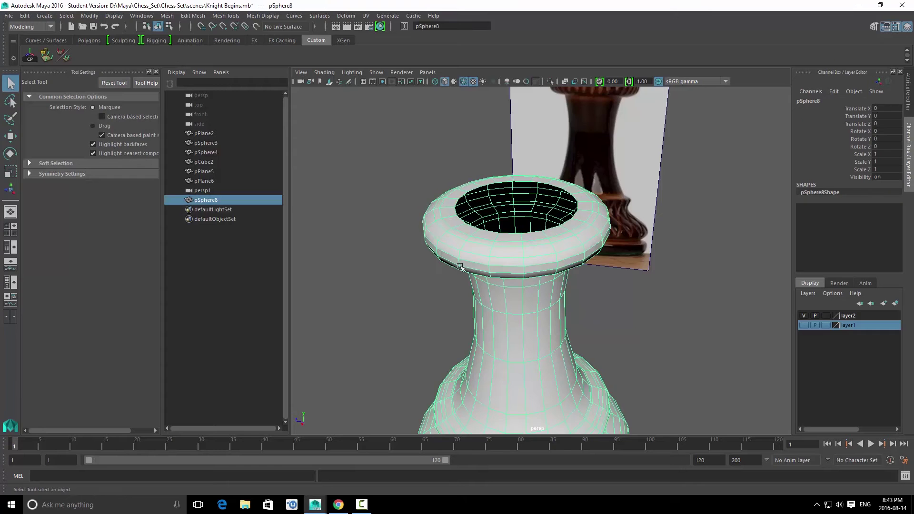
# Step: Duplicate the king body and raise pSphere8 to a Translate Y of 5.718
pyautogui.keyDown('alt'); pyautogui.moveTo(460, 267); pyautogui.dragTo(516, 205); pyautogui.keyUp('alt')
pyautogui.keyDown('alt'); pyautogui.moveTo(516, 204); pyautogui.dragTo(554, 211, button='right'); pyautogui.keyUp('alt')
pyautogui.keyDown('alt'); pyautogui.moveTo(554, 211); pyautogui.dragTo(521, 259, button='middle'); pyautogui.keyUp('alt')
pyautogui.moveTo(521, 259); pyautogui.dragTo(518, 222, button='right')
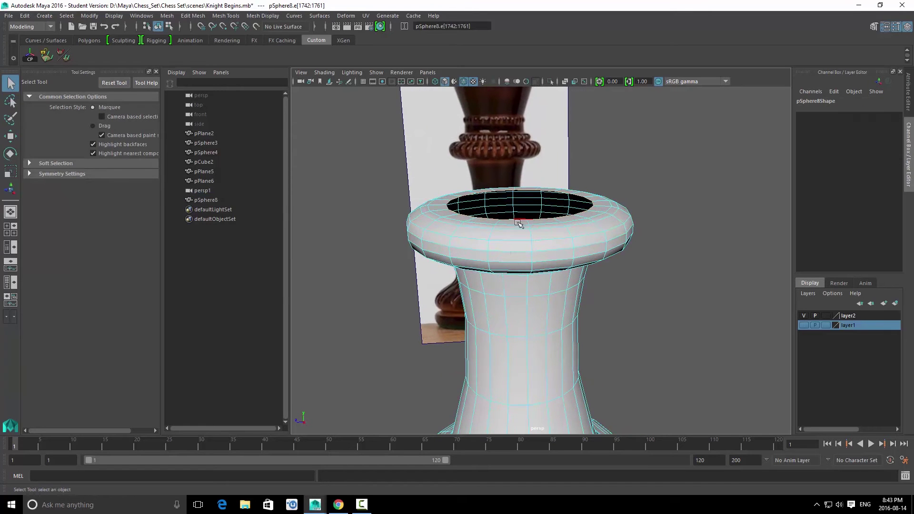
pyautogui.press('F8')
pyautogui.click(542, 244)
pyautogui.keyDown('alt'); pyautogui.moveTo(562, 256); pyautogui.dragTo(534, 213); pyautogui.keyUp('alt')
pyautogui.scroll(-6, 534, 258)
pyautogui.press('w')
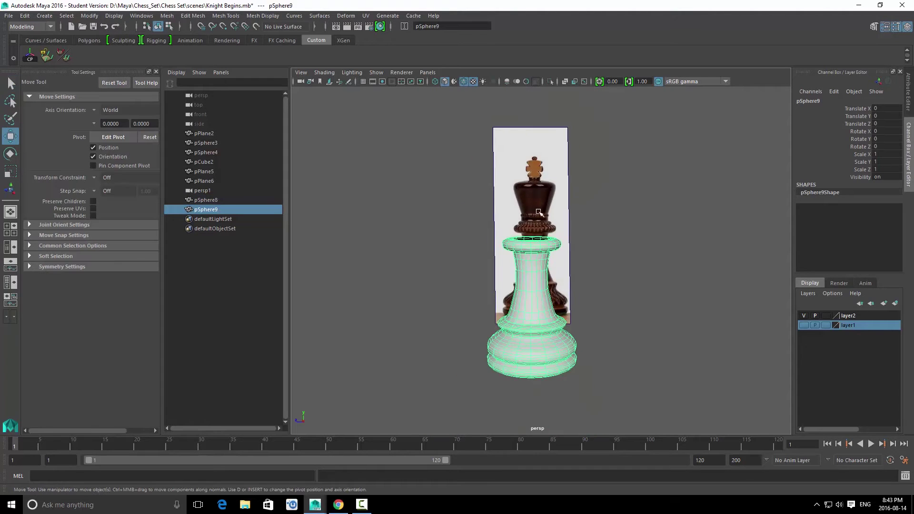
pyautogui.scroll(-6, 537, 252)
pyautogui.click(538, 267)
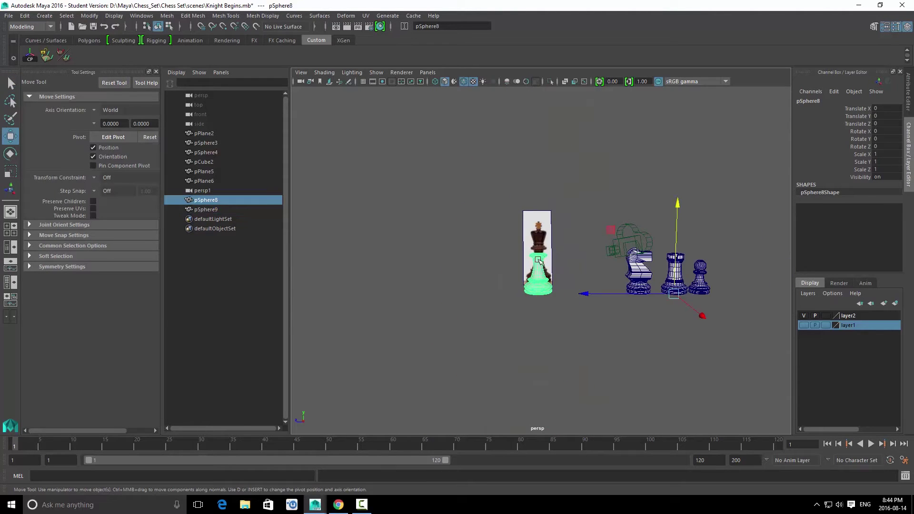
pyautogui.moveTo(672, 210); pyautogui.dragTo(667, 104)
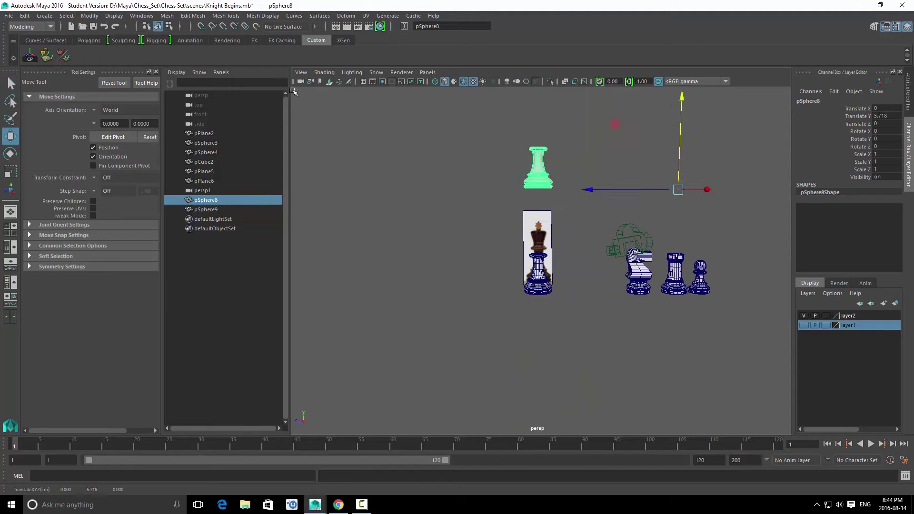
# Step: Delete the base and stem faces of the raised body, including leftover faces below the collar, keeping only the collar ring
pyautogui.scroll(5, 489, 186)
pyautogui.keyDown('alt'); pyautogui.moveTo(489, 186); pyautogui.dragTo(482, 220, button='middle'); pyautogui.keyUp('alt')
pyautogui.moveTo(528, 165); pyautogui.dragTo(531, 205, button='right')
pyautogui.moveTo(604, 239); pyautogui.dragTo(450, 136)
pyautogui.keyDown('alt'); pyautogui.moveTo(588, 196); pyautogui.dragTo(452, 185); pyautogui.keyUp('alt')
pyautogui.press('f')
pyautogui.keyDown('alt'); pyautogui.moveTo(507, 146); pyautogui.dragTo(459, 173); pyautogui.keyUp('alt')
pyautogui.press('Delete')
pyautogui.click(478, 160)
pyautogui.keyDown('shift'); pyautogui.doubleClick(483, 162); pyautogui.keyUp('shift')
pyautogui.hotkey('shift', '.')
pyautogui.press('h')
pyautogui.press('Delete')
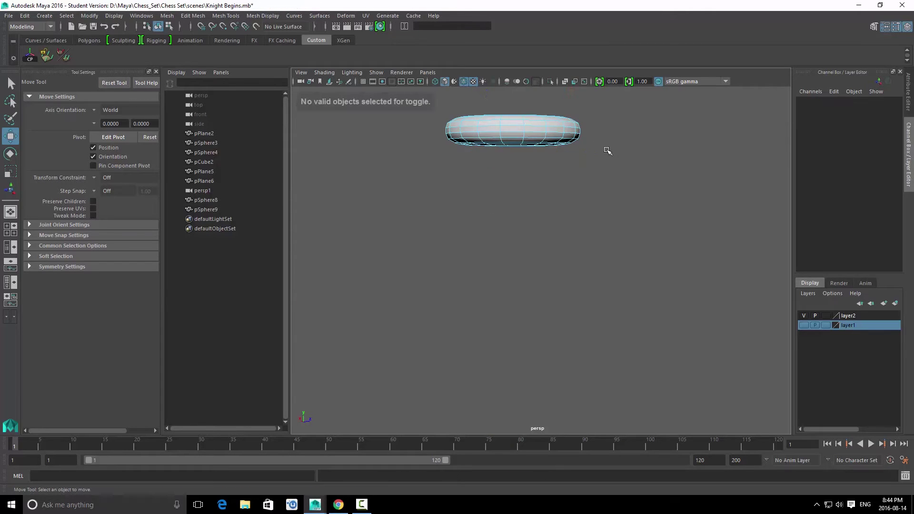
# Step: Return to object selection and center the pivot of the raised collar ring
pyautogui.keyDown('alt'); pyautogui.moveTo(495, 176); pyautogui.dragTo(602, 164); pyautogui.keyUp('alt')
pyautogui.press('q')
pyautogui.moveTo(551, 110); pyautogui.dragTo(592, 88, button='right')
pyautogui.click(595, 131)
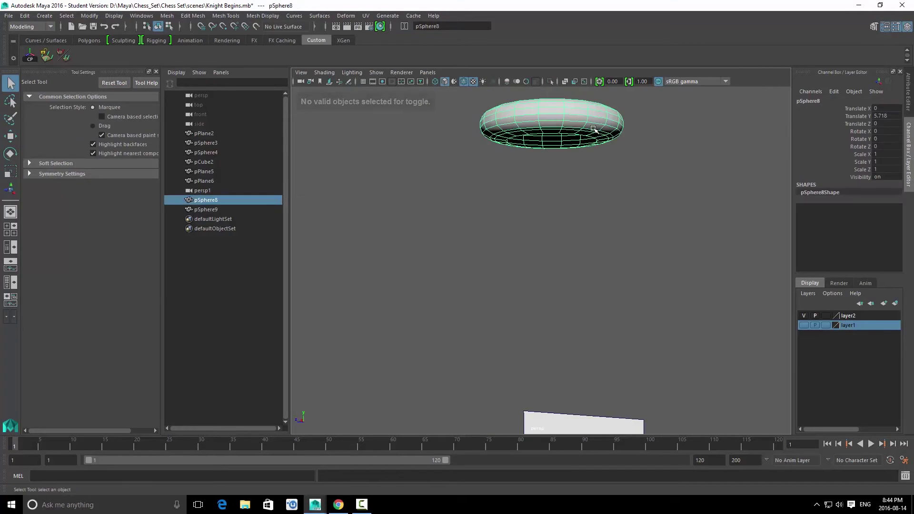
pyautogui.press('w')
pyautogui.keyDown('alt'); pyautogui.moveTo(595, 132); pyautogui.dragTo(566, 186); pyautogui.keyUp('alt')
pyautogui.scroll(-5, 567, 186)
pyautogui.click(28, 56)
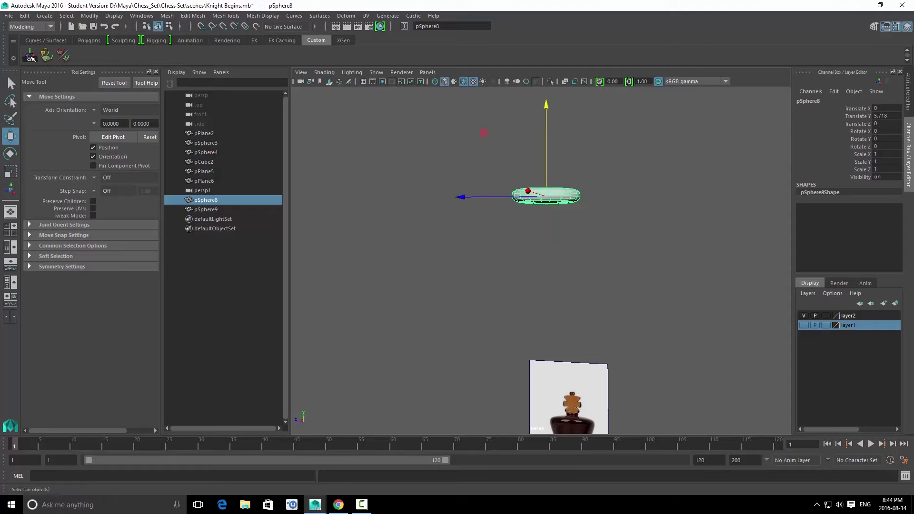
# Step: Edit the raised ring's pivot and snap it vertically to the ring's lower edge
pyautogui.moveTo(546, 103); pyautogui.dragTo(545, 102)
pyautogui.scroll(4, 548, 153)
pyautogui.press('v')
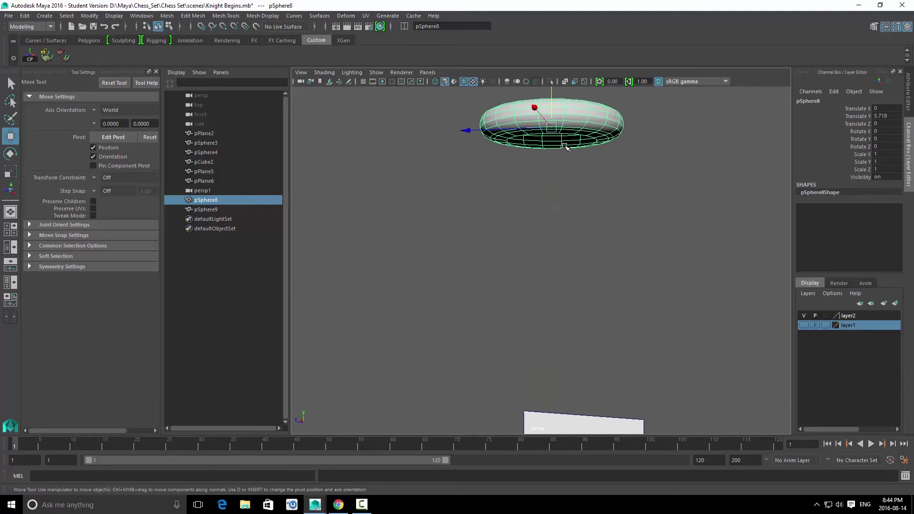
pyautogui.press('d')
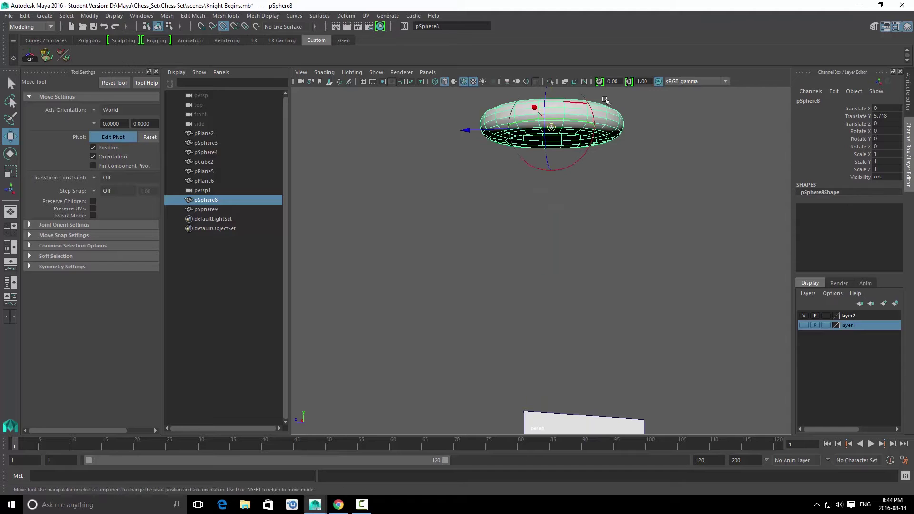
pyautogui.keyDown('alt'); pyautogui.moveTo(605, 98); pyautogui.dragTo(603, 168, button='middle'); pyautogui.keyUp('alt')
pyautogui.press('v')
pyautogui.moveTo(548, 107); pyautogui.dragTo(548, 108)
pyautogui.keyDown('alt'); pyautogui.moveTo(581, 187); pyautogui.dragTo(547, 126); pyautogui.keyUp('alt')
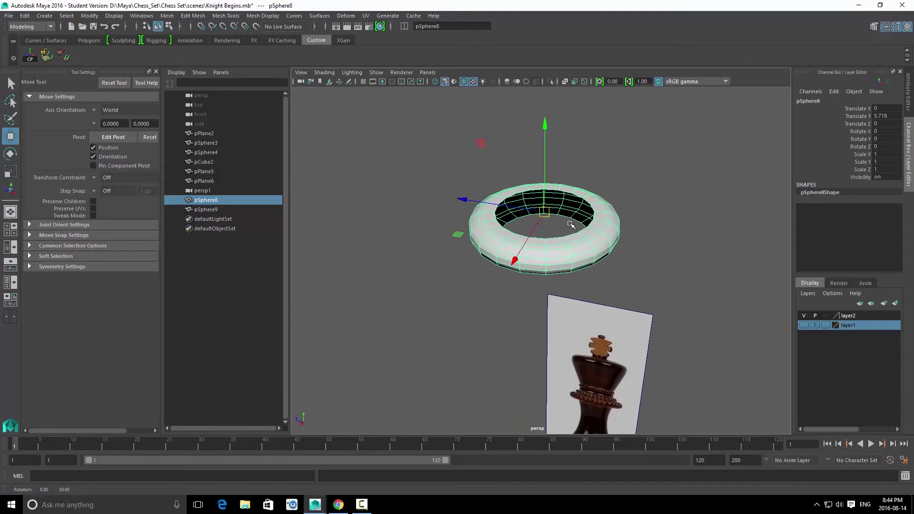
pyautogui.keyDown('alt'); pyautogui.moveTo(575, 284); pyautogui.dragTo(577, 253); pyautogui.keyUp('alt')
pyautogui.keyDown('alt'); pyautogui.moveTo(578, 253); pyautogui.dragTo(578, 273, button='middle'); pyautogui.keyUp('alt')
pyautogui.press('d')
pyautogui.press('d')
# Step: Lower the ring and snap it onto the top rim of the original collar, at Translate Y 0.175
pyautogui.moveTo(546, 115); pyautogui.dragTo(527, 237)
pyautogui.keyDown('alt'); pyautogui.moveTo(527, 237); pyautogui.dragTo(558, 223, button='right'); pyautogui.keyUp('alt')
pyautogui.keyDown('alt'); pyautogui.moveTo(558, 223); pyautogui.dragTo(551, 261); pyautogui.keyUp('alt')
pyautogui.press('v')
pyautogui.moveTo(495, 230); pyautogui.dragTo(496, 231, button='middle')
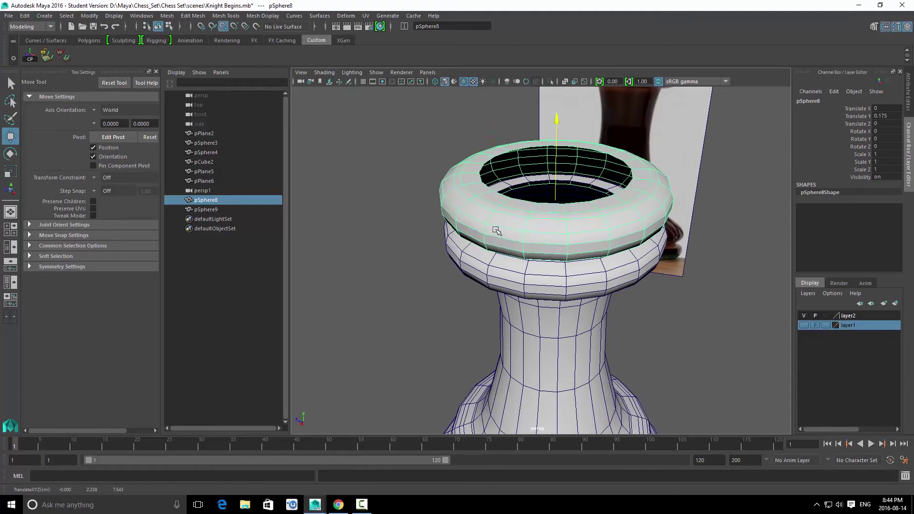
pyautogui.keyDown('alt'); pyautogui.moveTo(498, 266); pyautogui.dragTo(514, 229); pyautogui.keyUp('alt')
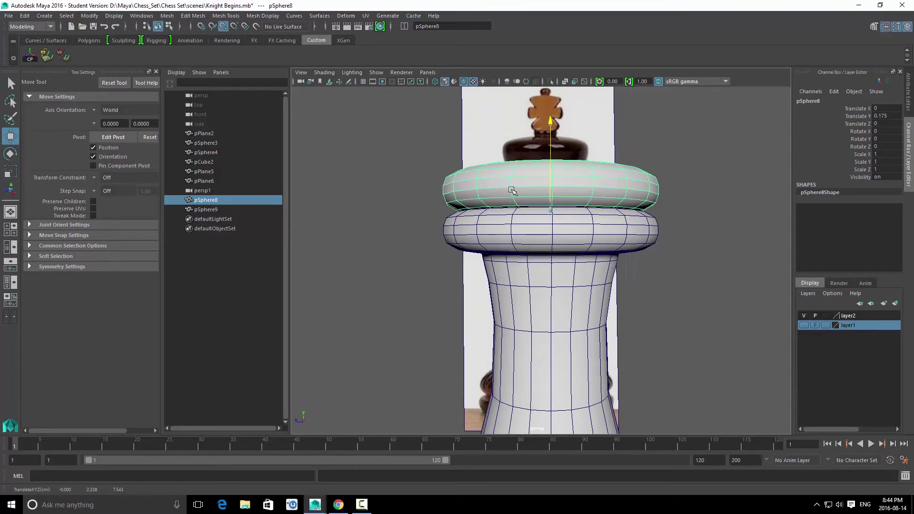
# Step: Scale the upper ring to 0.747 in X and Z only and compare it with the reference in side view
pyautogui.press('q')
pyautogui.keyDown('alt'); pyautogui.moveTo(515, 170); pyautogui.dragTo(564, 204); pyautogui.keyUp('alt')
pyautogui.press('r')
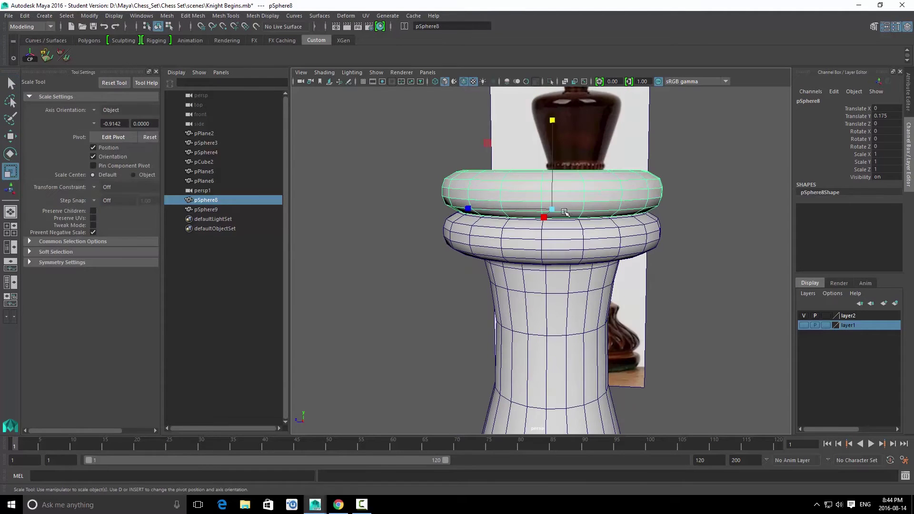
pyautogui.keyDown('ctrl'); pyautogui.moveTo(553, 120); pyautogui.dragTo(595, 175); pyautogui.keyUp('ctrl')
pyautogui.press('space')
pyautogui.keyDown('alt'); pyautogui.moveTo(572, 128); pyautogui.dragTo(583, 173, button='middle'); pyautogui.keyUp('alt')
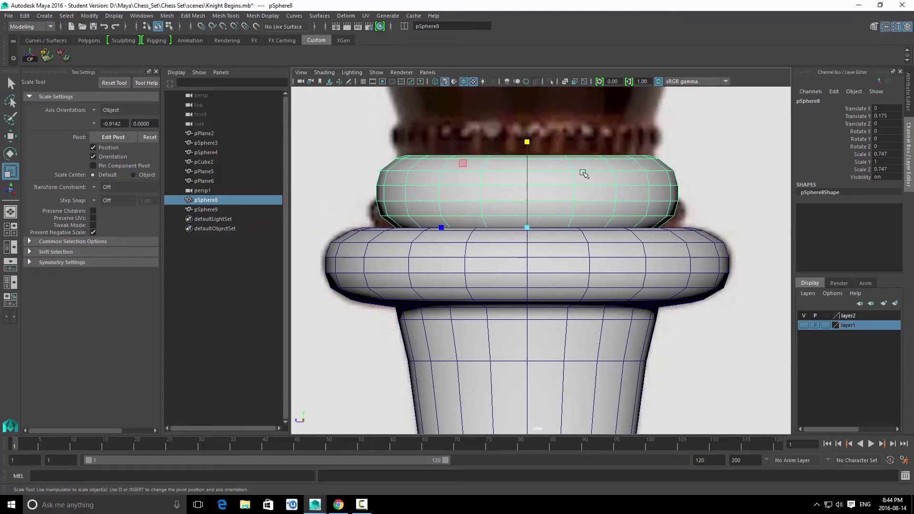
# Step: Increase the transparency of the lambert1 material so the reference shows through the model
pyautogui.click(909, 95)
pyautogui.click(864, 100)
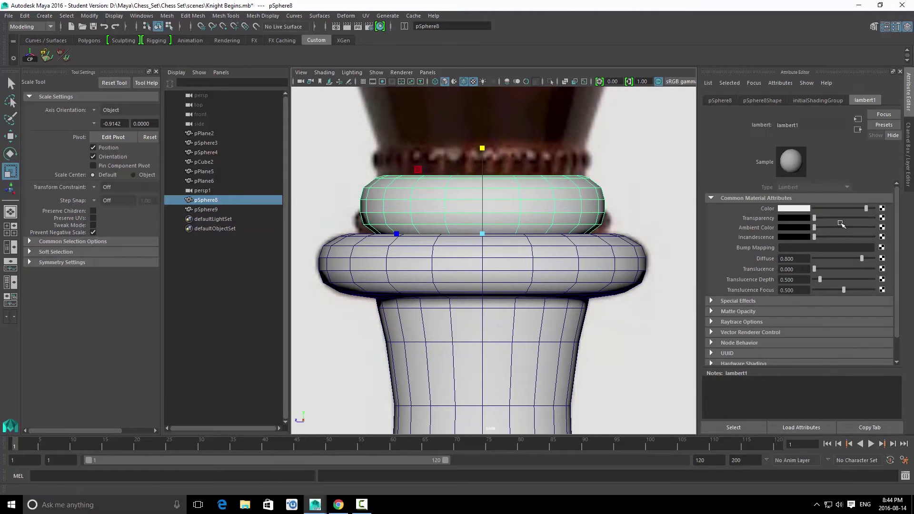
pyautogui.moveTo(849, 218); pyautogui.dragTo(859, 219)
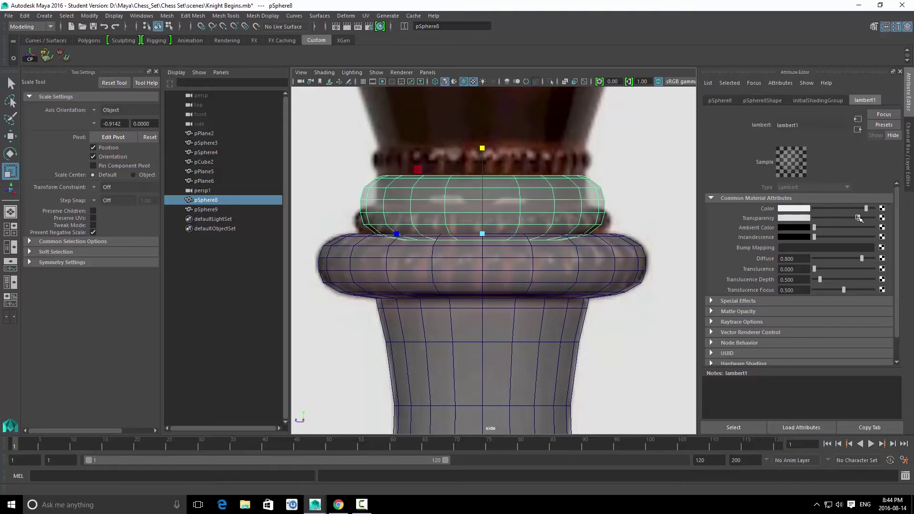
# Step: Raise the upper ring slightly and reposition its pivot at the top edge of the collar
pyautogui.press('w')
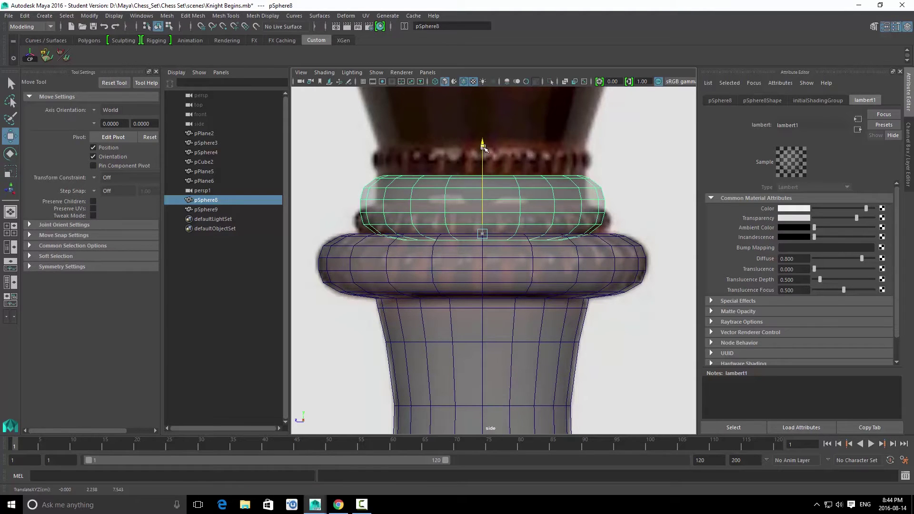
pyautogui.moveTo(491, 220); pyautogui.dragTo(491, 198)
pyautogui.press('d')
pyautogui.moveTo(484, 126); pyautogui.dragTo(484, 233)
pyautogui.press('d')
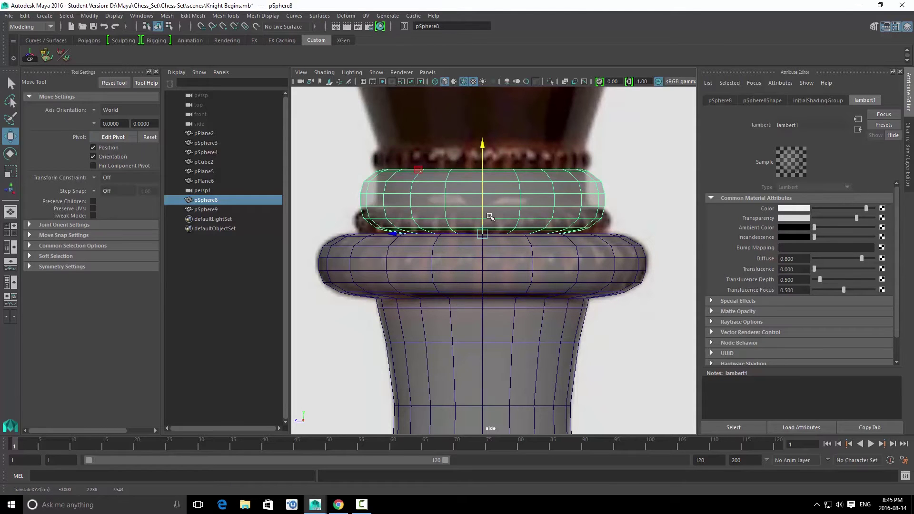
# Step: Scale the upper ring down uniformly to about 0.33 in X and Z and 0.45 in Y
pyautogui.press('r')
pyautogui.moveTo(483, 235); pyautogui.dragTo(381, 238)
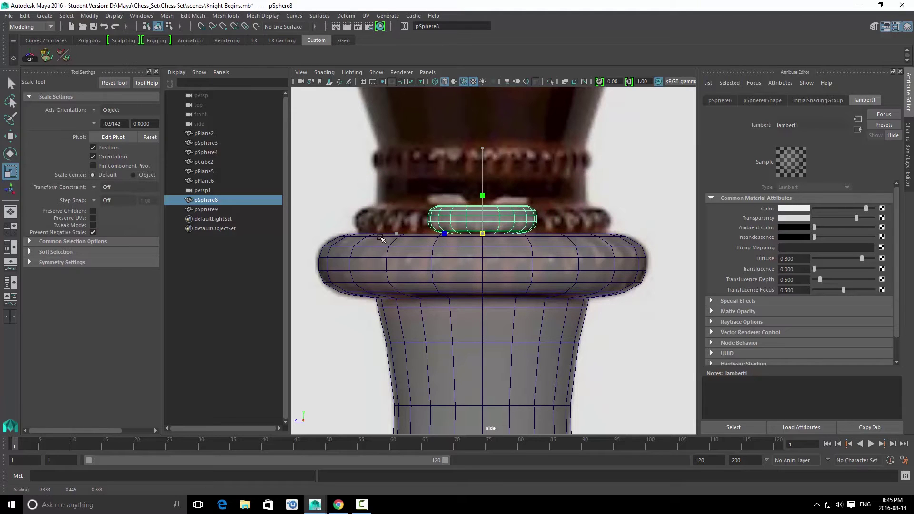
pyautogui.scroll(3, 484, 205)
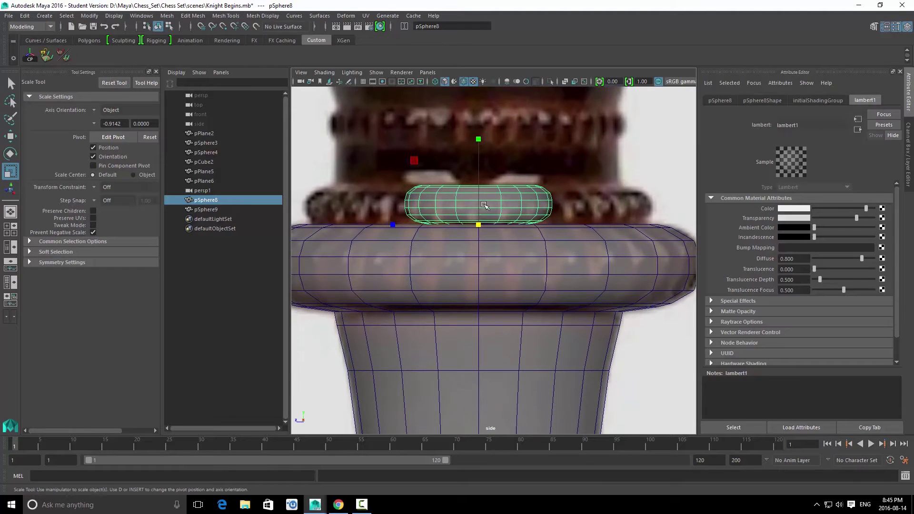
pyautogui.press('q')
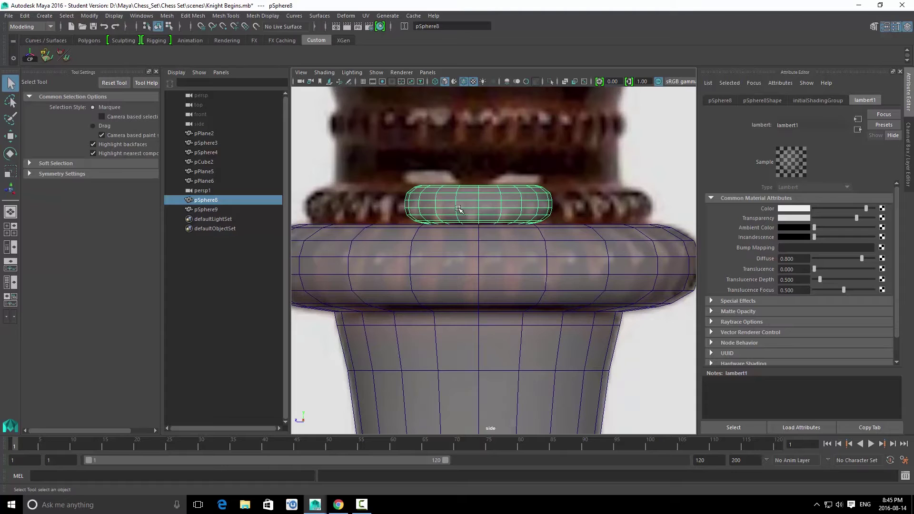
# Step: Select the loop of faces on the inner wall of the small upper ring and delete it
pyautogui.click(431, 224)
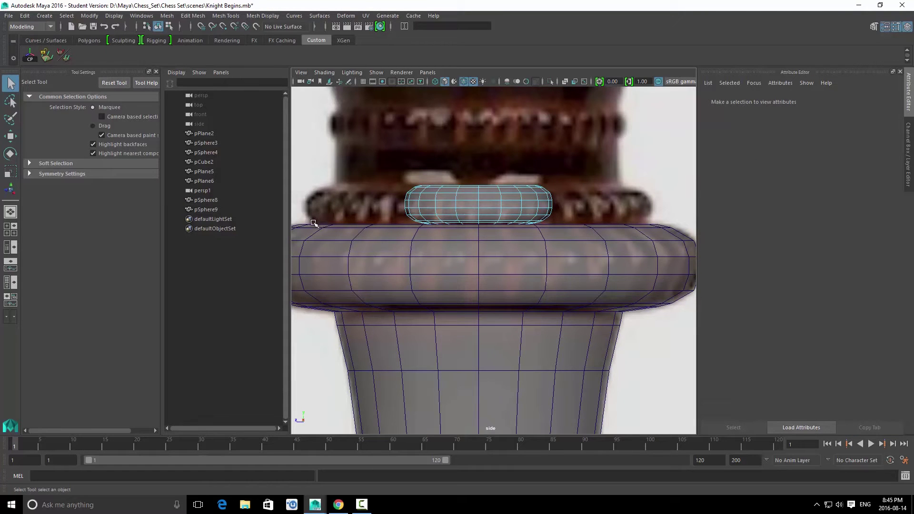
pyautogui.click(427, 220)
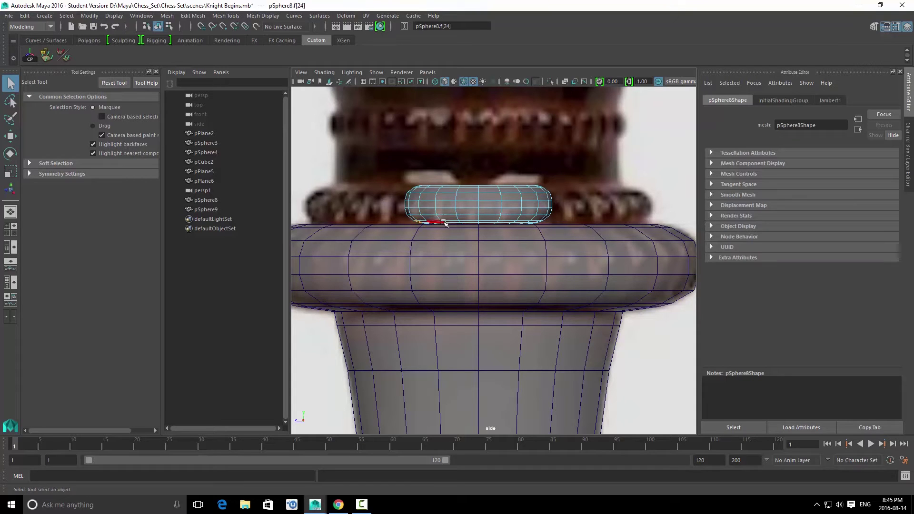
pyautogui.click(470, 226)
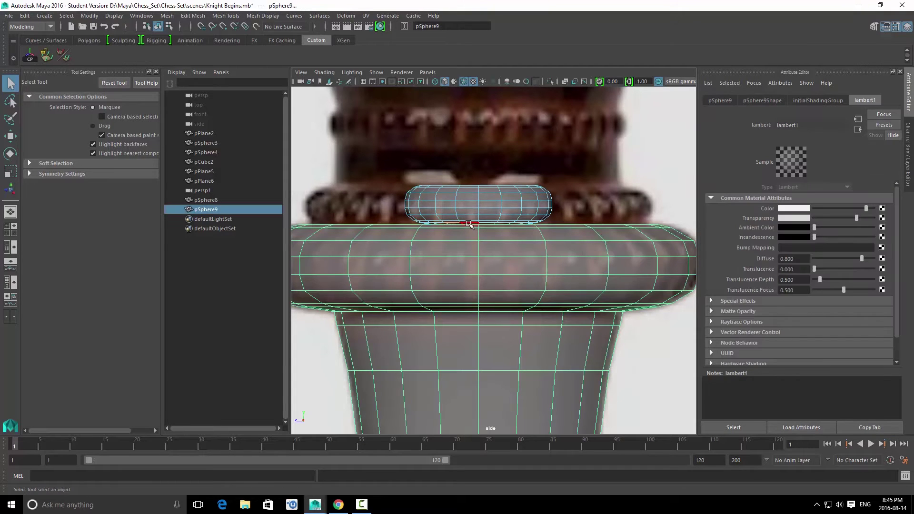
pyautogui.moveTo(465, 213); pyautogui.dragTo(525, 168, button='right')
pyautogui.click(496, 212)
pyautogui.moveTo(496, 212); pyautogui.dragTo(491, 245, button='right')
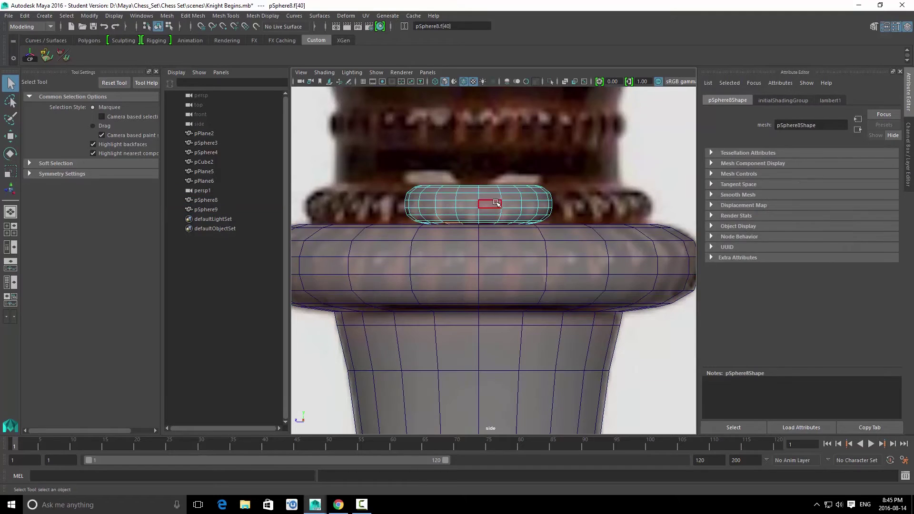
pyautogui.scroll(-1, 487, 211)
pyautogui.keyDown('alt'); pyautogui.moveTo(487, 211); pyautogui.dragTo(520, 242, button='middle'); pyautogui.keyUp('alt')
pyautogui.press('space')
pyautogui.moveTo(529, 229); pyautogui.dragTo(527, 183)
pyautogui.press('f')
pyautogui.keyDown('alt'); pyautogui.moveTo(522, 220); pyautogui.dragTo(523, 202); pyautogui.keyUp('alt')
pyautogui.keyDown('alt'); pyautogui.moveTo(523, 210); pyautogui.dragTo(473, 224, button='right'); pyautogui.keyUp('alt')
pyautogui.keyDown('alt'); pyautogui.moveTo(506, 259); pyautogui.dragTo(510, 193); pyautogui.keyUp('alt')
pyautogui.keyDown('shift'); pyautogui.click(554, 247); pyautogui.keyUp('shift')
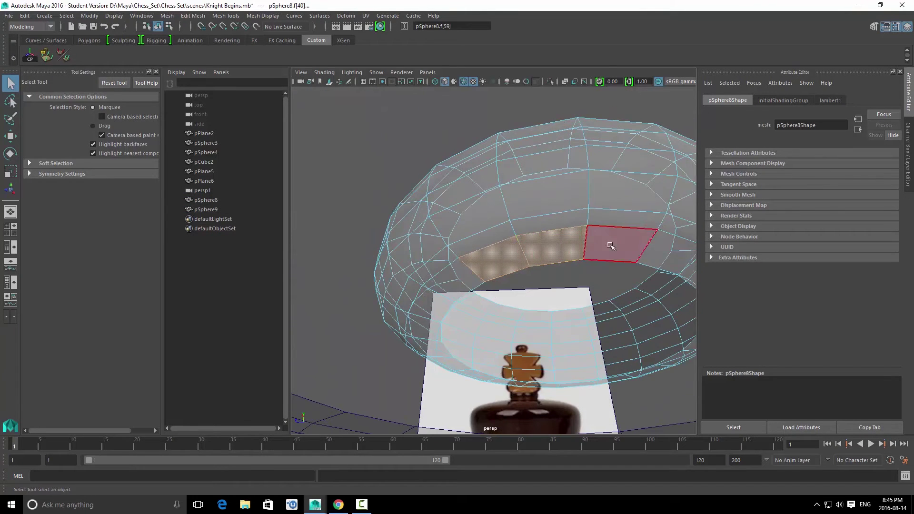
pyautogui.keyDown('shift'); pyautogui.doubleClick(610, 245); pyautogui.keyUp('shift')
pyautogui.press('Delete')
# Step: Delete the loop of faces on the underside of the upper ring
pyautogui.keyDown('alt'); pyautogui.moveTo(555, 229); pyautogui.dragTo(559, 263); pyautogui.keyUp('alt')
pyautogui.click(560, 253)
pyautogui.keyDown('shift'); pyautogui.doubleClick(499, 252); pyautogui.keyUp('shift')
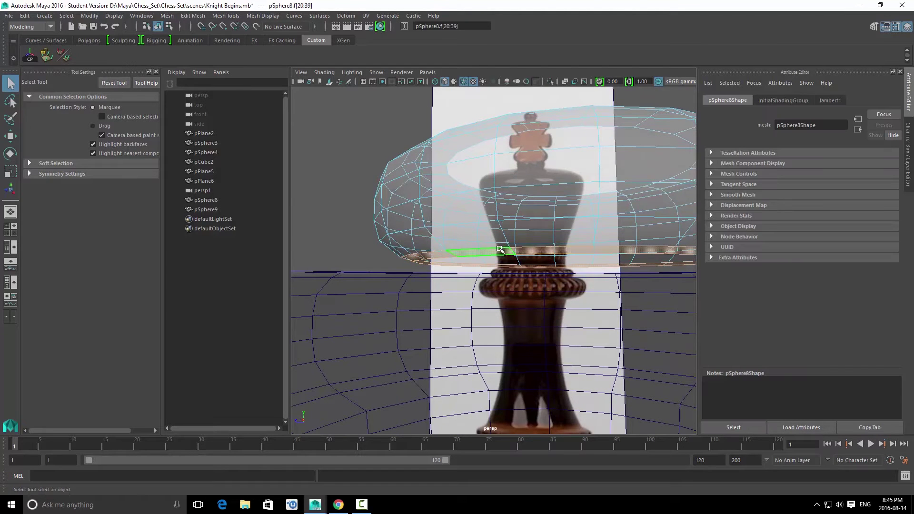
pyautogui.press('Delete')
# Step: Set the lambert1 material's transparency back to fully opaque
pyautogui.moveTo(450, 213); pyautogui.dragTo(488, 209, button='right')
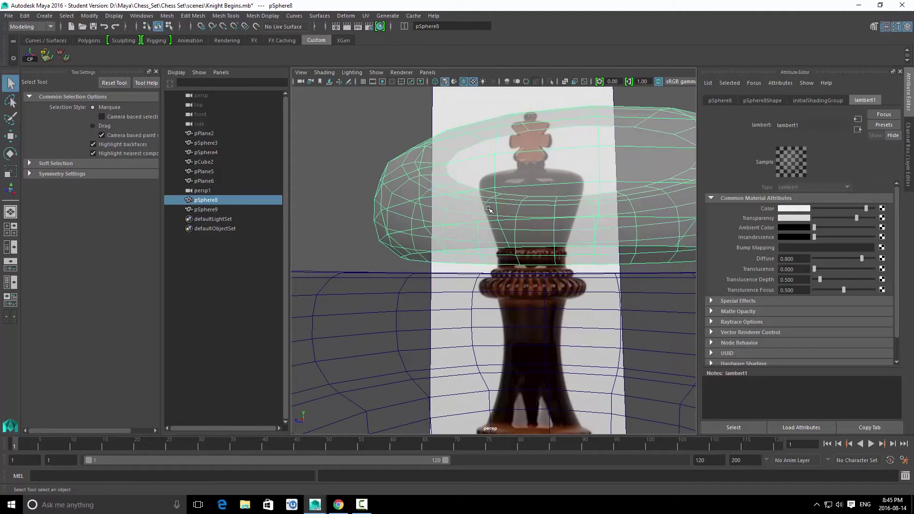
pyautogui.moveTo(857, 218); pyautogui.dragTo(799, 219)
pyautogui.press('f')
# Step: Snap the upper ring's pivot to the level of its bottom edge, resting on the collar
pyautogui.press('w')
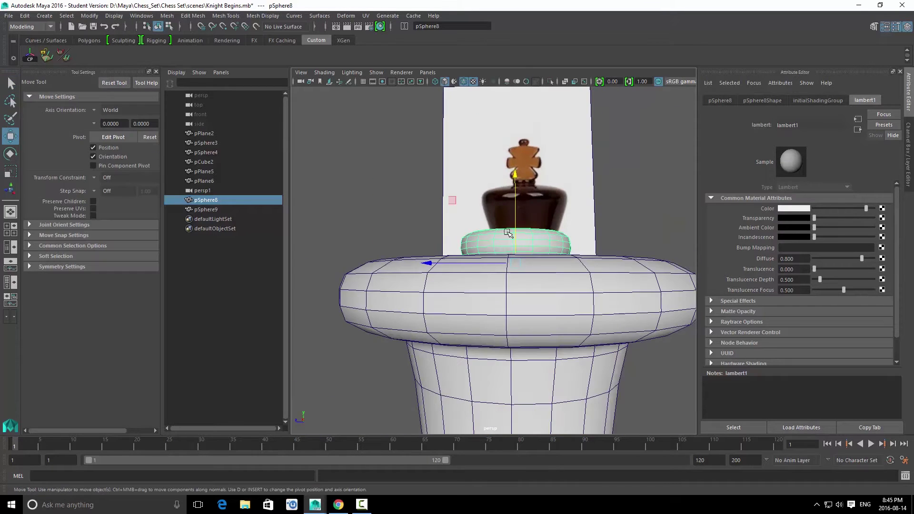
pyautogui.scroll(2, 515, 210)
pyautogui.scroll(5, 515, 210)
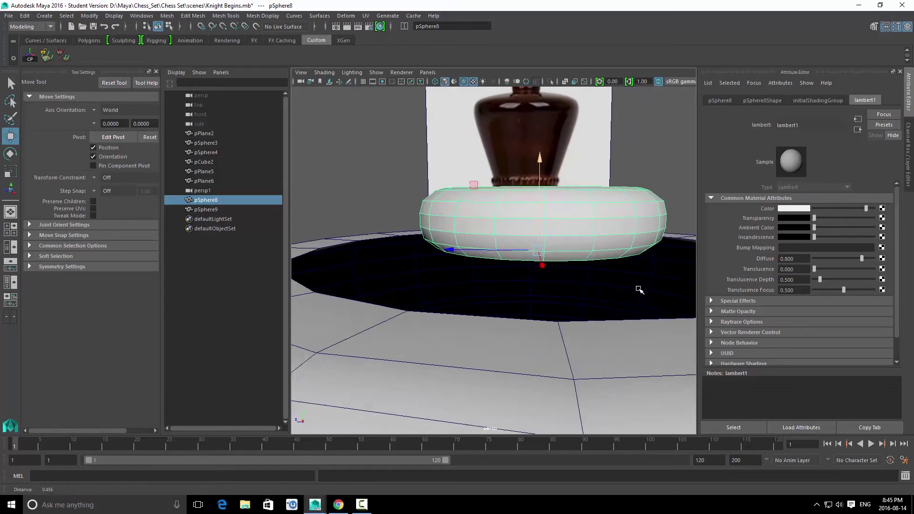
pyautogui.press('d')
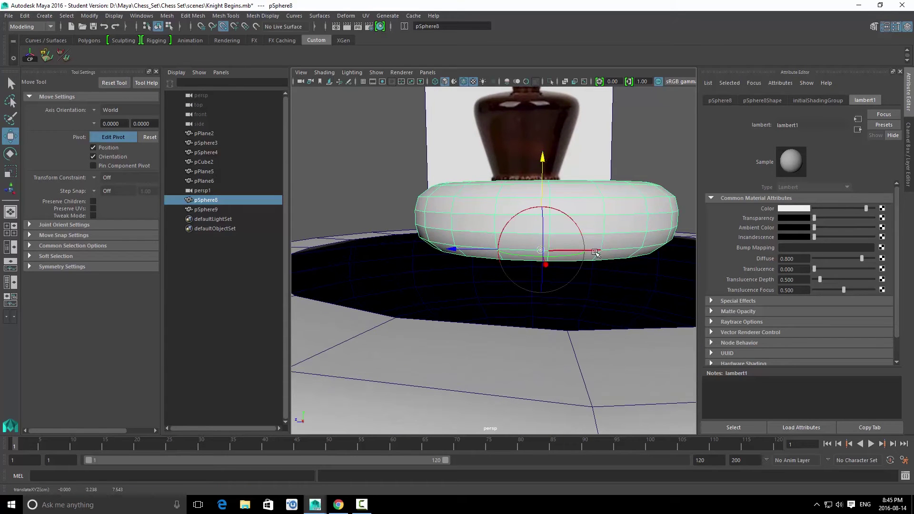
pyautogui.middleClick(595, 259)
pyautogui.click(542, 184)
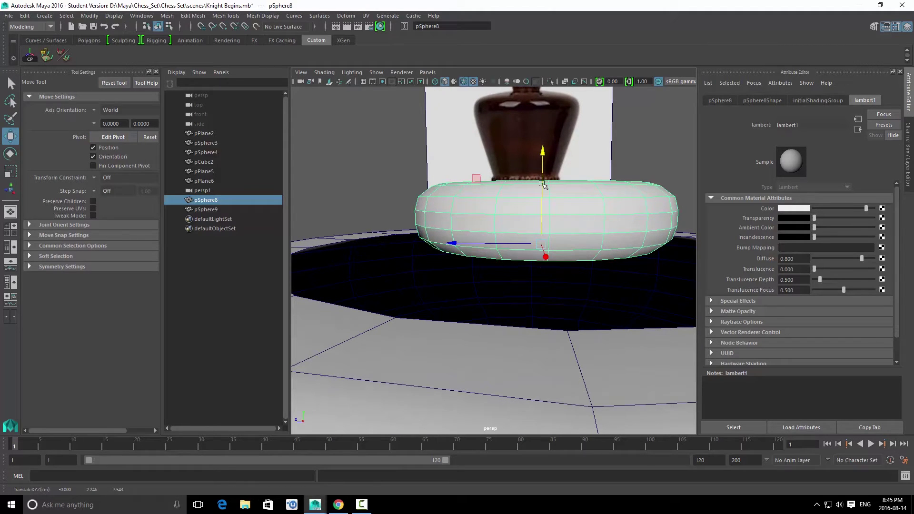
# Step: Widen the upper ring in X and Z only until it matches the lower beaded ring in the side-view reference
pyautogui.keyDown('alt'); pyautogui.moveTo(564, 306); pyautogui.dragTo(593, 224); pyautogui.keyUp('alt')
pyautogui.press('r')
pyautogui.press('space')
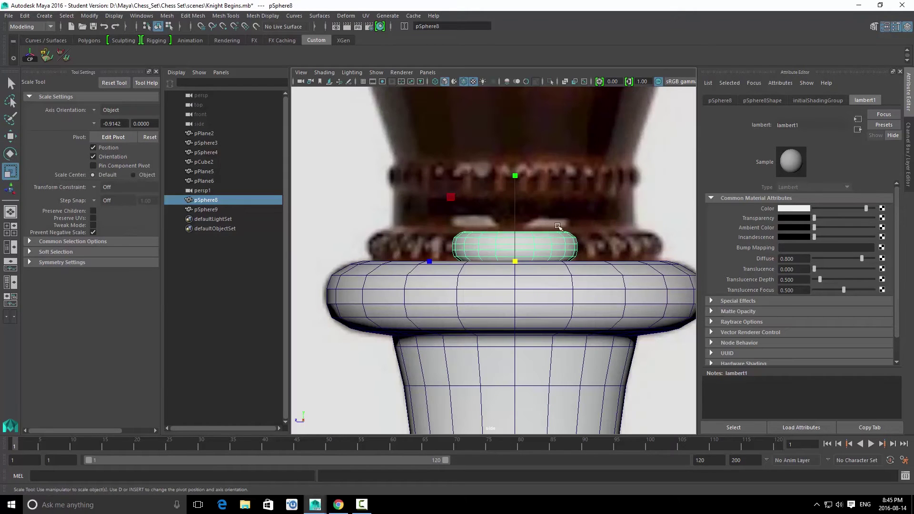
pyautogui.keyDown('ctrl'); pyautogui.moveTo(517, 176); pyautogui.dragTo(540, 154); pyautogui.keyUp('ctrl')
pyautogui.hotkey('ctrl', 'z')
pyautogui.press('space')
pyautogui.moveTo(517, 205); pyautogui.dragTo(581, 193)
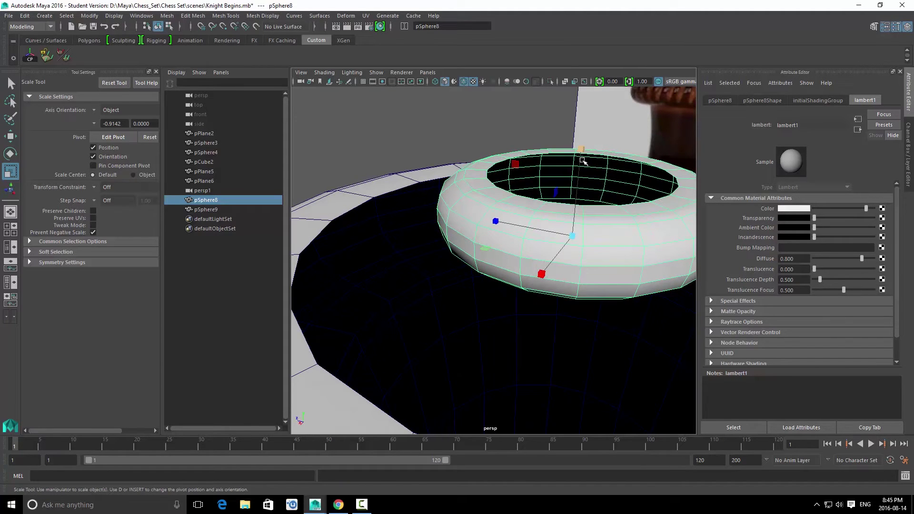
pyautogui.keyDown('ctrl'); pyautogui.moveTo(581, 151); pyautogui.dragTo(721, 32); pyautogui.keyUp('ctrl')
pyautogui.keyDown('alt'); pyautogui.moveTo(583, 209); pyautogui.dragTo(602, 164); pyautogui.keyUp('alt')
pyautogui.keyDown('alt'); pyautogui.moveTo(602, 165); pyautogui.dragTo(538, 178, button='right'); pyautogui.keyUp('alt')
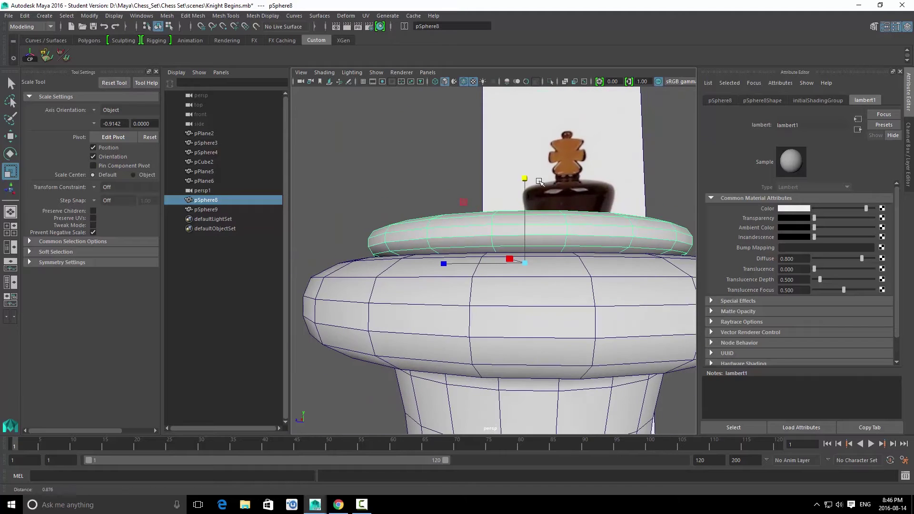
pyautogui.keyDown('alt'); pyautogui.moveTo(538, 179); pyautogui.dragTo(547, 190); pyautogui.keyUp('alt')
pyautogui.keyDown('alt'); pyautogui.moveTo(548, 190); pyautogui.dragTo(557, 208, button='right'); pyautogui.keyUp('alt')
pyautogui.press('space')
pyautogui.moveTo(557, 208); pyautogui.dragTo(576, 205)
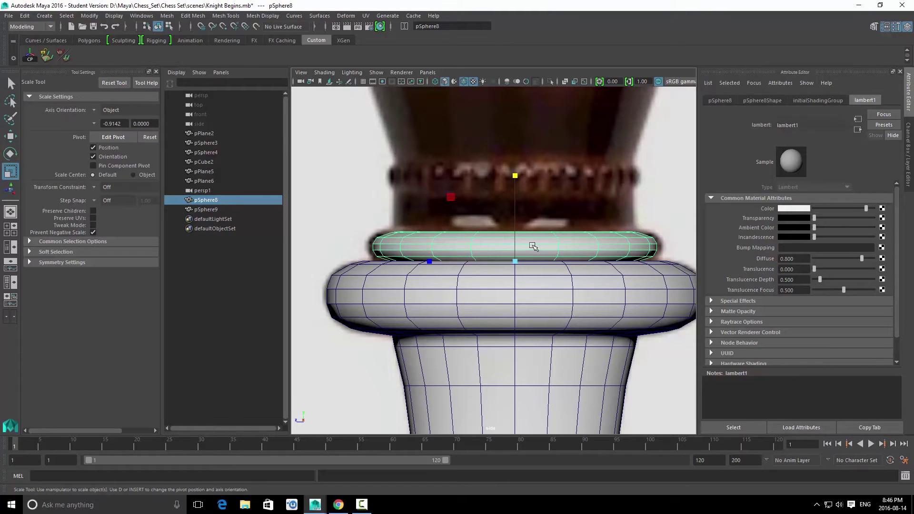
# Step: Scale the two edge loops around the middle of the upper ring's outer wall outward by 1.028
pyautogui.scroll(1, 410, 252)
pyautogui.keyDown('alt'); pyautogui.click(410, 252); pyautogui.keyUp('alt')
pyautogui.press('q')
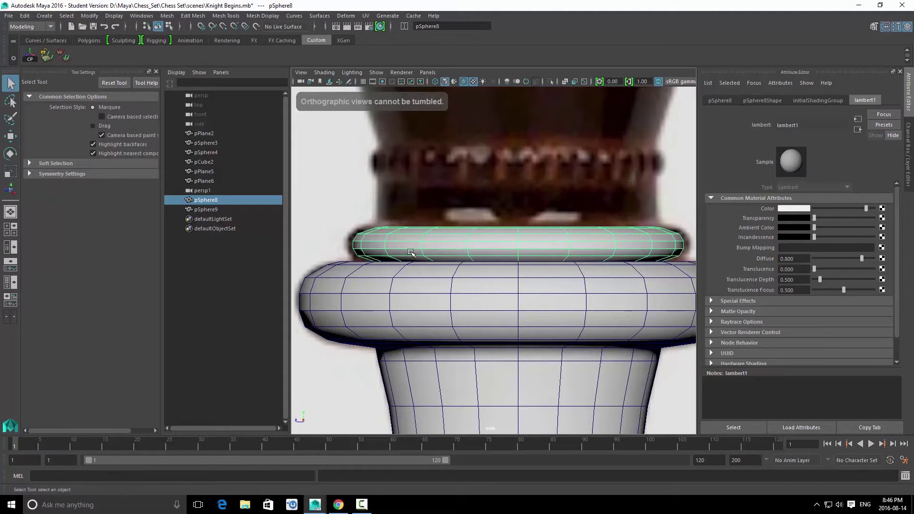
pyautogui.moveTo(410, 250); pyautogui.dragTo(404, 214, button='right')
pyautogui.doubleClick(416, 241)
pyautogui.keyDown('shift'); pyautogui.doubleClick(404, 248); pyautogui.keyUp('shift')
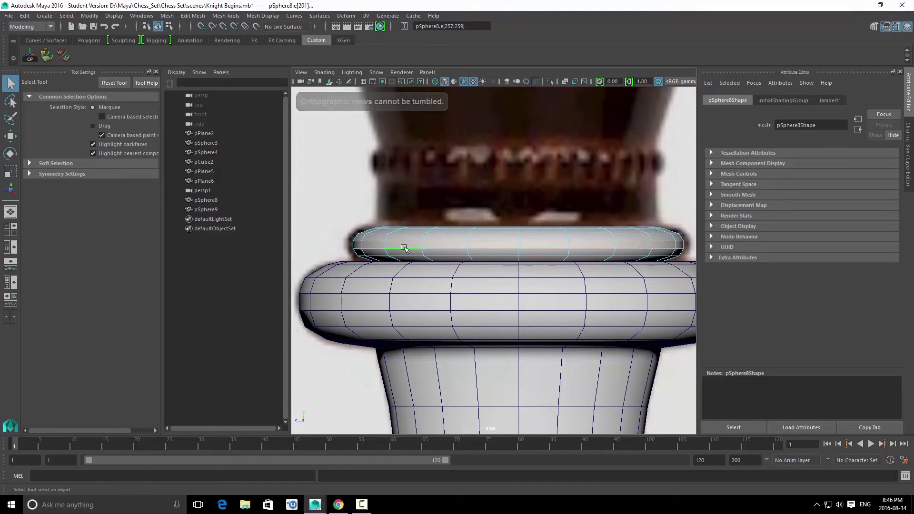
pyautogui.press('r')
pyautogui.moveTo(520, 244); pyautogui.dragTo(526, 247)
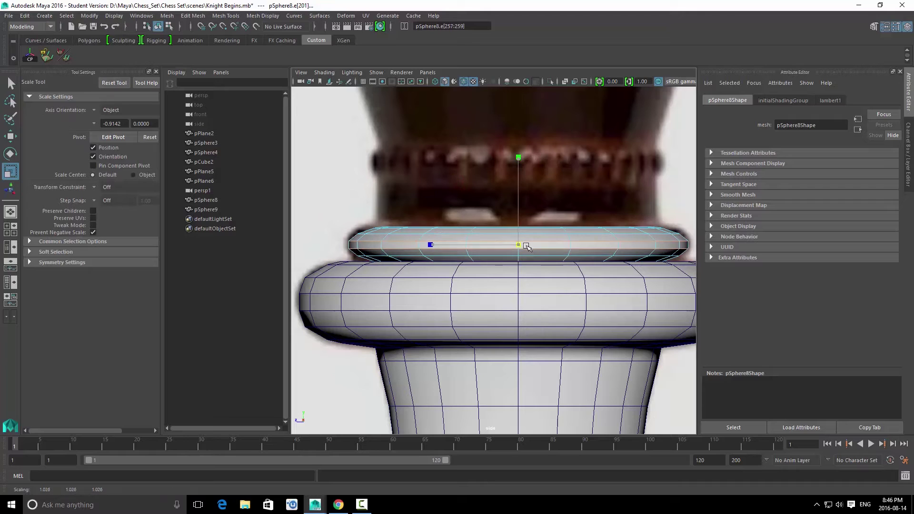
# Step: Scale the edge loops above and below the ring's middle outward by 1.042, and the top edge loop by about 1.09
pyautogui.press('q')
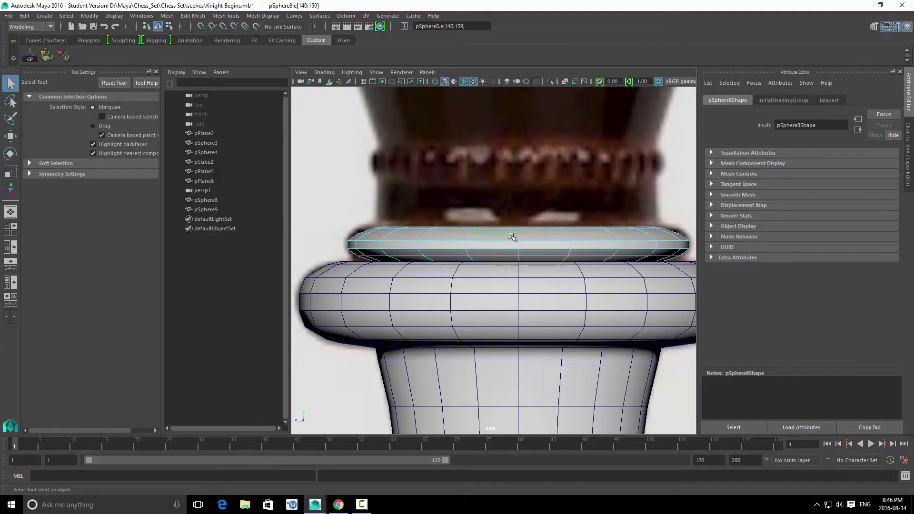
pyautogui.press('r')
pyautogui.moveTo(520, 245); pyautogui.dragTo(529, 247)
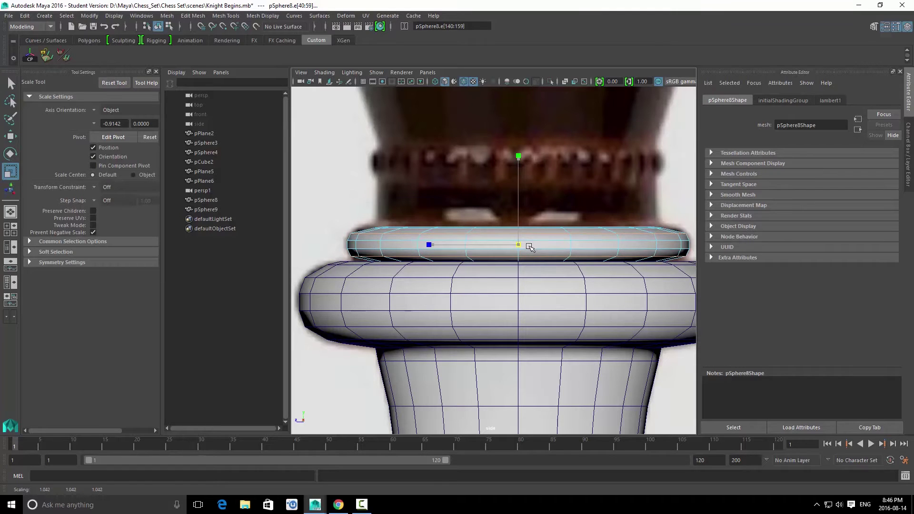
pyautogui.press('q')
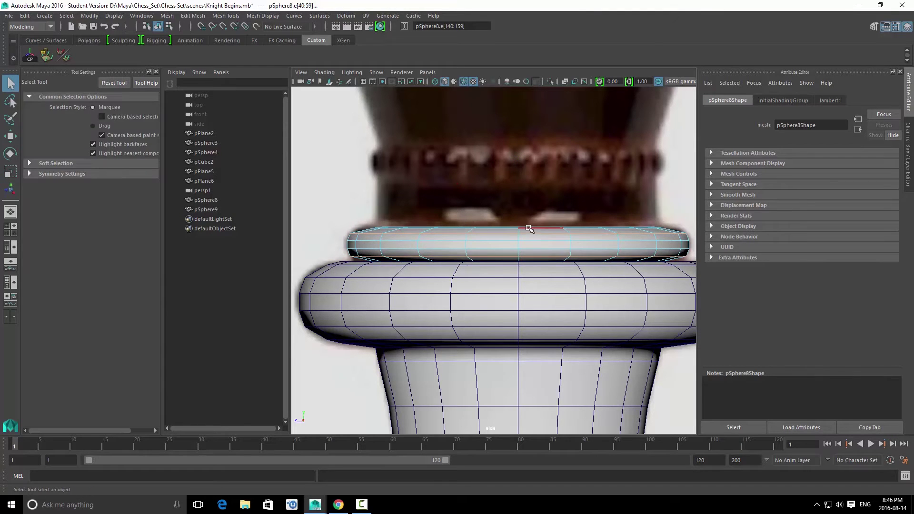
pyautogui.press('r')
pyautogui.moveTo(524, 229); pyautogui.dragTo(537, 229)
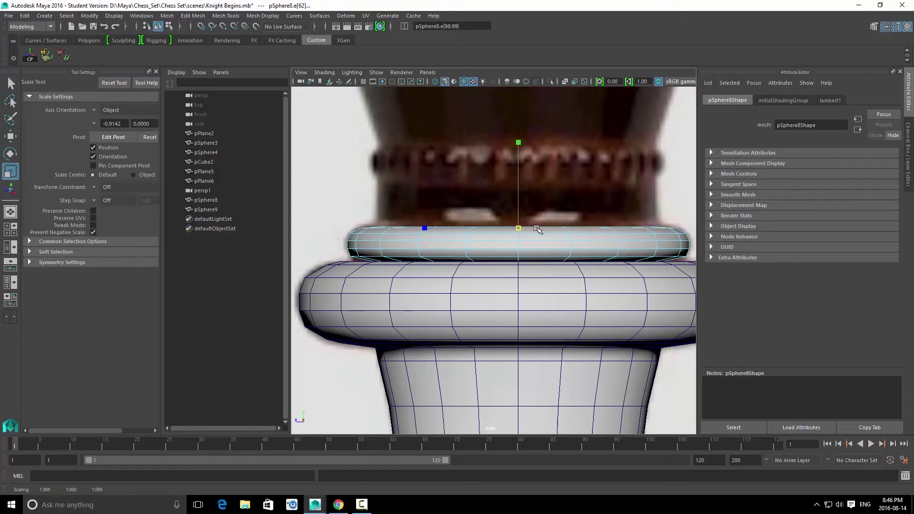
# Step: Raise the upper ring's next inner top edge loop slightly and scale it outward to round the top profile
pyautogui.press('space')
pyautogui.moveTo(535, 272); pyautogui.dragTo(505, 240)
pyautogui.press('q')
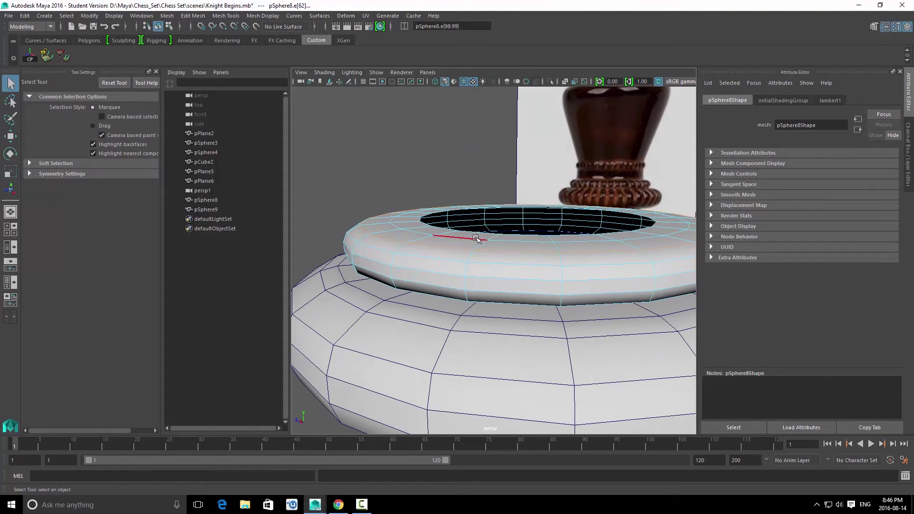
pyautogui.press('w')
pyautogui.press('space')
pyautogui.press('space')
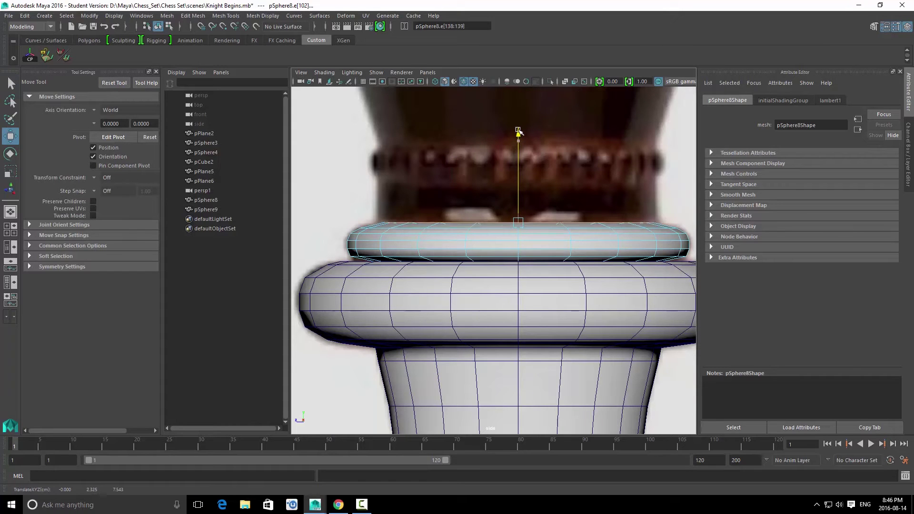
pyautogui.press('r')
pyautogui.moveTo(520, 222); pyautogui.dragTo(542, 220)
pyautogui.press('w')
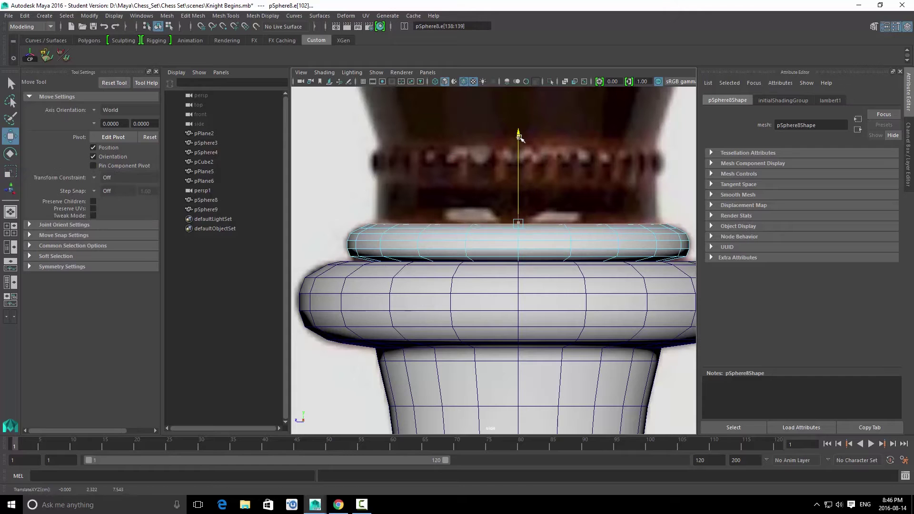
pyautogui.moveTo(520, 139); pyautogui.dragTo(520, 140)
# Step: Delete the inner loop of faces on top of the upper ring to widen its opening
pyautogui.press('q')
pyautogui.press('space')
pyautogui.press('space')
pyautogui.keyDown('alt'); pyautogui.moveTo(587, 206); pyautogui.dragTo(542, 222); pyautogui.keyUp('alt')
pyautogui.press('F11')
pyautogui.doubleClick(464, 245)
pyautogui.press('Delete')
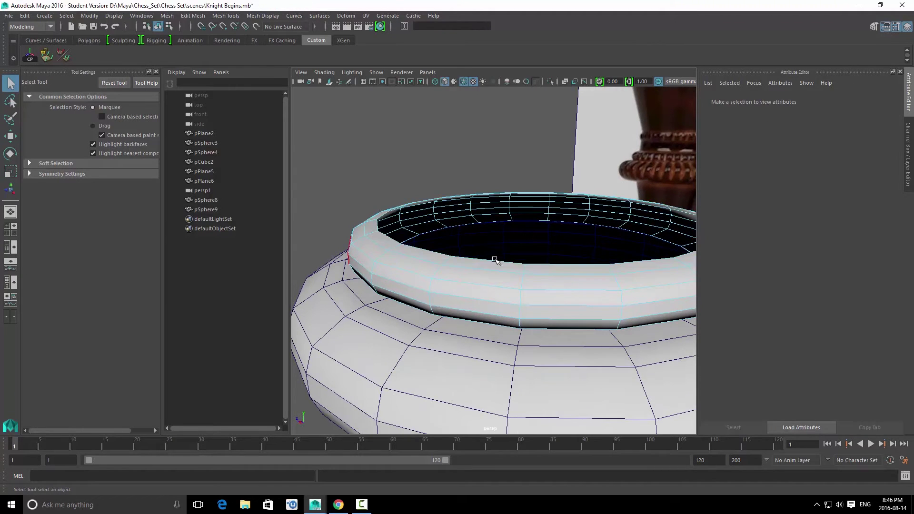
# Step: Combine the upper ring and the collar body into one mesh and delete its history
pyautogui.keyDown('alt'); pyautogui.moveTo(480, 301); pyautogui.dragTo(499, 280); pyautogui.keyUp('alt')
pyautogui.moveTo(469, 230); pyautogui.dragTo(500, 228, button='right')
pyautogui.click(501, 229)
pyautogui.keyDown('alt'); pyautogui.moveTo(502, 229); pyautogui.dragTo(457, 272); pyautogui.keyUp('alt')
pyautogui.keyDown('shift'); pyautogui.click(504, 284); pyautogui.keyUp('shift')
pyautogui.keyDown('shift'); pyautogui.moveTo(513, 239); pyautogui.dragTo(512, 395, button='right'); pyautogui.keyUp('shift')
pyautogui.hotkey('alt', 'shift', 'd')
# Step: Merge the overlapping vertices along the seam between the upper ring and collar with a 0.010 distance threshold
pyautogui.press('space')
pyautogui.moveTo(504, 252); pyautogui.dragTo(536, 253)
pyautogui.scroll(1, 527, 215)
pyautogui.keyDown('alt'); pyautogui.moveTo(500, 186); pyautogui.dragTo(491, 241, button='middle'); pyautogui.keyUp('alt')
pyautogui.keyDown('alt'); pyautogui.moveTo(490, 257); pyautogui.dragTo(455, 254, button='right'); pyautogui.keyUp('alt')
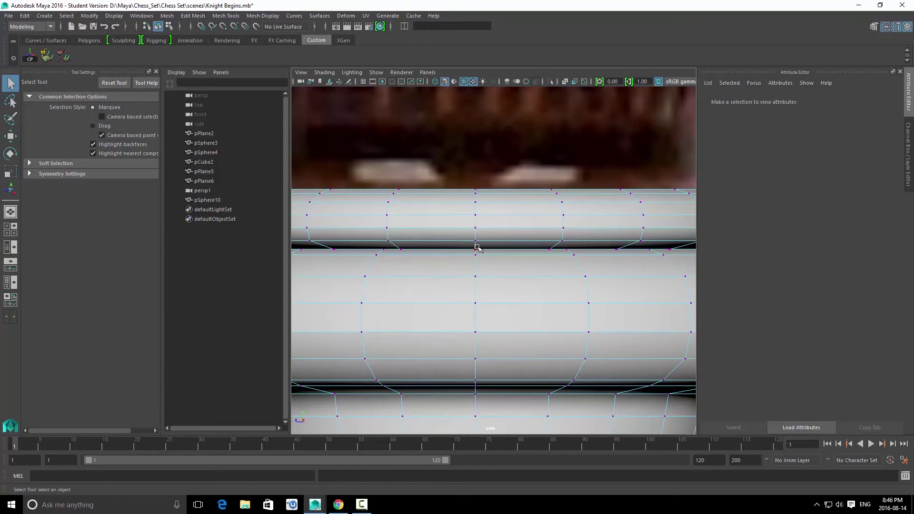
pyautogui.scroll(-12, 465, 248)
pyautogui.scroll(10, 463, 248)
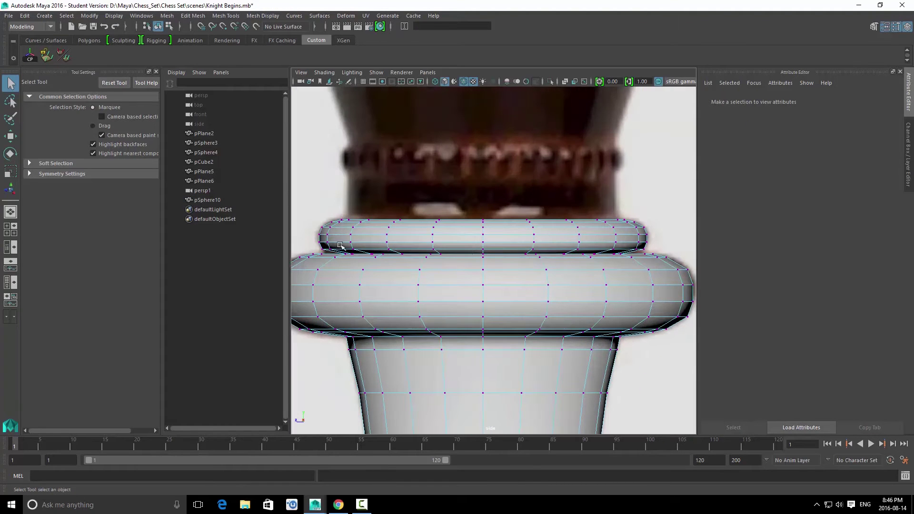
pyautogui.moveTo(404, 257); pyautogui.dragTo(642, 237)
pyautogui.press('space')
pyautogui.keyDown('alt'); pyautogui.moveTo(641, 237); pyautogui.dragTo(635, 269); pyautogui.keyUp('alt')
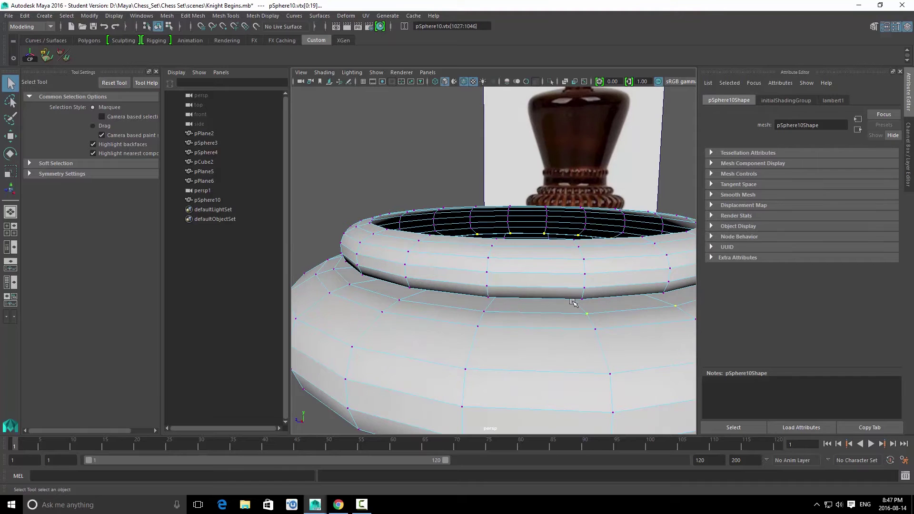
pyautogui.keyDown('alt'); pyautogui.moveTo(674, 313); pyautogui.dragTo(462, 284); pyautogui.keyUp('alt')
pyautogui.keyDown('alt'); pyautogui.moveTo(634, 303); pyautogui.dragTo(601, 260); pyautogui.keyUp('alt')
pyautogui.keyDown('alt'); pyautogui.moveTo(667, 271); pyautogui.dragTo(396, 243); pyautogui.keyUp('alt')
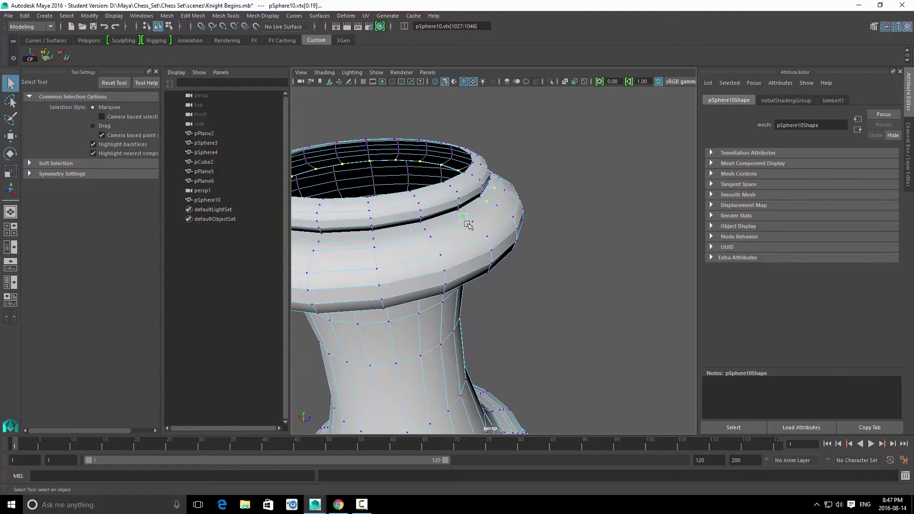
pyautogui.keyDown('alt'); pyautogui.moveTo(498, 191); pyautogui.dragTo(464, 280); pyautogui.keyUp('alt')
pyautogui.keyDown('shift'); pyautogui.moveTo(493, 279); pyautogui.dragTo(541, 218, button='right'); pyautogui.keyUp('shift')
pyautogui.keyDown('alt'); pyautogui.moveTo(541, 218); pyautogui.dragTo(565, 269); pyautogui.keyUp('alt')
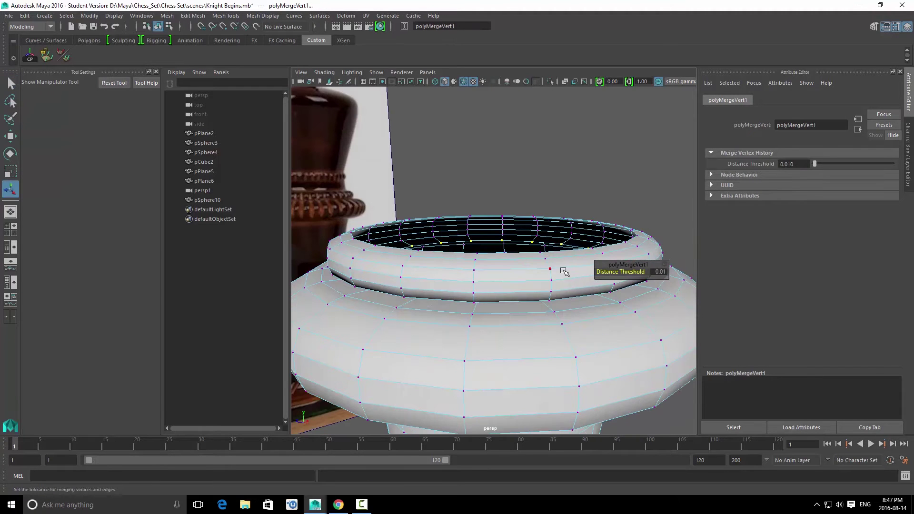
# Step: Scale the edge loop at the seam between the upper ring and the collar outward, finishing with a factor of about 1.018
pyautogui.press('F8')
pyautogui.keyDown('alt'); pyautogui.moveTo(610, 294); pyautogui.dragTo(542, 311); pyautogui.keyUp('alt')
pyautogui.press('1')
pyautogui.keyDown('alt'); pyautogui.moveTo(542, 342); pyautogui.dragTo(539, 324); pyautogui.keyUp('alt')
pyautogui.press('F10')
pyautogui.doubleClick(519, 225)
pyautogui.press('r')
pyautogui.moveTo(496, 204); pyautogui.dragTo(533, 205)
pyautogui.keyDown('alt'); pyautogui.moveTo(534, 205); pyautogui.dragTo(473, 210, button='right'); pyautogui.keyUp('alt')
pyautogui.keyDown('alt'); pyautogui.moveTo(491, 209); pyautogui.dragTo(526, 205); pyautogui.keyUp('alt')
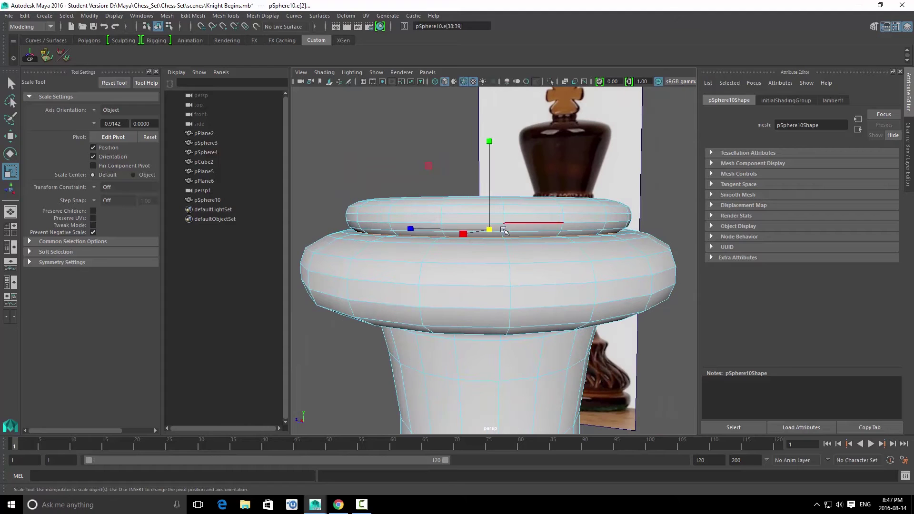
pyautogui.moveTo(493, 232); pyautogui.dragTo(496, 232)
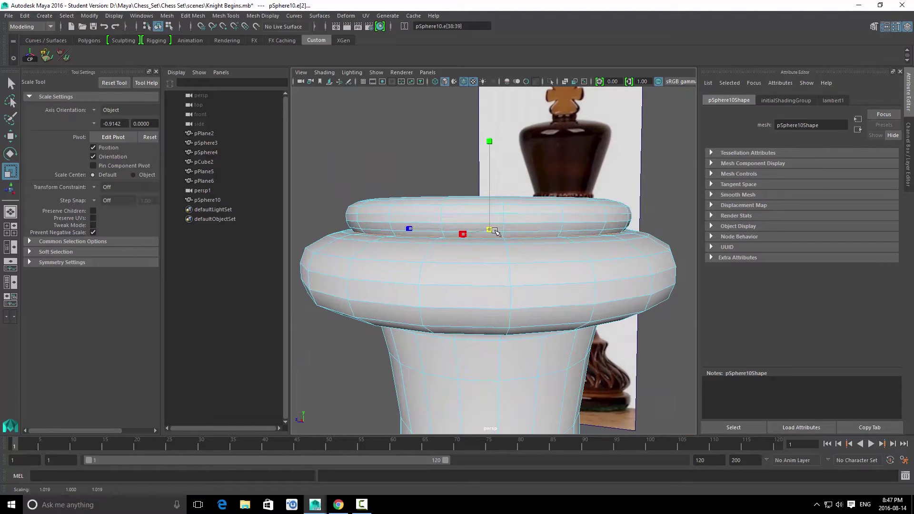
# Step: Examine the merged ring and collar in smooth preview, then unsmoothed from several angles in the perspective view
pyautogui.press('q')
pyautogui.press('F8')
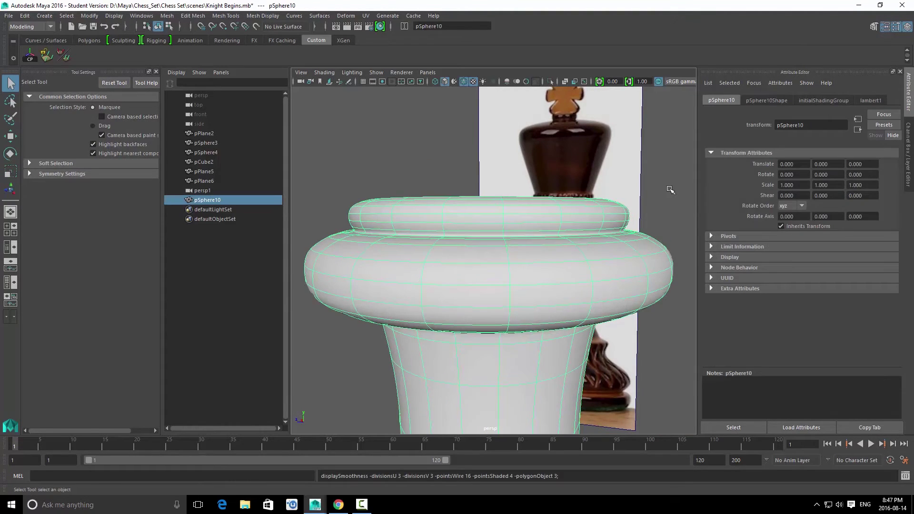
pyautogui.press('1')
pyautogui.click(670, 190)
pyautogui.keyDown('alt'); pyautogui.moveTo(671, 190); pyautogui.dragTo(642, 220, button='right'); pyautogui.keyUp('alt')
pyautogui.keyDown('alt'); pyautogui.moveTo(643, 220); pyautogui.dragTo(572, 250); pyautogui.keyUp('alt')
pyautogui.click(567, 247)
pyautogui.click(502, 182)
pyautogui.click(466, 233)
pyautogui.click(433, 184)
pyautogui.keyDown('alt'); pyautogui.moveTo(414, 244); pyautogui.dragTo(505, 224); pyautogui.keyUp('alt')
pyautogui.keyDown('alt'); pyautogui.moveTo(631, 210); pyautogui.dragTo(598, 206, button='right'); pyautogui.keyUp('alt')
pyautogui.keyDown('alt'); pyautogui.moveTo(621, 199); pyautogui.dragTo(498, 217); pyautogui.keyUp('alt')
pyautogui.press('space')
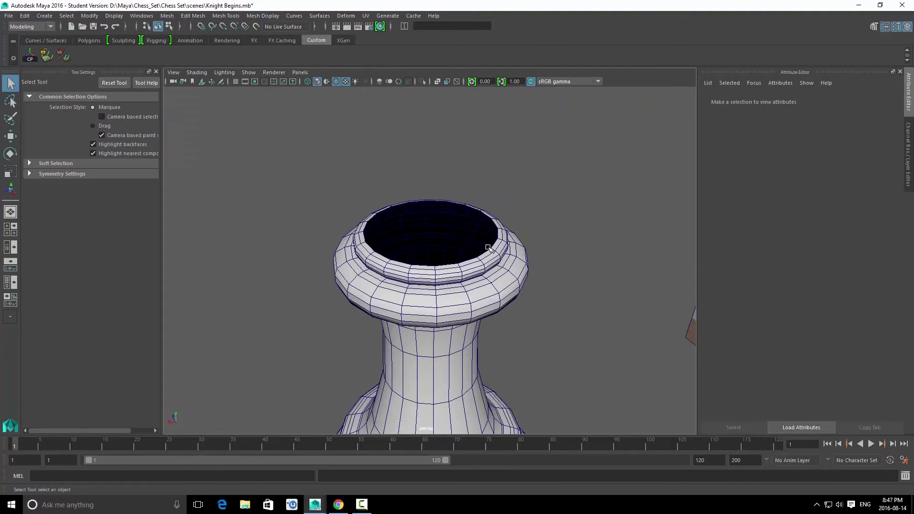
# Step: Select the open border edge loop at the upper rim of the king's collar ring
pyautogui.press('space')
pyautogui.press('space')
pyautogui.keyDown('alt'); pyautogui.moveTo(474, 261); pyautogui.dragTo(523, 237); pyautogui.keyUp('alt')
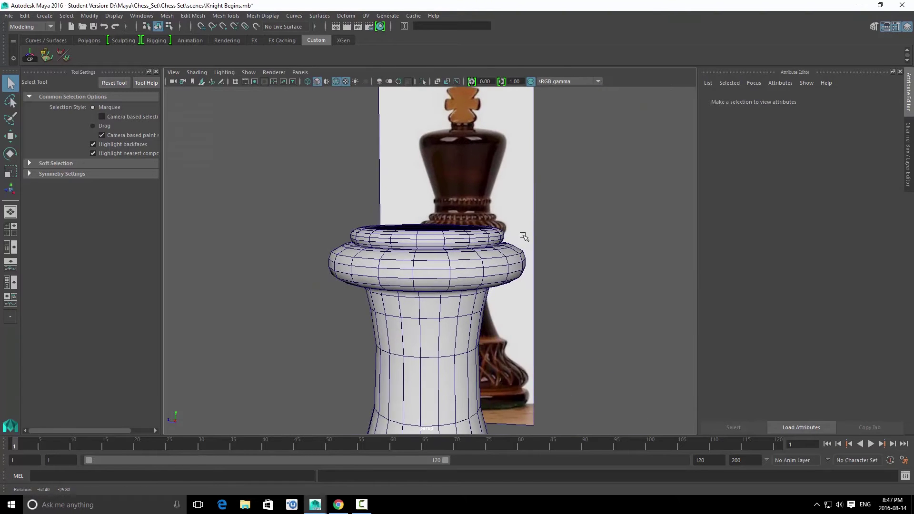
pyautogui.click(470, 264)
pyautogui.keyDown('alt'); pyautogui.moveTo(471, 264); pyautogui.dragTo(475, 242); pyautogui.keyUp('alt')
pyautogui.press('space')
pyautogui.moveTo(476, 241); pyautogui.dragTo(506, 239)
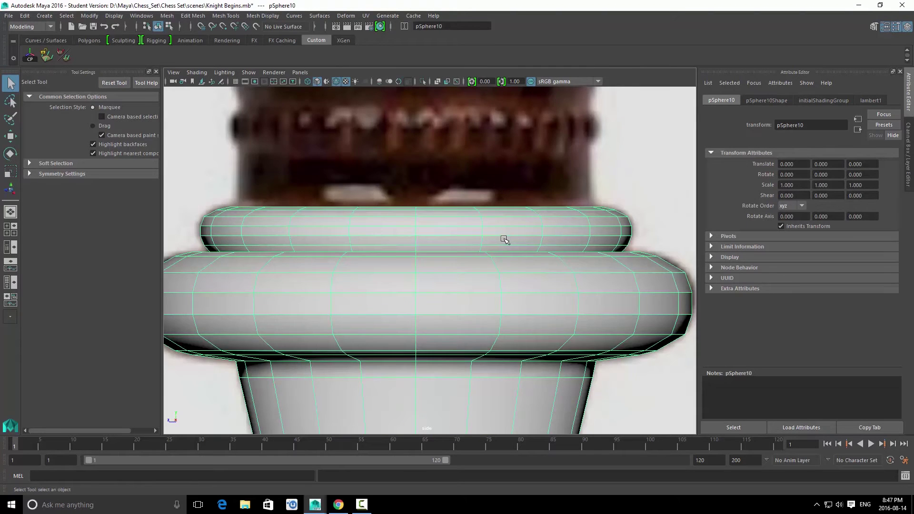
pyautogui.keyDown('alt'); pyautogui.moveTo(506, 239); pyautogui.dragTo(465, 219, button='right'); pyautogui.keyUp('alt')
pyautogui.press('space')
pyautogui.moveTo(444, 228)
pyautogui.mouseDown()
pyautogui.moveTo(445, 204)
pyautogui.moveTo(453, 224)
pyautogui.mouseUp()
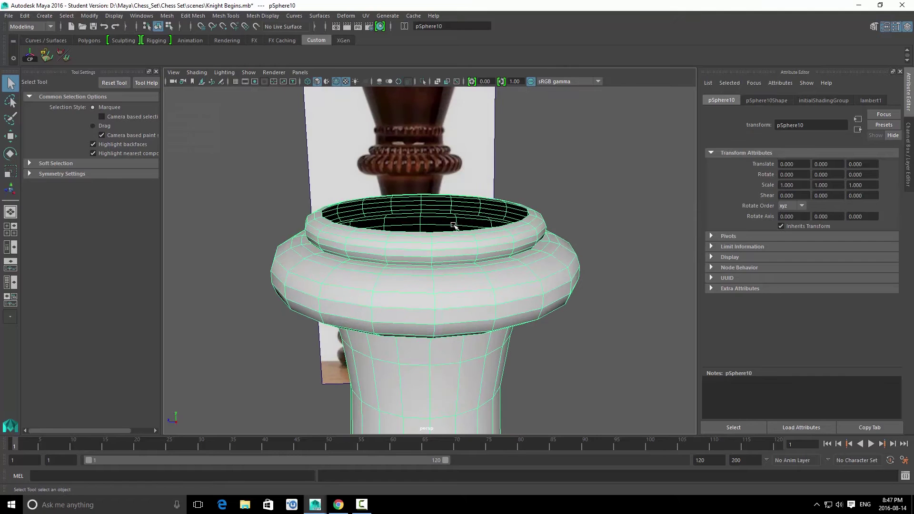
pyautogui.moveTo(453, 201); pyautogui.dragTo(452, 201, button='right')
pyautogui.keyDown('alt'); pyautogui.moveTo(403, 199); pyautogui.dragTo(346, 236); pyautogui.keyUp('alt')
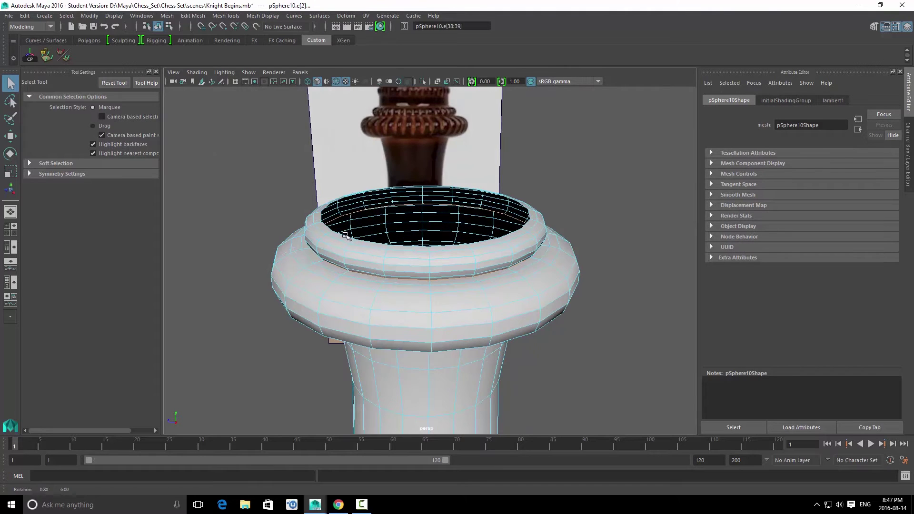
pyautogui.doubleClick(325, 225)
# Step: Extrude the collar ring's rim loop straight upward twice to form a two-section neck reaching the bottom of the king's head in the reference
pyautogui.keyDown('alt'); pyautogui.moveTo(443, 247); pyautogui.dragTo(475, 211); pyautogui.keyUp('alt')
pyautogui.press('space')
pyautogui.keyDown('alt'); pyautogui.moveTo(382, 200); pyautogui.dragTo(540, 252, button='right'); pyautogui.keyUp('alt')
pyautogui.keyDown('shift'); pyautogui.moveTo(499, 227); pyautogui.dragTo(495, 239, button='right'); pyautogui.keyUp('shift')
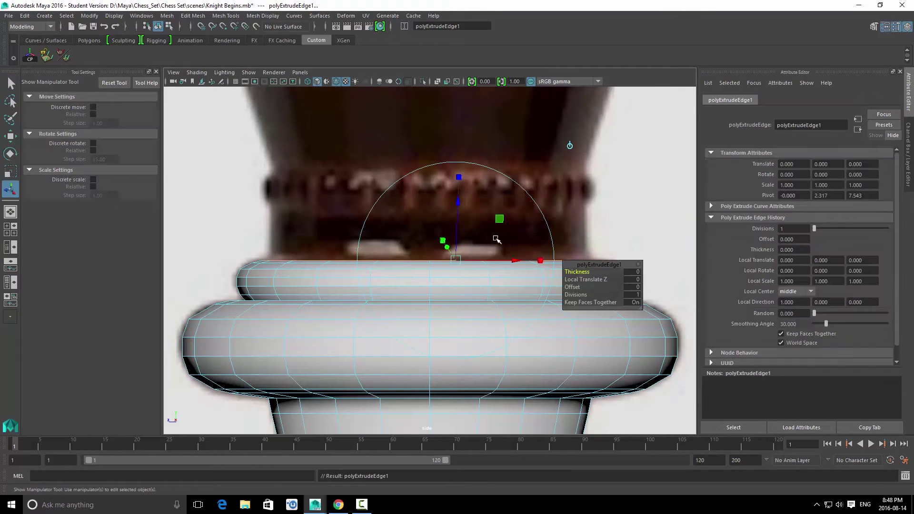
pyautogui.press('w')
pyautogui.moveTo(430, 173); pyautogui.dragTo(430, 89)
pyautogui.hotkey('ctrl', 'e')
pyautogui.press('q')
# Step: Scale the neck's uppermost edge loop and its middle edge loop slightly inward to follow the reference outline
pyautogui.click(434, 177)
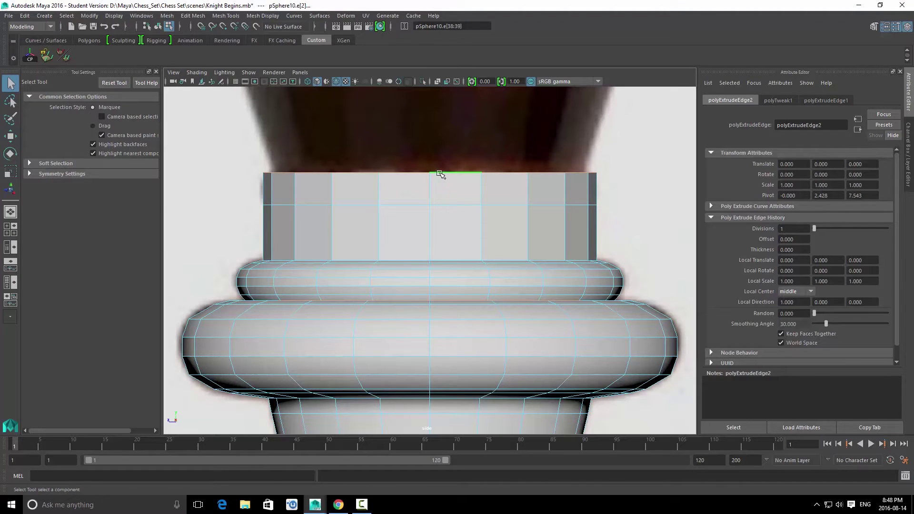
pyautogui.click(439, 173)
pyautogui.press('r')
pyautogui.moveTo(430, 173); pyautogui.dragTo(421, 173)
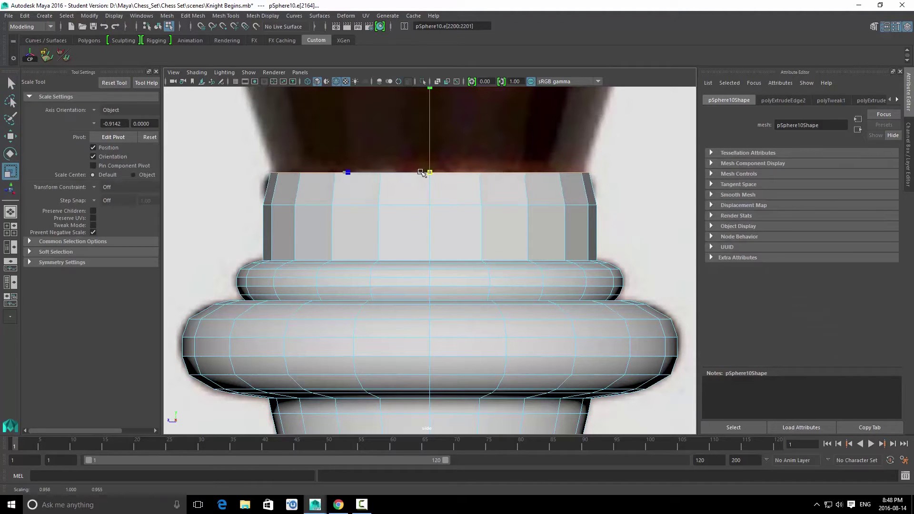
pyautogui.press('q')
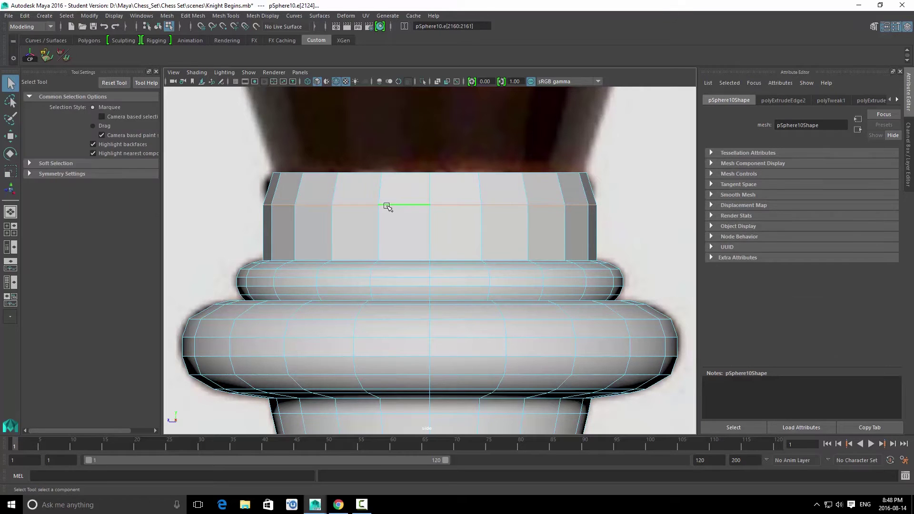
pyautogui.press('r')
pyautogui.moveTo(431, 205)
pyautogui.mouseDown()
pyautogui.moveTo(404, 202)
pyautogui.moveTo(424, 202)
pyautogui.mouseUp()
pyautogui.press('q')
# Step: Insert two edge loops in the neck's lower section and scale them to match the concave reference profile
pyautogui.click(429, 232)
pyautogui.keyDown('ctrl'); pyautogui.moveTo(447, 196); pyautogui.dragTo(434, 216, button='right'); pyautogui.keyUp('ctrl')
pyautogui.press('r')
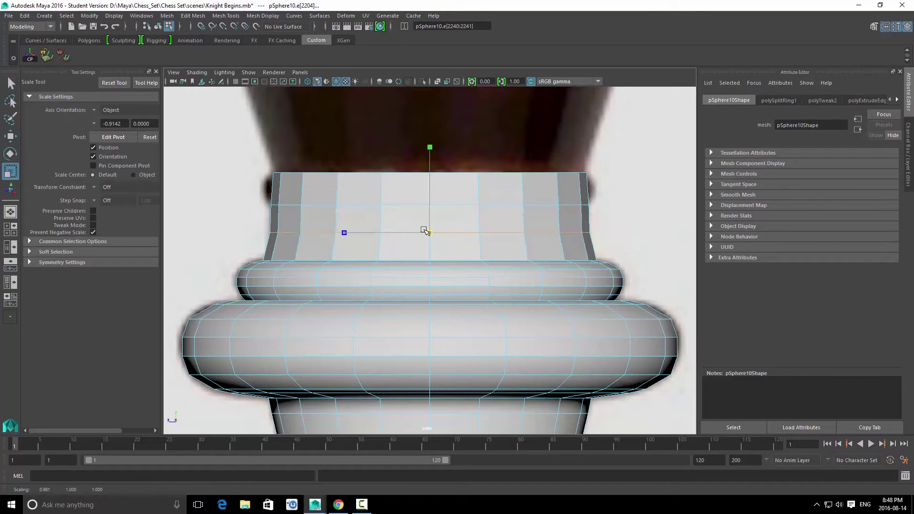
pyautogui.press('q')
pyautogui.press('g')
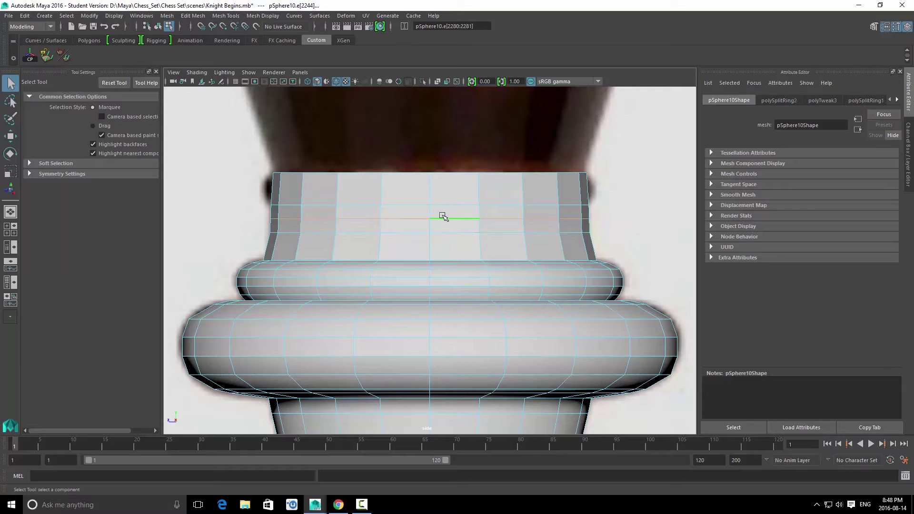
pyautogui.press('r')
pyautogui.moveTo(432, 218); pyautogui.dragTo(430, 217)
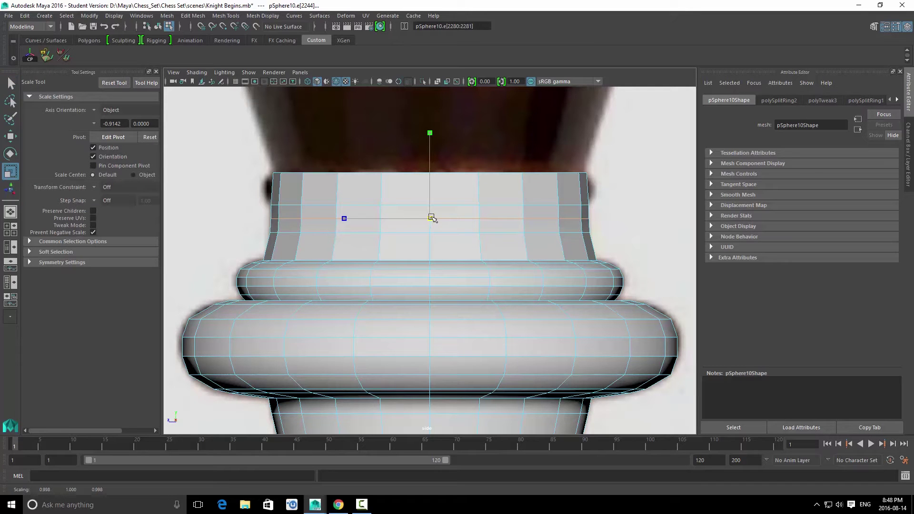
# Step: Fine-tune the scale of the edge loop where the neck's lower and upper sections meet
pyautogui.press('q')
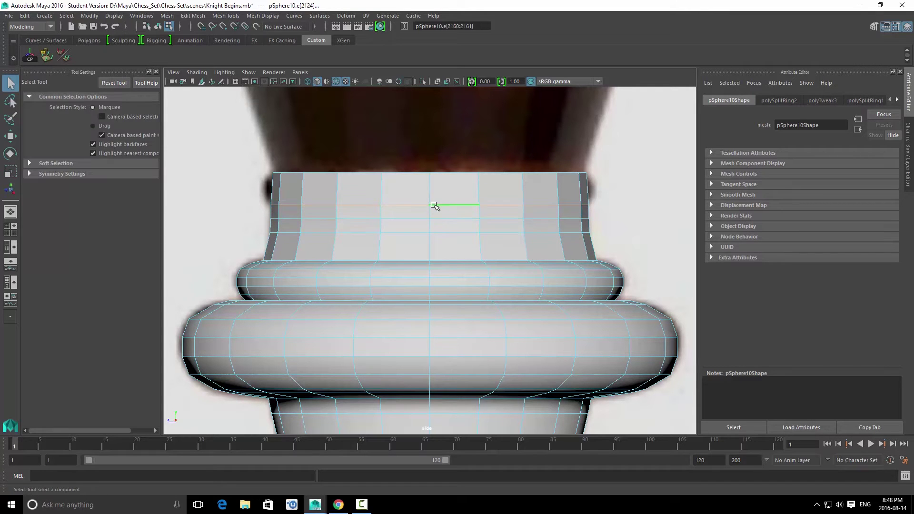
pyautogui.press('r')
pyautogui.moveTo(435, 206); pyautogui.dragTo(433, 204)
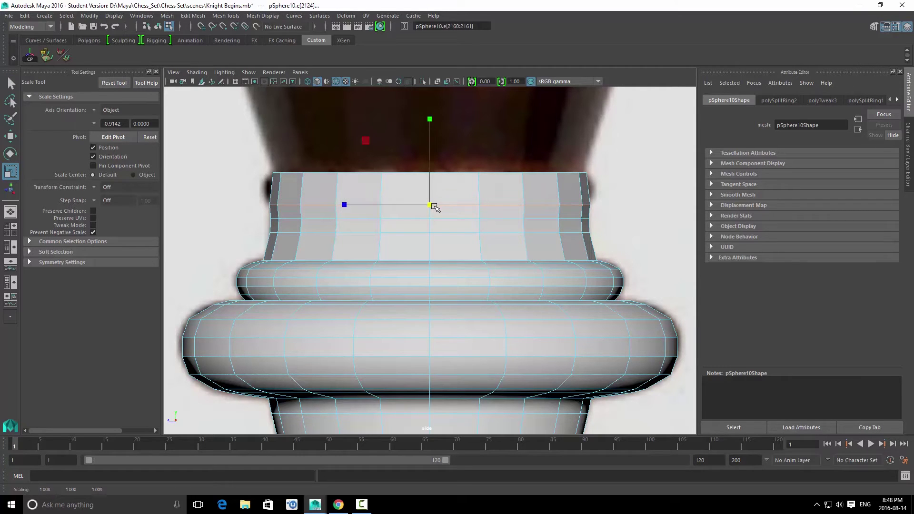
# Step: Move the neck's lowest inserted edge loop down toward the collar ring and scale it slightly outward
pyautogui.press('q')
pyautogui.click(441, 232)
pyautogui.press('w')
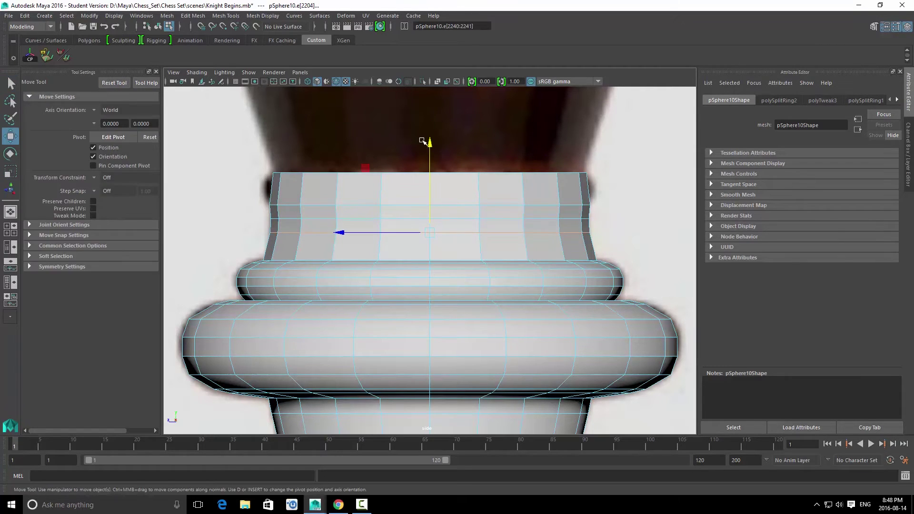
pyautogui.moveTo(430, 143); pyautogui.dragTo(428, 153)
pyautogui.press('r')
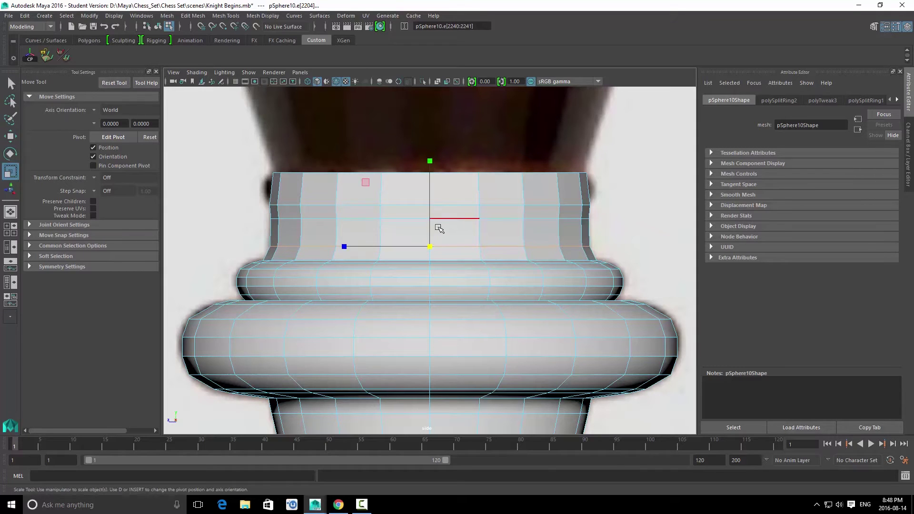
pyautogui.moveTo(434, 246); pyautogui.dragTo(435, 247)
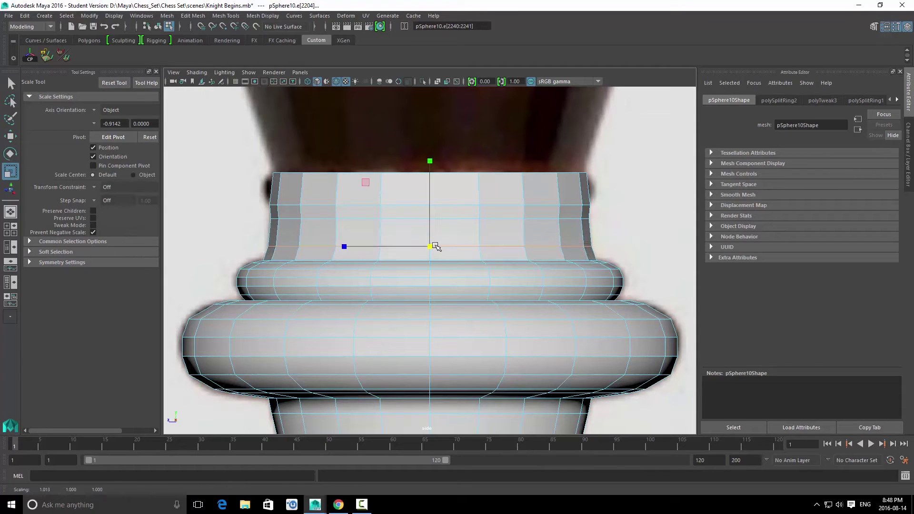
# Step: Delete the band of faces forming the neck's uppermost section
pyautogui.press('q')
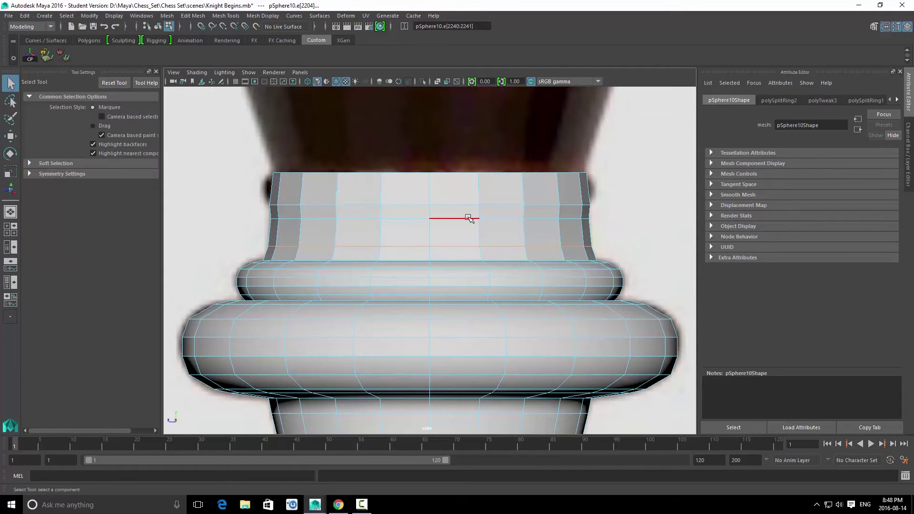
pyautogui.doubleClick(335, 174)
pyautogui.press('r')
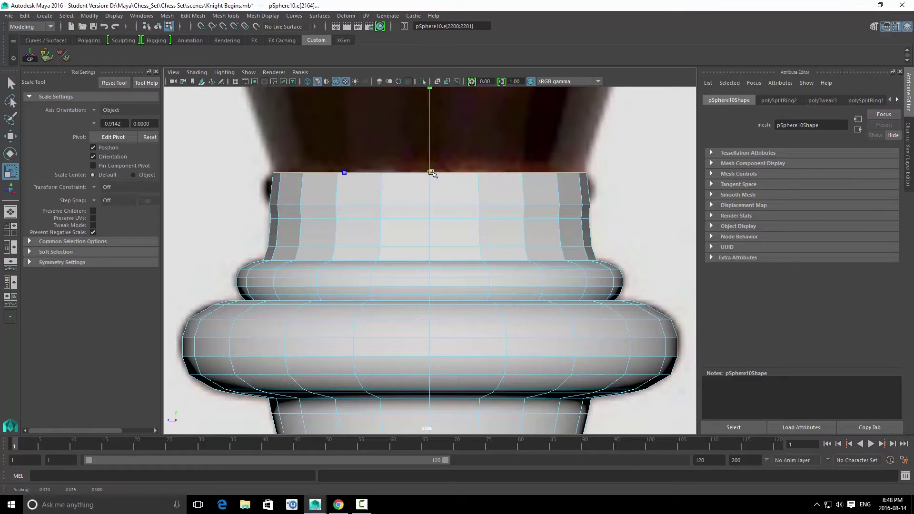
pyautogui.press('F11')
pyautogui.press('q')
pyautogui.click(446, 186)
pyautogui.keyDown('shift'); pyautogui.doubleClick(414, 184); pyautogui.keyUp('shift')
pyautogui.press('Delete')
# Step: Extrude the neck's open border loop straight up to a height of about Y 2.49
pyautogui.moveTo(423, 224); pyautogui.dragTo(465, 208, button='right')
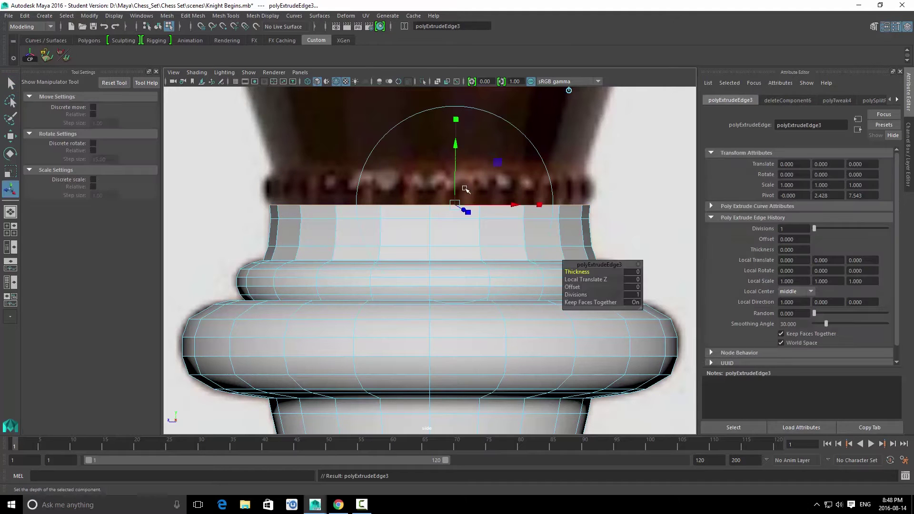
pyautogui.moveTo(431, 115); pyautogui.dragTo(438, 83)
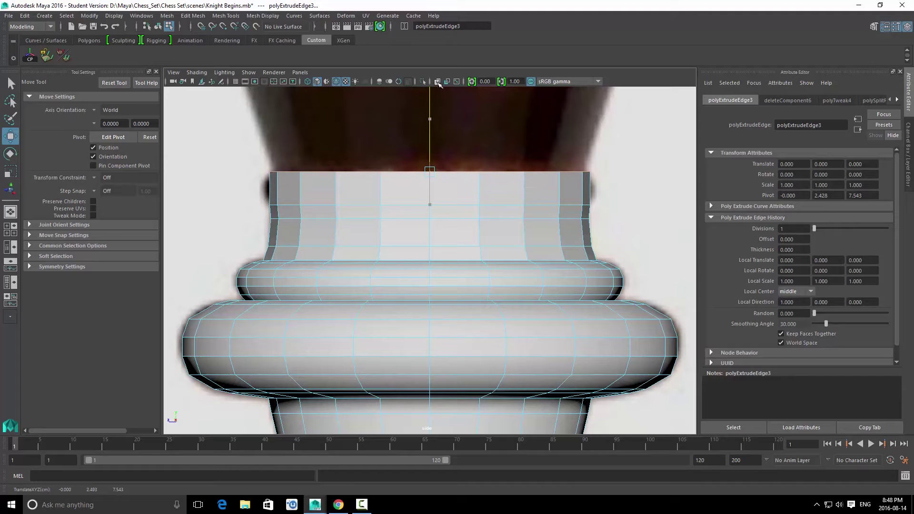
pyautogui.press('q')
# Step: Split the newly extruded neck band with edge loops, using the Multi split type with 4 divisions
pyautogui.click(431, 185)
pyautogui.keyDown('shift'); pyautogui.moveTo(430, 184); pyautogui.dragTo(386, 201, button='right'); pyautogui.keyUp('shift')
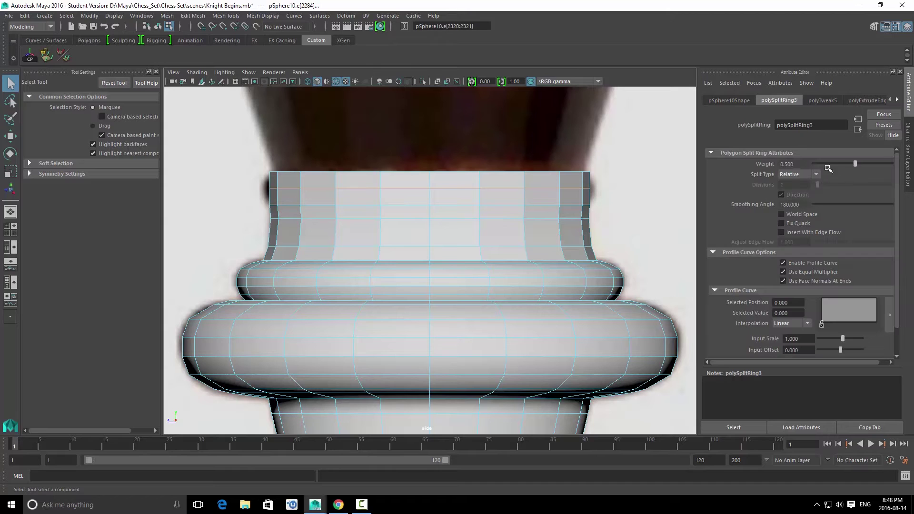
pyautogui.click(803, 175)
pyautogui.click(801, 204)
pyautogui.moveTo(820, 184); pyautogui.dragTo(827, 184)
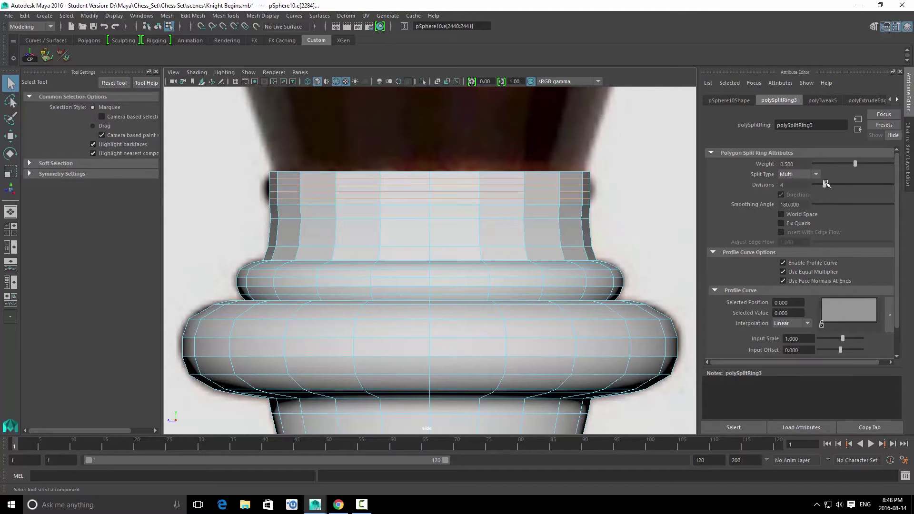
pyautogui.hotkey('ctrl', 'z')
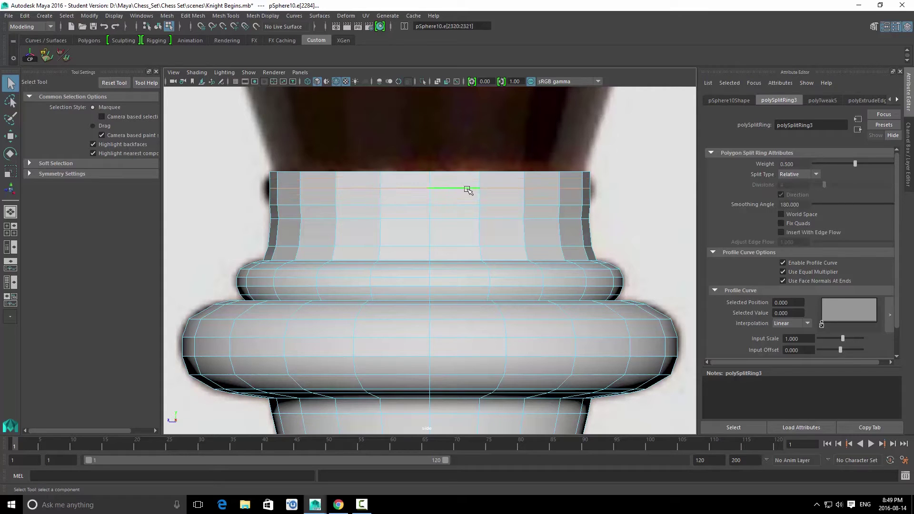
pyautogui.click(799, 174)
pyautogui.click(793, 200)
# Step: Scale the inserted edge loops outward to shape the band into a rounded bead matching the reference
pyautogui.doubleClick(572, 186)
pyautogui.press('r')
pyautogui.moveTo(431, 188); pyautogui.dragTo(436, 190)
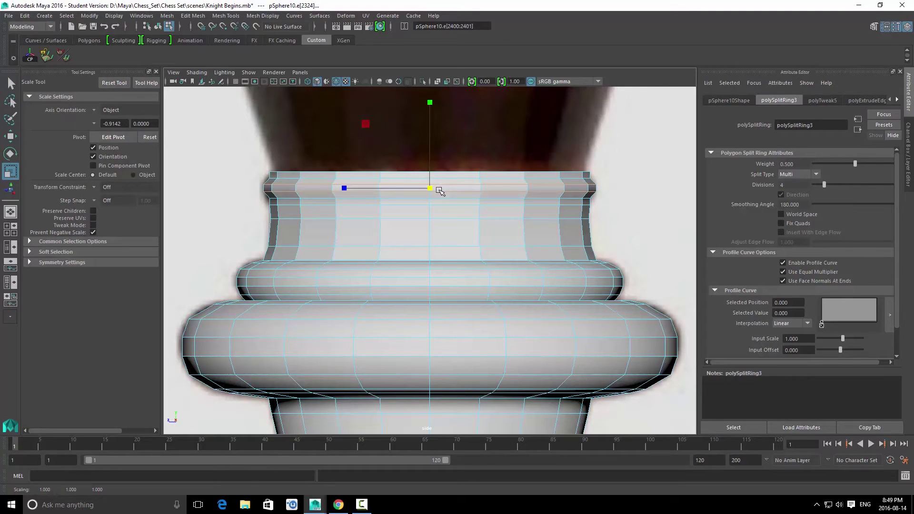
pyautogui.press('q')
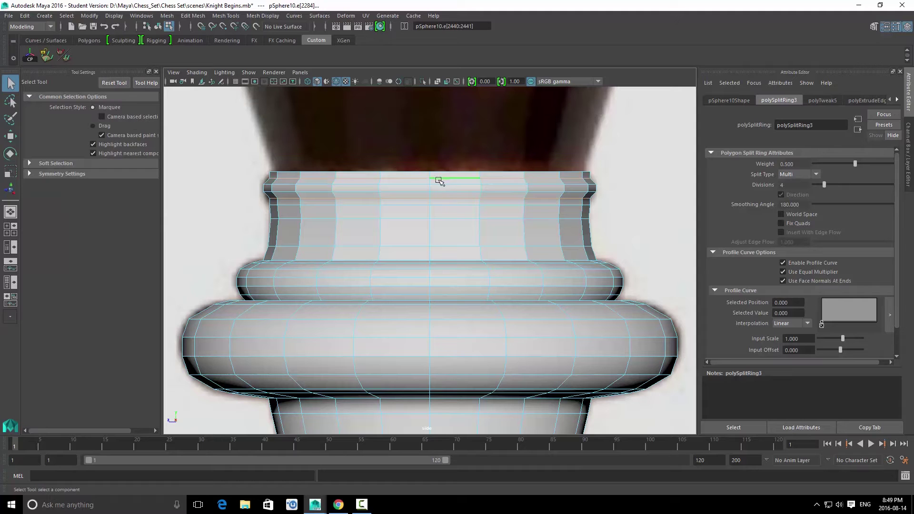
pyautogui.press('r')
pyautogui.moveTo(431, 103); pyautogui.dragTo(431, 102)
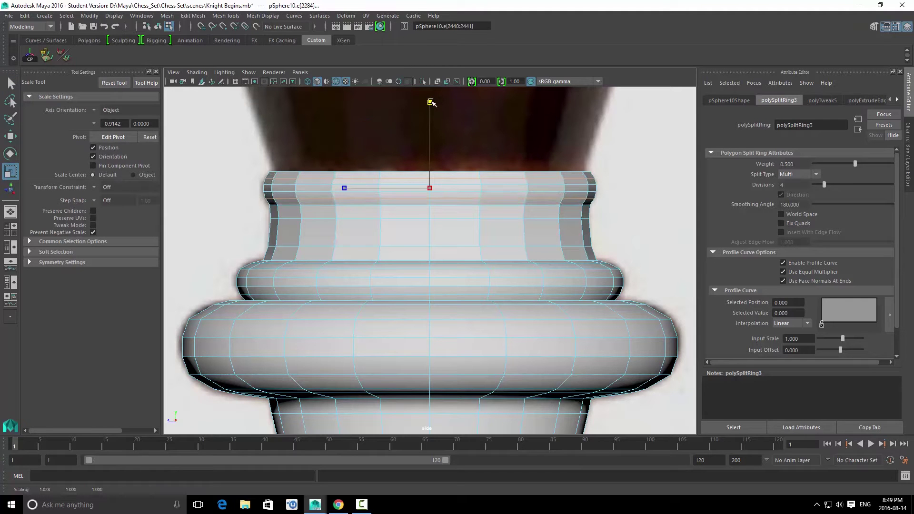
pyautogui.press('q')
# Step: Return to object selection and delete the history of the king's body mesh
pyautogui.moveTo(469, 223); pyautogui.dragTo(486, 207, button='right')
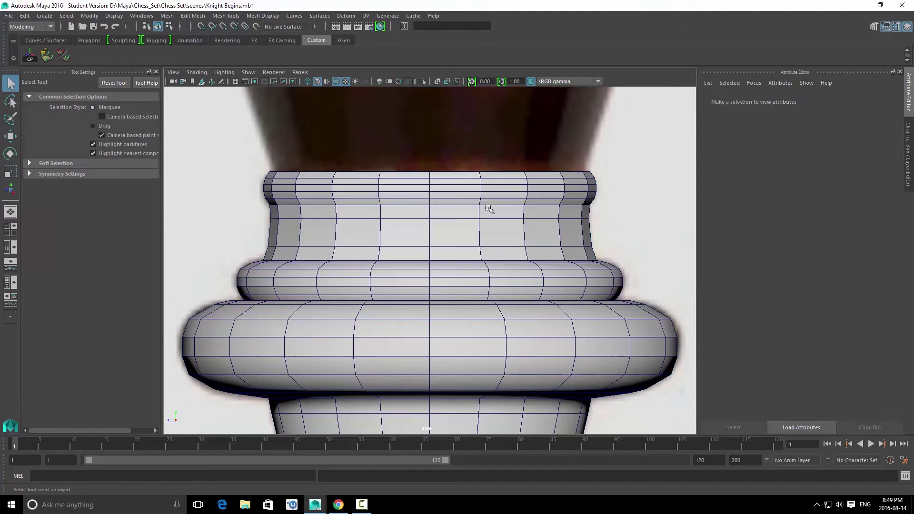
pyautogui.click(487, 202)
pyautogui.press('space')
pyautogui.moveTo(489, 192); pyautogui.dragTo(497, 162)
pyautogui.moveTo(545, 192)
pyautogui.keyDown('alt'); pyautogui.mouseDown()
pyautogui.moveTo(457, 187)
pyautogui.moveTo(539, 188)
pyautogui.mouseUp(); pyautogui.keyUp('alt')
pyautogui.hotkey('alt', 'shift', 'd')
pyautogui.scroll(-2, 457, 187)
# Step: Select the open border edge loop at the upper rim of the new bead
pyautogui.press('space')
pyautogui.moveTo(500, 189); pyautogui.dragTo(521, 185)
pyautogui.press('space')
pyautogui.keyDown('alt'); pyautogui.moveTo(464, 185); pyautogui.dragTo(446, 254, button='middle'); pyautogui.keyUp('alt')
pyautogui.moveTo(448, 268); pyautogui.dragTo(452, 217, button='right')
pyautogui.doubleClick(446, 232)
pyautogui.keyDown('alt'); pyautogui.moveTo(643, 238); pyautogui.dragTo(471, 210, button='right'); pyautogui.keyUp('alt')
pyautogui.keyDown('alt'); pyautogui.moveTo(471, 210); pyautogui.dragTo(469, 230, button='middle'); pyautogui.keyUp('alt')
pyautogui.keyDown('alt'); pyautogui.moveTo(469, 230); pyautogui.dragTo(848, 339, button='right'); pyautogui.keyUp('alt')
# Step: Extrude the bead's border loop up to about Y 3.05 and scale it outward to match the flared head's widest level
pyautogui.keyDown('shift'); pyautogui.moveTo(603, 280); pyautogui.dragTo(604, 310, button='right'); pyautogui.keyUp('shift')
pyautogui.keyDown('alt'); pyautogui.moveTo(479, 304); pyautogui.dragTo(482, 277, button='middle'); pyautogui.keyUp('alt')
pyautogui.keyDown('alt'); pyautogui.moveTo(483, 278); pyautogui.dragTo(572, 340, button='right'); pyautogui.keyUp('alt')
pyautogui.press('w')
pyautogui.moveTo(416, 241); pyautogui.dragTo(413, 105)
pyautogui.press('r')
pyautogui.moveTo(417, 191); pyautogui.dragTo(473, 193)
pyautogui.moveTo(480, 192); pyautogui.dragTo(477, 192)
# Step: Extrude the head's upper border loop to the base of the cross and scale it inward to the cross base's width
pyautogui.hotkey('ctrl', 'e')
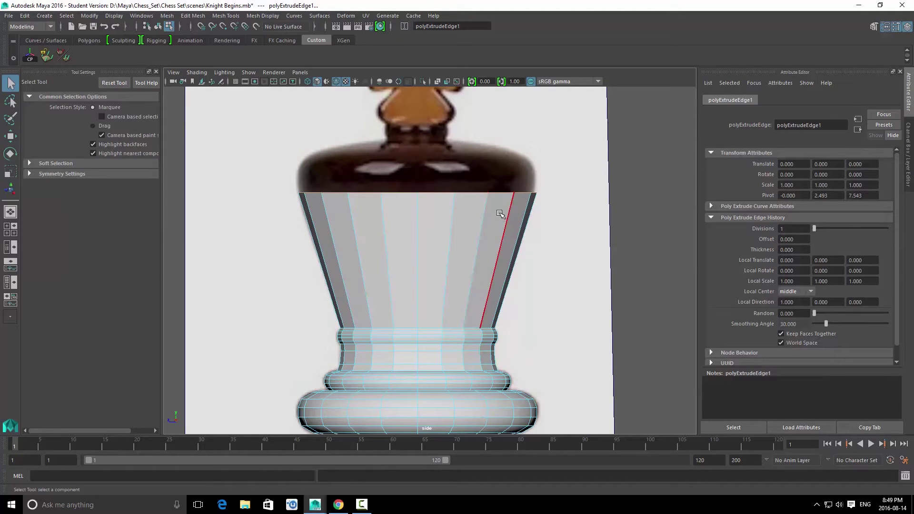
pyautogui.press('w')
pyautogui.moveTo(420, 102); pyautogui.dragTo(428, 51)
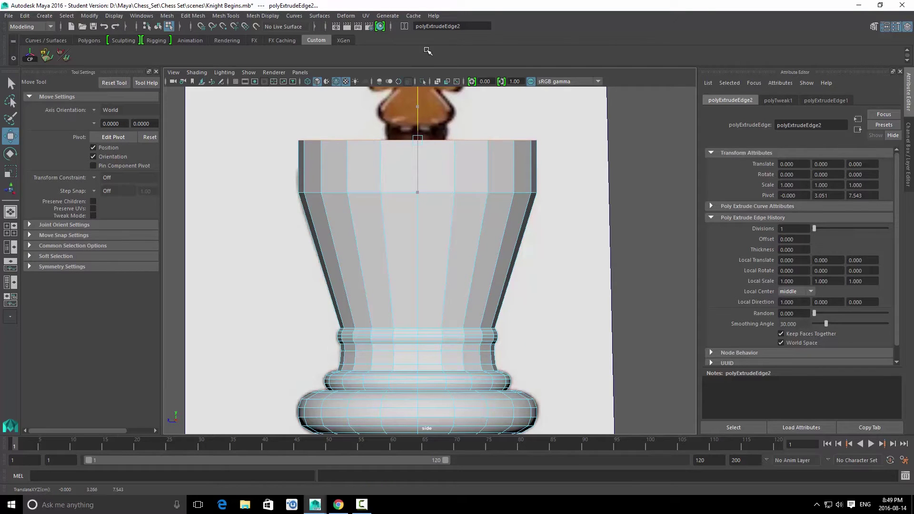
pyautogui.press('r')
pyautogui.moveTo(419, 142); pyautogui.dragTo(289, 146)
# Step: Insert an edge loop midway across the head's sloped cap, then scale it outward and raise it to the reference's shoulder
pyautogui.press('q')
pyautogui.click(452, 146)
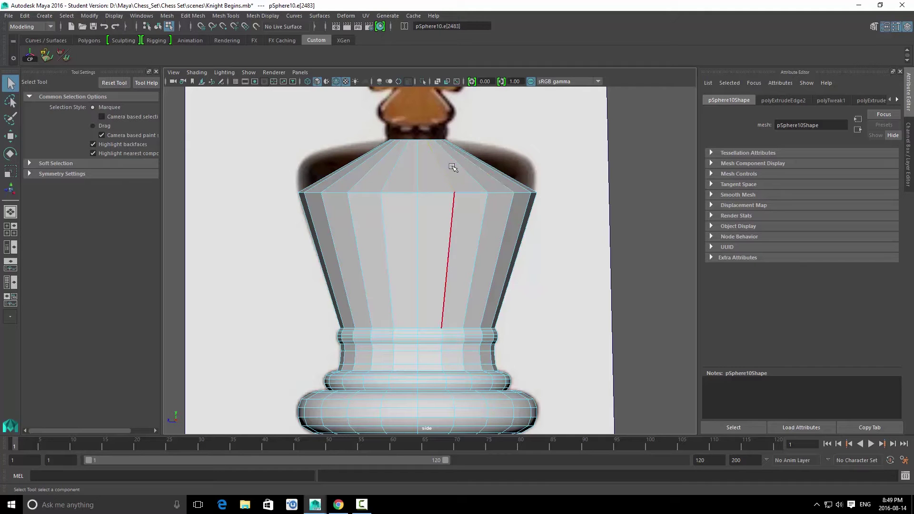
pyautogui.keyDown('ctrl'); pyautogui.rightClick(441, 148); pyautogui.keyUp('ctrl')
pyautogui.keyDown('ctrl'); pyautogui.moveTo(442, 148); pyautogui.dragTo(441, 174, button='right'); pyautogui.keyUp('ctrl')
pyautogui.press('w')
pyautogui.press('r')
pyautogui.keyDown('ctrl'); pyautogui.moveTo(418, 167); pyautogui.dragTo(480, 167); pyautogui.keyUp('ctrl')
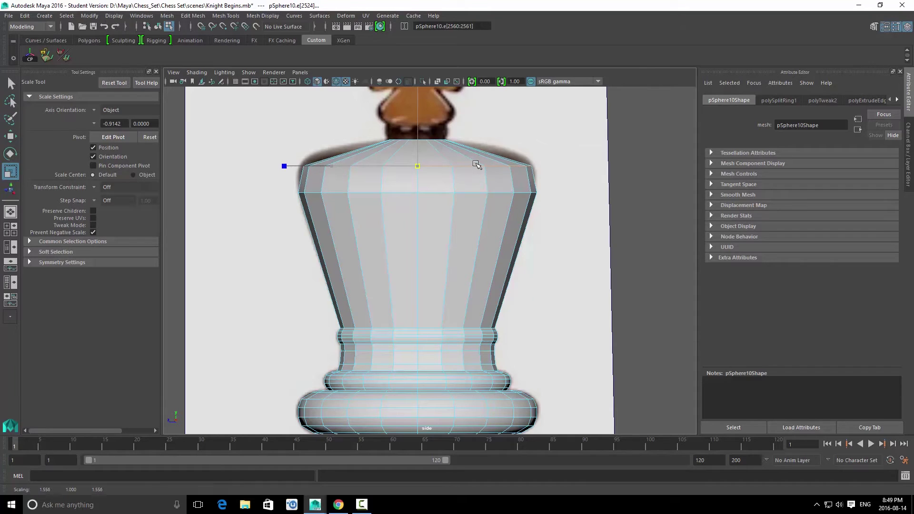
pyautogui.press('w')
pyautogui.moveTo(417, 105); pyautogui.dragTo(418, 94)
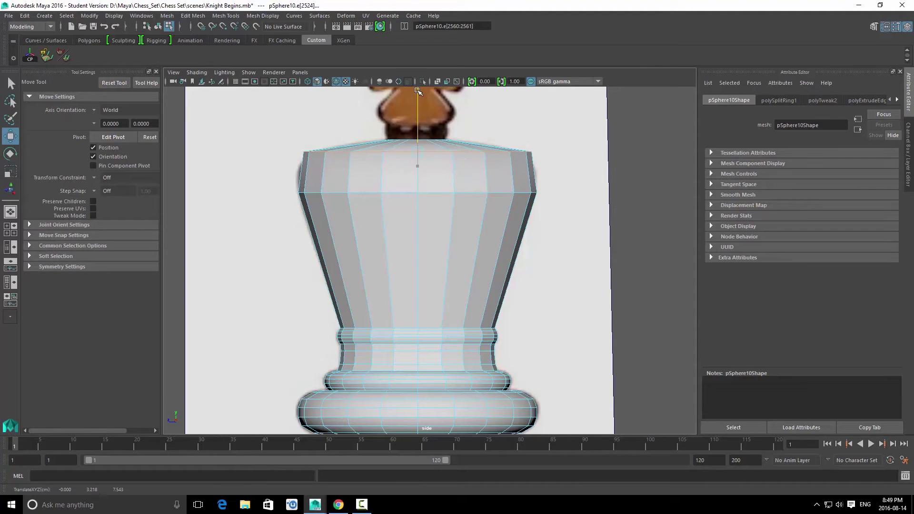
# Step: Bevel the head's shoulder edge loop with a fraction of 1 and 4 segments
pyautogui.press('q')
pyautogui.hotkey('ctrl', 'b')
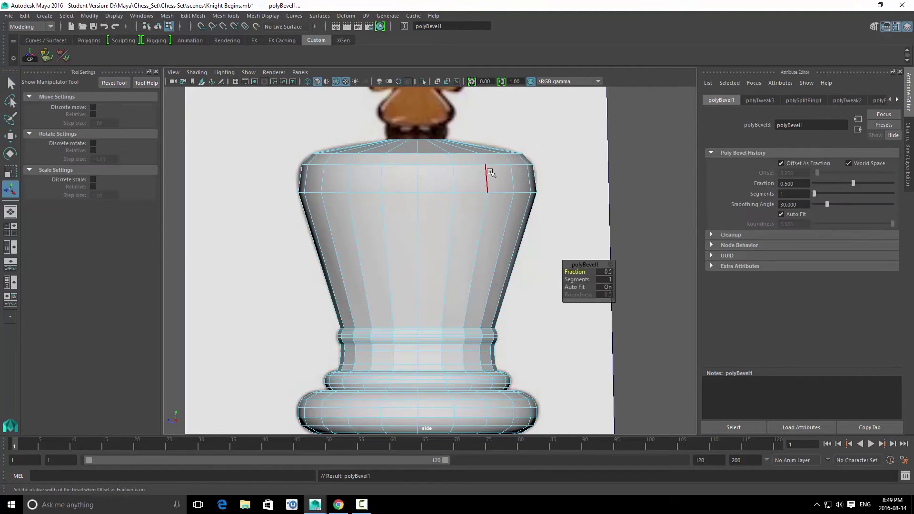
pyautogui.moveTo(578, 274); pyautogui.dragTo(708, 295)
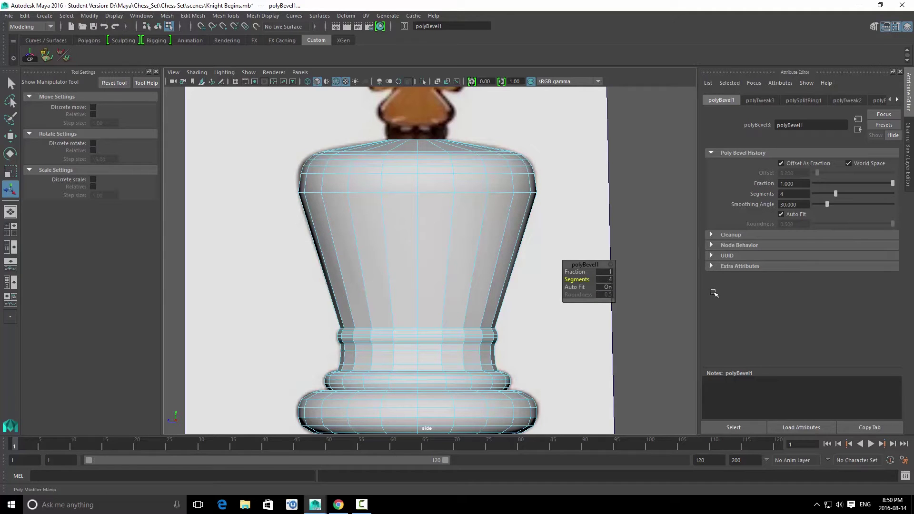
pyautogui.press('q')
# Step: Scale the upper edge loops of the head's beveled shoulder outward by about 1.035 and return to object selection
pyautogui.click(431, 176)
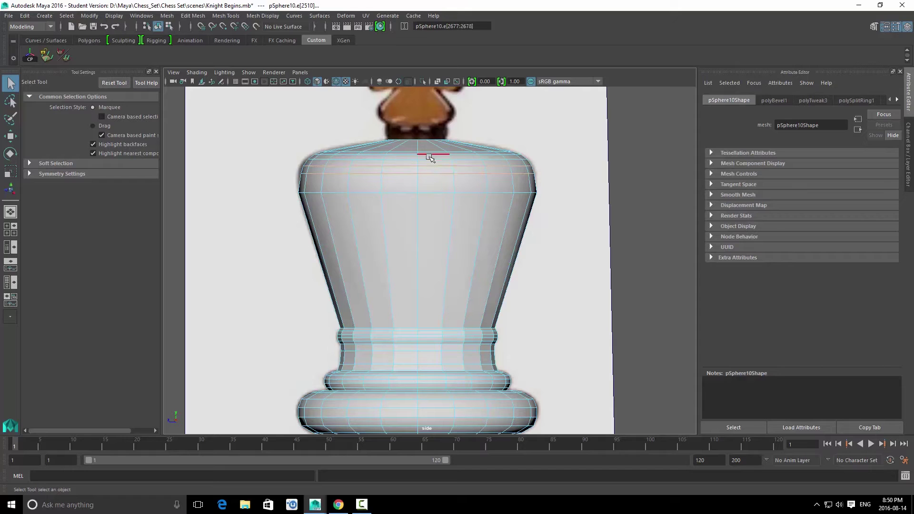
pyautogui.press('r')
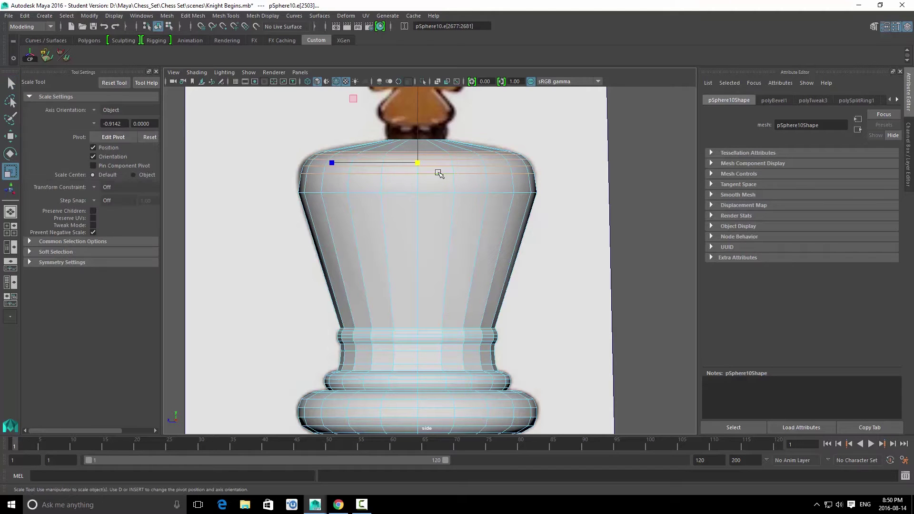
pyautogui.moveTo(421, 163); pyautogui.dragTo(428, 165)
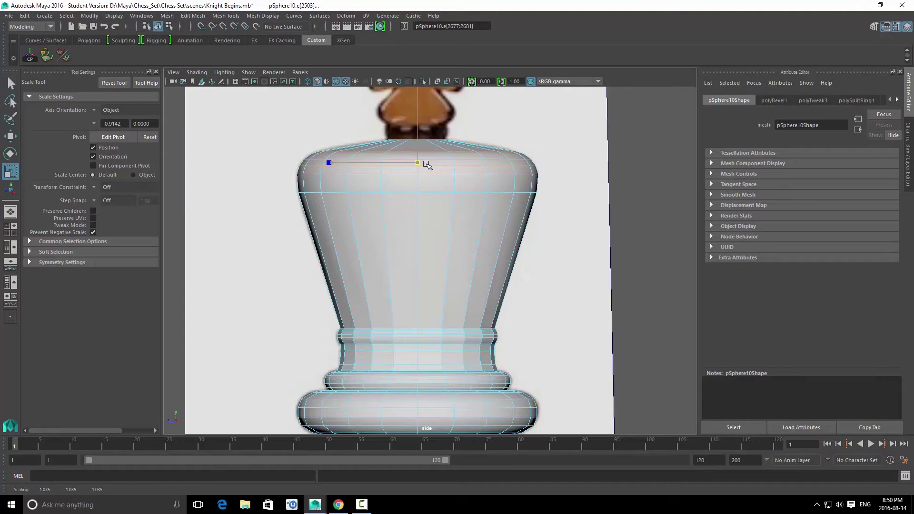
pyautogui.press('q')
pyautogui.press('F8')
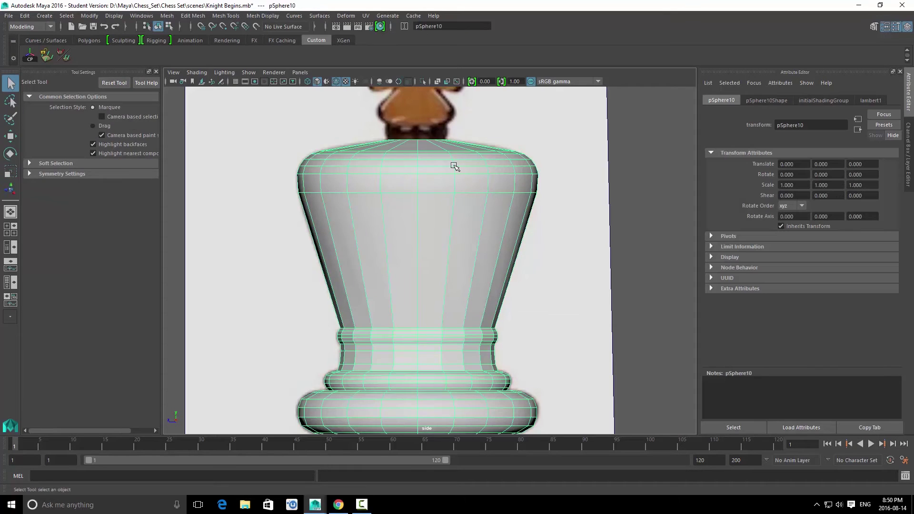
# Step: Inspect the rounded head and its open top in the perspective view beside the king reference image
pyautogui.keyDown('alt'); pyautogui.moveTo(453, 138); pyautogui.dragTo(456, 176, button='middle'); pyautogui.keyUp('alt')
pyautogui.press('space')
pyautogui.moveTo(456, 177); pyautogui.dragTo(456, 155)
pyautogui.scroll(-4, 442, 213)
pyautogui.keyDown('alt'); pyautogui.moveTo(443, 214); pyautogui.dragTo(464, 274); pyautogui.keyUp('alt')
pyautogui.scroll(-8, 339, 215)
pyautogui.scroll(2, 530, 274)
pyautogui.keyDown('alt'); pyautogui.moveTo(434, 210); pyautogui.dragTo(422, 198); pyautogui.keyUp('alt')
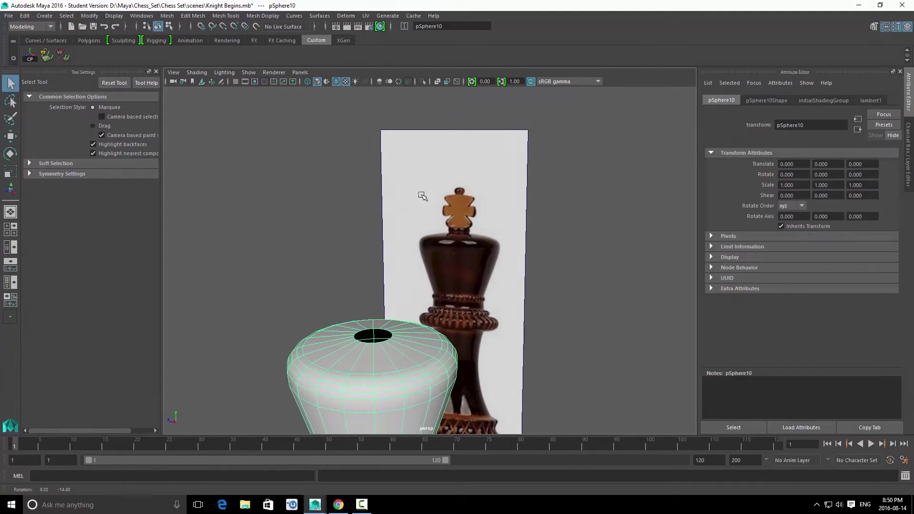
pyautogui.scroll(-8, 500, 259)
pyautogui.keyDown('alt'); pyautogui.moveTo(523, 288); pyautogui.dragTo(421, 270); pyautogui.keyUp('alt')
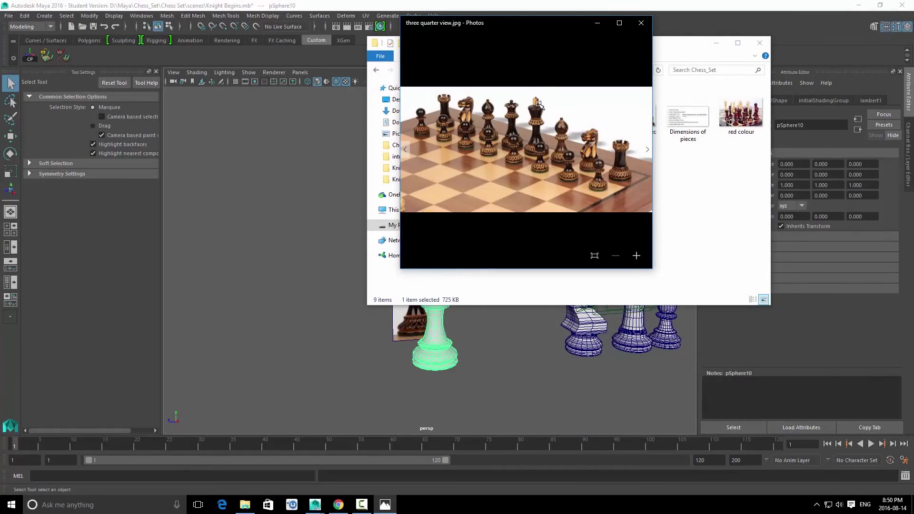
# Step: In the three quarter view.jpg photo, examine the king's head and cross in close-up and move the photo window aside
pyautogui.moveTo(569, 25); pyautogui.dragTo(544, 112)
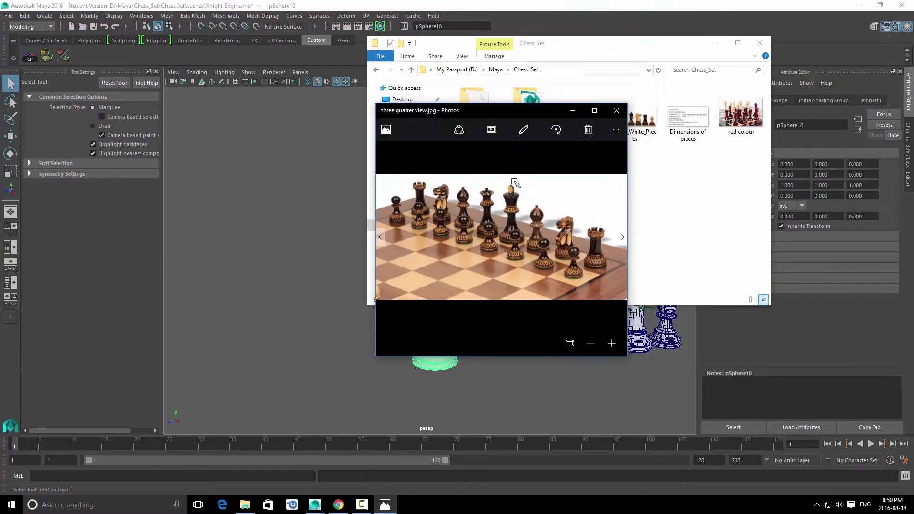
pyautogui.rightClick(508, 204)
pyautogui.click(510, 201)
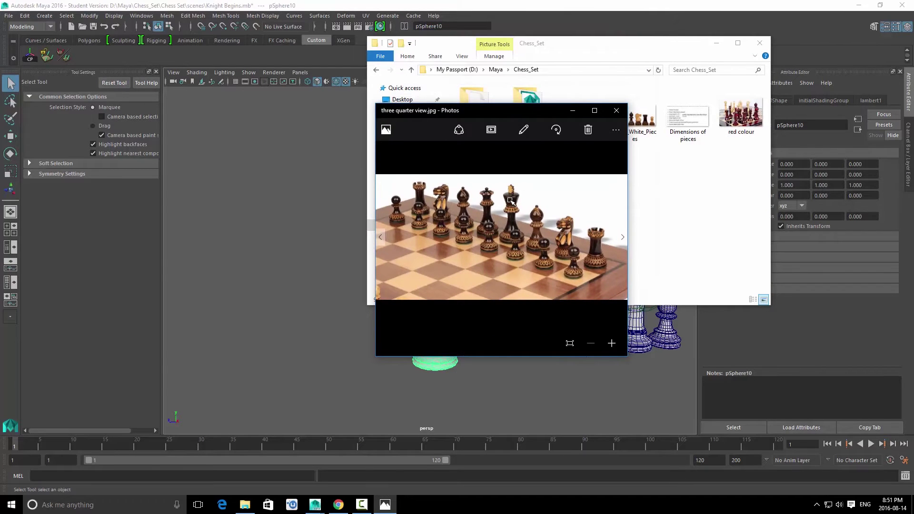
pyautogui.click(612, 344)
pyautogui.click(612, 343)
pyautogui.click(612, 343)
pyautogui.click(613, 344)
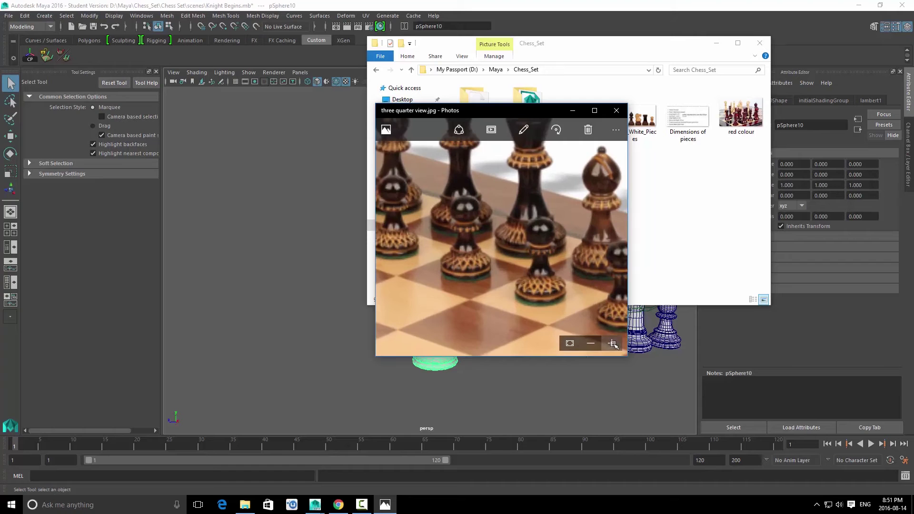
pyautogui.moveTo(554, 182); pyautogui.dragTo(499, 261)
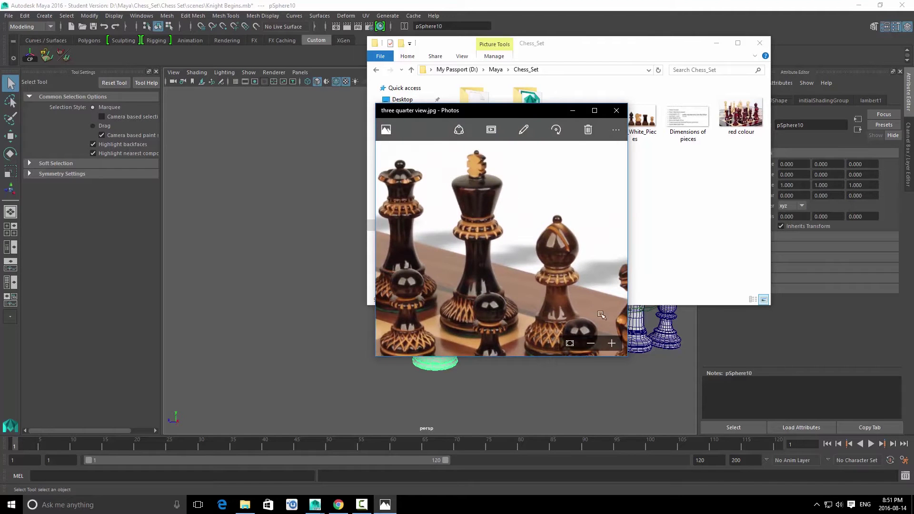
pyautogui.click(612, 344)
pyautogui.click(612, 344)
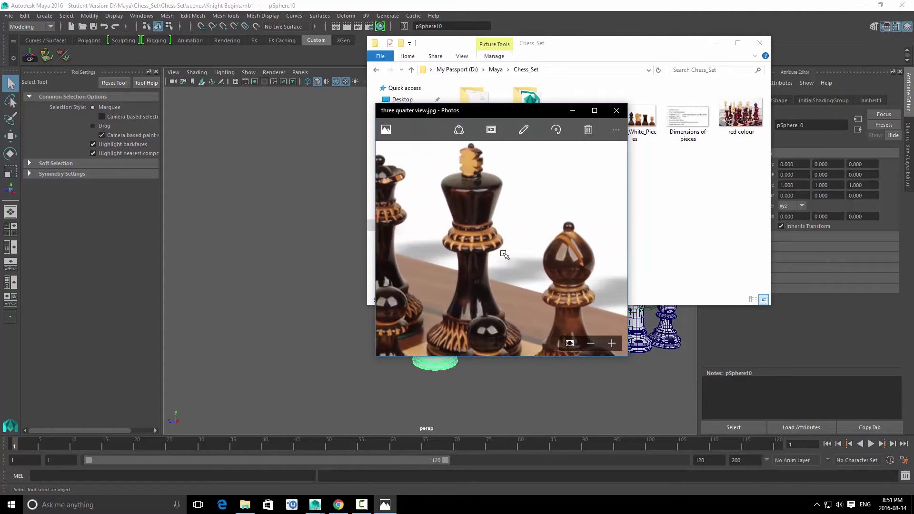
pyautogui.click(612, 344)
pyautogui.click(612, 344)
pyautogui.click(612, 344)
pyautogui.moveTo(540, 278); pyautogui.dragTo(547, 229)
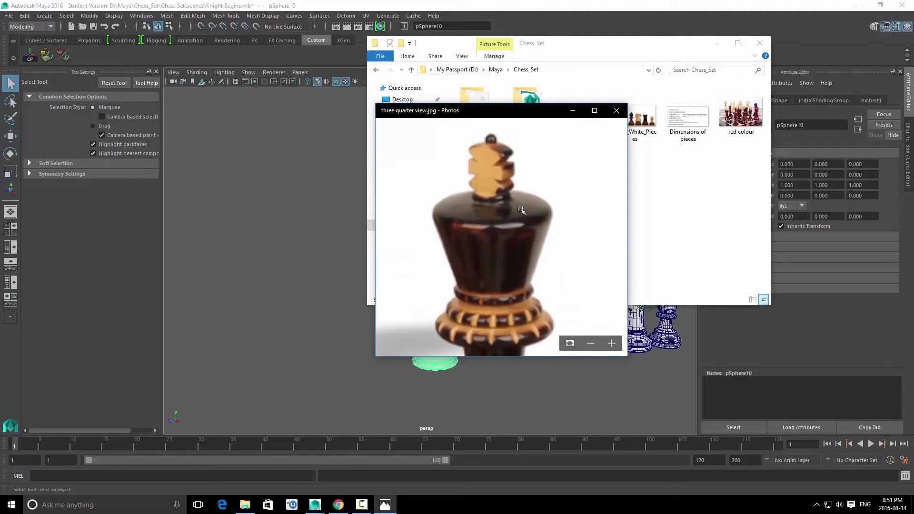
pyautogui.moveTo(546, 220); pyautogui.dragTo(558, 237)
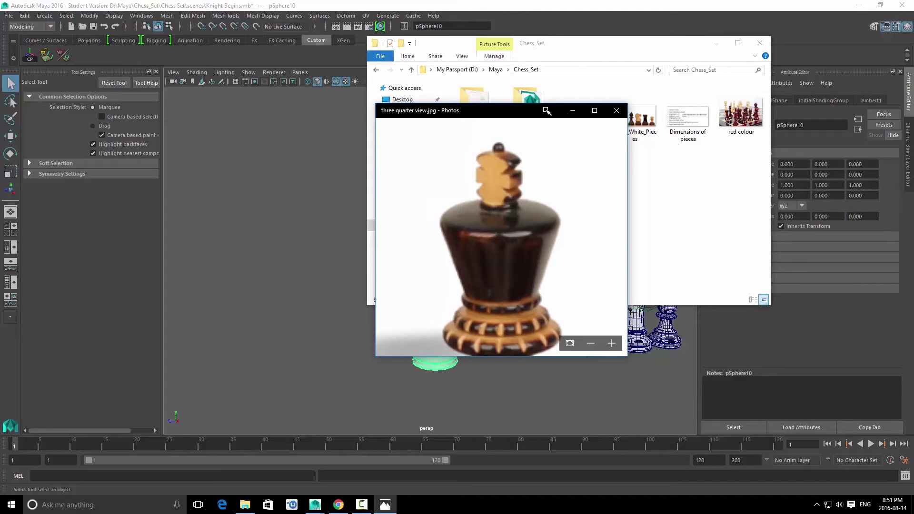
pyautogui.moveTo(548, 111); pyautogui.dragTo(795, 109)
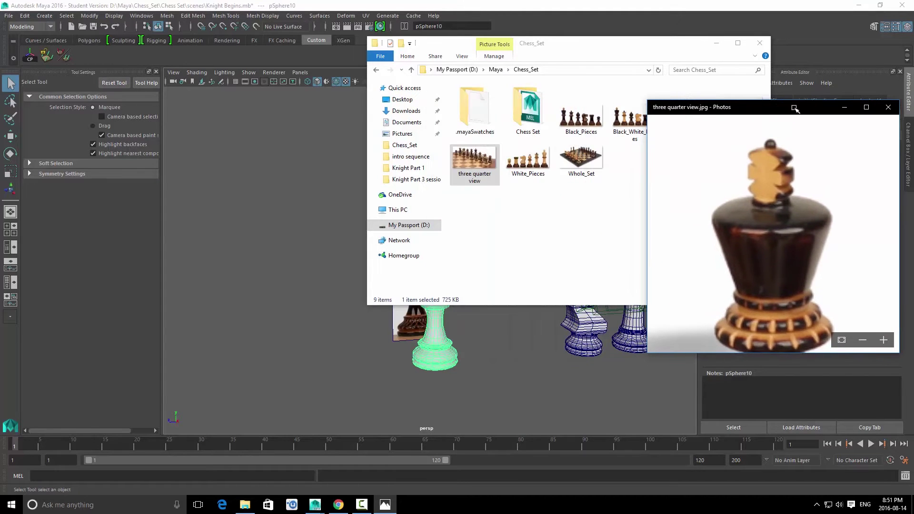
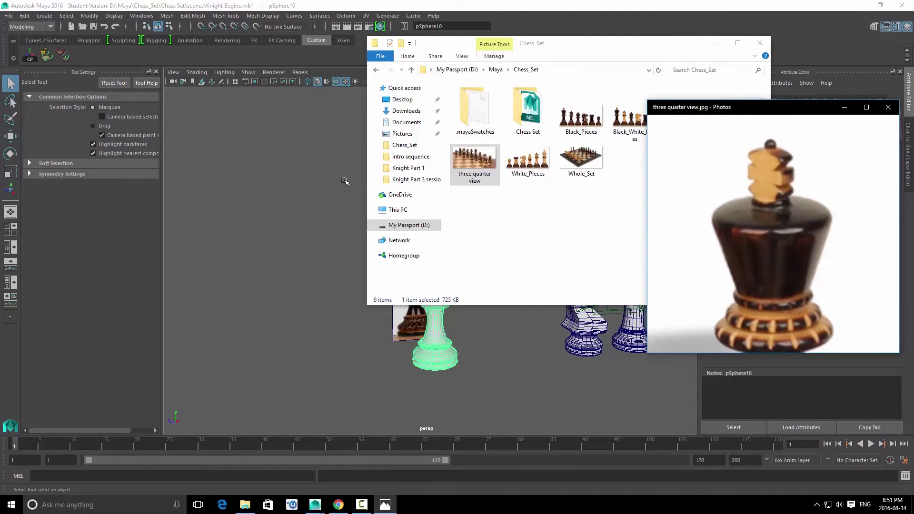
# Step: Switch back to Maya, frame the king model in front of its reference image and save the scene
pyautogui.click(346, 184)
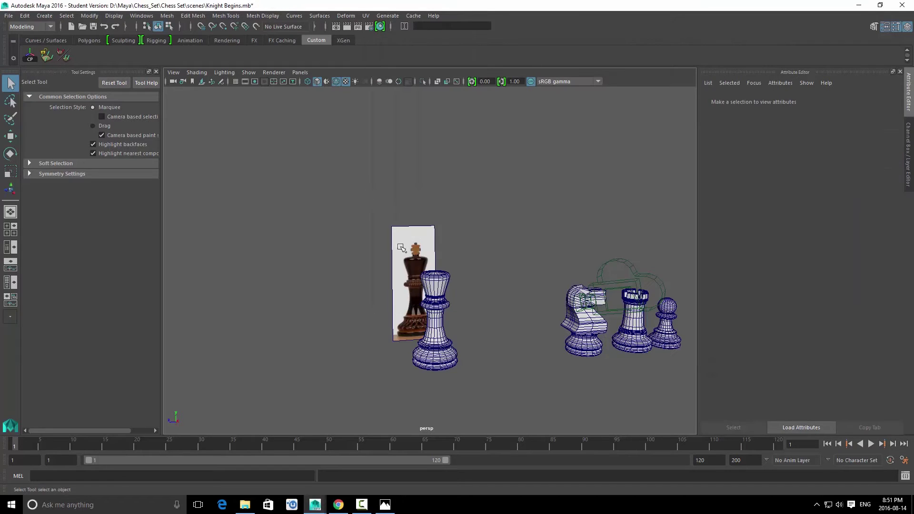
pyautogui.keyDown('alt'); pyautogui.moveTo(389, 229); pyautogui.dragTo(387, 270); pyautogui.keyUp('alt')
pyautogui.click(435, 294)
pyautogui.keyDown('alt'); pyautogui.moveTo(440, 297); pyautogui.dragTo(535, 244, button='right'); pyautogui.keyUp('alt')
pyautogui.click(535, 245)
pyautogui.keyDown('alt'); pyautogui.moveTo(572, 260); pyautogui.dragTo(566, 251); pyautogui.keyUp('alt')
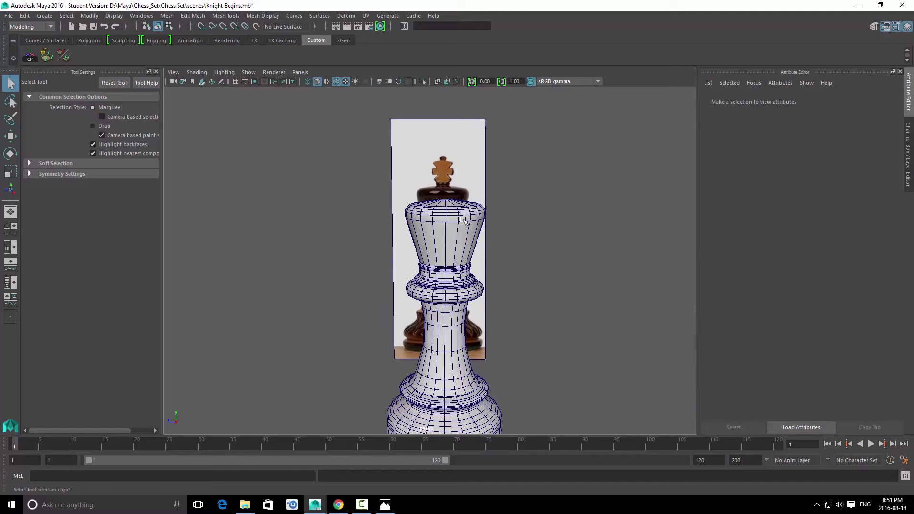
pyautogui.hotkey('ctrl', 's')
pyautogui.click(436, 261)
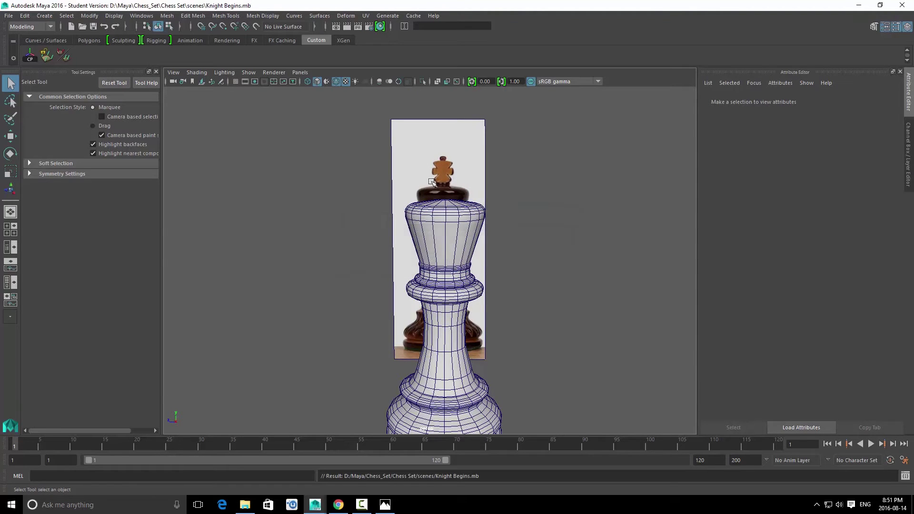
# Step: Examine the whole king model and the opening on top of its head against the reference image
pyautogui.scroll(-3, 384, 184)
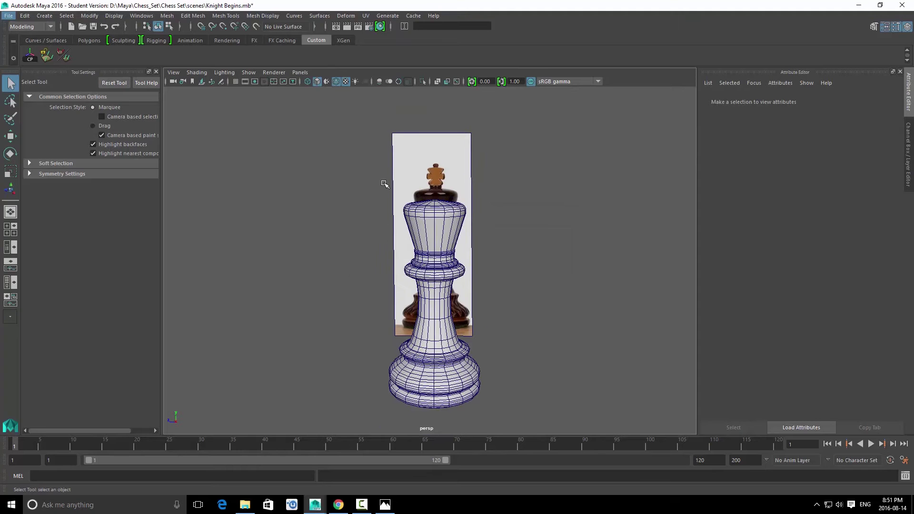
pyautogui.keyDown('alt'); pyautogui.moveTo(543, 156); pyautogui.dragTo(350, 159); pyautogui.keyUp('alt')
pyautogui.keyDown('alt'); pyautogui.moveTo(407, 187); pyautogui.dragTo(534, 222); pyautogui.keyUp('alt')
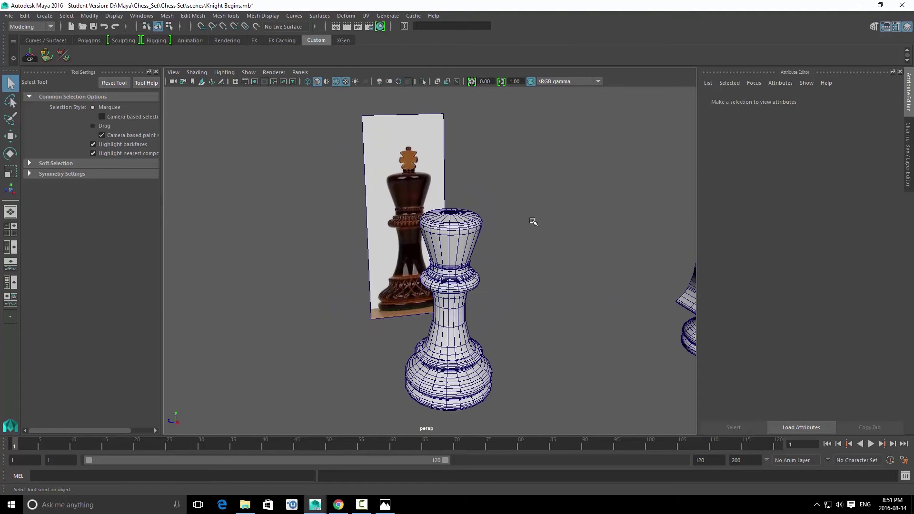
pyautogui.click(359, 504)
pyautogui.click(358, 505)
pyautogui.keyDown('alt'); pyautogui.moveTo(584, 282); pyautogui.dragTo(497, 253); pyautogui.keyUp('alt')
pyautogui.keyDown('alt'); pyautogui.moveTo(482, 205); pyautogui.dragTo(485, 253, button='middle'); pyautogui.keyUp('alt')
pyautogui.keyDown('alt'); pyautogui.moveTo(485, 253); pyautogui.dragTo(490, 260); pyautogui.keyUp('alt')
pyautogui.keyDown('alt'); pyautogui.moveTo(490, 260); pyautogui.dragTo(498, 276, button='right'); pyautogui.keyUp('alt')
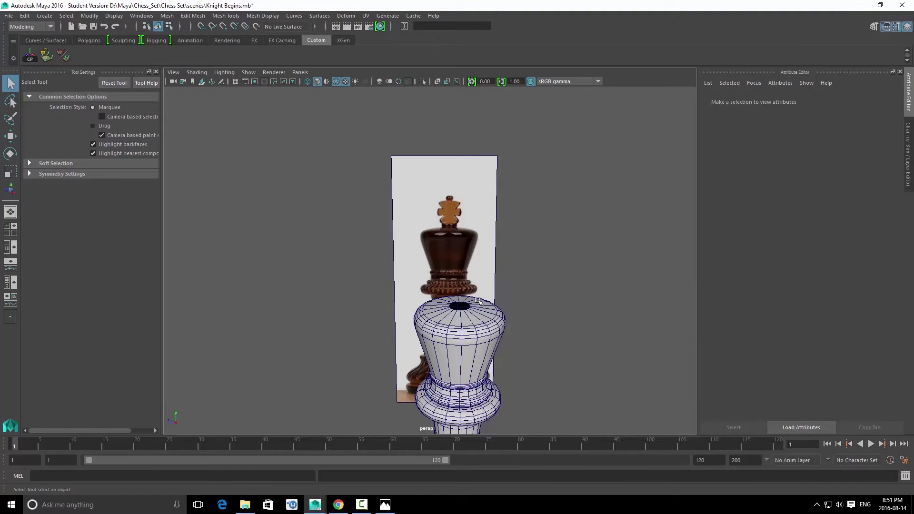
pyautogui.moveTo(497, 319)
pyautogui.keyDown('alt'); pyautogui.mouseDown(button='right')
pyautogui.moveTo(504, 356)
pyautogui.moveTo(496, 309)
pyautogui.mouseUp(button='right'); pyautogui.keyUp('alt')
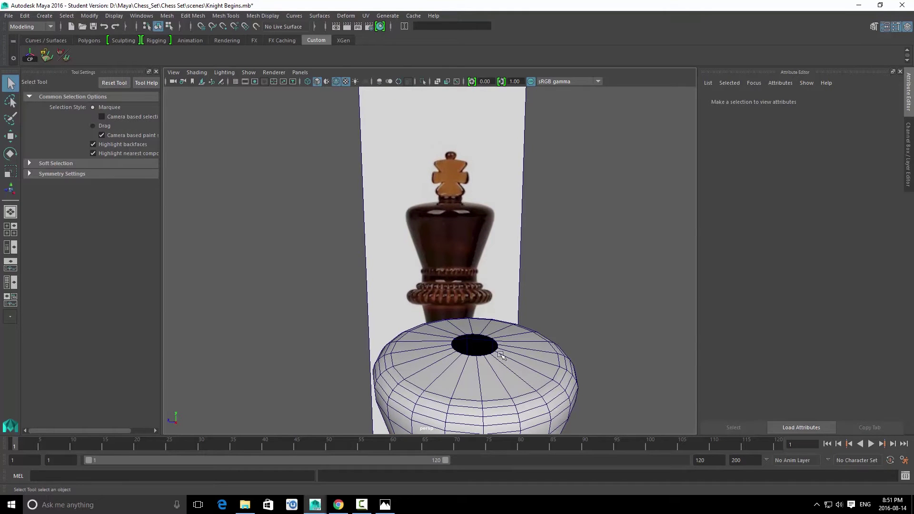
# Step: Extrude the border edge loop around the head's opening straight up to the underside of the cross, at about Y 3.34
pyautogui.moveTo(501, 354); pyautogui.dragTo(501, 268, button='right')
pyautogui.doubleClick(480, 356)
pyautogui.press('w')
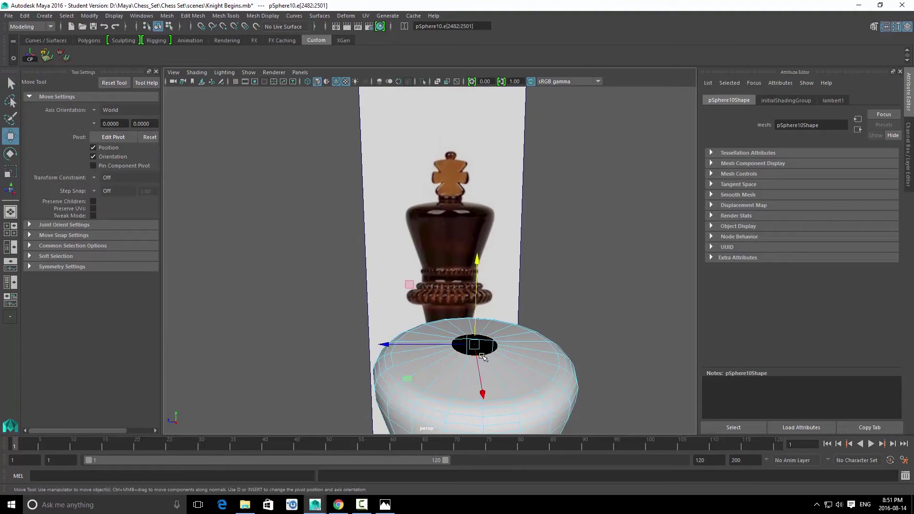
pyautogui.press('f')
pyautogui.press('space')
pyautogui.click(453, 230)
pyautogui.click(491, 241)
pyautogui.click(522, 230)
pyautogui.press('space')
pyautogui.moveTo(476, 242); pyautogui.dragTo(502, 244)
pyautogui.press('f')
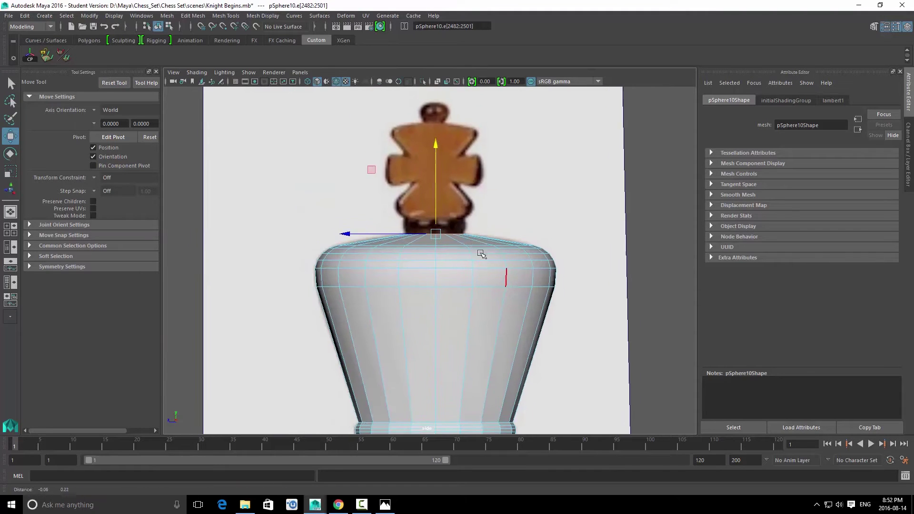
pyautogui.keyDown('shift'); pyautogui.moveTo(483, 240); pyautogui.dragTo(487, 256, button='right'); pyautogui.keyUp('shift')
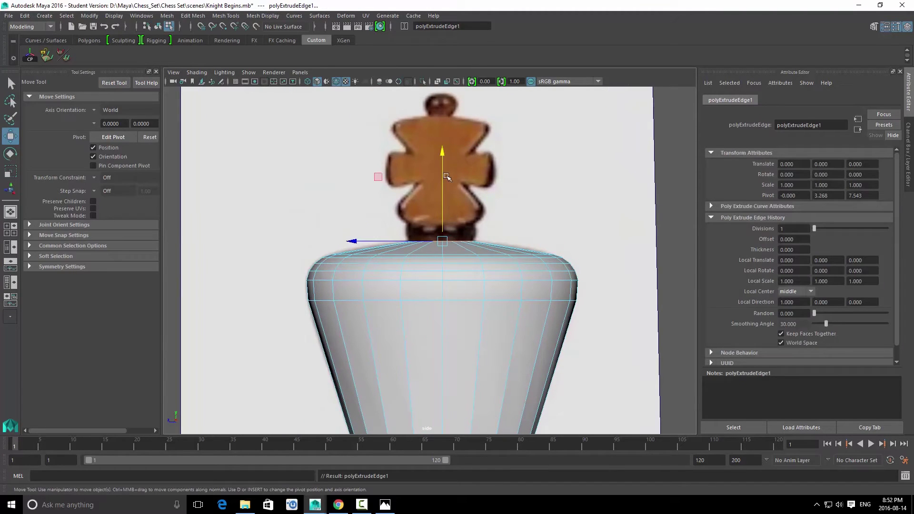
pyautogui.moveTo(443, 151); pyautogui.dragTo(442, 133)
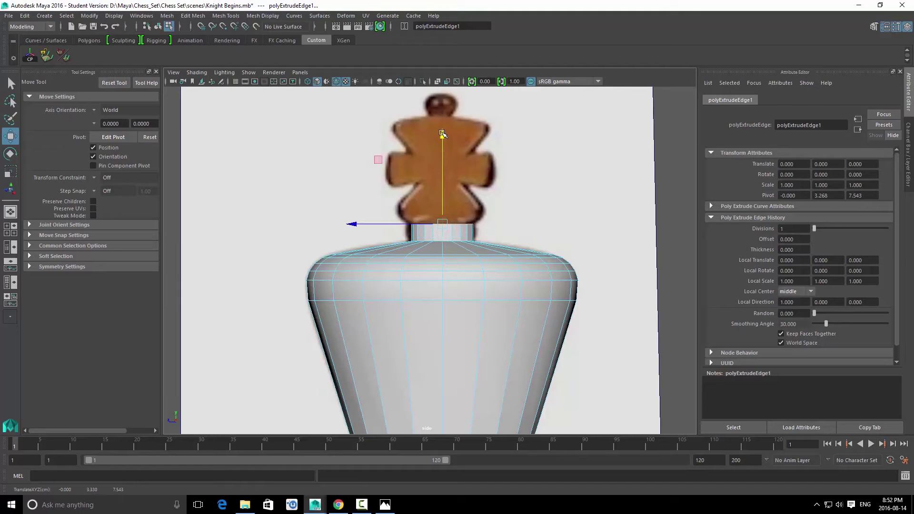
# Step: Insert edge loops around the new collar below the cross, using the Multi split type with 3 divisions
pyautogui.keyDown('alt'); pyautogui.moveTo(451, 213); pyautogui.dragTo(532, 266, button='right'); pyautogui.keyUp('alt')
pyautogui.press('q')
pyautogui.moveTo(459, 230)
pyautogui.mouseDown(button='right')
pyautogui.moveTo(454, 200)
pyautogui.moveTo(475, 237)
pyautogui.mouseUp(button='right')
pyautogui.click(458, 225)
pyautogui.click(774, 99)
pyautogui.click(805, 175)
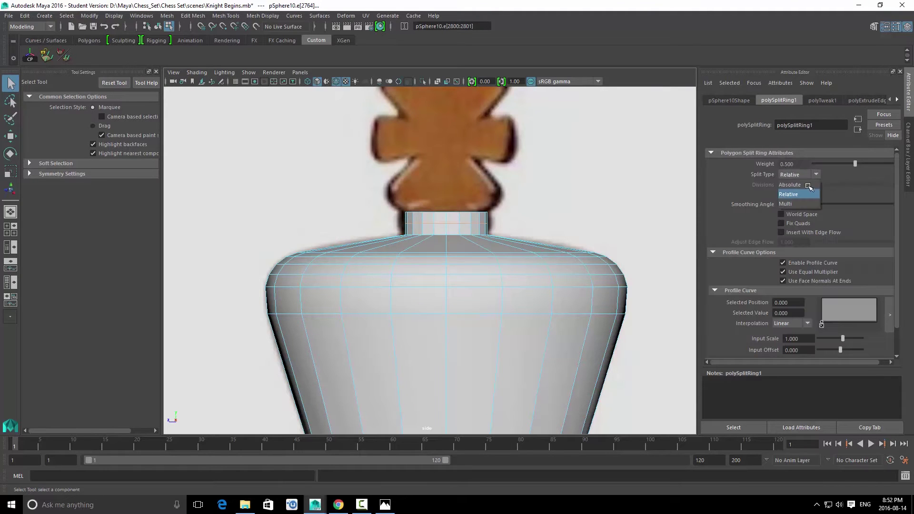
pyautogui.click(804, 203)
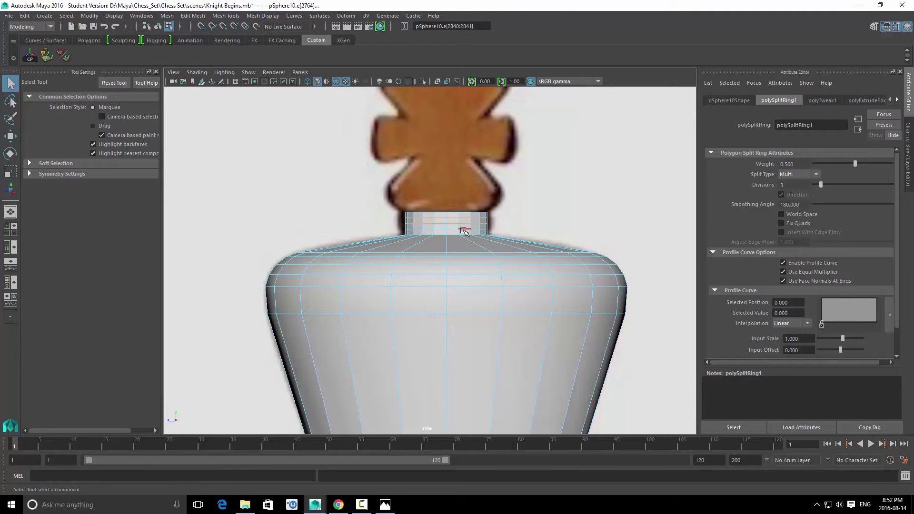
# Step: Scale the collar's inserted edge loops outward by about 1.13 to give it the reference's rounded profile
pyautogui.press('r')
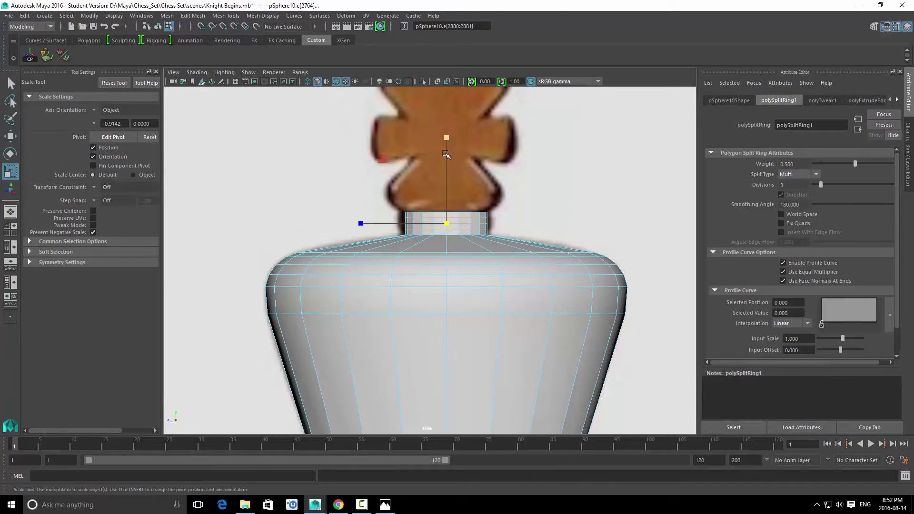
pyautogui.moveTo(447, 224); pyautogui.dragTo(455, 225)
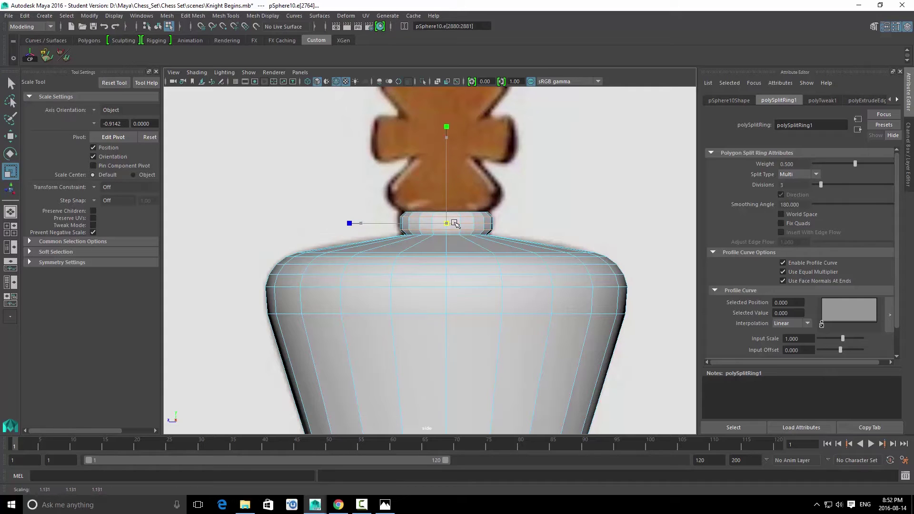
pyautogui.press('q')
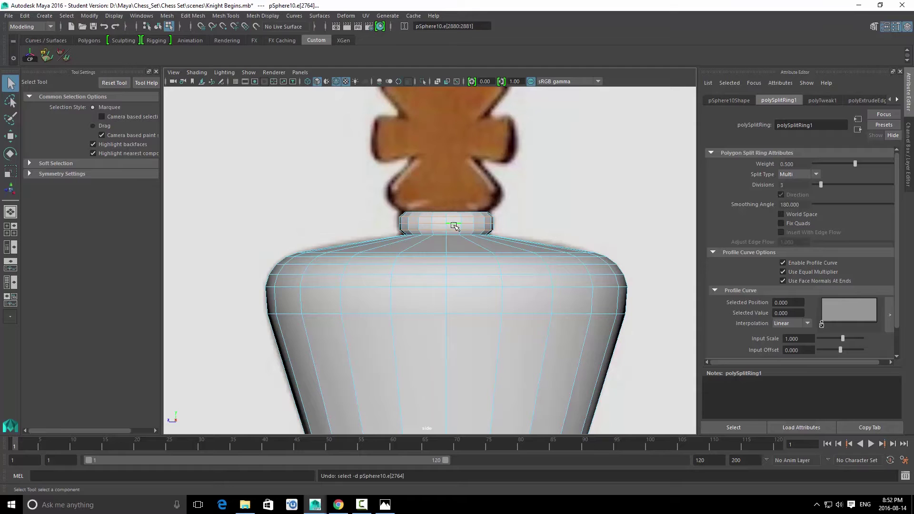
pyautogui.click(437, 224)
pyautogui.press('r')
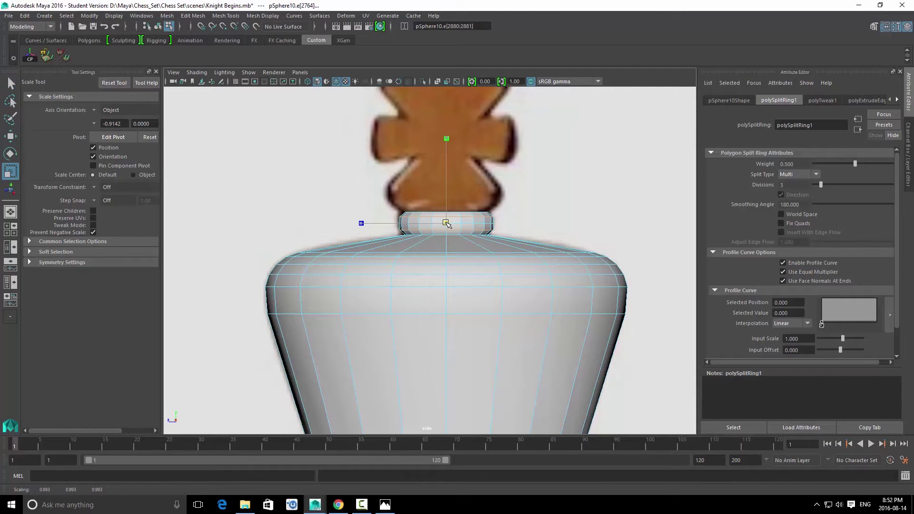
pyautogui.press('q')
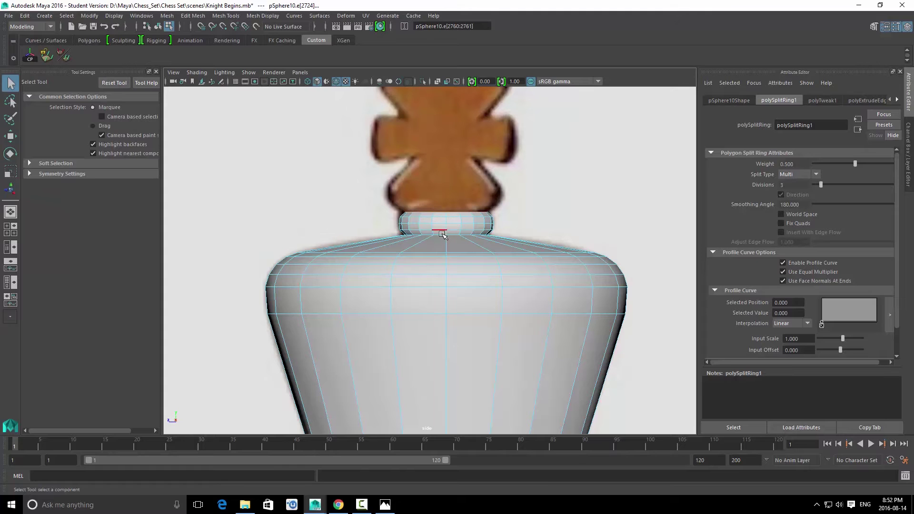
# Step: Scale the collar's lower and upper border loops slightly by about 1.056, and switch to vertex selection
pyautogui.doubleClick(442, 235)
pyautogui.press('r')
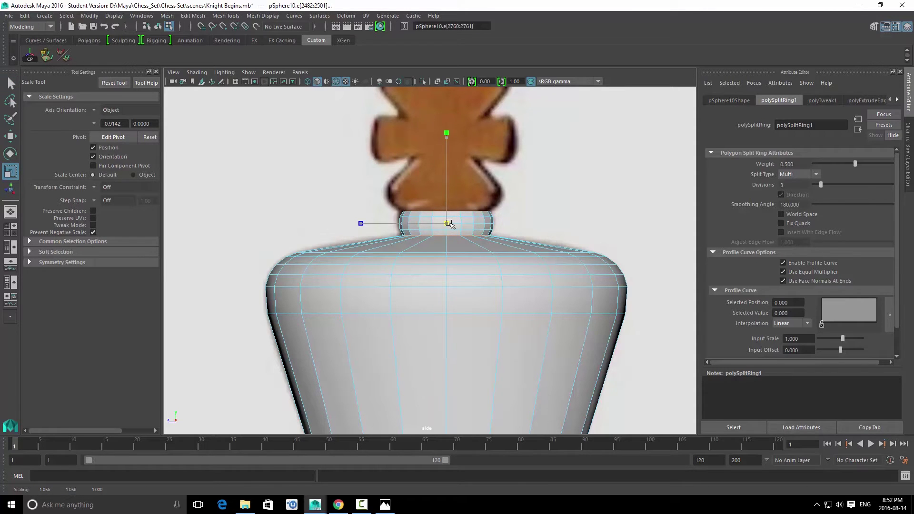
pyautogui.press('q')
pyautogui.moveTo(450, 223); pyautogui.dragTo(483, 191, button='right')
pyautogui.click(449, 221)
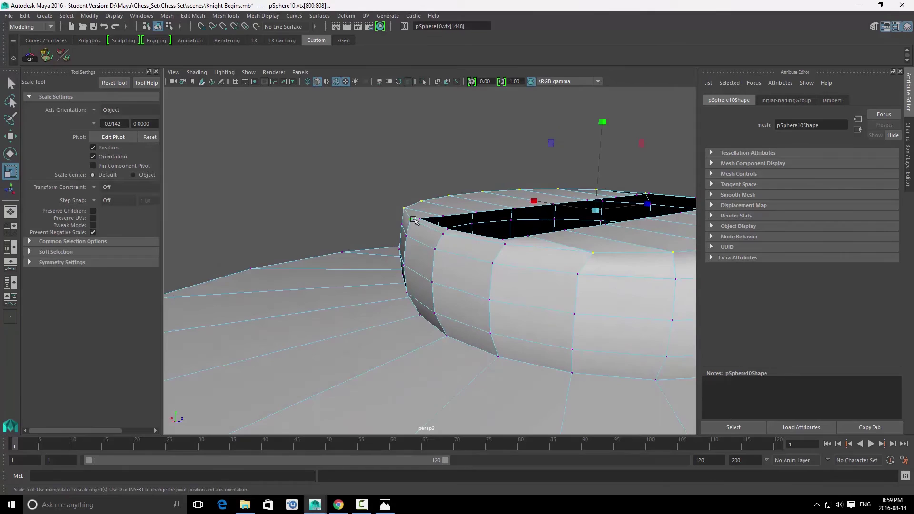
# Step: Reduce the vertex selection on the collar's upper rim to the four vertices one out from the opening's corners
pyautogui.keyDown('ctrl'); pyautogui.click(413, 219); pyautogui.keyUp('ctrl')
pyautogui.keyDown('alt'); pyautogui.moveTo(430, 232); pyautogui.dragTo(455, 340); pyautogui.keyUp('alt')
pyautogui.press('f')
pyautogui.keyDown('ctrl'); pyautogui.click(589, 307); pyautogui.keyUp('ctrl')
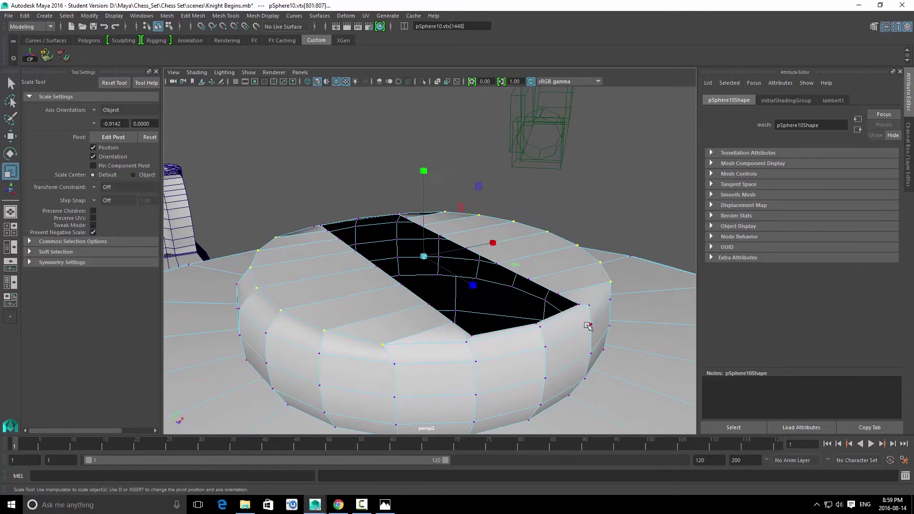
pyautogui.keyDown('alt'); pyautogui.moveTo(586, 323); pyautogui.dragTo(514, 296); pyautogui.keyUp('alt')
pyautogui.moveTo(434, 261); pyautogui.dragTo(611, 300)
pyautogui.keyDown('alt'); pyautogui.moveTo(456, 272); pyautogui.dragTo(486, 269); pyautogui.keyUp('alt')
pyautogui.keyDown('ctrl'); pyautogui.moveTo(404, 223); pyautogui.dragTo(475, 302); pyautogui.keyUp('ctrl')
pyautogui.keyDown('alt'); pyautogui.moveTo(604, 304); pyautogui.dragTo(512, 272); pyautogui.keyUp('alt')
pyautogui.keyDown('alt'); pyautogui.moveTo(634, 271); pyautogui.dragTo(589, 266); pyautogui.keyUp('alt')
# Step: Enlarge the scale manipulator and scale these four rim vertices along X to even out the collar's round outline
pyautogui.press('=')
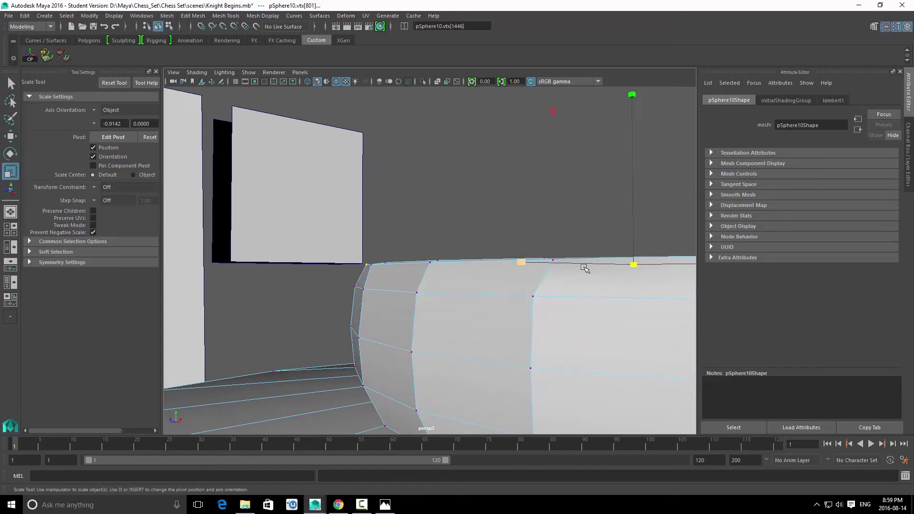
pyautogui.press('=')
pyautogui.keyDown('alt'); pyautogui.moveTo(339, 258); pyautogui.dragTo(444, 318); pyautogui.keyUp('alt')
pyautogui.keyDown('alt'); pyautogui.moveTo(453, 318); pyautogui.dragTo(529, 302); pyautogui.keyUp('alt')
pyautogui.press('f')
pyautogui.keyDown('alt'); pyautogui.moveTo(626, 264); pyautogui.dragTo(423, 298, button='middle'); pyautogui.keyUp('alt')
pyautogui.keyDown('alt'); pyautogui.moveTo(599, 273); pyautogui.dragTo(597, 270); pyautogui.keyUp('alt')
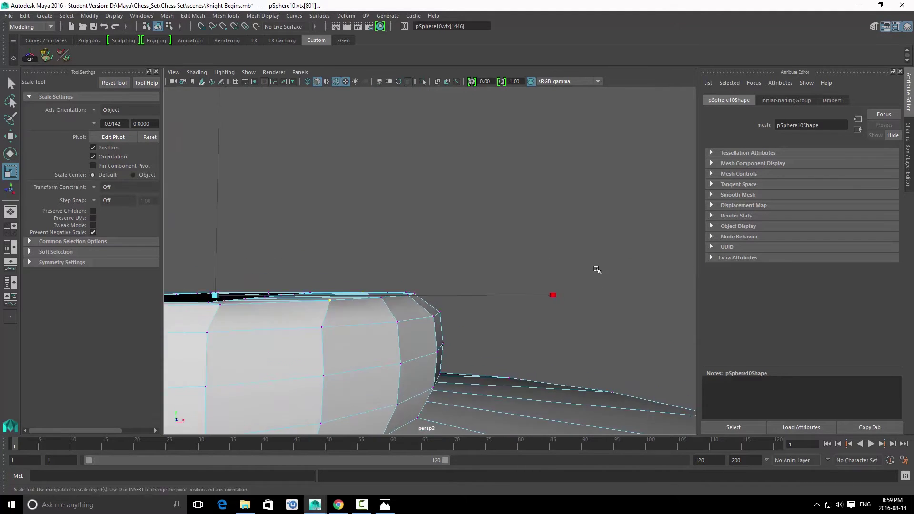
pyautogui.moveTo(549, 296); pyautogui.dragTo(380, 310)
pyautogui.keyDown('alt'); pyautogui.moveTo(375, 307); pyautogui.dragTo(422, 306); pyautogui.keyUp('alt')
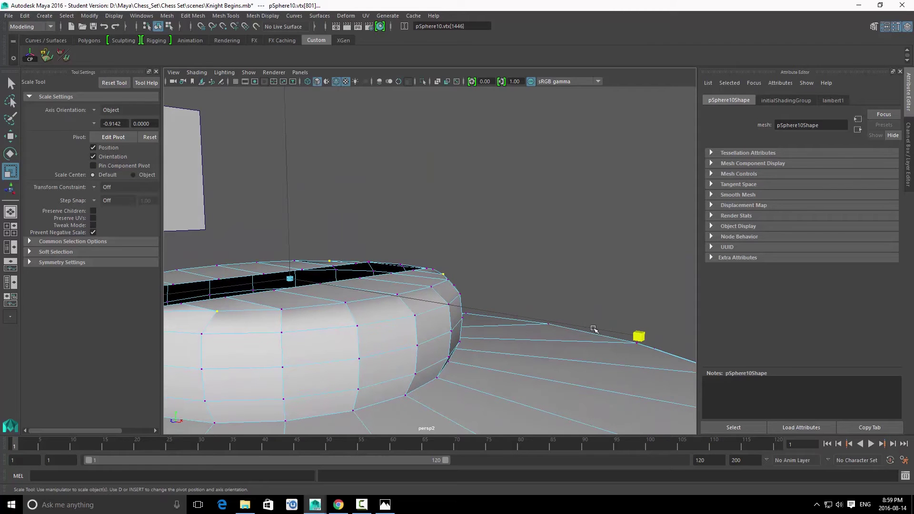
pyautogui.moveTo(646, 337); pyautogui.dragTo(660, 339)
# Step: Select the four rim vertices beside the opening's corners and scale them along X by about 0.97
pyautogui.keyDown('alt'); pyautogui.moveTo(573, 330); pyautogui.dragTo(543, 324); pyautogui.keyUp('alt')
pyautogui.keyDown('alt'); pyautogui.moveTo(265, 253); pyautogui.dragTo(361, 306); pyautogui.keyUp('alt')
pyautogui.press('f')
pyautogui.keyDown('alt'); pyautogui.moveTo(449, 355); pyautogui.dragTo(400, 312); pyautogui.keyUp('alt')
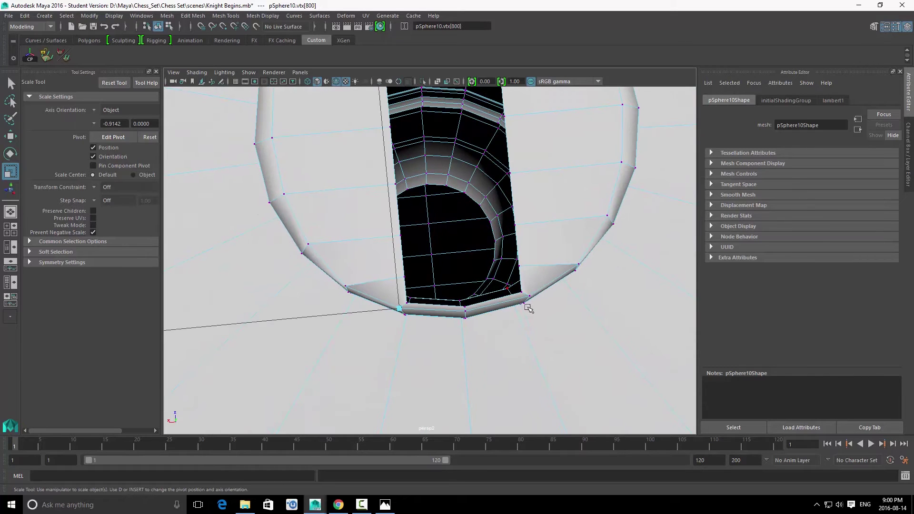
pyautogui.press('q')
pyautogui.click(523, 295)
pyautogui.keyDown('alt'); pyautogui.moveTo(527, 230); pyautogui.dragTo(525, 256, button='middle'); pyautogui.keyUp('alt')
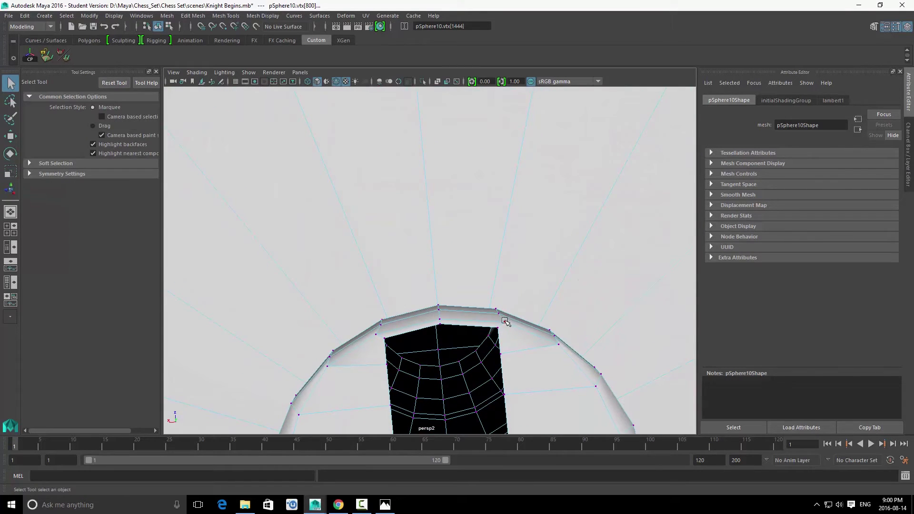
pyautogui.press('r')
pyautogui.keyDown('alt'); pyautogui.moveTo(510, 352); pyautogui.dragTo(505, 331, button='middle'); pyautogui.keyUp('alt')
pyautogui.press('f')
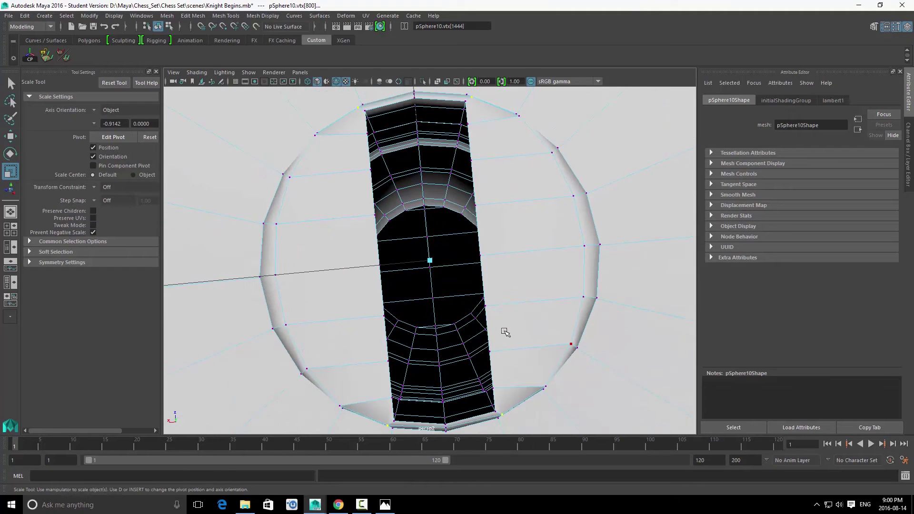
pyautogui.keyDown('alt'); pyautogui.moveTo(486, 300); pyautogui.dragTo(393, 266); pyautogui.keyUp('alt')
pyautogui.keyDown('alt'); pyautogui.moveTo(454, 301); pyautogui.dragTo(362, 286); pyautogui.keyUp('alt')
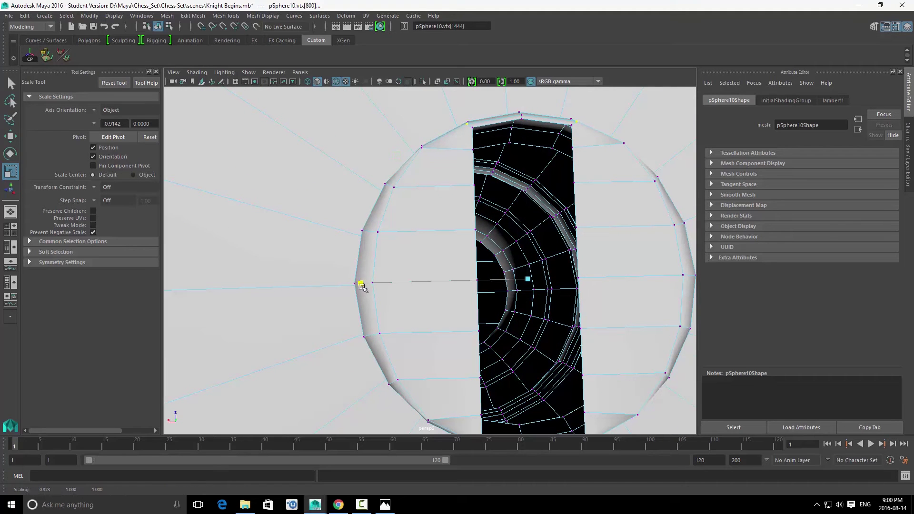
pyautogui.moveTo(374, 293); pyautogui.dragTo(472, 192)
# Step: Reselect the four rim vertices one out from the opening's corners and fine-tune their scale along X
pyautogui.click(556, 275)
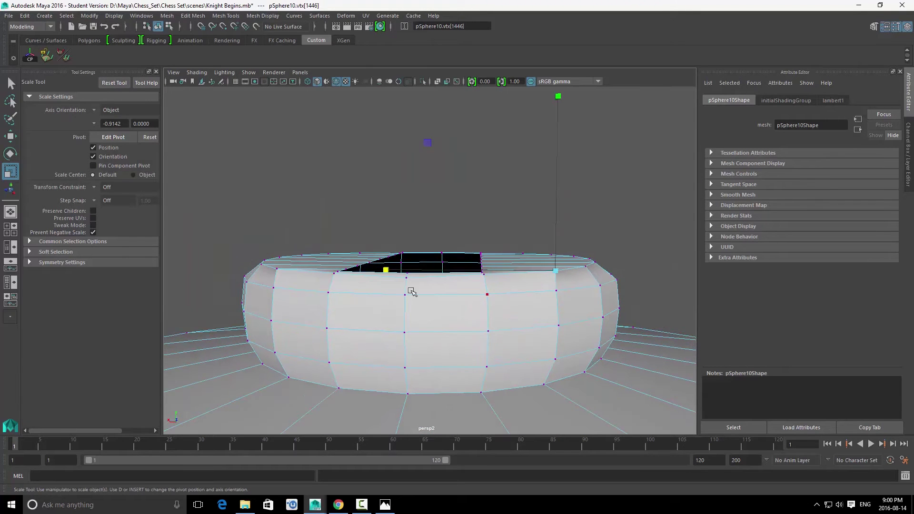
pyautogui.click(287, 275)
pyautogui.keyDown('alt'); pyautogui.moveTo(288, 276); pyautogui.dragTo(435, 300); pyautogui.keyUp('alt')
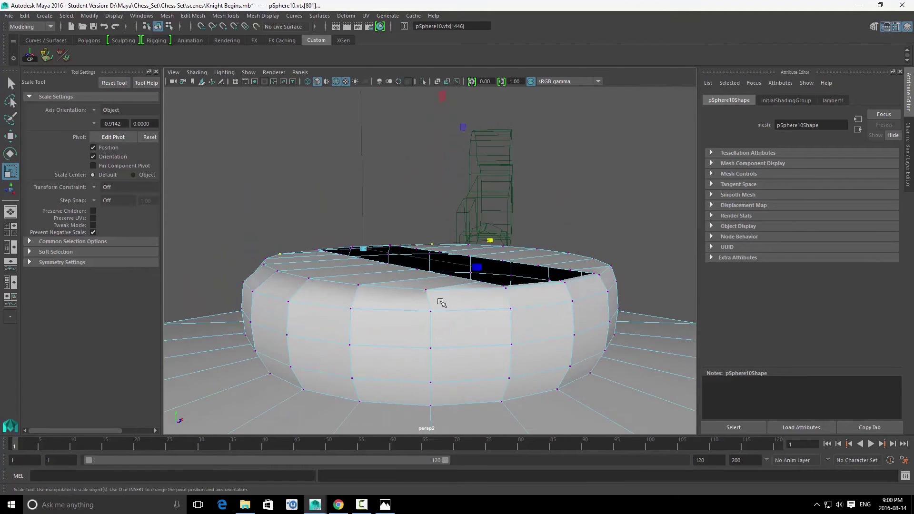
pyautogui.keyDown('alt'); pyautogui.moveTo(550, 315); pyautogui.dragTo(544, 316); pyautogui.keyUp('alt')
pyautogui.keyDown('shift'); pyautogui.click(591, 288); pyautogui.keyUp('shift')
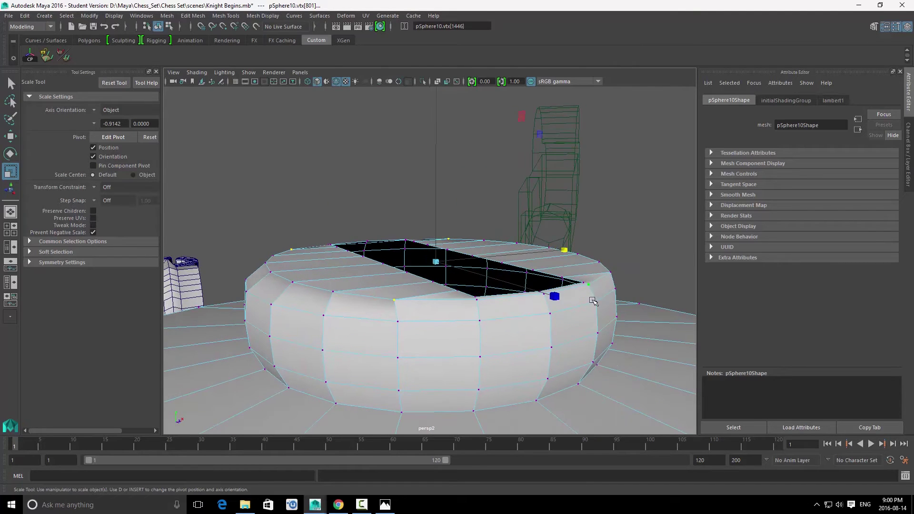
pyautogui.keyDown('alt'); pyautogui.moveTo(593, 300); pyautogui.dragTo(568, 306); pyautogui.keyUp('alt')
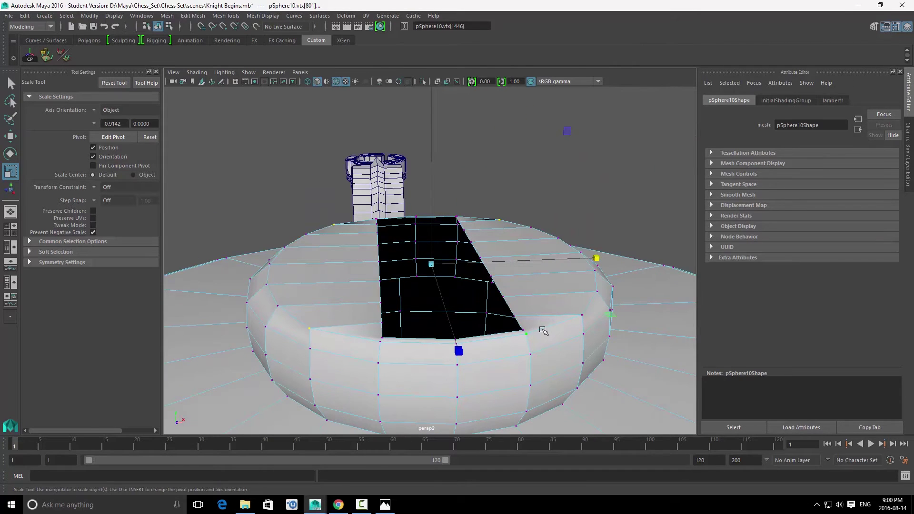
pyautogui.keyDown('alt'); pyautogui.moveTo(579, 319); pyautogui.dragTo(599, 313); pyautogui.keyUp('alt')
pyautogui.moveTo(607, 271); pyautogui.dragTo(607, 271)
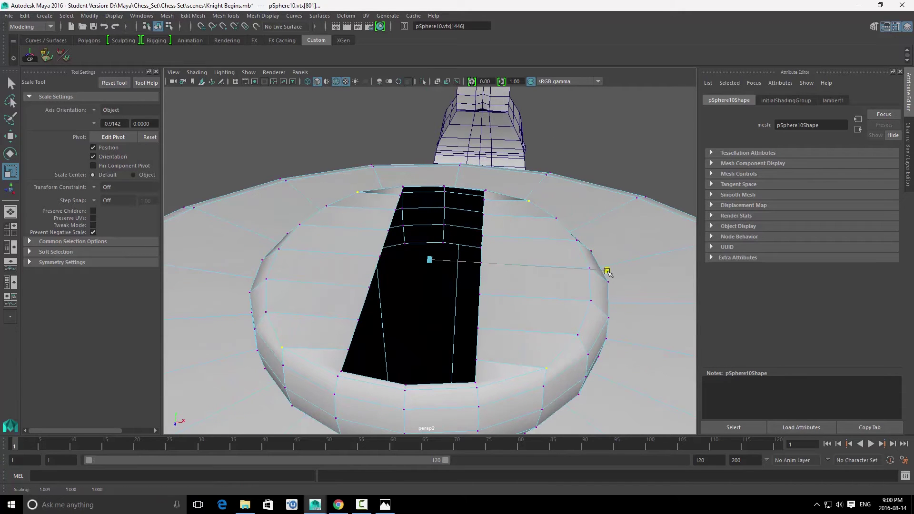
# Step: Select the border edges around the opening in the collar's top and extrude them
pyautogui.keyDown('alt'); pyautogui.moveTo(595, 269); pyautogui.dragTo(481, 327); pyautogui.keyUp('alt')
pyautogui.press('q')
pyautogui.moveTo(453, 274); pyautogui.dragTo(478, 258, button='right')
pyautogui.click(444, 310)
pyautogui.click(397, 228)
pyautogui.keyDown('alt'); pyautogui.moveTo(436, 245); pyautogui.dragTo(480, 339); pyautogui.keyUp('alt')
pyautogui.moveTo(481, 339); pyautogui.dragTo(491, 271, button='right')
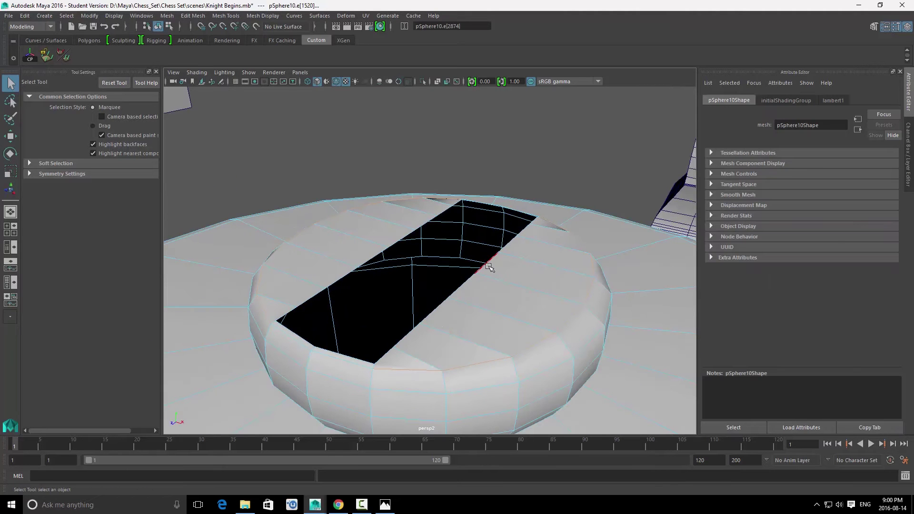
pyautogui.keyDown('alt'); pyautogui.moveTo(489, 267); pyautogui.dragTo(474, 278); pyautogui.keyUp('alt')
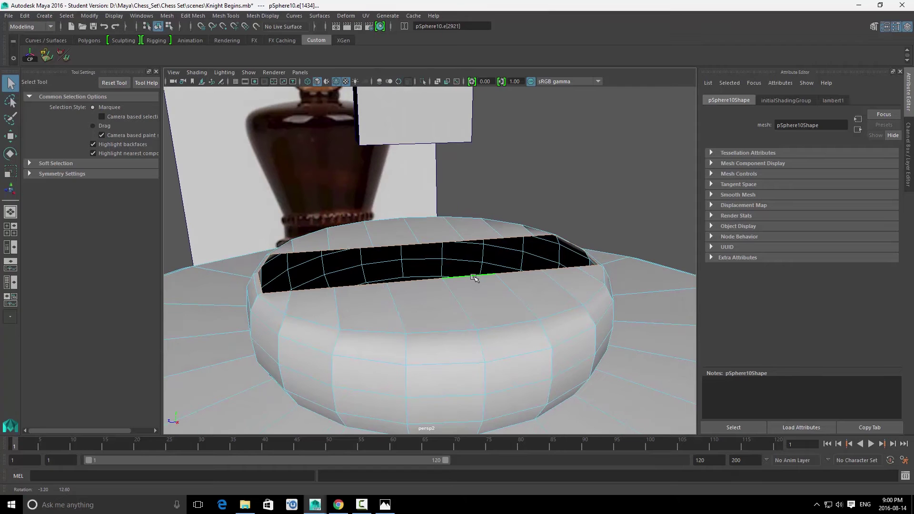
pyautogui.keyDown('shift'); pyautogui.moveTo(423, 265); pyautogui.dragTo(419, 292, button='right'); pyautogui.keyUp('shift')
# Step: Scale the extruded border slightly outward along Z and raise it a little toward the reference cross in the side view
pyautogui.press('w')
pyautogui.keyDown('alt'); pyautogui.moveTo(491, 284); pyautogui.dragTo(431, 202); pyautogui.keyUp('alt')
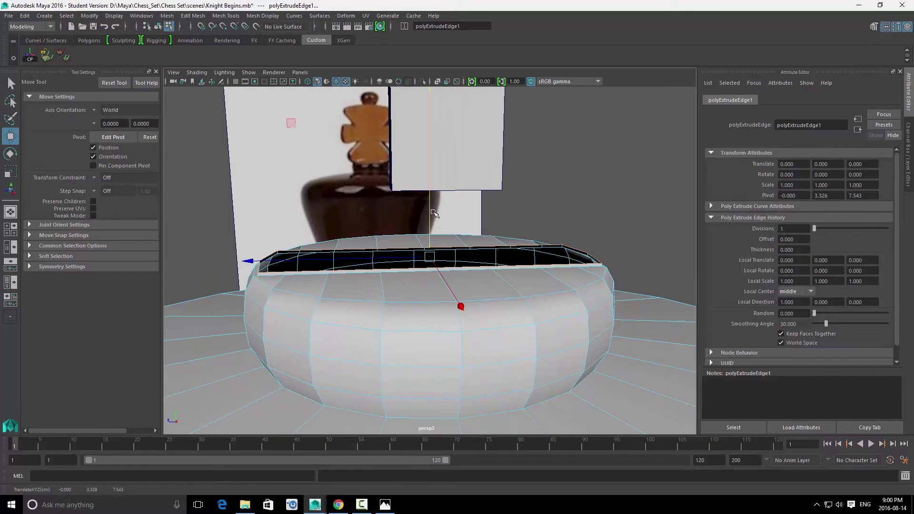
pyautogui.press('r')
pyautogui.keyDown('alt'); pyautogui.moveTo(372, 261); pyautogui.dragTo(469, 267); pyautogui.keyUp('alt')
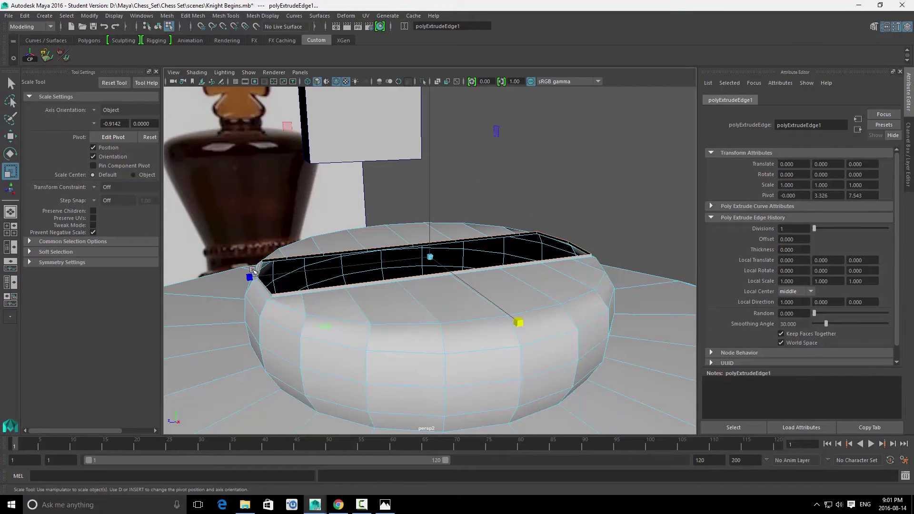
pyautogui.moveTo(251, 279); pyautogui.dragTo(245, 280)
pyautogui.press('w')
pyautogui.press('space')
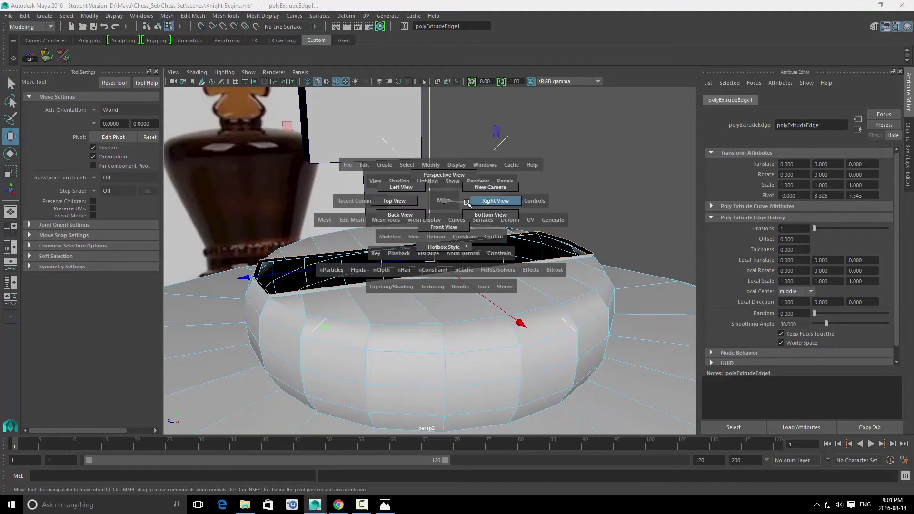
pyautogui.click(468, 202)
pyautogui.moveTo(398, 282); pyautogui.dragTo(397, 266)
pyautogui.press('q')
pyautogui.click(427, 241)
# Step: Return to the perspective view in object mode and delete the stray camera beside the king
pyautogui.scroll(-10, 447, 204)
pyautogui.scroll(3, 452, 208)
pyautogui.click(418, 219)
pyautogui.moveTo(428, 220); pyautogui.dragTo(428, 188)
pyautogui.press('space')
pyautogui.keyDown('alt'); pyautogui.moveTo(502, 233); pyautogui.dragTo(403, 182); pyautogui.keyUp('alt')
pyautogui.scroll(-4, 403, 182)
pyautogui.scroll(-5, 380, 214)
pyautogui.moveTo(360, 203); pyautogui.dragTo(474, 125, button='right')
pyautogui.click(380, 241)
pyautogui.moveTo(332, 165); pyautogui.dragTo(419, 243)
pyautogui.press('Delete')
pyautogui.scroll(-5, 333, 248)
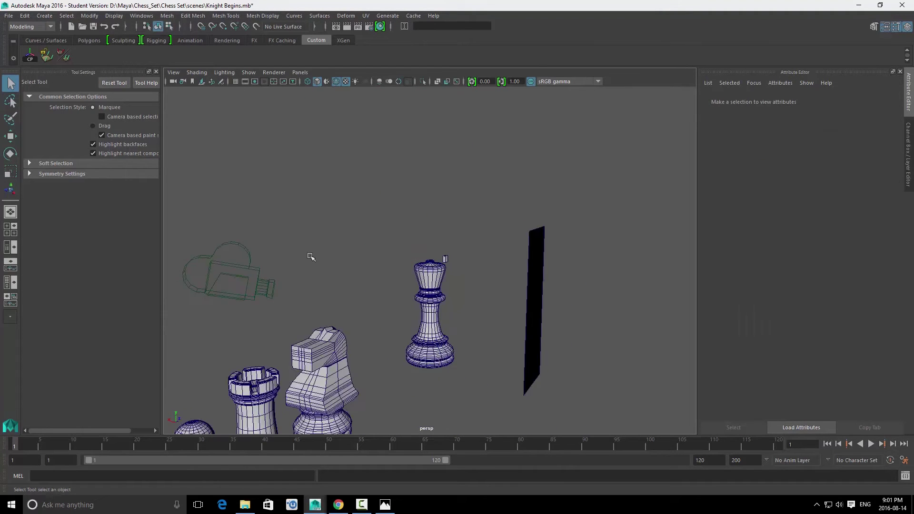
pyautogui.moveTo(314, 239); pyautogui.dragTo(213, 300)
pyautogui.press('Delete')
# Step: Frame the king in the side view and delete the small box covering the reference image's cross
pyautogui.click(436, 269)
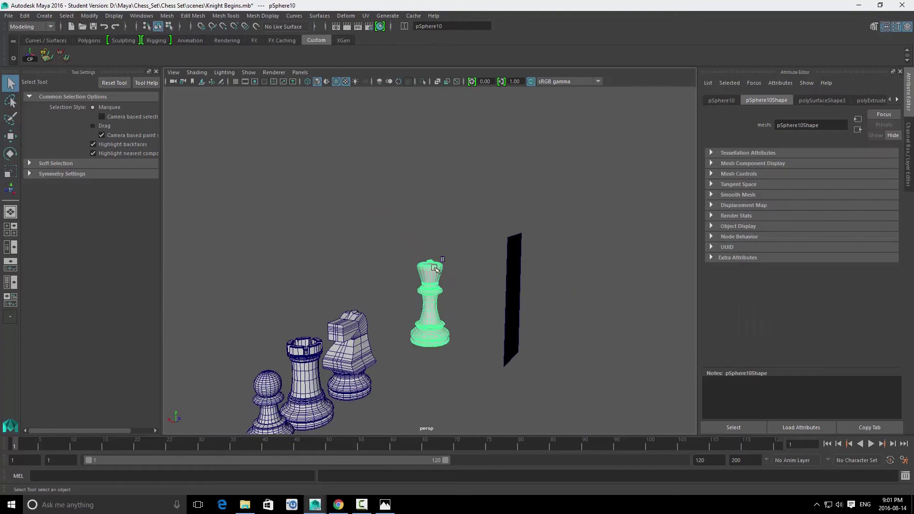
pyautogui.press('f')
pyautogui.press('space')
pyautogui.moveTo(442, 180); pyautogui.dragTo(472, 181)
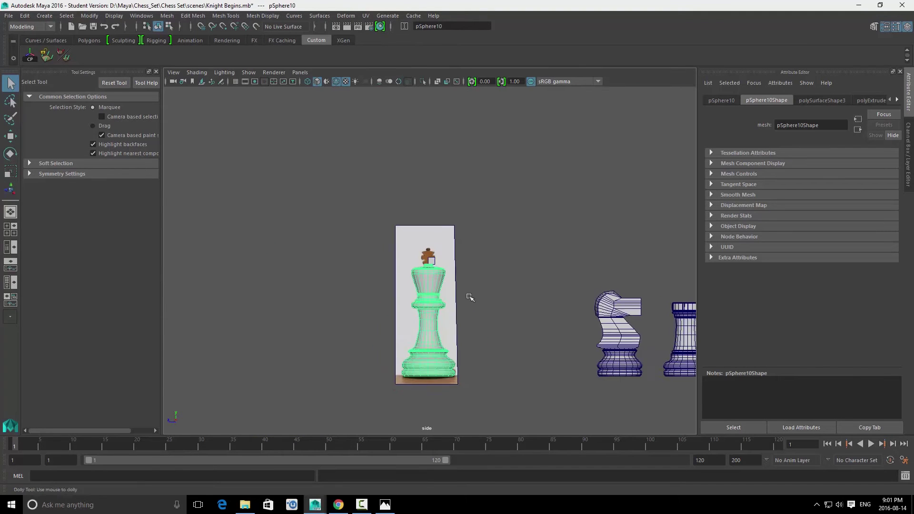
pyautogui.scroll(3, 467, 295)
pyautogui.click(431, 256)
pyautogui.press('f')
pyautogui.keyDown('alt'); pyautogui.moveTo(382, 290); pyautogui.dragTo(402, 285, button='middle'); pyautogui.keyUp('alt')
pyautogui.keyDown('alt'); pyautogui.moveTo(402, 286); pyautogui.dragTo(542, 331, button='right'); pyautogui.keyUp('alt')
pyautogui.press('Delete')
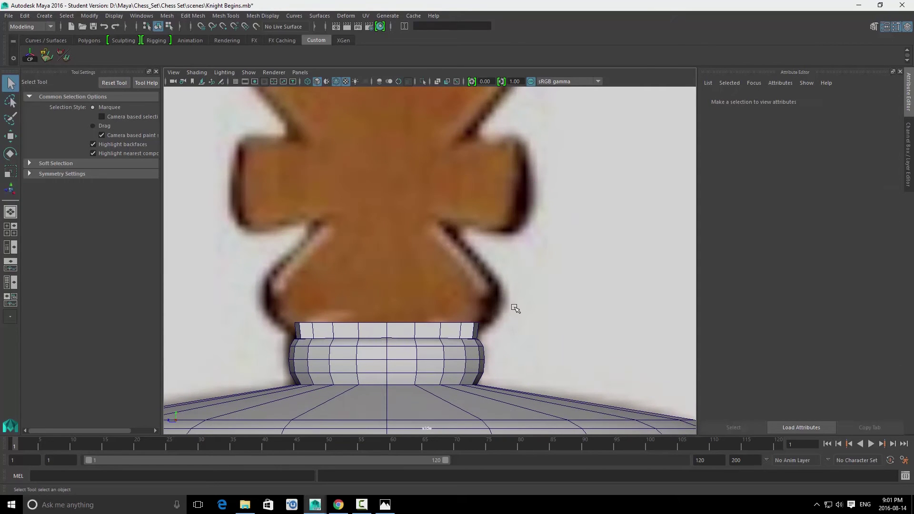
# Step: Select the upper border edges of the rim above the collar and activate the Move tool in the side view
pyautogui.click(428, 326)
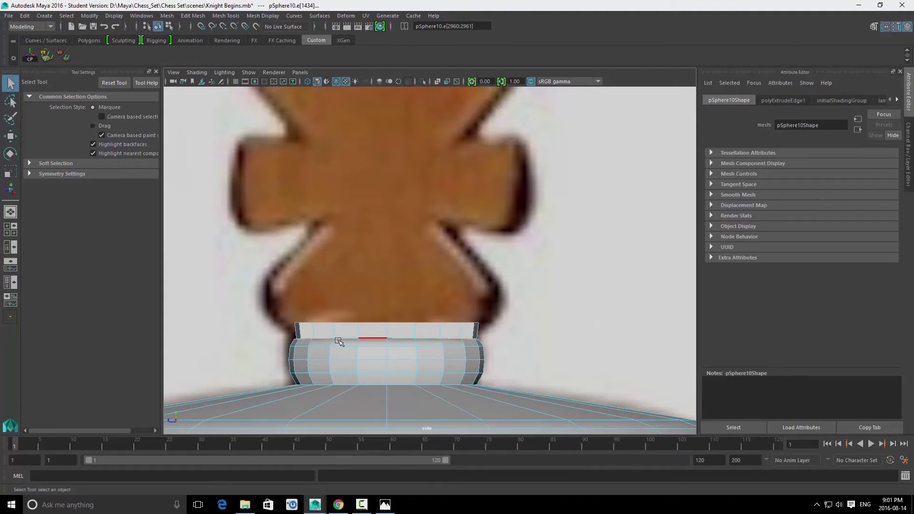
pyautogui.press('space')
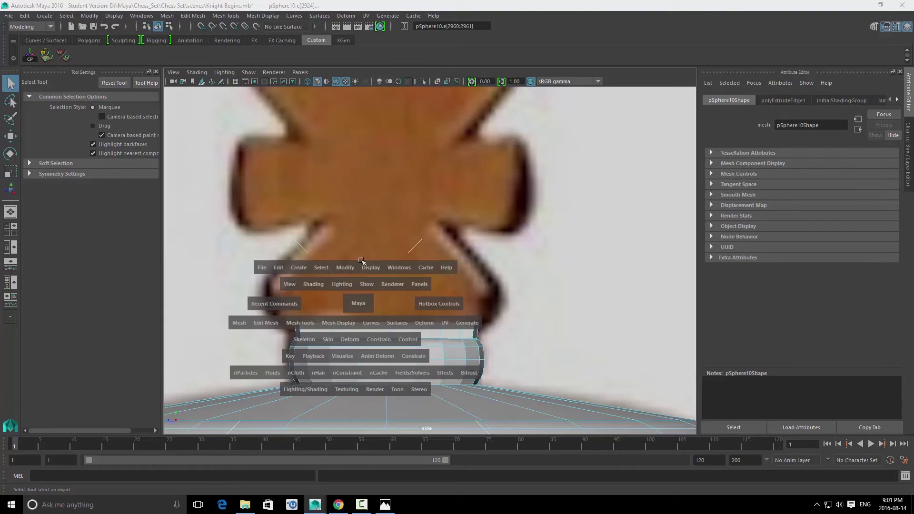
pyautogui.moveTo(359, 298); pyautogui.dragTo(360, 270)
pyautogui.press('f')
pyautogui.keyDown('alt'); pyautogui.moveTo(406, 286); pyautogui.dragTo(434, 261); pyautogui.keyUp('alt')
pyautogui.press('space')
pyautogui.press('w')
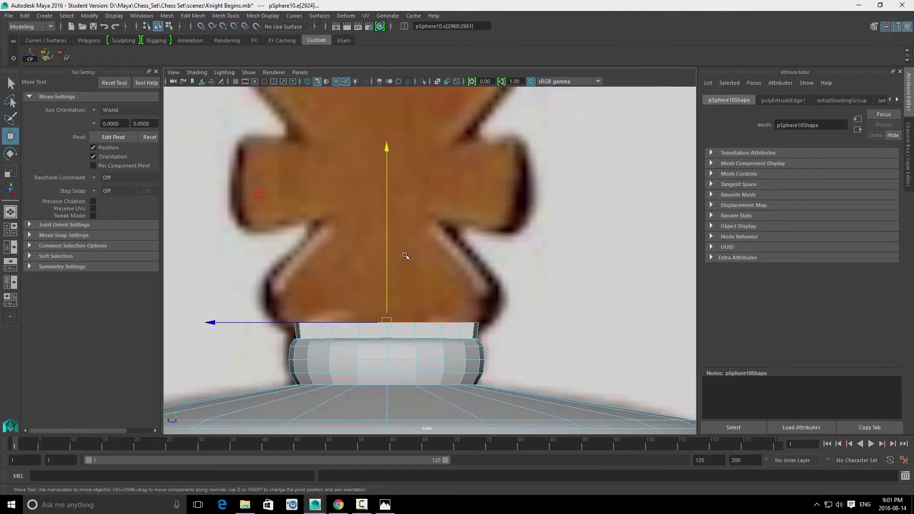
# Step: Raise the extruded edges above the collar into a tall column reaching the ball at the top of the reference cross
pyautogui.moveTo(387, 153); pyautogui.dragTo(388, 107)
pyautogui.scroll(-10, 408, 184)
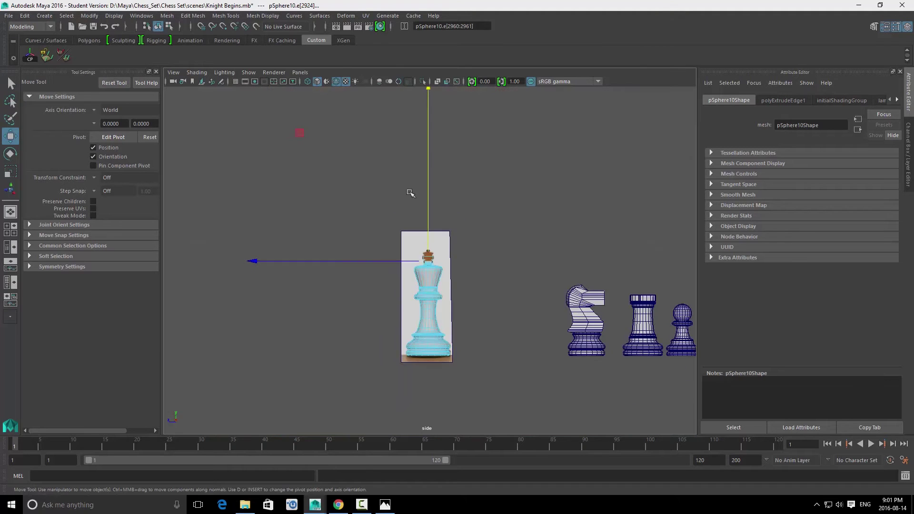
pyautogui.press('f')
pyautogui.keyDown('alt'); pyautogui.moveTo(431, 223); pyautogui.dragTo(429, 302, button='middle'); pyautogui.keyUp('alt')
pyautogui.moveTo(429, 302); pyautogui.dragTo(433, 135)
# Step: Insert an edge loop around the middle of the column and bevel it into two loops
pyautogui.press('q')
pyautogui.keyDown('alt'); pyautogui.moveTo(433, 322); pyautogui.dragTo(426, 307, button='middle'); pyautogui.keyUp('alt')
pyautogui.click(479, 258)
pyautogui.keyDown('ctrl'); pyautogui.moveTo(453, 231); pyautogui.dragTo(449, 270, button='right'); pyautogui.keyUp('ctrl')
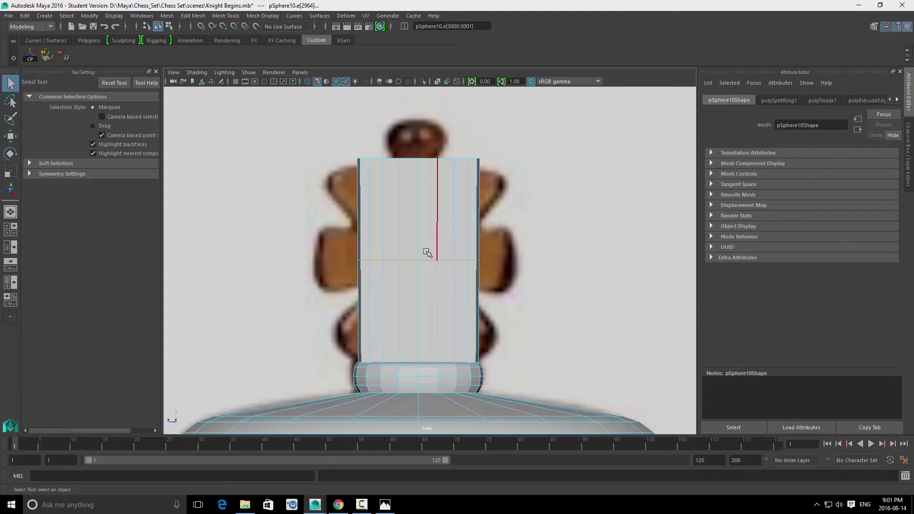
pyautogui.press('w')
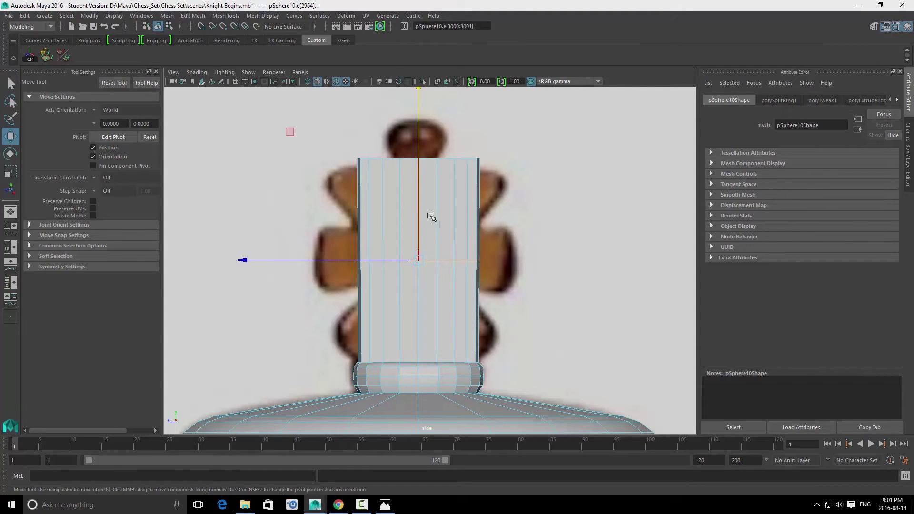
pyautogui.keyDown('shift'); pyautogui.moveTo(419, 260); pyautogui.dragTo(441, 246, button='right'); pyautogui.keyUp('shift')
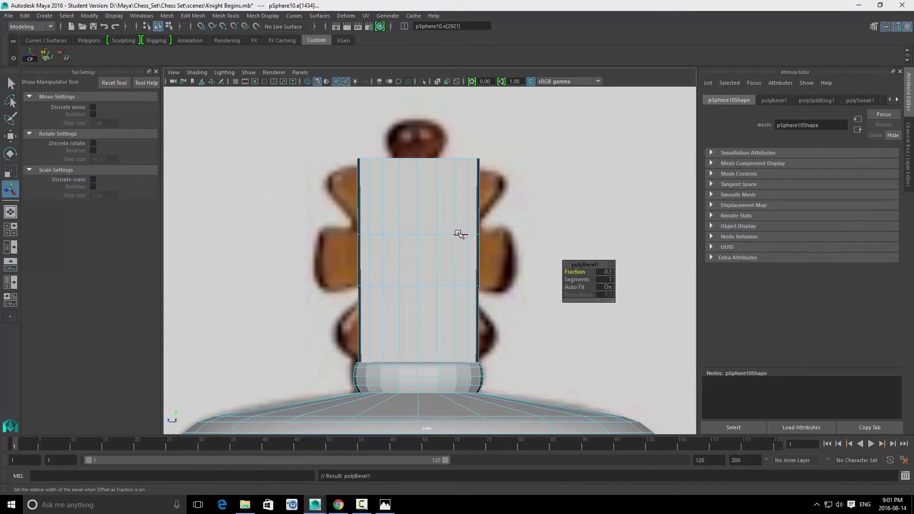
# Step: Select both bevelled edge loops, raise them slightly and scale them apart vertically to match the reference cross's side arms
pyautogui.doubleClick(458, 234)
pyautogui.press('w')
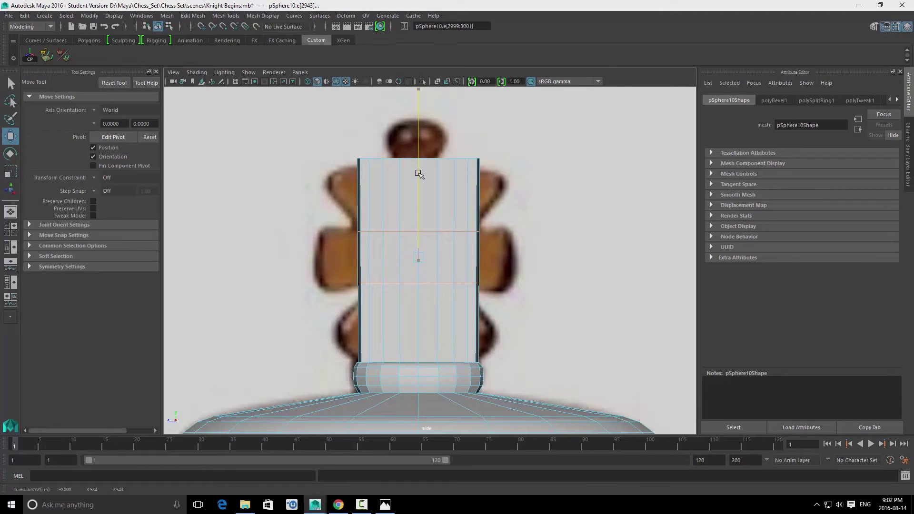
pyautogui.press('r')
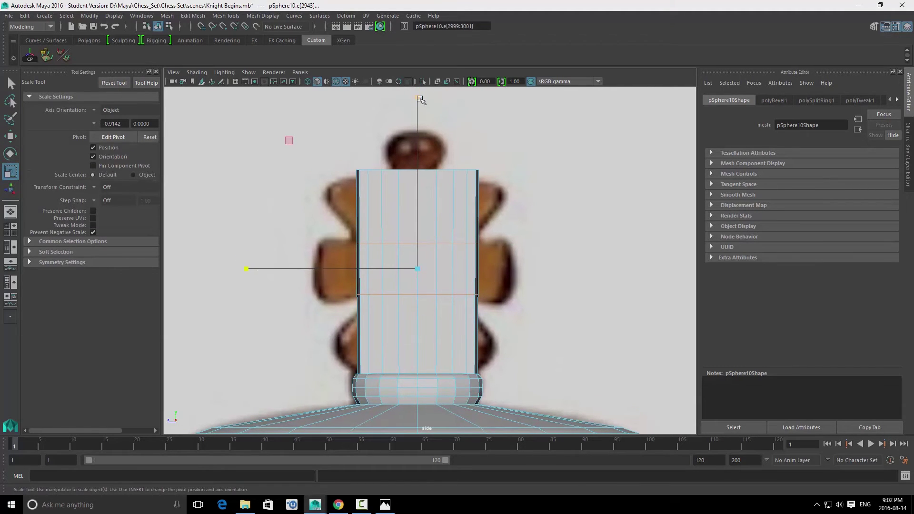
pyautogui.moveTo(418, 183); pyautogui.dragTo(417, 177)
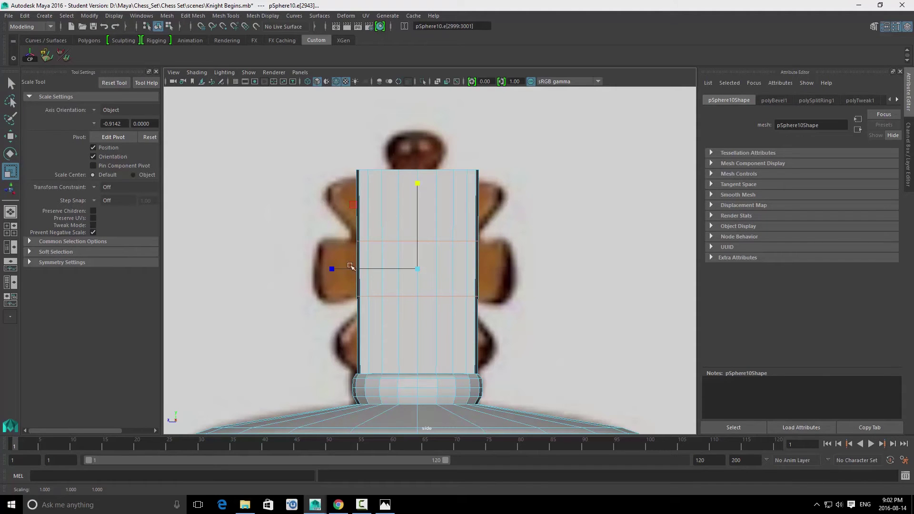
pyautogui.press('q')
pyautogui.keyDown('ctrl'); pyautogui.moveTo(367, 260); pyautogui.dragTo(414, 228, button='right'); pyautogui.keyUp('ctrl')
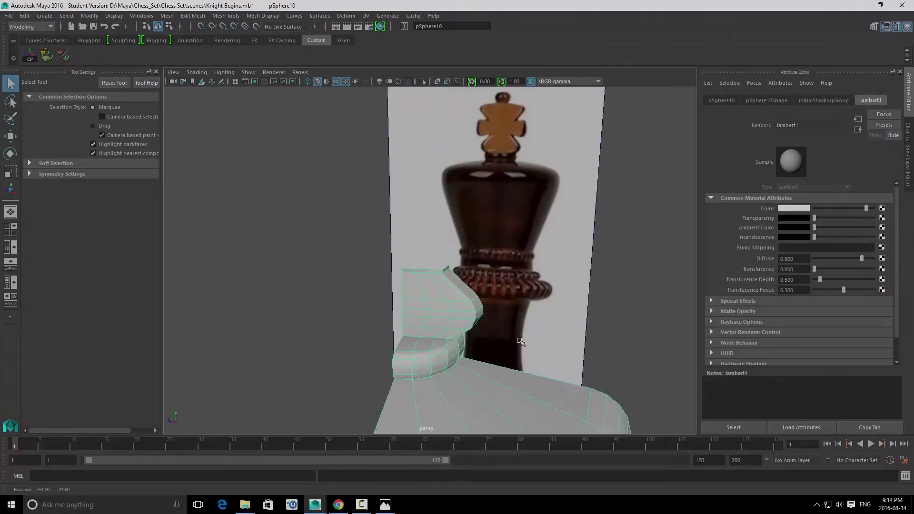
# Step: Examine the partial mesh of the cross base and its rim edges from several angles against the reference image
pyautogui.scroll(-5, 519, 320)
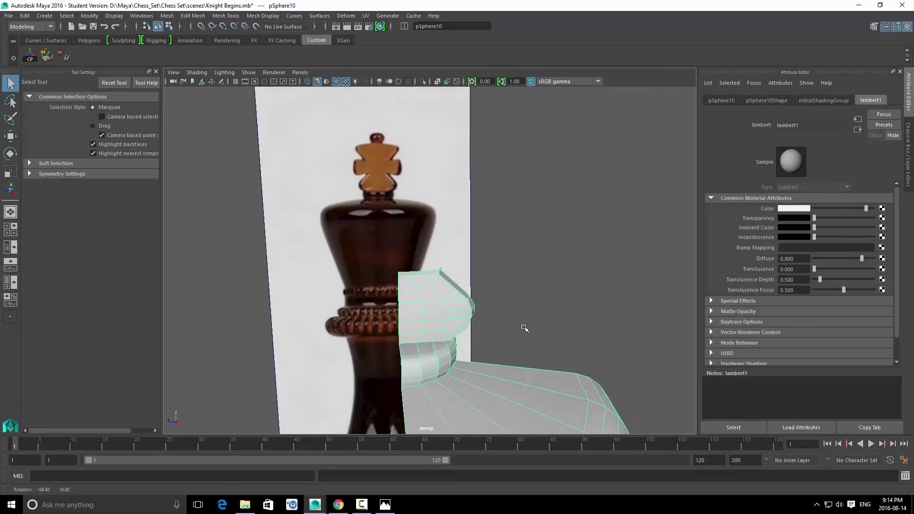
pyautogui.keyDown('alt'); pyautogui.moveTo(518, 311); pyautogui.dragTo(459, 322); pyautogui.keyUp('alt')
pyautogui.scroll(5, 441, 308)
pyautogui.moveTo(460, 323); pyautogui.dragTo(451, 293, button='right')
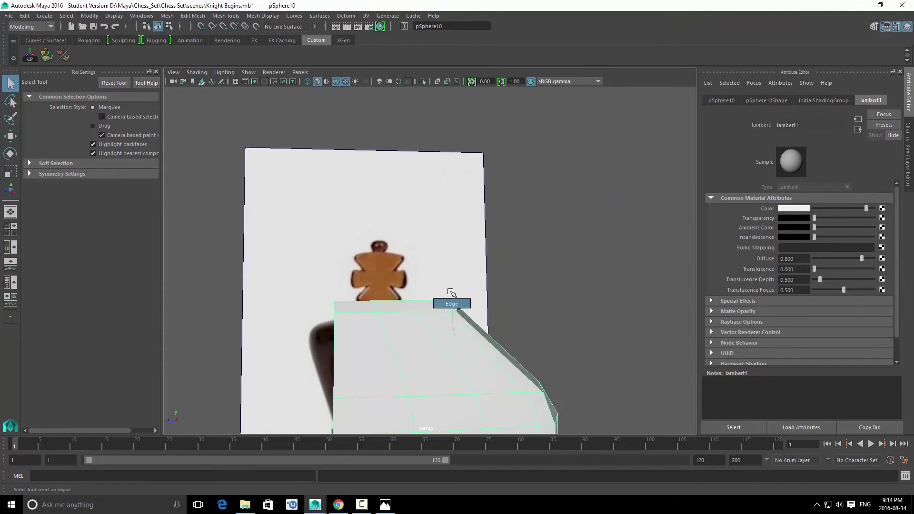
pyautogui.moveTo(474, 307)
pyautogui.keyDown('alt'); pyautogui.mouseDown()
pyautogui.moveTo(465, 317)
pyautogui.moveTo(469, 293)
pyautogui.mouseUp(); pyautogui.keyUp('alt')
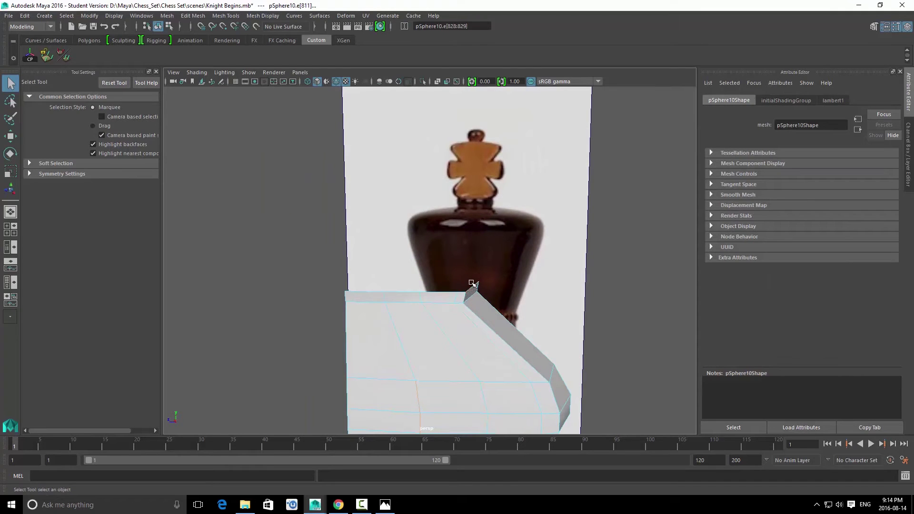
pyautogui.moveTo(443, 332); pyautogui.dragTo(470, 303, button='right')
pyautogui.click(441, 345)
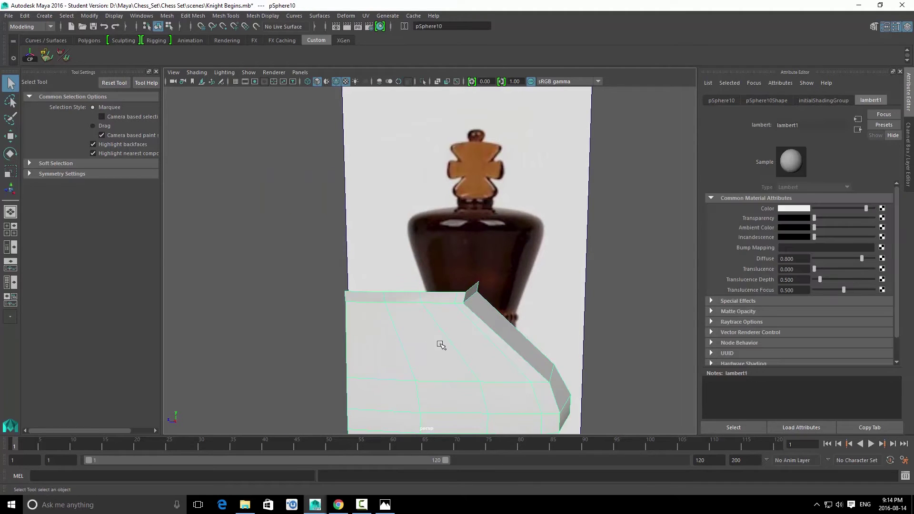
pyautogui.scroll(-4, 520, 372)
pyautogui.keyDown('alt'); pyautogui.moveTo(520, 371); pyautogui.dragTo(535, 352); pyautogui.keyUp('alt')
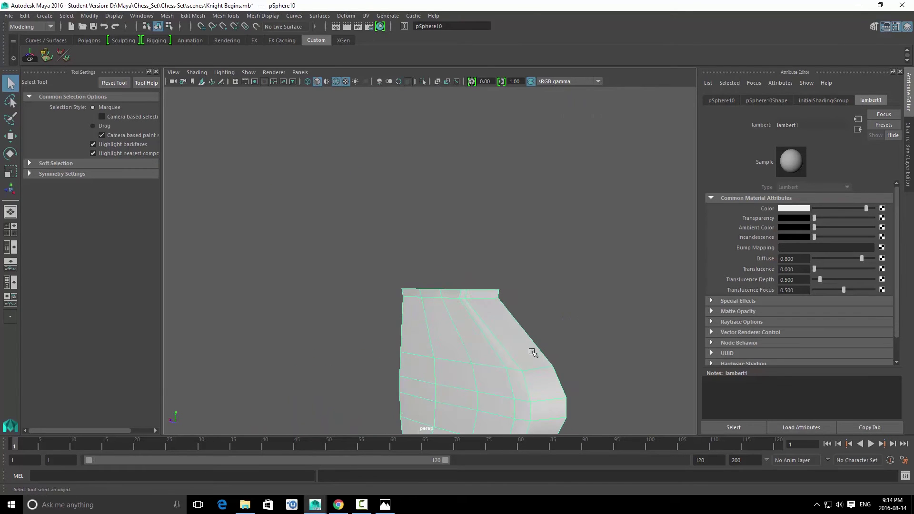
# Step: Insert an edge loop across the sloped upper part of the cross base and adjust its front edges
pyautogui.click(477, 325)
pyautogui.moveTo(469, 323); pyautogui.dragTo(496, 333, button='right')
pyautogui.keyDown('alt'); pyautogui.moveTo(519, 345); pyautogui.dragTo(474, 338); pyautogui.keyUp('alt')
pyautogui.press('w')
pyautogui.press('q')
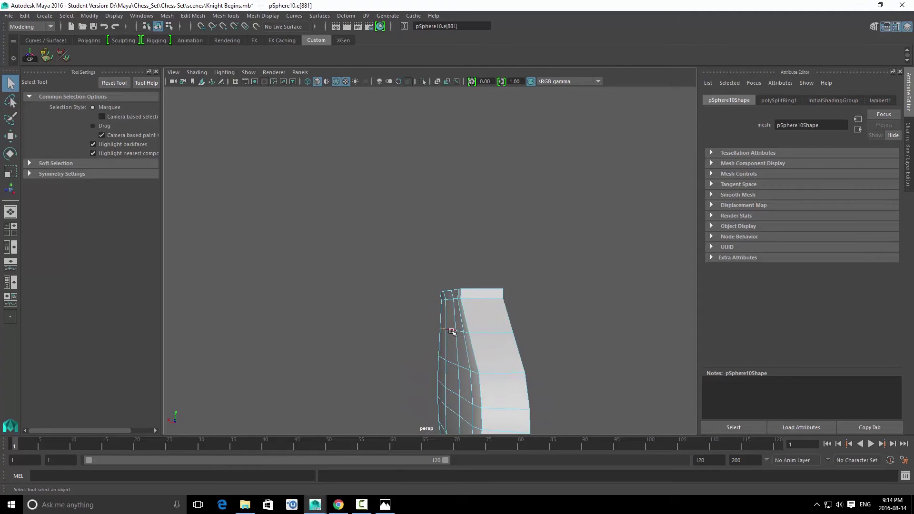
# Step: Reposition the horizontal edge rows on the front face of the cross base to give it a rounded bulge
pyautogui.keyDown('alt'); pyautogui.moveTo(493, 356); pyautogui.dragTo(427, 369); pyautogui.keyUp('alt')
pyautogui.press('w')
pyautogui.press('q')
pyautogui.moveTo(475, 398)
pyautogui.keyDown('alt'); pyautogui.mouseDown()
pyautogui.moveTo(428, 377)
pyautogui.moveTo(380, 388)
pyautogui.moveTo(432, 373)
pyautogui.moveTo(471, 386)
pyautogui.mouseUp(); pyautogui.keyUp('alt')
pyautogui.press('w')
pyautogui.press('q')
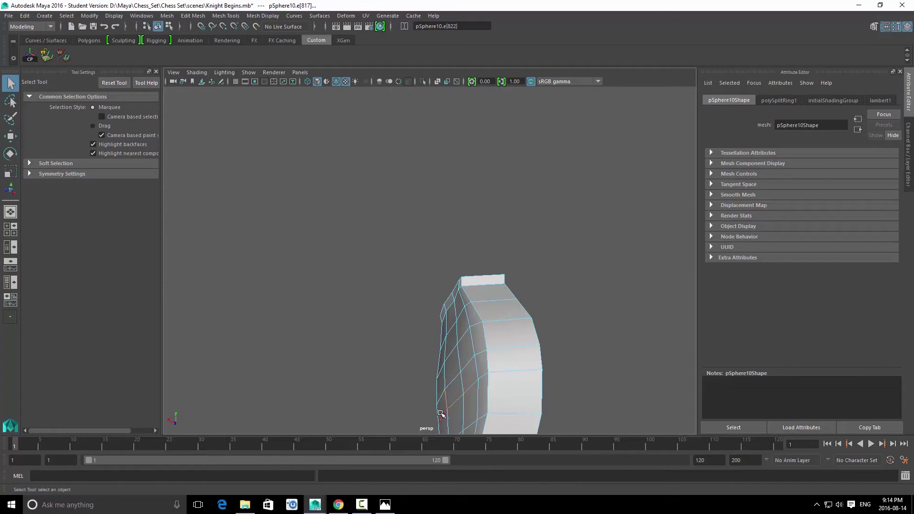
# Step: Pull the selected lower row of front-face edges slightly outward along the X axis
pyautogui.keyDown('alt'); pyautogui.moveTo(454, 414); pyautogui.dragTo(441, 390); pyautogui.keyUp('alt')
pyautogui.press('w')
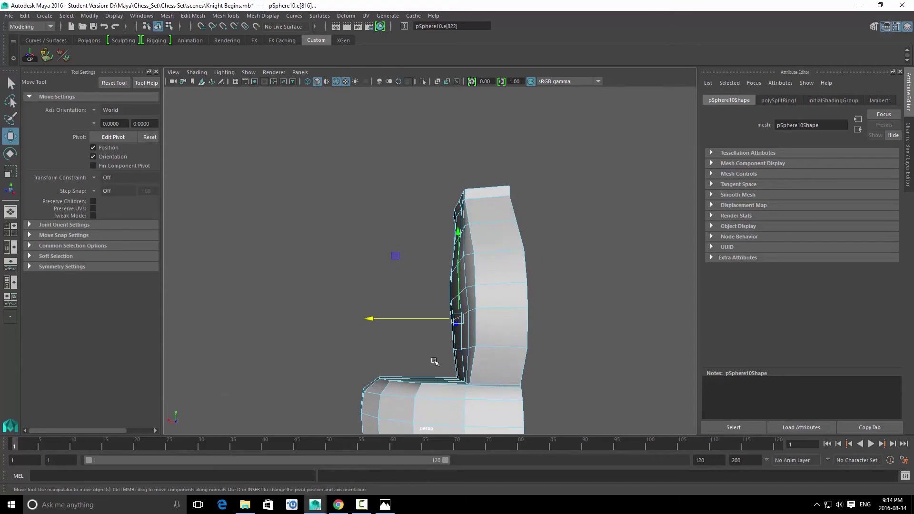
pyautogui.moveTo(378, 318); pyautogui.dragTo(373, 318)
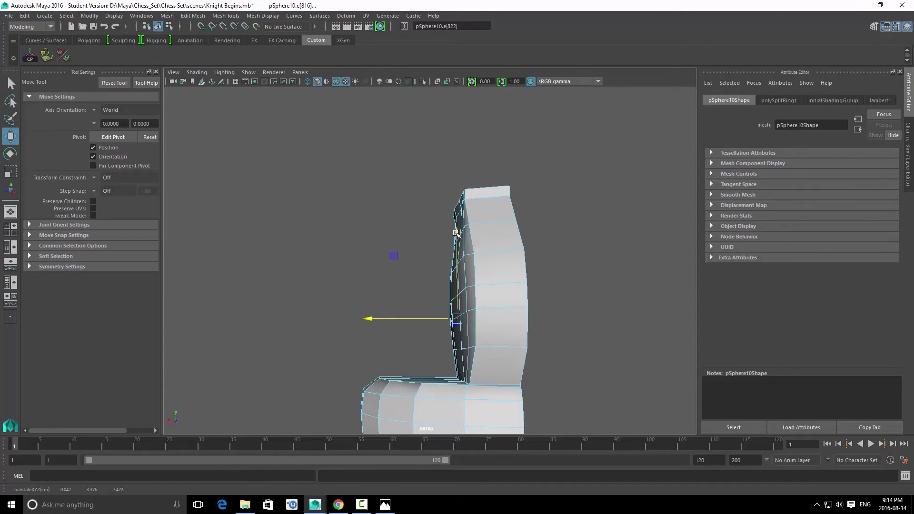
pyautogui.keyDown('alt'); pyautogui.moveTo(436, 280); pyautogui.dragTo(582, 322); pyautogui.keyUp('alt')
pyautogui.press('q')
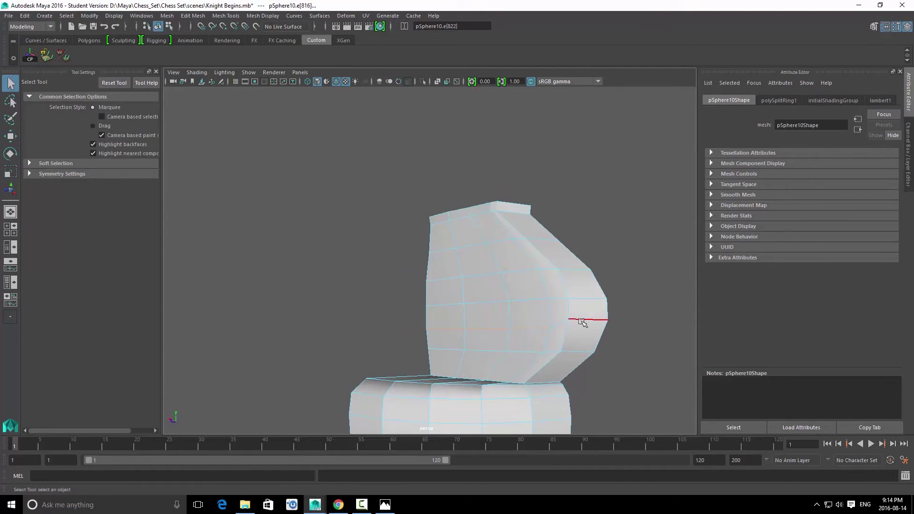
# Step: Adjust the edges near the widest part of the front face and clear the selection
pyautogui.click(564, 324)
pyautogui.press('w')
pyautogui.keyDown('alt'); pyautogui.moveTo(572, 272); pyautogui.dragTo(586, 275); pyautogui.keyUp('alt')
pyautogui.press('q')
pyautogui.keyDown('alt'); pyautogui.moveTo(516, 329); pyautogui.dragTo(535, 296); pyautogui.keyUp('alt')
pyautogui.click(531, 295)
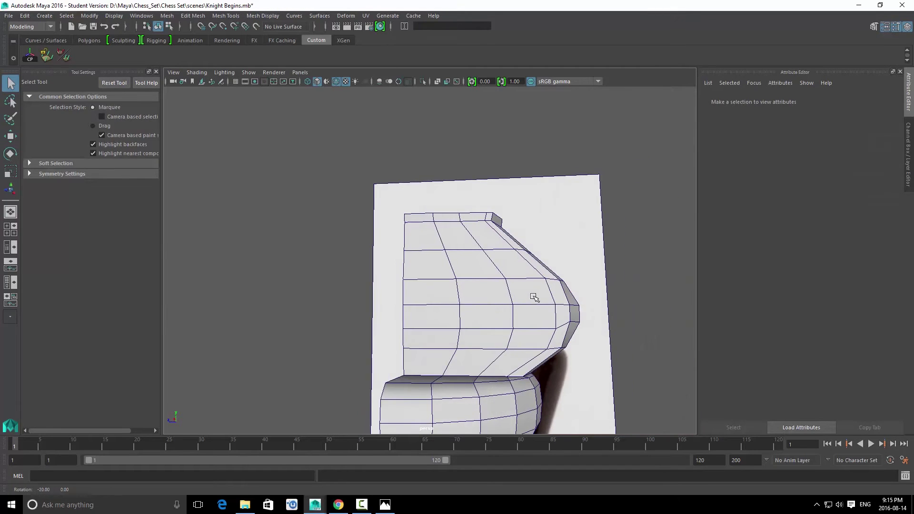
pyautogui.click(523, 278)
pyautogui.click(454, 282)
pyautogui.press('w')
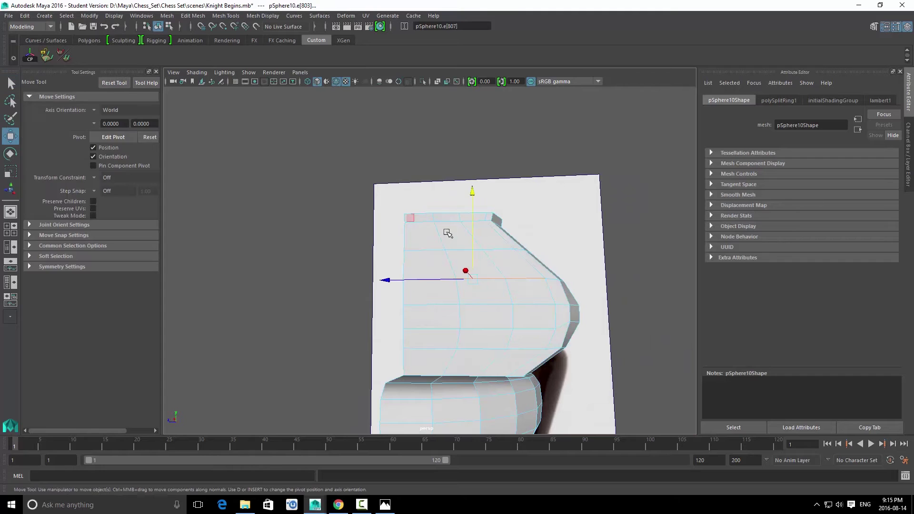
pyautogui.moveTo(470, 196); pyautogui.dragTo(474, 192)
pyautogui.hotkey('ctrl', 'z')
pyautogui.hotkey('ctrl', 'z')
pyautogui.hotkey('ctrl', 'z')
pyautogui.hotkey('ctrl', 'z')
pyautogui.hotkey('ctrl', 'z')
pyautogui.hotkey('ctrl', 'z')
pyautogui.hotkey('ctrl', 'z')
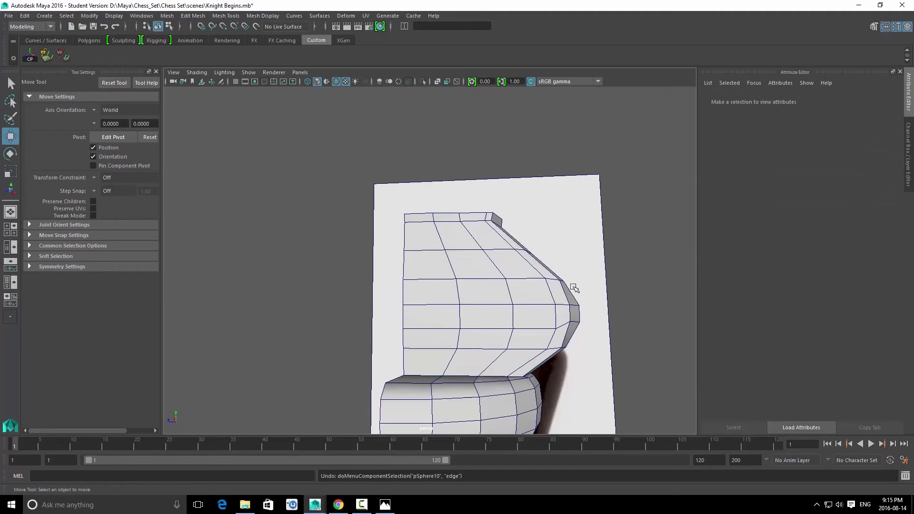
# Step: Adjust the vertex near the lower outer corner of the cross base's front face and return to object selection
pyautogui.press('q')
pyautogui.press('F8')
pyautogui.click(524, 315)
pyautogui.keyDown('alt'); pyautogui.moveTo(629, 341); pyautogui.dragTo(575, 342); pyautogui.keyUp('alt')
pyautogui.keyDown('alt'); pyautogui.moveTo(550, 288); pyautogui.dragTo(556, 329); pyautogui.keyUp('alt')
pyautogui.click(545, 343)
pyautogui.press('w')
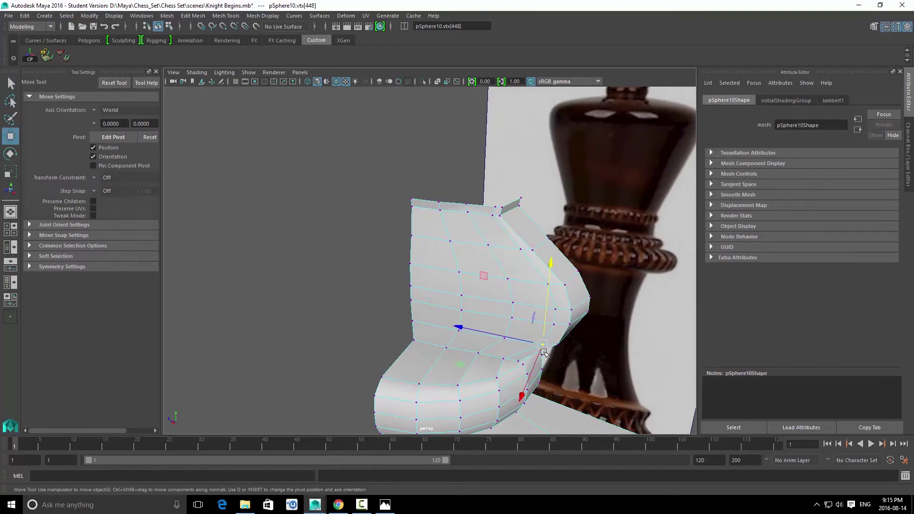
pyautogui.keyDown('alt'); pyautogui.moveTo(546, 344); pyautogui.dragTo(509, 326); pyautogui.keyUp('alt')
pyautogui.press('q')
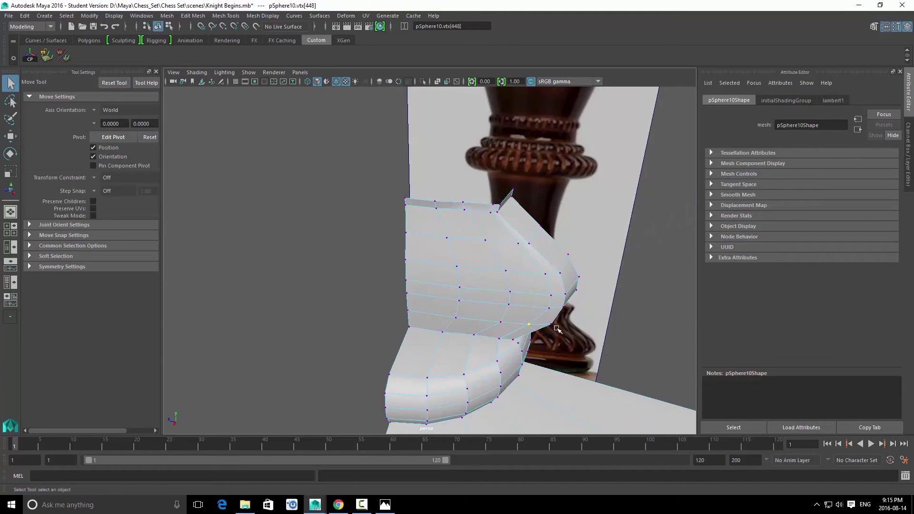
pyautogui.keyDown('alt'); pyautogui.moveTo(505, 319); pyautogui.dragTo(506, 297); pyautogui.keyUp('alt')
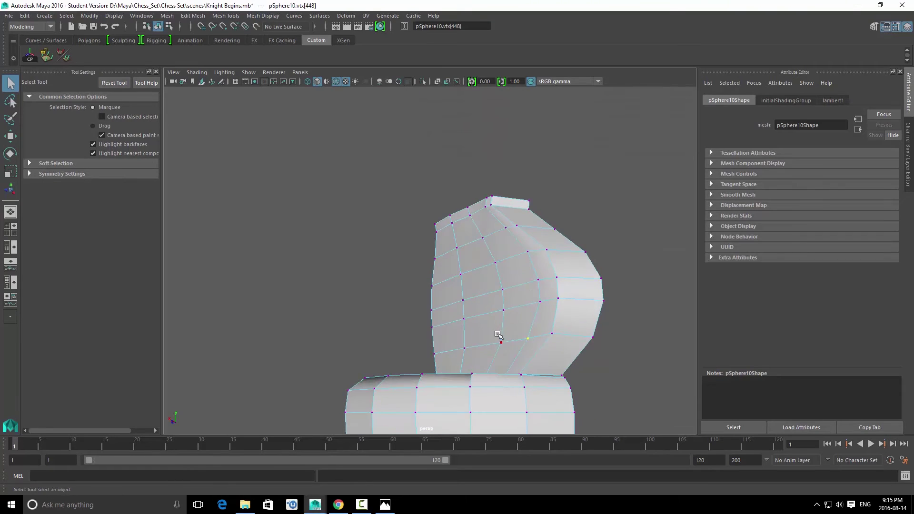
pyautogui.moveTo(500, 337); pyautogui.dragTo(546, 284, button='right')
pyautogui.click(557, 327)
# Step: Mirror the king mesh along the X axis to add its missing back side
pyautogui.keyDown('alt'); pyautogui.moveTo(558, 332); pyautogui.dragTo(533, 383); pyautogui.keyUp('alt')
pyautogui.click(603, 253)
pyautogui.keyDown('alt'); pyautogui.moveTo(604, 254); pyautogui.dragTo(451, 282); pyautogui.keyUp('alt')
pyautogui.click(438, 317)
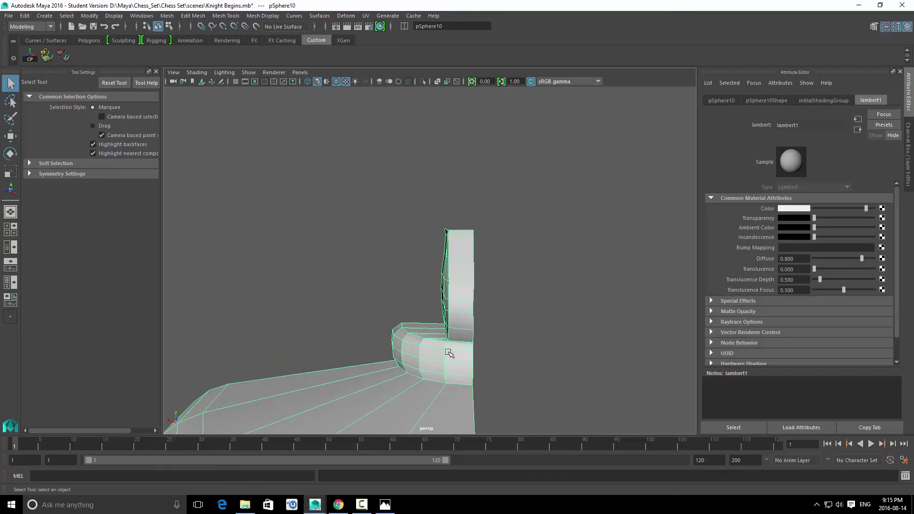
pyautogui.keyDown('shift'); pyautogui.moveTo(451, 282); pyautogui.dragTo(452, 309, button='right'); pyautogui.keyUp('shift')
pyautogui.moveTo(459, 390)
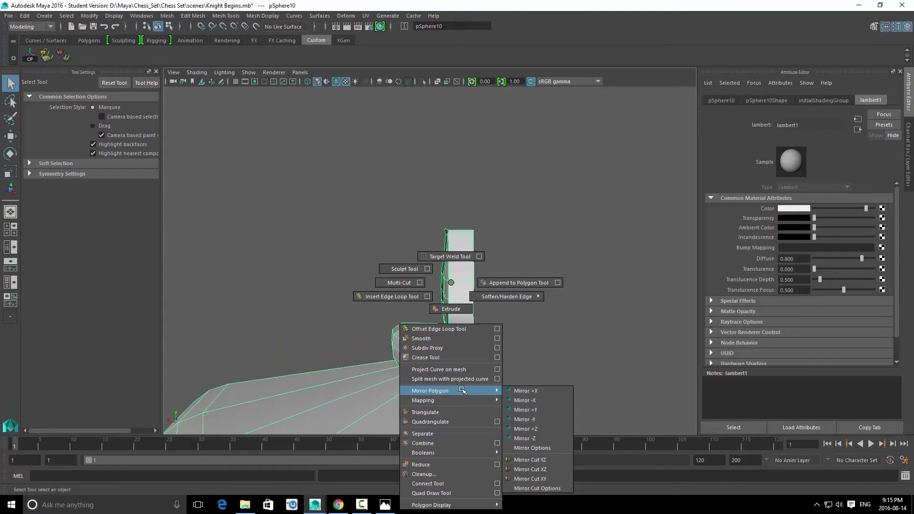
pyautogui.click(538, 392)
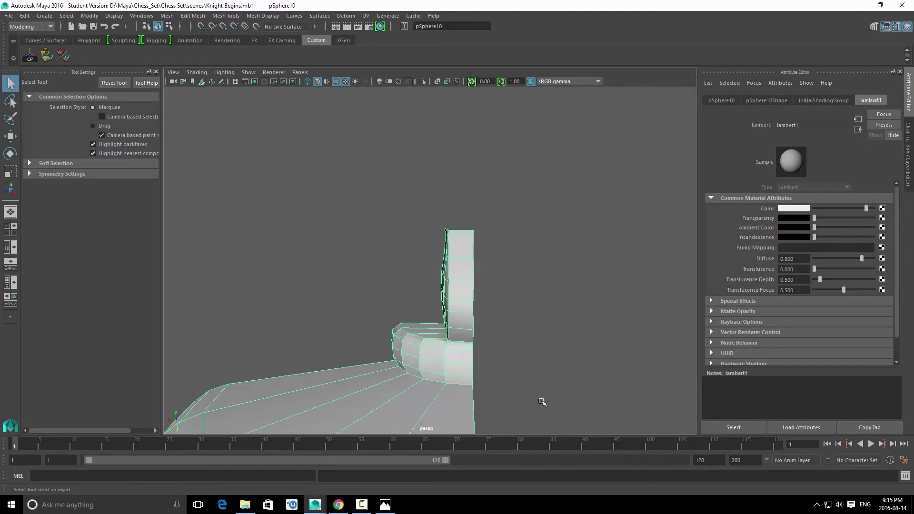
# Step: Try to merge the vertices along the mirrored seam on the side of the cross base
pyautogui.moveTo(448, 302); pyautogui.dragTo(533, 322, button='right')
pyautogui.keyDown('alt'); pyautogui.moveTo(533, 322); pyautogui.dragTo(525, 317, button='middle'); pyautogui.keyUp('alt')
pyautogui.keyDown('alt'); pyautogui.moveTo(525, 317); pyautogui.dragTo(514, 313, button='right'); pyautogui.keyUp('alt')
pyautogui.scroll(-4, 521, 208)
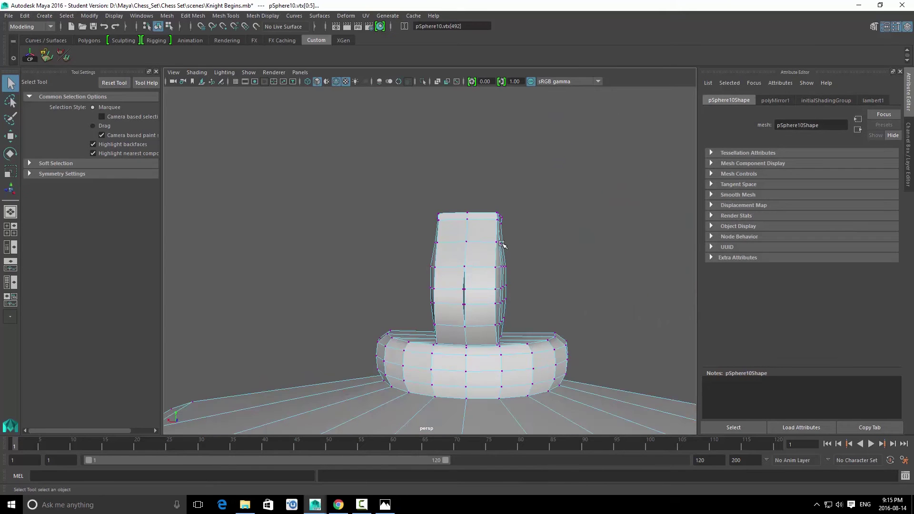
pyautogui.keyDown('alt'); pyautogui.moveTo(499, 244); pyautogui.dragTo(505, 238, button='middle'); pyautogui.keyUp('alt')
pyautogui.keyDown('shift'); pyautogui.moveTo(488, 259); pyautogui.dragTo(516, 216, button='right'); pyautogui.keyUp('shift')
pyautogui.hotkey('ctrl', 'z')
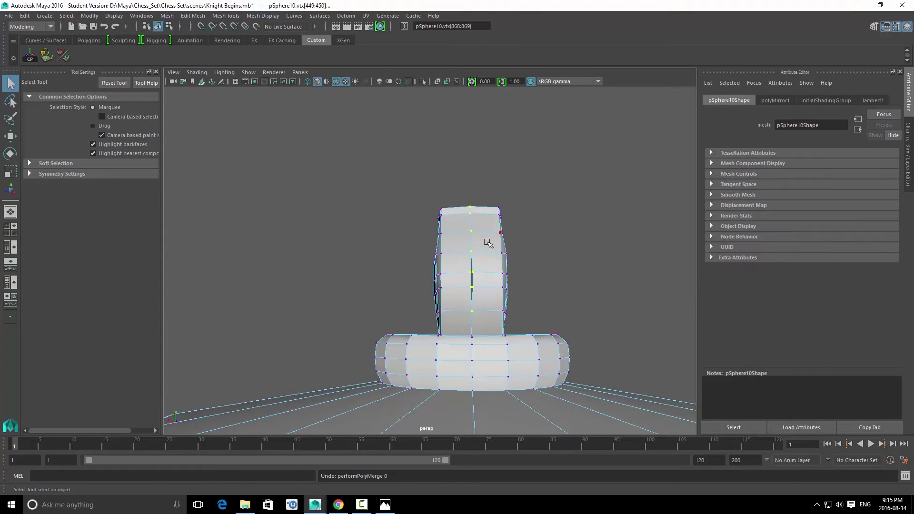
pyautogui.keyDown('shift'); pyautogui.moveTo(488, 258); pyautogui.dragTo(521, 212, button='right'); pyautogui.keyUp('shift')
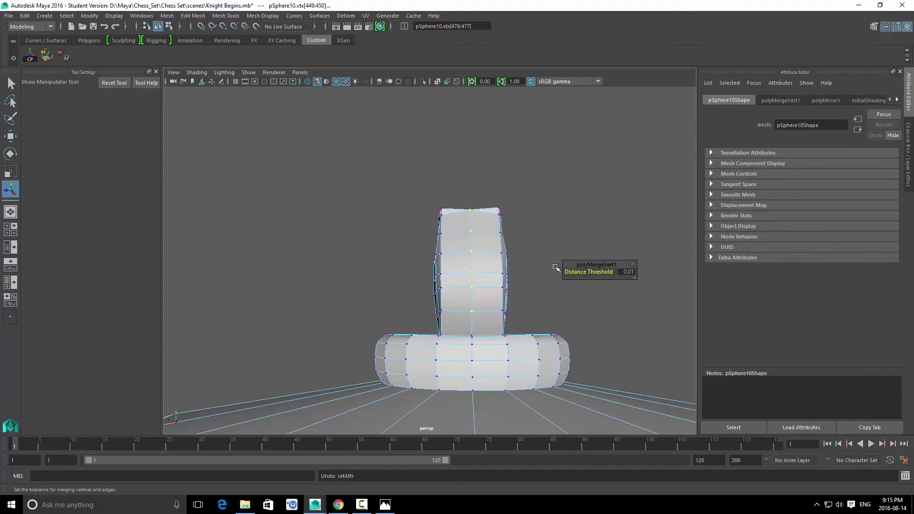
pyautogui.hotkey('ctrl', 'z')
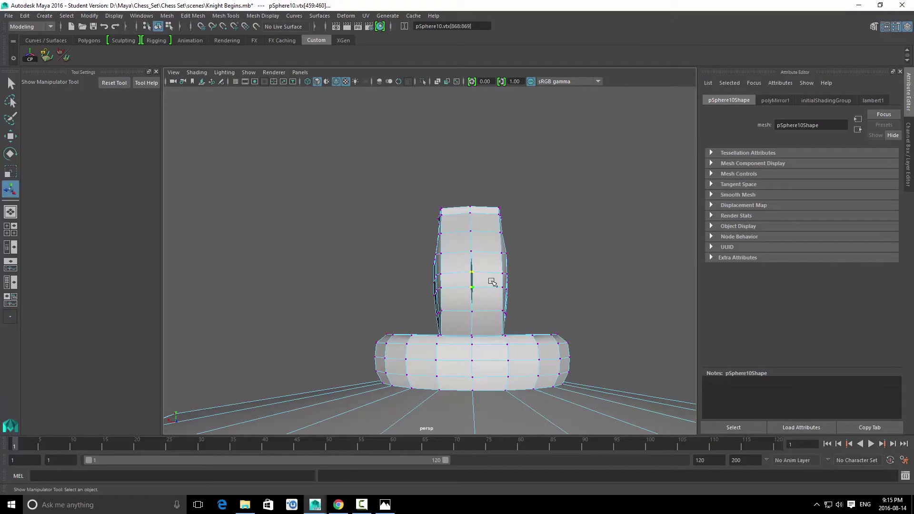
# Step: Merge only the vertex pairs at the open gap in the side seam with a 0.01 distance threshold, and preview the mesh smoothed
pyautogui.keyDown('shift'); pyautogui.moveTo(497, 261); pyautogui.dragTo(547, 219, button='right'); pyautogui.keyUp('shift')
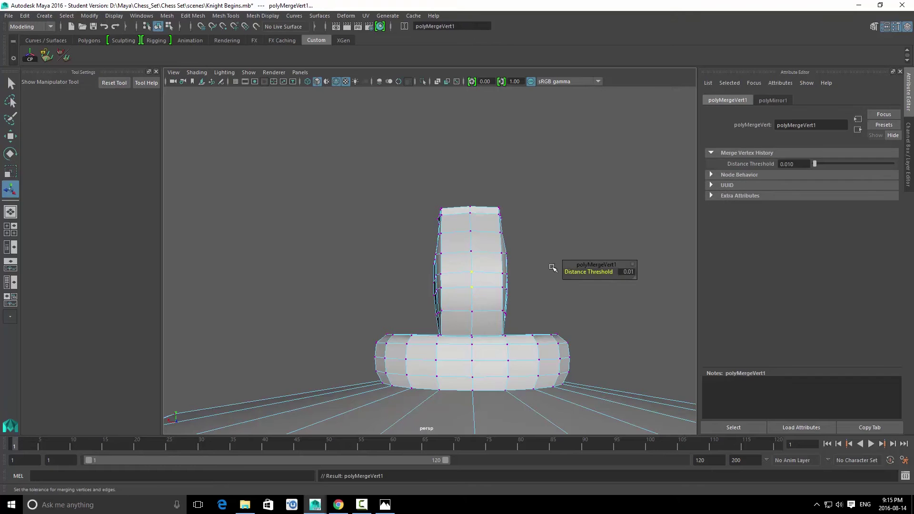
pyautogui.click(548, 220)
pyautogui.click(454, 257)
pyautogui.press('3')
pyautogui.keyDown('alt'); pyautogui.moveTo(465, 260); pyautogui.dragTo(578, 301); pyautogui.keyUp('alt')
# Step: Turn off the smooth preview and mirror the king mesh along the Z axis to complete its other half
pyautogui.click(518, 277)
pyautogui.click(467, 299)
pyautogui.press('1')
pyautogui.keyDown('shift'); pyautogui.moveTo(452, 275); pyautogui.dragTo(541, 424, button='right'); pyautogui.keyUp('shift')
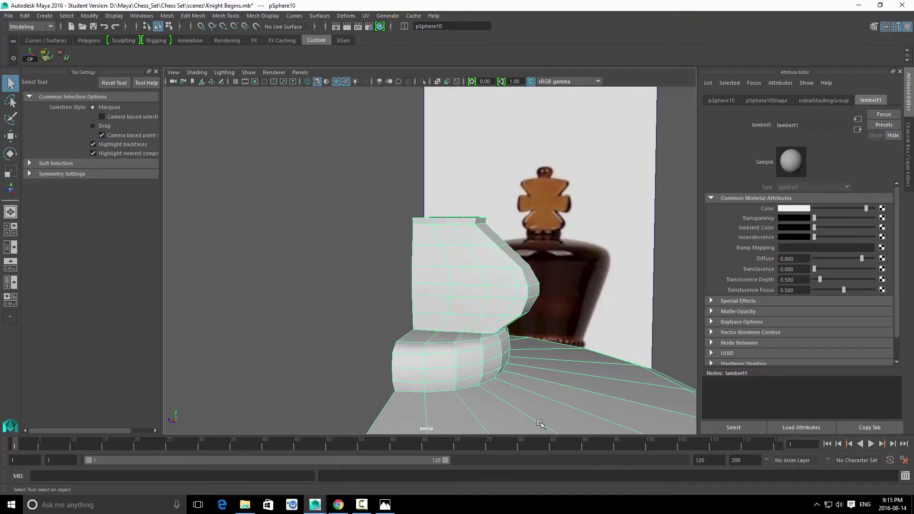
pyautogui.click(356, 188)
# Step: Extrude the open border edges on top of the cross base upward to the top of the reference's horizontal arm
pyautogui.scroll(-6, 360, 199)
pyautogui.keyDown('alt'); pyautogui.moveTo(381, 284); pyautogui.dragTo(497, 247); pyautogui.keyUp('alt')
pyautogui.click(429, 283)
pyautogui.scroll(3, 463, 288)
pyautogui.press('space')
pyautogui.moveTo(471, 247); pyautogui.dragTo(470, 225, button='right')
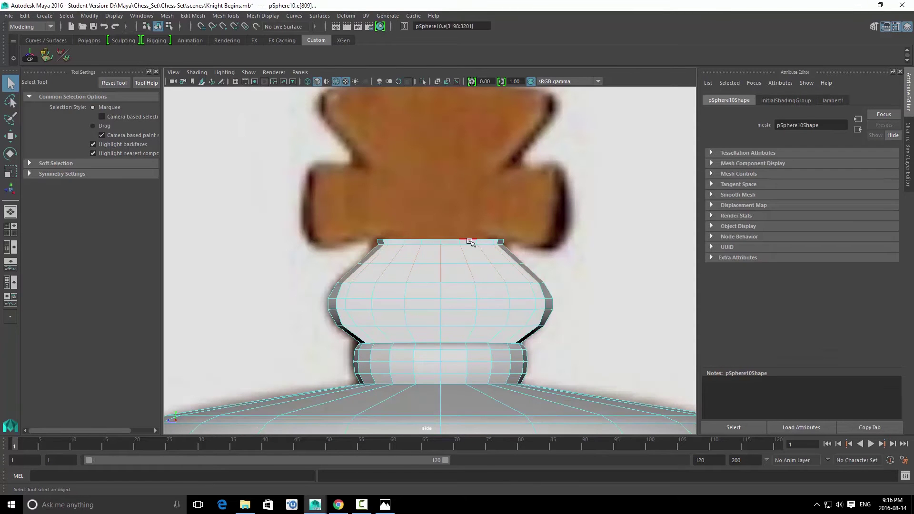
pyautogui.keyDown('alt'); pyautogui.moveTo(525, 253); pyautogui.dragTo(538, 229); pyautogui.keyUp('alt')
pyautogui.press('space')
pyautogui.keyDown('alt'); pyautogui.moveTo(538, 233); pyautogui.dragTo(453, 224); pyautogui.keyUp('alt')
pyautogui.hotkey('ctrl', 'e')
pyautogui.press('w')
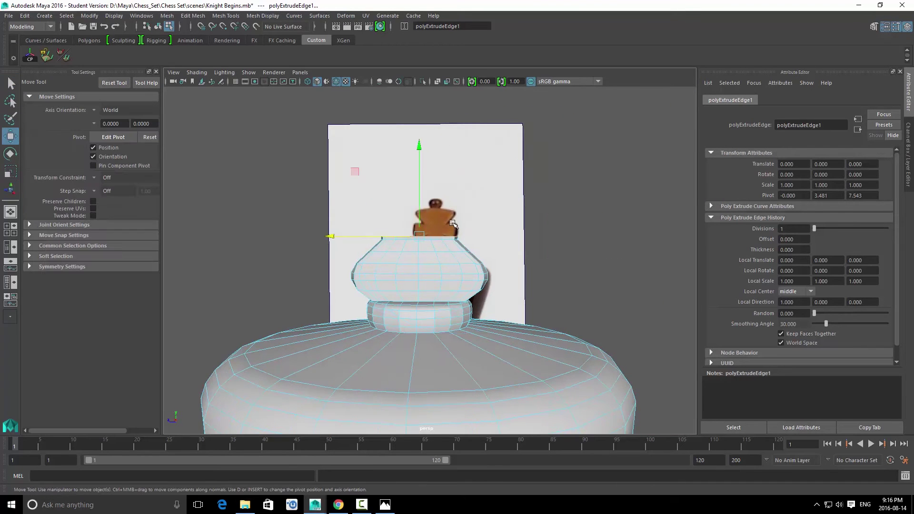
pyautogui.press('space')
pyautogui.moveTo(424, 157); pyautogui.dragTo(445, 86)
# Step: Extrude the narrow side faces at both ends of the new section and scale them apart to the reference arm's width
pyautogui.press('q')
pyautogui.moveTo(444, 228); pyautogui.dragTo(452, 220, button='right')
pyautogui.click(451, 221)
pyautogui.press('space')
pyautogui.moveTo(487, 214); pyautogui.dragTo(487, 240)
pyautogui.press('F11')
pyautogui.click(471, 215)
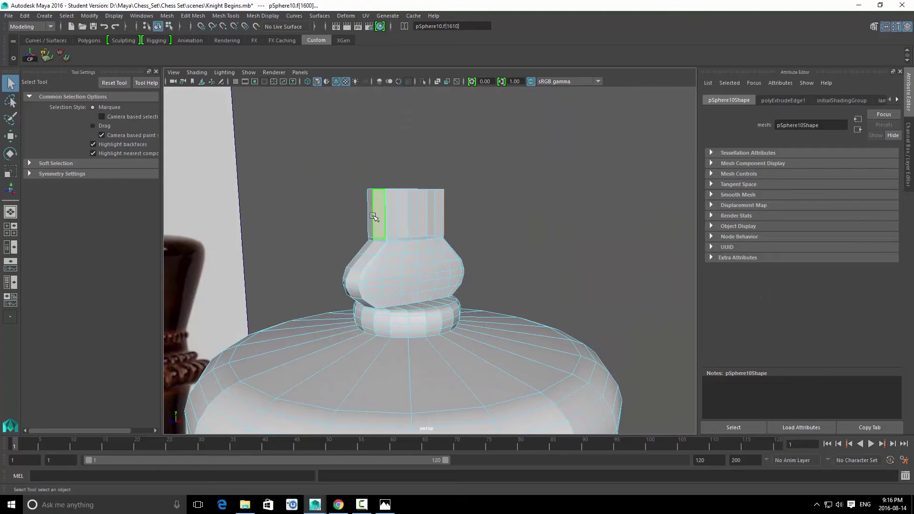
pyautogui.press('space')
pyautogui.hotkey('ctrl', 'e')
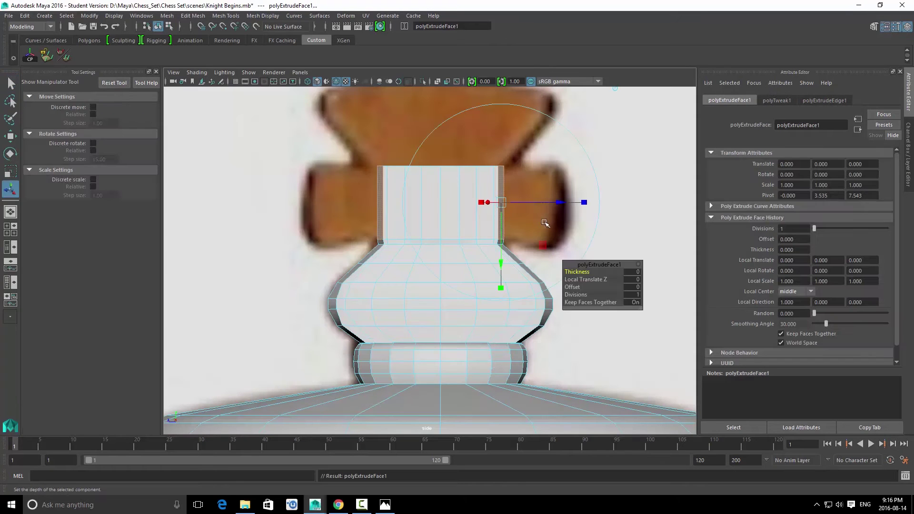
pyautogui.press('r')
pyautogui.moveTo(355, 203); pyautogui.dragTo(260, 205)
pyautogui.press('space')
pyautogui.moveTo(441, 201); pyautogui.dragTo(442, 177)
# Step: Insert a horizontal edge loop around the middle of the cross arm
pyautogui.keyDown('alt'); pyautogui.moveTo(506, 212); pyautogui.dragTo(503, 278); pyautogui.keyUp('alt')
pyautogui.press('q')
pyautogui.press('F8')
pyautogui.click(401, 221)
pyautogui.moveTo(503, 277); pyautogui.dragTo(505, 243, button='right')
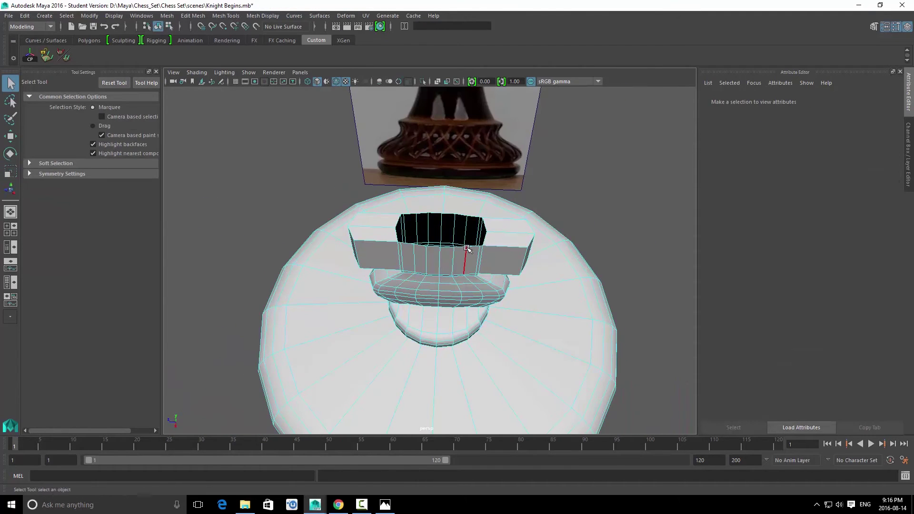
pyautogui.doubleClick(460, 248)
pyautogui.keyDown('alt'); pyautogui.moveTo(459, 247); pyautogui.dragTo(458, 219); pyautogui.keyUp('alt')
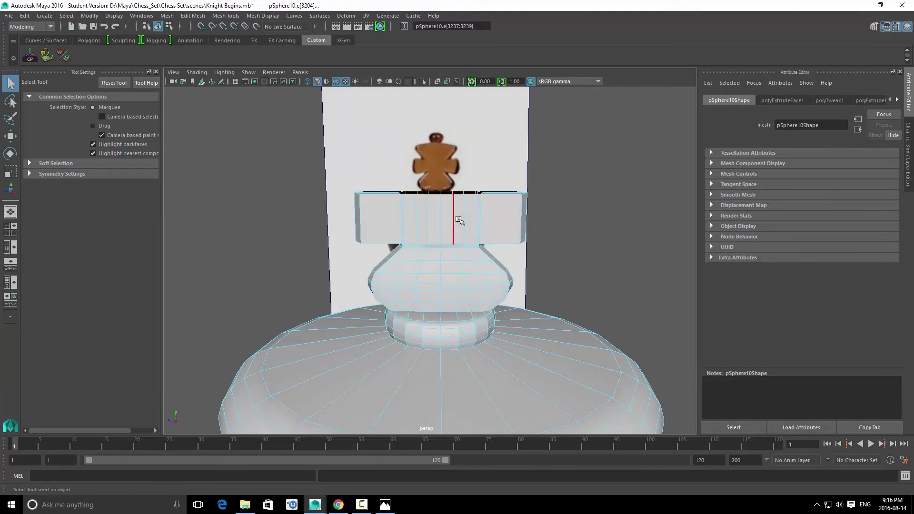
pyautogui.click(439, 237)
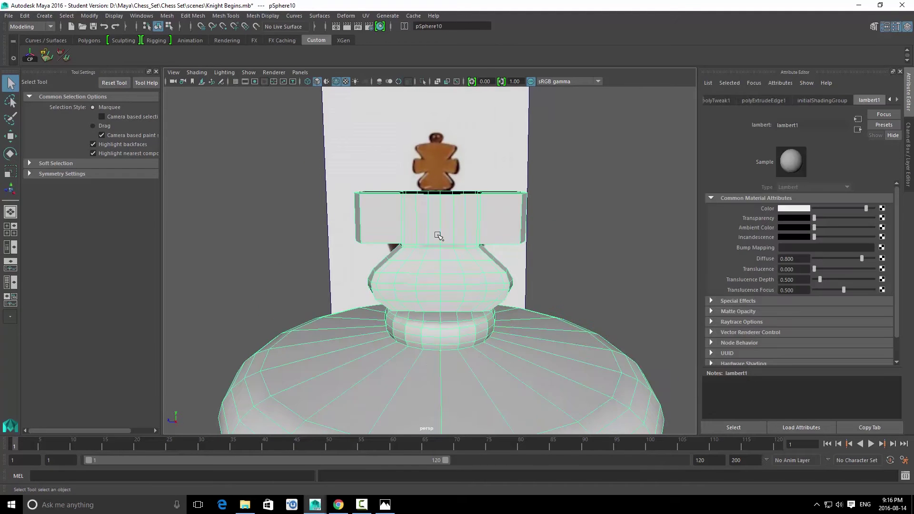
pyautogui.keyDown('alt'); pyautogui.moveTo(439, 251); pyautogui.dragTo(461, 225); pyautogui.keyUp('alt')
# Step: Delete the faces in the upper half of the cross arm, above the new edge loop
pyautogui.press('space')
pyautogui.moveTo(462, 224); pyautogui.dragTo(384, 190, button='right')
pyautogui.click(383, 202)
pyautogui.moveTo(606, 196); pyautogui.dragTo(604, 196)
pyautogui.press('Delete')
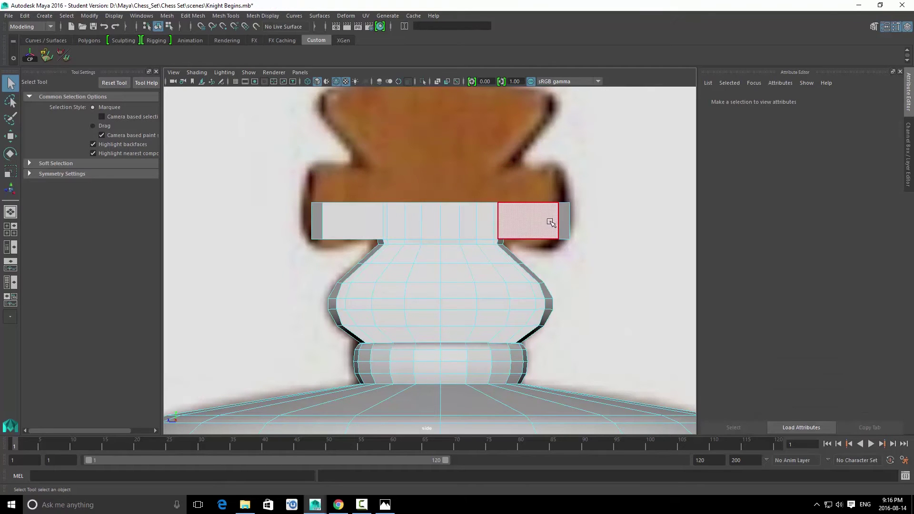
# Step: Lower the bottom outer corner vertices of one arm end to match the reference outline
pyautogui.click(546, 220)
pyautogui.scroll(1, 568, 222)
pyautogui.keyDown('alt'); pyautogui.moveTo(568, 222); pyautogui.dragTo(541, 221, button='middle'); pyautogui.keyUp('alt')
pyautogui.press('space')
pyautogui.moveTo(541, 221)
pyautogui.mouseDown()
pyautogui.moveTo(524, 188)
pyautogui.moveTo(536, 214)
pyautogui.mouseUp()
pyautogui.keyDown('alt'); pyautogui.moveTo(537, 215); pyautogui.dragTo(566, 236, button='right'); pyautogui.keyUp('alt')
pyautogui.press('space')
pyautogui.moveTo(535, 226); pyautogui.dragTo(567, 225)
pyautogui.keyDown('alt'); pyautogui.moveTo(539, 219); pyautogui.dragTo(557, 237, button='right'); pyautogui.keyUp('alt')
pyautogui.keyDown('alt'); pyautogui.moveTo(558, 237); pyautogui.dragTo(545, 235, button='middle'); pyautogui.keyUp('alt')
pyautogui.moveTo(525, 217); pyautogui.dragTo(519, 214, button='right')
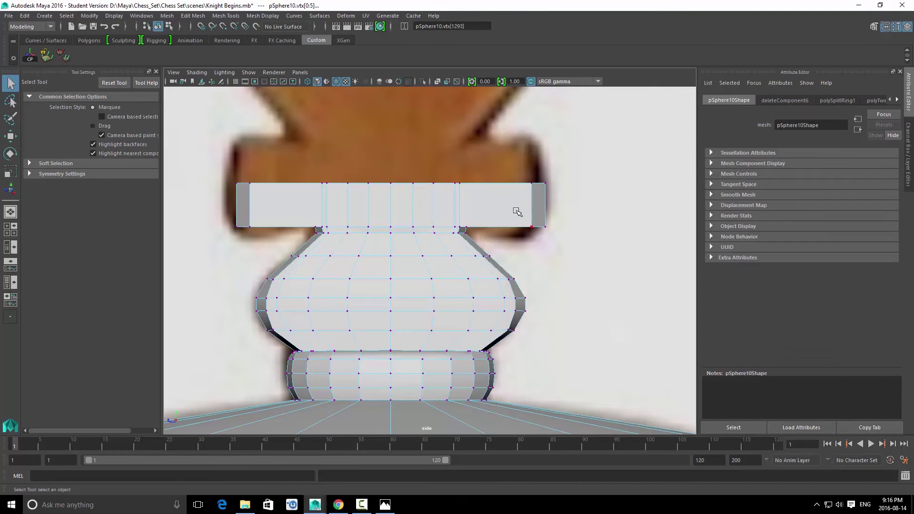
pyautogui.moveTo(516, 210); pyautogui.dragTo(557, 232)
pyautogui.press('w')
pyautogui.moveTo(538, 137); pyautogui.dragTo(538, 146)
pyautogui.press('space')
pyautogui.moveTo(520, 222); pyautogui.dragTo(520, 195)
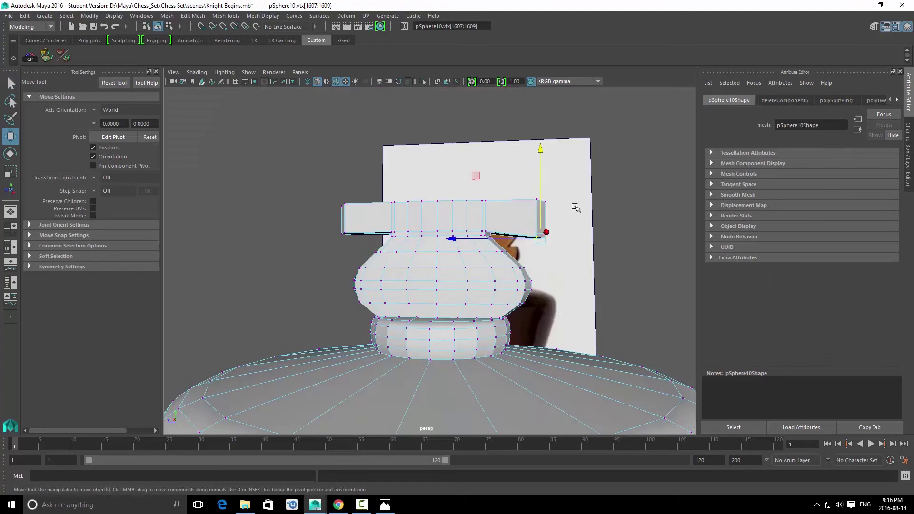
# Step: Check the slanted arm end from several angles and lower its bottom corner vertices slightly further
pyautogui.keyDown('alt'); pyautogui.moveTo(575, 206); pyautogui.dragTo(539, 194); pyautogui.keyUp('alt')
pyautogui.scroll(5, 537, 196)
pyautogui.scroll(-5, 530, 206)
pyautogui.keyDown('alt'); pyautogui.moveTo(453, 192); pyautogui.dragTo(519, 204); pyautogui.keyUp('alt')
pyautogui.scroll(3, 498, 213)
pyautogui.press('space')
pyautogui.moveTo(537, 151); pyautogui.dragTo(537, 153)
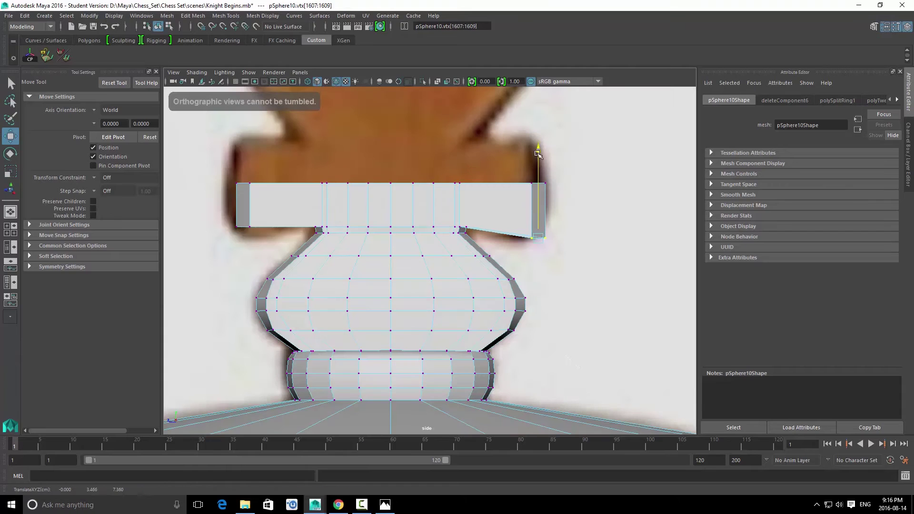
# Step: Try to lower the bottom outer corner vertices on the opposite arm end
pyautogui.press('q')
pyautogui.moveTo(269, 240); pyautogui.dragTo(269, 239)
pyautogui.press('w')
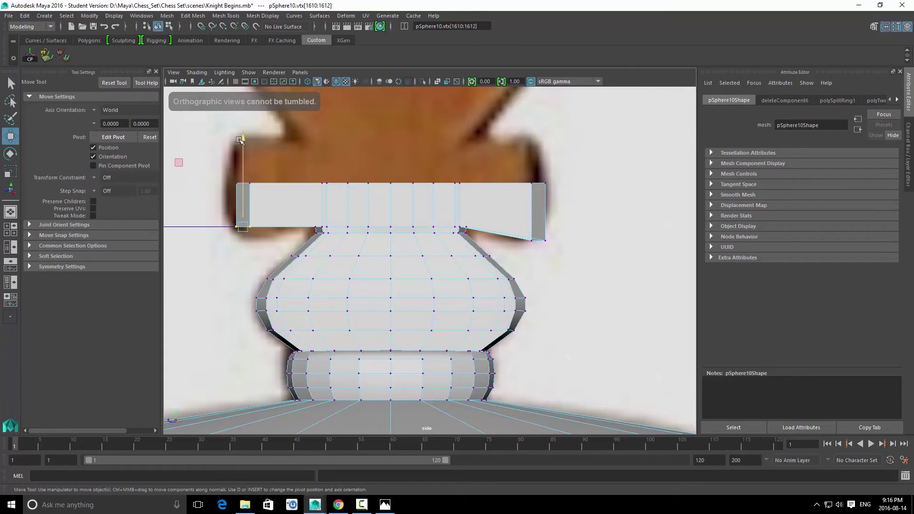
pyautogui.moveTo(244, 139); pyautogui.dragTo(244, 141)
pyautogui.hotkey('ctrl', 'z')
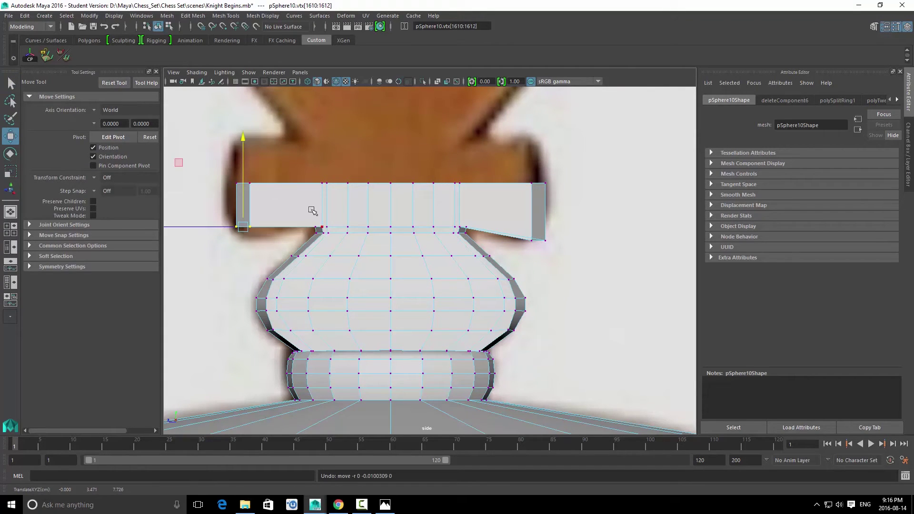
# Step: Select all faces on the unadjusted half of the king mesh in the side view and delete them
pyautogui.press('q')
pyautogui.moveTo(308, 198); pyautogui.dragTo(304, 212)
pyautogui.scroll(-15, 302, 235)
pyautogui.keyDown('alt'); pyautogui.moveTo(333, 263); pyautogui.dragTo(353, 327, button='right'); pyautogui.keyUp('alt')
pyautogui.keyDown('alt'); pyautogui.moveTo(348, 317); pyautogui.dragTo(338, 267, button='middle'); pyautogui.keyUp('alt')
pyautogui.moveTo(416, 399); pyautogui.dragTo(415, 399)
pyautogui.scroll(6, 414, 258)
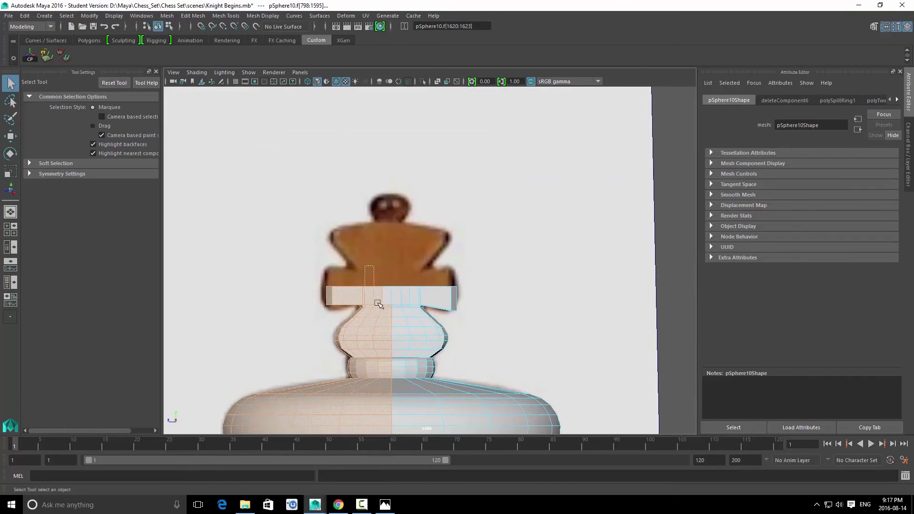
pyautogui.press('Delete')
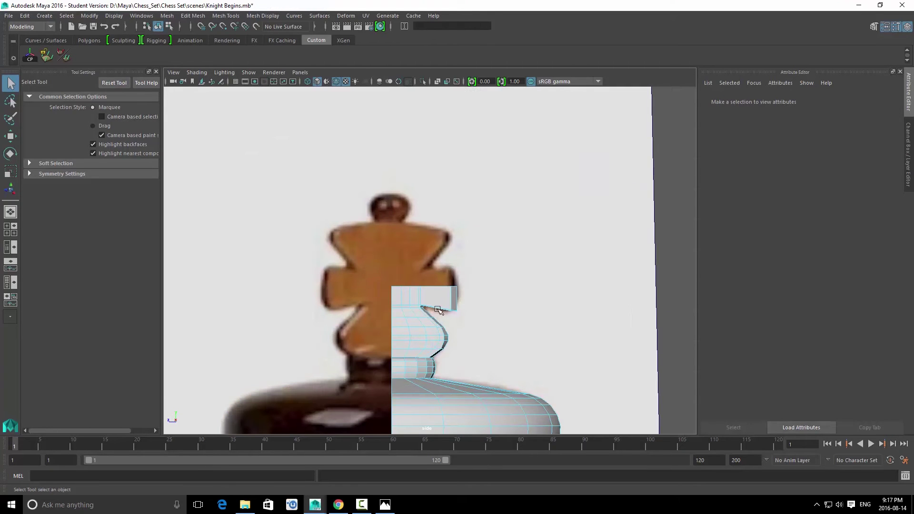
# Step: Select the bottom outer corner vertices of the remaining arm end and scale them vertically to level them
pyautogui.click(485, 229)
pyautogui.click(428, 306)
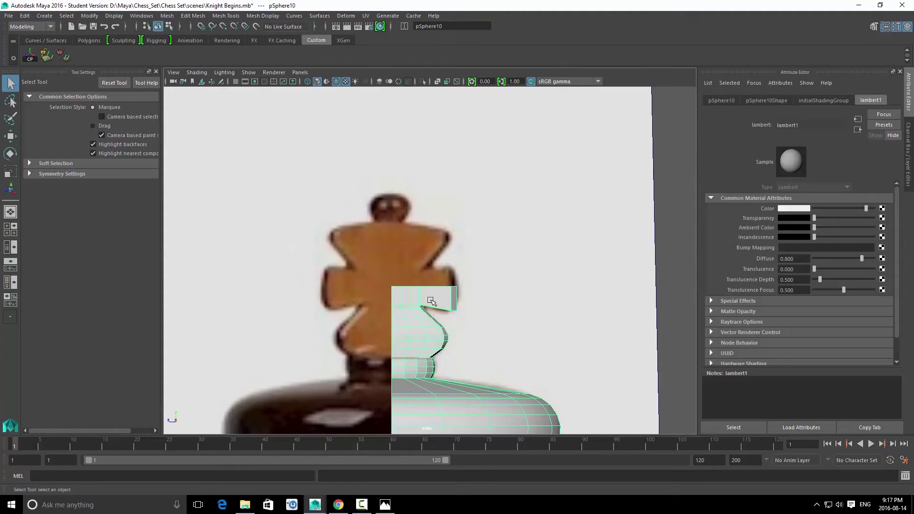
pyautogui.scroll(5, 476, 310)
pyautogui.scroll(3, 468, 298)
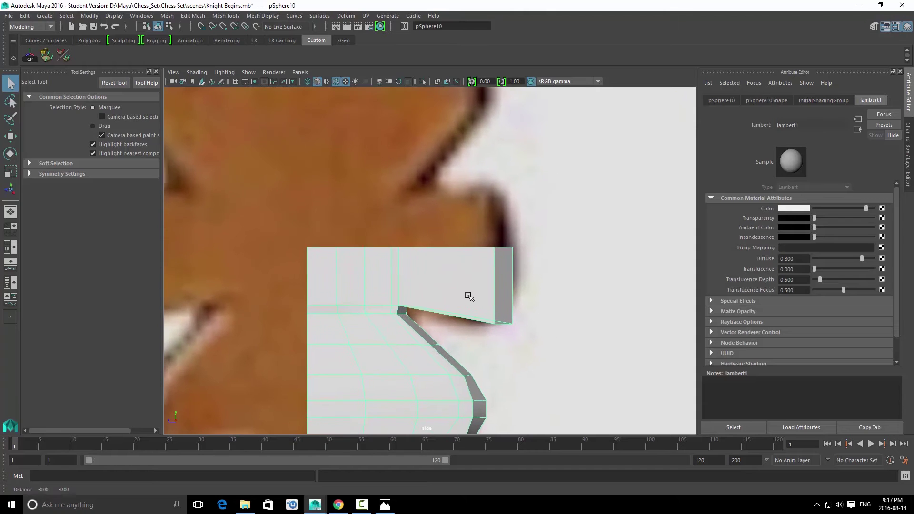
pyautogui.keyDown('alt'); pyautogui.moveTo(497, 278); pyautogui.dragTo(496, 259, button='middle'); pyautogui.keyUp('alt')
pyautogui.keyDown('alt'); pyautogui.click(499, 280); pyautogui.keyUp('alt')
pyautogui.press('space')
pyautogui.press('space')
pyautogui.keyDown('alt'); pyautogui.moveTo(494, 246); pyautogui.dragTo(457, 243); pyautogui.keyUp('alt')
pyautogui.moveTo(458, 244); pyautogui.dragTo(322, 238, button='right')
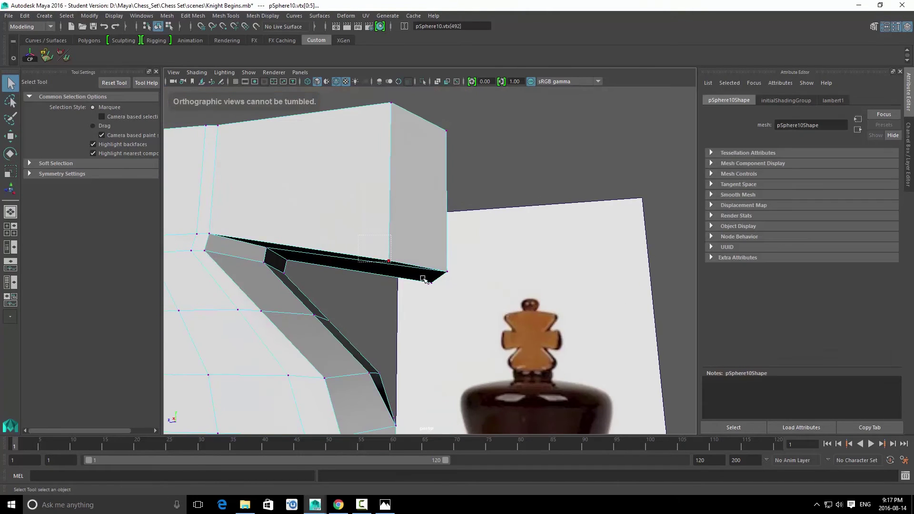
pyautogui.press('w')
pyautogui.press('r')
pyautogui.moveTo(430, 190); pyautogui.dragTo(450, 346)
# Step: Use Multi-Cut on both sides of the arm to cut from the neck corner across the underside and up the end face
pyautogui.keyDown('alt'); pyautogui.moveTo(410, 260); pyautogui.dragTo(526, 256); pyautogui.keyUp('alt')
pyautogui.press('q')
pyautogui.click(501, 265)
pyautogui.click(462, 240)
pyautogui.keyDown('alt'); pyautogui.moveTo(462, 240); pyautogui.dragTo(501, 275); pyautogui.keyUp('alt')
pyautogui.moveTo(433, 252); pyautogui.dragTo(395, 257, button='right')
pyautogui.keyDown('alt'); pyautogui.moveTo(454, 266); pyautogui.dragTo(341, 265); pyautogui.keyUp('alt')
pyautogui.moveTo(342, 265); pyautogui.dragTo(422, 227, button='right')
pyautogui.keyDown('alt'); pyautogui.moveTo(399, 264); pyautogui.dragTo(470, 304); pyautogui.keyUp('alt')
pyautogui.press('f')
pyautogui.keyDown('shift'); pyautogui.moveTo(406, 283); pyautogui.dragTo(353, 283, button='right'); pyautogui.keyUp('shift')
pyautogui.keyDown('alt'); pyautogui.moveTo(353, 283); pyautogui.dragTo(334, 309); pyautogui.keyUp('alt')
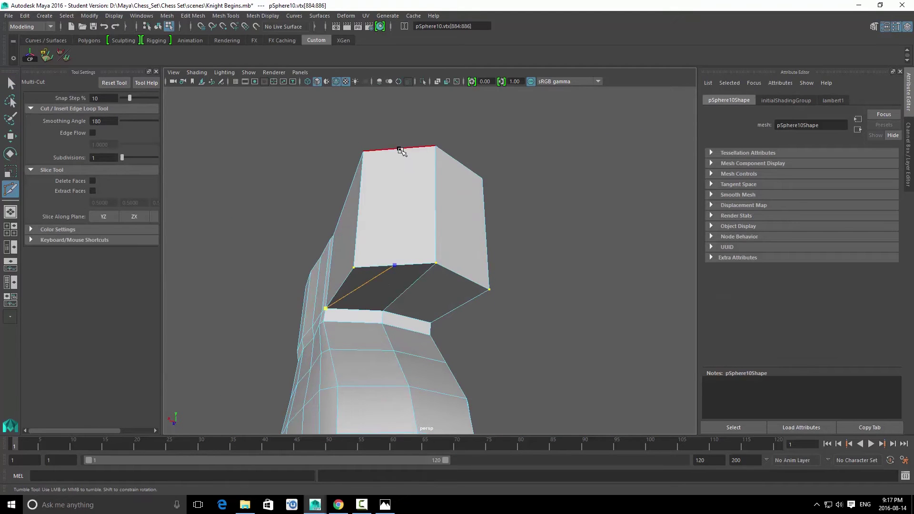
pyautogui.keyDown('alt'); pyautogui.moveTo(441, 219); pyautogui.dragTo(473, 300); pyautogui.keyUp('alt')
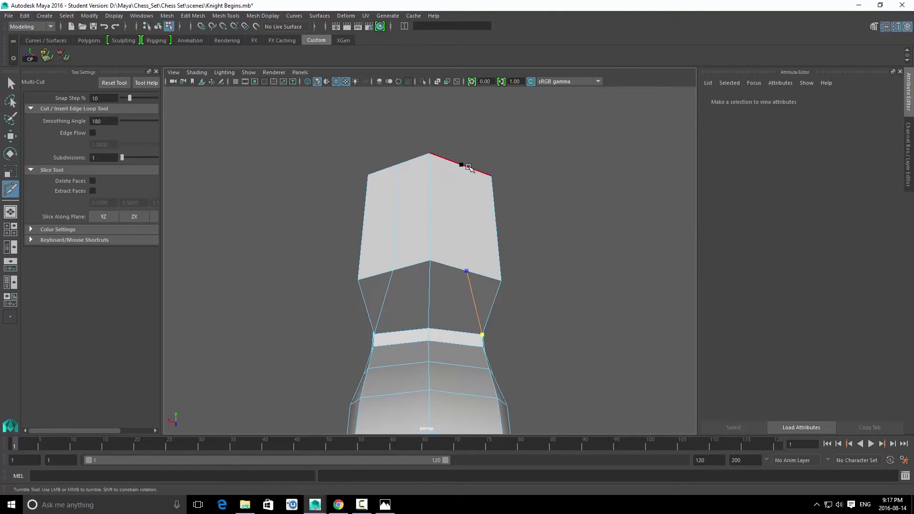
pyautogui.press('q')
pyautogui.keyDown('alt'); pyautogui.moveTo(464, 168); pyautogui.dragTo(402, 205); pyautogui.keyUp('alt')
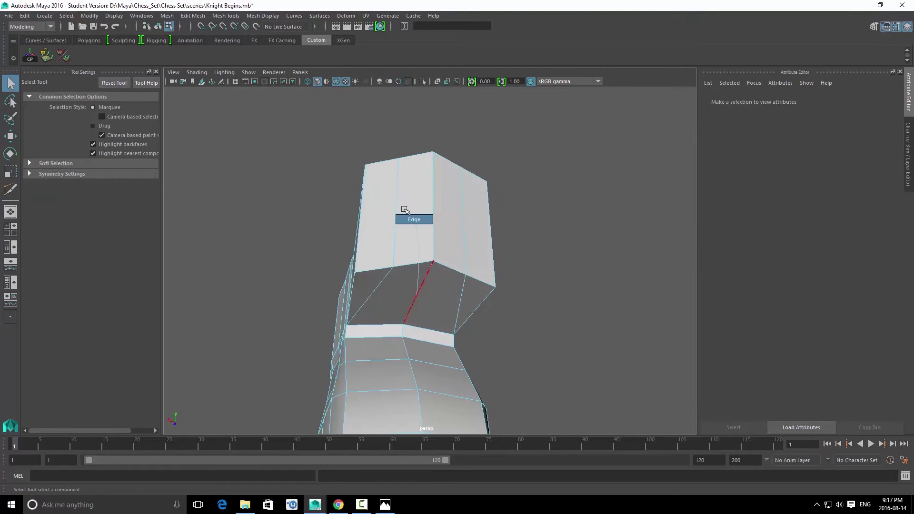
# Step: Delete the faces on one side of the X centre plane over the full height, leaving a quarter of the king
pyautogui.click(410, 229)
pyautogui.scroll(-10, 435, 271)
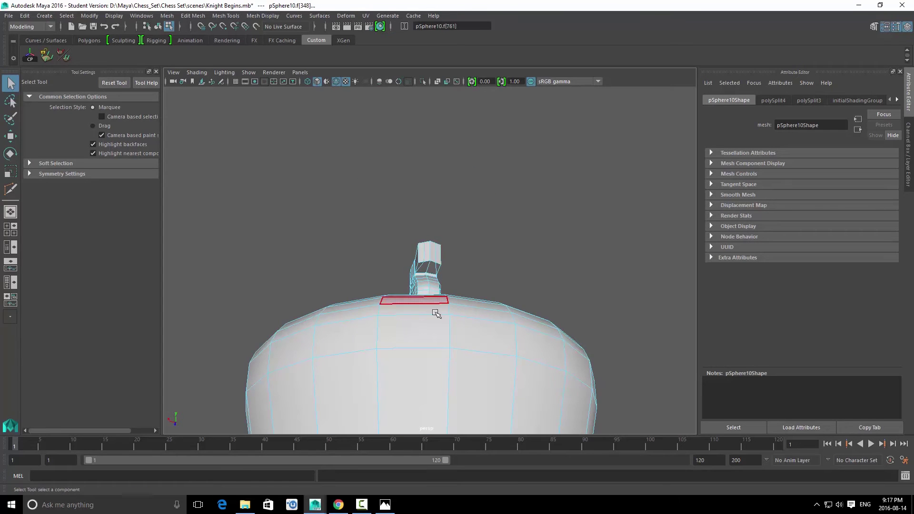
pyautogui.click(438, 301)
pyautogui.keyDown('alt'); pyautogui.moveTo(438, 301); pyautogui.dragTo(429, 337); pyautogui.keyUp('alt')
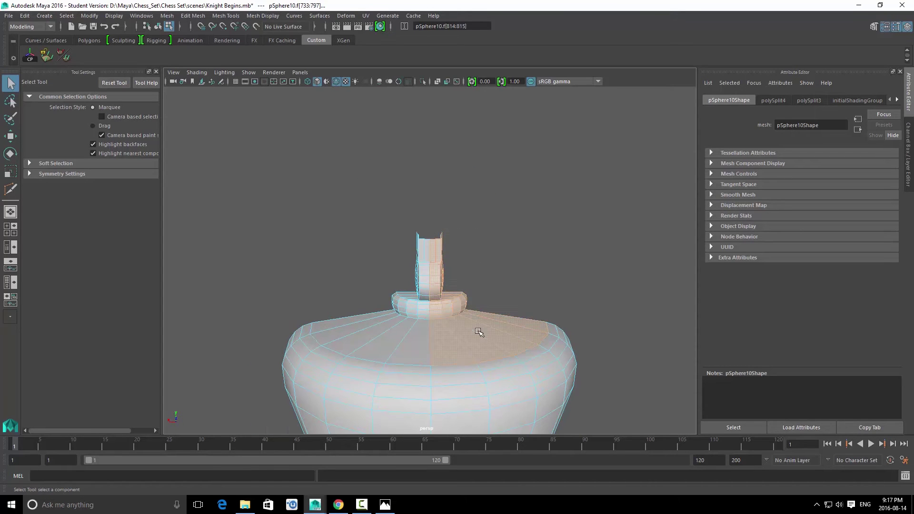
pyautogui.press('Delete')
pyautogui.keyDown('alt'); pyautogui.moveTo(457, 328); pyautogui.dragTo(595, 397); pyautogui.keyUp('alt')
pyautogui.press('Delete')
pyautogui.scroll(-8, 500, 363)
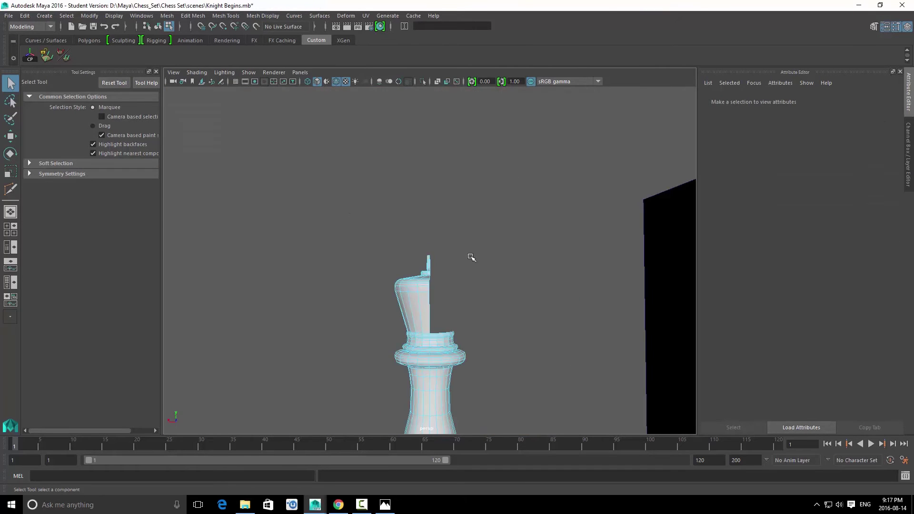
pyautogui.press('space')
pyautogui.moveTo(473, 298); pyautogui.dragTo(424, 312)
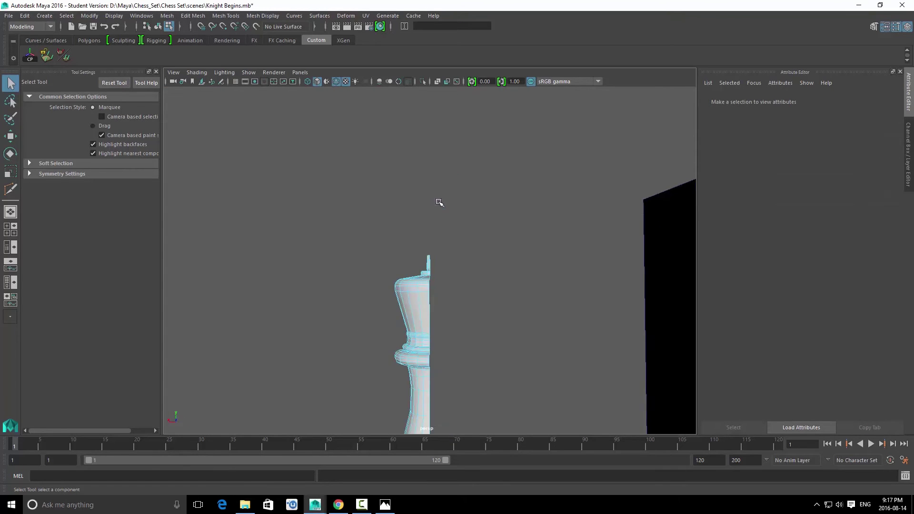
# Step: Return to object mode and delete the construction history of the quarter king mesh
pyautogui.keyDown('alt'); pyautogui.moveTo(439, 200); pyautogui.dragTo(482, 259); pyautogui.keyUp('alt')
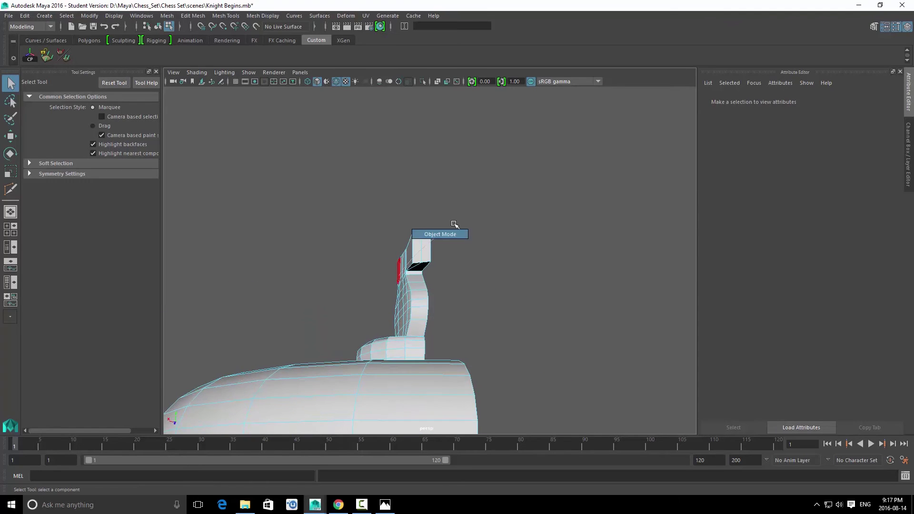
pyautogui.click(403, 275)
pyautogui.hotkey('alt', 'shift', 'd')
# Step: Bevel the vertical outer corner edge of the cross arm with a fraction of 0.5 and an increased segment count
pyautogui.keyDown('alt'); pyautogui.moveTo(396, 282); pyautogui.dragTo(443, 305); pyautogui.keyUp('alt')
pyautogui.keyDown('alt'); pyautogui.moveTo(443, 305); pyautogui.dragTo(672, 326, button='right'); pyautogui.keyUp('alt')
pyautogui.keyDown('alt'); pyautogui.moveTo(446, 294); pyautogui.dragTo(412, 272); pyautogui.keyUp('alt')
pyautogui.keyDown('alt'); pyautogui.moveTo(413, 272); pyautogui.dragTo(372, 270, button='right'); pyautogui.keyUp('alt')
pyautogui.keyDown('alt'); pyautogui.moveTo(373, 270); pyautogui.dragTo(422, 304, button='middle'); pyautogui.keyUp('alt')
pyautogui.keyDown('alt'); pyautogui.moveTo(422, 304); pyautogui.dragTo(422, 267, button='right'); pyautogui.keyUp('alt')
pyautogui.click(412, 263)
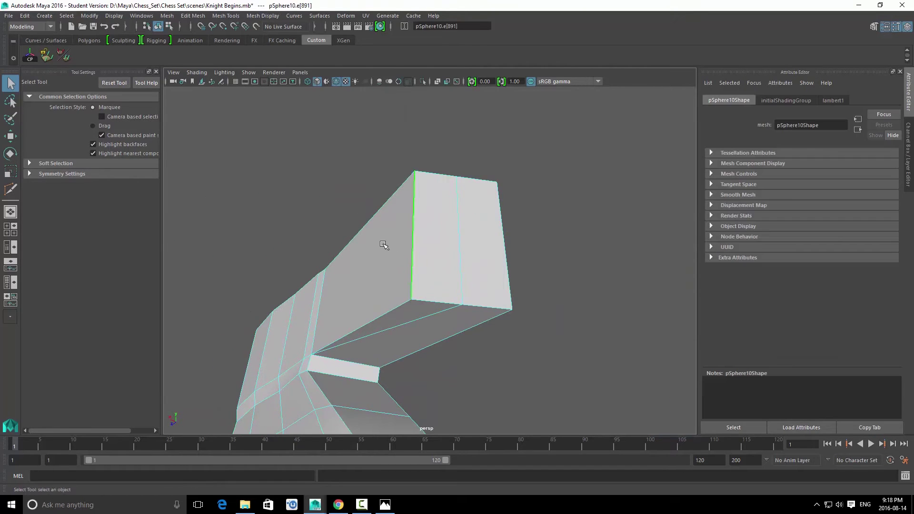
pyautogui.hotkey('ctrl', 'b')
pyautogui.keyDown('alt'); pyautogui.moveTo(487, 254); pyautogui.dragTo(498, 293); pyautogui.keyUp('alt')
pyautogui.keyDown('alt'); pyautogui.moveTo(498, 293); pyautogui.dragTo(500, 294, button='middle'); pyautogui.keyUp('alt')
pyautogui.scroll(-5, 500, 295)
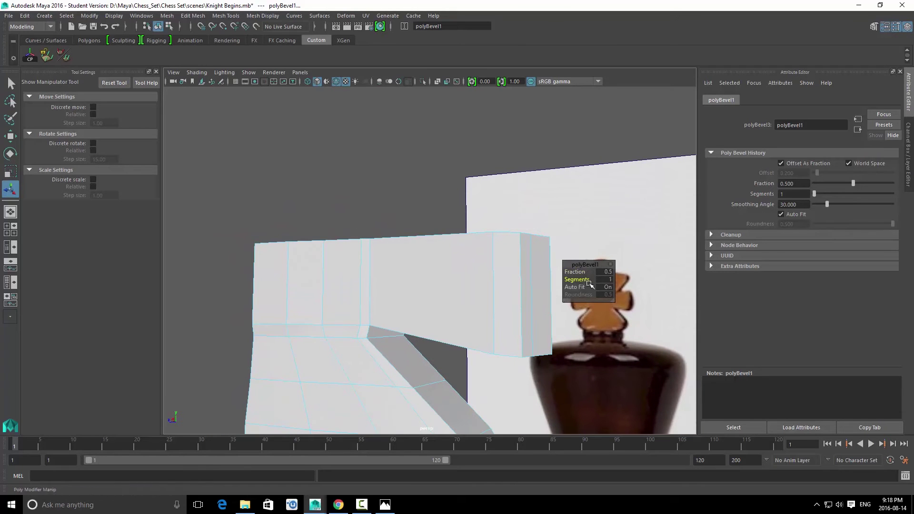
pyautogui.moveTo(598, 284); pyautogui.dragTo(608, 287, button='middle')
pyautogui.keyDown('alt'); pyautogui.moveTo(524, 306); pyautogui.dragTo(451, 254); pyautogui.keyUp('alt')
pyautogui.press('q')
# Step: Move the front wall vertices of the arm's central section outward
pyautogui.keyDown('alt'); pyautogui.moveTo(434, 223); pyautogui.dragTo(441, 230); pyautogui.keyUp('alt')
pyautogui.press('F8')
pyautogui.click(455, 166)
pyautogui.keyDown('alt'); pyautogui.moveTo(454, 166); pyautogui.dragTo(576, 196); pyautogui.keyUp('alt')
pyautogui.moveTo(484, 200); pyautogui.dragTo(484, 226, button='right')
pyautogui.moveTo(484, 177); pyautogui.dragTo(456, 176, button='right')
pyautogui.keyDown('alt'); pyautogui.moveTo(524, 186); pyautogui.dragTo(436, 182); pyautogui.keyUp('alt')
pyautogui.keyDown('alt'); pyautogui.moveTo(409, 90); pyautogui.dragTo(378, 139, button='middle'); pyautogui.keyUp('alt')
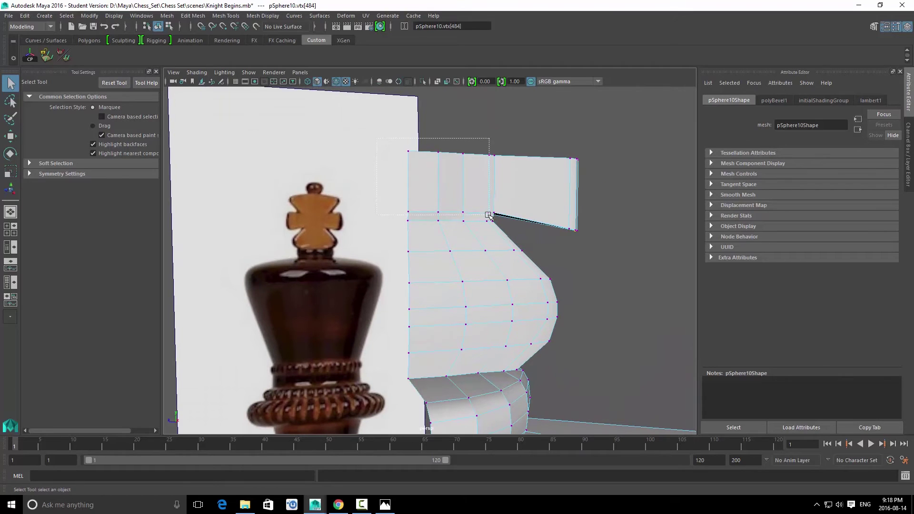
pyautogui.moveTo(490, 214); pyautogui.dragTo(490, 214)
pyautogui.press('w')
pyautogui.moveTo(450, 180); pyautogui.dragTo(481, 177)
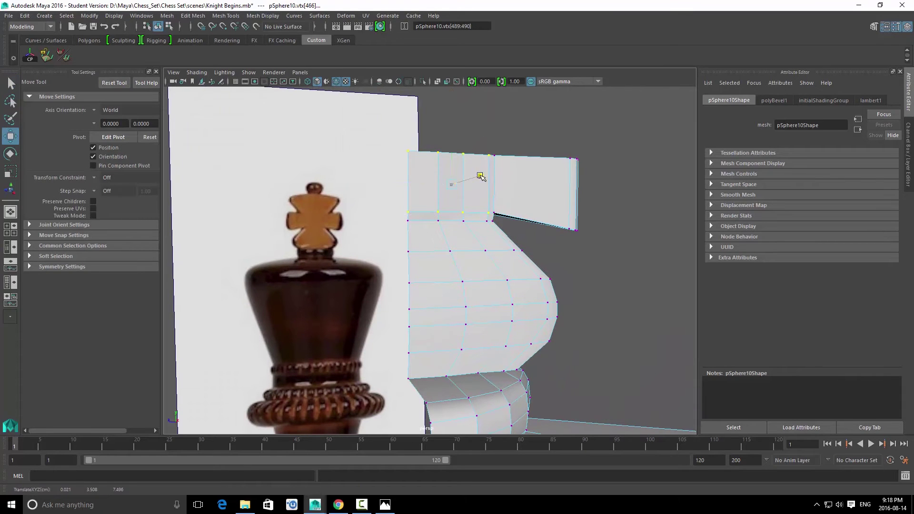
pyautogui.press('q')
# Step: Snap the central section's front vertices along the X axis to line up with the body below
pyautogui.keyDown('alt'); pyautogui.moveTo(507, 220); pyautogui.dragTo(487, 200); pyautogui.keyUp('alt')
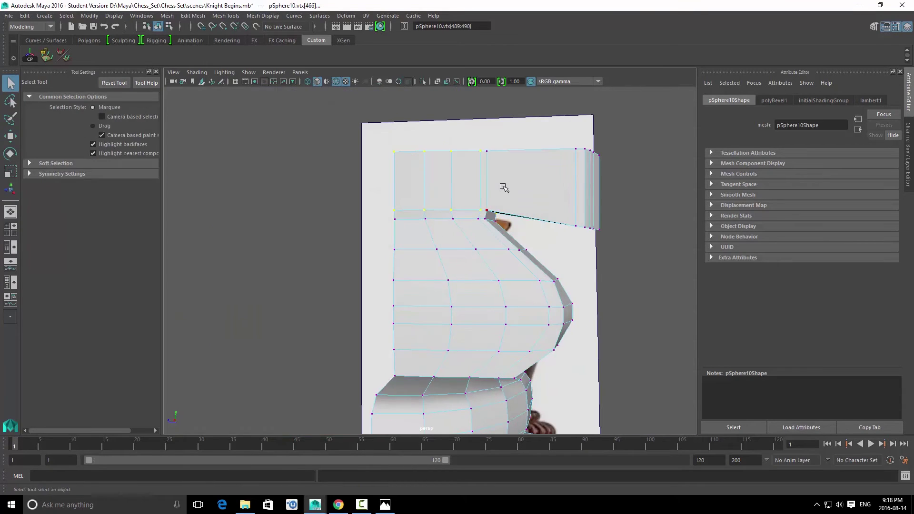
pyautogui.keyDown('alt'); pyautogui.moveTo(594, 286); pyautogui.dragTo(396, 208); pyautogui.keyUp('alt')
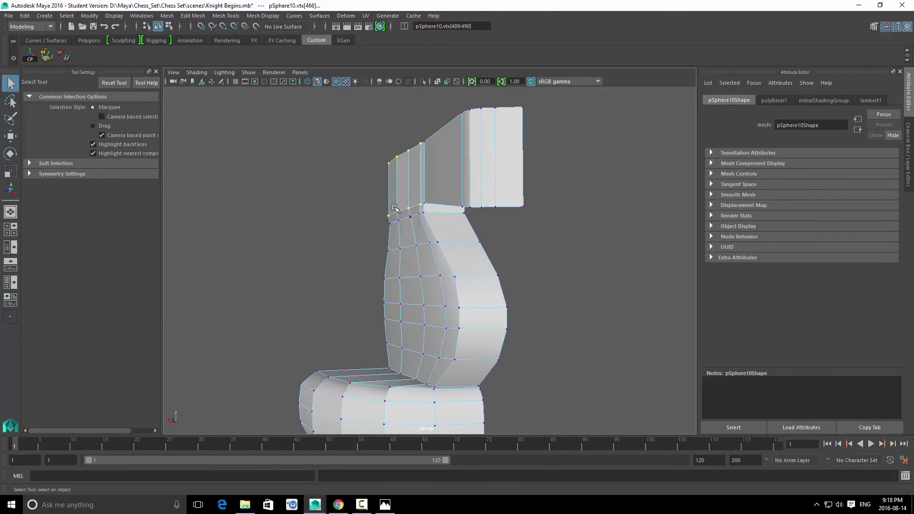
pyautogui.press('w')
pyautogui.moveTo(378, 182); pyautogui.dragTo(312, 176, button='middle')
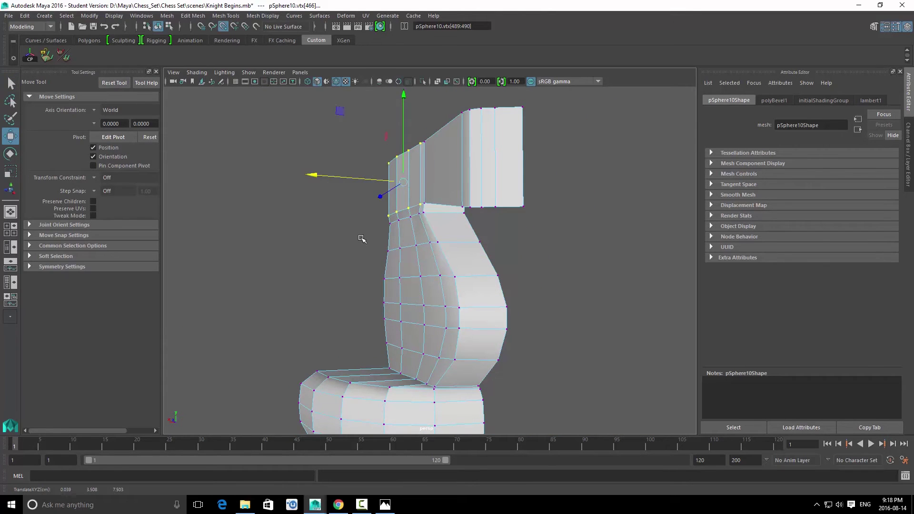
pyautogui.press('q')
# Step: Move the arm's large front face outward so it lines up with the central section
pyautogui.keyDown('alt'); pyautogui.moveTo(417, 243); pyautogui.dragTo(448, 159); pyautogui.keyUp('alt')
pyautogui.moveTo(437, 176); pyautogui.dragTo(437, 177, button='right')
pyautogui.click(432, 163)
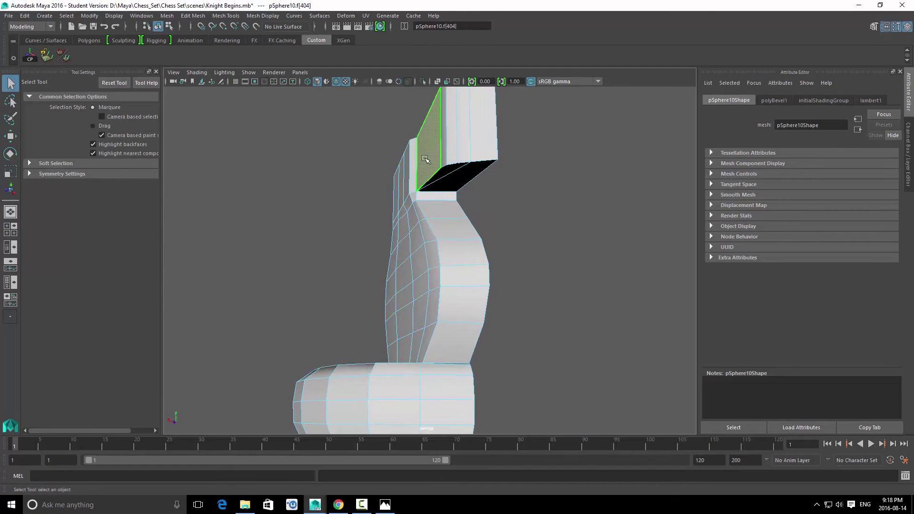
pyautogui.press('w')
pyautogui.press('q')
pyautogui.moveTo(419, 238); pyautogui.dragTo(457, 177, button='right')
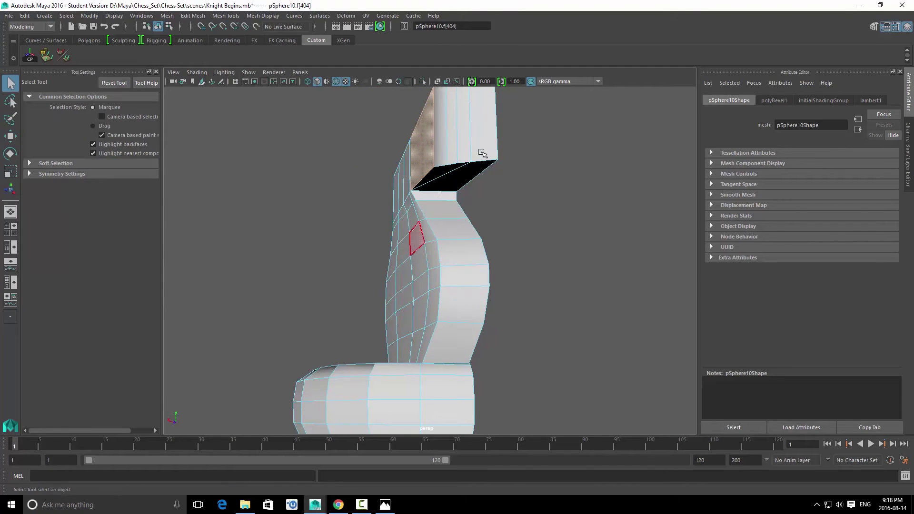
# Step: Adjust the short edge where the body meets the underside of the cross arm, and delete the mesh's construction history
pyautogui.keyDown('alt'); pyautogui.moveTo(417, 222); pyautogui.dragTo(432, 235); pyautogui.keyUp('alt')
pyautogui.moveTo(431, 234); pyautogui.dragTo(425, 214, button='right')
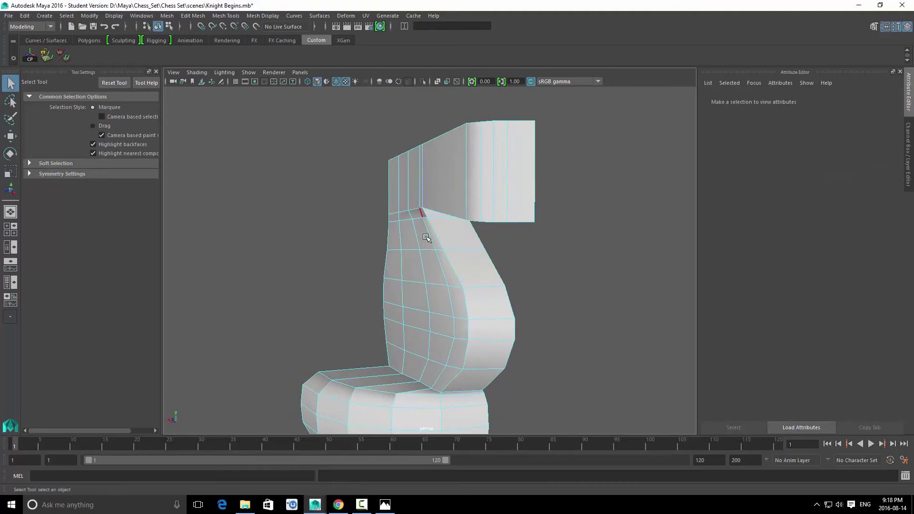
pyautogui.click(418, 227)
pyautogui.keyDown('alt'); pyautogui.moveTo(446, 258); pyautogui.dragTo(423, 248); pyautogui.keyUp('alt')
pyautogui.press('w')
pyautogui.click(384, 226)
pyautogui.press('q')
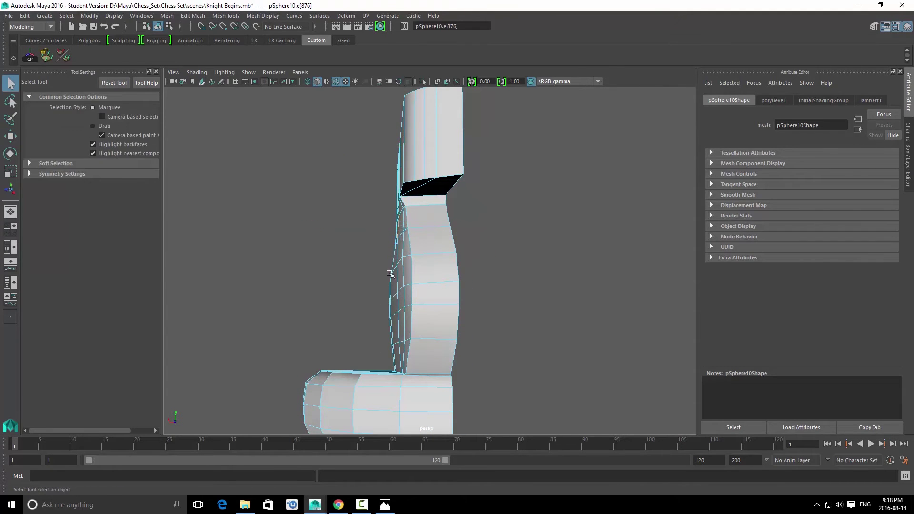
pyautogui.click(381, 224)
pyautogui.keyDown('alt'); pyautogui.moveTo(382, 224); pyautogui.dragTo(476, 243); pyautogui.keyUp('alt')
pyautogui.hotkey('ctrl', 'd')
# Step: Bevel the horizontal seam edges between the arm's central section and the body below
pyautogui.click(421, 235)
pyautogui.click(459, 201)
pyautogui.click(431, 202)
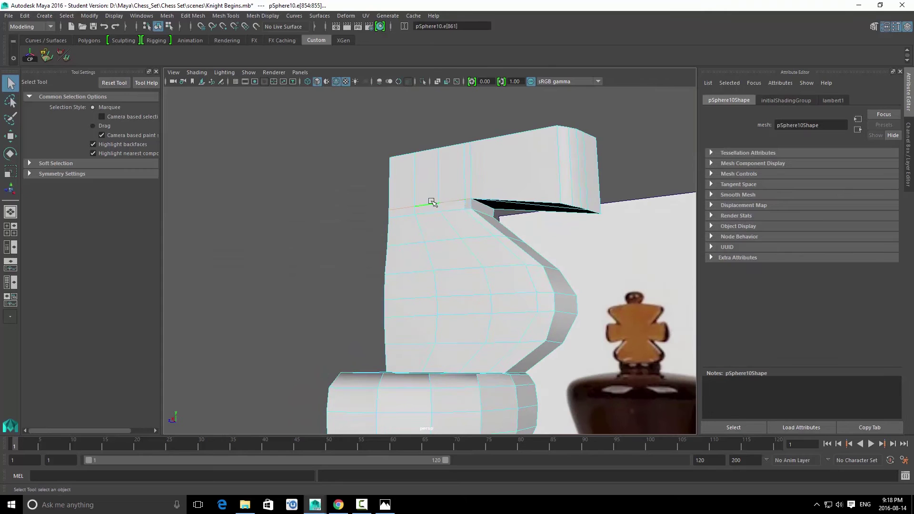
pyautogui.hotkey('ctrl', 'b')
pyautogui.keyDown('alt'); pyautogui.moveTo(540, 229); pyautogui.dragTo(512, 257); pyautogui.keyUp('alt')
pyautogui.press('q')
pyautogui.moveTo(441, 235); pyautogui.dragTo(506, 188, button='right')
pyautogui.keyDown('alt'); pyautogui.moveTo(469, 252); pyautogui.dragTo(466, 219); pyautogui.keyUp('alt')
pyautogui.keyDown('alt'); pyautogui.moveTo(466, 219); pyautogui.dragTo(490, 195, button='right'); pyautogui.keyUp('alt')
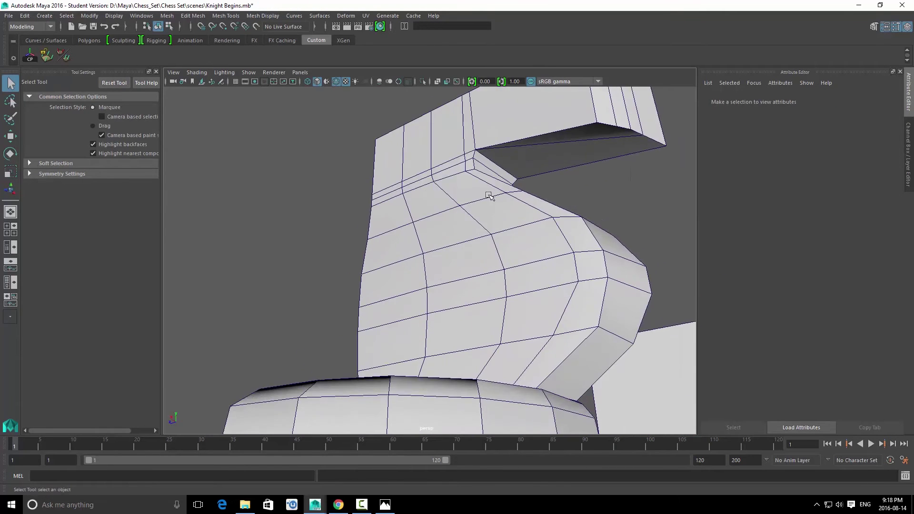
pyautogui.keyDown('alt'); pyautogui.moveTo(490, 195); pyautogui.dragTo(469, 240, button='middle'); pyautogui.keyUp('alt')
pyautogui.keyDown('alt'); pyautogui.moveTo(469, 240); pyautogui.dragTo(494, 241, button='right'); pyautogui.keyUp('alt')
pyautogui.keyDown('alt'); pyautogui.moveTo(494, 241); pyautogui.dragTo(491, 245); pyautogui.keyUp('alt')
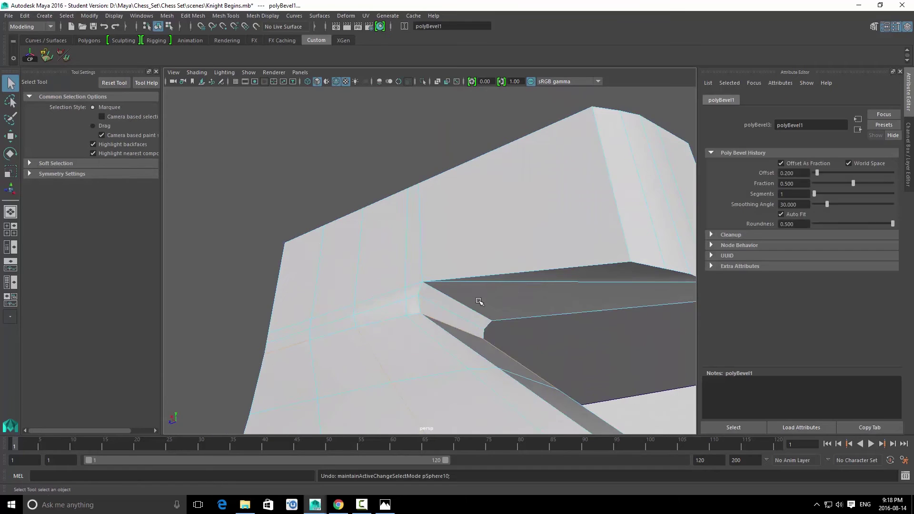
# Step: Undo the seam bevel, add the short edge running back under the arm to the selection, and bevel again with a fraction of 0.5
pyautogui.hotkey('ctrl', 'z')
pyautogui.moveTo(453, 301); pyautogui.dragTo(501, 340)
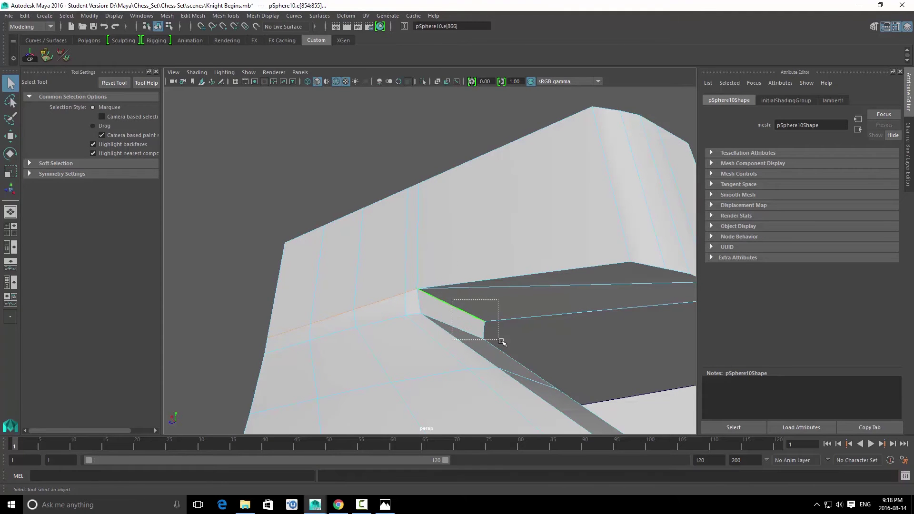
pyautogui.hotkey('ctrl', 'b')
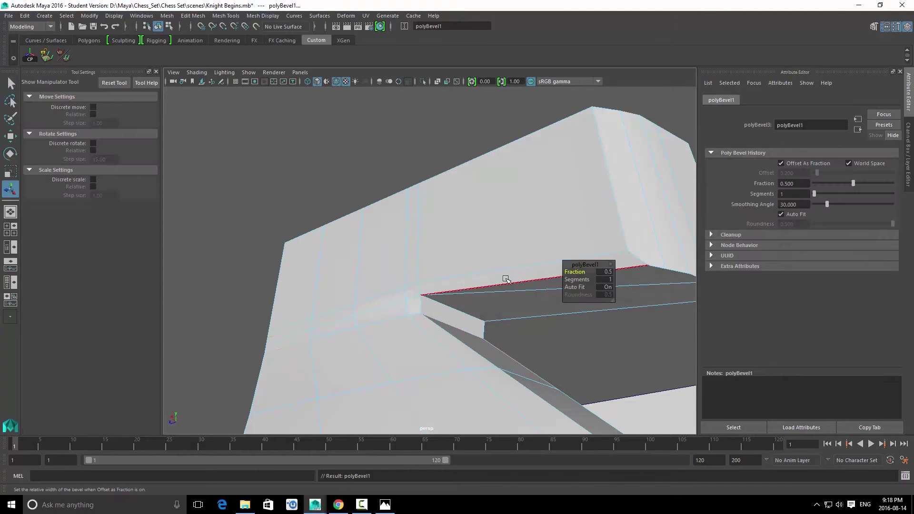
# Step: Bevel the lower front edge of the cross arm with a fraction of 0.5 and one segment
pyautogui.keyDown('alt'); pyautogui.moveTo(427, 327); pyautogui.dragTo(438, 267); pyautogui.keyUp('alt')
pyautogui.click(450, 303)
pyautogui.hotkey('ctrl', 'b')
pyautogui.moveTo(495, 306)
pyautogui.keyDown('alt'); pyautogui.mouseDown()
pyautogui.moveTo(496, 318)
pyautogui.moveTo(548, 328)
pyautogui.moveTo(487, 320)
pyautogui.mouseUp(); pyautogui.keyUp('alt')
pyautogui.press('q')
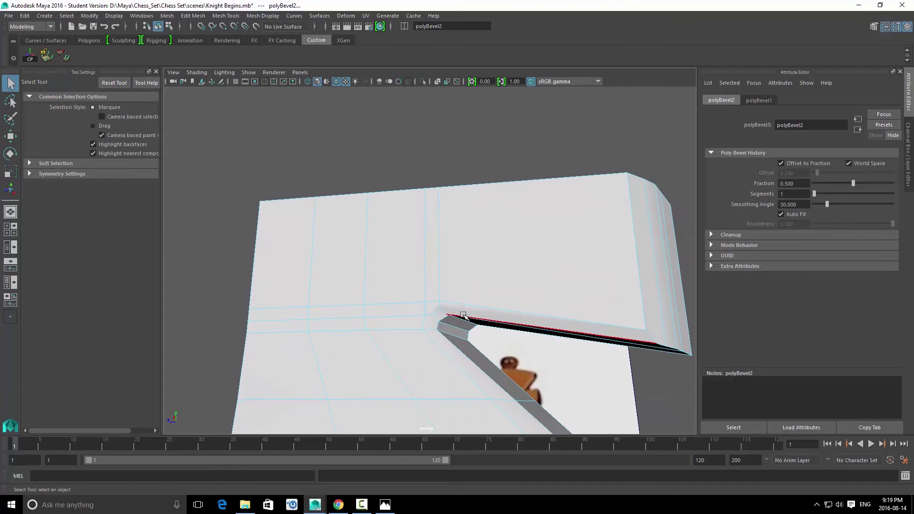
# Step: Collapse the short bevel edge at the arm's inner corner and delete the mesh's construction history
pyautogui.click(440, 300)
pyautogui.keyDown('shift'); pyautogui.moveTo(459, 275); pyautogui.dragTo(508, 226, button='right'); pyautogui.keyUp('shift')
pyautogui.keyDown('alt'); pyautogui.moveTo(483, 299); pyautogui.dragTo(444, 271); pyautogui.keyUp('alt')
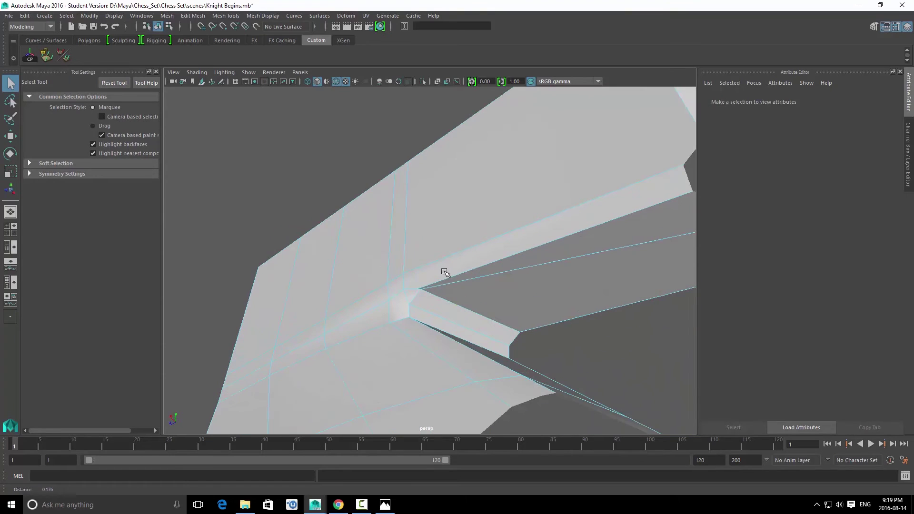
pyautogui.click(424, 292)
pyautogui.moveTo(423, 299); pyautogui.dragTo(478, 241, button='right')
pyautogui.click(434, 301)
pyautogui.hotkey('alt', 'shift', 'd')
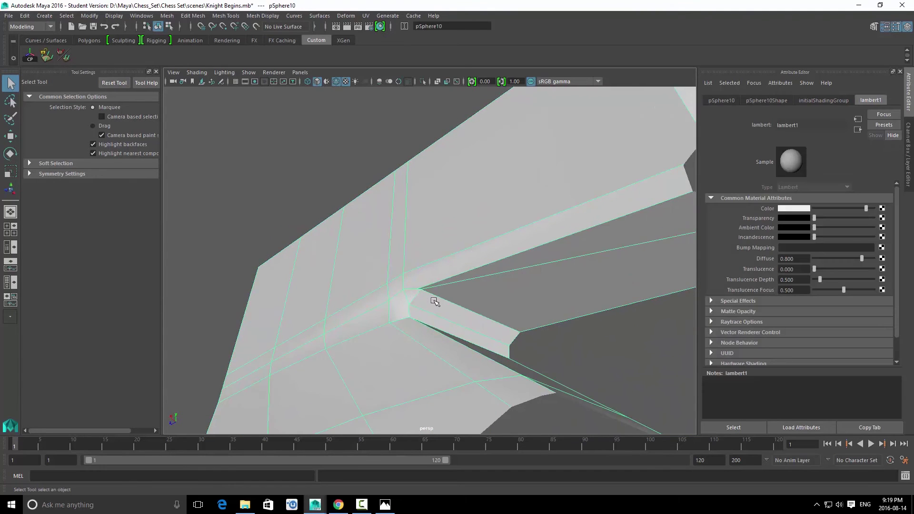
pyautogui.keyDown('alt'); pyautogui.moveTo(434, 301); pyautogui.dragTo(442, 299); pyautogui.keyUp('alt')
pyautogui.click(405, 295)
pyautogui.moveTo(442, 299); pyautogui.dragTo(473, 241, button='right')
pyautogui.click(474, 241)
pyautogui.hotkey('alt', 'shift', 'd')
# Step: Try to collapse the remaining tiny edge at the arm's inner underside corner
pyautogui.keyDown('alt'); pyautogui.moveTo(469, 303); pyautogui.dragTo(444, 305); pyautogui.keyUp('alt')
pyautogui.moveTo(445, 305); pyautogui.dragTo(426, 286, button='right')
pyautogui.click(422, 298)
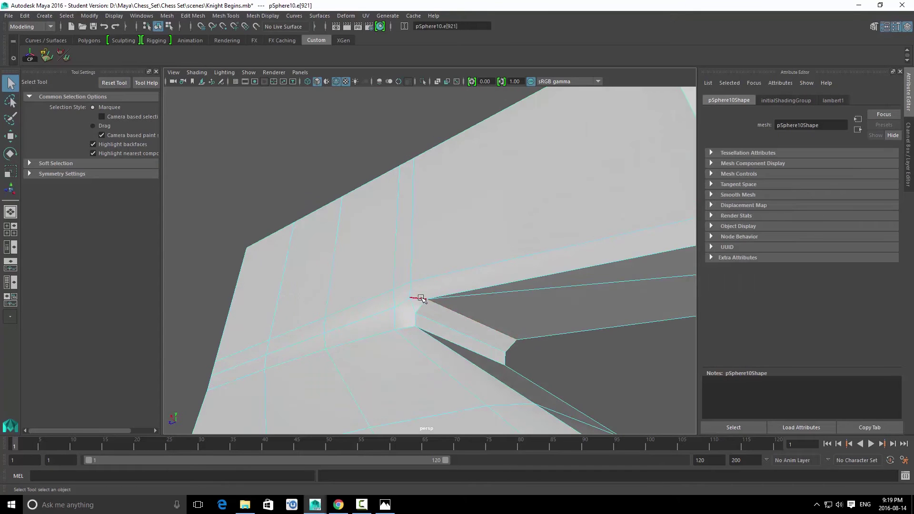
pyautogui.keyDown('shift'); pyautogui.moveTo(444, 228); pyautogui.dragTo(483, 221, button='right'); pyautogui.keyUp('shift')
pyautogui.hotkey('ctrl', 'z')
pyautogui.keyDown('shift'); pyautogui.moveTo(461, 288); pyautogui.dragTo(500, 217, button='right'); pyautogui.keyUp('shift')
pyautogui.keyDown('alt'); pyautogui.moveTo(456, 301); pyautogui.dragTo(458, 282); pyautogui.keyUp('alt')
pyautogui.press('q')
pyautogui.moveTo(420, 281); pyautogui.dragTo(473, 225, button='right')
pyautogui.keyDown('alt'); pyautogui.moveTo(455, 246); pyautogui.dragTo(453, 339); pyautogui.keyUp('alt')
pyautogui.hotkey('ctrl', 'z')
pyautogui.hotkey('ctrl', 'z')
pyautogui.hotkey('ctrl', 'z')
pyautogui.hotkey('ctrl', 'z')
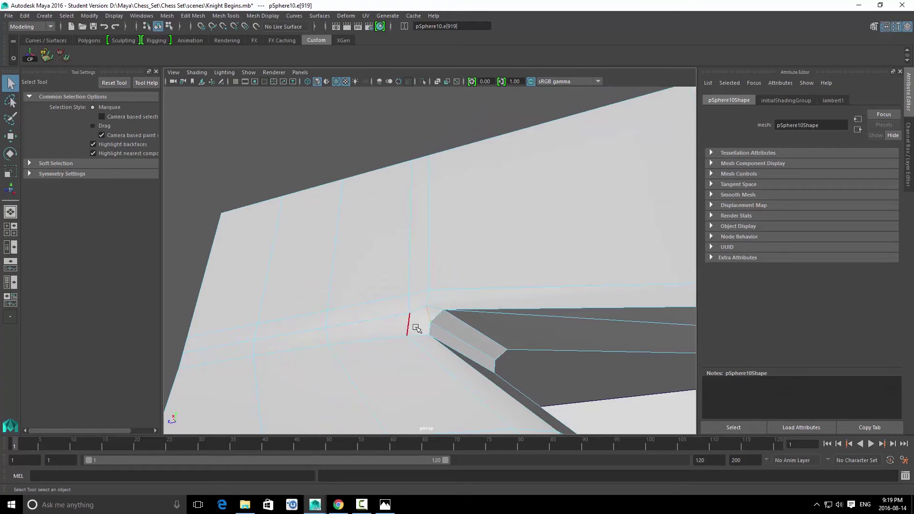
# Step: Delete the extra bevel edge under the neck and the surplus vertical edges beside the arm's inner corner
pyautogui.keyDown('alt'); pyautogui.moveTo(417, 329); pyautogui.dragTo(442, 345); pyautogui.keyUp('alt')
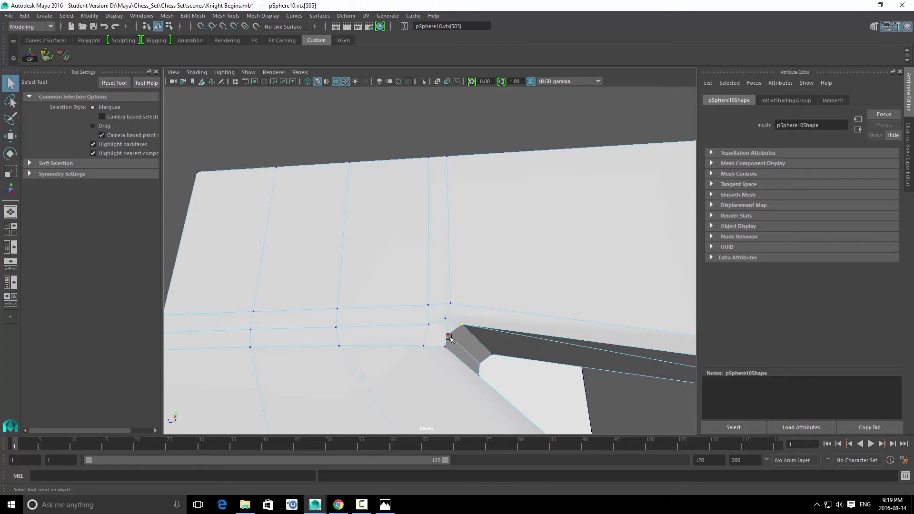
pyautogui.press('Delete')
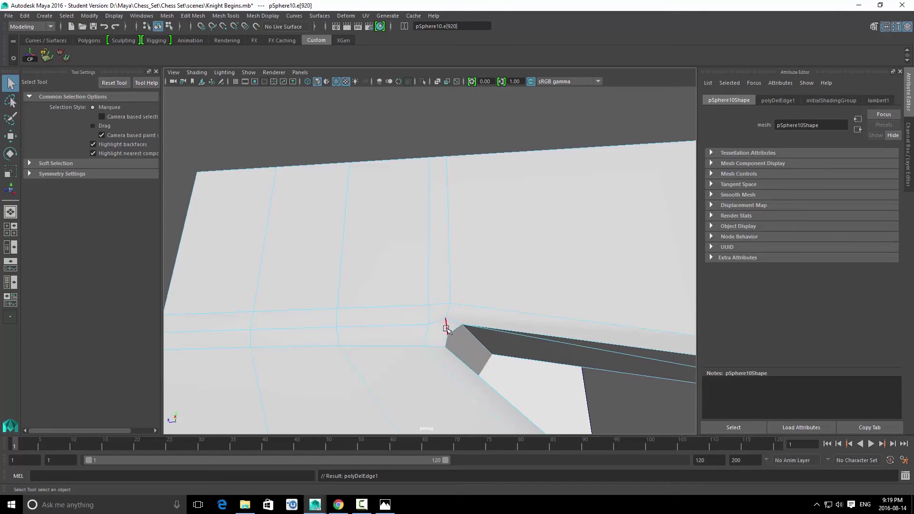
pyautogui.press('Delete')
pyautogui.keyDown('alt'); pyautogui.moveTo(508, 344); pyautogui.dragTo(480, 338); pyautogui.keyUp('alt')
pyautogui.click(432, 329)
pyautogui.press('Delete')
# Step: Cut a connecting edge between vertices at the arm's inner corner with Multi-Cut
pyautogui.keyDown('shift'); pyautogui.moveTo(432, 282); pyautogui.dragTo(387, 285, button='right'); pyautogui.keyUp('shift')
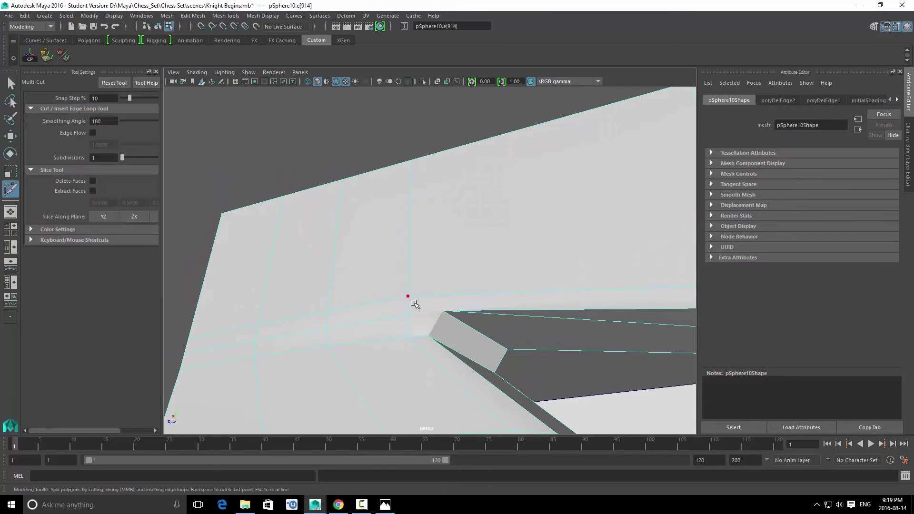
pyautogui.rightClick(443, 311)
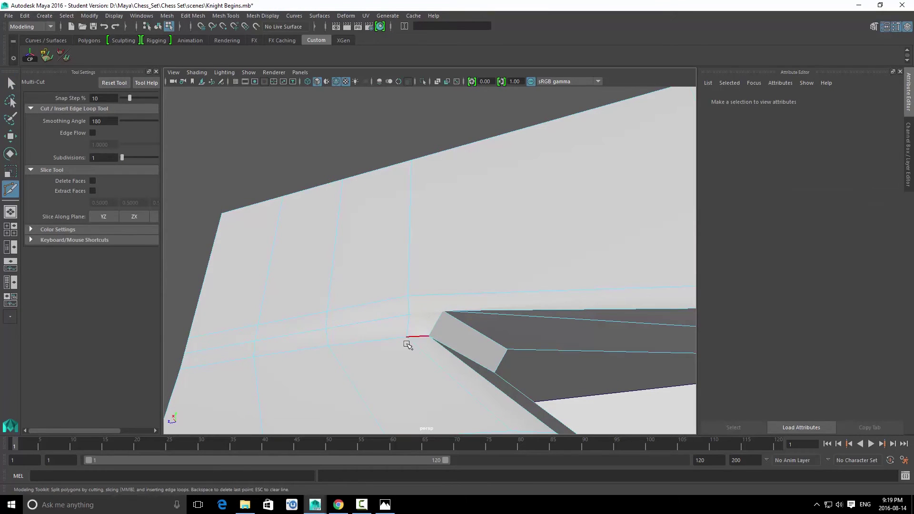
pyautogui.press('q')
pyautogui.press('F8')
pyautogui.click(477, 292)
pyautogui.keyDown('alt'); pyautogui.moveTo(477, 291); pyautogui.dragTo(456, 302); pyautogui.keyUp('alt')
# Step: Adjust the position of the vertex at the arm's inner underside corner
pyautogui.moveTo(461, 294); pyautogui.dragTo(434, 292, button='right')
pyautogui.click(438, 285)
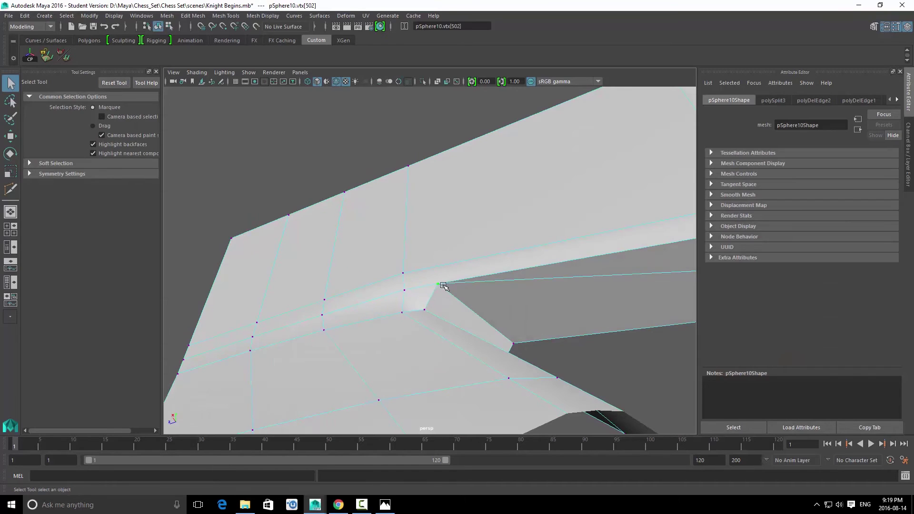
pyautogui.press('w')
pyautogui.moveTo(439, 240); pyautogui.dragTo(508, 304)
pyautogui.press('q')
pyautogui.moveTo(370, 284); pyautogui.dragTo(442, 228, button='right')
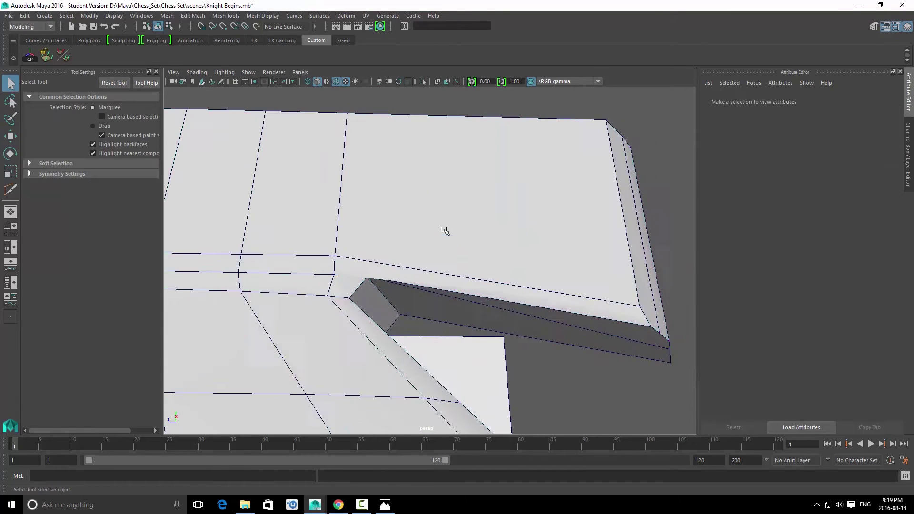
# Step: Cut another edge from the inner underside corner vertex across the front bevel, and check the mesh in smooth preview
pyautogui.keyDown('shift'); pyautogui.moveTo(384, 257); pyautogui.dragTo(337, 257, button='right'); pyautogui.keyUp('shift')
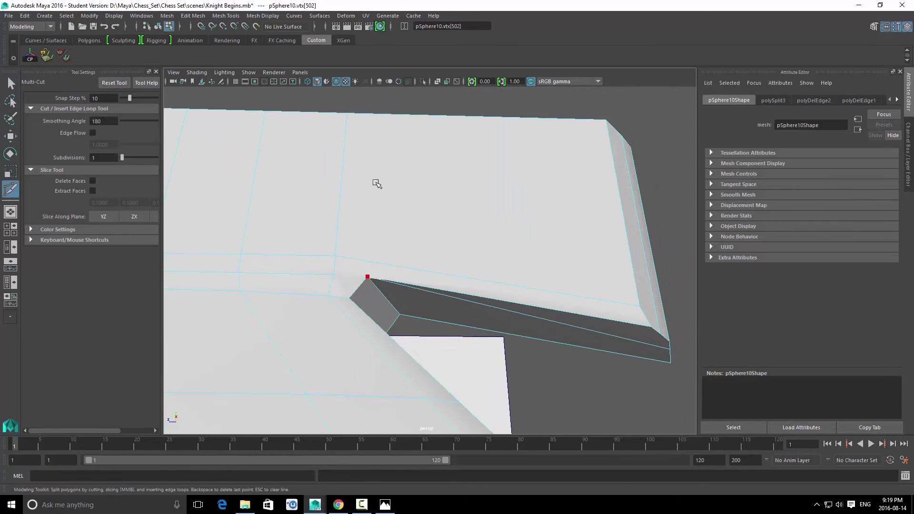
pyautogui.rightClick(305, 251)
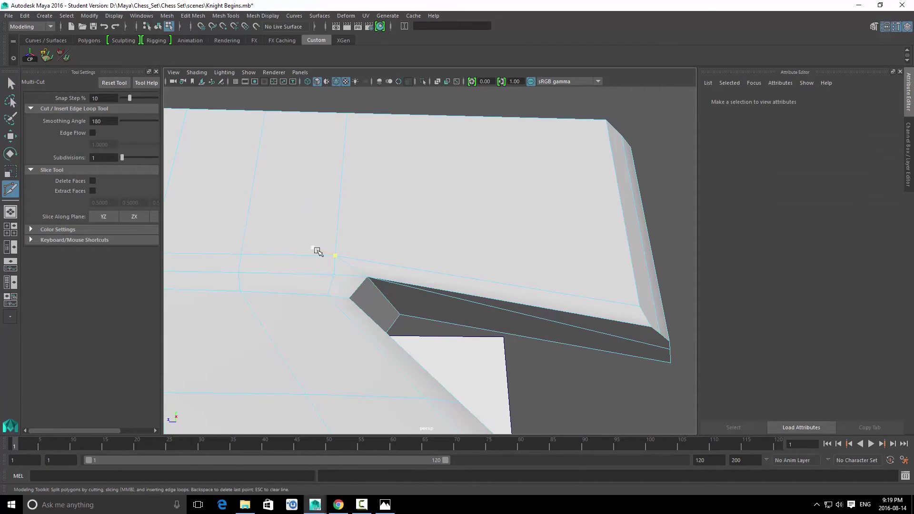
pyautogui.press('q')
pyautogui.moveTo(344, 285); pyautogui.dragTo(416, 229, button='right')
pyautogui.press('3')
pyautogui.moveTo(437, 263)
pyautogui.keyDown('alt'); pyautogui.mouseDown()
pyautogui.moveTo(414, 290)
pyautogui.moveTo(363, 290)
pyautogui.moveTo(378, 298)
pyautogui.moveTo(447, 295)
pyautogui.mouseUp(); pyautogui.keyUp('alt')
pyautogui.press('1')
pyautogui.click(361, 311)
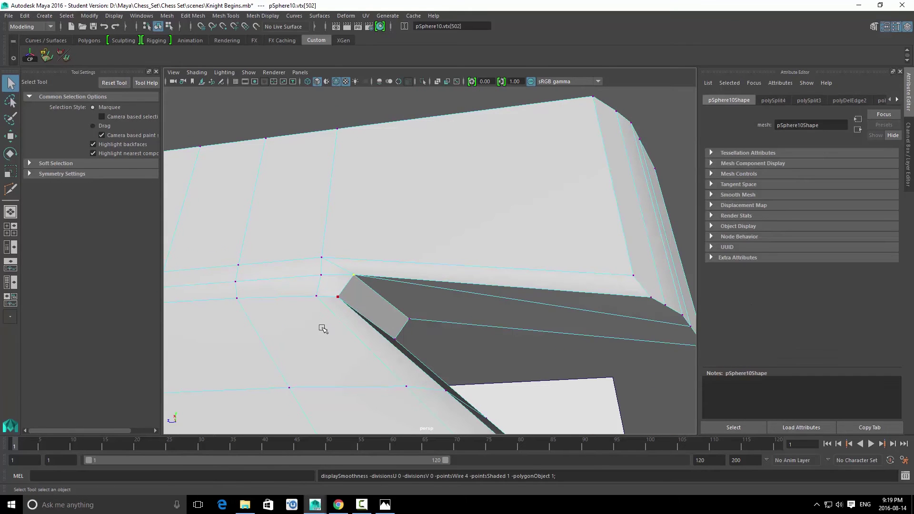
pyautogui.moveTo(346, 325); pyautogui.dragTo(455, 233, button='right')
# Step: Move the second vertical edge of the arm's rounded outer end to refine its curve
pyautogui.keyDown('alt'); pyautogui.moveTo(455, 291); pyautogui.dragTo(385, 308); pyautogui.keyUp('alt')
pyautogui.keyDown('alt'); pyautogui.moveTo(386, 307); pyautogui.dragTo(462, 305, button='right'); pyautogui.keyUp('alt')
pyautogui.keyDown('alt'); pyautogui.moveTo(596, 230); pyautogui.dragTo(587, 256); pyautogui.keyUp('alt')
pyautogui.keyDown('alt'); pyautogui.moveTo(588, 256); pyautogui.dragTo(522, 214, button='right'); pyautogui.keyUp('alt')
pyautogui.click(498, 276)
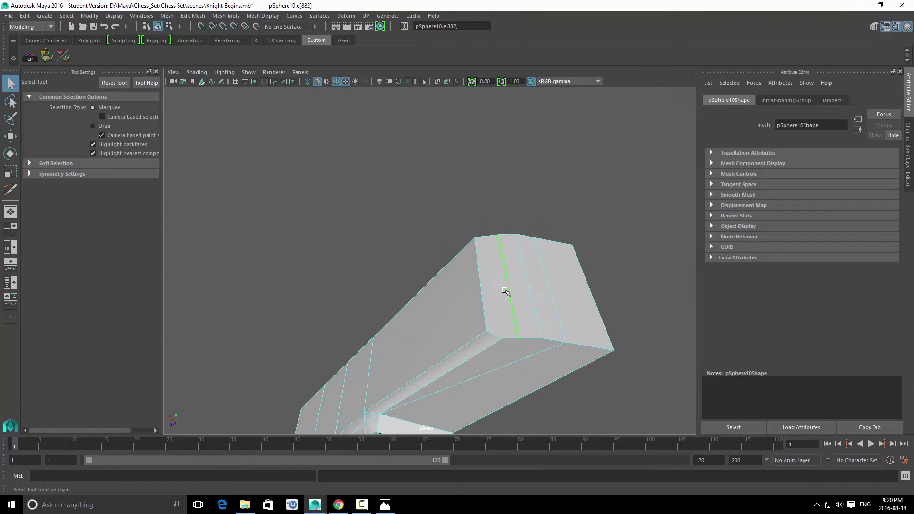
pyautogui.press('w')
pyautogui.keyDown('alt'); pyautogui.moveTo(502, 286); pyautogui.dragTo(517, 292); pyautogui.keyUp('alt')
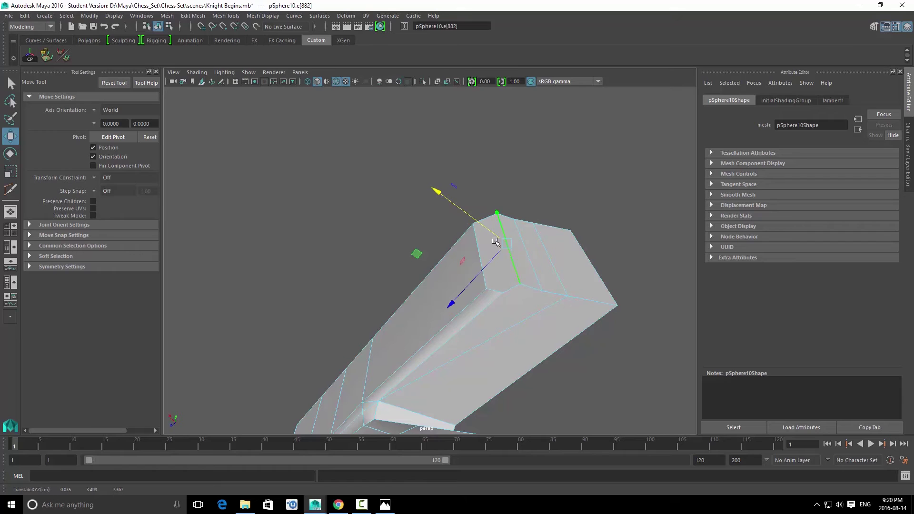
pyautogui.keyDown('alt'); pyautogui.moveTo(508, 284); pyautogui.dragTo(490, 265); pyautogui.keyUp('alt')
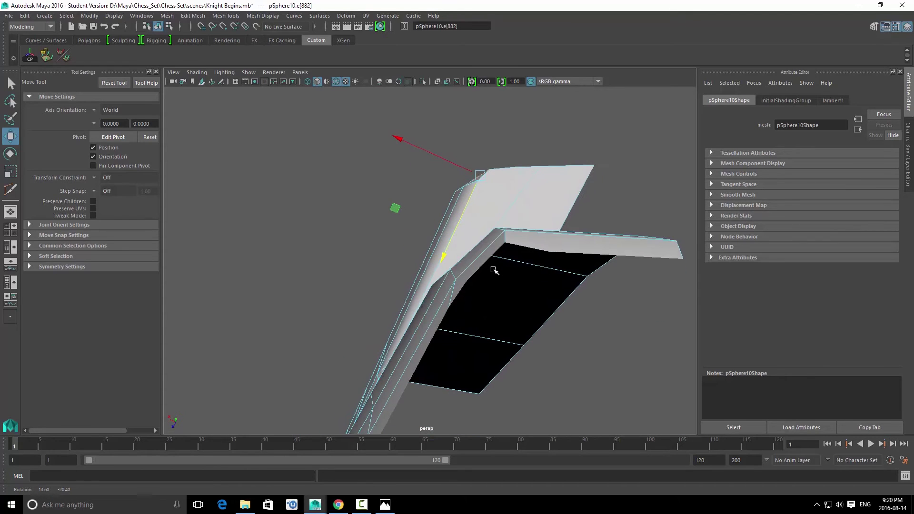
pyautogui.press('q')
# Step: Delete the stray vertex on the lower rim of the arm's rounded outer end
pyautogui.keyDown('alt'); pyautogui.moveTo(478, 189); pyautogui.dragTo(467, 321); pyautogui.keyUp('alt')
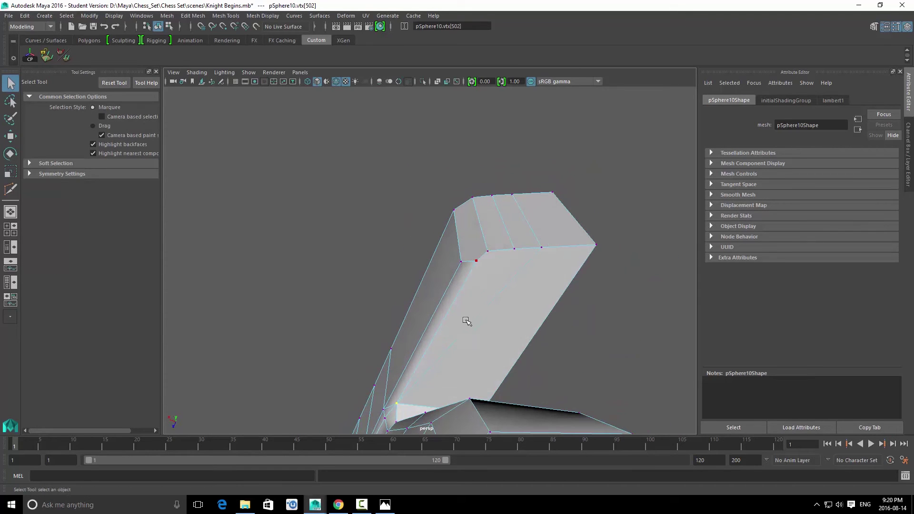
pyautogui.keyDown('shift'); pyautogui.moveTo(473, 281); pyautogui.dragTo(464, 290, button='right'); pyautogui.keyUp('shift')
pyautogui.moveTo(531, 235); pyautogui.dragTo(542, 229, button='right')
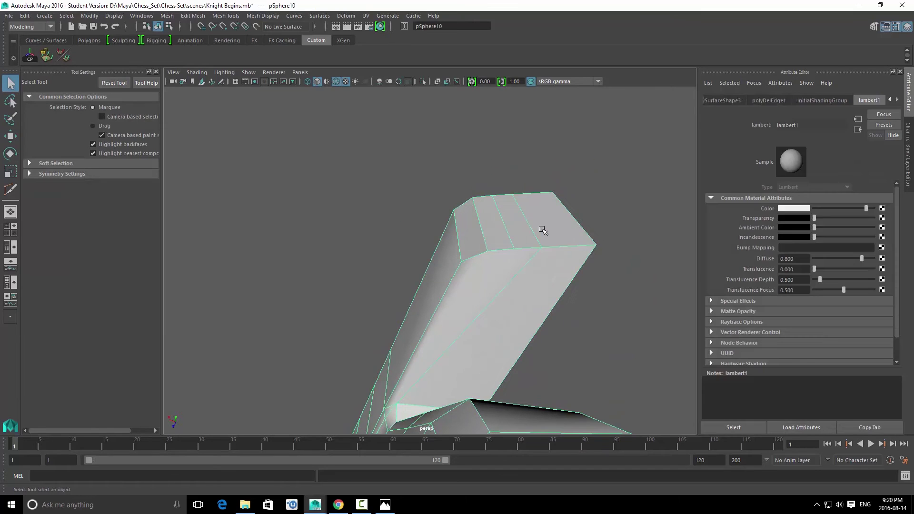
# Step: Move a vertical edge farther back on the arm's outer end to even out the rounded profile
pyautogui.keyDown('alt'); pyautogui.moveTo(484, 284); pyautogui.dragTo(528, 327); pyautogui.keyUp('alt')
pyautogui.click(487, 377)
pyautogui.click(487, 376)
pyautogui.press('w')
pyautogui.press('q')
pyautogui.press('w')
pyautogui.press('q')
pyautogui.click(528, 327)
pyautogui.press('w')
pyautogui.moveTo(444, 306); pyautogui.dragTo(449, 309)
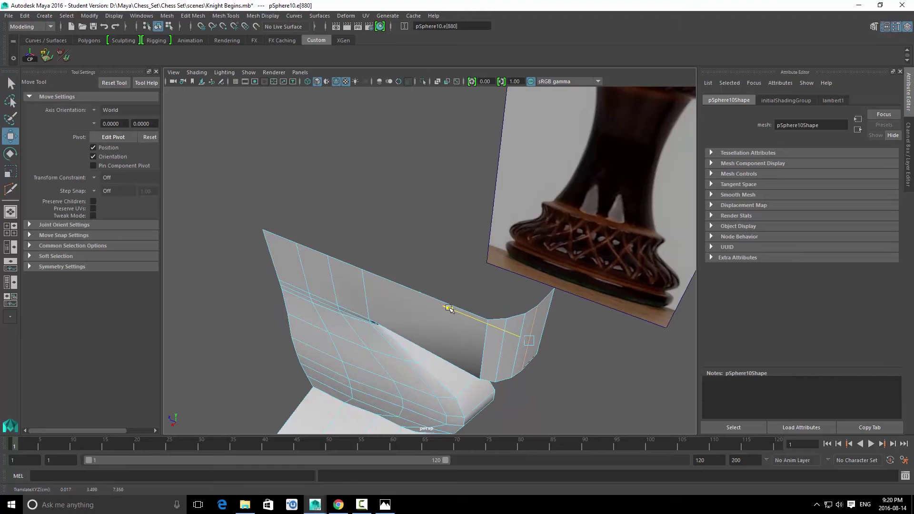
# Step: Select the second vertical edge of the arm's rounded end again for repositioning with the Move tool
pyautogui.press('q')
pyautogui.click(515, 313)
pyautogui.keyDown('alt'); pyautogui.moveTo(524, 398); pyautogui.dragTo(526, 378); pyautogui.keyUp('alt')
pyautogui.click(524, 359)
pyautogui.moveTo(526, 378); pyautogui.dragTo(524, 334, button='right')
pyautogui.keyDown('alt'); pyautogui.moveTo(525, 335); pyautogui.dragTo(513, 360); pyautogui.keyUp('alt')
pyautogui.click(504, 317)
pyautogui.press('w')
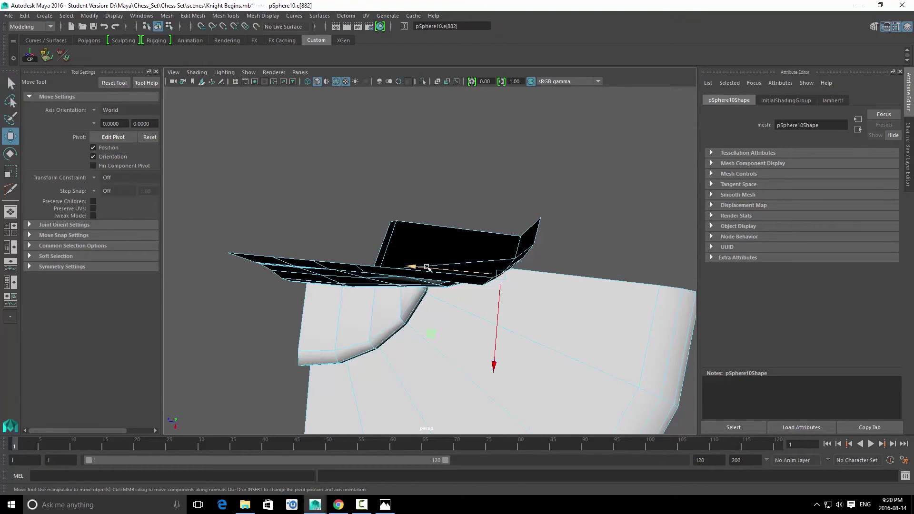
# Step: Shift the middle vertical edges of the arm's rounded end so that two of them run close together
pyautogui.keyDown('alt'); pyautogui.moveTo(562, 291); pyautogui.dragTo(473, 382); pyautogui.keyUp('alt')
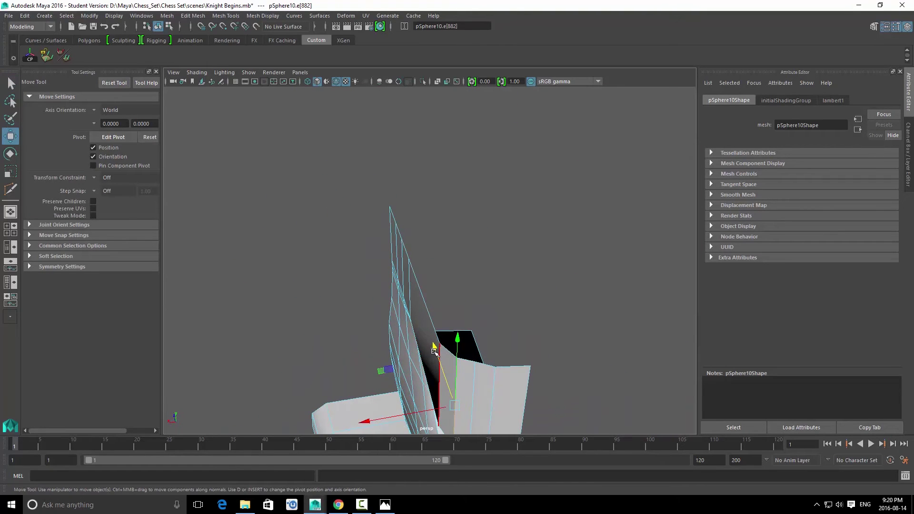
pyautogui.keyDown('alt'); pyautogui.moveTo(433, 351); pyautogui.dragTo(495, 330); pyautogui.keyUp('alt')
pyautogui.click(423, 273)
pyautogui.moveTo(423, 272); pyautogui.dragTo(420, 271)
pyautogui.press('q')
pyautogui.moveTo(414, 264); pyautogui.dragTo(464, 222, button='right')
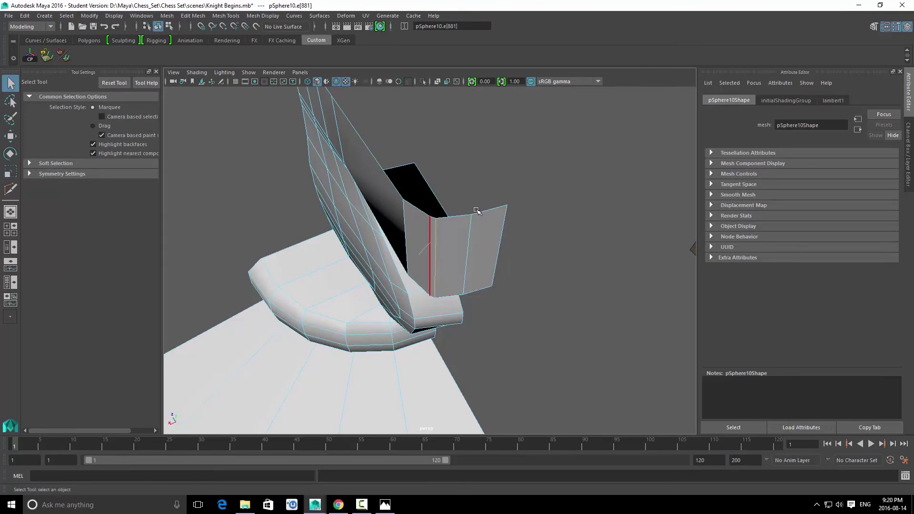
pyautogui.click(491, 315)
pyautogui.keyDown('alt'); pyautogui.moveTo(458, 340); pyautogui.dragTo(425, 297); pyautogui.keyUp('alt')
pyautogui.click(435, 285)
# Step: Try to cut an edge across the arm's underside from its lower front corner to a rear vertex of the rounded end
pyautogui.keyDown('shift'); pyautogui.rightClick(446, 282); pyautogui.keyUp('shift')
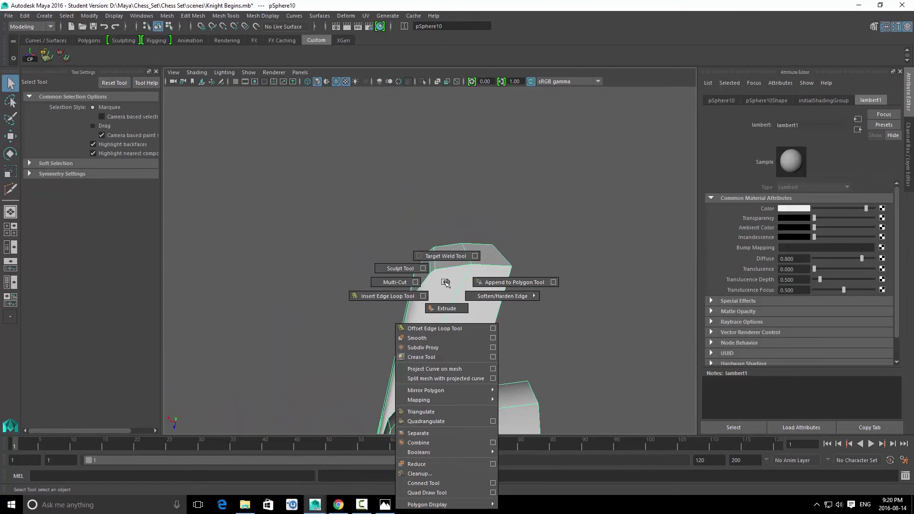
pyautogui.keyDown('shift'); pyautogui.moveTo(402, 283); pyautogui.dragTo(401, 282, button='right'); pyautogui.keyUp('shift')
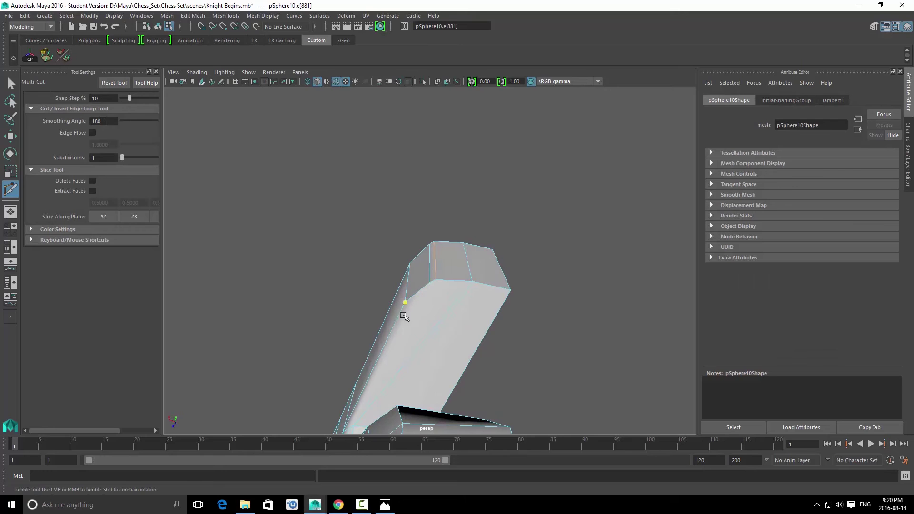
pyautogui.press('q')
pyautogui.moveTo(403, 349); pyautogui.dragTo(523, 220, button='right')
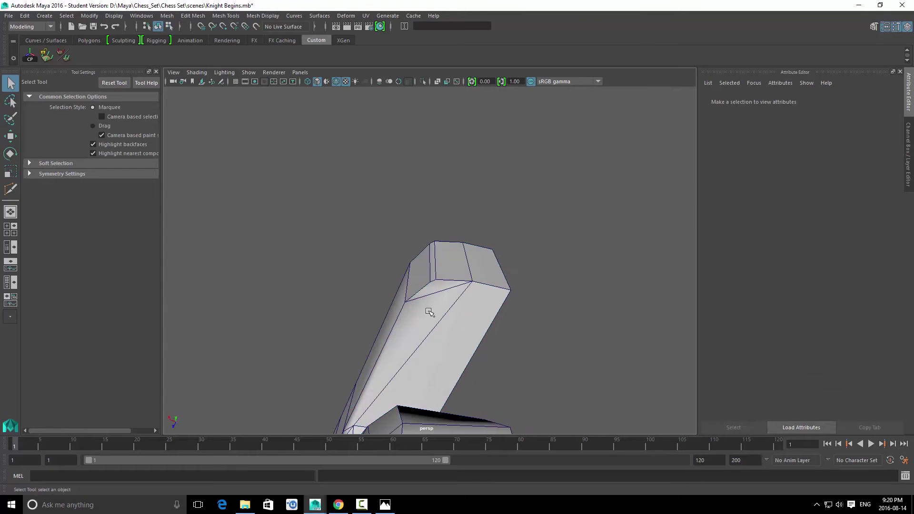
pyautogui.click(430, 307)
pyautogui.keyDown('alt'); pyautogui.moveTo(430, 306); pyautogui.dragTo(447, 319); pyautogui.keyUp('alt')
pyautogui.keyDown('alt'); pyautogui.moveTo(512, 324); pyautogui.dragTo(368, 355); pyautogui.keyUp('alt')
# Step: Cut an edge along the arm's underside from the inner corner to the lower rim vertex of the rounded outer end
pyautogui.keyDown('shift'); pyautogui.moveTo(406, 294); pyautogui.dragTo(327, 295, button='right'); pyautogui.keyUp('shift')
pyautogui.keyDown('alt'); pyautogui.moveTo(295, 332); pyautogui.dragTo(419, 308); pyautogui.keyUp('alt')
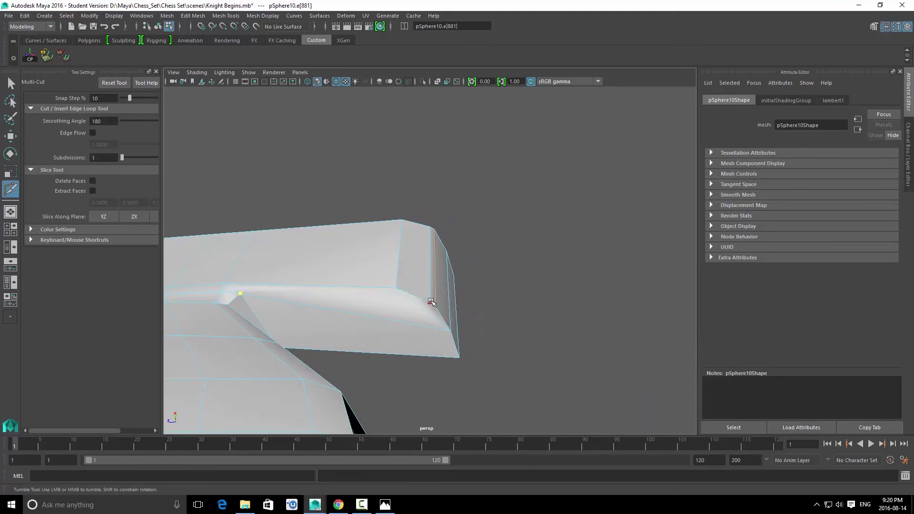
pyautogui.click(431, 301)
pyautogui.press('q')
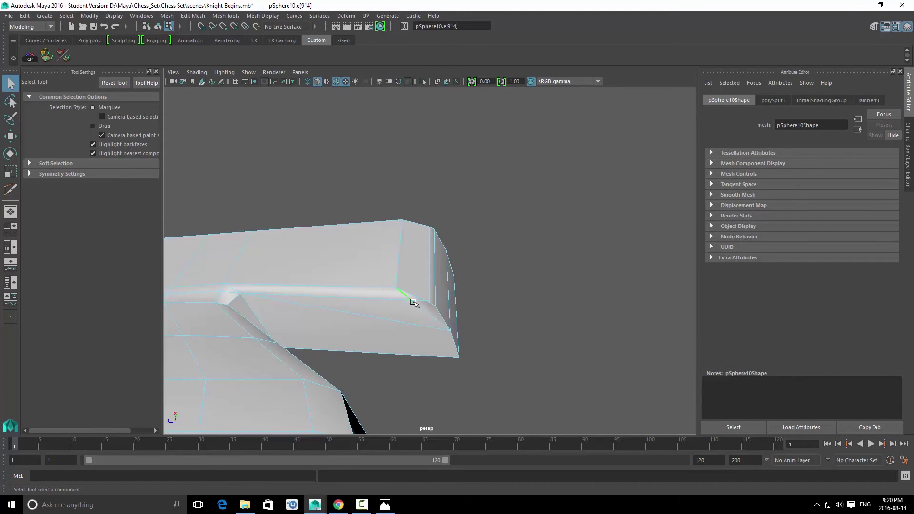
# Step: Delete the short edge at the arm's lower front corner and the adjoining long edge along the fold, including its leftover vertices
pyautogui.press('Delete')
pyautogui.press('F8')
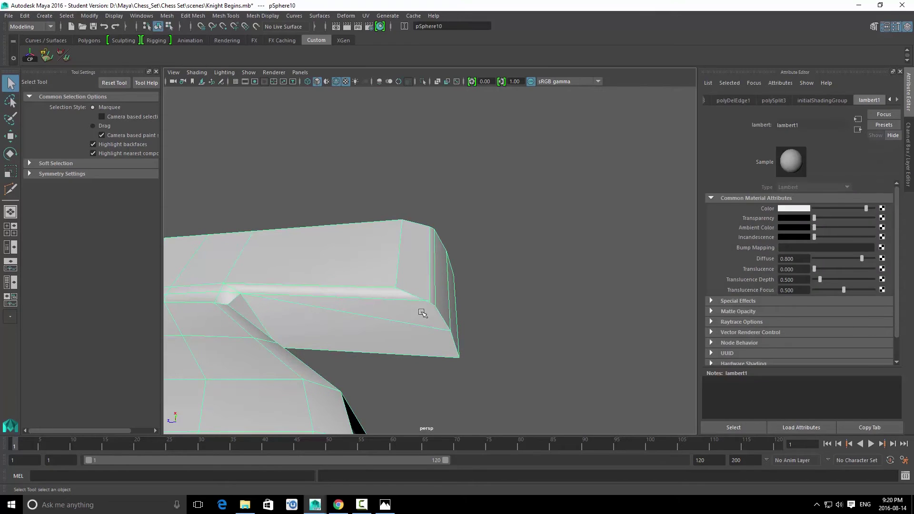
pyautogui.press('F10')
pyautogui.click(411, 300)
pyautogui.hotkey('ctrl', 'Delete')
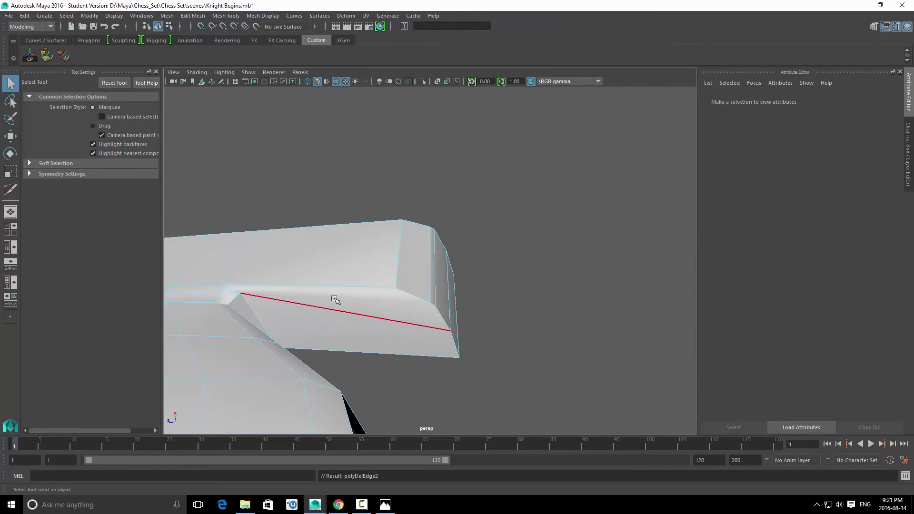
pyautogui.press('F8')
# Step: Cut a new edge with Multi-Cut from the arm's inner corner straight to the lower rim vertex of the rounded end
pyautogui.keyDown('shift'); pyautogui.moveTo(404, 282); pyautogui.dragTo(368, 288, button='right'); pyautogui.keyUp('shift')
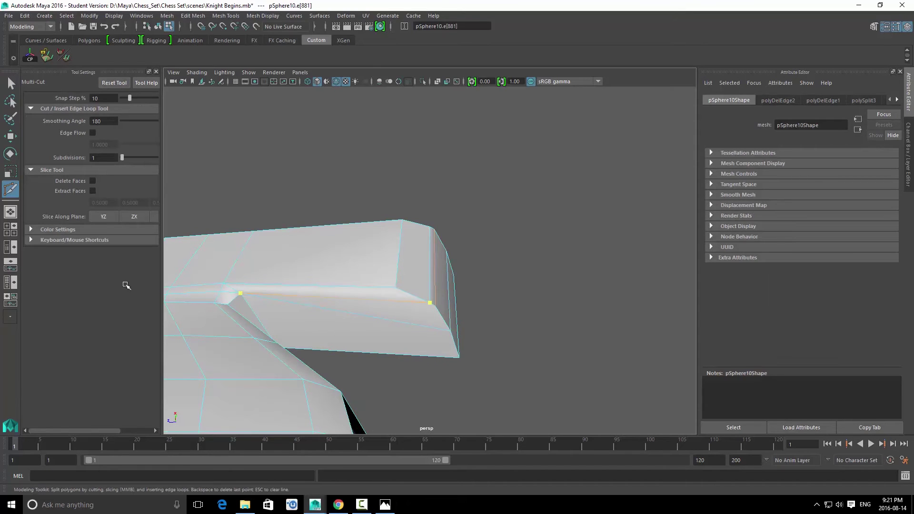
pyautogui.press('Return')
pyautogui.press('q')
# Step: Soften the edge shading of the whole quarter mesh
pyautogui.click(370, 294)
pyautogui.click(214, 159)
pyautogui.hotkey('ctrl', 'z')
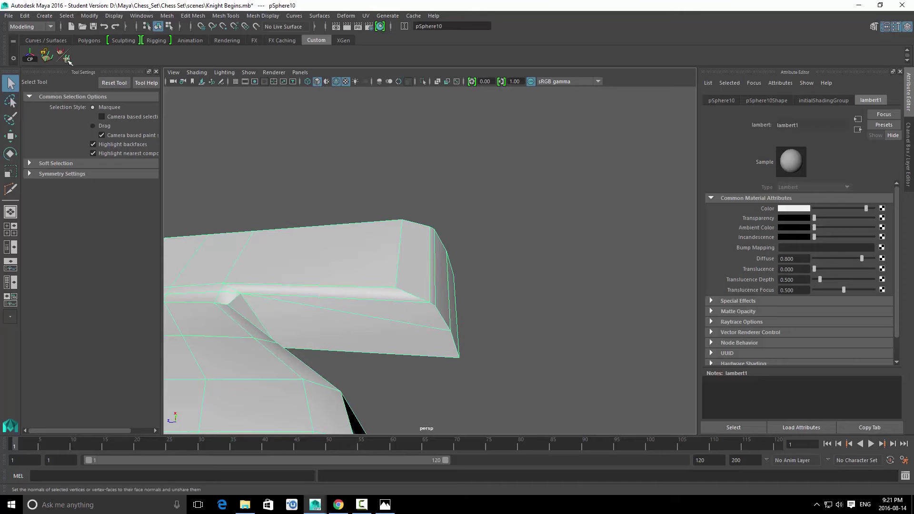
pyautogui.keyDown('shift'); pyautogui.moveTo(349, 266); pyautogui.dragTo(532, 198, button='right'); pyautogui.keyUp('shift')
pyautogui.click(543, 272)
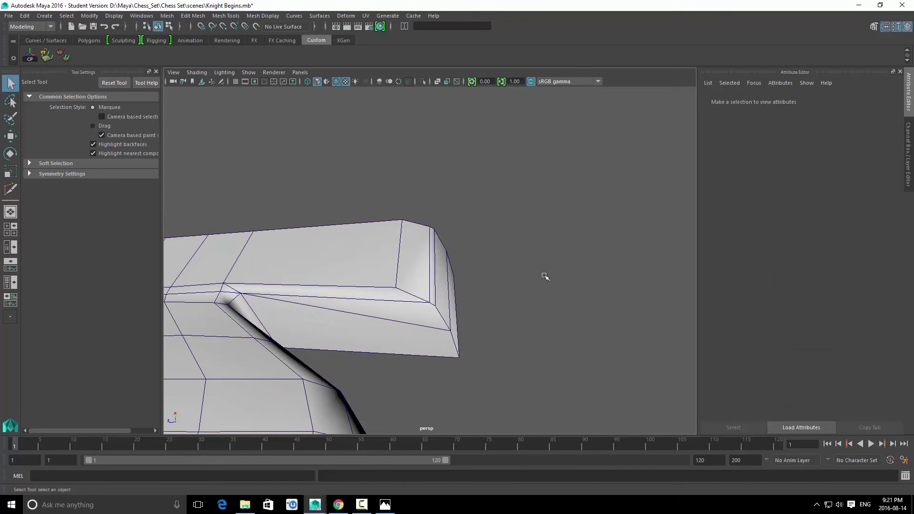
# Step: Move the vertex at the inner corner, where the arm meets the stem, horizontally along the front face
pyautogui.keyDown('alt'); pyautogui.moveTo(543, 272); pyautogui.dragTo(431, 123); pyautogui.keyUp('alt')
pyautogui.click(338, 82)
pyautogui.moveTo(412, 226)
pyautogui.keyDown('alt'); pyautogui.mouseDown()
pyautogui.moveTo(351, 239)
pyautogui.moveTo(422, 292)
pyautogui.moveTo(483, 307)
pyautogui.moveTo(357, 262)
pyautogui.moveTo(431, 269)
pyautogui.mouseUp(); pyautogui.keyUp('alt')
pyautogui.click(431, 288)
pyautogui.keyDown('alt'); pyautogui.moveTo(490, 193); pyautogui.dragTo(472, 208, button='middle'); pyautogui.keyUp('alt')
pyautogui.keyDown('alt'); pyautogui.moveTo(471, 208); pyautogui.dragTo(482, 222, button='right'); pyautogui.keyUp('alt')
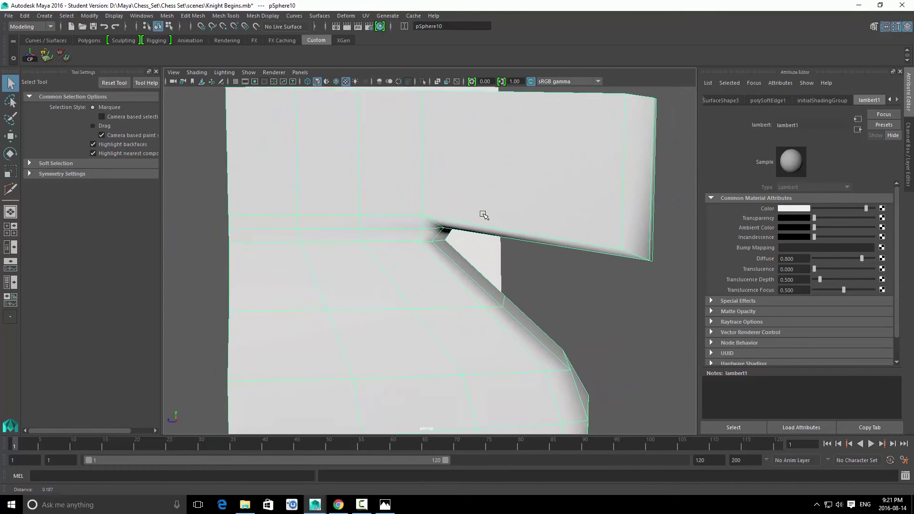
pyautogui.press('F9')
pyautogui.click(423, 212)
pyautogui.press('w')
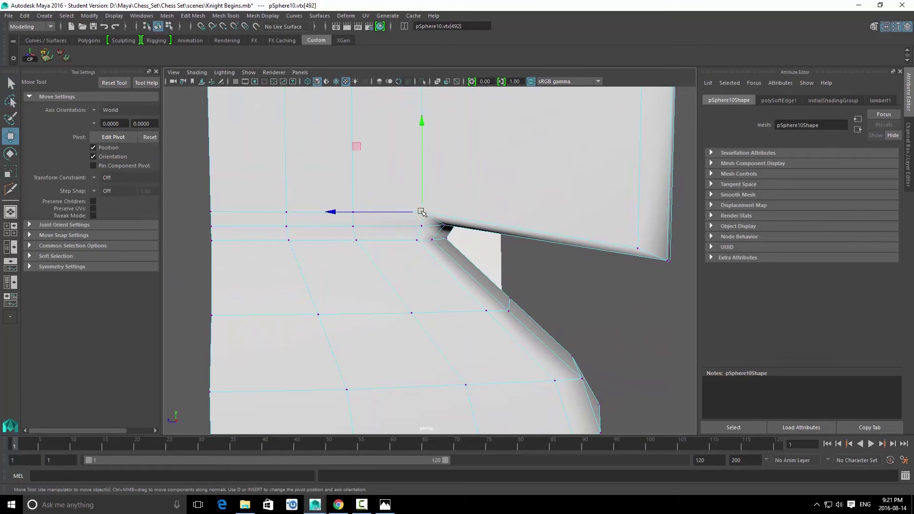
pyautogui.moveTo(410, 213); pyautogui.dragTo(355, 223)
# Step: Try to bevel the edges along the lower rim of the arm's outer end
pyautogui.press('q')
pyautogui.press('F8')
pyautogui.press('F9')
pyautogui.keyDown('alt'); pyautogui.moveTo(416, 255); pyautogui.dragTo(478, 261); pyautogui.keyUp('alt')
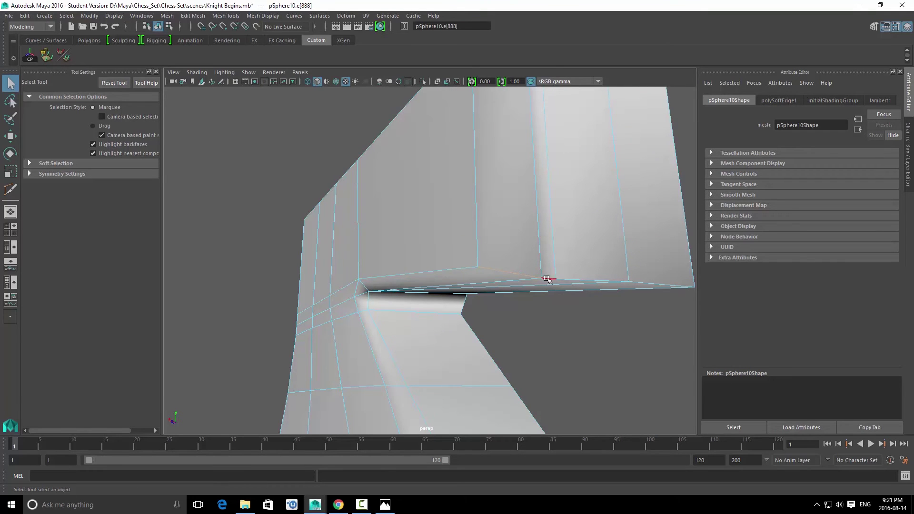
pyautogui.hotkey('ctrl', 'b')
pyautogui.keyDown('alt'); pyautogui.moveTo(573, 276); pyautogui.dragTo(622, 295); pyautogui.keyUp('alt')
pyautogui.hotkey('ctrl', 'z')
pyautogui.hotkey('ctrl', 'z')
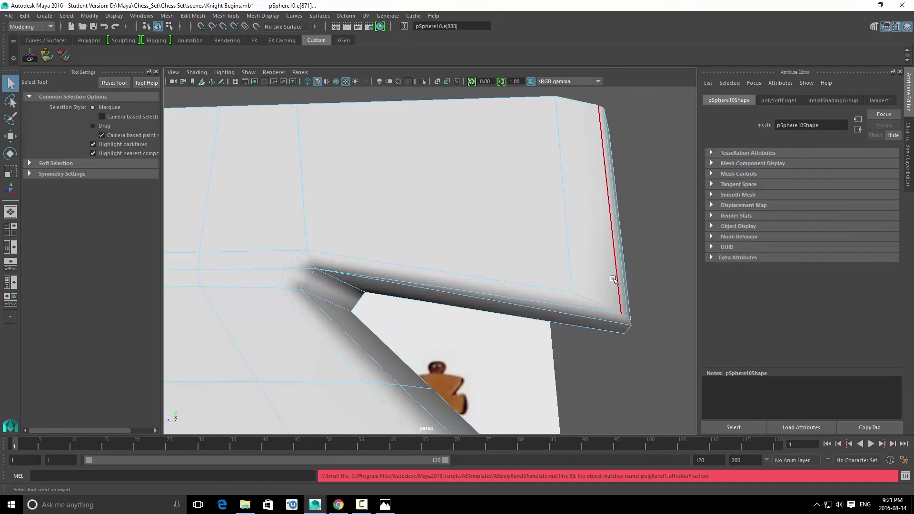
# Step: Bevel the lower rim edges of the arm's outer end with a fraction of 0.5 and 2 segments
pyautogui.hotkey('ctrl', 'b')
pyautogui.moveTo(583, 280); pyautogui.dragTo(589, 282)
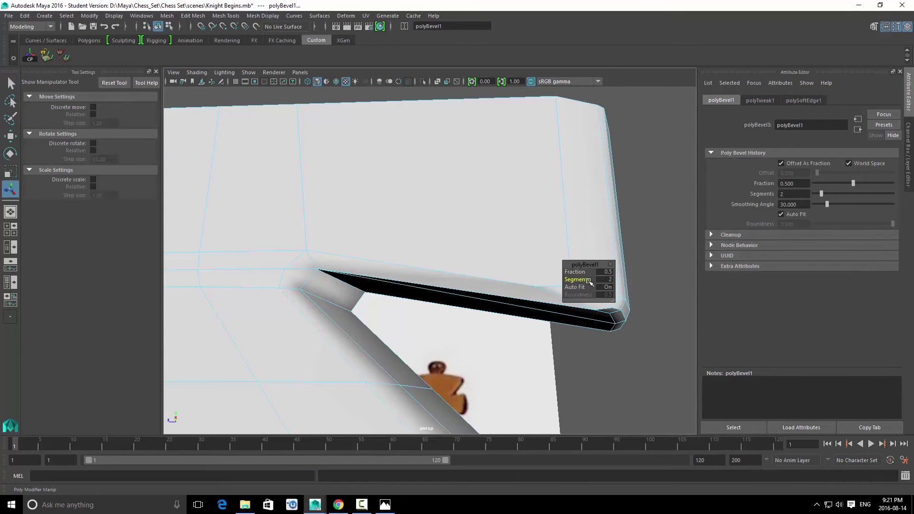
pyautogui.press('q')
# Step: Weld the stray bevel vertices at the arm's lower front corner into one vertex with the Target Weld tool
pyautogui.moveTo(502, 290); pyautogui.dragTo(566, 236, button='right')
pyautogui.click(538, 280)
pyautogui.keyDown('shift'); pyautogui.click(558, 287); pyautogui.keyUp('shift')
pyautogui.keyDown('shift'); pyautogui.moveTo(558, 284); pyautogui.dragTo(553, 259, button='right'); pyautogui.keyUp('shift')
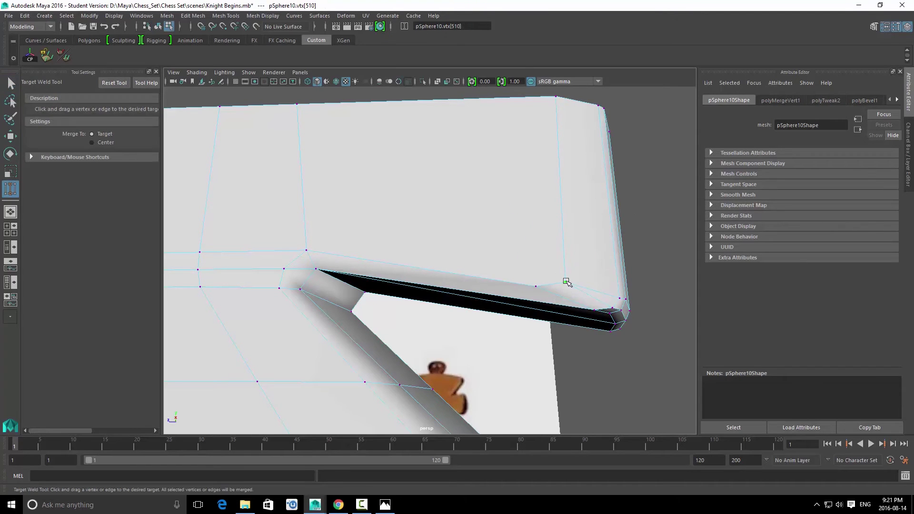
pyautogui.moveTo(535, 290); pyautogui.dragTo(536, 288)
pyautogui.press('q')
# Step: Examine the bevelled rim and underside of the arm's outer end from several angles
pyautogui.moveTo(500, 255); pyautogui.dragTo(559, 221, button='right')
pyautogui.keyDown('alt'); pyautogui.moveTo(605, 260); pyautogui.dragTo(494, 243); pyautogui.keyUp('alt')
pyautogui.moveTo(493, 243); pyautogui.dragTo(493, 279, button='right')
pyautogui.click(495, 240)
pyautogui.keyDown('alt'); pyautogui.moveTo(496, 240); pyautogui.dragTo(495, 252); pyautogui.keyUp('alt')
pyautogui.click(495, 253)
pyautogui.click(435, 285)
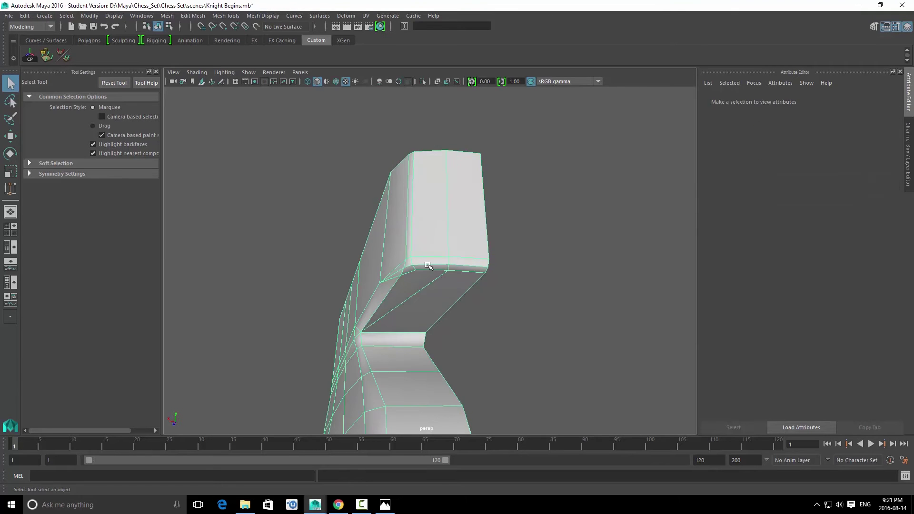
pyautogui.keyDown('alt'); pyautogui.moveTo(429, 286); pyautogui.dragTo(402, 249); pyautogui.keyUp('alt')
pyautogui.click(403, 249)
pyautogui.keyDown('alt'); pyautogui.moveTo(405, 250); pyautogui.dragTo(431, 263, button='right'); pyautogui.keyUp('alt')
pyautogui.keyDown('alt'); pyautogui.moveTo(431, 263); pyautogui.dragTo(474, 233); pyautogui.keyUp('alt')
# Step: Nudge the selected vertex on the arm's lower rim slightly along the vertical axis
pyautogui.press('F9')
pyautogui.click(458, 234)
pyautogui.click(481, 246)
pyautogui.press('w')
pyautogui.keyDown('alt'); pyautogui.moveTo(482, 248); pyautogui.dragTo(479, 270); pyautogui.keyUp('alt')
pyautogui.moveTo(474, 189); pyautogui.dragTo(474, 192)
pyautogui.keyDown('alt'); pyautogui.moveTo(481, 209); pyautogui.dragTo(387, 262); pyautogui.keyUp('alt')
# Step: Select the vertices around the arm's lower outer rim, grow the selection and nudge them slightly
pyautogui.press('f')
pyautogui.scroll(-5, 450, 229)
pyautogui.press('q')
pyautogui.press('F9')
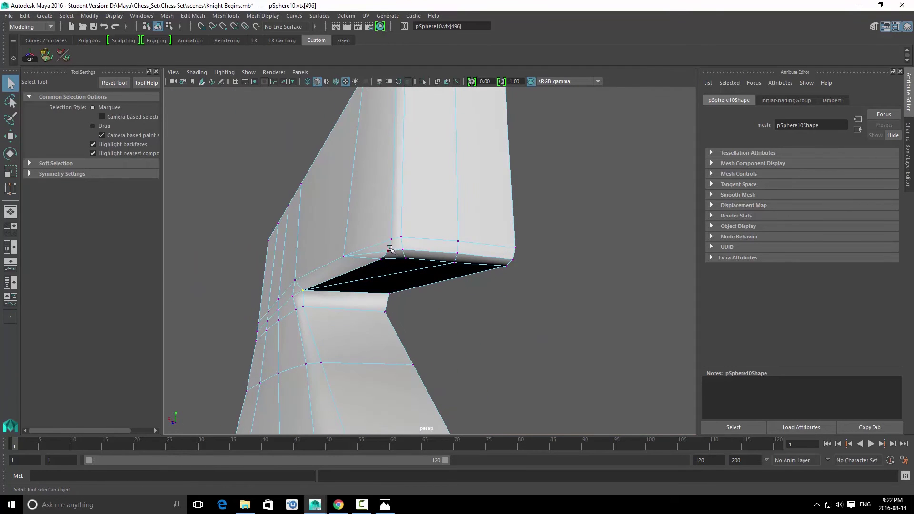
pyautogui.press('w')
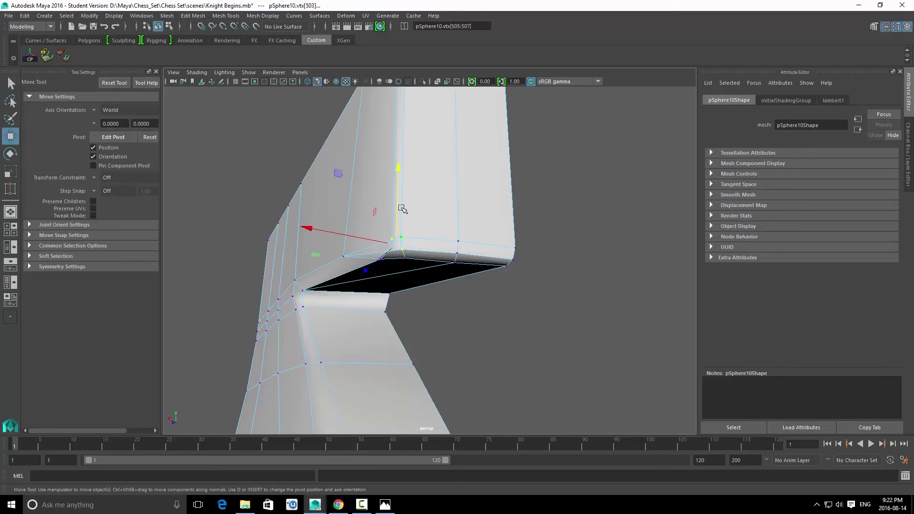
pyautogui.keyDown('alt'); pyautogui.moveTo(400, 177); pyautogui.dragTo(474, 231); pyautogui.keyUp('alt')
pyautogui.hotkey('shift', '.')
pyautogui.moveTo(480, 288); pyautogui.dragTo(480, 289)
# Step: Try a vertex operation on the selected rim vertices, repeat it and undo the repetition
pyautogui.keyDown('shift'); pyautogui.moveTo(465, 238); pyautogui.dragTo(522, 207, button='right'); pyautogui.keyUp('shift')
pyautogui.keyDown('alt'); pyautogui.moveTo(500, 223); pyautogui.dragTo(395, 243); pyautogui.keyUp('alt')
pyautogui.press('g')
pyautogui.hotkey('ctrl', 'z')
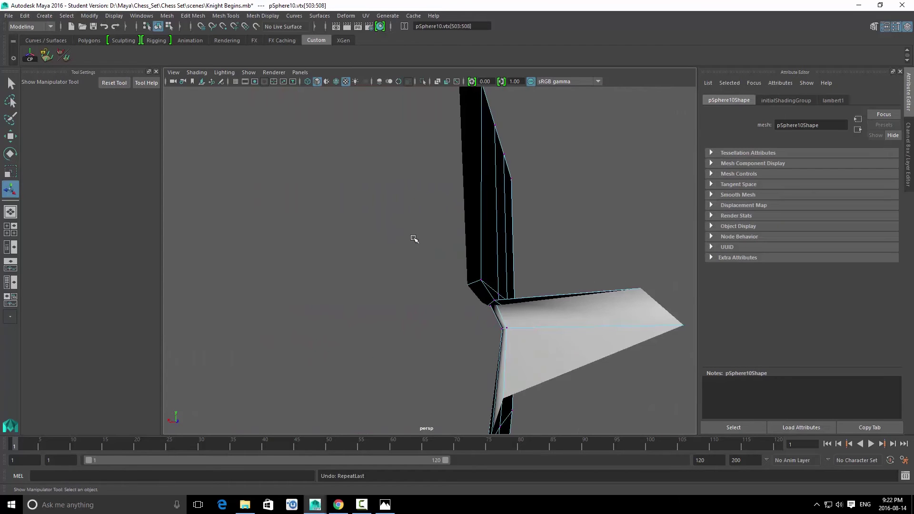
pyautogui.scroll(-10, 411, 261)
pyautogui.keyDown('alt'); pyautogui.moveTo(419, 264); pyautogui.dragTo(537, 279); pyautogui.keyUp('alt')
pyautogui.keyDown('alt'); pyautogui.moveTo(537, 280); pyautogui.dragTo(587, 308, button='right'); pyautogui.keyUp('alt')
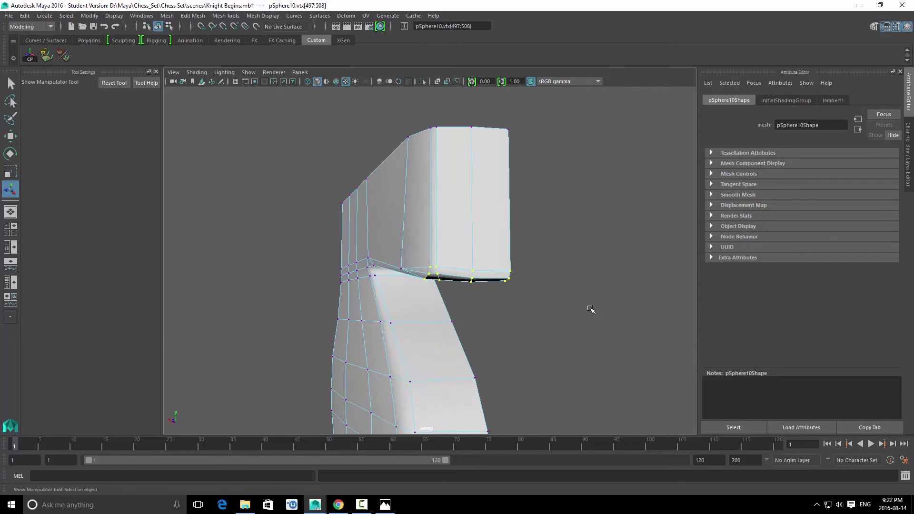
# Step: Preview the mesh in smoothed display and return to the unsmoothed display
pyautogui.press('q')
pyautogui.moveTo(499, 232); pyautogui.dragTo(524, 210, button='right')
pyautogui.press('3')
pyautogui.press('1')
pyautogui.keyDown('alt'); pyautogui.moveTo(450, 245); pyautogui.dragTo(460, 267); pyautogui.keyUp('alt')
# Step: Reposition the vertex on the underside's outer rim near the arm's rounded front corner
pyautogui.moveTo(507, 235); pyautogui.dragTo(450, 241, button='right')
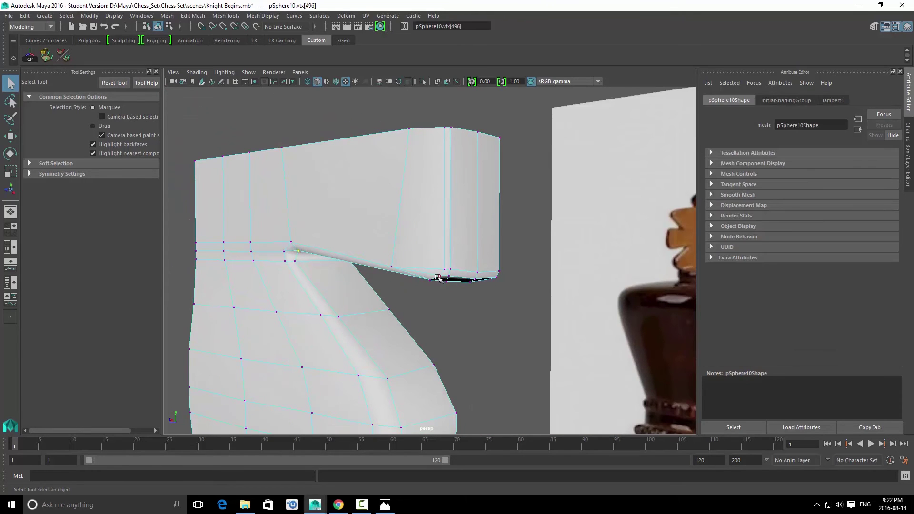
pyautogui.click(446, 281)
pyautogui.press('w')
pyautogui.moveTo(446, 280)
pyautogui.keyDown('alt'); pyautogui.mouseDown()
pyautogui.moveTo(419, 276)
pyautogui.moveTo(439, 323)
pyautogui.moveTo(454, 333)
pyautogui.moveTo(455, 285)
pyautogui.mouseUp(); pyautogui.keyUp('alt')
pyautogui.press('b')
pyautogui.hotkey('ctrl', 'z')
pyautogui.press('b')
pyautogui.moveTo(448, 237); pyautogui.dragTo(440, 246)
pyautogui.moveTo(447, 196); pyautogui.dragTo(447, 198)
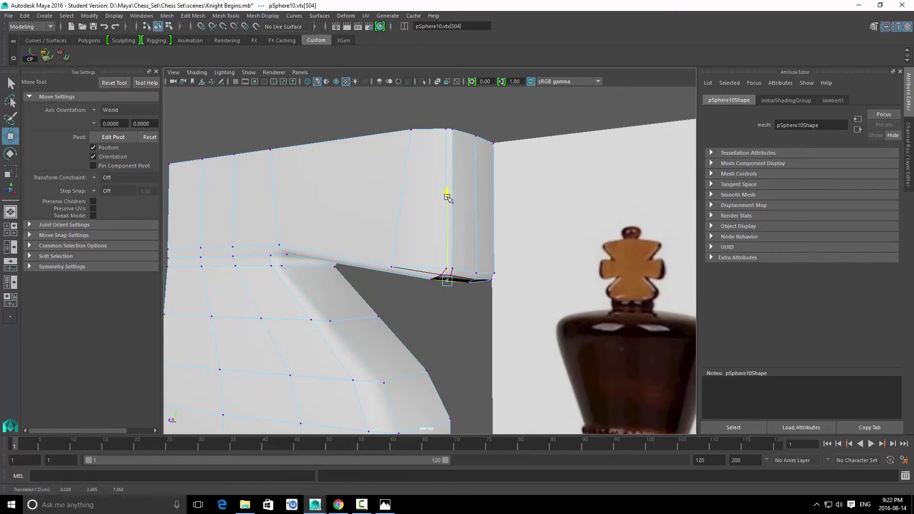
pyautogui.keyDown('alt'); pyautogui.moveTo(435, 264); pyautogui.dragTo(428, 233); pyautogui.keyUp('alt')
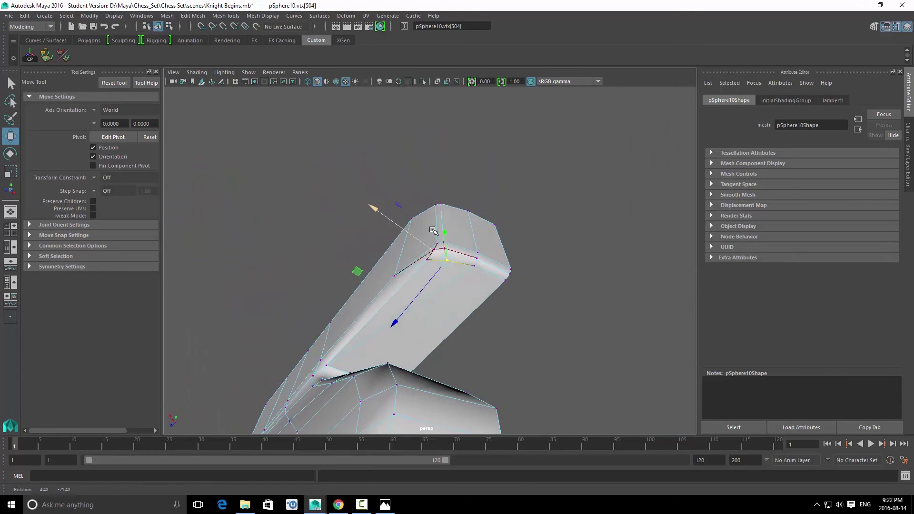
# Step: Weld the redundant vertex on the underside's outer rim into its neighbour with the Target Weld tool
pyautogui.press('q')
pyautogui.moveTo(448, 252); pyautogui.dragTo(496, 208, button='right')
pyautogui.moveTo(452, 267); pyautogui.dragTo(461, 261, button='right')
pyautogui.moveTo(458, 267)
pyautogui.keyDown('alt'); pyautogui.mouseDown()
pyautogui.moveTo(443, 301)
pyautogui.moveTo(465, 265)
pyautogui.mouseUp(); pyautogui.keyUp('alt')
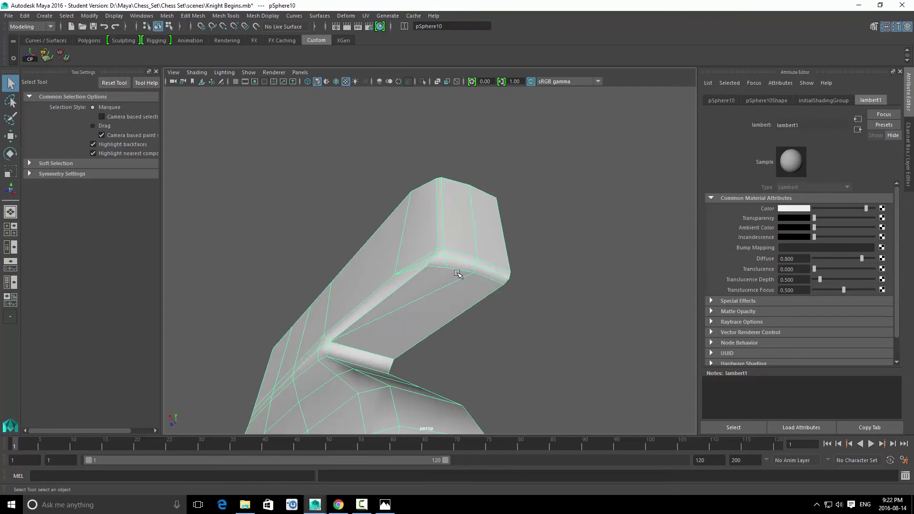
pyautogui.click(465, 266)
pyautogui.moveTo(457, 253)
pyautogui.keyDown('shift'); pyautogui.mouseDown(button='right')
pyautogui.moveTo(459, 225)
pyautogui.moveTo(463, 247)
pyautogui.mouseUp(button='right'); pyautogui.keyUp('shift')
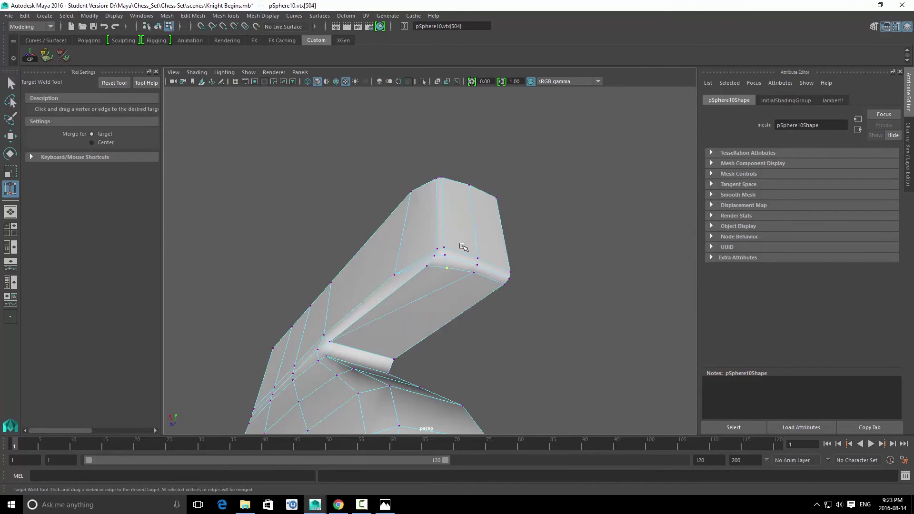
pyautogui.moveTo(435, 281); pyautogui.dragTo(497, 220, button='right')
pyautogui.click(451, 269)
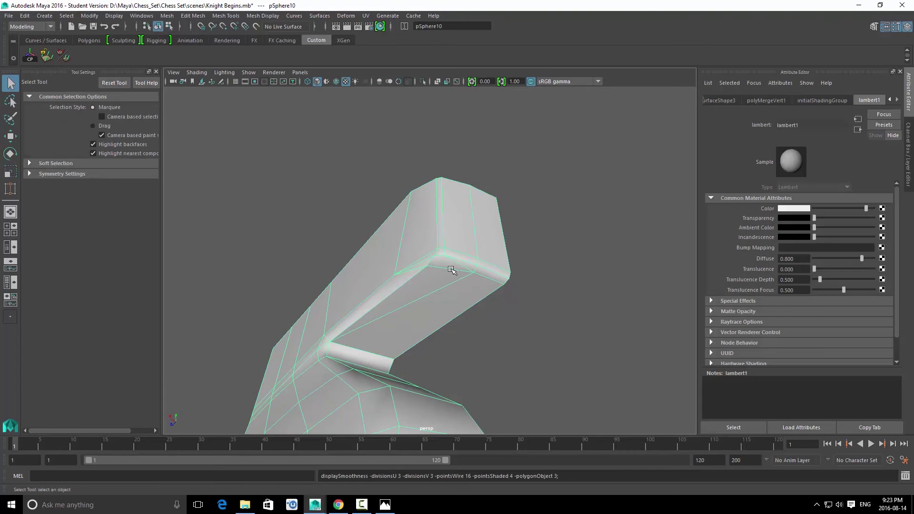
# Step: Check the welded corner in smoothed display and switch smoothing off again
pyautogui.press('3')
pyautogui.click(554, 281)
pyautogui.click(495, 285)
pyautogui.press('1')
# Step: Inspect the cross arm from behind, below and the front for shape and topology problems
pyautogui.keyDown('alt'); pyautogui.moveTo(468, 269); pyautogui.dragTo(433, 271); pyautogui.keyUp('alt')
pyautogui.click(420, 280)
pyautogui.click(433, 271)
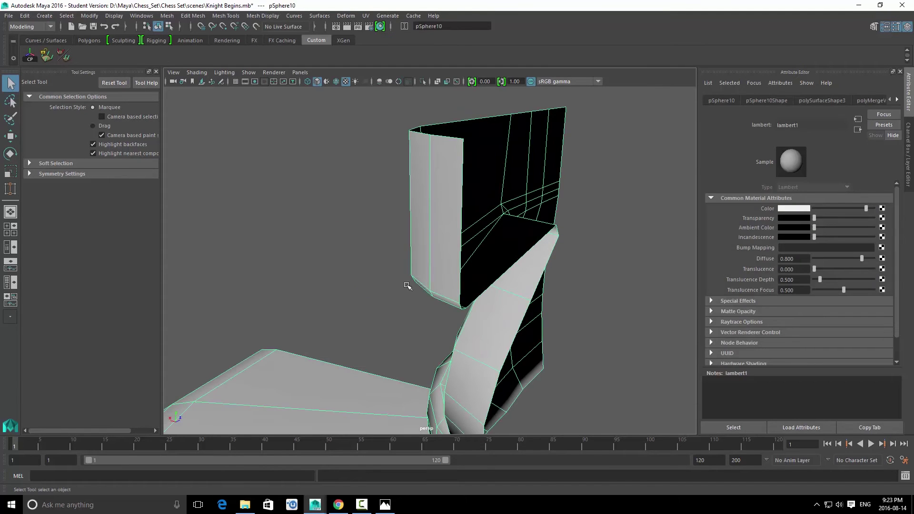
pyautogui.click(372, 273)
pyautogui.keyDown('alt'); pyautogui.moveTo(371, 273); pyautogui.dragTo(286, 272, button='right'); pyautogui.keyUp('alt')
pyautogui.keyDown('alt'); pyautogui.moveTo(285, 273); pyautogui.dragTo(516, 269); pyautogui.keyUp('alt')
pyautogui.keyDown('alt'); pyautogui.moveTo(400, 267); pyautogui.dragTo(469, 273, button='right'); pyautogui.keyUp('alt')
pyautogui.keyDown('alt'); pyautogui.moveTo(400, 271); pyautogui.dragTo(390, 259); pyautogui.keyUp('alt')
pyautogui.click(390, 260)
pyautogui.press('f')
pyautogui.keyDown('alt'); pyautogui.moveTo(389, 253); pyautogui.dragTo(416, 347, button='middle'); pyautogui.keyUp('alt')
pyautogui.moveTo(415, 243)
pyautogui.keyDown('alt'); pyautogui.mouseDown(button='right')
pyautogui.moveTo(448, 240)
pyautogui.moveTo(427, 253)
pyautogui.mouseUp(button='right'); pyautogui.keyUp('alt')
pyautogui.click(428, 218)
pyautogui.keyDown('alt'); pyautogui.moveTo(428, 218); pyautogui.dragTo(428, 259, button='middle'); pyautogui.keyUp('alt')
pyautogui.keyDown('alt'); pyautogui.moveTo(428, 259); pyautogui.dragTo(486, 239, button='right'); pyautogui.keyUp('alt')
pyautogui.click(486, 241)
pyautogui.keyDown('alt'); pyautogui.moveTo(487, 241); pyautogui.dragTo(518, 293); pyautogui.keyUp('alt')
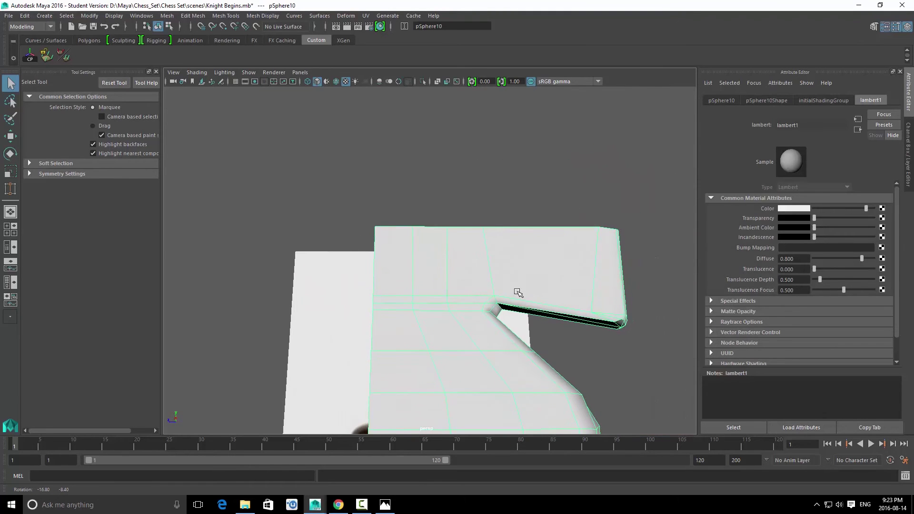
pyautogui.hotkey('alt', 'Tab')
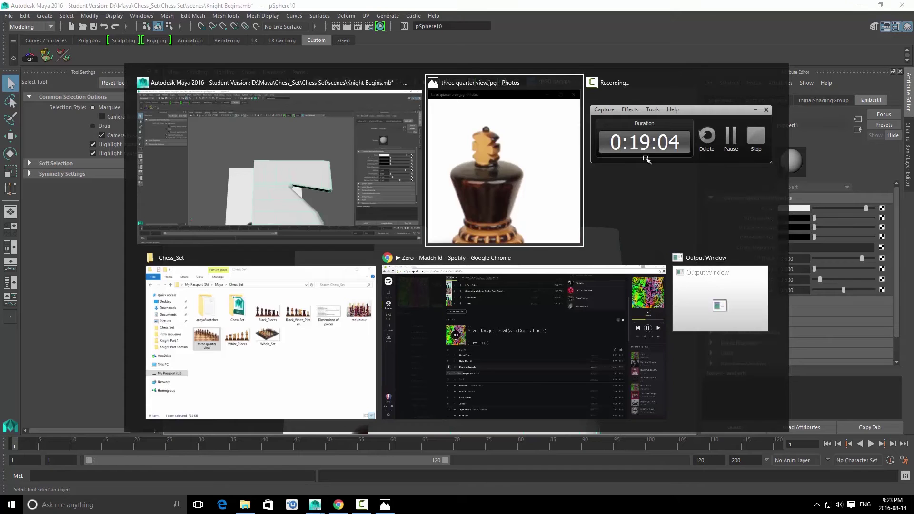
pyautogui.click(677, 158)
pyautogui.click(642, 336)
# Step: Show the side view and frame the cross arm closely against the reference image
pyautogui.press('space')
pyautogui.moveTo(614, 308)
pyautogui.keyDown('alt'); pyautogui.mouseDown()
pyautogui.moveTo(597, 275)
pyautogui.moveTo(529, 300)
pyautogui.moveTo(609, 292)
pyautogui.mouseUp(); pyautogui.keyUp('alt')
pyautogui.click(596, 275)
pyautogui.press('space')
pyautogui.moveTo(576, 282); pyautogui.dragTo(604, 281)
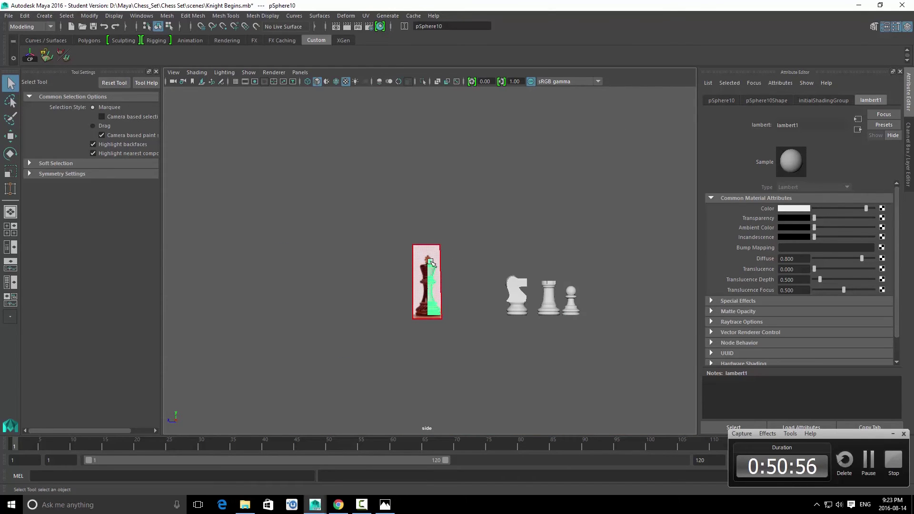
pyautogui.press('F11')
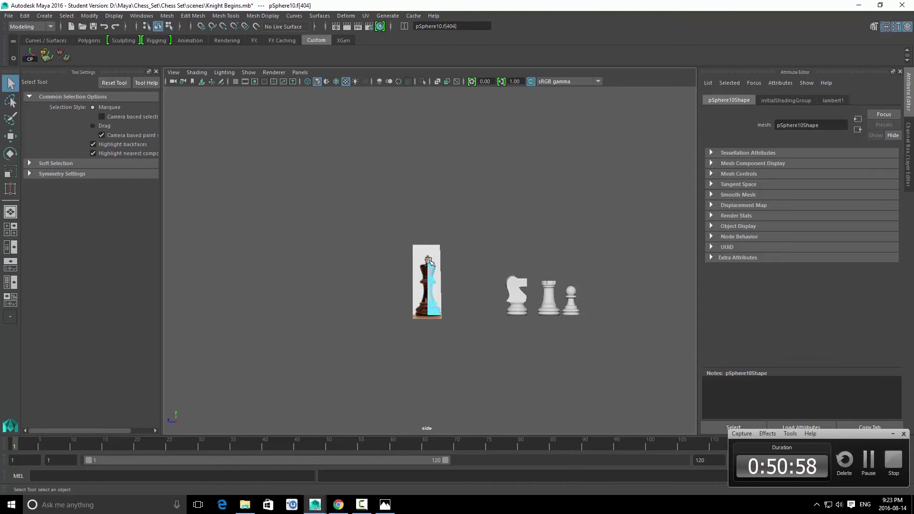
pyautogui.click(430, 261)
pyautogui.press('f')
pyautogui.scroll(-4, 467, 256)
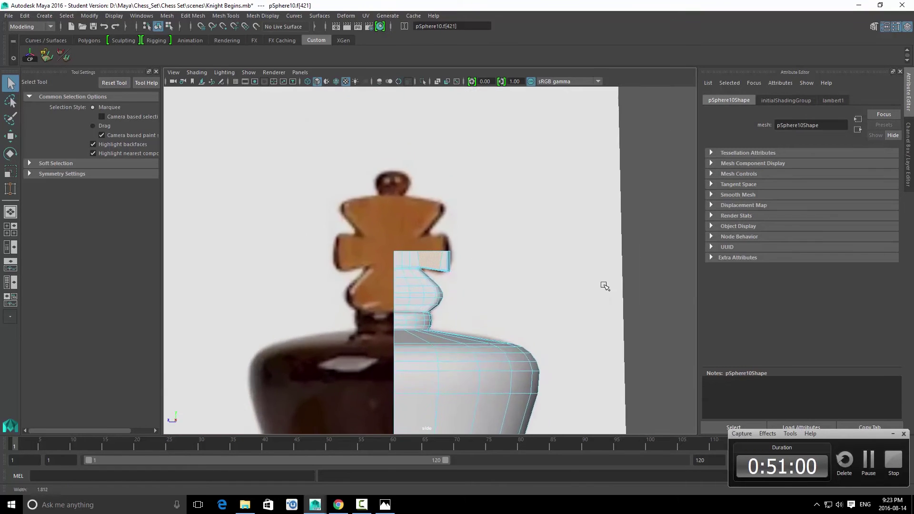
pyautogui.press('F8')
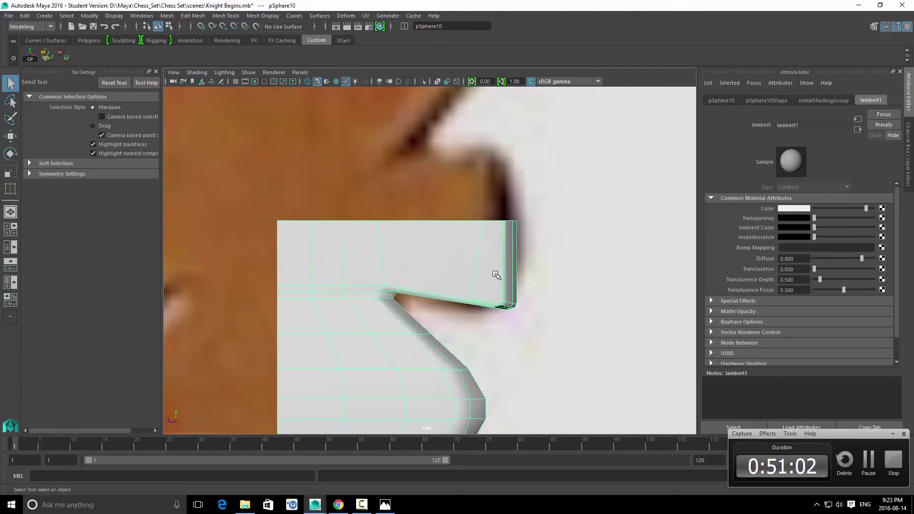
# Step: Insert a horizontal edge loop across the arm by splitting the ring of its vertical edges
pyautogui.press('F10')
pyautogui.click(480, 236)
pyautogui.keyDown('ctrl'); pyautogui.moveTo(453, 224); pyautogui.dragTo(488, 261, button='right'); pyautogui.keyUp('ctrl')
# Step: Place the scale pivot of the new edge loop on the mesh's centre line
pyautogui.press('r')
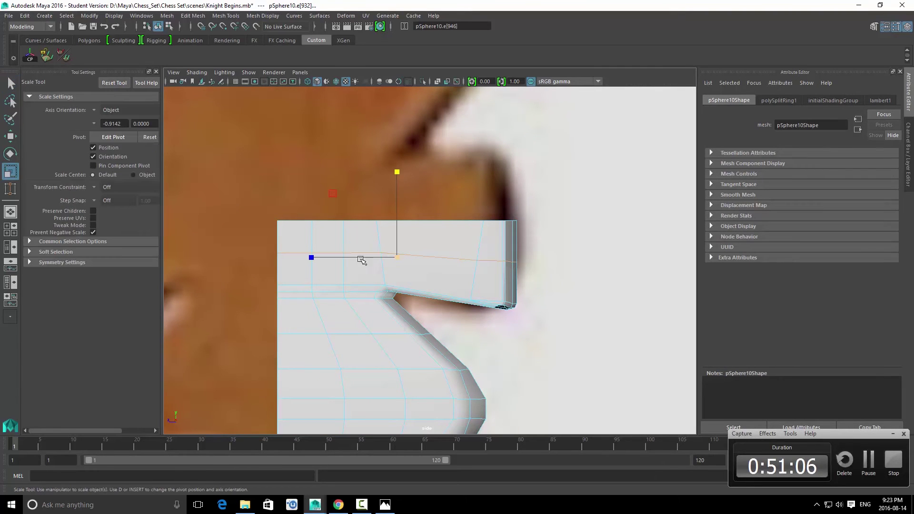
pyautogui.press('d')
pyautogui.moveTo(329, 259); pyautogui.dragTo(205, 251)
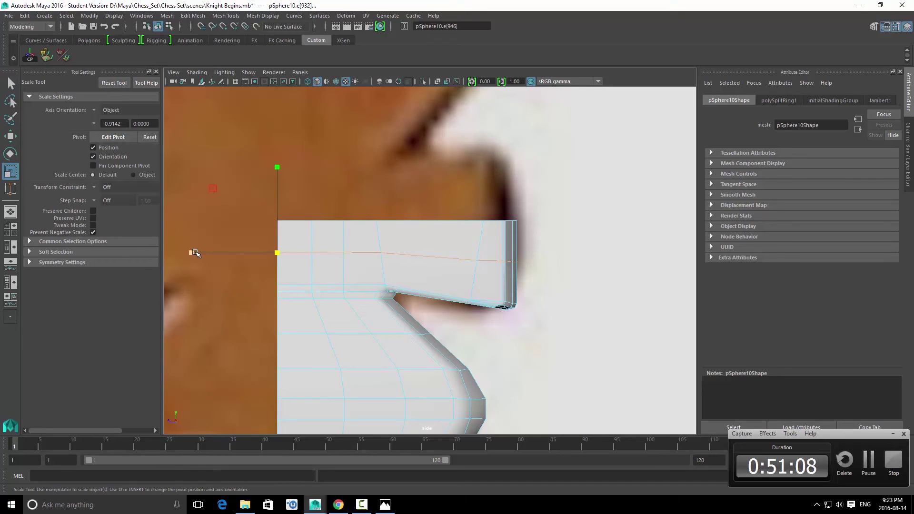
pyautogui.press('q')
# Step: Pull the vertices of the arm's lower outer rim inward with soft selection and a small falloff to follow the reference
pyautogui.press('F9')
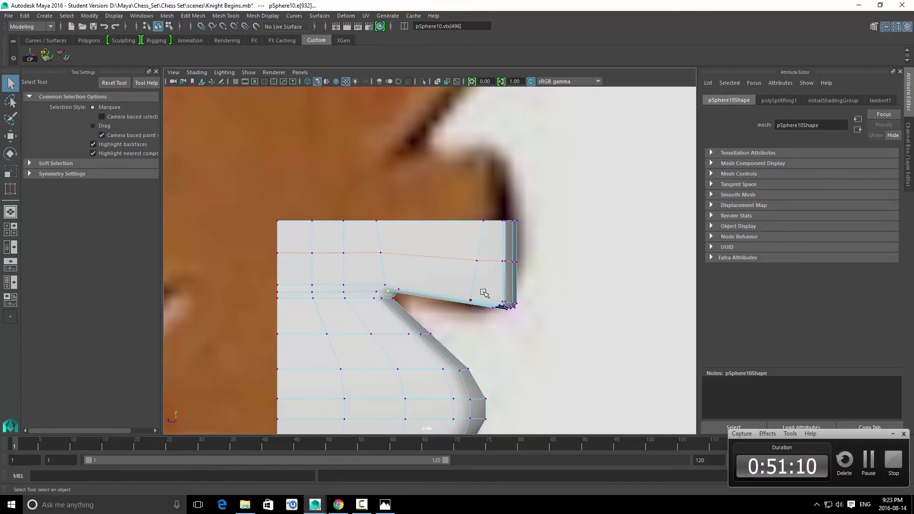
pyautogui.press('b')
pyautogui.press('w')
pyautogui.press('b')
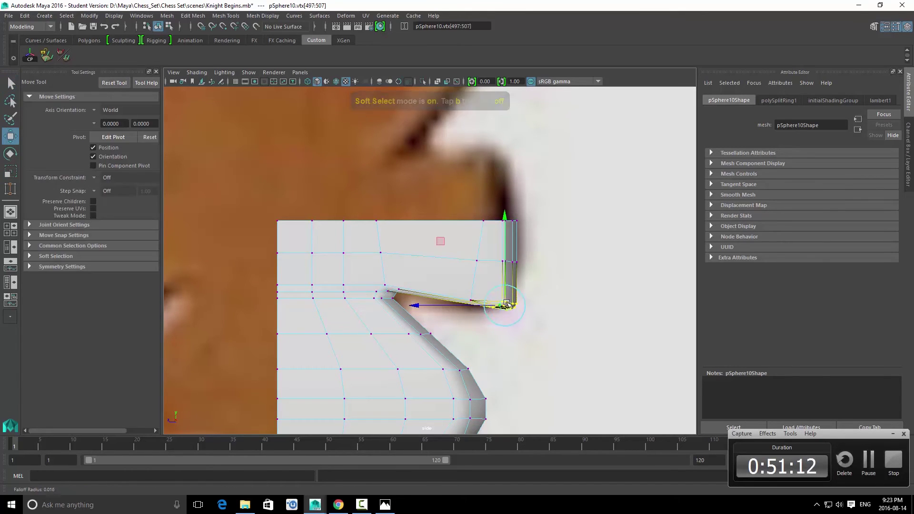
pyautogui.moveTo(422, 307); pyautogui.dragTo(405, 303)
pyautogui.press('q')
# Step: Shift the vertex of the middle edge loop near the arm's outer end slightly inward
pyautogui.moveTo(469, 268); pyautogui.dragTo(435, 256, button='right')
pyautogui.click(459, 266)
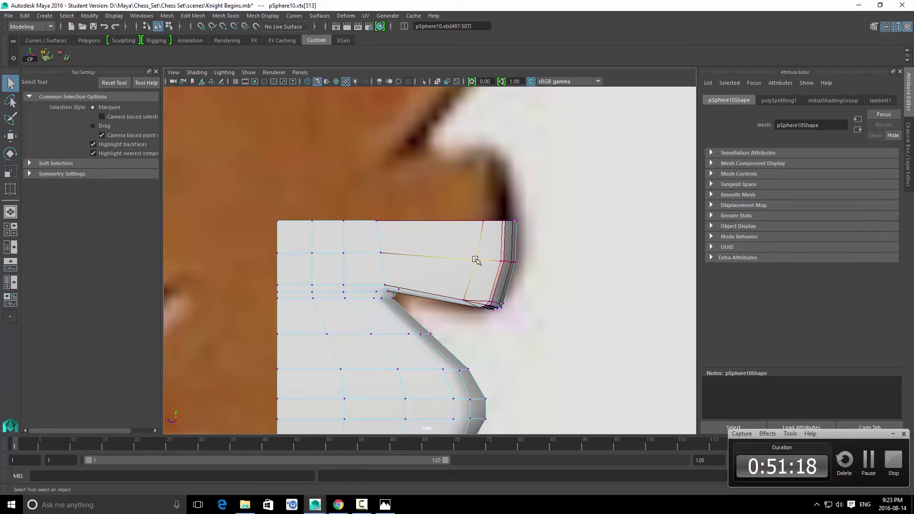
pyautogui.click(477, 261)
pyautogui.press('w')
pyautogui.moveTo(458, 263); pyautogui.dragTo(451, 262)
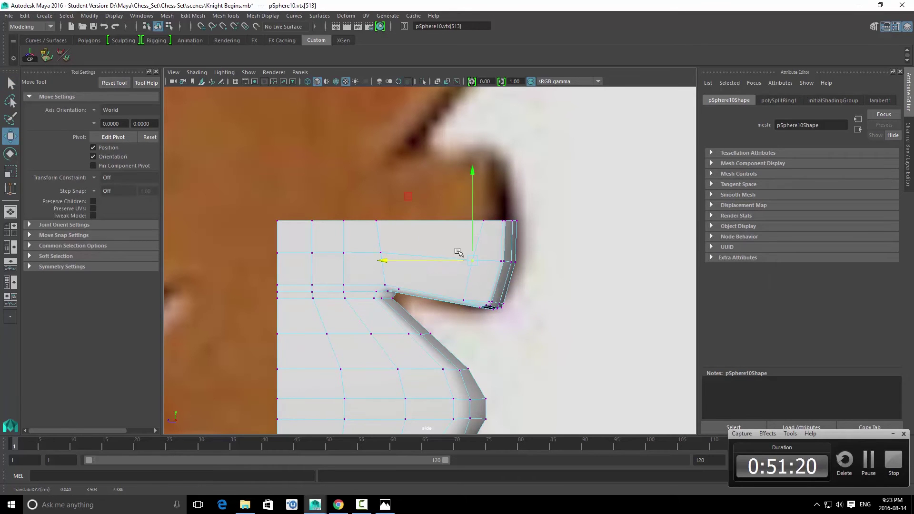
# Step: Shift the top-edge vertex near the arm's outer end slightly inward so it lines up above the middle-loop vertex
pyautogui.press('q')
pyautogui.press('w')
pyautogui.moveTo(457, 222); pyautogui.dragTo(447, 221)
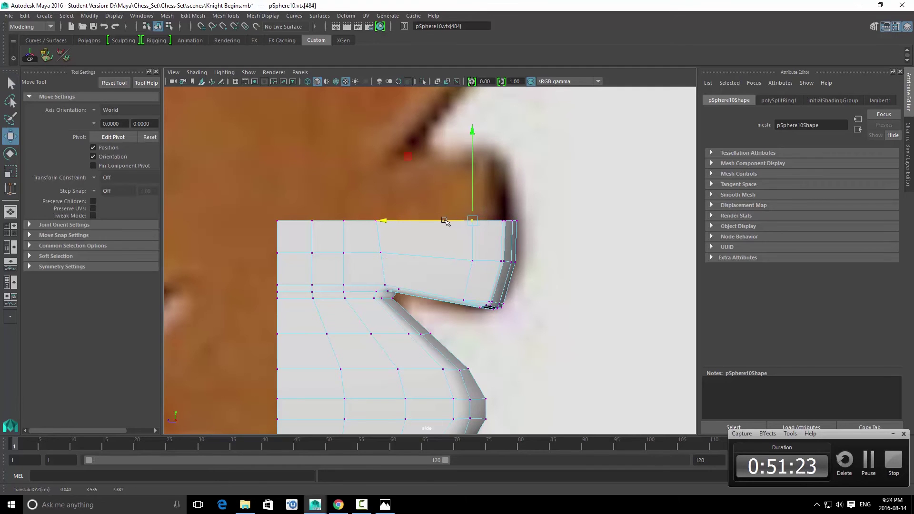
pyautogui.press('q')
# Step: Replace the arm's middle horizontal edge loop with a new one by deleting it and splitting the edge ring again
pyautogui.moveTo(464, 237); pyautogui.dragTo(496, 213, button='right')
pyautogui.moveTo(501, 283)
pyautogui.mouseDown(button='right')
pyautogui.moveTo(506, 239)
pyautogui.moveTo(491, 237)
pyautogui.moveTo(430, 272)
pyautogui.moveTo(488, 288)
pyautogui.mouseUp(button='right')
pyautogui.click(498, 280)
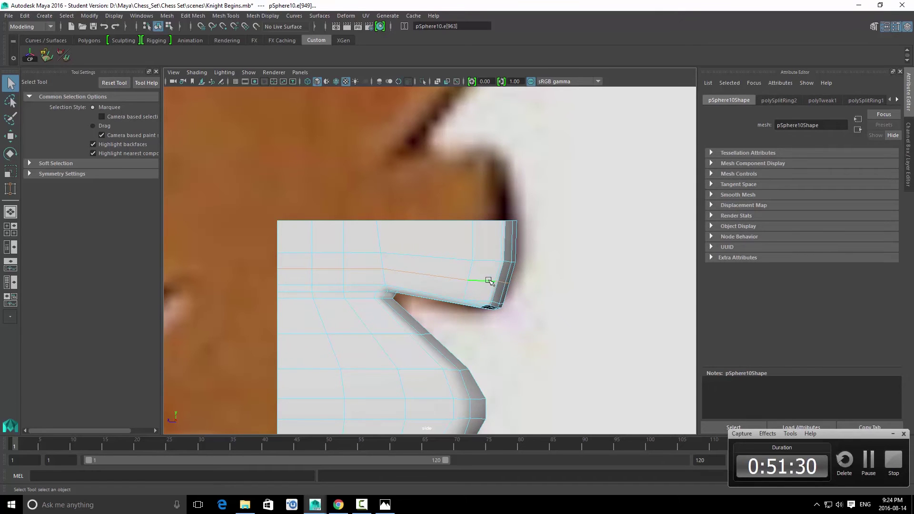
pyautogui.keyDown('ctrl'); pyautogui.moveTo(450, 244); pyautogui.dragTo(459, 262, button='right'); pyautogui.keyUp('ctrl')
# Step: Flatten the new edge loop vertically by scaling, and widen it outward about 1.02 times from the mesh's centre line
pyautogui.press('r')
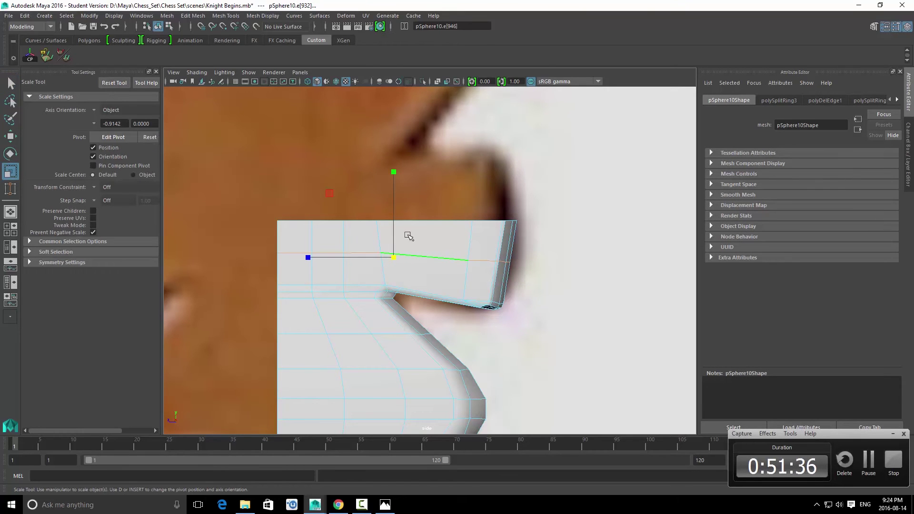
pyautogui.moveTo(390, 241); pyautogui.dragTo(391, 284)
pyautogui.hotkey('ctrl', 'z')
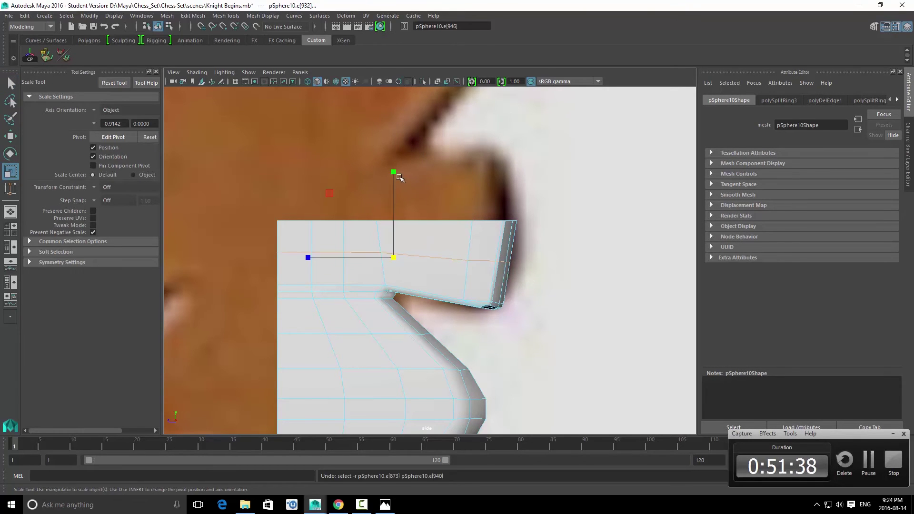
pyautogui.moveTo(394, 173); pyautogui.dragTo(395, 340)
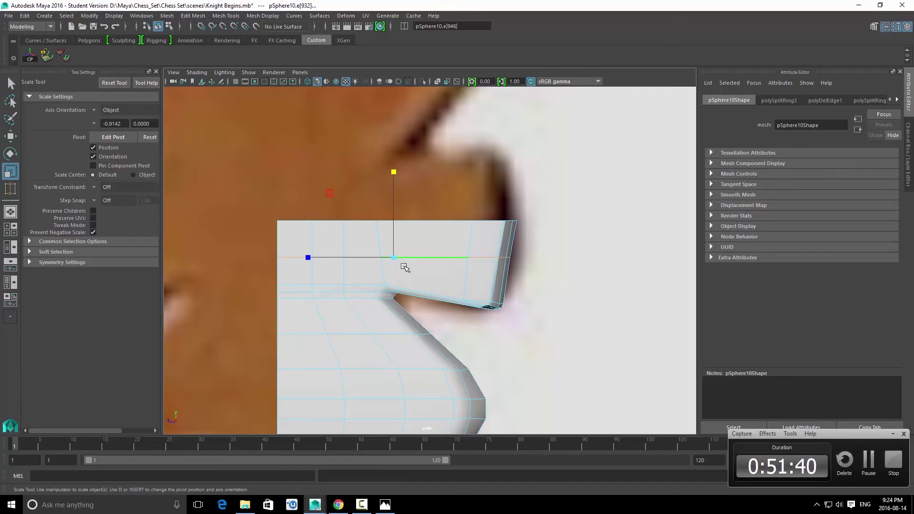
pyautogui.press('d')
pyautogui.moveTo(316, 259); pyautogui.dragTo(259, 256)
pyautogui.moveTo(198, 257); pyautogui.dragTo(191, 258)
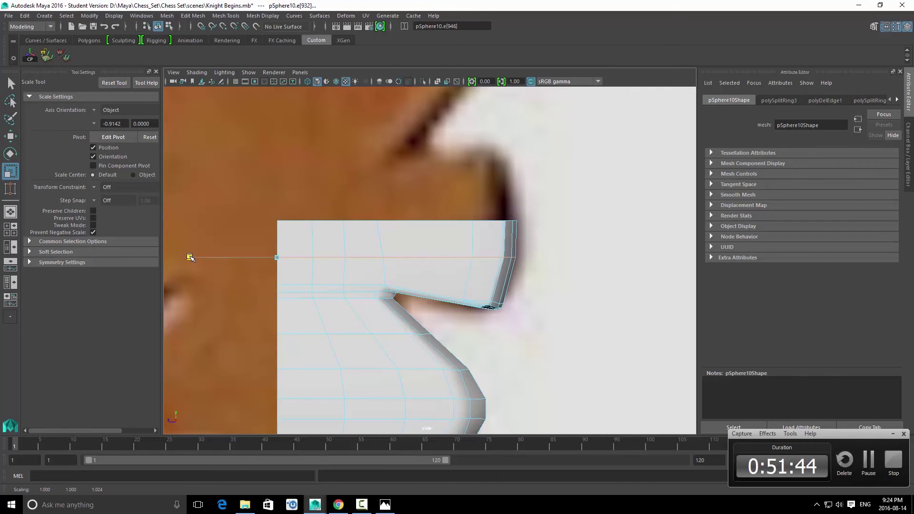
pyautogui.press('q')
pyautogui.keyDown('ctrl'); pyautogui.moveTo(472, 254); pyautogui.dragTo(484, 280, button='right'); pyautogui.keyUp('ctrl')
pyautogui.hotkey('ctrl', 'z')
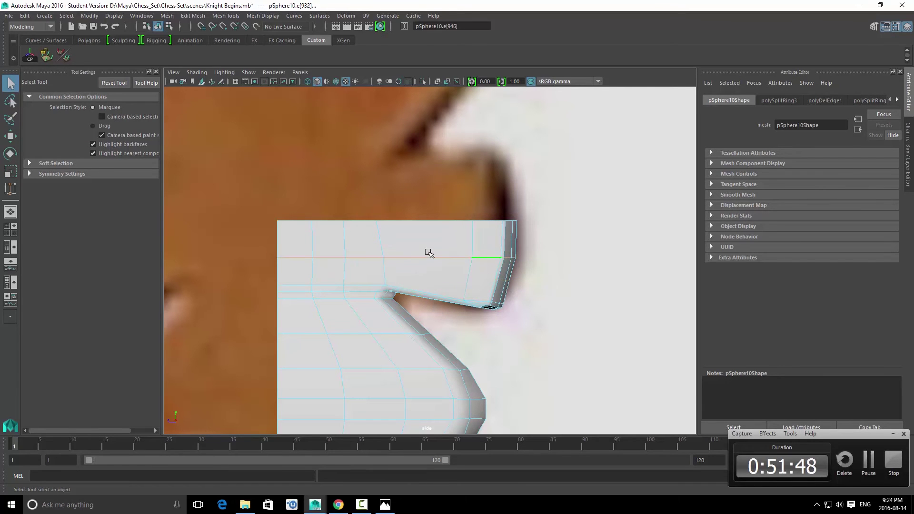
# Step: Bevel the horizontal edge loop into two loops and slide the lower one down toward the arm's underside
pyautogui.hotkey('ctrl', 'b')
pyautogui.press('q')
pyautogui.click(487, 251)
pyautogui.keyDown('shift'); pyautogui.moveTo(487, 252); pyautogui.dragTo(476, 327, button='right'); pyautogui.keyUp('shift')
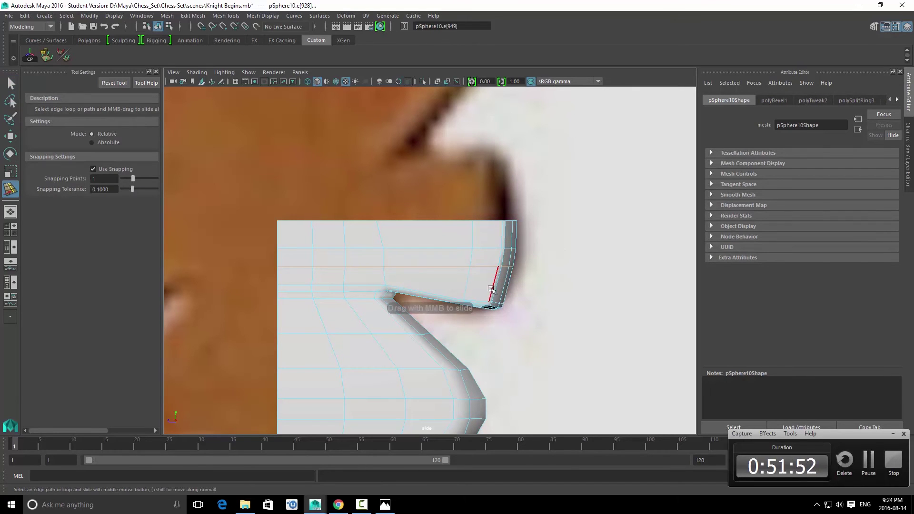
pyautogui.moveTo(474, 285); pyautogui.dragTo(473, 284, button='middle')
# Step: Scale the lower loop outward about 1.01 times from a pivot on the mesh's centre line and return to object mode
pyautogui.press('r')
pyautogui.press('d')
pyautogui.click(277, 273)
pyautogui.moveTo(191, 273); pyautogui.dragTo(191, 272)
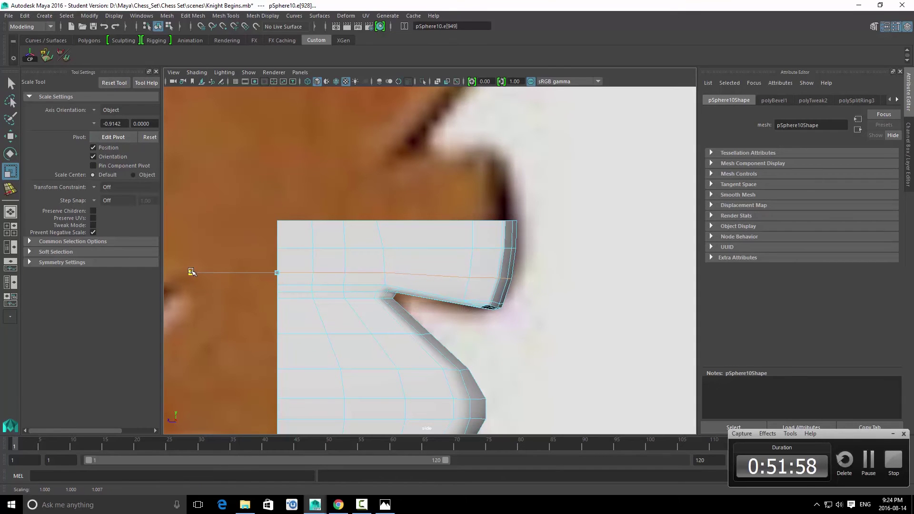
pyautogui.press('q')
pyautogui.moveTo(363, 263); pyautogui.dragTo(413, 227, button='right')
pyautogui.click(394, 266)
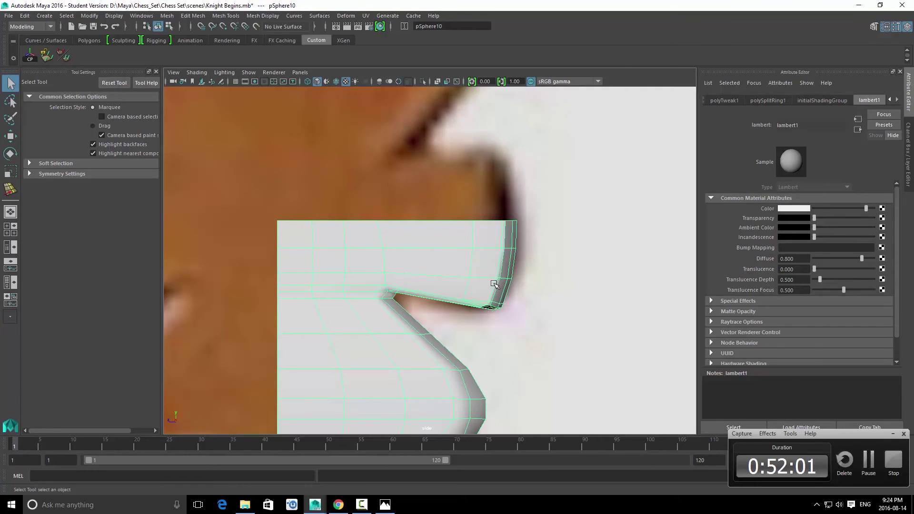
# Step: Examine the arm's edge loops and its vertices beside the centre line from several angles in the perspective view
pyautogui.press('space')
pyautogui.moveTo(487, 278); pyautogui.dragTo(500, 251)
pyautogui.keyDown('alt'); pyautogui.moveTo(514, 251); pyautogui.dragTo(408, 265); pyautogui.keyUp('alt')
pyautogui.keyDown('alt'); pyautogui.moveTo(470, 188); pyautogui.dragTo(385, 221); pyautogui.keyUp('alt')
pyautogui.press('F10')
pyautogui.doubleClick(381, 220)
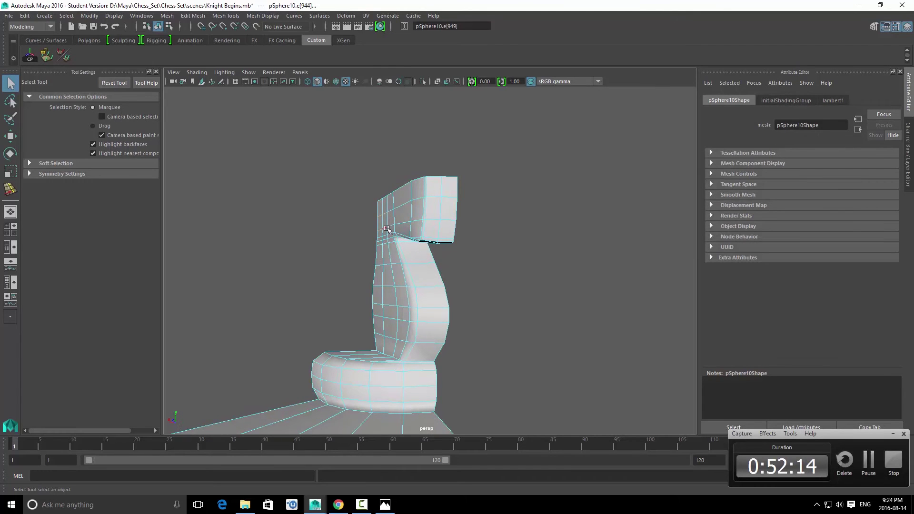
pyautogui.keyDown('alt'); pyautogui.moveTo(392, 210); pyautogui.dragTo(373, 239); pyautogui.keyUp('alt')
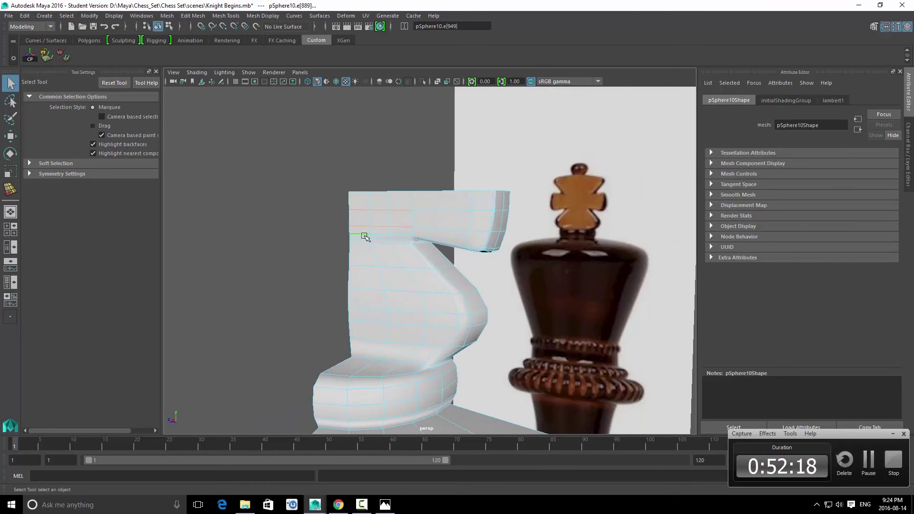
pyautogui.keyDown('alt'); pyautogui.moveTo(400, 233); pyautogui.dragTo(362, 249); pyautogui.keyUp('alt')
pyautogui.moveTo(361, 247); pyautogui.dragTo(361, 247, button='right')
pyautogui.keyDown('alt'); pyautogui.moveTo(361, 247); pyautogui.dragTo(434, 244); pyautogui.keyUp('alt')
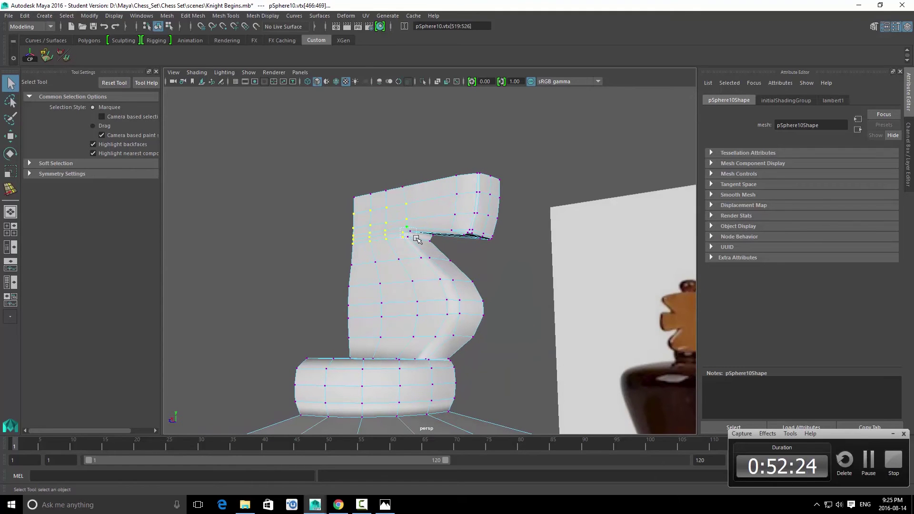
pyautogui.moveTo(459, 248)
pyautogui.keyDown('alt'); pyautogui.mouseDown()
pyautogui.moveTo(397, 224)
pyautogui.moveTo(373, 245)
pyautogui.moveTo(361, 229)
pyautogui.moveTo(417, 264)
pyautogui.moveTo(446, 256)
pyautogui.mouseUp(); pyautogui.keyUp('alt')
pyautogui.press('w')
pyautogui.press('q')
pyautogui.moveTo(410, 245); pyautogui.dragTo(425, 211, button='right')
pyautogui.click(404, 218)
pyautogui.click(384, 160)
pyautogui.keyDown('alt'); pyautogui.moveTo(453, 210); pyautogui.dragTo(419, 237); pyautogui.keyUp('alt')
# Step: Duplicate the king mesh and move the copy aside, away from the original
pyautogui.click(437, 251)
pyautogui.scroll(-6, 437, 253)
pyautogui.keyDown('alt'); pyautogui.moveTo(437, 277); pyautogui.dragTo(477, 259); pyautogui.keyUp('alt')
pyautogui.hotkey('ctrl', 'd')
pyautogui.scroll(-3, 477, 260)
pyautogui.press('w')
pyautogui.scroll(-5, 453, 286)
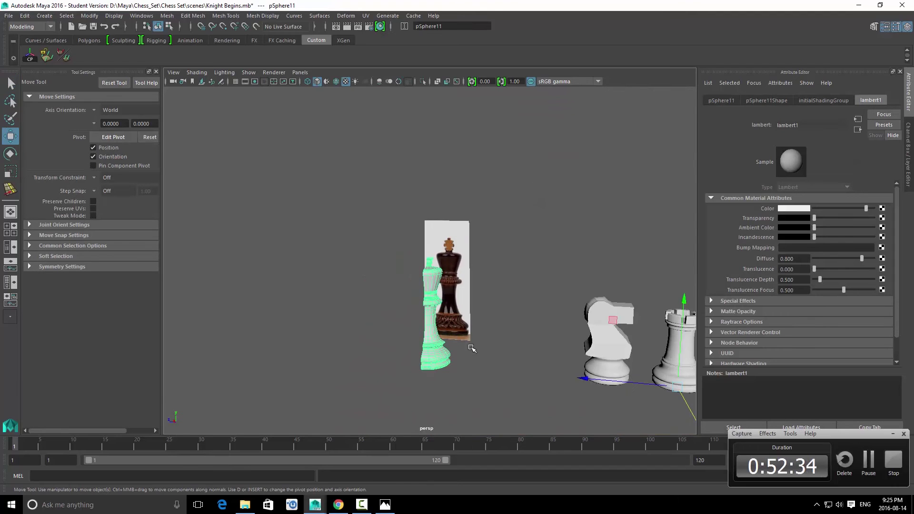
pyautogui.moveTo(585, 379); pyautogui.dragTo(585, 379)
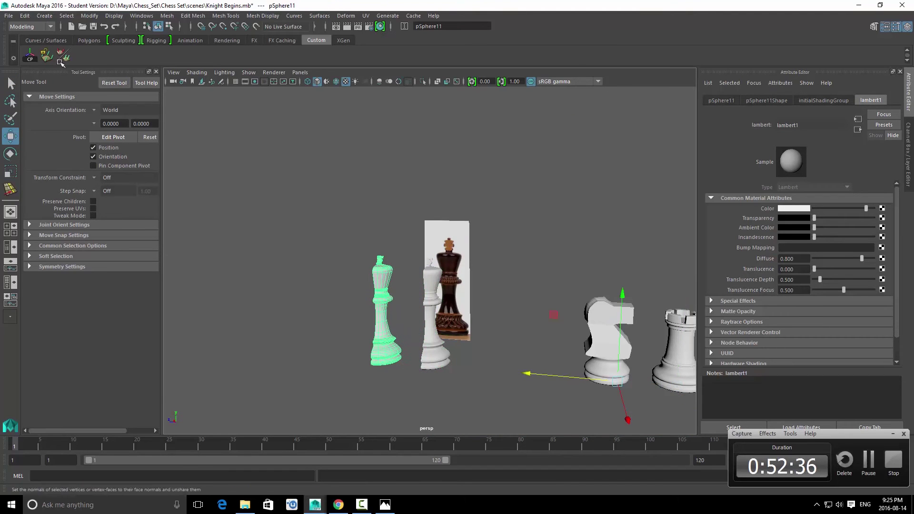
# Step: Delete the faces of the duplicate's base, stem and collars, keeping only its top section with the cross
pyautogui.scroll(5, 366, 271)
pyautogui.keyDown('alt'); pyautogui.moveTo(369, 293); pyautogui.dragTo(394, 235, button='middle'); pyautogui.keyUp('alt')
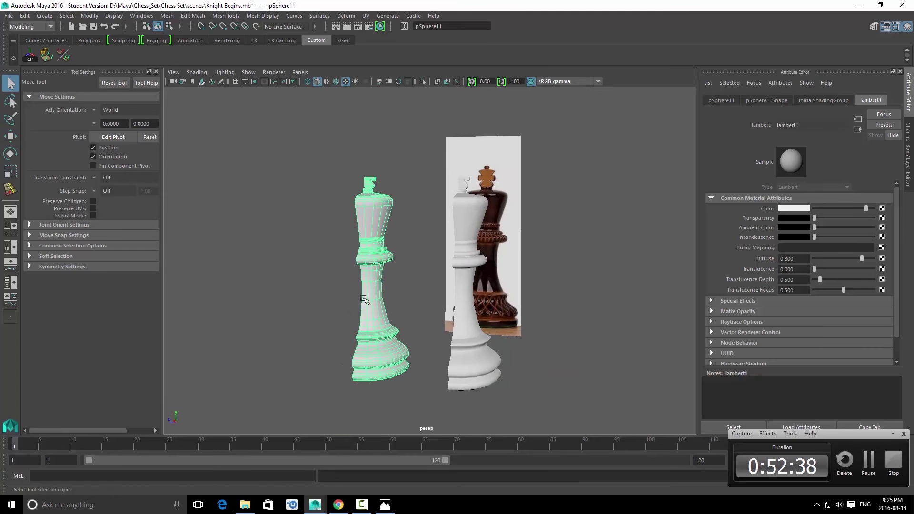
pyautogui.press('q')
pyautogui.moveTo(305, 195); pyautogui.dragTo(303, 226, button='right')
pyautogui.moveTo(497, 445); pyautogui.dragTo(498, 444)
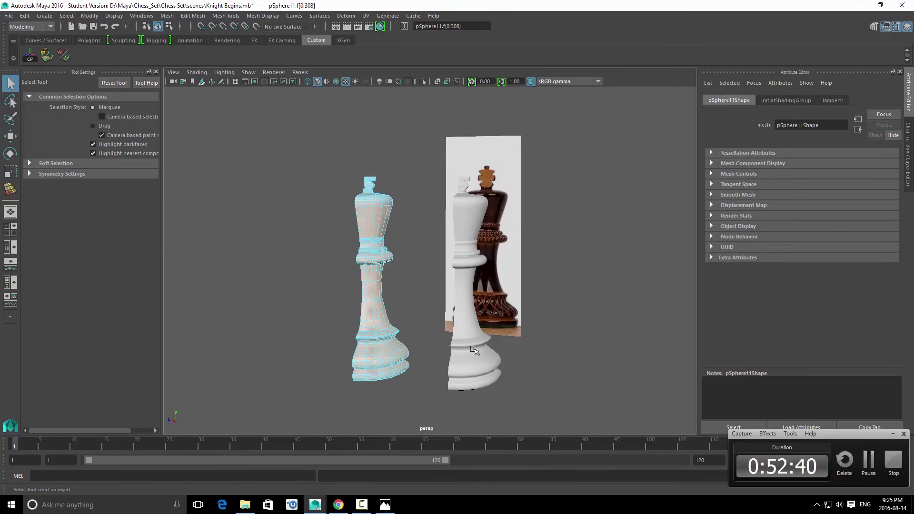
pyautogui.press('Delete')
pyautogui.scroll(3, 381, 267)
pyautogui.press('f')
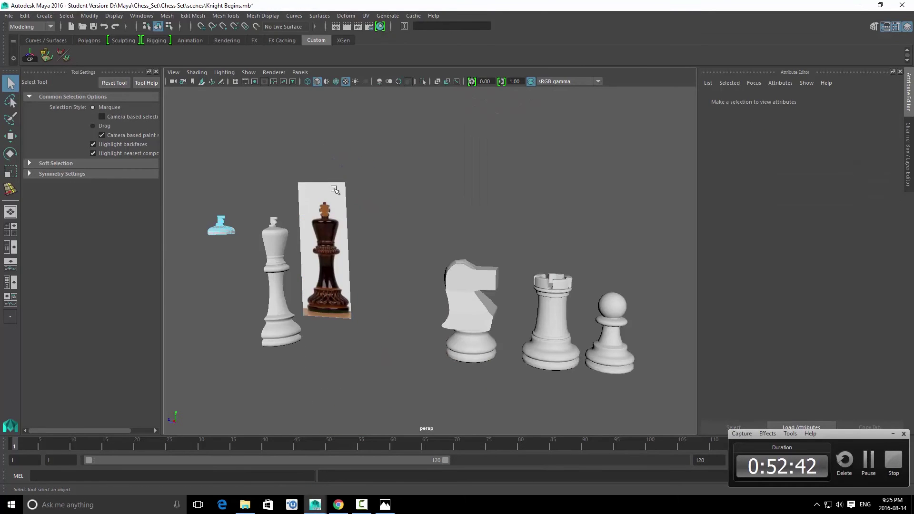
# Step: Delete the duplicate's remaining crown and collar faces below the cross
pyautogui.click(231, 232)
pyautogui.press('f')
pyautogui.keyDown('alt'); pyautogui.moveTo(358, 247); pyautogui.dragTo(266, 230, button='right'); pyautogui.keyUp('alt')
pyautogui.keyDown('alt'); pyautogui.moveTo(259, 208); pyautogui.dragTo(313, 204); pyautogui.keyUp('alt')
pyautogui.moveTo(233, 182); pyautogui.dragTo(545, 372)
pyautogui.press('Delete')
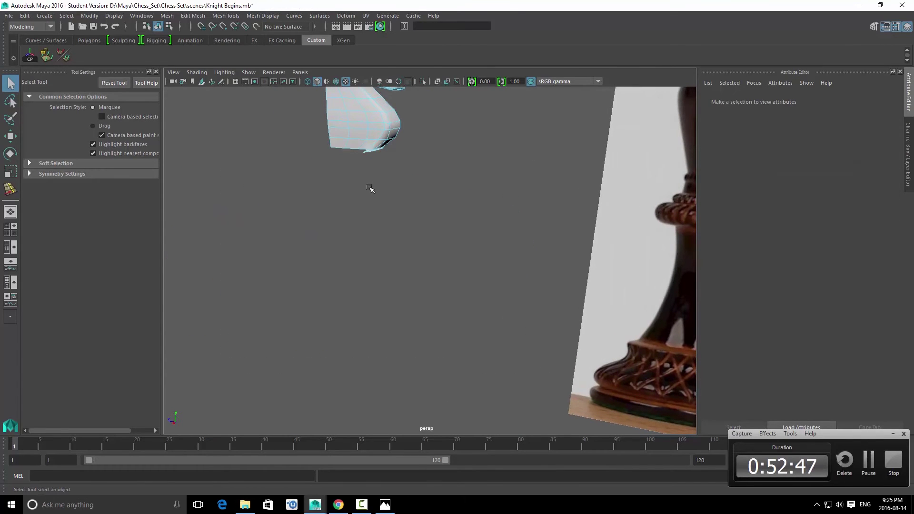
# Step: Delete the leftover faces at the bottom of the isolated cross piece and return it to object mode
pyautogui.click(367, 151)
pyautogui.press('f')
pyautogui.keyDown('alt'); pyautogui.moveTo(420, 218); pyautogui.dragTo(422, 398); pyautogui.keyUp('alt')
pyautogui.click(422, 397)
pyautogui.press('Delete')
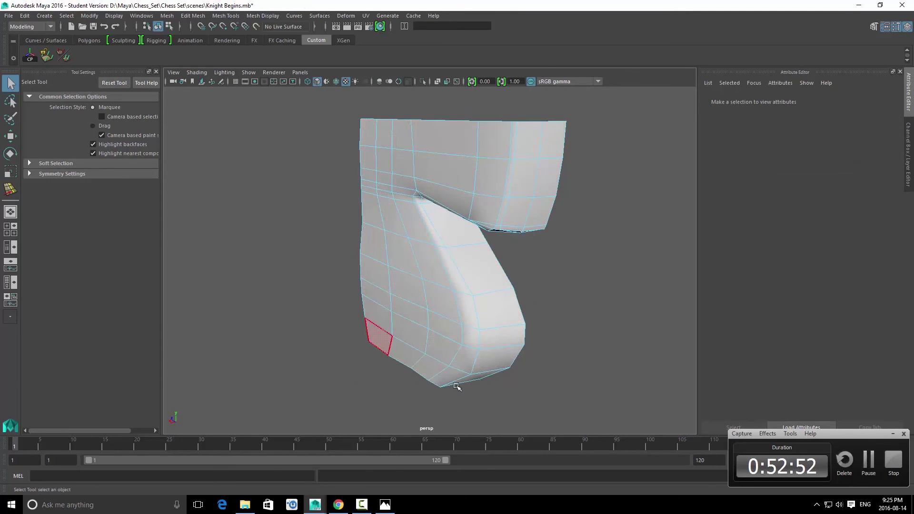
pyautogui.keyDown('alt'); pyautogui.moveTo(520, 345); pyautogui.dragTo(537, 223); pyautogui.keyUp('alt')
pyautogui.click(433, 257)
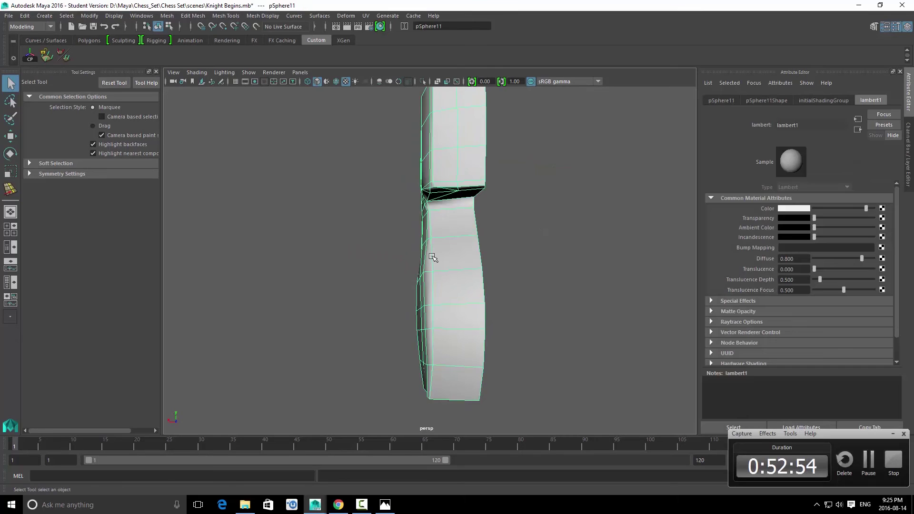
# Step: Centre the pivot of the isolated cross piece and move it close to the original king's cross
pyautogui.scroll(-6, 433, 259)
pyautogui.keyDown('alt'); pyautogui.moveTo(433, 266); pyautogui.dragTo(536, 284); pyautogui.keyUp('alt')
pyautogui.scroll(-5, 510, 273)
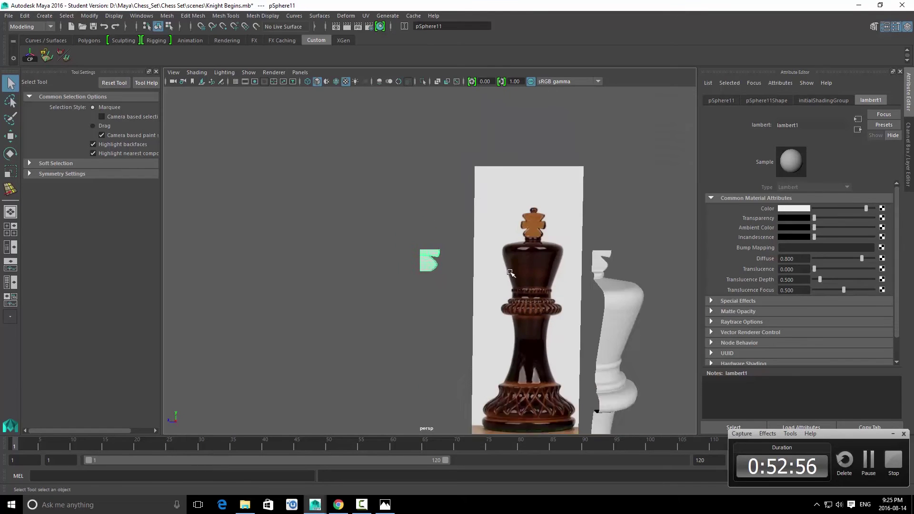
pyautogui.press('w')
pyautogui.click(31, 57)
pyautogui.moveTo(339, 260); pyautogui.dragTo(495, 277)
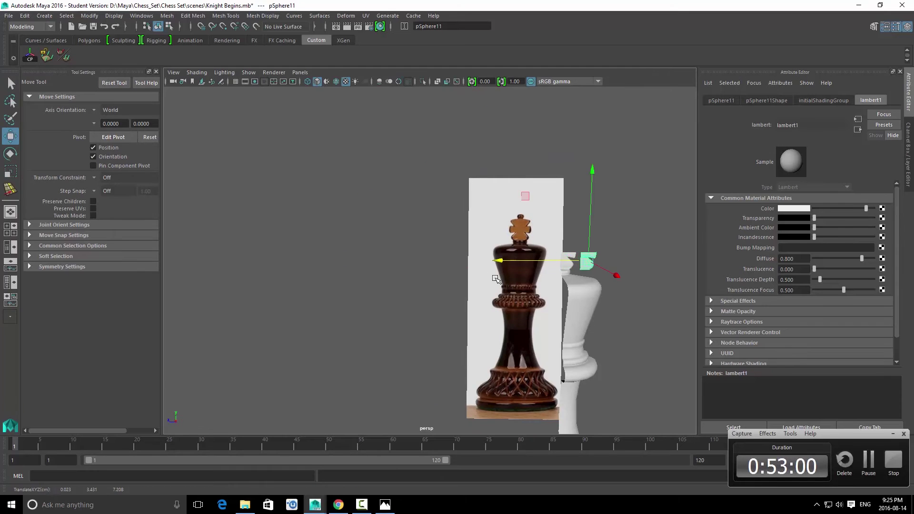
# Step: Mirror the cross piece upward across its top edge with Mirror Polygon and delete the lower half
pyautogui.press('f')
pyautogui.scroll(-5, 511, 254)
pyautogui.keyDown('alt'); pyautogui.moveTo(465, 248); pyautogui.dragTo(451, 248); pyautogui.keyUp('alt')
pyautogui.press('e')
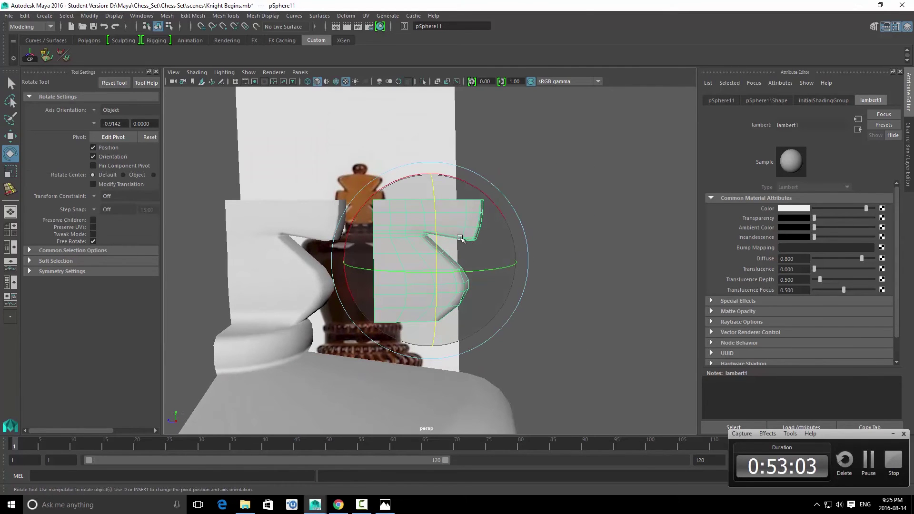
pyautogui.press('q')
pyautogui.keyDown('shift'); pyautogui.moveTo(440, 232); pyautogui.dragTo(458, 341, button='right'); pyautogui.keyUp('shift')
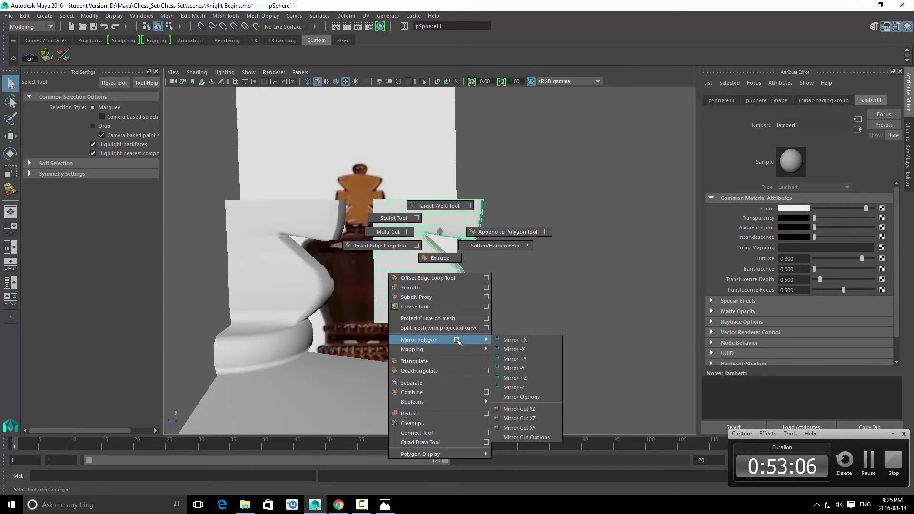
pyautogui.keyDown('shift'); pyautogui.moveTo(532, 350); pyautogui.dragTo(528, 353, button='right'); pyautogui.keyUp('shift')
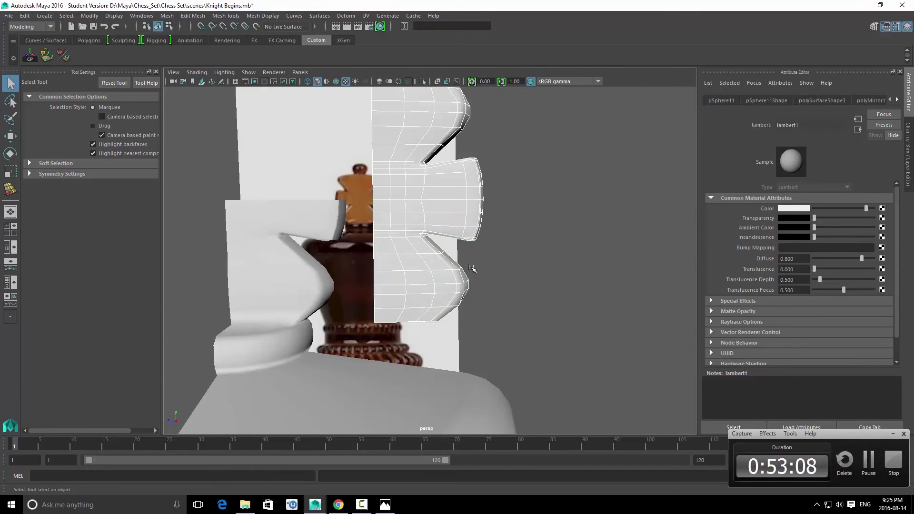
pyautogui.click(548, 323)
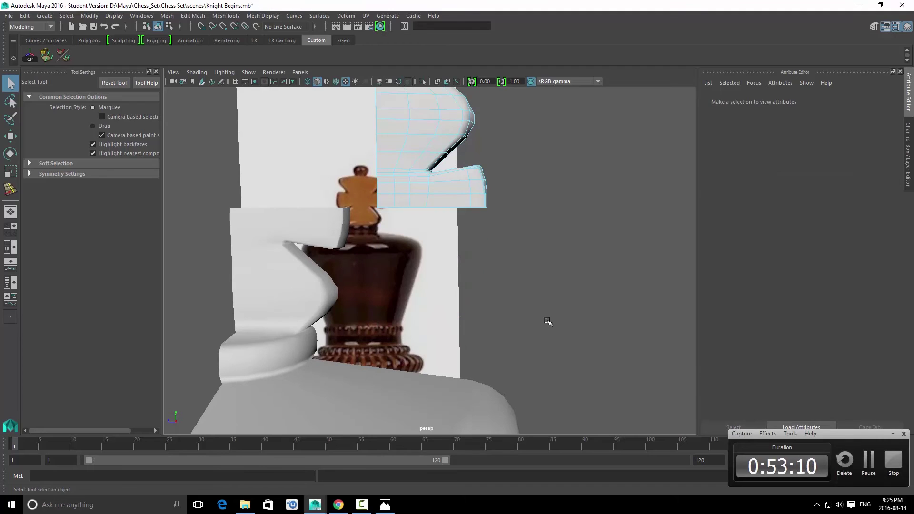
pyautogui.moveTo(401, 187); pyautogui.dragTo(520, 128, button='right')
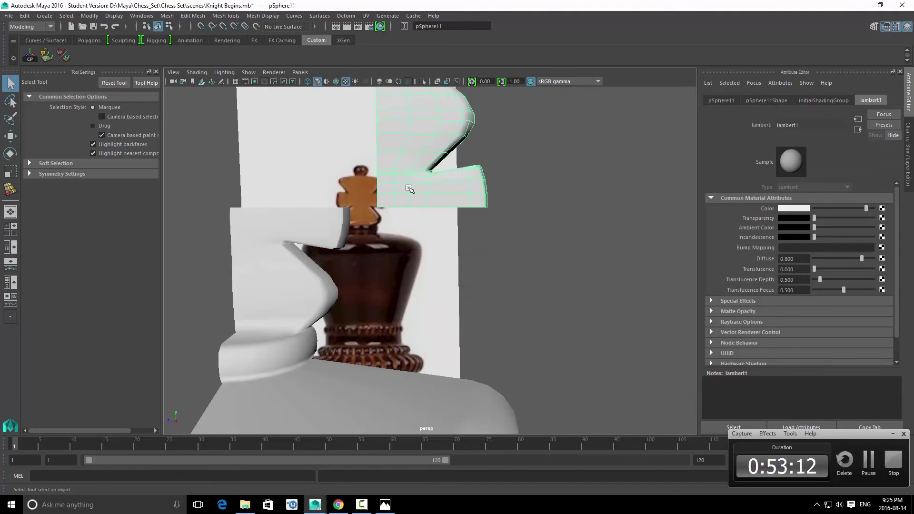
# Step: Snap the mirrored half by vertex onto the top of the original king's cross and combine both meshes
pyautogui.press('w')
pyautogui.press('d')
pyautogui.press('v')
pyautogui.moveTo(400, 215); pyautogui.dragTo(213, 217, button='middle')
pyautogui.keyDown('shift'); pyautogui.click(310, 183); pyautogui.keyUp('shift')
pyautogui.keyDown('shift'); pyautogui.moveTo(309, 182); pyautogui.dragTo(295, 343, button='right'); pyautogui.keyUp('shift')
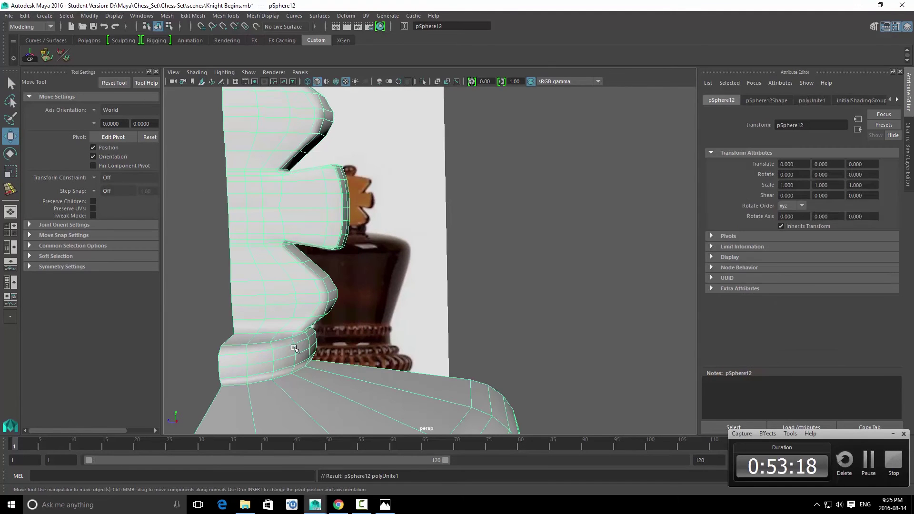
# Step: Select the vertices of the seam loop where the two cross halves meet and align them with vertex snapping
pyautogui.keyDown('alt'); pyautogui.moveTo(353, 281); pyautogui.dragTo(441, 287); pyautogui.keyUp('alt')
pyautogui.press('q')
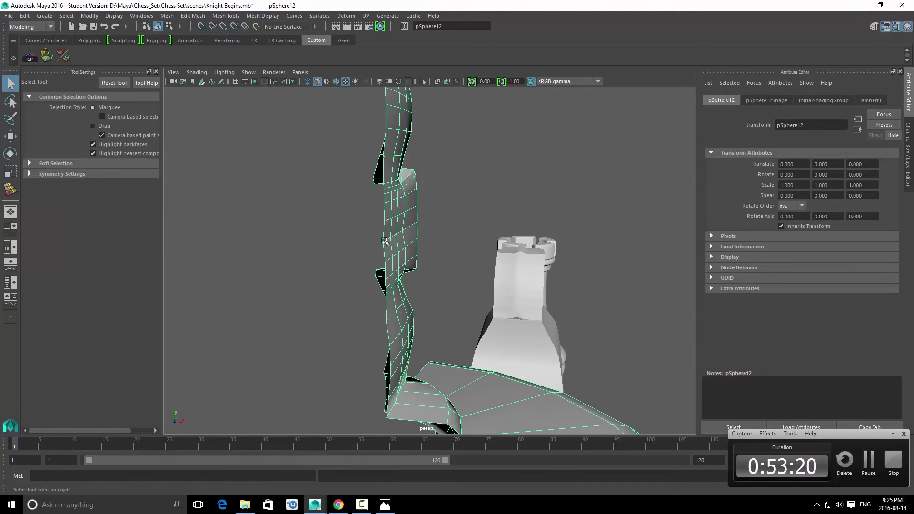
pyautogui.moveTo(397, 269); pyautogui.dragTo(389, 238, button='right')
pyautogui.keyDown('alt'); pyautogui.moveTo(410, 246); pyautogui.dragTo(339, 243); pyautogui.keyUp('alt')
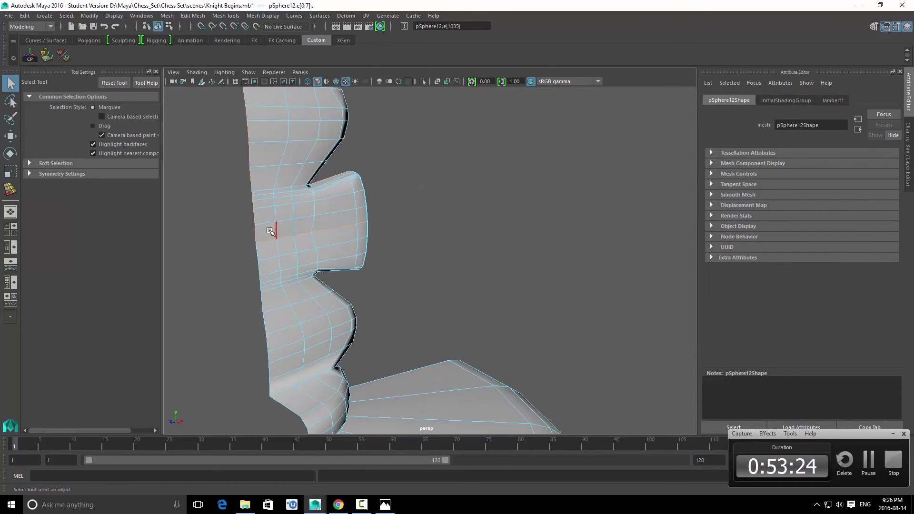
pyautogui.keyDown('alt'); pyautogui.moveTo(354, 239); pyautogui.dragTo(445, 259); pyautogui.keyUp('alt')
pyautogui.keyDown('ctrl'); pyautogui.moveTo(443, 253); pyautogui.dragTo(393, 250, button='right'); pyautogui.keyUp('ctrl')
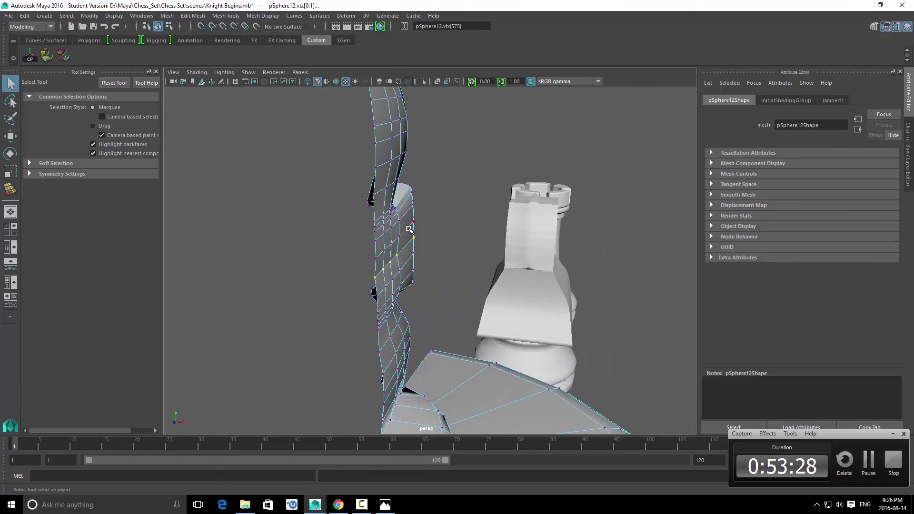
pyautogui.press('w')
pyautogui.click(405, 270)
pyautogui.press('v')
pyautogui.moveTo(401, 239); pyautogui.dragTo(401, 237, button='middle')
pyautogui.press('q')
pyautogui.moveTo(402, 239); pyautogui.dragTo(407, 230, button='right')
pyautogui.click(408, 230)
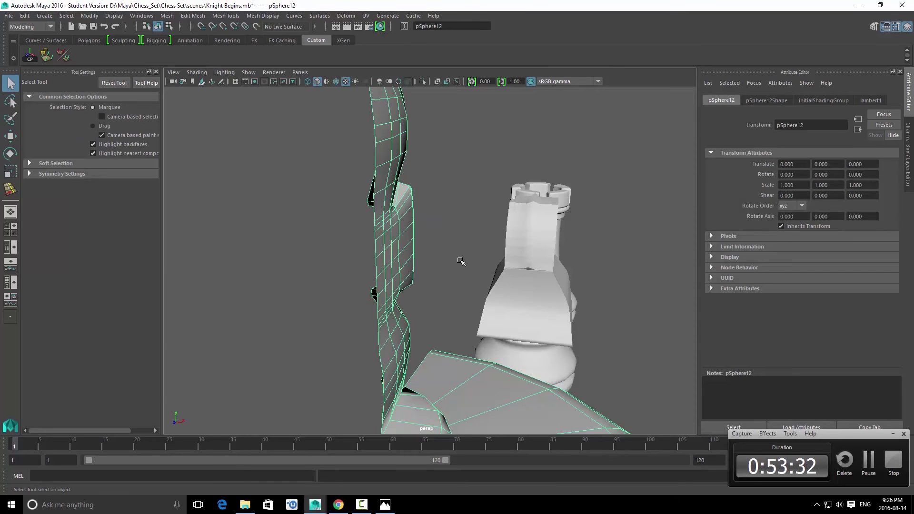
# Step: Preview the combined mesh smoothed to check the cross and seam, and return to the unsmoothed display
pyautogui.keyDown('alt'); pyautogui.moveTo(471, 259); pyautogui.dragTo(383, 255); pyautogui.keyUp('alt')
pyautogui.press('3')
pyautogui.scroll(-4, 372, 238)
pyautogui.click(532, 233)
pyautogui.keyDown('alt'); pyautogui.moveTo(532, 233); pyautogui.dragTo(417, 222); pyautogui.keyUp('alt')
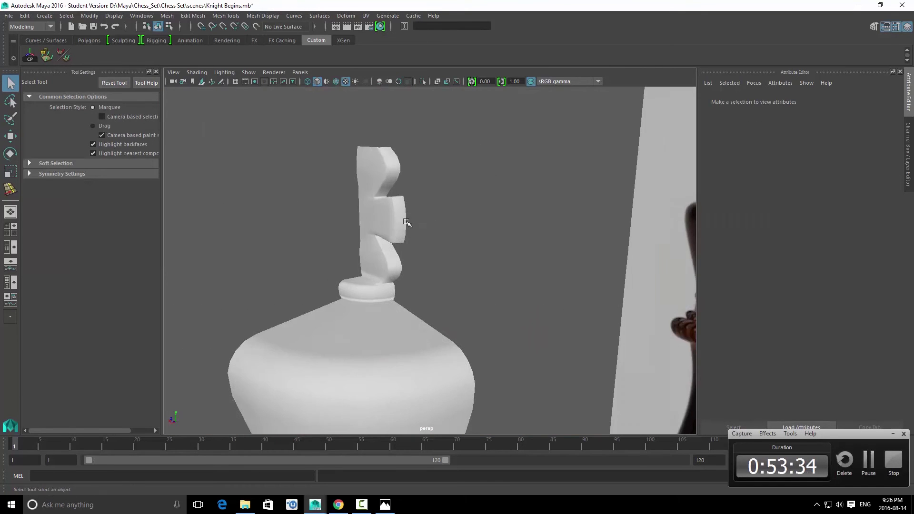
pyautogui.click(372, 220)
pyautogui.press('1')
pyautogui.keyDown('alt'); pyautogui.moveTo(373, 220); pyautogui.dragTo(396, 224, button='middle'); pyautogui.keyUp('alt')
pyautogui.keyDown('alt'); pyautogui.moveTo(396, 224); pyautogui.dragTo(469, 255, button='right'); pyautogui.keyUp('alt')
pyautogui.keyDown('alt'); pyautogui.moveTo(350, 226); pyautogui.dragTo(400, 218); pyautogui.keyUp('alt')
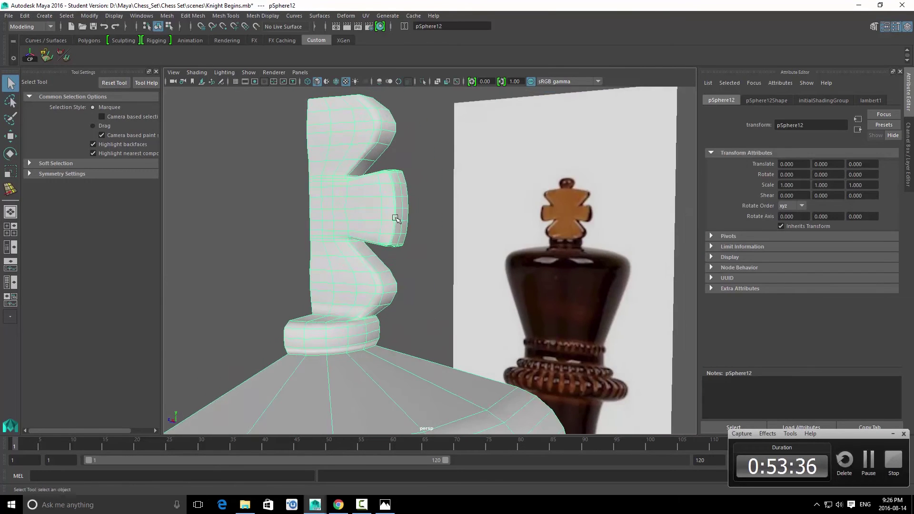
# Step: Move the out-of-line seam vertex at the base of the cross's horizontal arm into line with its vertical edge loop
pyautogui.keyDown('alt'); pyautogui.moveTo(400, 218); pyautogui.dragTo(455, 242, button='middle'); pyautogui.keyUp('alt')
pyautogui.keyDown('alt'); pyautogui.moveTo(455, 243); pyautogui.dragTo(485, 256); pyautogui.keyUp('alt')
pyautogui.keyDown('alt'); pyautogui.moveTo(459, 220); pyautogui.dragTo(469, 255); pyautogui.keyUp('alt')
pyautogui.keyDown('alt'); pyautogui.moveTo(458, 187); pyautogui.dragTo(457, 224, button='middle'); pyautogui.keyUp('alt')
pyautogui.keyDown('alt'); pyautogui.moveTo(457, 223); pyautogui.dragTo(490, 253, button='right'); pyautogui.keyUp('alt')
pyautogui.keyDown('alt'); pyautogui.moveTo(532, 233); pyautogui.dragTo(553, 229); pyautogui.keyUp('alt')
pyautogui.moveTo(371, 275); pyautogui.dragTo(370, 275, button='right')
pyautogui.click(364, 274)
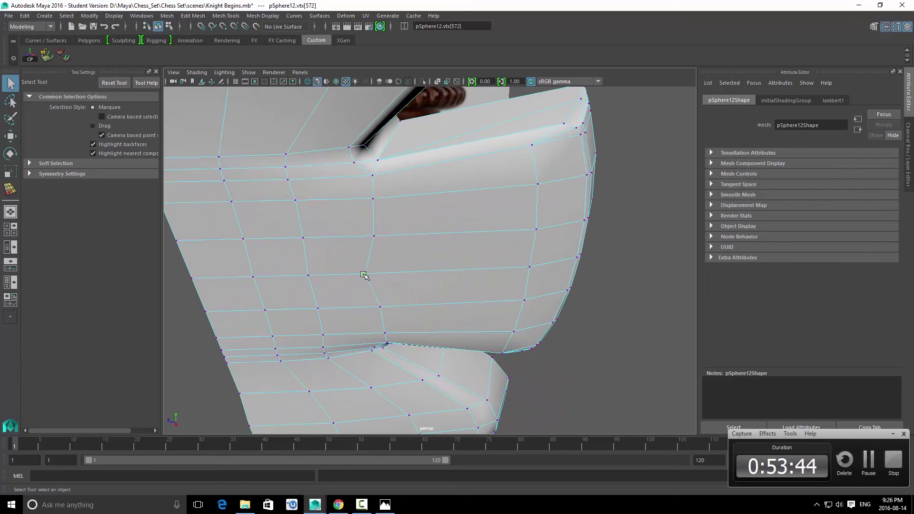
pyautogui.press('w')
pyautogui.moveTo(283, 275); pyautogui.dragTo(305, 280)
# Step: Snap the next two seam vertices toward the cross's centre into line with the vertices above them, and return to object selection
pyautogui.press('q')
pyautogui.press('w')
pyautogui.moveTo(282, 239); pyautogui.dragTo(281, 238, button='middle')
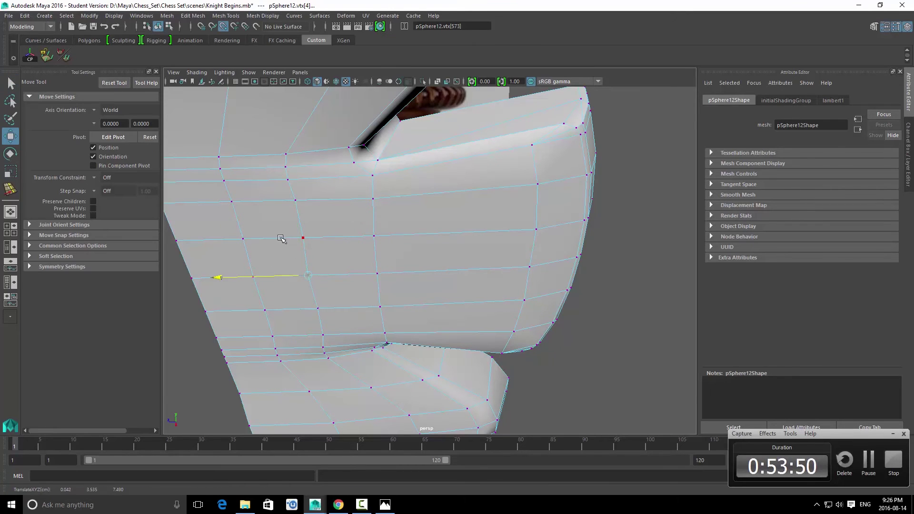
pyautogui.moveTo(269, 257); pyautogui.dragTo(240, 289)
pyautogui.press('v')
pyautogui.moveTo(234, 239); pyautogui.dragTo(233, 237, button='middle')
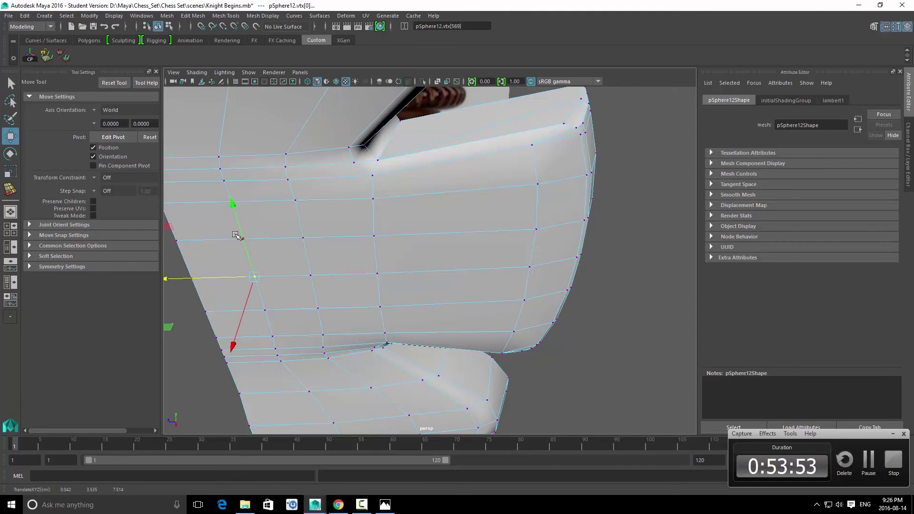
pyautogui.keyDown('alt'); pyautogui.moveTo(309, 235); pyautogui.dragTo(360, 236); pyautogui.keyUp('alt')
pyautogui.press('q')
pyautogui.moveTo(395, 214); pyautogui.dragTo(459, 187, button='right')
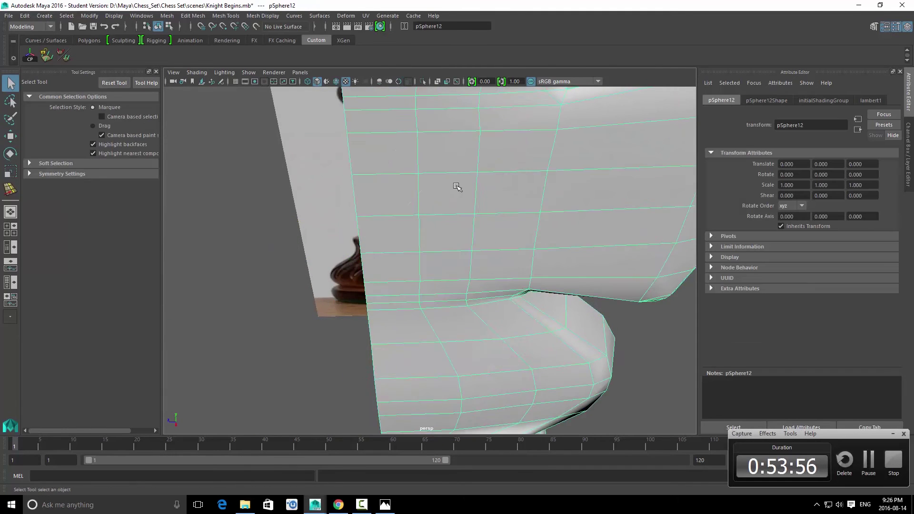
# Step: Try to merge the whole row of seam vertices across the middle of the cross in one pass
pyautogui.scroll(-5, 457, 186)
pyautogui.moveTo(462, 253); pyautogui.dragTo(404, 242, button='right')
pyautogui.keyDown('alt'); pyautogui.moveTo(404, 243); pyautogui.dragTo(398, 213); pyautogui.keyUp('alt')
pyautogui.scroll(2, 405, 259)
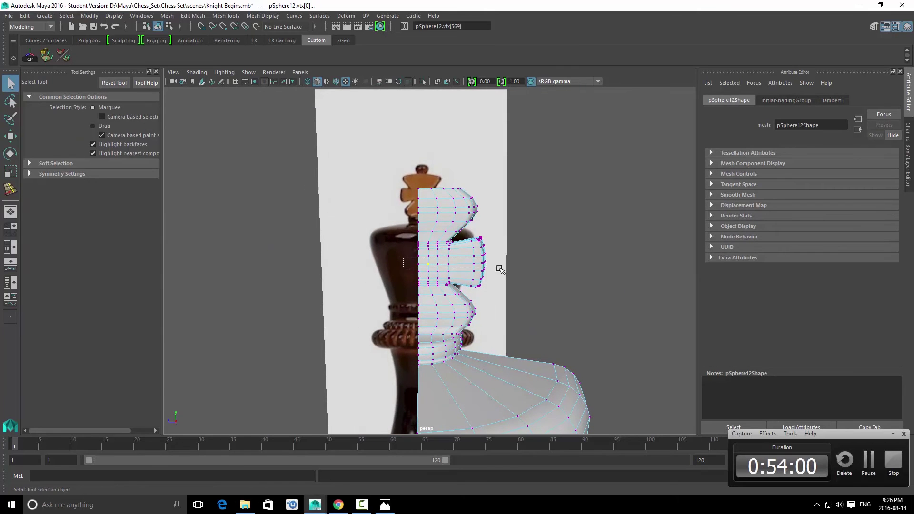
pyautogui.keyDown('alt'); pyautogui.moveTo(516, 267); pyautogui.dragTo(482, 258); pyautogui.keyUp('alt')
pyautogui.keyDown('shift'); pyautogui.moveTo(483, 258); pyautogui.dragTo(523, 214, button='right'); pyautogui.keyUp('shift')
pyautogui.press('F8')
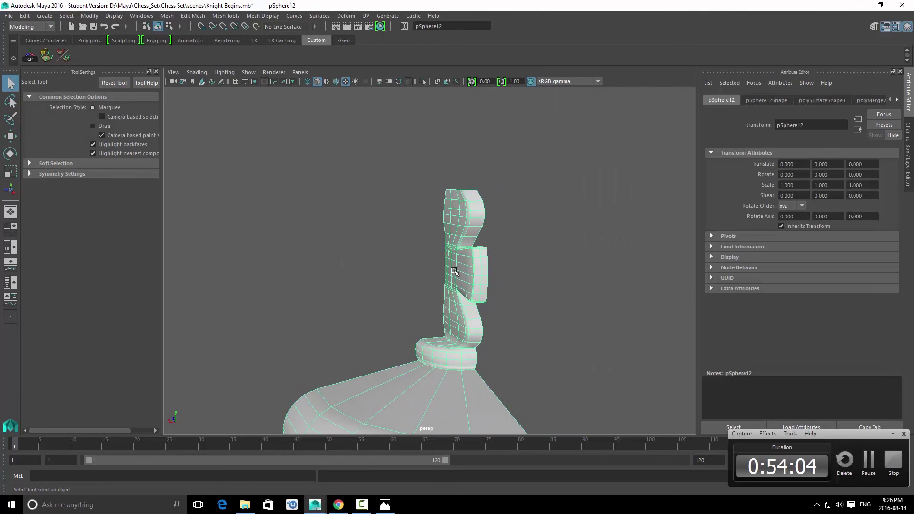
# Step: Check the merged seam vertices on the cross arm up close and undo the merge
pyautogui.click(456, 272)
pyautogui.press('w')
pyautogui.click(560, 247)
pyautogui.scroll(3, 481, 286)
pyautogui.click(511, 265)
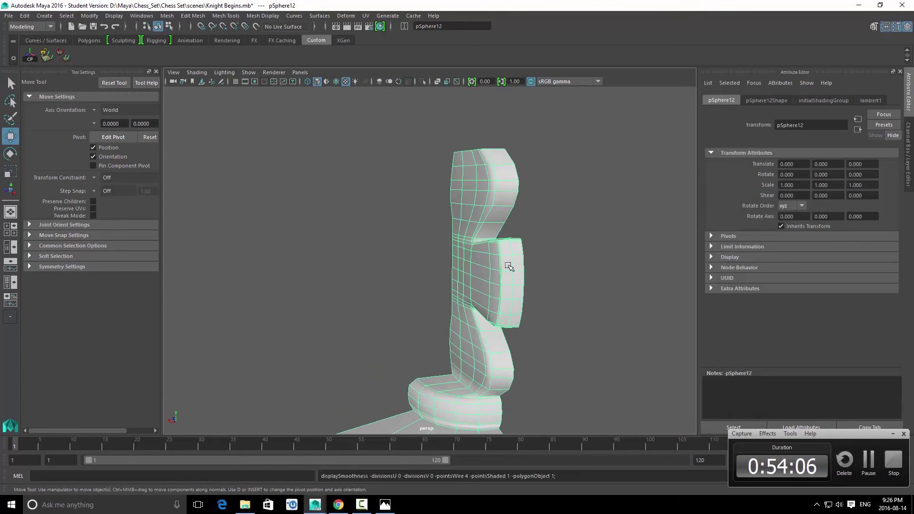
pyautogui.scroll(5, 531, 286)
pyautogui.press('F8')
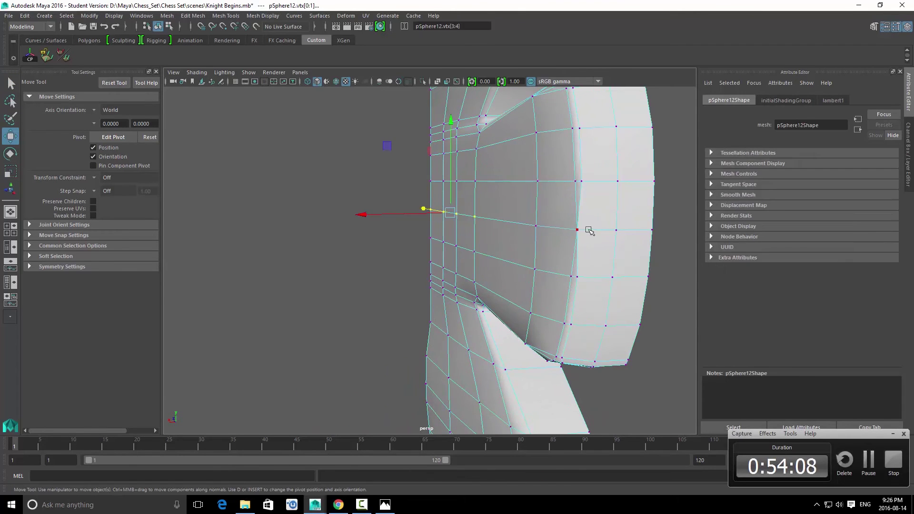
pyautogui.hotkey('ctrl', 'z')
pyautogui.hotkey('ctrl', 'z')
pyautogui.hotkey('ctrl', 'z')
pyautogui.hotkey('ctrl', 'z')
pyautogui.hotkey('ctrl', 'z')
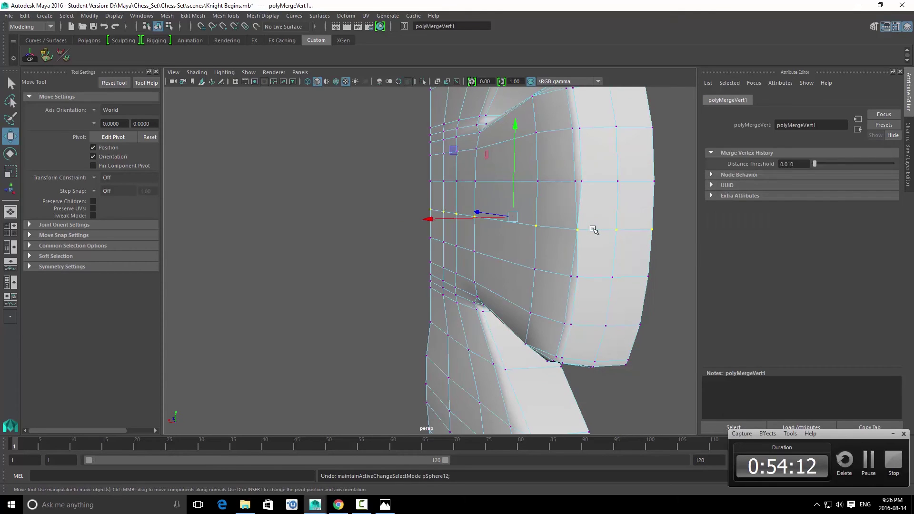
# Step: Merge the inner and outer vertices of the cross's middle seam in two separate passes, and preview the mesh smoothed
pyautogui.press('q')
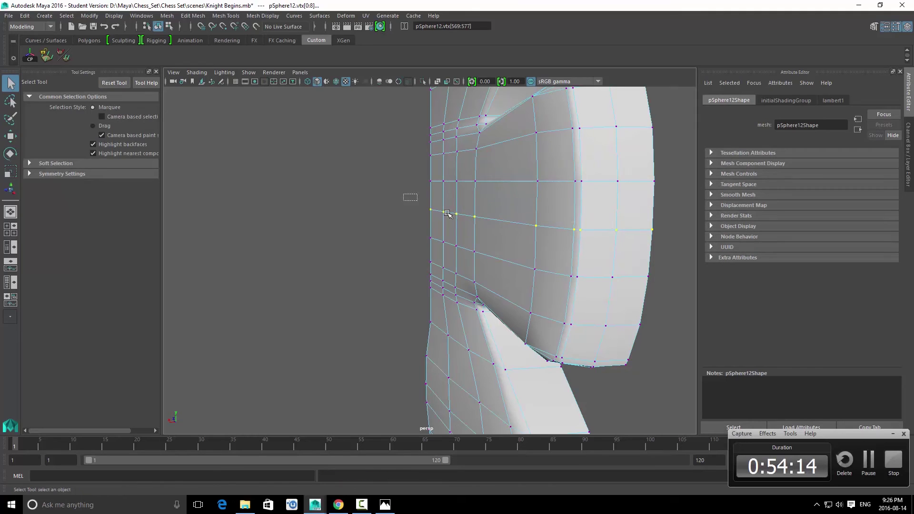
pyautogui.keyDown('shift'); pyautogui.moveTo(576, 237); pyautogui.dragTo(579, 147, button='right'); pyautogui.keyUp('shift')
pyautogui.hotkey('ctrl', 'z')
pyautogui.keyDown('shift'); pyautogui.moveTo(590, 210); pyautogui.dragTo(639, 140, button='right'); pyautogui.keyUp('shift')
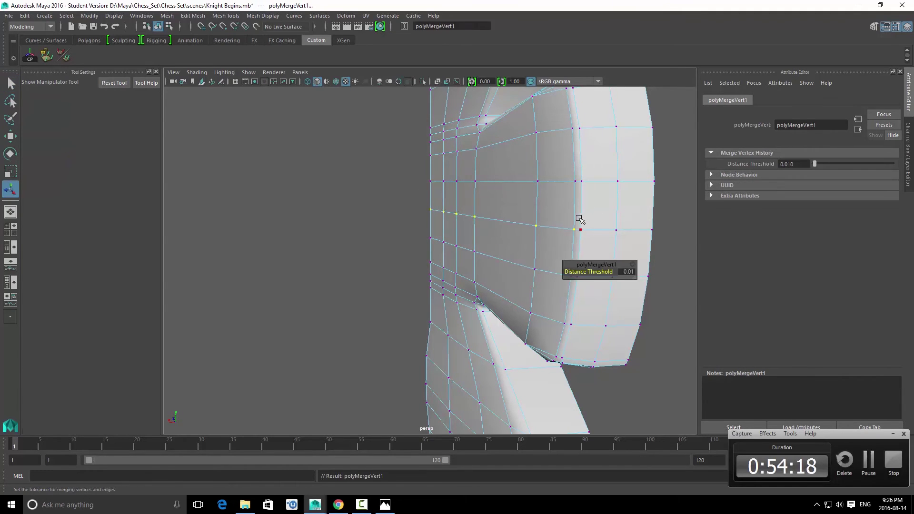
pyautogui.moveTo(633, 239); pyautogui.dragTo(673, 240)
pyautogui.press('g')
pyautogui.press('q')
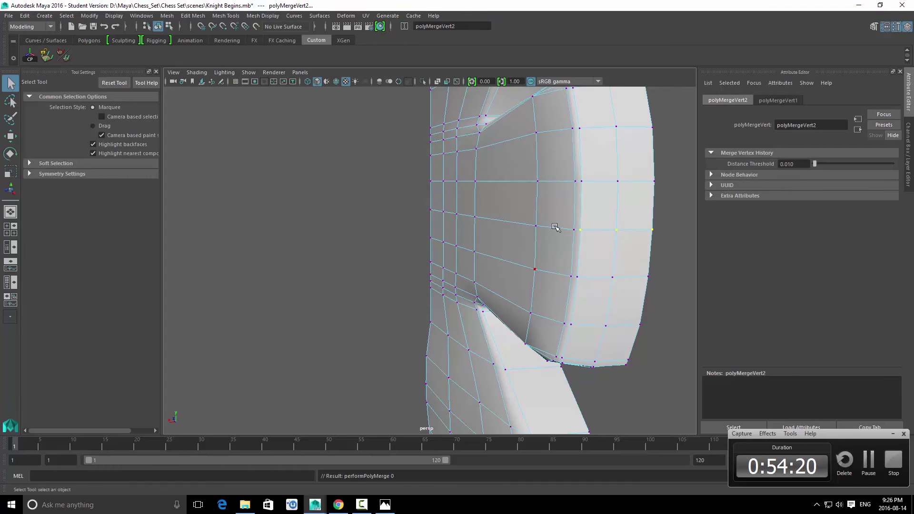
pyautogui.moveTo(526, 259); pyautogui.dragTo(583, 217, button='right')
pyautogui.click(583, 218)
pyautogui.press('3')
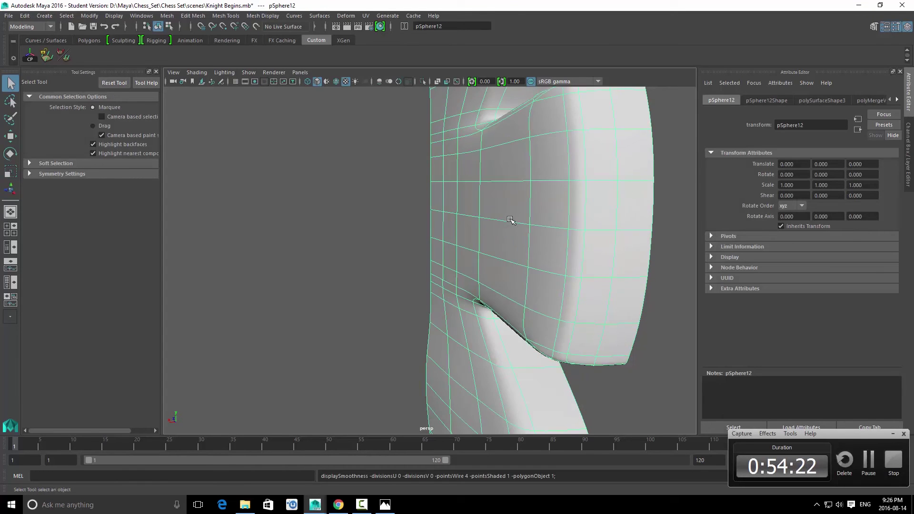
# Step: Mirror the quarter king along the X axis and then along the Z axis with Mirror Polygon to complete all four sides
pyautogui.scroll(-5, 505, 225)
pyautogui.keyDown('alt'); pyautogui.moveTo(490, 233); pyautogui.dragTo(460, 257); pyautogui.keyUp('alt')
pyautogui.keyDown('shift'); pyautogui.moveTo(459, 257); pyautogui.dragTo(467, 363, button='right'); pyautogui.keyUp('shift')
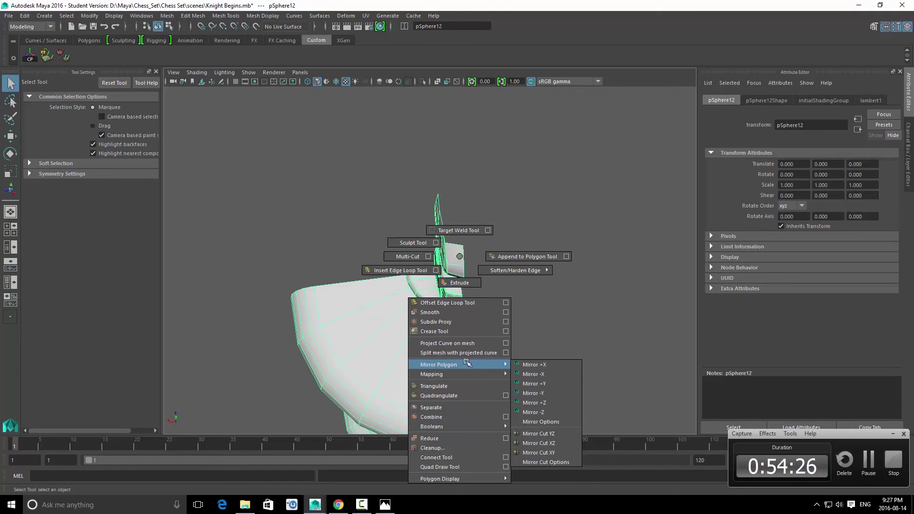
pyautogui.keyDown('shift'); pyautogui.moveTo(548, 366); pyautogui.dragTo(551, 372, button='right'); pyautogui.keyUp('shift')
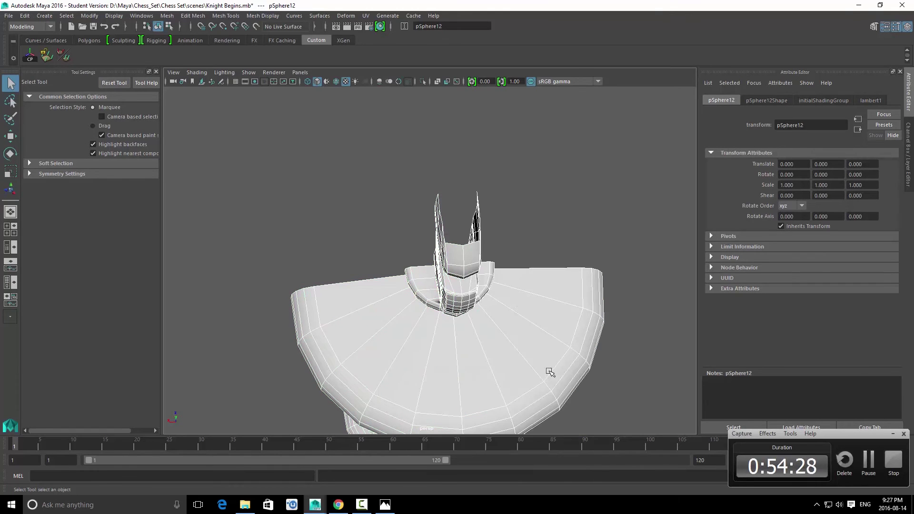
pyautogui.keyDown('shift'); pyautogui.moveTo(505, 291); pyautogui.dragTo(506, 292, button='right'); pyautogui.keyUp('shift')
pyautogui.keyDown('shift'); pyautogui.moveTo(516, 353); pyautogui.dragTo(596, 428, button='right'); pyautogui.keyUp('shift')
pyautogui.keyDown('alt'); pyautogui.moveTo(538, 328); pyautogui.dragTo(557, 300); pyautogui.keyUp('alt')
pyautogui.keyDown('shift'); pyautogui.moveTo(510, 272); pyautogui.dragTo(599, 419, button='right'); pyautogui.keyUp('shift')
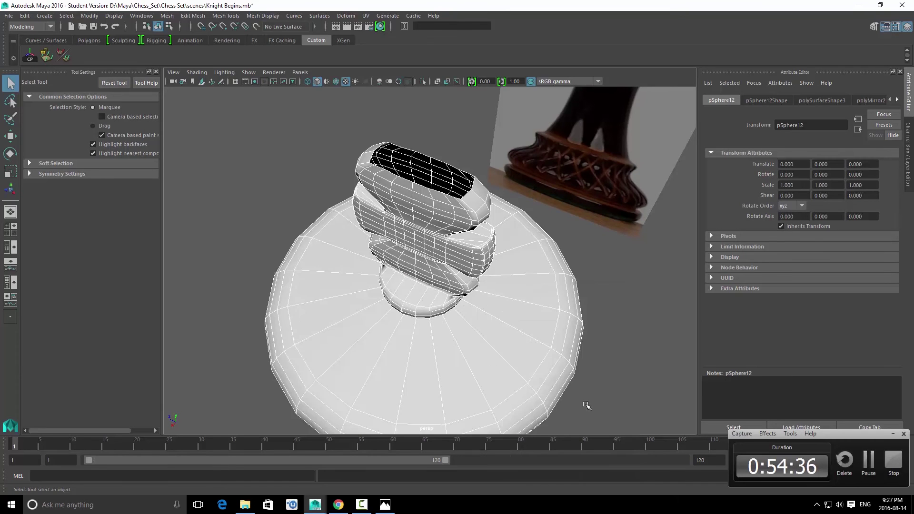
# Step: Soften all edges of the completed king mesh
pyautogui.keyDown('alt'); pyautogui.moveTo(585, 403); pyautogui.dragTo(522, 318); pyautogui.keyUp('alt')
pyautogui.click(569, 217)
pyautogui.click(449, 279)
pyautogui.click(531, 197)
pyautogui.keyDown('alt'); pyautogui.moveTo(386, 319); pyautogui.dragTo(430, 244); pyautogui.keyUp('alt')
pyautogui.click(532, 245)
pyautogui.click(608, 213)
pyautogui.click(430, 245)
pyautogui.keyDown('shift'); pyautogui.moveTo(478, 214); pyautogui.dragTo(599, 181, button='right'); pyautogui.keyUp('shift')
pyautogui.click(543, 219)
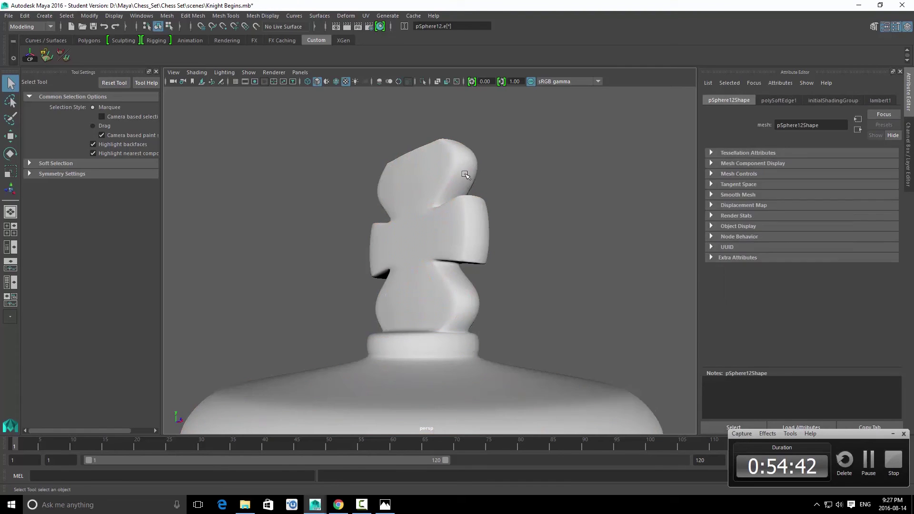
# Step: Examine the softened cross up close, especially the creases between the upper lobe and the horizontal arm
pyautogui.click(460, 229)
pyautogui.click(581, 198)
pyautogui.scroll(-3, 555, 231)
pyautogui.click(435, 241)
pyautogui.keyDown('alt'); pyautogui.moveTo(556, 231); pyautogui.dragTo(564, 261); pyautogui.keyUp('alt')
pyautogui.click(502, 247)
pyautogui.scroll(5, 435, 234)
pyautogui.keyDown('alt'); pyautogui.moveTo(435, 235); pyautogui.dragTo(521, 292, button='middle'); pyautogui.keyUp('alt')
pyautogui.scroll(4, 520, 292)
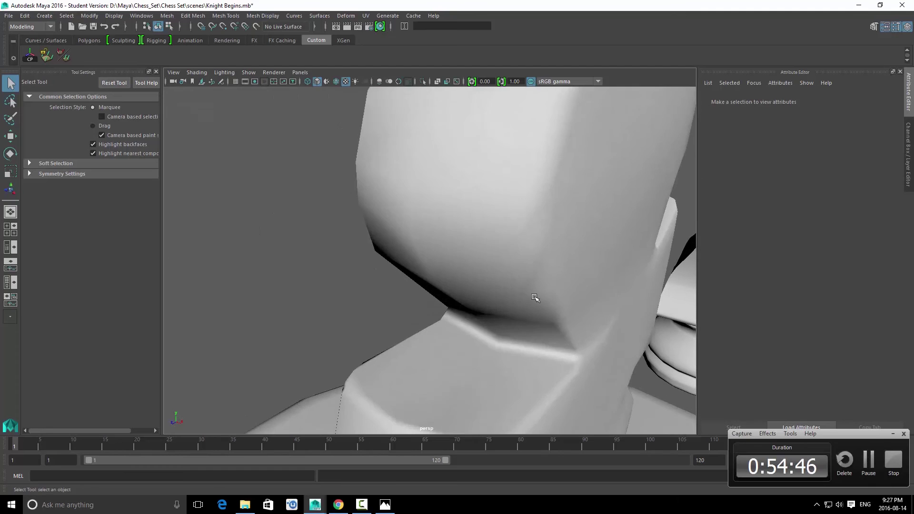
pyautogui.scroll(-2, 528, 290)
pyautogui.click(530, 290)
pyautogui.keyDown('alt'); pyautogui.moveTo(533, 290); pyautogui.dragTo(568, 279); pyautogui.keyUp('alt')
# Step: Select the vertices in the crease between the upper lobe and the horizontal arm and adjust their height
pyautogui.moveTo(568, 279); pyautogui.dragTo(492, 250, button='right')
pyautogui.keyDown('alt'); pyautogui.moveTo(491, 250); pyautogui.dragTo(588, 376); pyautogui.keyUp('alt')
pyautogui.press('w')
pyautogui.moveTo(399, 164); pyautogui.dragTo(399, 161)
pyautogui.keyDown('alt'); pyautogui.moveTo(405, 229); pyautogui.dragTo(464, 210); pyautogui.keyUp('alt')
pyautogui.keyDown('alt'); pyautogui.moveTo(601, 264); pyautogui.dragTo(522, 206); pyautogui.keyUp('alt')
pyautogui.keyDown('alt'); pyautogui.moveTo(574, 205); pyautogui.dragTo(538, 217); pyautogui.keyUp('alt')
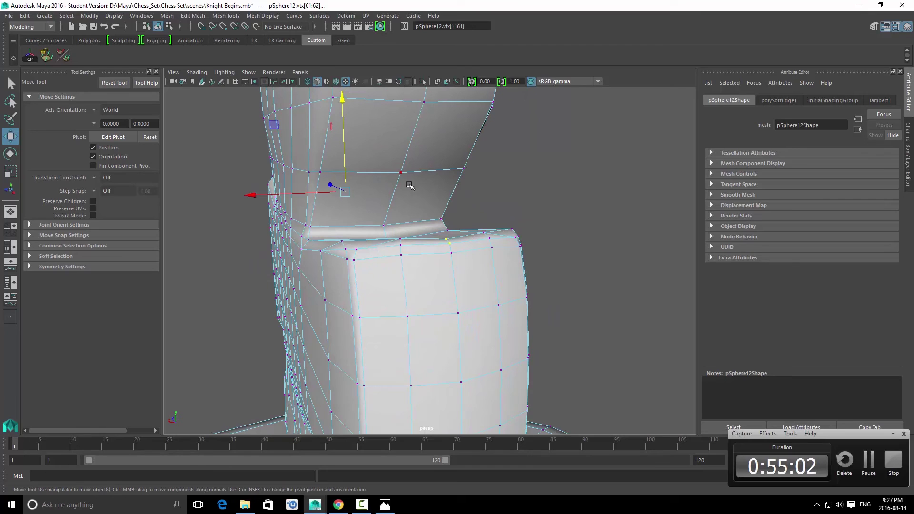
pyautogui.moveTo(343, 99); pyautogui.dragTo(344, 100)
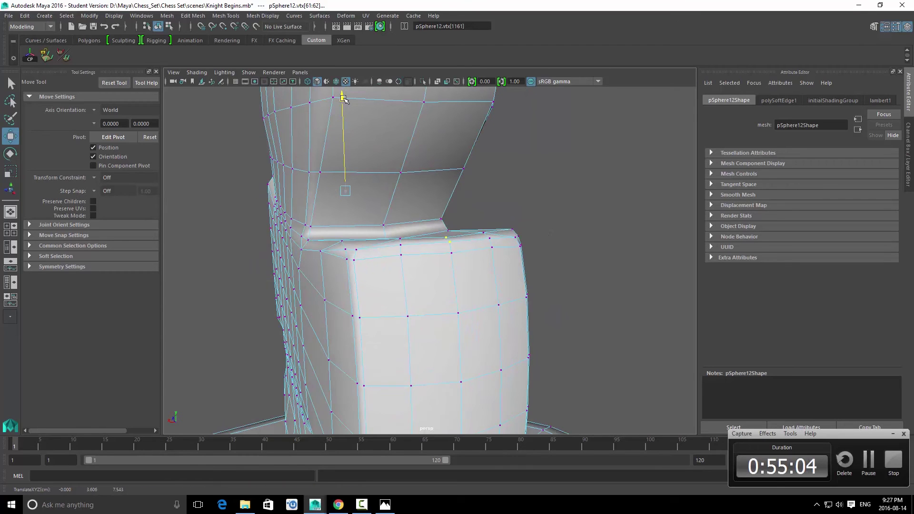
# Step: Adjust the height of the vertices in the crease below the horizontal arm, and return to object selection
pyautogui.keyDown('alt'); pyautogui.moveTo(413, 196); pyautogui.dragTo(569, 216); pyautogui.keyUp('alt')
pyautogui.keyDown('alt'); pyautogui.moveTo(570, 216); pyautogui.dragTo(530, 194, button='middle'); pyautogui.keyUp('alt')
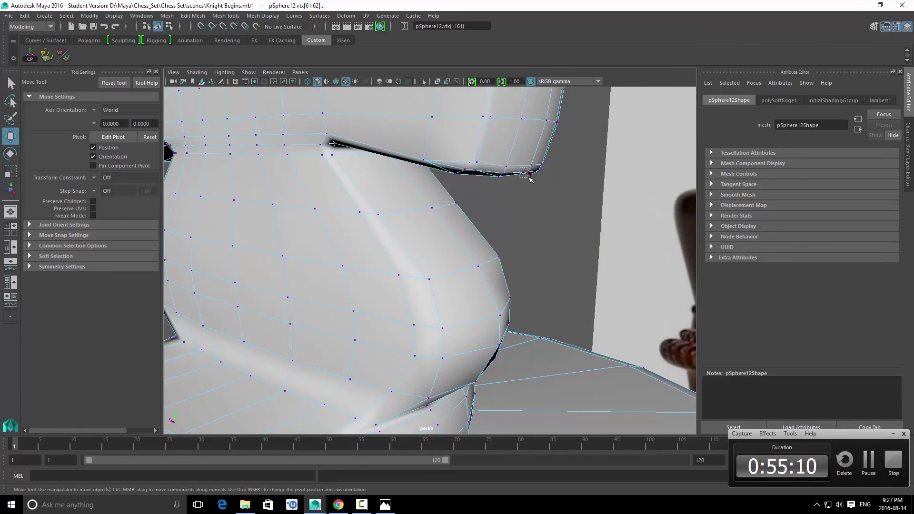
pyautogui.keyDown('alt'); pyautogui.moveTo(468, 204); pyautogui.dragTo(572, 200); pyautogui.keyUp('alt')
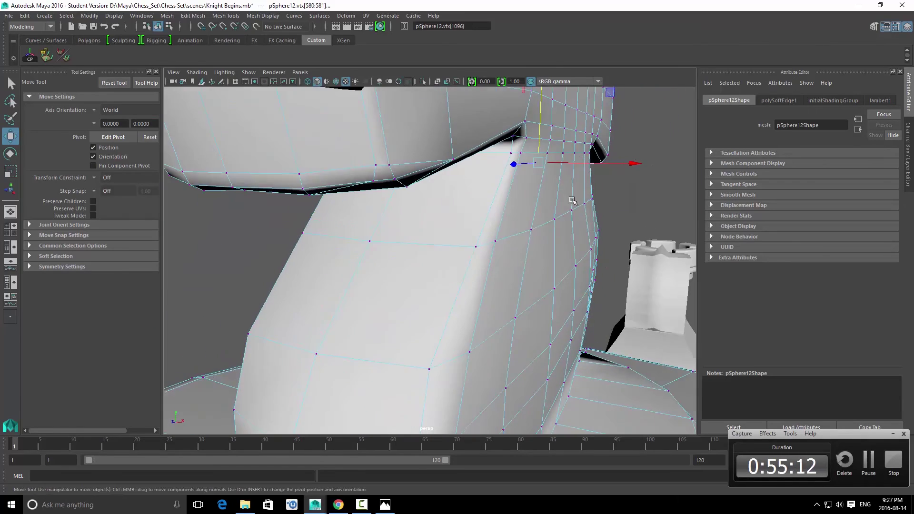
pyautogui.keyDown('shift'); pyautogui.moveTo(248, 193); pyautogui.dragTo(250, 195); pyautogui.keyUp('shift')
pyautogui.keyDown('alt'); pyautogui.moveTo(250, 195); pyautogui.dragTo(463, 171); pyautogui.keyUp('alt')
pyautogui.keyDown('alt'); pyautogui.moveTo(531, 130); pyautogui.dragTo(388, 181); pyautogui.keyUp('alt')
pyautogui.press('q')
pyautogui.moveTo(389, 181); pyautogui.dragTo(490, 127, button='right')
pyautogui.click(479, 139)
pyautogui.scroll(-5, 488, 144)
pyautogui.keyDown('alt'); pyautogui.moveTo(533, 231); pyautogui.dragTo(520, 208); pyautogui.keyUp('alt')
pyautogui.keyDown('alt'); pyautogui.moveTo(509, 175); pyautogui.dragTo(435, 236); pyautogui.keyUp('alt')
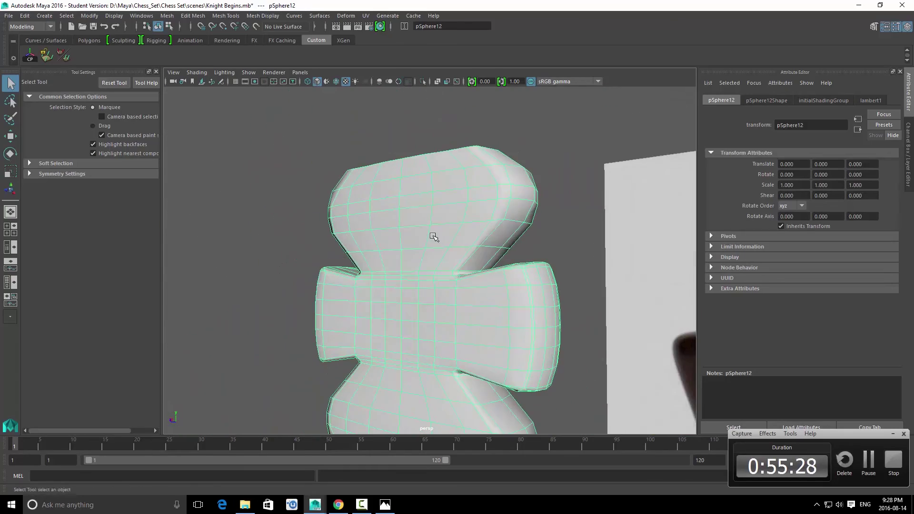
# Step: Select the border edge loop around the open hole at the top of the cross
pyautogui.keyDown('alt'); pyautogui.moveTo(434, 236); pyautogui.dragTo(461, 271, button='right'); pyautogui.keyUp('alt')
pyautogui.keyDown('alt'); pyautogui.moveTo(461, 271); pyautogui.dragTo(507, 307); pyautogui.keyUp('alt')
pyautogui.press('F10')
pyautogui.click(491, 254)
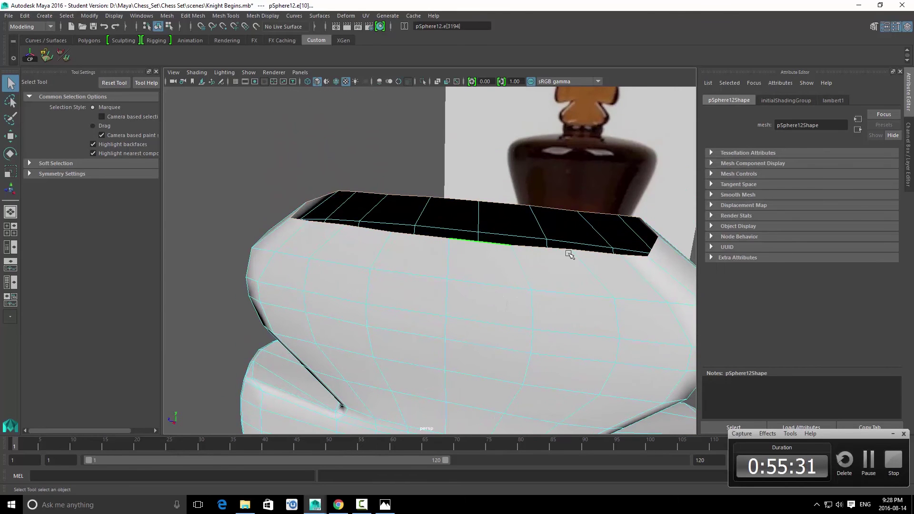
pyautogui.keyDown('alt'); pyautogui.moveTo(569, 289); pyautogui.dragTo(499, 284); pyautogui.keyUp('alt')
pyautogui.click(500, 284)
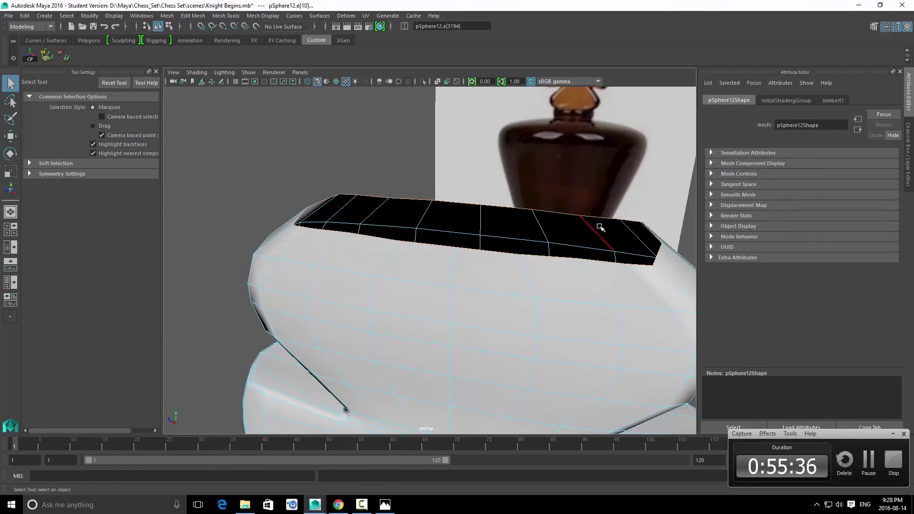
pyautogui.keyDown('alt'); pyautogui.moveTo(656, 242); pyautogui.dragTo(512, 349); pyautogui.keyUp('alt')
pyautogui.click(512, 348)
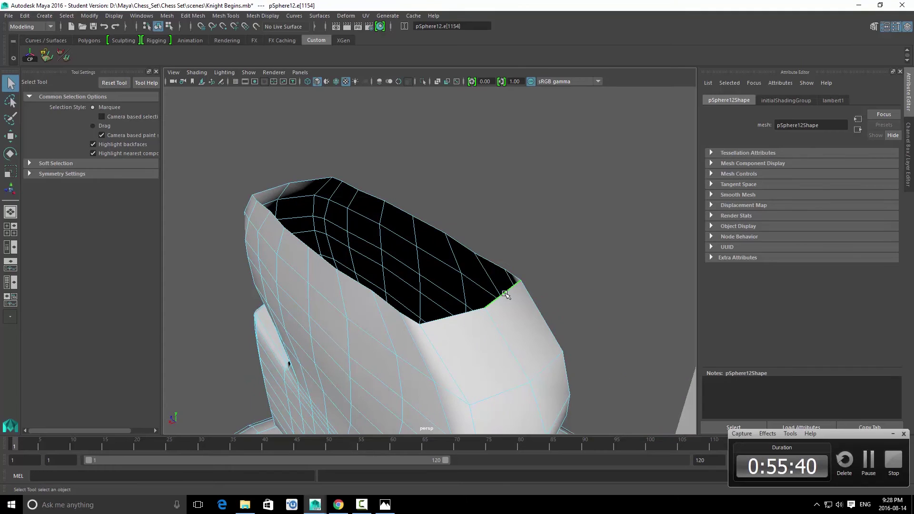
# Step: Turn on the Poly Count heads-up display
pyautogui.click(167, 16)
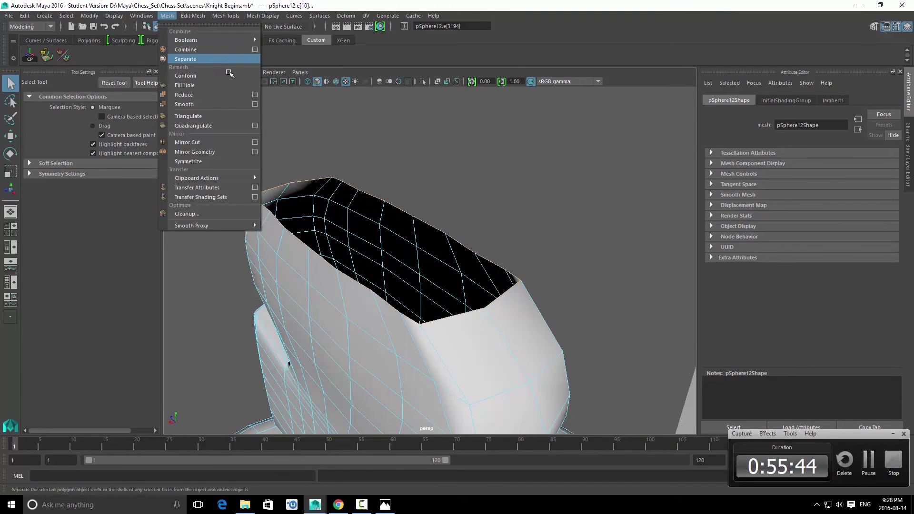
pyautogui.moveTo(153, 14)
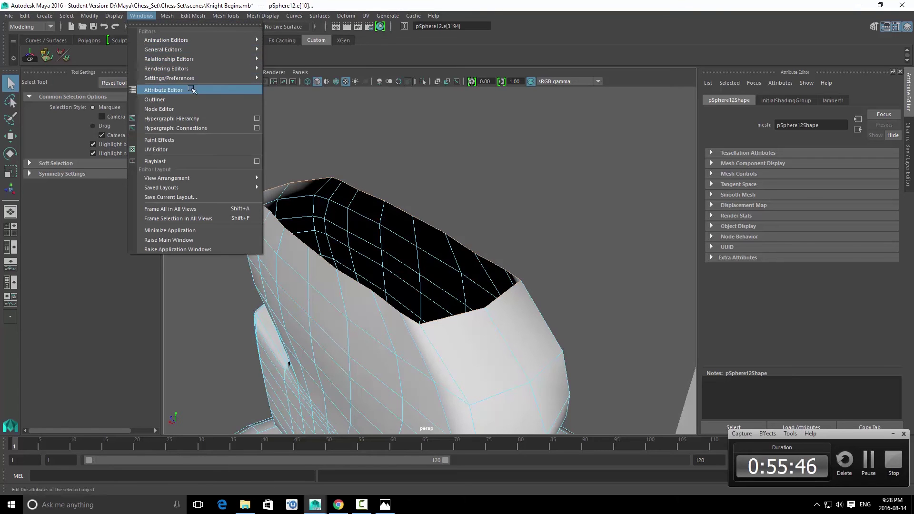
pyautogui.moveTo(210, 52)
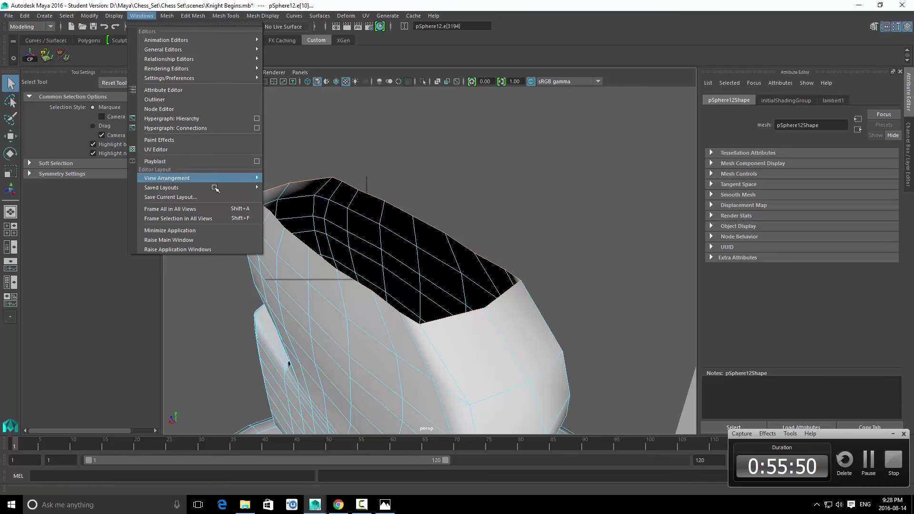
pyautogui.moveTo(216, 190)
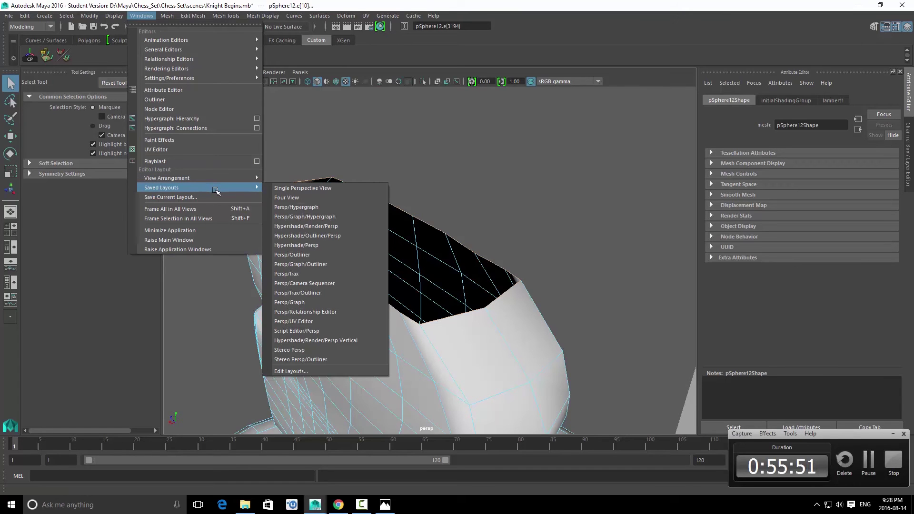
pyautogui.moveTo(114, 16)
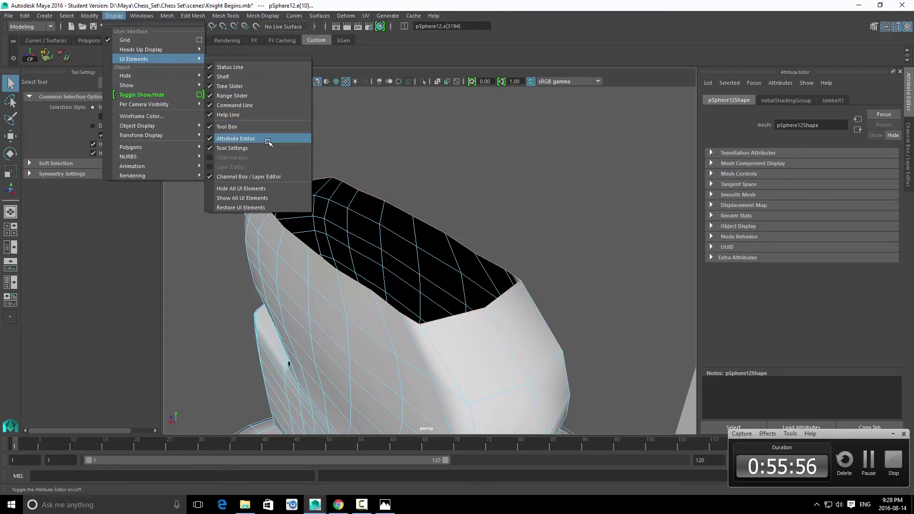
pyautogui.moveTo(174, 52)
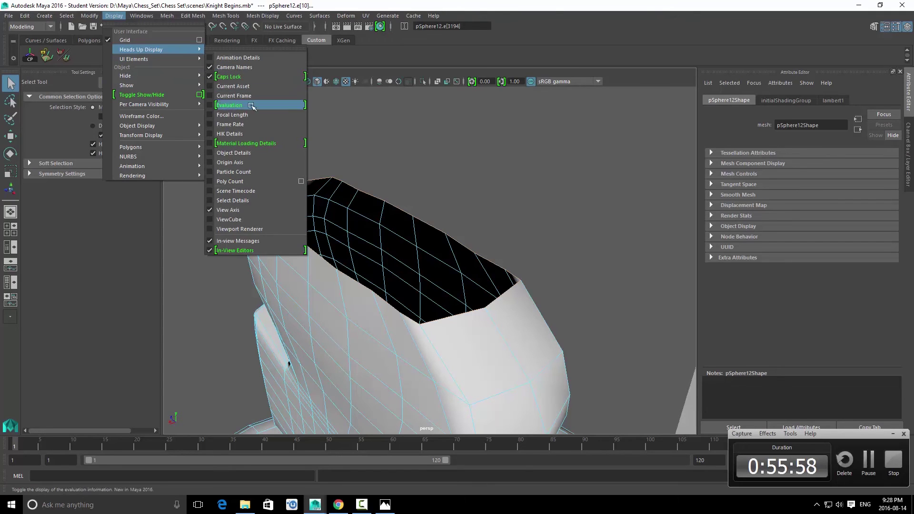
pyautogui.click(249, 183)
# Step: Duplicate the whole king piece and raise the copy about 3.17 units above the original
pyautogui.keyDown('alt'); pyautogui.moveTo(266, 181); pyautogui.dragTo(520, 205); pyautogui.keyUp('alt')
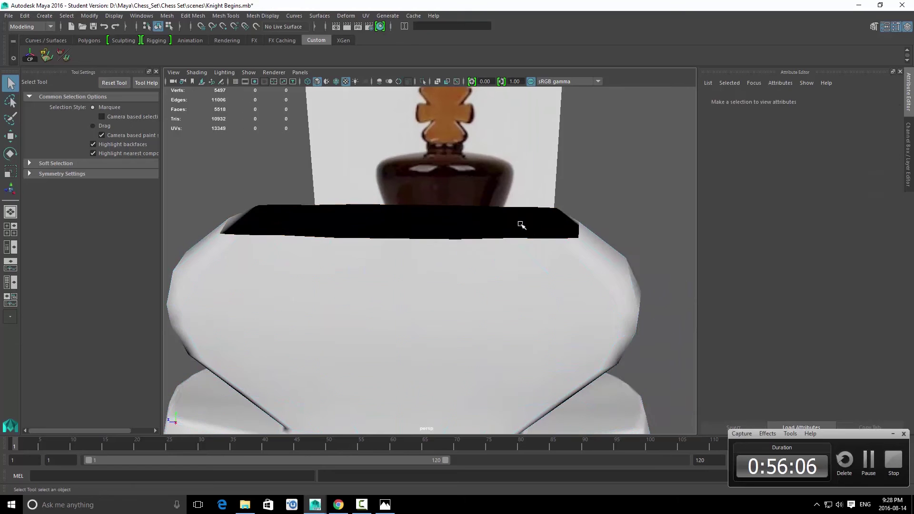
pyautogui.scroll(-5, 486, 280)
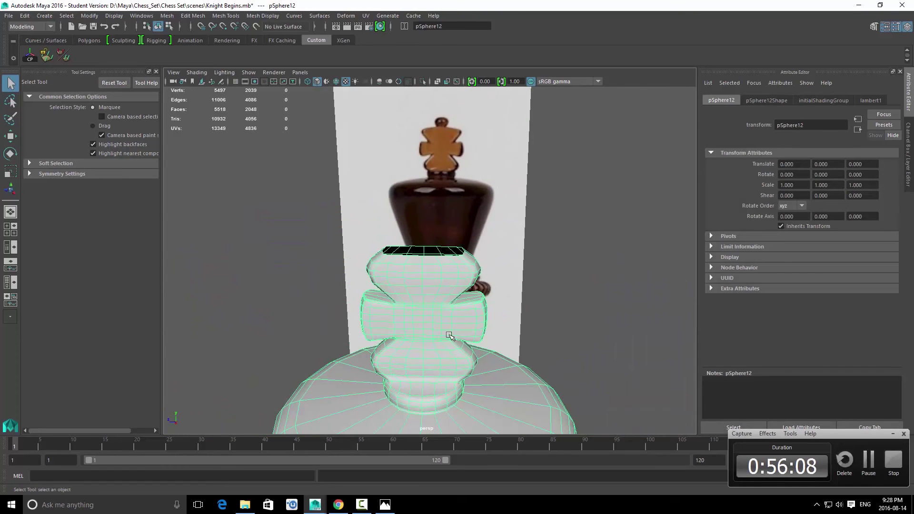
pyautogui.scroll(-3, 451, 334)
pyautogui.press('w')
pyautogui.scroll(-6, 451, 334)
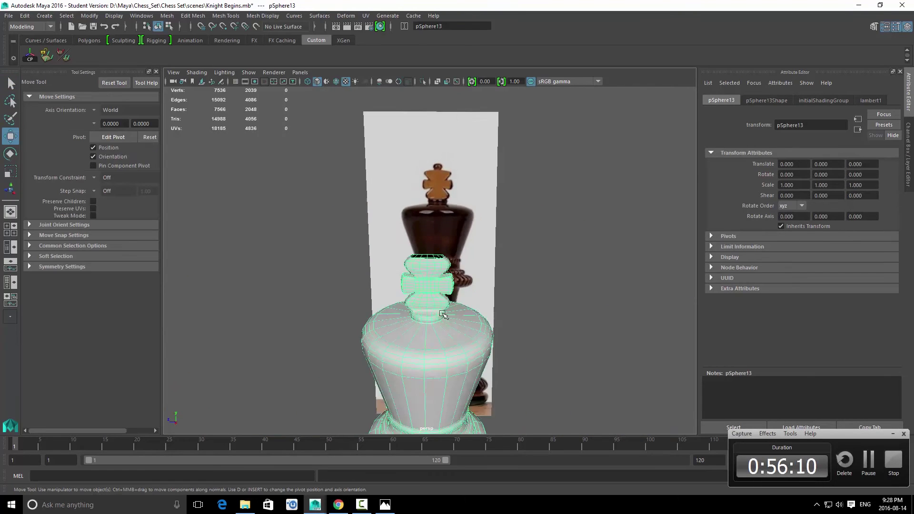
pyautogui.moveTo(621, 252); pyautogui.dragTo(614, 180)
pyautogui.scroll(8, 438, 230)
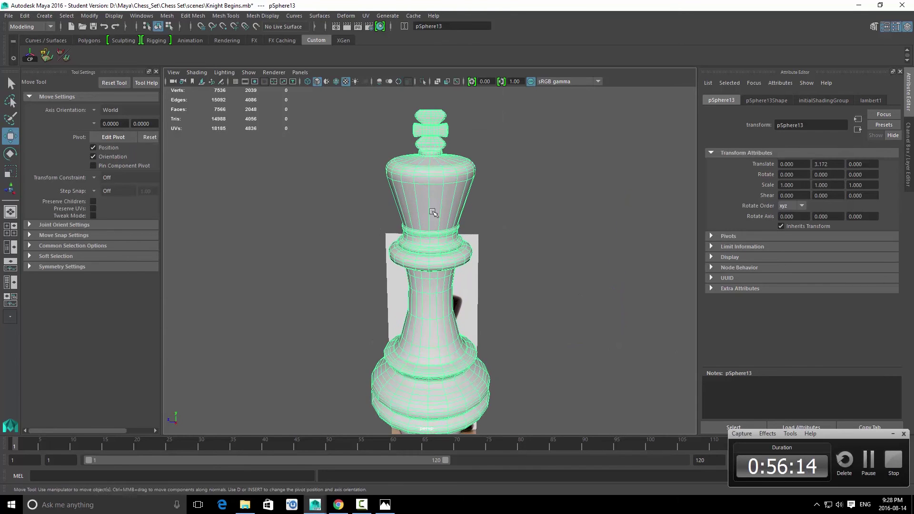
# Step: On the raised copy, delete a face loop of the stem, the lower body beneath it, and the tapered face loop below the head rim
pyautogui.press('q')
pyautogui.moveTo(438, 231); pyautogui.dragTo(431, 243, button='right')
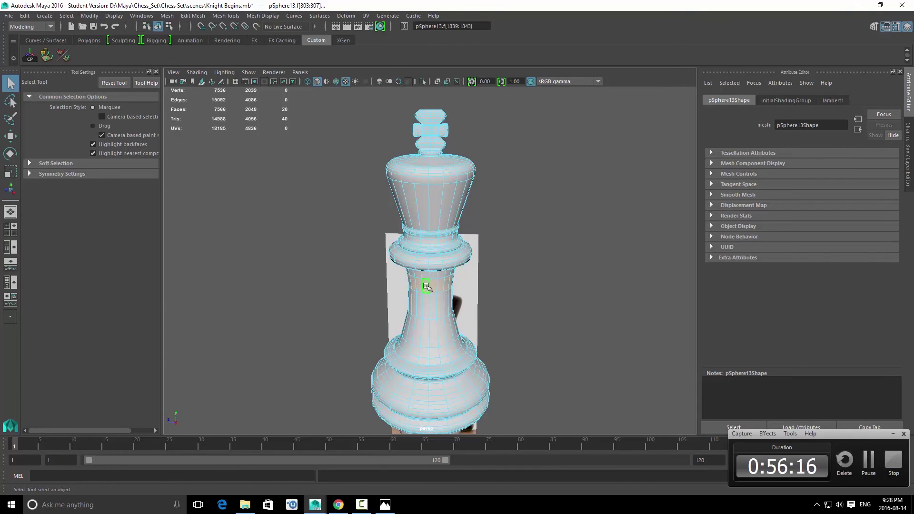
pyautogui.press('Delete')
pyautogui.doubleClick(426, 310)
pyautogui.press('Delete')
pyautogui.click(425, 200)
pyautogui.keyDown('shift'); pyautogui.doubleClick(412, 203); pyautogui.keyUp('shift')
pyautogui.press('Delete')
pyautogui.doubleClick(428, 165)
pyautogui.press('Delete')
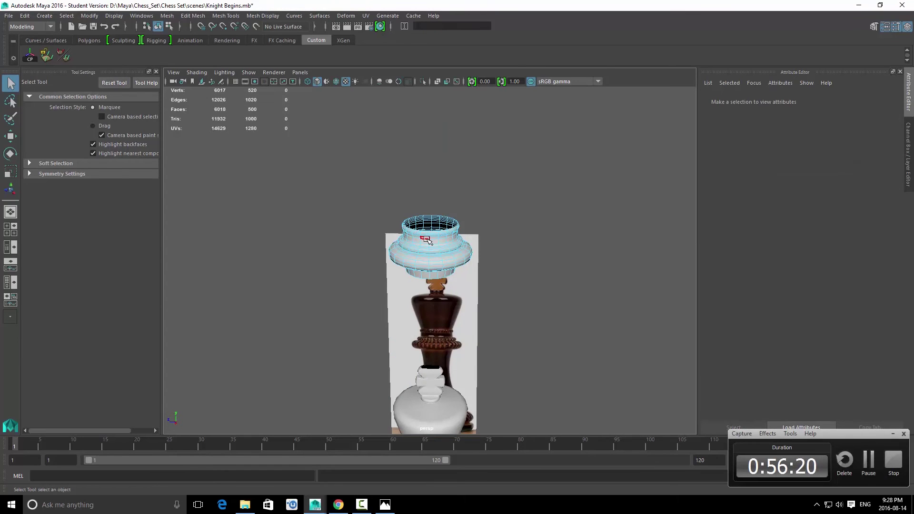
pyautogui.hotkey('ctrl', 'z')
pyautogui.hotkey('ctrl', 'z')
pyautogui.hotkey('ctrl', 'z')
pyautogui.hotkey('ctrl', 'z')
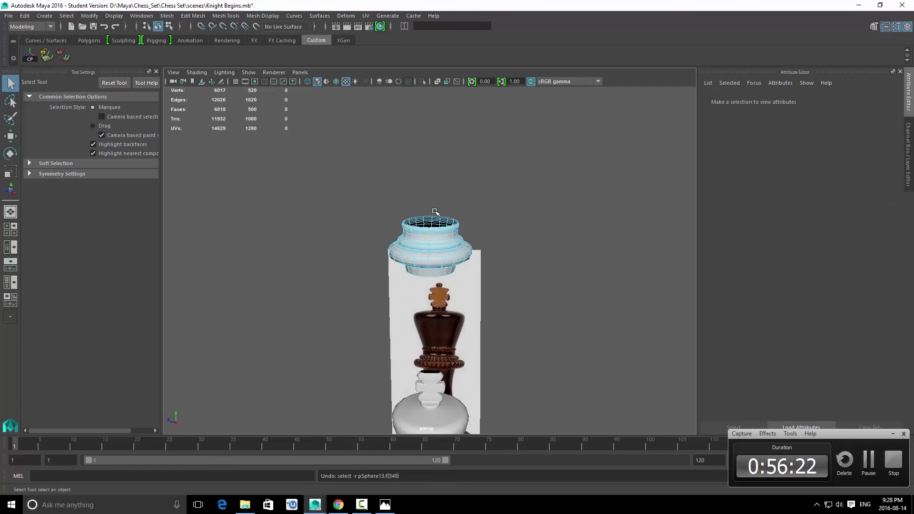
# Step: Delete the copy's collar section, the top face loop of the head, and the outer rim shell around the cross base
pyautogui.doubleClick(433, 233)
pyautogui.press('Delete')
pyautogui.doubleClick(436, 169)
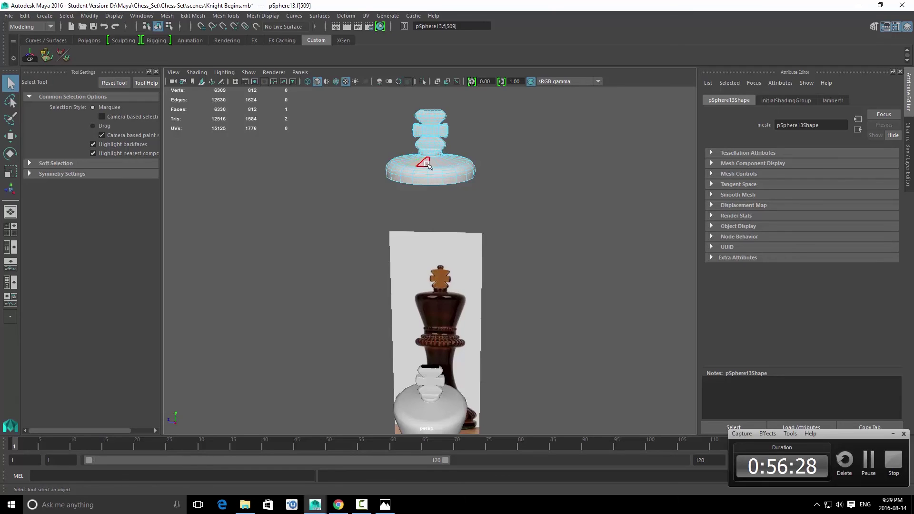
pyautogui.doubleClick(427, 162)
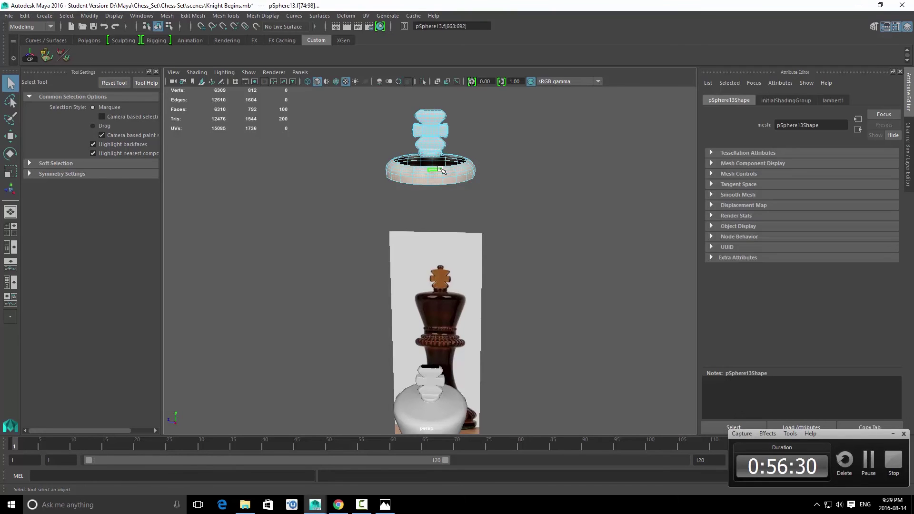
pyautogui.press('Delete')
# Step: Delete the face loop joining the neck ring to the lower lobe, along with the cross shell above it
pyautogui.click(437, 155)
pyautogui.press('f')
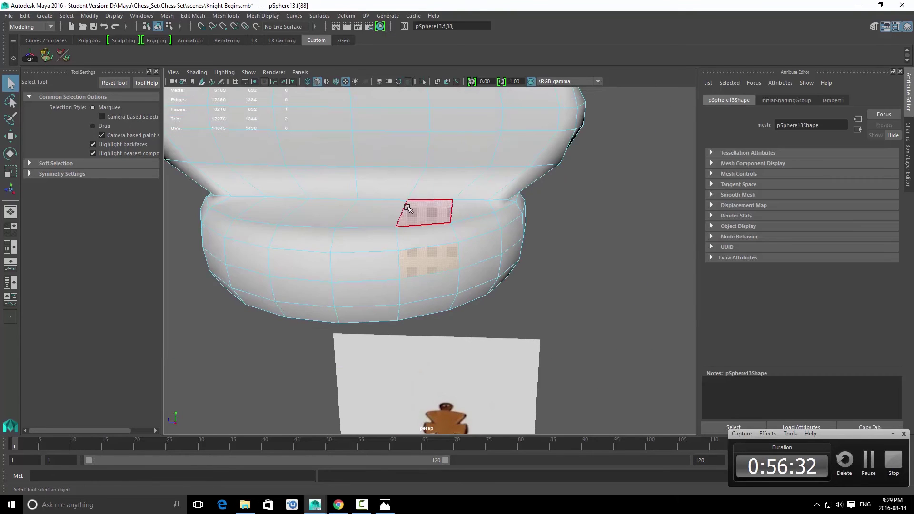
pyautogui.click(409, 180)
pyautogui.doubleClick(444, 181)
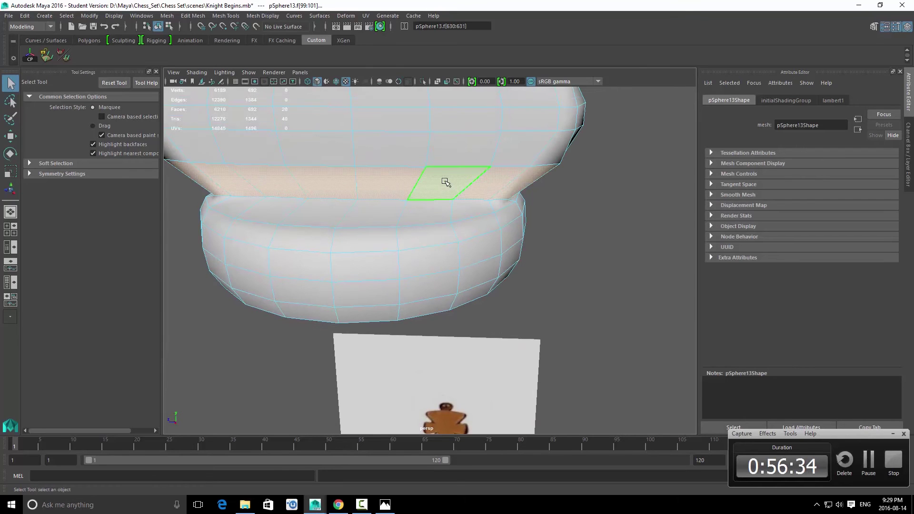
pyautogui.press('Delete')
pyautogui.doubleClick(468, 110)
pyautogui.press('Delete')
# Step: Delete the top face loop of the remaining neck ring to leave an open band, and return to object selection
pyautogui.click(420, 207)
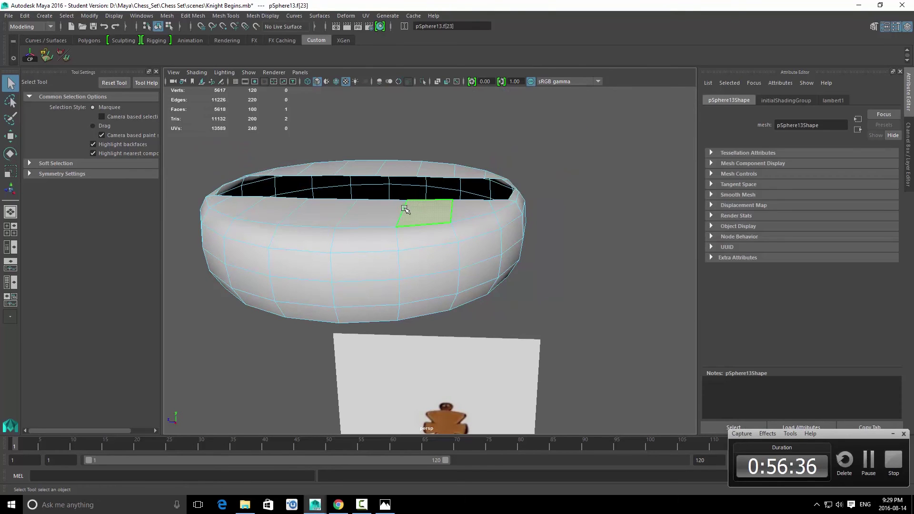
pyautogui.keyDown('shift'); pyautogui.click(390, 208); pyautogui.keyUp('shift')
pyautogui.press('Delete')
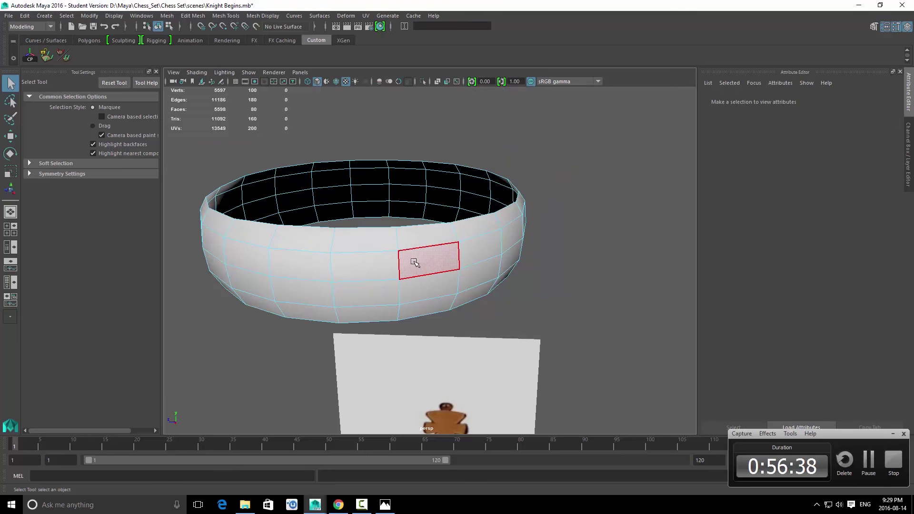
pyautogui.moveTo(404, 265); pyautogui.dragTo(432, 249)
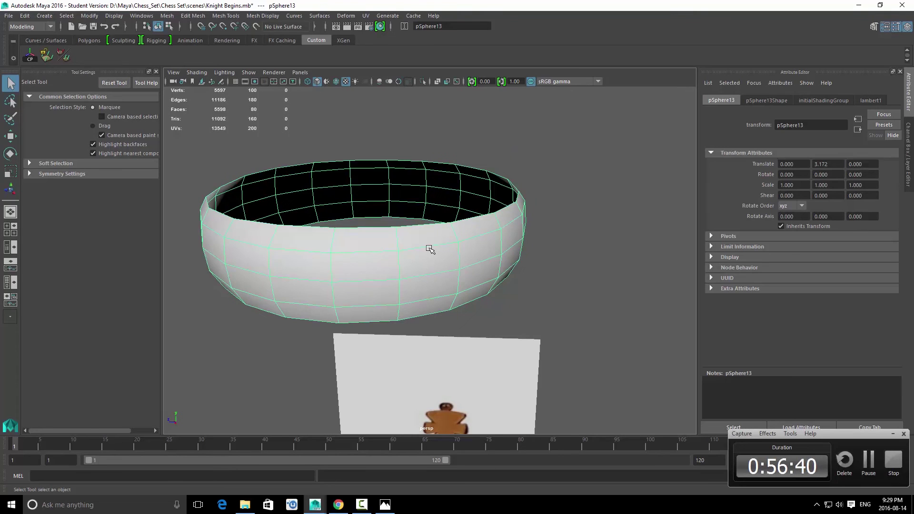
# Step: Move the band straight down until it sits just above the original cross's open top, at Translate Y 0.550
pyautogui.scroll(-10, 430, 250)
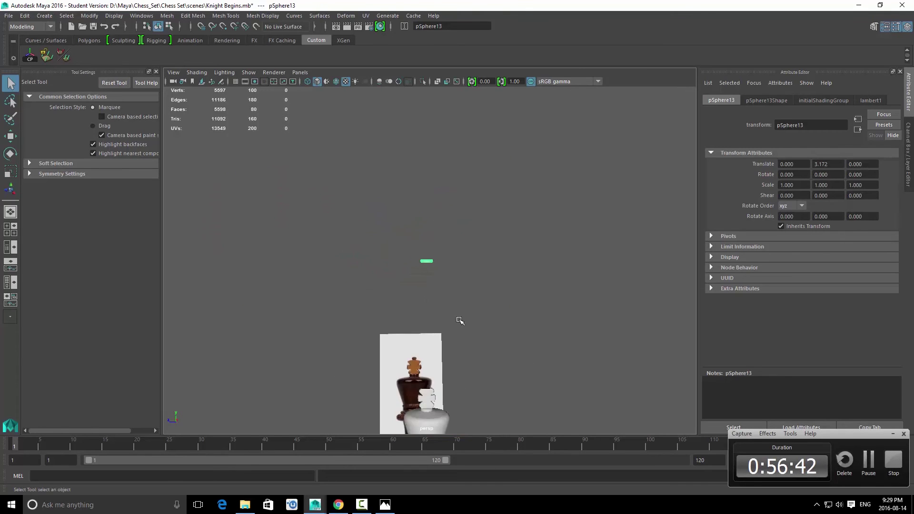
pyautogui.keyDown('alt'); pyautogui.moveTo(460, 321); pyautogui.dragTo(419, 316); pyautogui.keyUp('alt')
pyautogui.press('w')
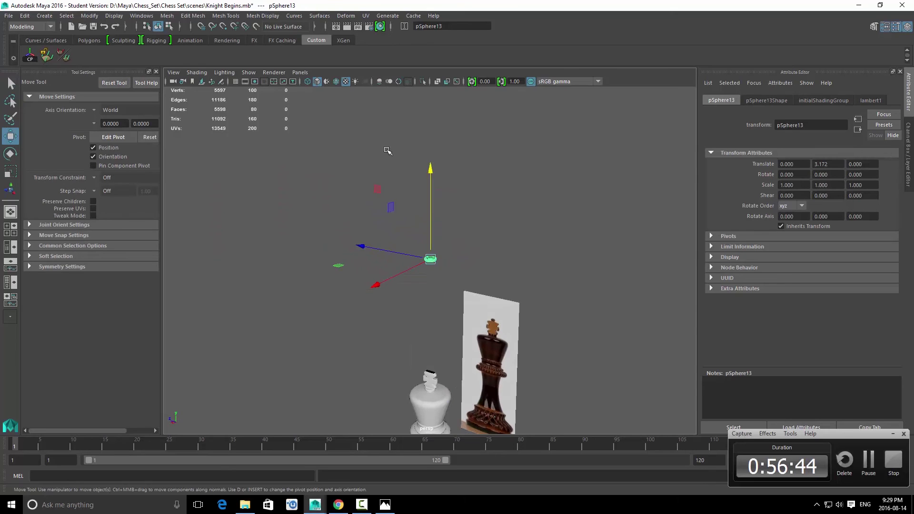
pyautogui.moveTo(429, 168); pyautogui.dragTo(430, 169)
pyautogui.moveTo(430, 289); pyautogui.dragTo(408, 298)
pyautogui.press('f')
pyautogui.keyDown('alt'); pyautogui.moveTo(438, 268); pyautogui.dragTo(529, 243); pyautogui.keyUp('alt')
pyautogui.press('space')
pyautogui.press('f')
pyautogui.scroll(10, 443, 227)
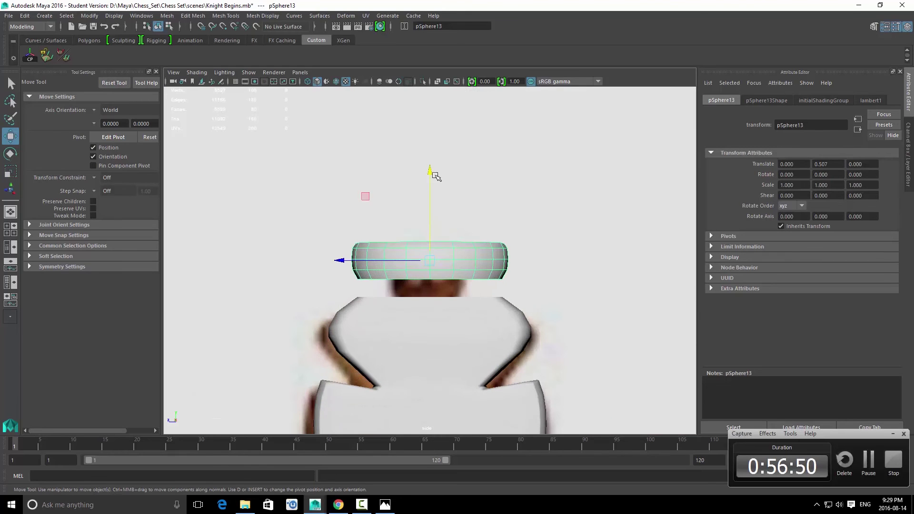
pyautogui.moveTo(432, 171); pyautogui.dragTo(430, 145)
# Step: Snap the band's pivot to its bottom edge and lower the band onto the cross's top edge, at Translate Y 0.477
pyautogui.press('Insert')
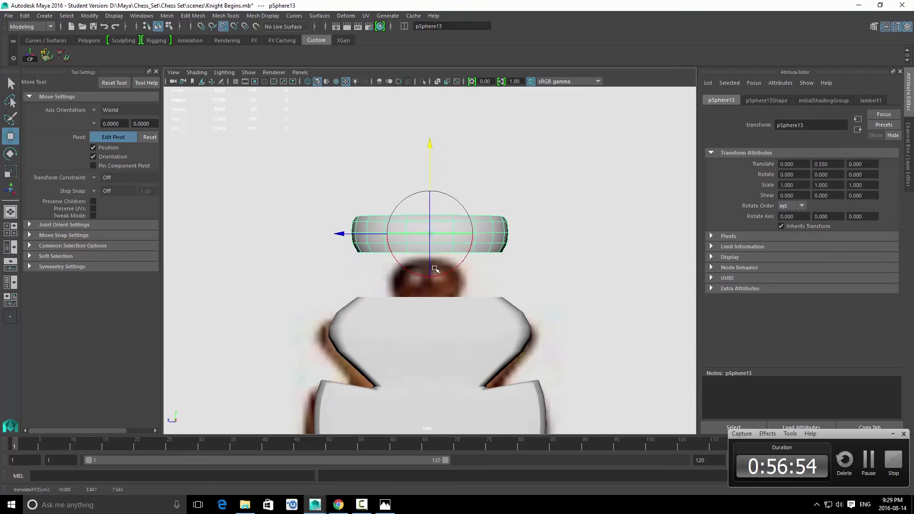
pyautogui.press('Insert')
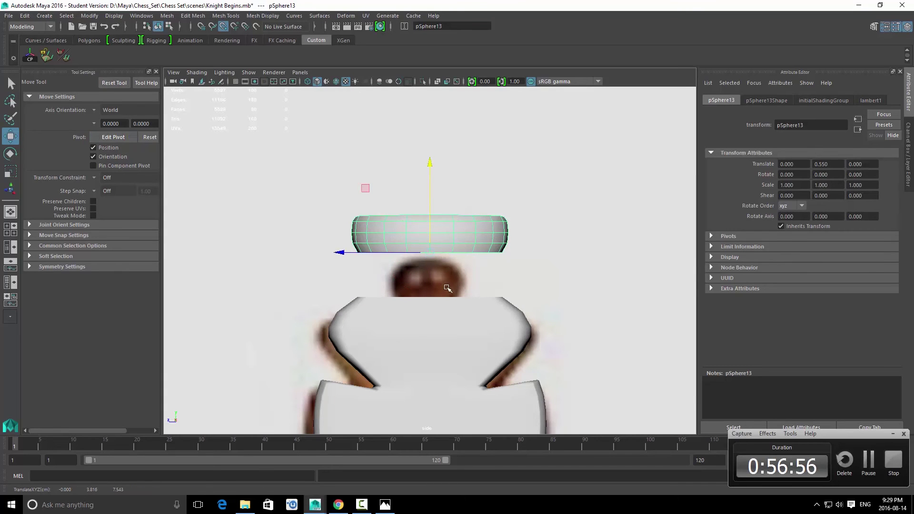
pyautogui.moveTo(447, 288); pyautogui.dragTo(441, 285)
# Step: Scale the band to about 0.456 in X and Z and 1.011 in Y to match the reference finial
pyautogui.press('q')
pyautogui.press('r')
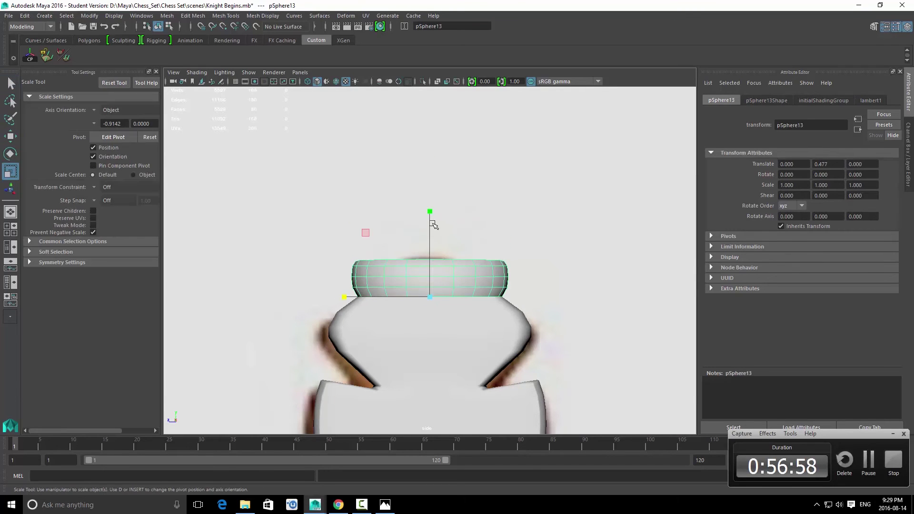
pyautogui.moveTo(432, 212); pyautogui.dragTo(432, 206)
pyautogui.press('space')
pyautogui.moveTo(440, 276); pyautogui.dragTo(366, 306)
pyautogui.press('space')
pyautogui.moveTo(427, 221); pyautogui.dragTo(430, 203)
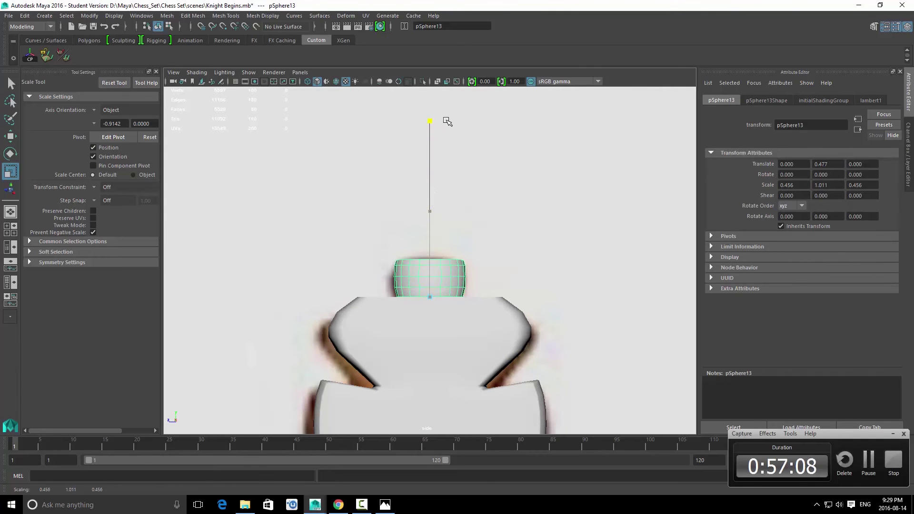
# Step: Select the band's bottom edge loop and scale it inward to narrow the base of the finial
pyautogui.press('space')
pyautogui.moveTo(432, 218); pyautogui.dragTo(432, 193)
pyautogui.keyDown('alt'); pyautogui.moveTo(490, 238); pyautogui.dragTo(474, 253); pyautogui.keyUp('alt')
pyautogui.press('q')
pyautogui.keyDown('alt'); pyautogui.moveTo(468, 301); pyautogui.dragTo(430, 296); pyautogui.keyUp('alt')
pyautogui.press('r')
pyautogui.keyDown('alt'); pyautogui.moveTo(526, 297); pyautogui.dragTo(431, 300); pyautogui.keyUp('alt')
pyautogui.press('q')
pyautogui.press('F10')
pyautogui.doubleClick(431, 322)
pyautogui.keyDown('alt'); pyautogui.moveTo(491, 328); pyautogui.dragTo(536, 311); pyautogui.keyUp('alt')
pyautogui.press('r')
pyautogui.moveTo(463, 310)
pyautogui.keyDown('alt'); pyautogui.mouseDown()
pyautogui.moveTo(500, 312)
pyautogui.moveTo(469, 304)
pyautogui.moveTo(470, 318)
pyautogui.mouseUp(); pyautogui.keyUp('alt')
pyautogui.press('q')
# Step: Combine the finial band and the king body into one mesh
pyautogui.moveTo(432, 302); pyautogui.dragTo(447, 291, button='right')
pyautogui.click(432, 307)
pyautogui.moveTo(441, 345)
pyautogui.mouseDown(button='right')
pyautogui.moveTo(439, 332)
pyautogui.moveTo(431, 342)
pyautogui.mouseUp(button='right')
pyautogui.doubleClick(425, 338)
pyautogui.keyDown('shift'); pyautogui.click(441, 310); pyautogui.keyUp('shift')
pyautogui.keyDown('shift'); pyautogui.moveTo(447, 292); pyautogui.dragTo(431, 443, button='right'); pyautogui.keyUp('shift')
# Step: Bridge the band's bottom edge loop to the cross's open border with a single span, and return to object selection
pyautogui.moveTo(436, 344); pyautogui.dragTo(431, 318, button='right')
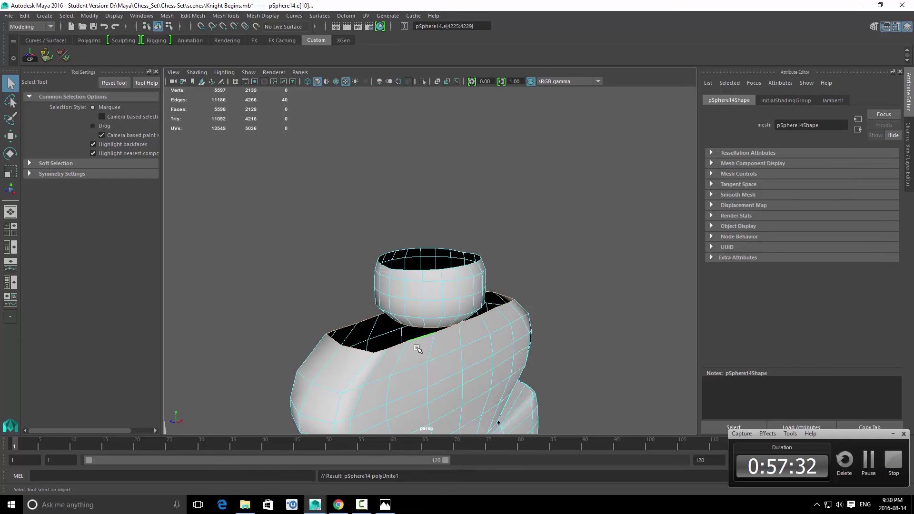
pyautogui.keyDown('shift'); pyautogui.moveTo(422, 281); pyautogui.dragTo(437, 282, button='right'); pyautogui.keyUp('shift')
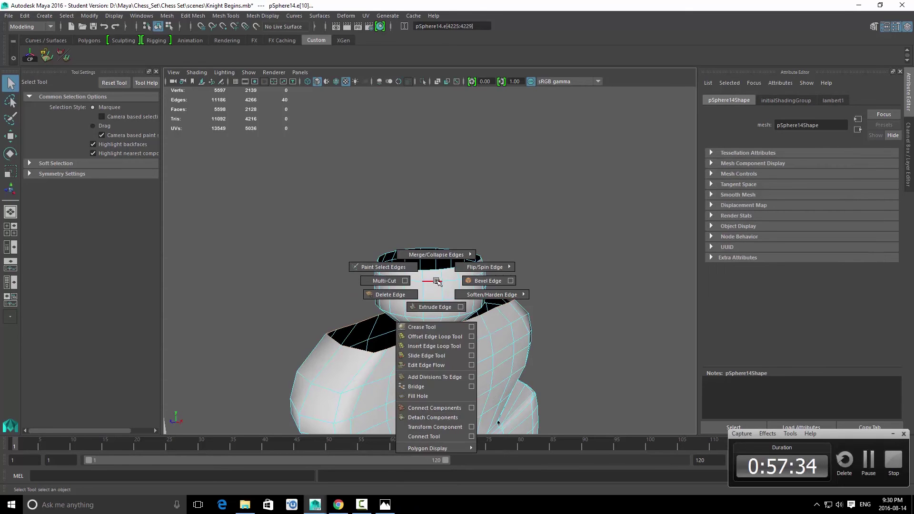
pyautogui.keyDown('shift'); pyautogui.moveTo(450, 344); pyautogui.dragTo(445, 386, button='right'); pyautogui.keyUp('shift')
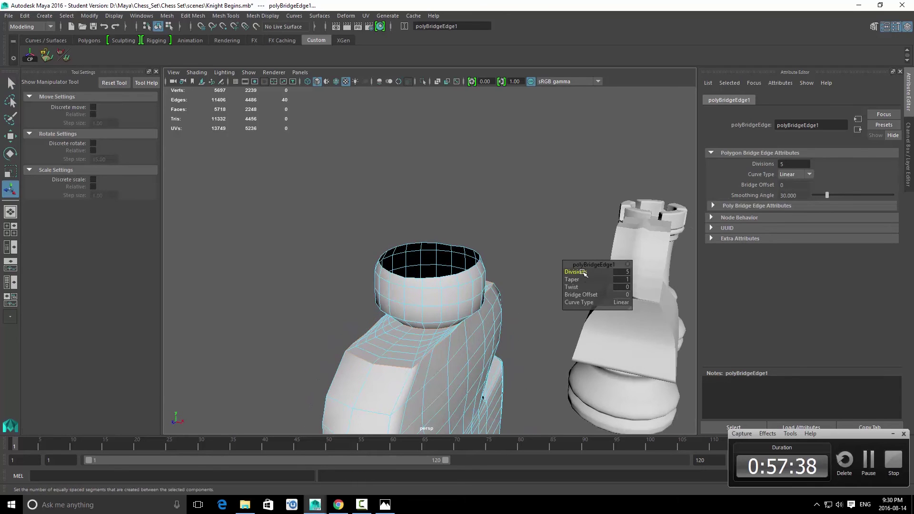
pyautogui.keyDown('alt'); pyautogui.moveTo(496, 350); pyautogui.dragTo(400, 330); pyautogui.keyUp('alt')
pyautogui.press('q')
pyautogui.moveTo(405, 344); pyautogui.dragTo(517, 249, button='right')
# Step: Delete the construction history of the combined king mesh
pyautogui.press('space')
pyautogui.moveTo(447, 270)
pyautogui.keyDown('alt'); pyautogui.mouseDown()
pyautogui.moveTo(461, 302)
pyautogui.moveTo(458, 273)
pyautogui.mouseUp(); pyautogui.keyUp('alt')
pyautogui.scroll(-5, 457, 274)
pyautogui.keyDown('alt'); pyautogui.moveTo(457, 329); pyautogui.dragTo(457, 271, button='middle'); pyautogui.keyUp('alt')
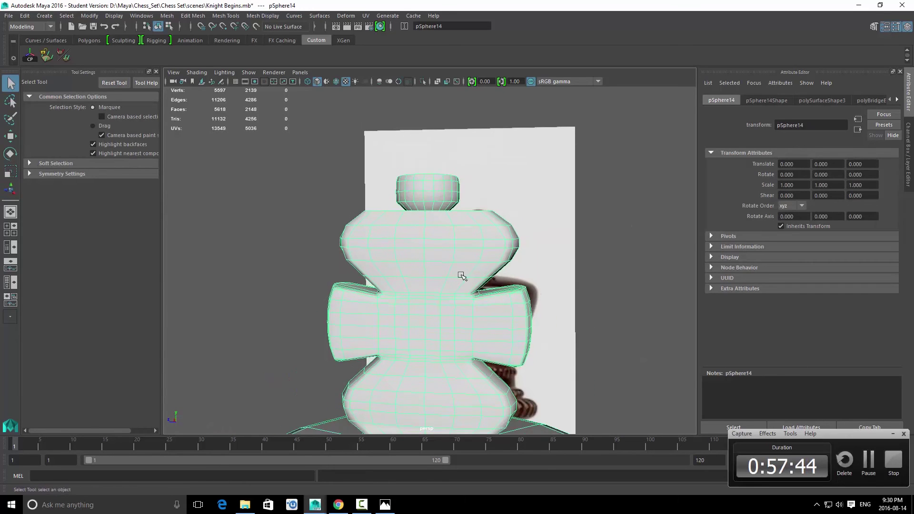
pyautogui.scroll(5, 459, 278)
pyautogui.keyDown('alt'); pyautogui.moveTo(469, 314); pyautogui.dragTo(464, 261, button='middle'); pyautogui.keyUp('alt')
pyautogui.keyDown('alt'); pyautogui.moveTo(464, 260); pyautogui.dragTo(433, 305); pyautogui.keyUp('alt')
pyautogui.hotkey('alt', 'shift', 'd')
# Step: Merge the overlapping vertices at one point where the finial's base meets the cross's top edge
pyautogui.keyDown('alt'); pyautogui.moveTo(400, 252); pyautogui.dragTo(419, 247, button='right'); pyautogui.keyUp('alt')
pyautogui.keyDown('alt'); pyautogui.moveTo(418, 247); pyautogui.dragTo(426, 252, button='middle'); pyautogui.keyUp('alt')
pyautogui.keyDown('alt'); pyautogui.moveTo(426, 252); pyautogui.dragTo(540, 288); pyautogui.keyUp('alt')
pyautogui.moveTo(540, 285); pyautogui.dragTo(510, 273, button='right')
pyautogui.keyDown('alt'); pyautogui.moveTo(507, 270); pyautogui.dragTo(492, 262); pyautogui.keyUp('alt')
pyautogui.keyDown('alt'); pyautogui.moveTo(500, 271); pyautogui.dragTo(410, 276); pyautogui.keyUp('alt')
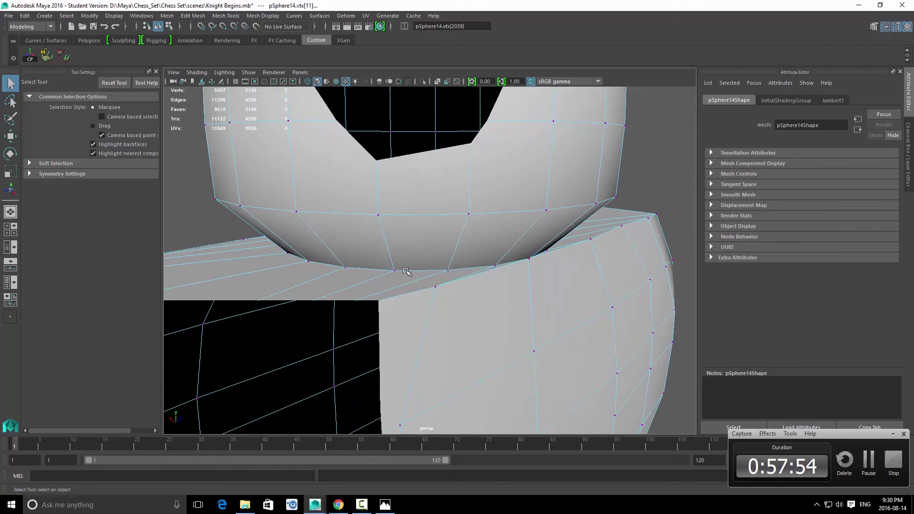
pyautogui.press('w')
pyautogui.scroll(-6, 485, 288)
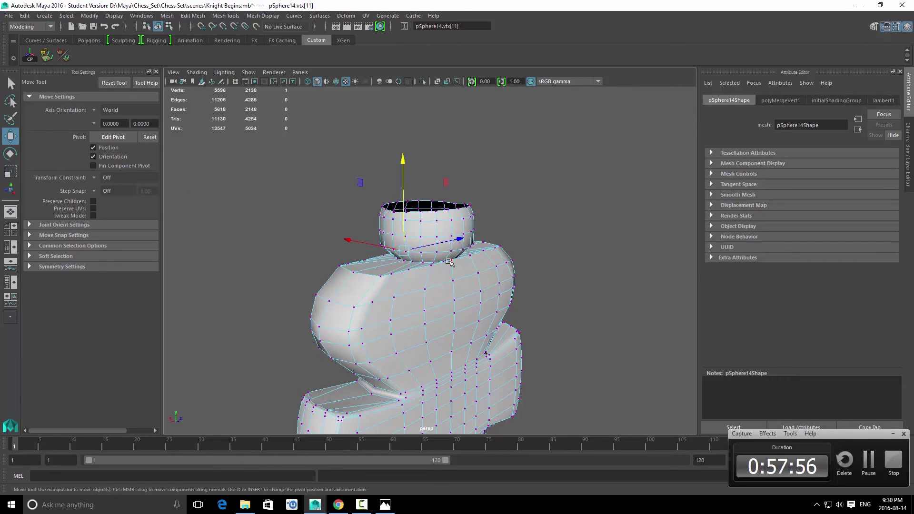
# Step: Merge the vertices at the other point where the finial meets the cross's top edge, and return to object selection
pyautogui.click(449, 262)
pyautogui.press('f')
pyautogui.keyDown('alt'); pyautogui.moveTo(484, 271); pyautogui.dragTo(911, 387, button='right'); pyautogui.keyUp('alt')
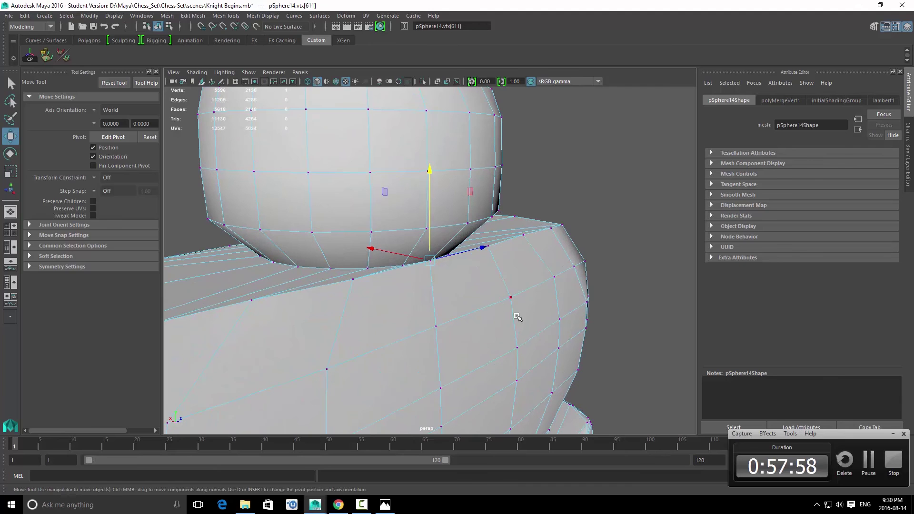
pyautogui.press('q')
pyautogui.keyDown('alt'); pyautogui.moveTo(461, 278); pyautogui.dragTo(502, 290); pyautogui.keyUp('alt')
pyautogui.press('F8')
# Step: Examine the joint between the finial and the cross in smooth preview, and restore the unsmoothed display
pyautogui.scroll(-10, 474, 280)
pyautogui.keyDown('alt'); pyautogui.moveTo(502, 290); pyautogui.dragTo(872, 467, button='right'); pyautogui.keyUp('alt')
pyautogui.keyDown('alt'); pyautogui.moveTo(575, 349); pyautogui.dragTo(443, 334); pyautogui.keyUp('alt')
pyautogui.press('3')
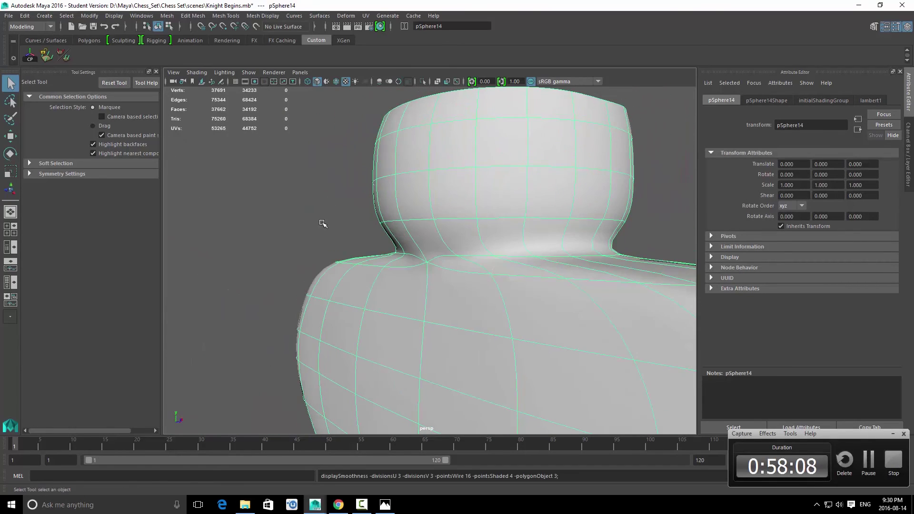
pyautogui.click(321, 220)
pyautogui.scroll(-5, 321, 220)
pyautogui.click(434, 317)
pyautogui.press('1')
pyautogui.click(341, 242)
pyautogui.keyDown('alt'); pyautogui.moveTo(342, 242); pyautogui.dragTo(428, 304); pyautogui.keyUp('alt')
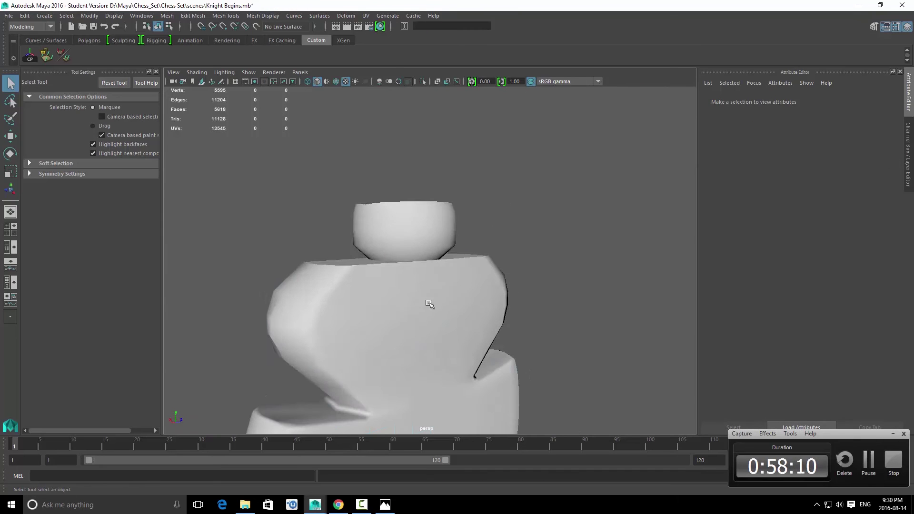
# Step: Insert an edge loop around the finial's lower transition and scale it slightly outward
pyautogui.moveTo(429, 305); pyautogui.dragTo(422, 254, button='right')
pyautogui.keyDown('ctrl'); pyautogui.moveTo(394, 225); pyautogui.dragTo(413, 255, button='right'); pyautogui.keyUp('ctrl')
pyautogui.keyDown('alt'); pyautogui.moveTo(419, 260); pyautogui.dragTo(562, 268); pyautogui.keyUp('alt')
pyautogui.press('r')
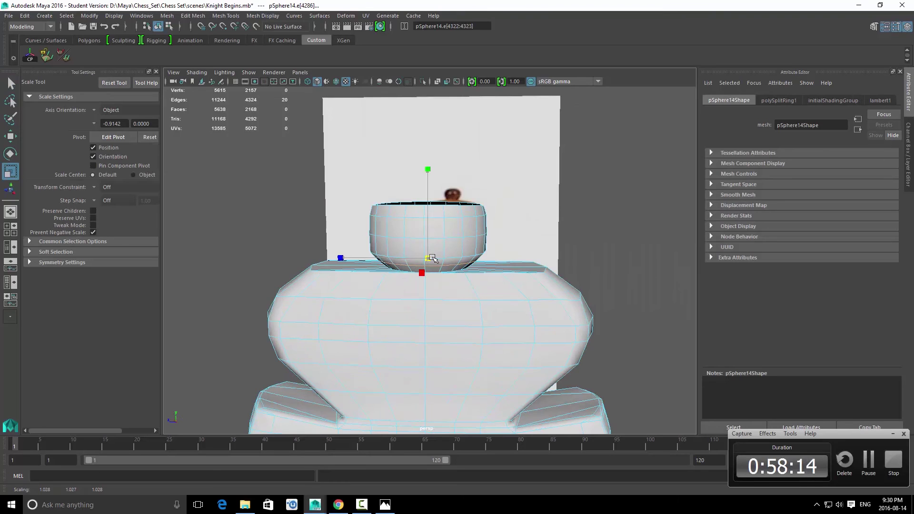
pyautogui.press('q')
# Step: Compare the finial's profile with the reference image in the side view
pyautogui.keyDown('alt'); pyautogui.moveTo(443, 246); pyautogui.dragTo(483, 229); pyautogui.keyUp('alt')
pyautogui.press('space')
pyautogui.press('f')
pyautogui.keyDown('alt'); pyautogui.moveTo(432, 267); pyautogui.dragTo(848, 367, button='right'); pyautogui.keyUp('alt')
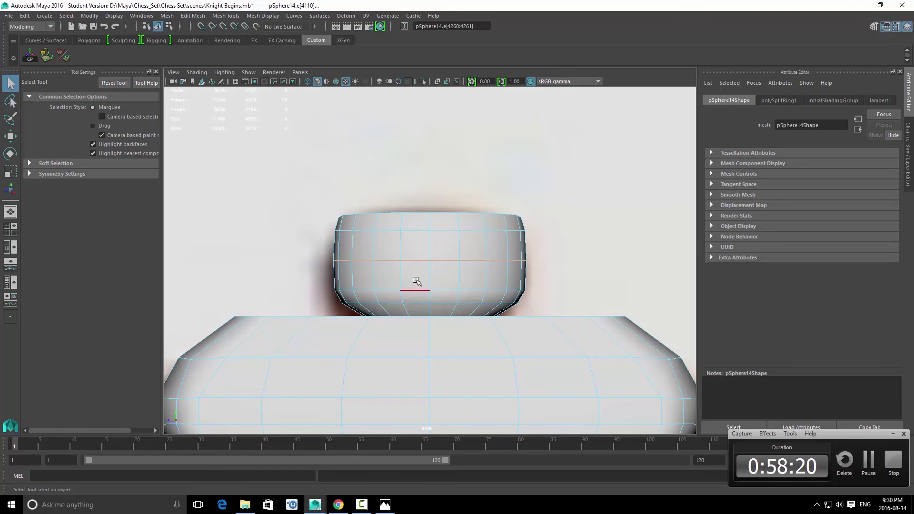
pyautogui.click(531, 264)
pyautogui.keyDown('alt'); pyautogui.moveTo(531, 264); pyautogui.dragTo(496, 258); pyautogui.keyUp('alt')
pyautogui.press('space')
# Step: Select all face rows of the finial band above its lower transition and delete them
pyautogui.moveTo(494, 301); pyautogui.dragTo(415, 262)
pyautogui.click(435, 281)
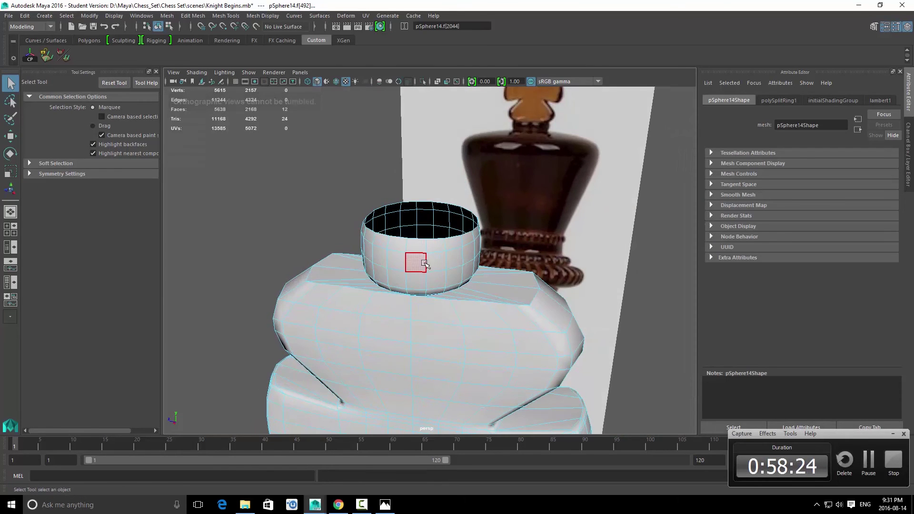
pyautogui.doubleClick(401, 262)
pyautogui.hotkey('shift', '.')
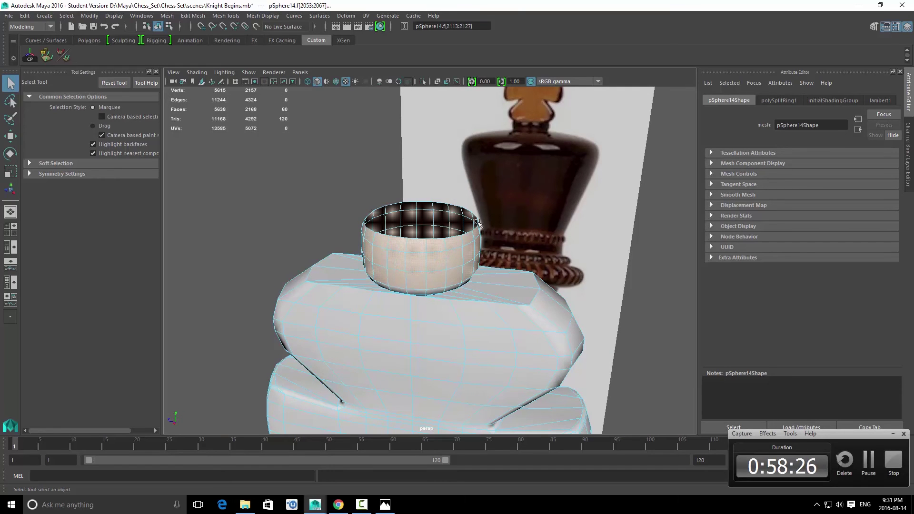
pyautogui.press('Delete')
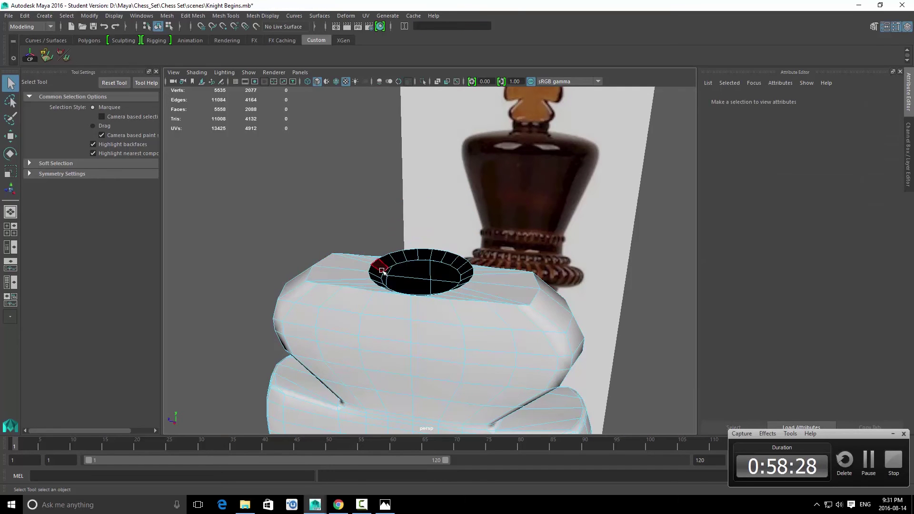
# Step: Delete the remaining ring of faces around the opening on top of the cross
pyautogui.doubleClick(383, 271)
pyautogui.press('Delete')
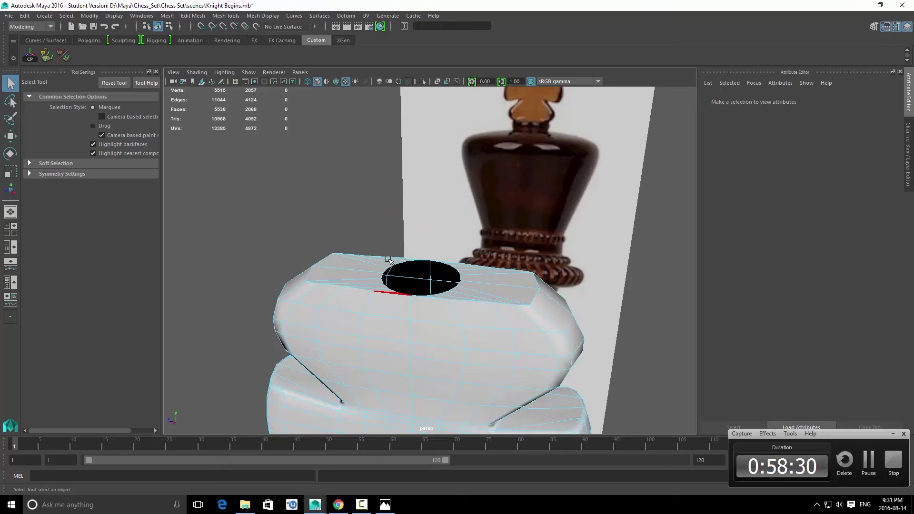
pyautogui.moveTo(365, 313); pyautogui.dragTo(395, 289, button='right')
# Step: Create a polygon sphere for the king's finial
pyautogui.press('space')
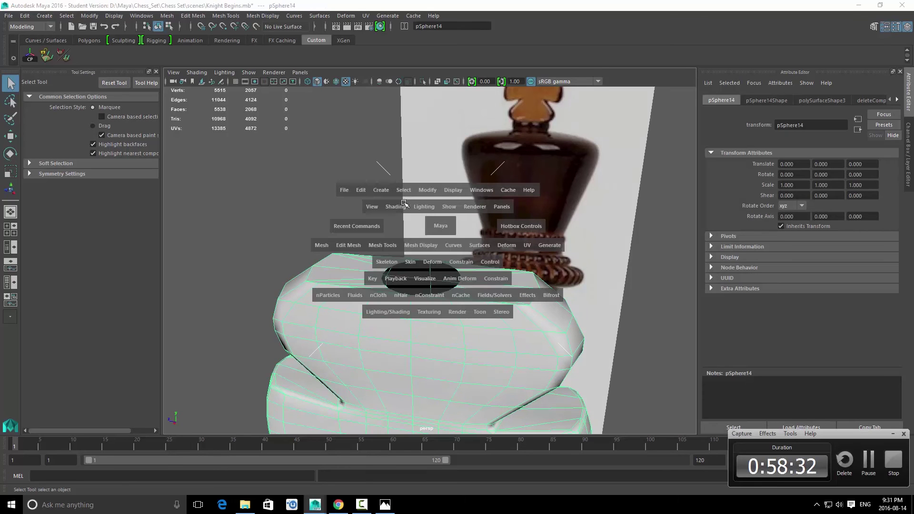
pyautogui.click(388, 190)
pyautogui.moveTo(419, 227)
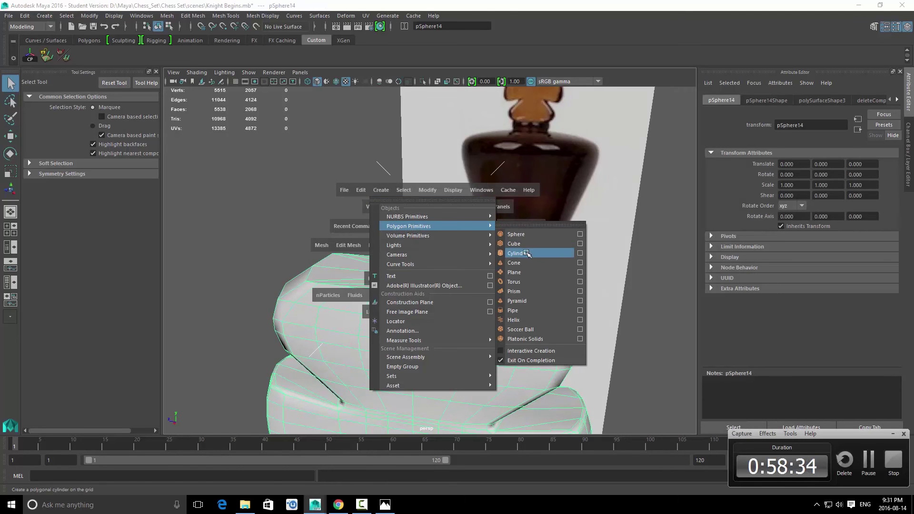
pyautogui.click(524, 236)
# Step: Move the sphere onto the king's axis above the cross, at about Y 3.996 and Z 7.543, with wireframe shown on shaded surfaces
pyautogui.press('w')
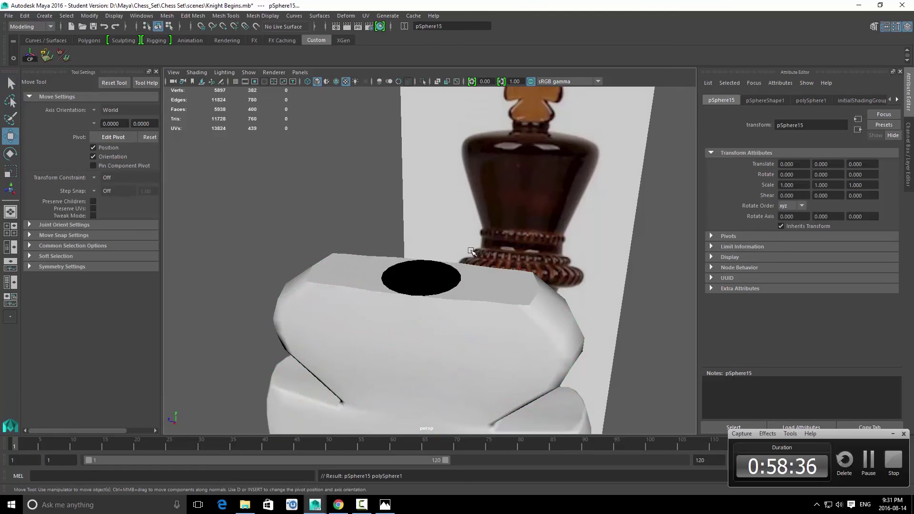
pyautogui.moveTo(428, 302); pyautogui.dragTo(418, 297)
pyautogui.scroll(-5, 429, 315)
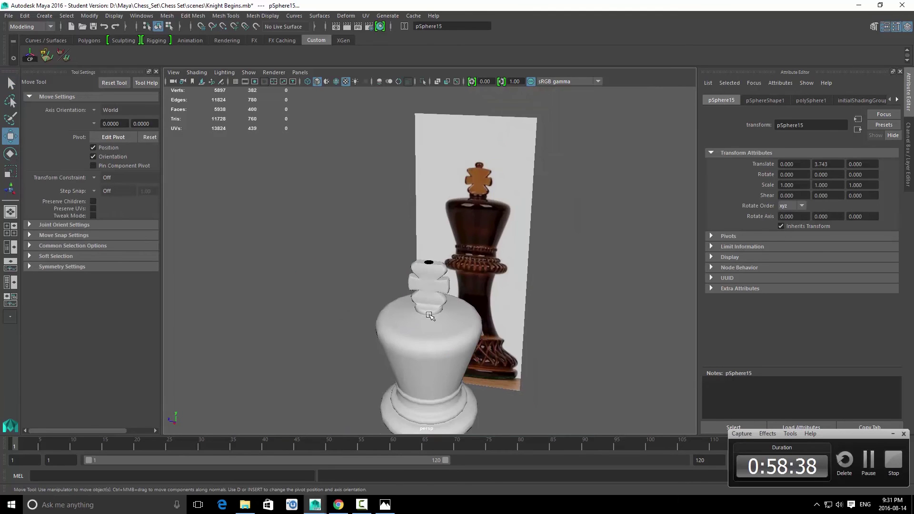
pyautogui.scroll(-5, 448, 314)
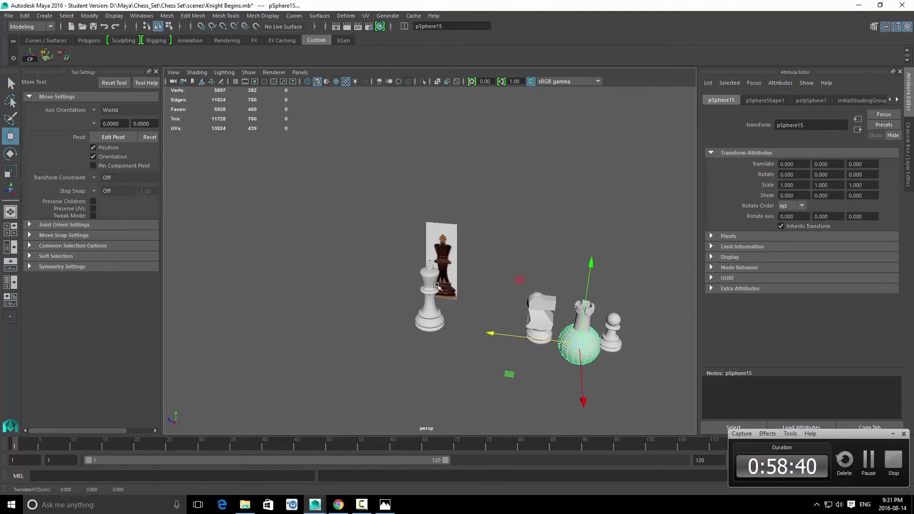
pyautogui.scroll(10, 428, 266)
pyautogui.click(336, 81)
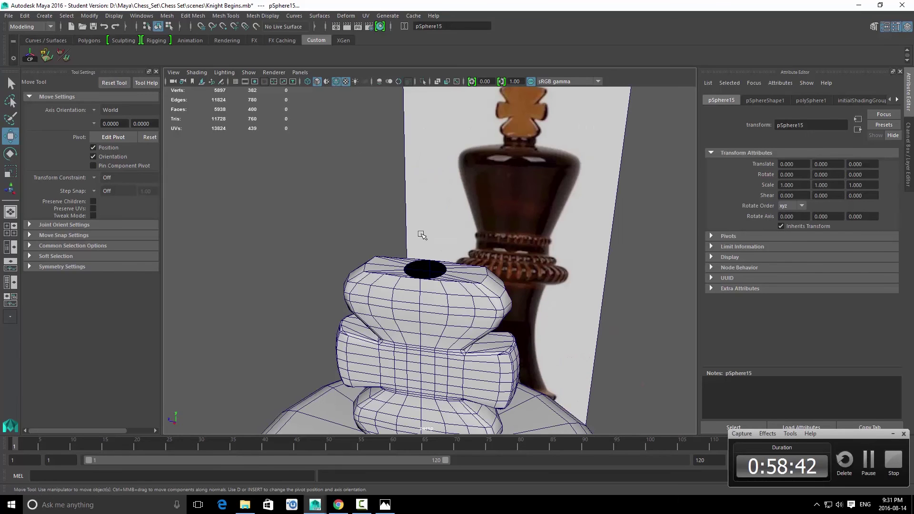
pyautogui.moveTo(425, 283); pyautogui.dragTo(422, 282)
pyautogui.scroll(-10, 421, 281)
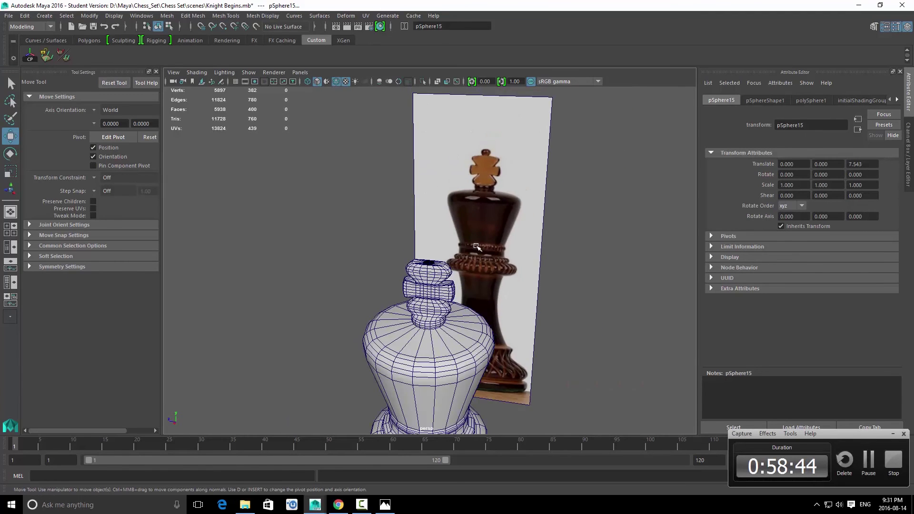
pyautogui.moveTo(430, 303); pyautogui.dragTo(429, 176)
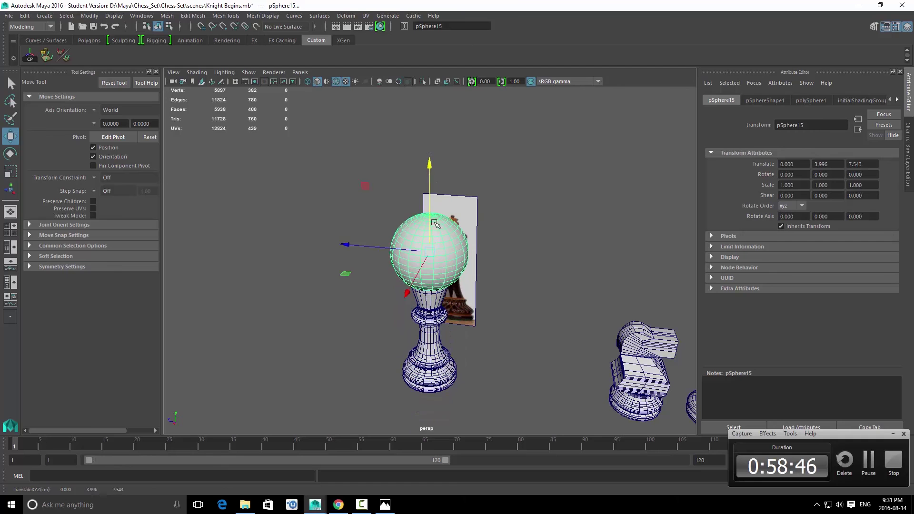
# Step: Lower the sphere into the cross's opening at about Y 3.706 and scale it down uniformly to about 0.043
pyautogui.press('r')
pyautogui.moveTo(429, 252); pyautogui.dragTo(368, 277)
pyautogui.press('f')
pyautogui.scroll(-3, 419, 292)
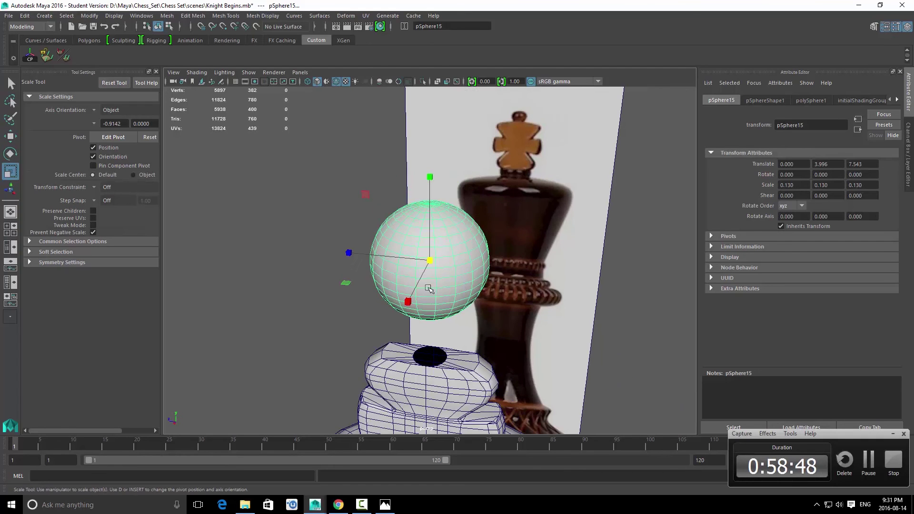
pyautogui.keyDown('alt'); pyautogui.moveTo(429, 288); pyautogui.dragTo(428, 255); pyautogui.keyUp('alt')
pyautogui.press('w')
pyautogui.moveTo(432, 174); pyautogui.dragTo(432, 301)
pyautogui.press('r')
pyautogui.moveTo(430, 388); pyautogui.dragTo(388, 409)
# Step: Raise the sphere to about Y 3.776 and reshape it into a flattened ball scaled about 0.051, 0.035, 0.051
pyautogui.press('w')
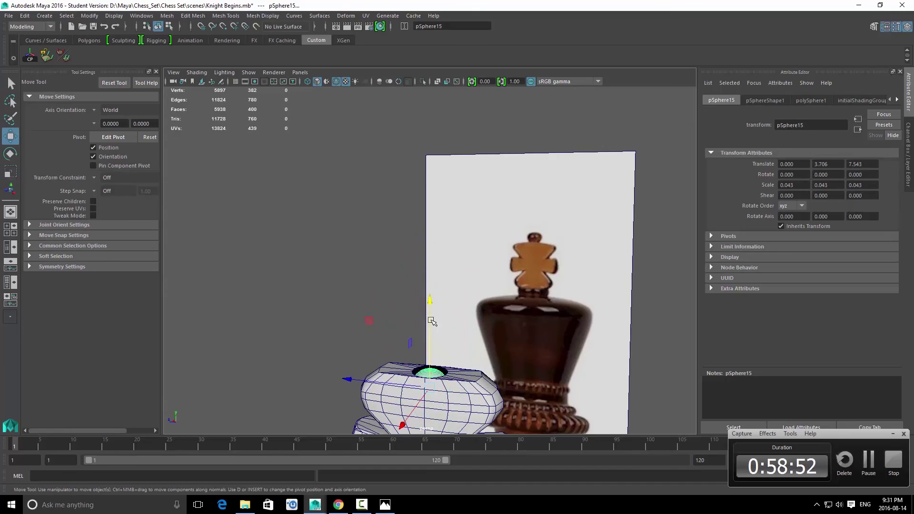
pyautogui.moveTo(430, 312); pyautogui.dragTo(430, 293)
pyautogui.press('r')
pyautogui.moveTo(430, 359); pyautogui.dragTo(438, 351)
pyautogui.press('space')
pyautogui.press('f')
pyautogui.moveTo(430, 264); pyautogui.dragTo(475, 265)
pyautogui.press('space')
pyautogui.click(444, 228)
pyautogui.press('f')
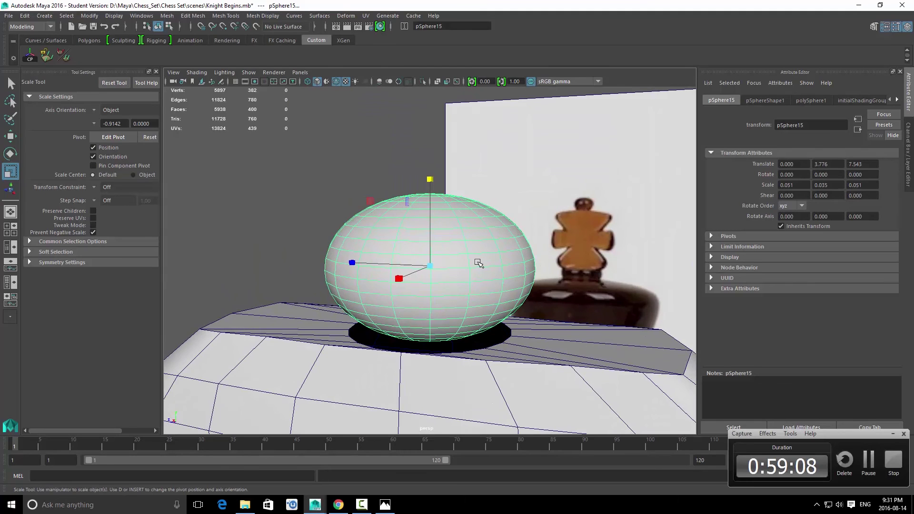
# Step: Select alternate horizontal edge loops on the flattened sphere and delete them
pyautogui.press('q')
pyautogui.moveTo(462, 265); pyautogui.dragTo(459, 207, button='right')
pyautogui.click(452, 231)
pyautogui.moveTo(449, 220)
pyautogui.keyDown('alt'); pyautogui.mouseDown()
pyautogui.moveTo(443, 234)
pyautogui.moveTo(438, 220)
pyautogui.mouseUp(); pyautogui.keyUp('alt')
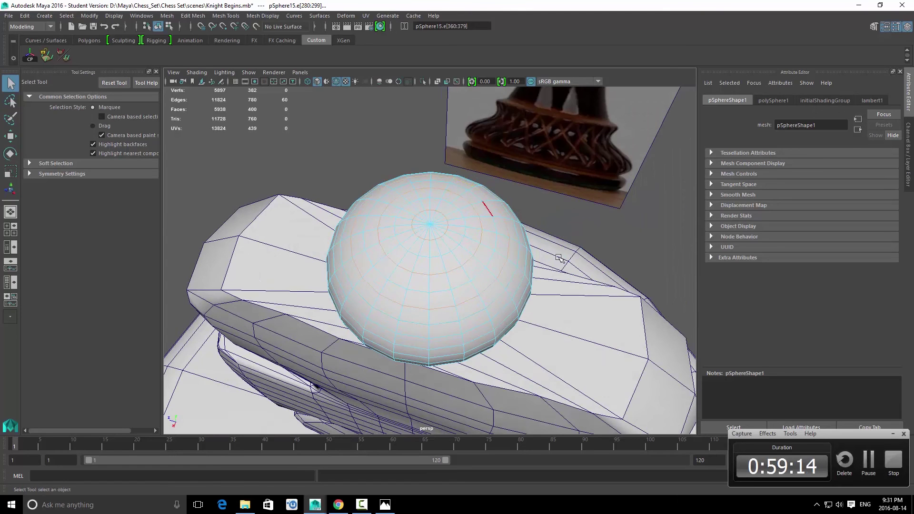
pyautogui.keyDown('alt'); pyautogui.moveTo(558, 257); pyautogui.dragTo(495, 228); pyautogui.keyUp('alt')
pyautogui.keyDown('shift'); pyautogui.click(502, 252); pyautogui.keyUp('shift')
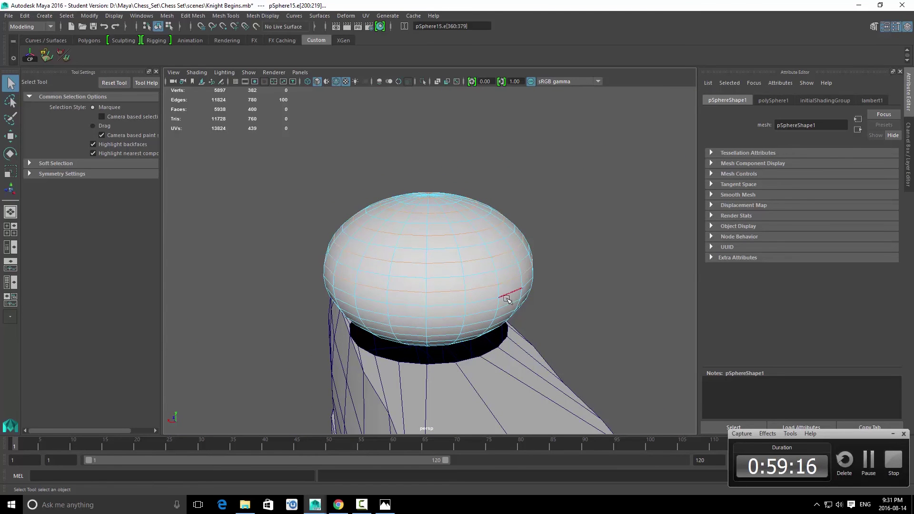
pyautogui.keyDown('alt'); pyautogui.moveTo(511, 329); pyautogui.dragTo(451, 327); pyautogui.keyUp('alt')
pyautogui.keyDown('alt'); pyautogui.moveTo(446, 381); pyautogui.dragTo(443, 376); pyautogui.keyUp('alt')
pyautogui.keyDown('shift'); pyautogui.moveTo(475, 291); pyautogui.dragTo(445, 302, button='right'); pyautogui.keyUp('shift')
pyautogui.keyDown('alt'); pyautogui.moveTo(446, 303); pyautogui.dragTo(516, 339); pyautogui.keyUp('alt')
pyautogui.moveTo(435, 270); pyautogui.dragTo(516, 200, button='right')
# Step: Scale the sphere's upper and lower edge loops outward in the side view to round its shoulders toward the reference
pyautogui.keyDown('alt'); pyautogui.moveTo(429, 290); pyautogui.dragTo(475, 262); pyautogui.keyUp('alt')
pyautogui.scroll(-6, 465, 279)
pyautogui.press('space')
pyautogui.press('r')
pyautogui.press('q')
pyautogui.press('F10')
pyautogui.doubleClick(423, 218)
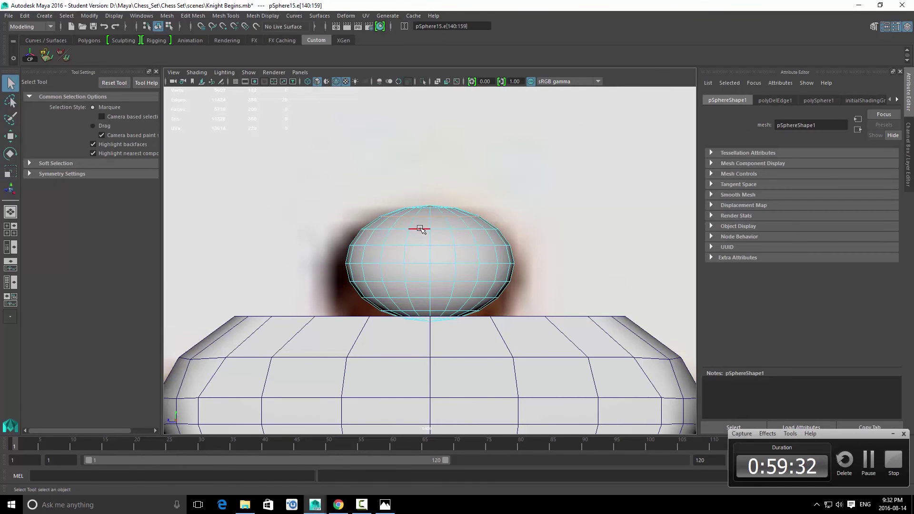
pyautogui.press('r')
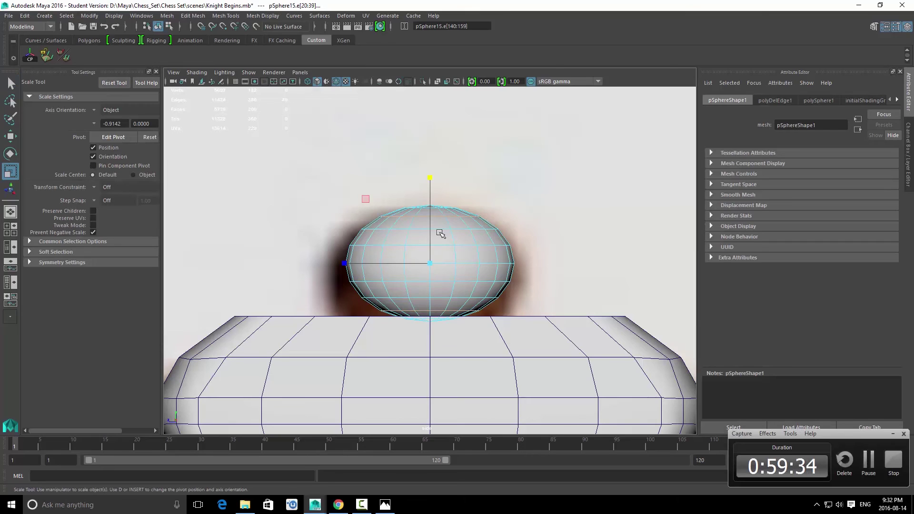
pyautogui.moveTo(430, 181); pyautogui.dragTo(430, 179)
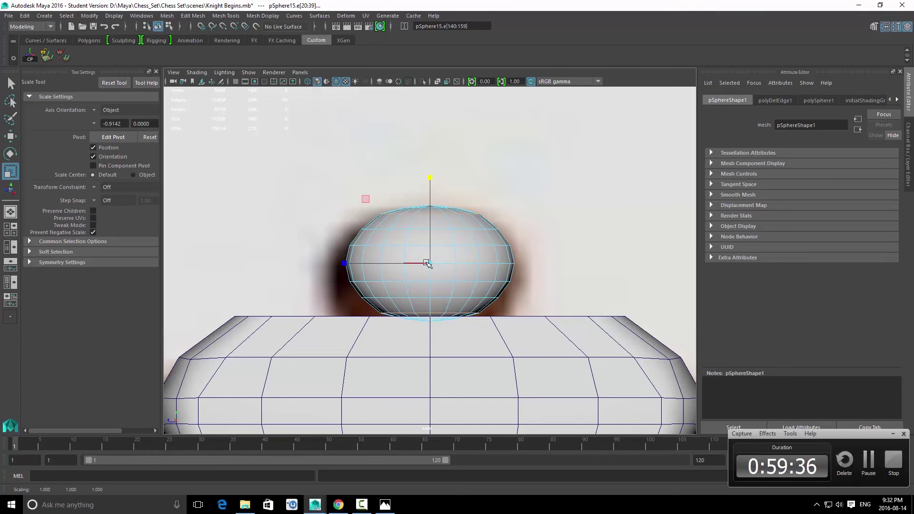
pyautogui.press('q')
pyautogui.click(420, 230)
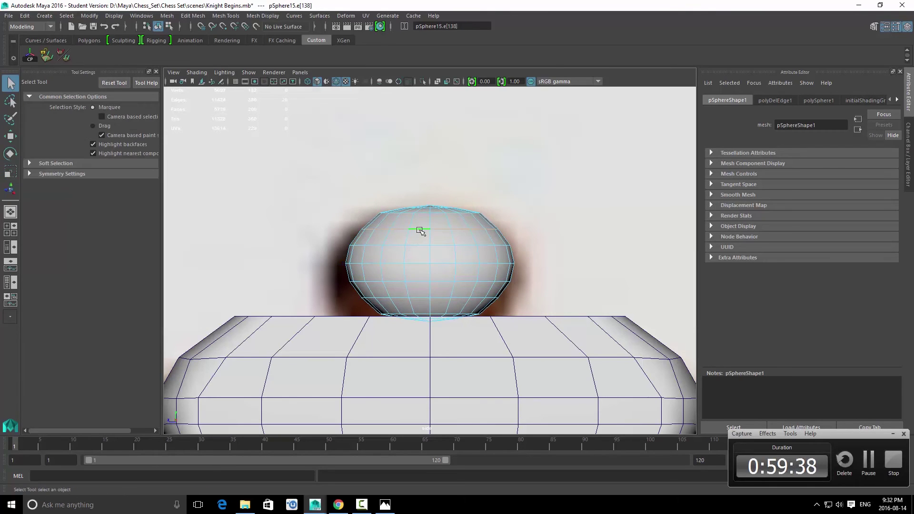
pyautogui.doubleClick(424, 263)
pyautogui.press('r')
pyautogui.moveTo(433, 263); pyautogui.dragTo(433, 262)
# Step: Scale the sphere's central edge loops outward to widen its middle toward the reference outline
pyautogui.press('q')
pyautogui.click(423, 247)
pyautogui.doubleClick(428, 265)
pyautogui.press('r')
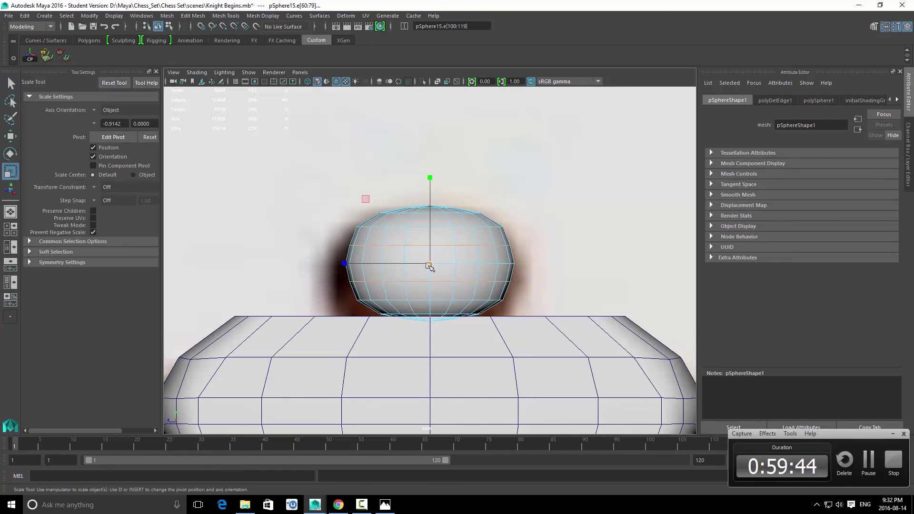
pyautogui.moveTo(430, 265); pyautogui.dragTo(450, 262)
pyautogui.press('q')
pyautogui.click(417, 263)
pyautogui.doubleClick(417, 263)
pyautogui.press('r')
# Step: Select the edge loops directly above and below the sphere's middle loop and scale them outward
pyautogui.doubleClick(417, 244)
pyautogui.keyDown('shift'); pyautogui.doubleClick(418, 283); pyautogui.keyUp('shift')
pyautogui.moveTo(430, 263); pyautogui.dragTo(438, 263)
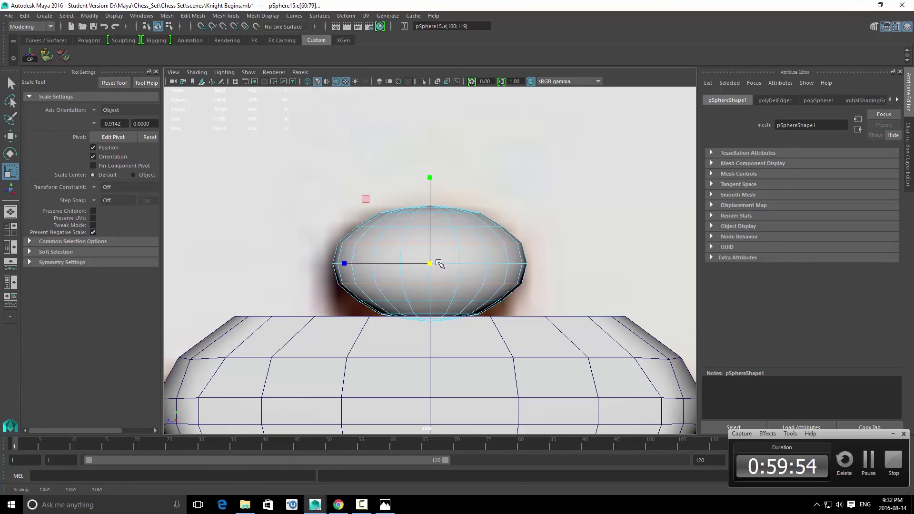
pyautogui.press('q')
pyautogui.press('r')
pyautogui.moveTo(434, 262); pyautogui.dragTo(452, 230)
# Step: Delete the lowest rows of faces so the sphere's underside is open, and return to object selection
pyautogui.press('space')
pyautogui.keyDown('alt'); pyautogui.moveTo(461, 249); pyautogui.dragTo(513, 312, button='right'); pyautogui.keyUp('alt')
pyautogui.press('q')
pyautogui.click(451, 359)
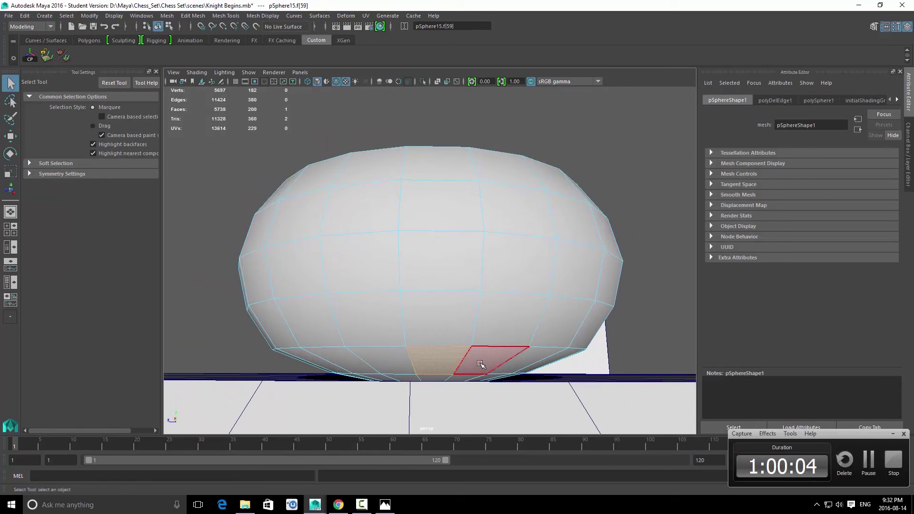
pyautogui.doubleClick(480, 364)
pyautogui.press('Delete')
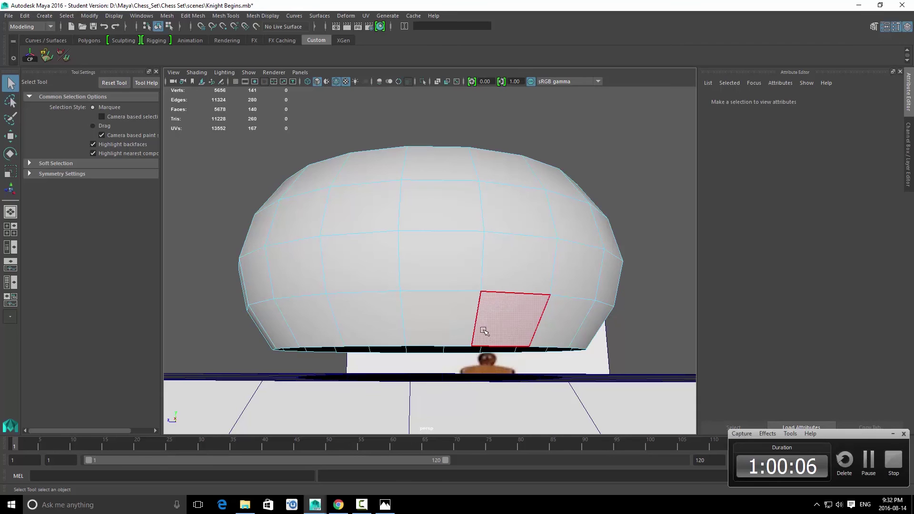
pyautogui.moveTo(429, 276); pyautogui.dragTo(485, 225, button='right')
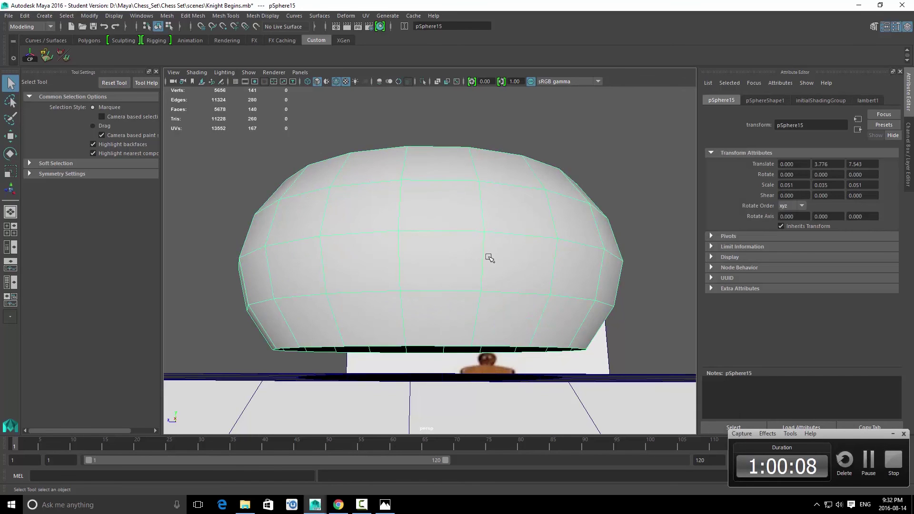
# Step: Snap the sphere's pivot to a vertex on its open bottom rim
pyautogui.keyDown('alt'); pyautogui.moveTo(490, 258); pyautogui.dragTo(495, 270); pyautogui.keyUp('alt')
pyautogui.keyDown('alt'); pyautogui.moveTo(478, 308); pyautogui.dragTo(465, 367); pyautogui.keyUp('alt')
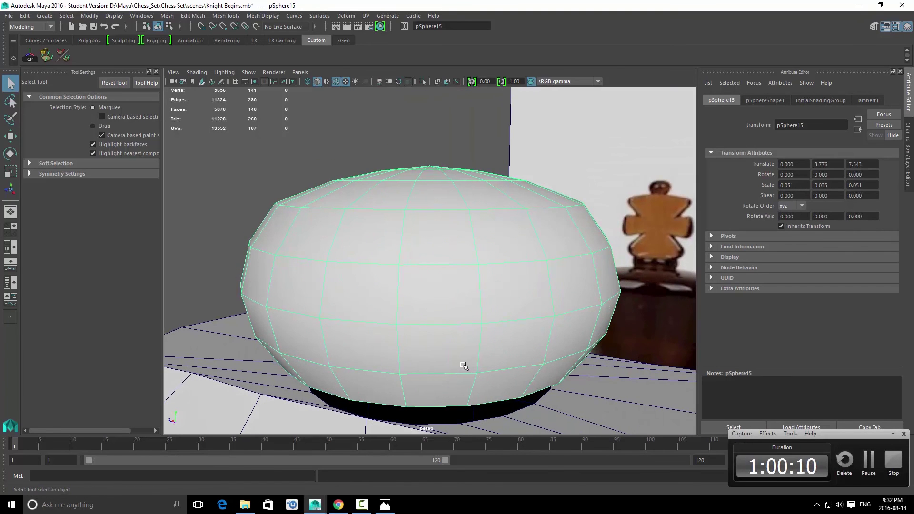
pyautogui.press('w')
pyautogui.press('r')
pyautogui.press('w')
pyautogui.press('d')
pyautogui.press('v')
pyautogui.moveTo(418, 371); pyautogui.dragTo(406, 404, button='middle')
pyautogui.press('d')
# Step: Snap the sphere's rim down to the cross's top surface at about Y 3.767 and center the sphere's pivot
pyautogui.click(407, 324)
pyautogui.press('v')
pyautogui.moveTo(457, 422); pyautogui.dragTo(462, 424, button='middle')
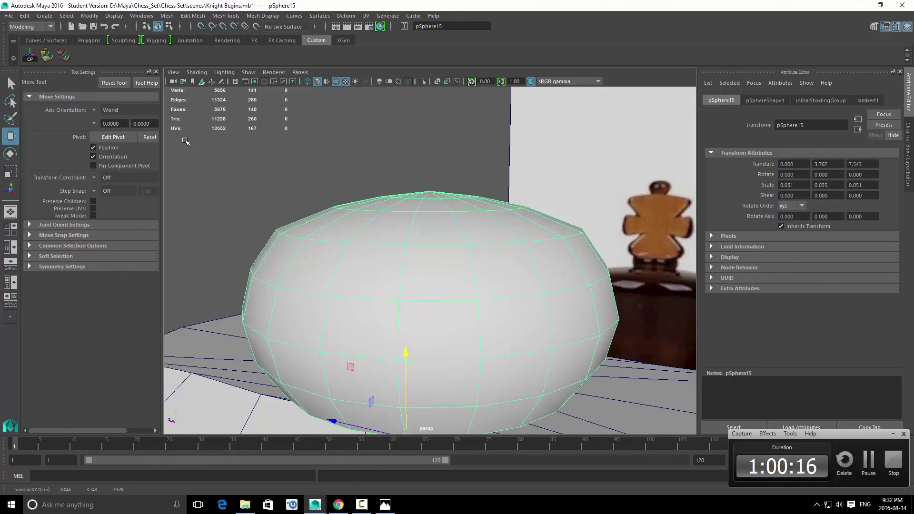
pyautogui.click(47, 56)
# Step: Lower the sphere's pivot to the level of its bottom rim, keeping it on the central axis
pyautogui.press('r')
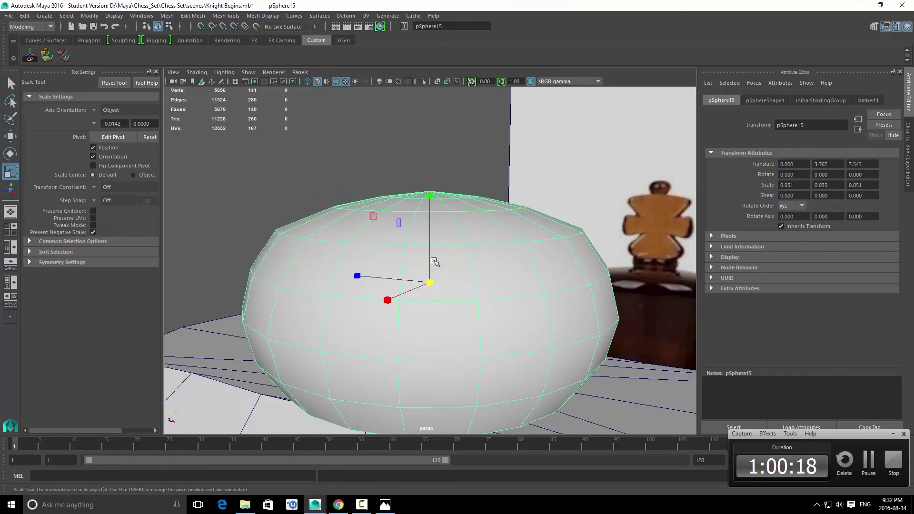
pyautogui.press('d')
pyautogui.keyDown('alt'); pyautogui.moveTo(410, 427); pyautogui.dragTo(388, 255, button='middle'); pyautogui.keyUp('alt')
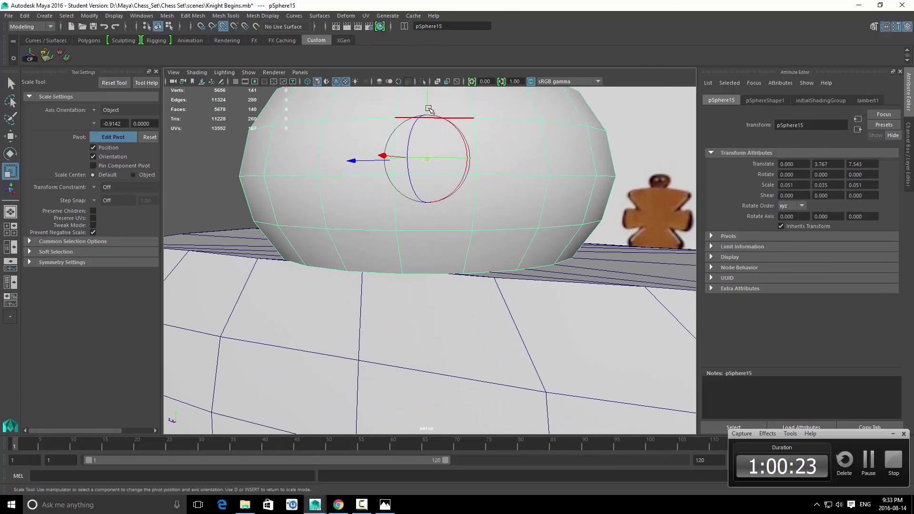
pyautogui.click(423, 244)
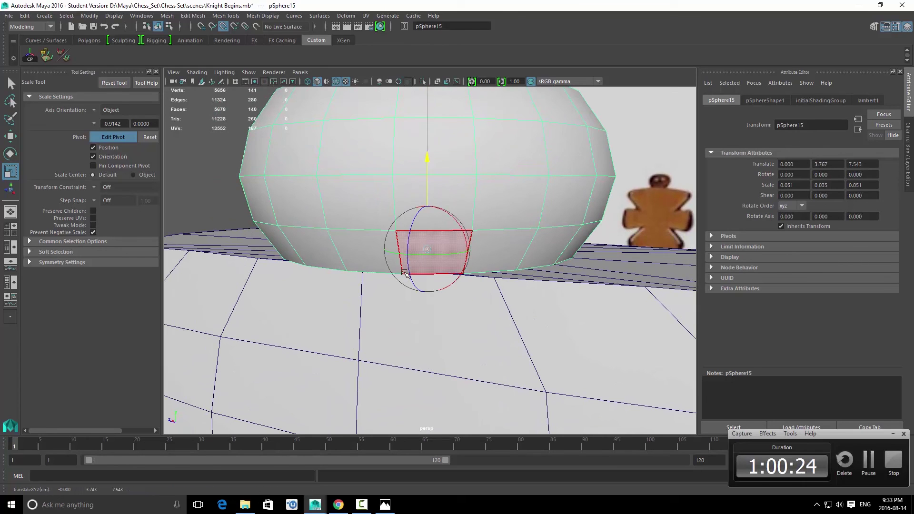
pyautogui.press('d')
# Step: Scale the sphere about its base to about 0.032, 0.035, 0.032 so it fits the cross's opening and the reference
pyautogui.moveTo(427, 250); pyautogui.dragTo(381, 257)
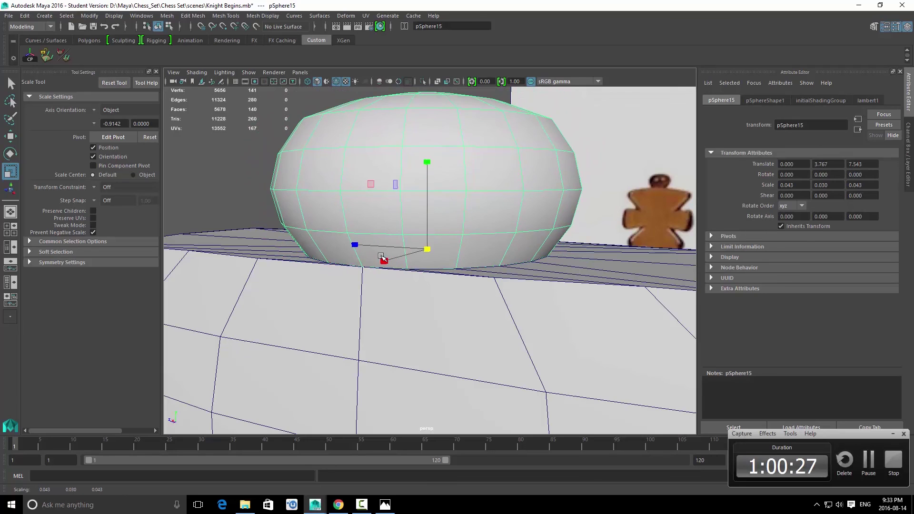
pyautogui.keyDown('alt'); pyautogui.moveTo(410, 291); pyautogui.dragTo(361, 265); pyautogui.keyUp('alt')
pyautogui.moveTo(510, 263)
pyautogui.keyDown('alt'); pyautogui.mouseDown()
pyautogui.moveTo(479, 276)
pyautogui.moveTo(508, 263)
pyautogui.mouseUp(); pyautogui.keyUp('alt')
pyautogui.press('space')
pyautogui.press('space')
pyautogui.keyDown('alt'); pyautogui.moveTo(432, 316); pyautogui.dragTo(431, 231); pyautogui.keyUp('alt')
pyautogui.moveTo(431, 192); pyautogui.dragTo(431, 183)
pyautogui.press('space')
pyautogui.press('space')
pyautogui.moveTo(466, 250); pyautogui.dragTo(468, 201)
pyautogui.keyDown('alt'); pyautogui.moveTo(472, 248); pyautogui.dragTo(462, 269); pyautogui.keyUp('alt')
pyautogui.scroll(-6, 436, 291)
# Step: Combine the finial sphere and the king's cross into one mesh
pyautogui.press('q')
pyautogui.moveTo(463, 295); pyautogui.dragTo(461, 267, button='right')
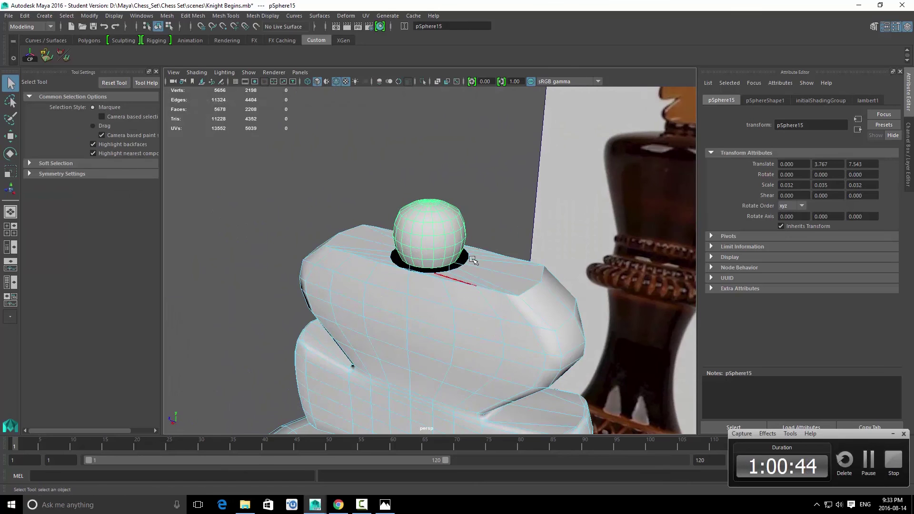
pyautogui.keyDown('shift'); pyautogui.moveTo(473, 193); pyautogui.dragTo(456, 354, button='right'); pyautogui.keyUp('shift')
# Step: Bridge the sphere's bottom border edges to the cross's opening with 0 divisions
pyautogui.moveTo(451, 297); pyautogui.dragTo(454, 266, button='right')
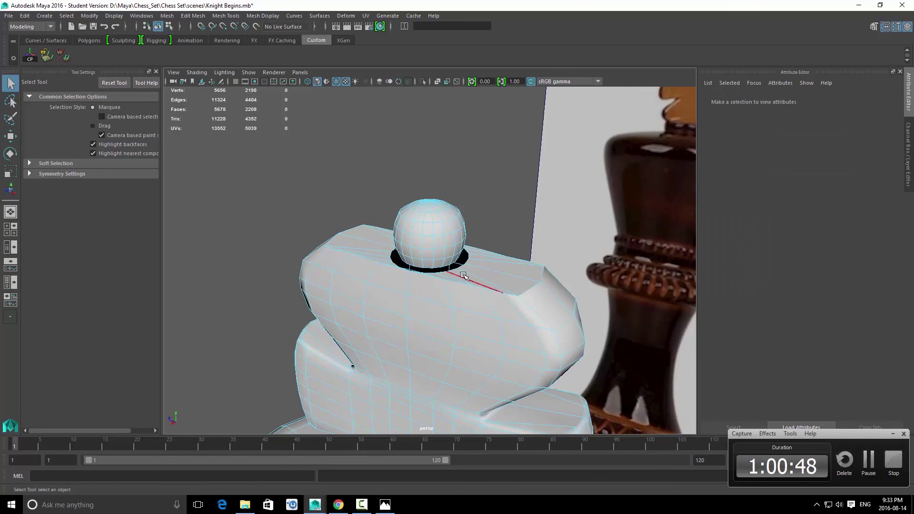
pyautogui.doubleClick(450, 266)
pyautogui.keyDown('shift'); pyautogui.moveTo(441, 227); pyautogui.dragTo(436, 333, button='right'); pyautogui.keyUp('shift')
pyautogui.moveTo(577, 275); pyautogui.dragTo(538, 275)
pyautogui.press('q')
pyautogui.click(500, 194)
# Step: Select the finial ball's face rings from its base up to its top cap and rotate them slightly about the vertical axis
pyautogui.keyDown('alt'); pyautogui.moveTo(459, 275); pyautogui.dragTo(503, 330); pyautogui.keyUp('alt')
pyautogui.scroll(5, 503, 330)
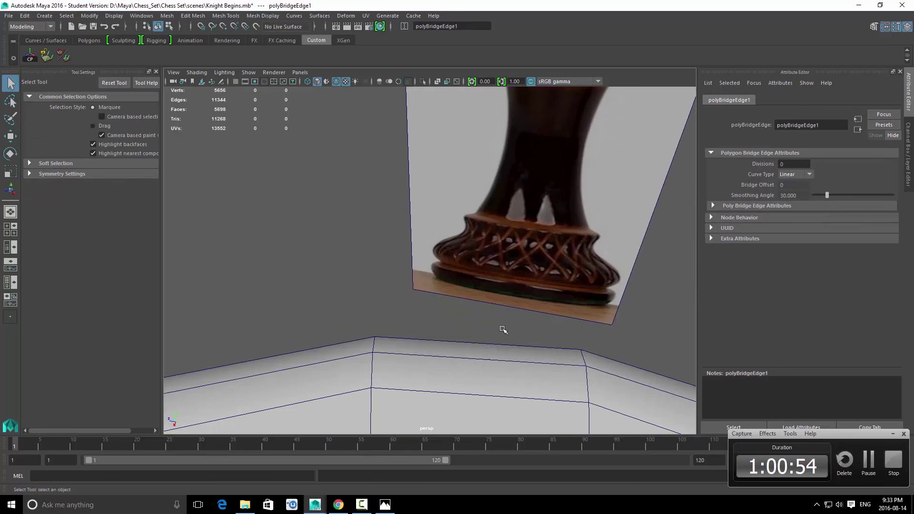
pyautogui.scroll(-7, 503, 330)
pyautogui.moveTo(438, 253); pyautogui.dragTo(421, 283, button='right')
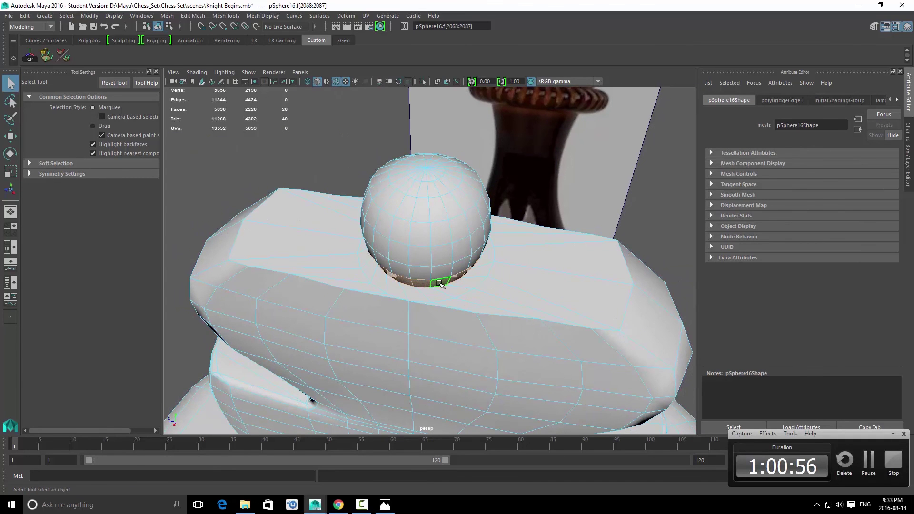
pyautogui.keyDown('ctrl'); pyautogui.moveTo(441, 249); pyautogui.dragTo(533, 173, button='right'); pyautogui.keyUp('ctrl')
pyautogui.hotkey('ctrl', 'z')
pyautogui.keyDown('shift'); pyautogui.click(420, 273); pyautogui.keyUp('shift')
pyautogui.keyDown('shift'); pyautogui.doubleClick(444, 271); pyautogui.keyUp('shift')
pyautogui.keyDown('shift'); pyautogui.click(439, 250); pyautogui.keyUp('shift')
pyautogui.keyDown('shift'); pyautogui.doubleClick(419, 245); pyautogui.keyUp('shift')
pyautogui.keyDown('shift'); pyautogui.doubleClick(403, 231); pyautogui.keyUp('shift')
pyautogui.keyDown('shift'); pyautogui.click(396, 207); pyautogui.keyUp('shift')
pyautogui.keyDown('shift'); pyautogui.doubleClick(407, 202); pyautogui.keyUp('shift')
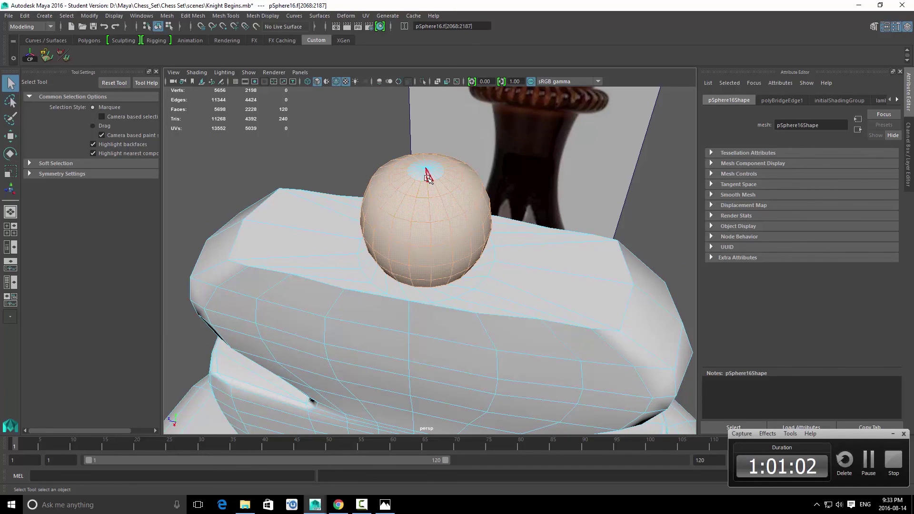
pyautogui.keyDown('shift'); pyautogui.doubleClick(448, 184); pyautogui.keyUp('shift')
pyautogui.press('f')
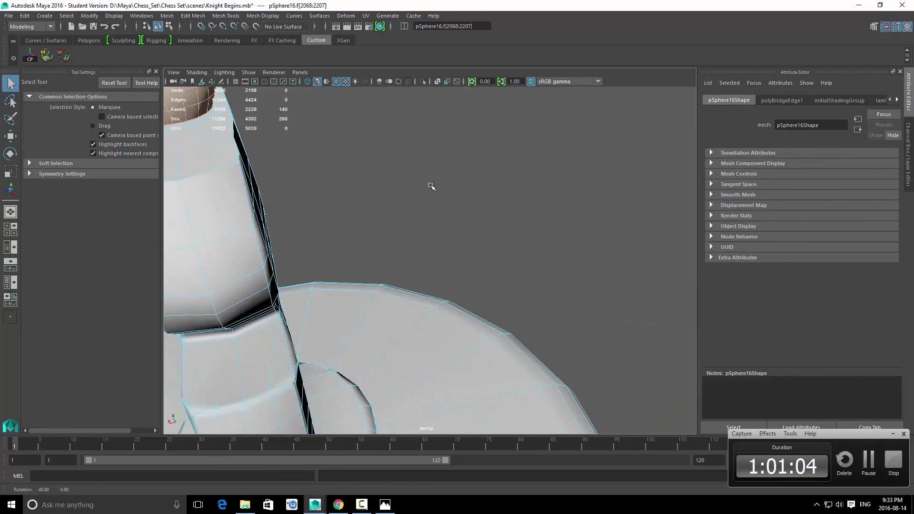
pyautogui.press('r')
pyautogui.press('e')
pyautogui.moveTo(491, 288)
pyautogui.keyDown('alt'); pyautogui.mouseDown()
pyautogui.moveTo(461, 262)
pyautogui.moveTo(465, 287)
pyautogui.moveTo(483, 288)
pyautogui.mouseUp(); pyautogui.keyUp('alt')
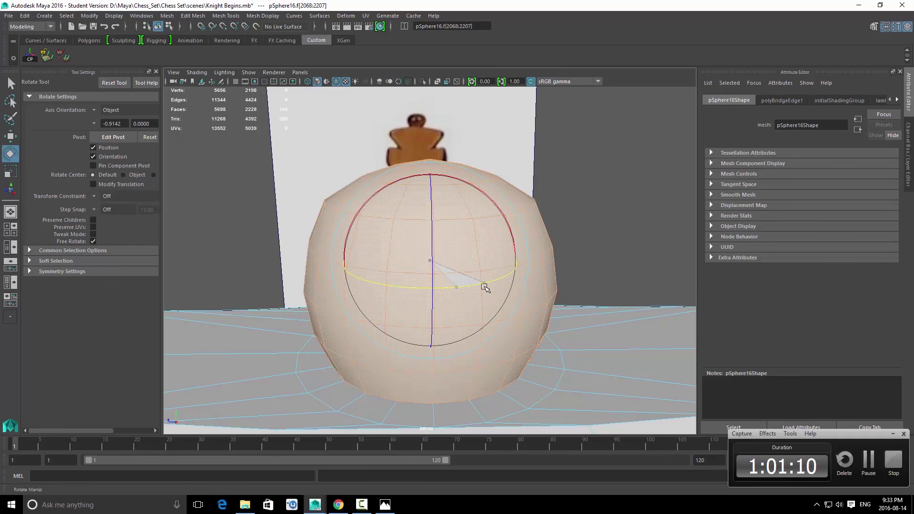
pyautogui.press('q')
pyautogui.moveTo(453, 308); pyautogui.dragTo(498, 246, button='right')
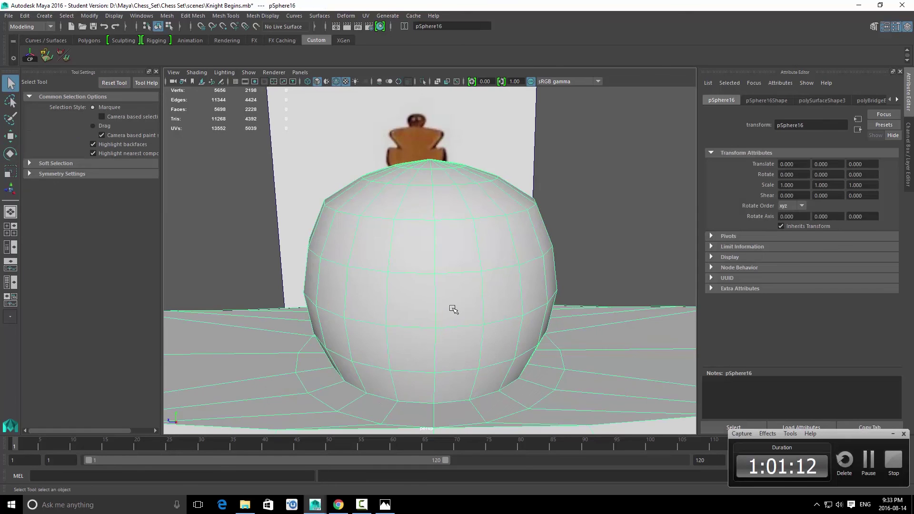
# Step: Examine the king's ball and cross in smooth preview with the wireframe overlay off, and return to the unsmoothed display
pyautogui.click(596, 222)
pyautogui.keyDown('alt'); pyautogui.moveTo(597, 221); pyautogui.dragTo(457, 281, button='right'); pyautogui.keyUp('alt')
pyautogui.keyDown('alt'); pyautogui.moveTo(457, 281); pyautogui.dragTo(589, 321); pyautogui.keyUp('alt')
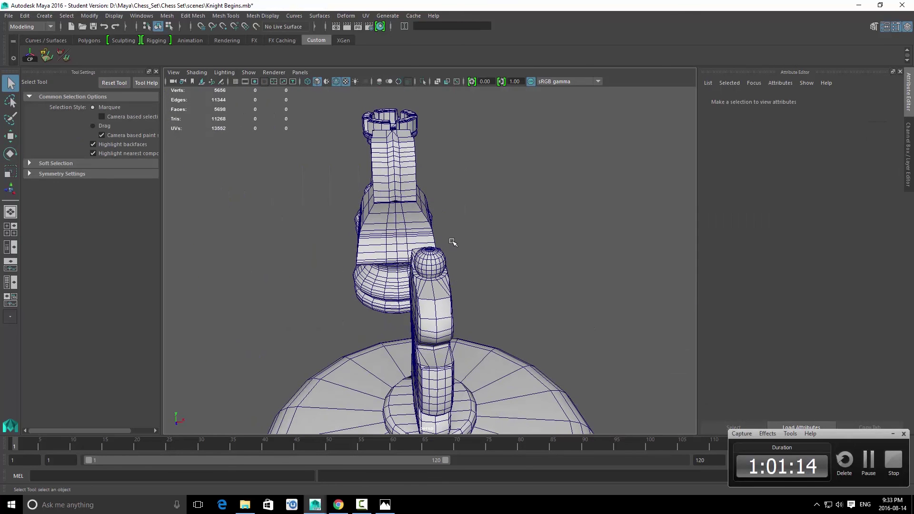
pyautogui.click(336, 81)
pyautogui.keyDown('alt'); pyautogui.moveTo(481, 272); pyautogui.dragTo(369, 245); pyautogui.keyUp('alt')
pyautogui.click(409, 292)
pyautogui.press('3')
pyautogui.click(314, 257)
pyautogui.keyDown('alt'); pyautogui.moveTo(314, 257); pyautogui.dragTo(350, 330); pyautogui.keyUp('alt')
pyautogui.click(449, 298)
pyautogui.click(481, 290)
pyautogui.keyDown('alt'); pyautogui.moveTo(429, 289); pyautogui.dragTo(572, 347, button='right'); pyautogui.keyUp('alt')
pyautogui.keyDown('alt'); pyautogui.moveTo(455, 347); pyautogui.dragTo(502, 338); pyautogui.keyUp('alt')
pyautogui.click(503, 338)
pyautogui.press('1')
pyautogui.moveTo(445, 320)
pyautogui.keyDown('alt'); pyautogui.mouseDown()
pyautogui.moveTo(429, 347)
pyautogui.moveTo(431, 332)
pyautogui.mouseUp(); pyautogui.keyUp('alt')
pyautogui.keyDown('alt'); pyautogui.moveTo(534, 268); pyautogui.dragTo(549, 246); pyautogui.keyUp('alt')
# Step: Detach the vertex on the cross's upper long edge beside the base of the ball
pyautogui.moveTo(446, 260); pyautogui.dragTo(438, 320, button='right')
pyautogui.click(409, 267)
pyautogui.press('f')
pyautogui.scroll(-8, 429, 261)
pyautogui.scroll(3, 439, 259)
pyautogui.moveTo(394, 249); pyautogui.dragTo(453, 200, button='right')
pyautogui.keyDown('alt'); pyautogui.moveTo(438, 214); pyautogui.dragTo(421, 233); pyautogui.keyUp('alt')
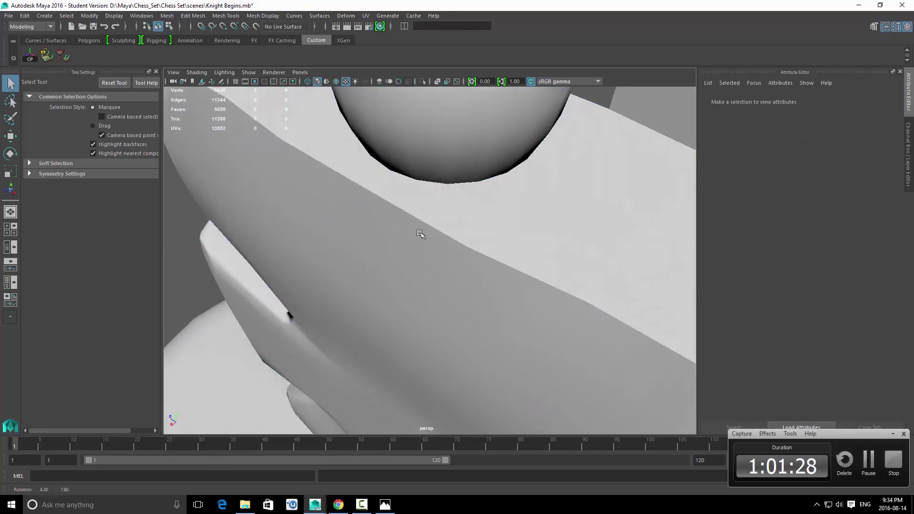
pyautogui.click(365, 201)
pyautogui.keyDown('alt'); pyautogui.moveTo(365, 202); pyautogui.dragTo(367, 204, button='middle'); pyautogui.keyUp('alt')
pyautogui.moveTo(367, 204)
pyautogui.keyDown('alt'); pyautogui.mouseDown(button='right')
pyautogui.moveTo(374, 211)
pyautogui.moveTo(366, 208)
pyautogui.mouseUp(button='right'); pyautogui.keyUp('alt')
pyautogui.moveTo(438, 283); pyautogui.dragTo(419, 288, button='right')
pyautogui.click(418, 288)
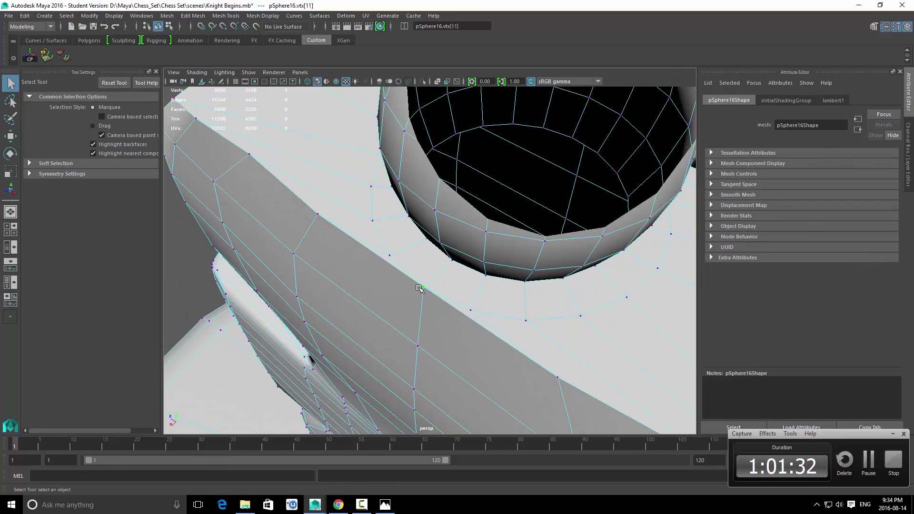
pyautogui.keyDown('shift'); pyautogui.rightClick(474, 271); pyautogui.keyUp('shift')
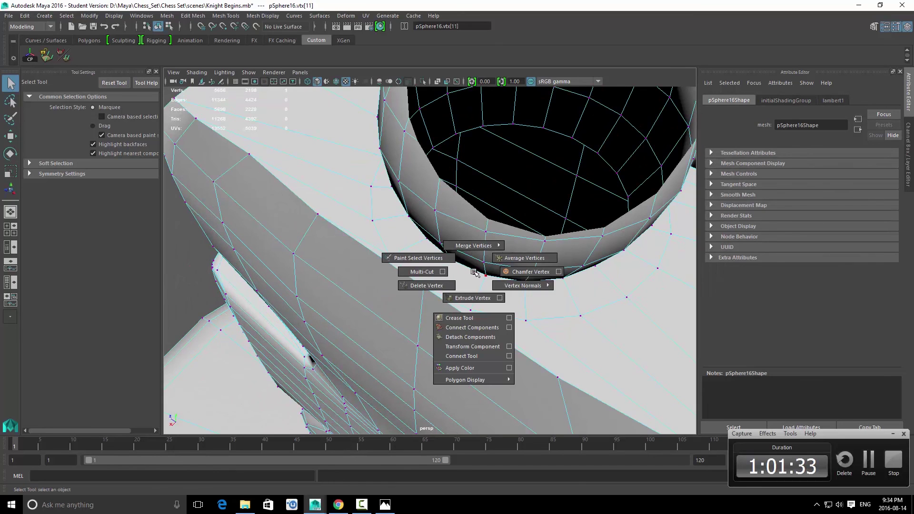
pyautogui.keyDown('shift'); pyautogui.moveTo(474, 272); pyautogui.dragTo(467, 338, button='right'); pyautogui.keyUp('shift')
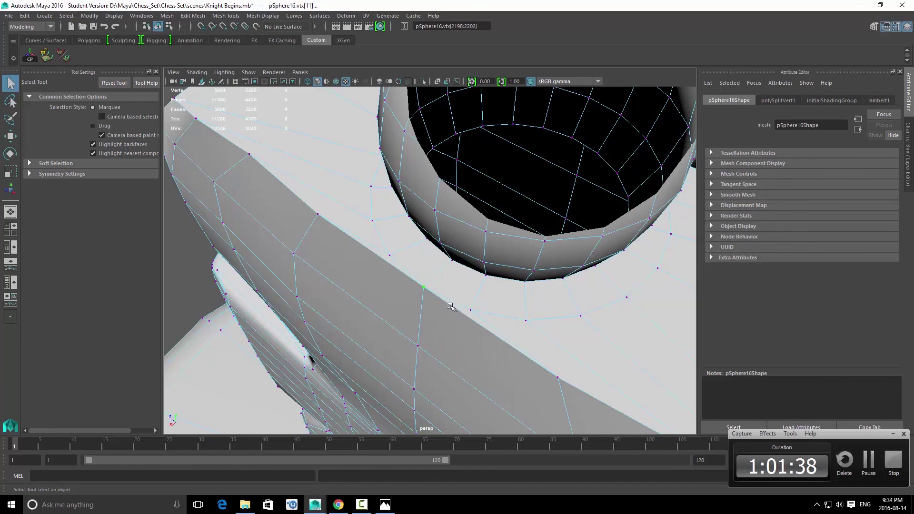
# Step: Move one of the detached vertices off the cross's upper edge to open a gap in the top surface
pyautogui.press('F9')
pyautogui.press('w')
pyautogui.moveTo(410, 301); pyautogui.dragTo(405, 304)
pyautogui.press('q')
pyautogui.click(422, 288)
pyautogui.press('w')
pyautogui.moveTo(407, 304); pyautogui.dragTo(434, 287)
pyautogui.press('q')
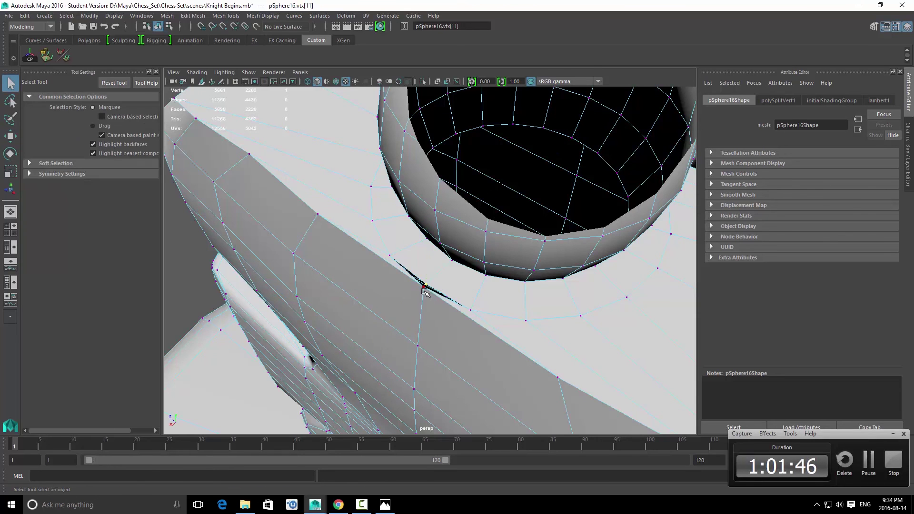
# Step: Pull the two detached side-face vertices outward and snap them along X to the vertex below them
pyautogui.scroll(3, 425, 291)
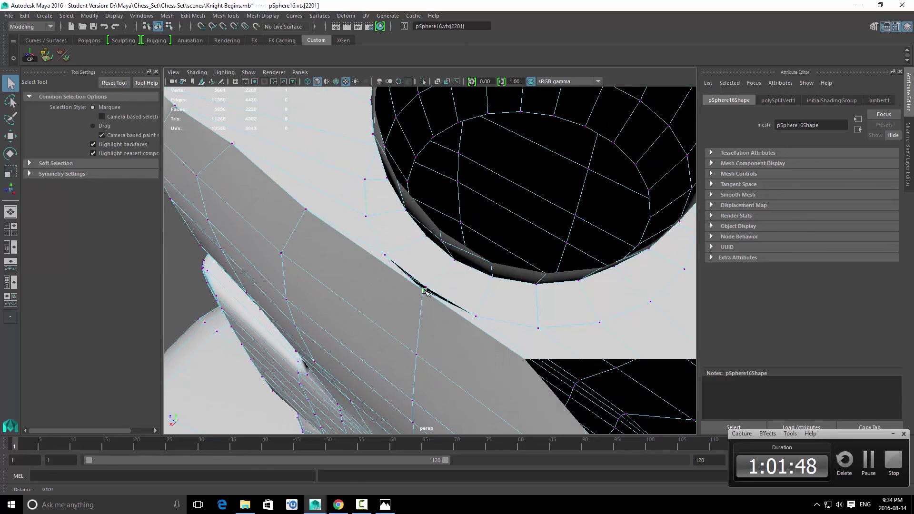
pyautogui.press('w')
pyautogui.moveTo(412, 279); pyautogui.dragTo(402, 276)
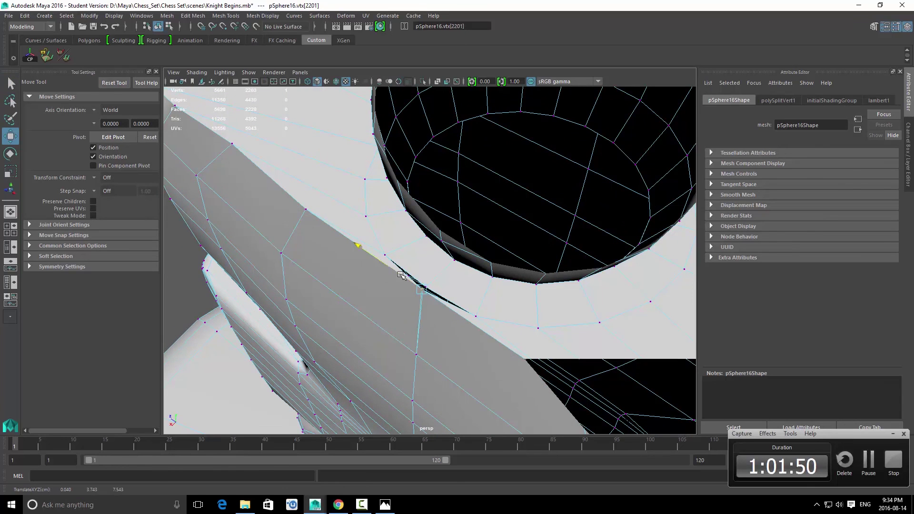
pyautogui.press('q')
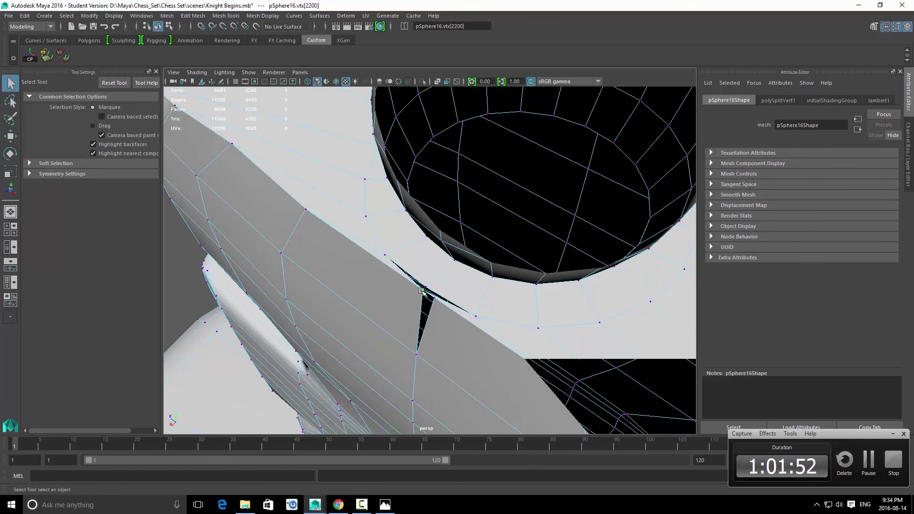
pyautogui.press('w')
pyautogui.moveTo(415, 285); pyautogui.dragTo(410, 281)
pyautogui.keyDown('shift'); pyautogui.click(436, 303); pyautogui.keyUp('shift')
pyautogui.click(406, 314)
pyautogui.press('v')
pyautogui.moveTo(415, 356); pyautogui.dragTo(413, 356, button='middle')
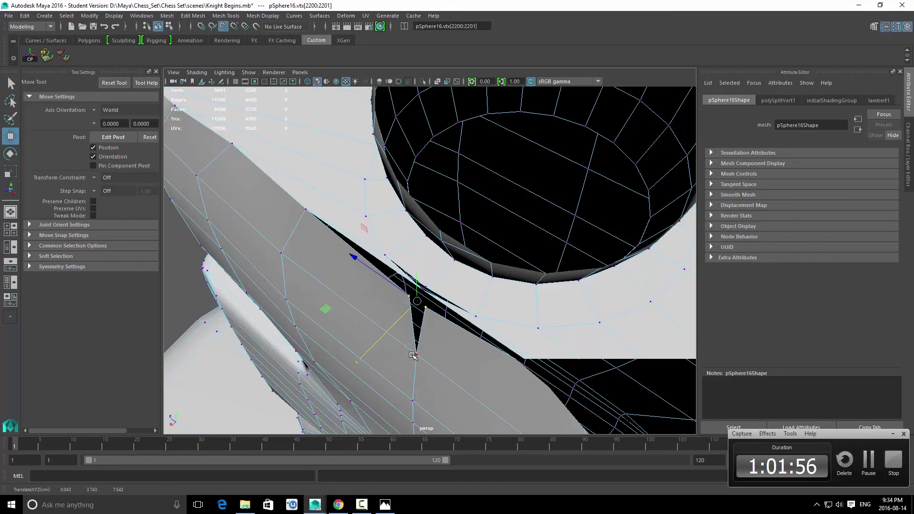
pyautogui.press('q')
pyautogui.moveTo(367, 353); pyautogui.dragTo(417, 333, button='right')
pyautogui.click(407, 340)
pyautogui.keyDown('alt'); pyautogui.moveTo(407, 340); pyautogui.dragTo(399, 227); pyautogui.keyUp('alt')
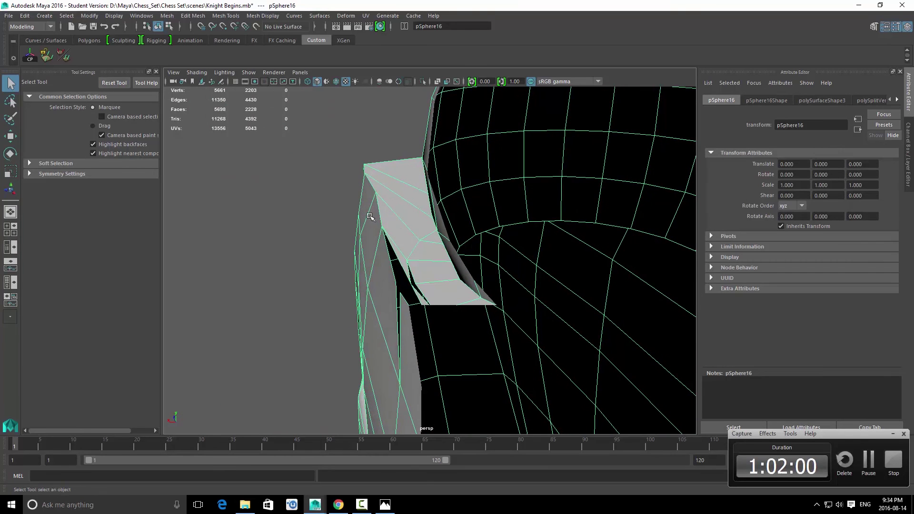
# Step: Scale the upper-edge vertices on both sides of the ball slightly apart to widen the cross's top
pyautogui.press('F8')
pyautogui.keyDown('alt'); pyautogui.moveTo(377, 213); pyautogui.dragTo(356, 217, button='right'); pyautogui.keyUp('alt')
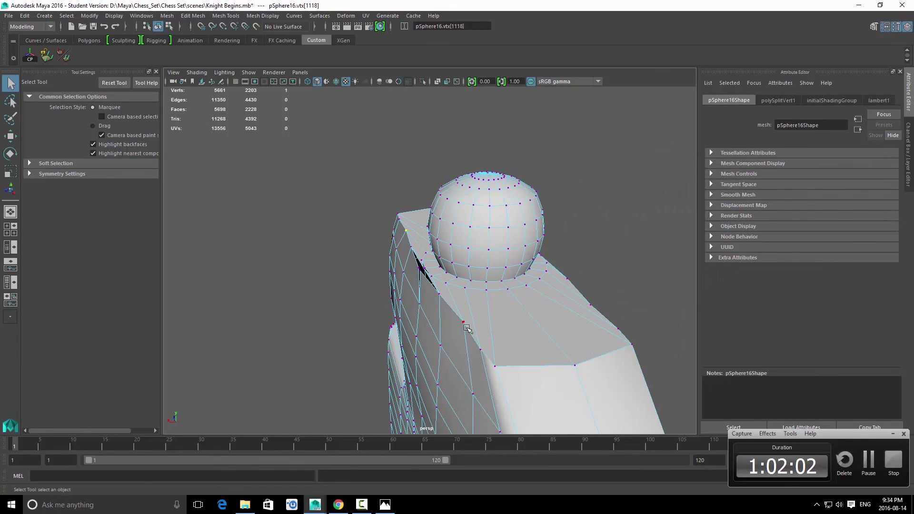
pyautogui.keyDown('alt'); pyautogui.moveTo(590, 336); pyautogui.dragTo(568, 262); pyautogui.keyUp('alt')
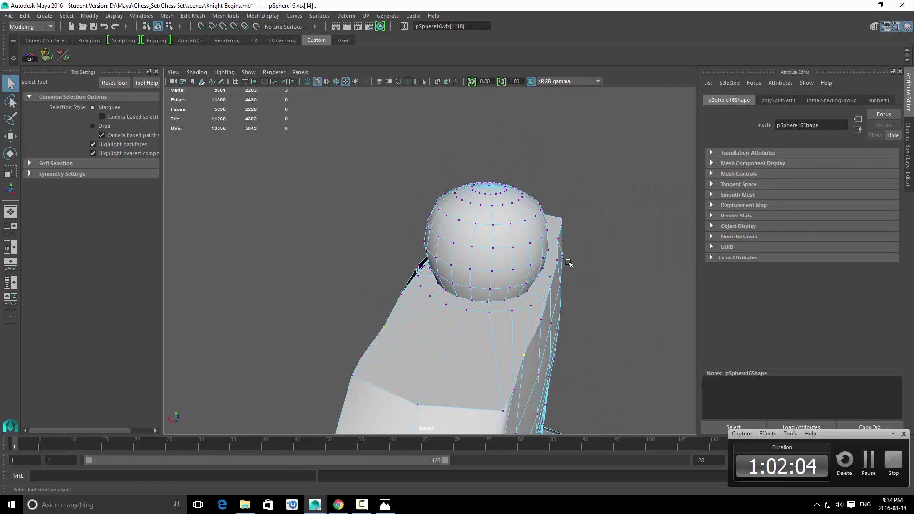
pyautogui.keyDown('shift'); pyautogui.click(557, 241); pyautogui.keyUp('shift')
pyautogui.press('r')
pyautogui.moveTo(403, 264); pyautogui.dragTo(399, 262)
pyautogui.press('q')
pyautogui.click(433, 316)
pyautogui.keyDown('alt'); pyautogui.moveTo(432, 316); pyautogui.dragTo(469, 329); pyautogui.keyUp('alt')
pyautogui.click(454, 270)
pyautogui.click(452, 276)
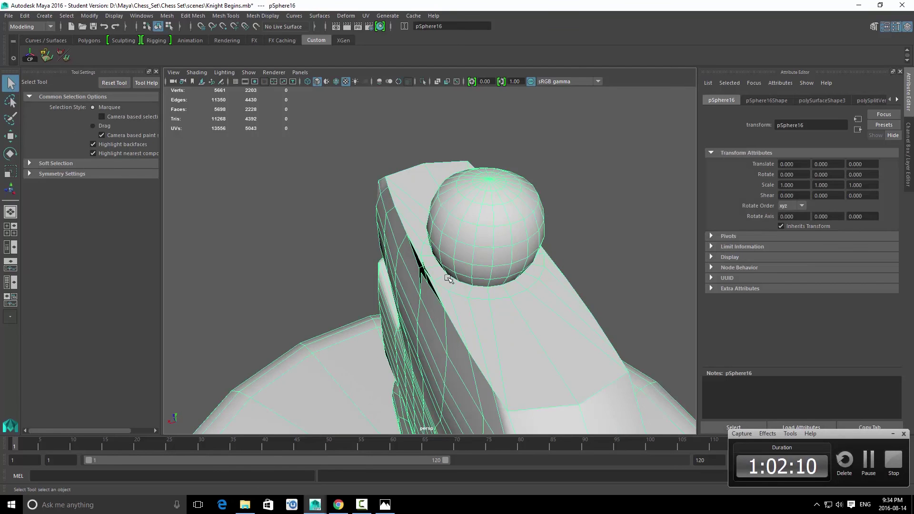
# Step: Delete the two thin faces along the gap between the ball's base and the cross's side
pyautogui.keyDown('alt'); pyautogui.moveTo(449, 280); pyautogui.dragTo(461, 286); pyautogui.keyUp('alt')
pyautogui.scroll(2, 461, 285)
pyautogui.keyDown('alt'); pyautogui.moveTo(461, 285); pyautogui.dragTo(461, 282, button='middle'); pyautogui.keyUp('alt')
pyautogui.moveTo(460, 295); pyautogui.dragTo(461, 267, button='right')
pyautogui.click(469, 272)
pyautogui.scroll(-2, 482, 271)
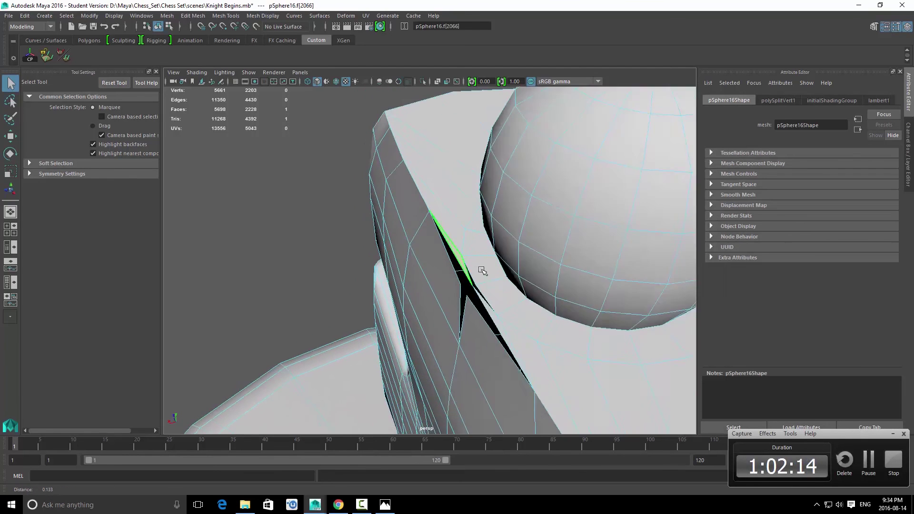
pyautogui.scroll(-1, 482, 270)
pyautogui.keyDown('shift'); pyautogui.click(478, 302); pyautogui.keyUp('shift')
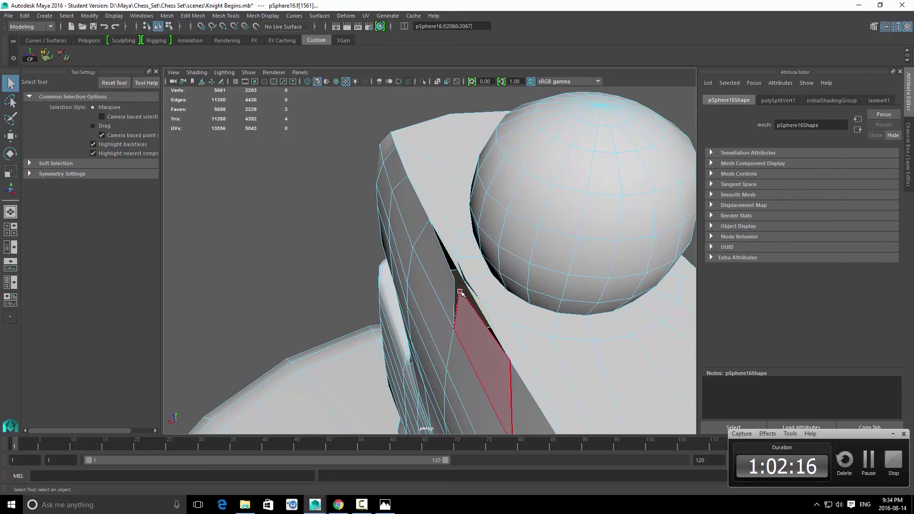
pyautogui.press('Delete')
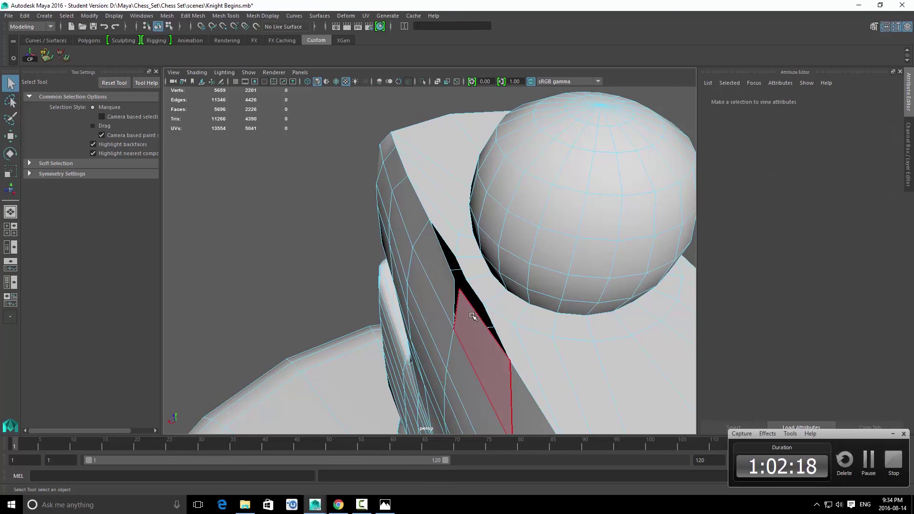
# Step: Merge the two split vertices on the cross's side face at the gap
pyautogui.moveTo(476, 316); pyautogui.dragTo(432, 299, button='right')
pyautogui.keyDown('shift'); pyautogui.click(461, 290); pyautogui.keyUp('shift')
pyautogui.keyDown('shift'); pyautogui.moveTo(481, 251); pyautogui.dragTo(483, 186, button='right'); pyautogui.keyUp('shift')
pyautogui.keyDown('alt'); pyautogui.moveTo(485, 271); pyautogui.dragTo(526, 260); pyautogui.keyUp('alt')
pyautogui.press('w')
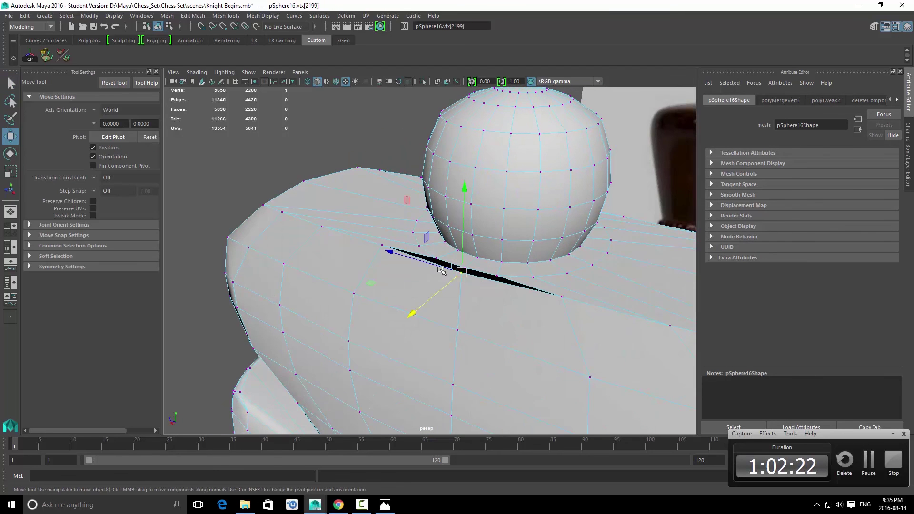
pyautogui.press('q')
# Step: Fill the gap between the cross's side and its top surface with the Append to Polygon tool
pyautogui.moveTo(478, 292); pyautogui.dragTo(495, 279, button='right')
pyautogui.keyDown('alt'); pyautogui.moveTo(477, 293); pyautogui.dragTo(449, 262); pyautogui.keyUp('alt')
pyautogui.click(481, 306)
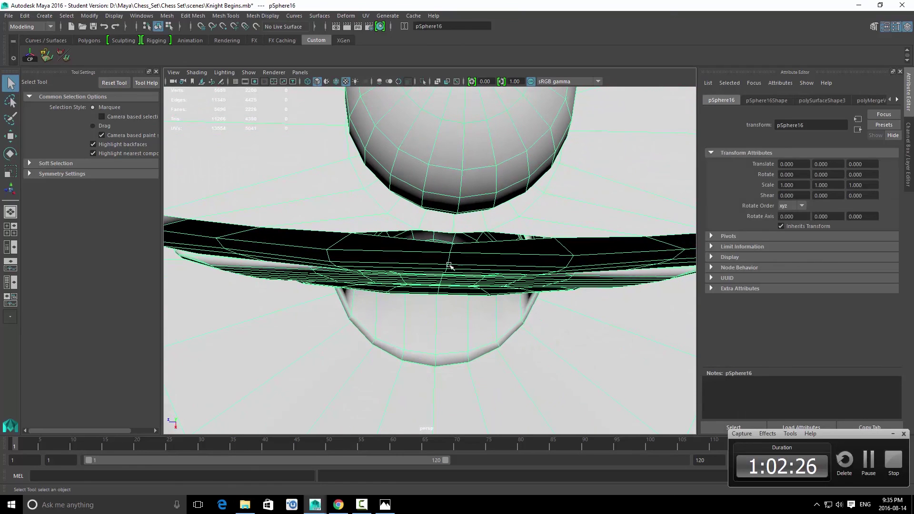
pyautogui.moveTo(448, 261); pyautogui.dragTo(445, 233, button='right')
pyautogui.doubleClick(441, 232)
pyautogui.keyDown('alt'); pyautogui.moveTo(439, 224); pyautogui.dragTo(447, 244); pyautogui.keyUp('alt')
pyautogui.moveTo(428, 243); pyautogui.dragTo(439, 233, button='right')
pyautogui.click(440, 232)
pyautogui.keyDown('shift'); pyautogui.rightClick(467, 219); pyautogui.keyUp('shift')
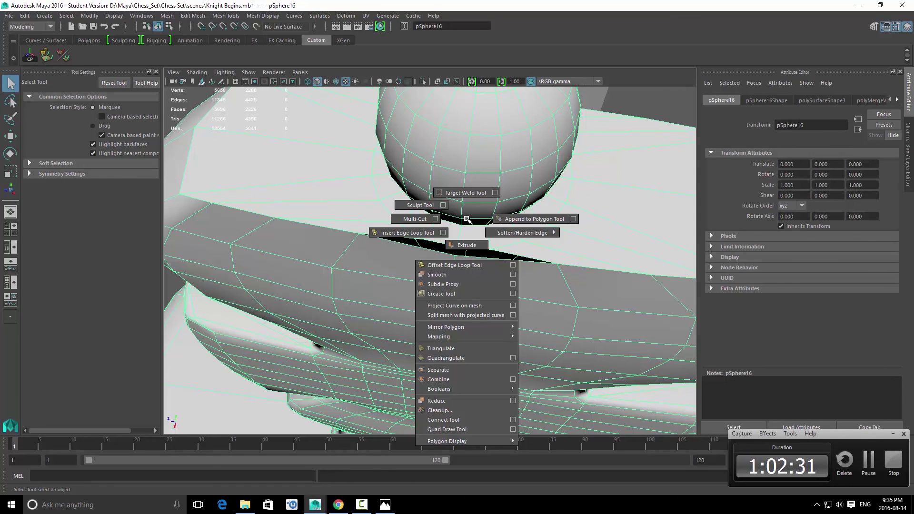
pyautogui.click(504, 219)
pyautogui.click(431, 245)
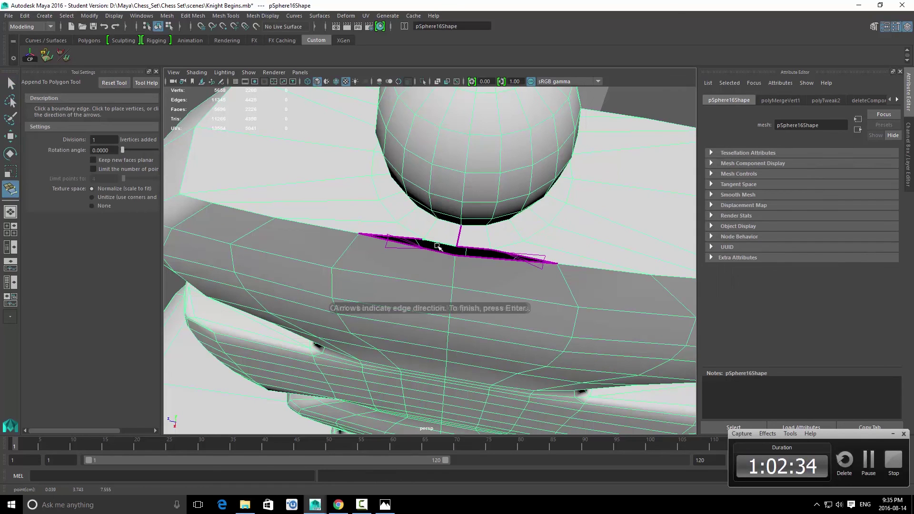
pyautogui.click(427, 249)
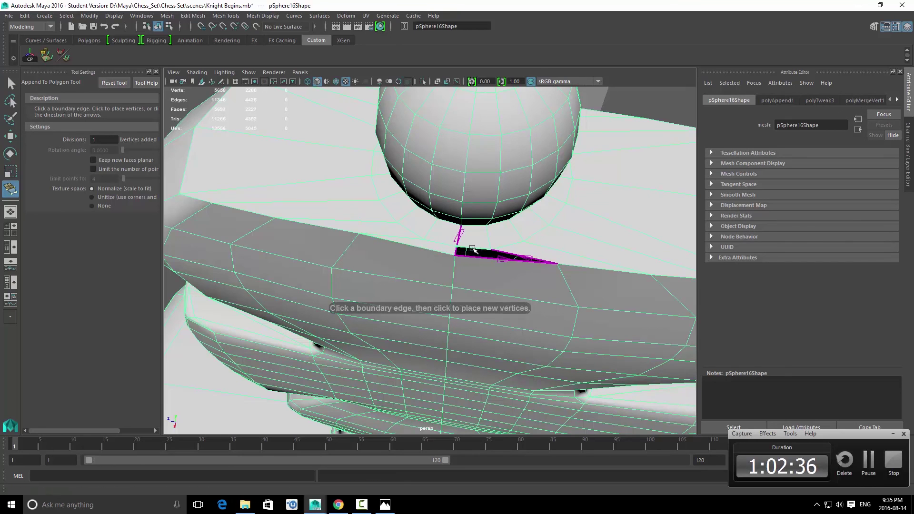
pyautogui.press('q')
# Step: Try to box-select the king's faces on one side of the centre line from the top view
pyautogui.keyDown('alt'); pyautogui.moveTo(551, 292); pyautogui.dragTo(436, 259); pyautogui.keyUp('alt')
pyautogui.scroll(-6, 494, 268)
pyautogui.press('space')
pyautogui.scroll(5, 483, 283)
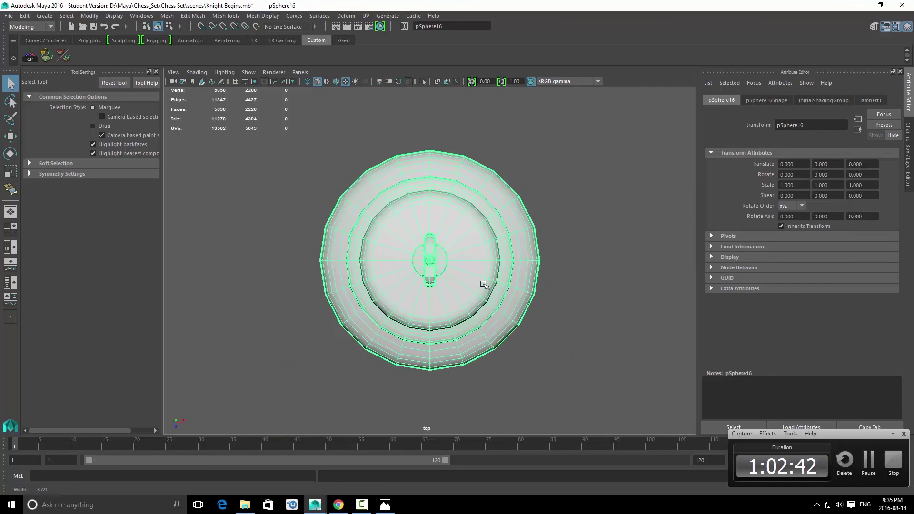
pyautogui.press('F11')
pyautogui.scroll(12, 466, 298)
pyautogui.press('space')
pyautogui.moveTo(463, 271); pyautogui.dragTo(439, 231)
pyautogui.keyDown('alt'); pyautogui.moveTo(528, 305); pyautogui.dragTo(472, 298); pyautogui.keyUp('alt')
pyautogui.keyDown('alt'); pyautogui.moveTo(486, 260); pyautogui.dragTo(494, 268); pyautogui.keyUp('alt')
pyautogui.moveTo(486, 252)
pyautogui.mouseDown()
pyautogui.moveTo(499, 278)
pyautogui.moveTo(471, 261)
pyautogui.mouseUp()
pyautogui.press('space')
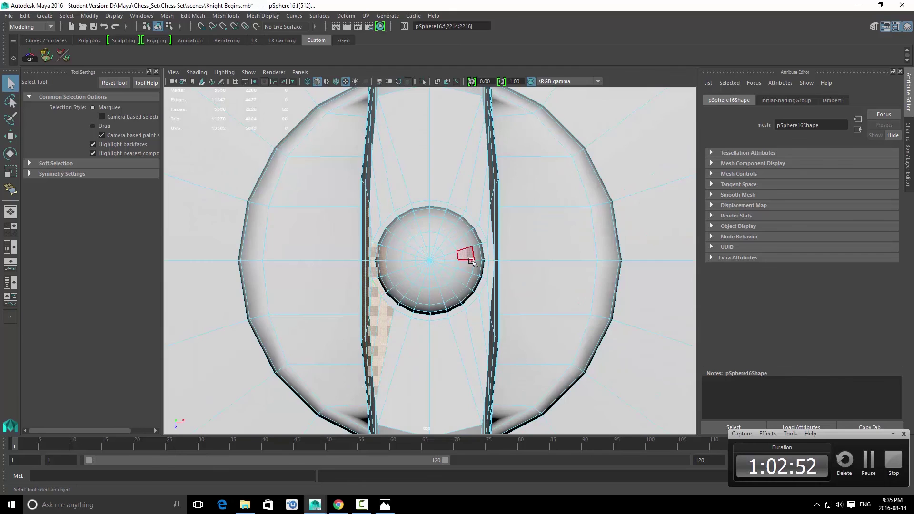
# Step: Delete the king's faces on the negative X side up to the centre line, including the leftover faces near the ball
pyautogui.scroll(-6, 395, 234)
pyautogui.scroll(1, 374, 226)
pyautogui.moveTo(364, 208); pyautogui.dragTo(417, 312)
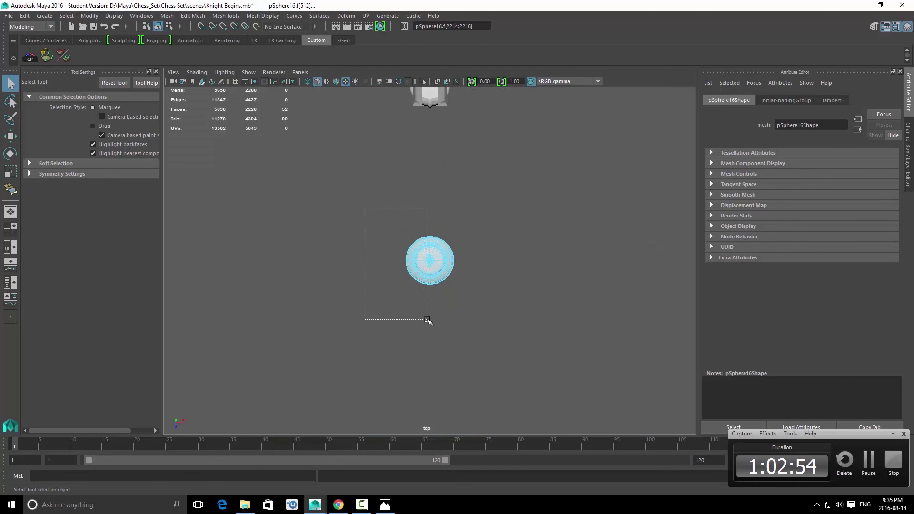
pyautogui.press('f')
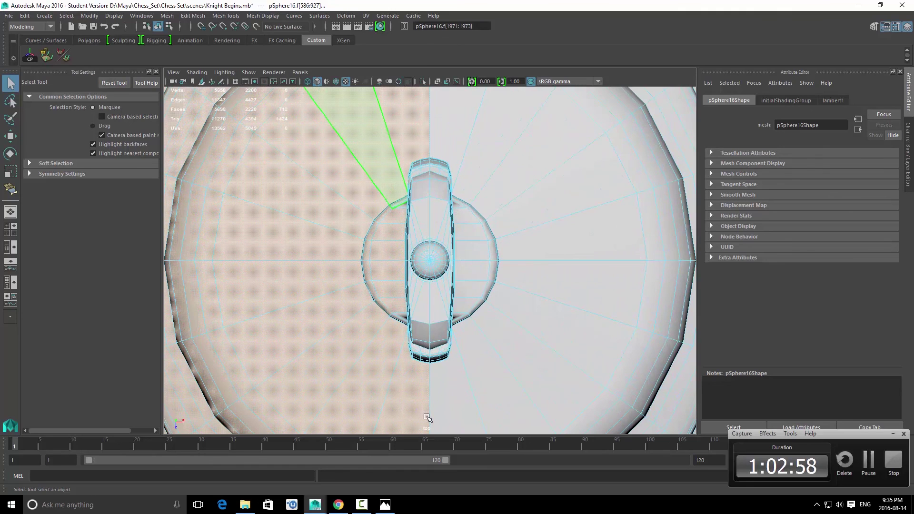
pyautogui.press('Delete')
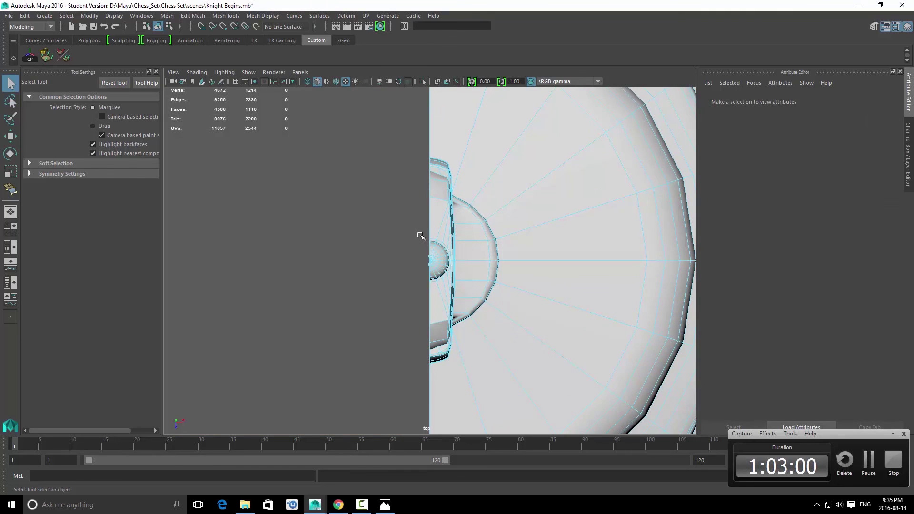
pyautogui.moveTo(429, 274); pyautogui.dragTo(450, 296)
pyautogui.press('Delete')
# Step: Try to mirror the remaining half of the king along the X axis with Mirror Polygon
pyautogui.press('space')
pyautogui.moveTo(450, 296); pyautogui.dragTo(482, 249, button='right')
pyautogui.click(434, 284)
pyautogui.keyDown('alt'); pyautogui.moveTo(415, 292); pyautogui.dragTo(605, 312); pyautogui.keyUp('alt')
pyautogui.keyDown('shift'); pyautogui.moveTo(456, 283); pyautogui.dragTo(457, 317, button='right'); pyautogui.keyUp('shift')
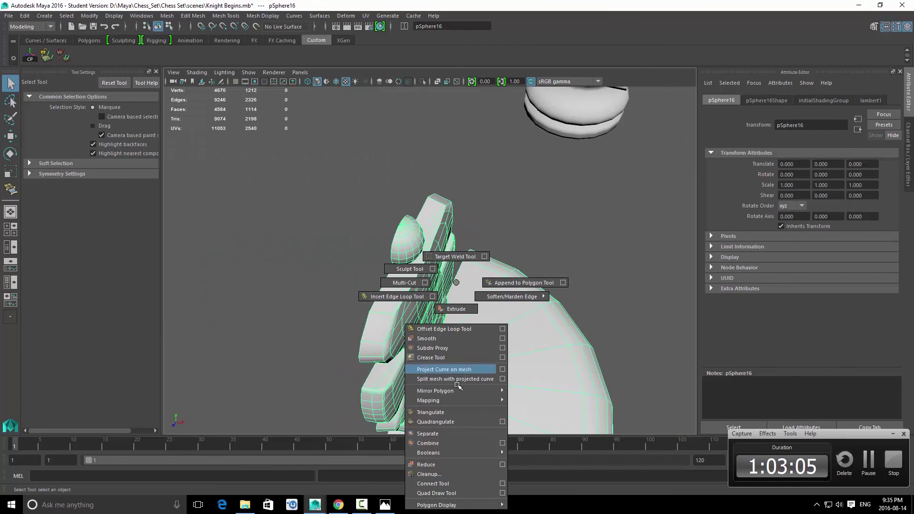
pyautogui.keyDown('shift'); pyautogui.moveTo(463, 410); pyautogui.dragTo(484, 390, button='right'); pyautogui.keyUp('shift')
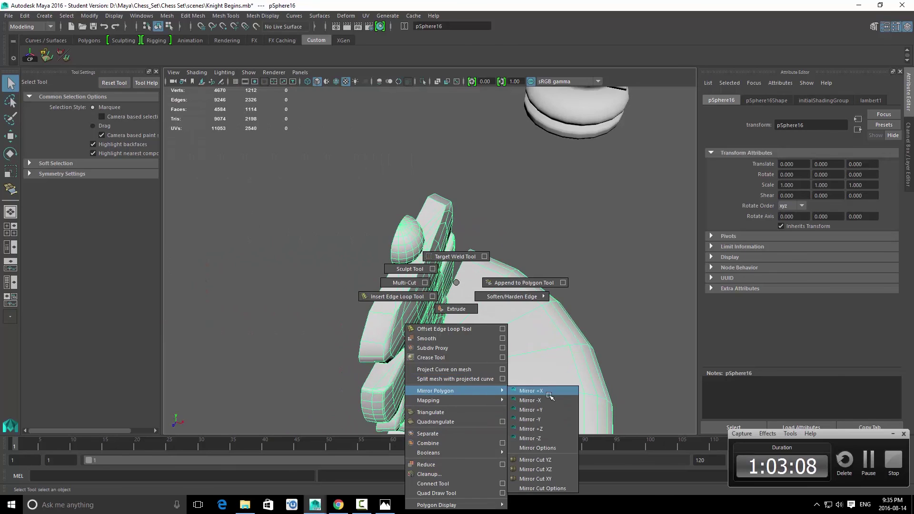
pyautogui.keyDown('shift'); pyautogui.moveTo(549, 394); pyautogui.dragTo(548, 392, button='right'); pyautogui.keyUp('shift')
# Step: Examine the seam down the middle of the mirrored finial ball and the cross top beneath it
pyautogui.keyDown('alt'); pyautogui.moveTo(545, 404); pyautogui.dragTo(588, 266); pyautogui.keyUp('alt')
pyautogui.keyDown('alt'); pyautogui.moveTo(407, 266); pyautogui.dragTo(439, 241); pyautogui.keyUp('alt')
pyautogui.keyDown('alt'); pyautogui.moveTo(439, 241); pyautogui.dragTo(498, 265, button='right'); pyautogui.keyUp('alt')
pyautogui.keyDown('alt'); pyautogui.moveTo(498, 265); pyautogui.dragTo(371, 227); pyautogui.keyUp('alt')
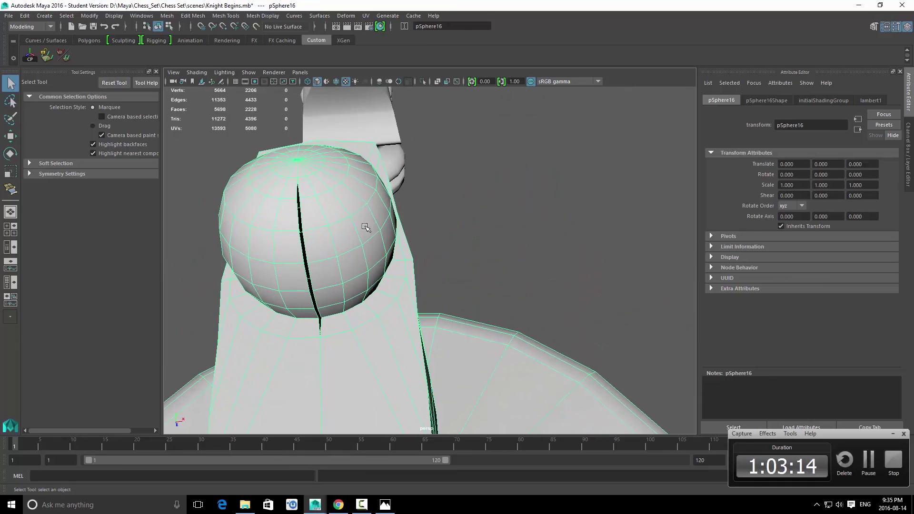
pyautogui.moveTo(370, 226); pyautogui.dragTo(280, 235, button='right')
pyautogui.keyDown('alt'); pyautogui.moveTo(305, 248); pyautogui.dragTo(313, 286); pyautogui.keyUp('alt')
pyautogui.moveTo(253, 322); pyautogui.dragTo(316, 265, button='right')
pyautogui.click(368, 225)
pyautogui.keyDown('alt'); pyautogui.moveTo(373, 258); pyautogui.dragTo(358, 236); pyautogui.keyUp('alt')
pyautogui.moveTo(358, 229); pyautogui.dragTo(364, 174, button='right')
pyautogui.click(365, 173)
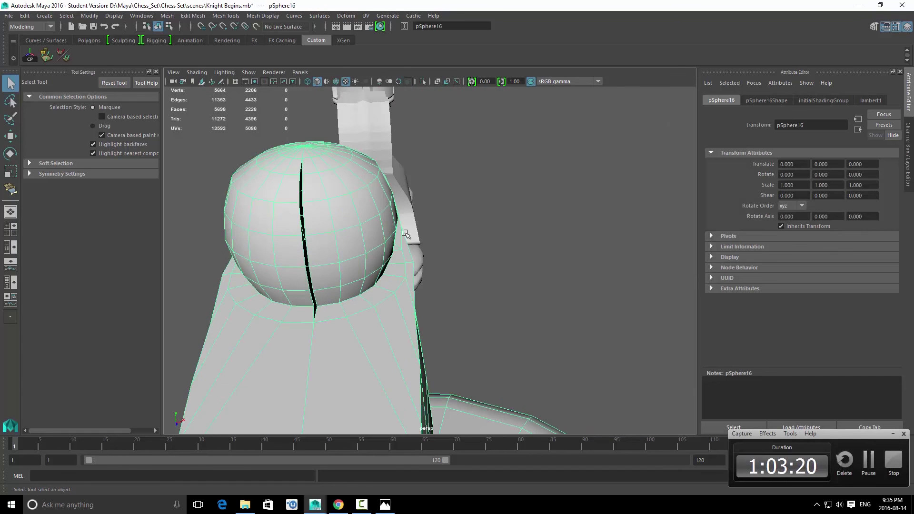
# Step: Undo the mirror so that only the original half of the king remains
pyautogui.keyDown('alt'); pyautogui.moveTo(489, 265); pyautogui.dragTo(431, 275); pyautogui.keyUp('alt')
pyautogui.press('F8')
pyautogui.hotkey('ctrl', 'z')
pyautogui.hotkey('ctrl', 'z')
pyautogui.hotkey('ctrl', 'z')
pyautogui.hotkey('ctrl', 'z')
pyautogui.hotkey('ctrl', 'z')
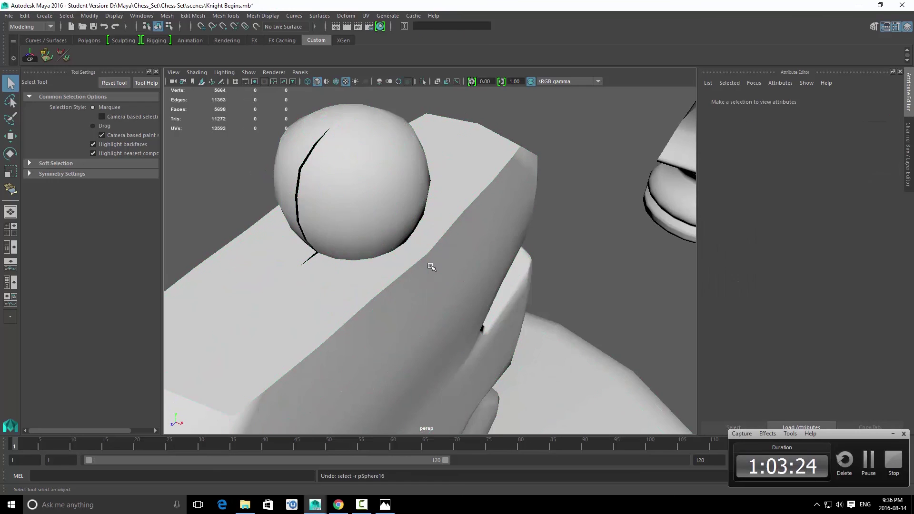
pyautogui.hotkey('ctrl', 'z')
pyautogui.click(576, 153)
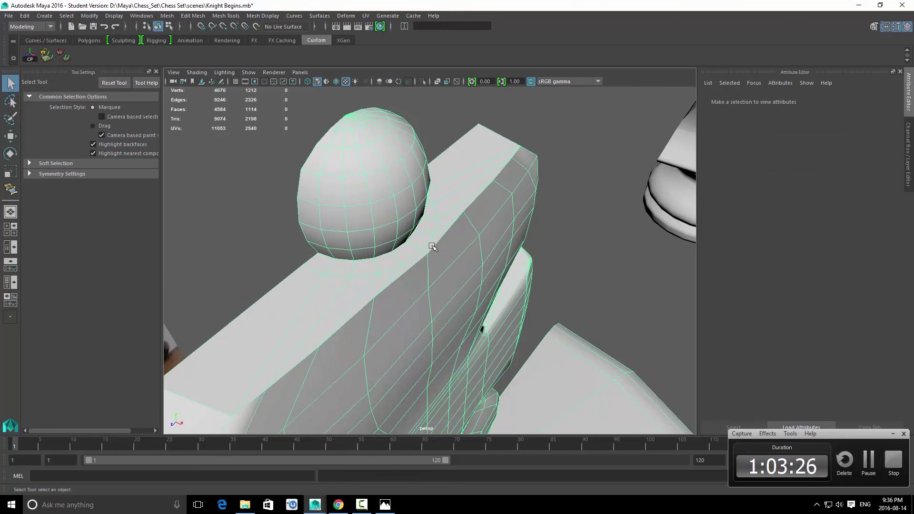
# Step: Delete the half king's faces on the positive Z side from the top view, leaving a quarter
pyautogui.click(433, 245)
pyautogui.scroll(-10, 433, 245)
pyautogui.keyDown('alt'); pyautogui.moveTo(432, 245); pyautogui.dragTo(493, 294); pyautogui.keyUp('alt')
pyautogui.scroll(1, 430, 335)
pyautogui.keyDown('alt'); pyautogui.moveTo(429, 336); pyautogui.dragTo(422, 303); pyautogui.keyUp('alt')
pyautogui.press('space')
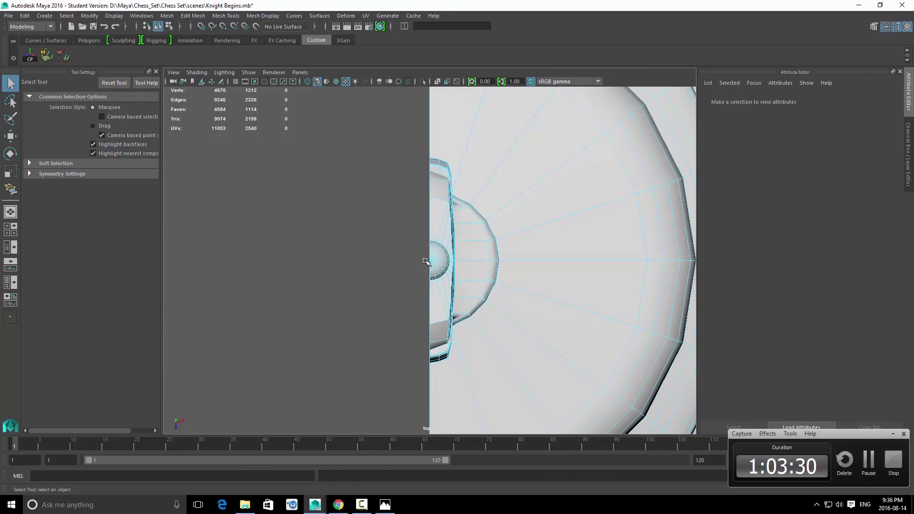
pyautogui.moveTo(579, 355); pyautogui.dragTo(577, 354)
pyautogui.scroll(-10, 524, 343)
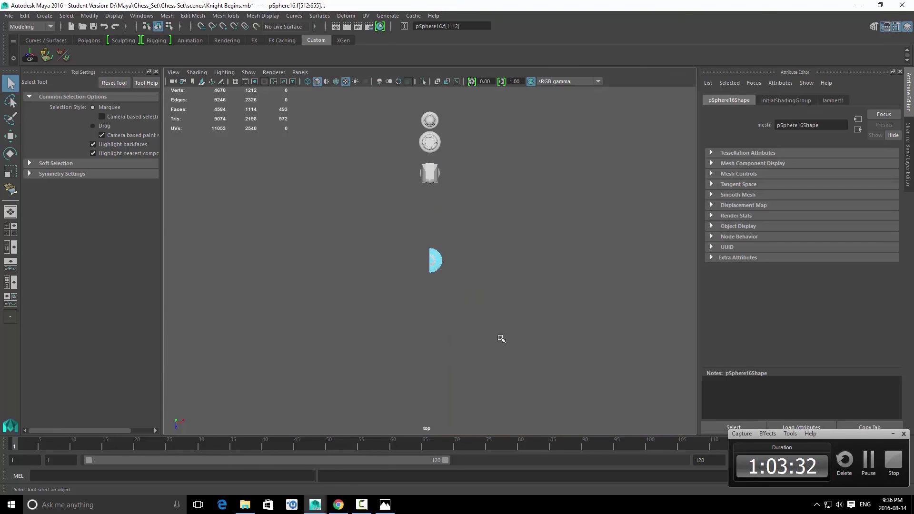
pyautogui.click(398, 263)
pyautogui.scroll(10, 430, 265)
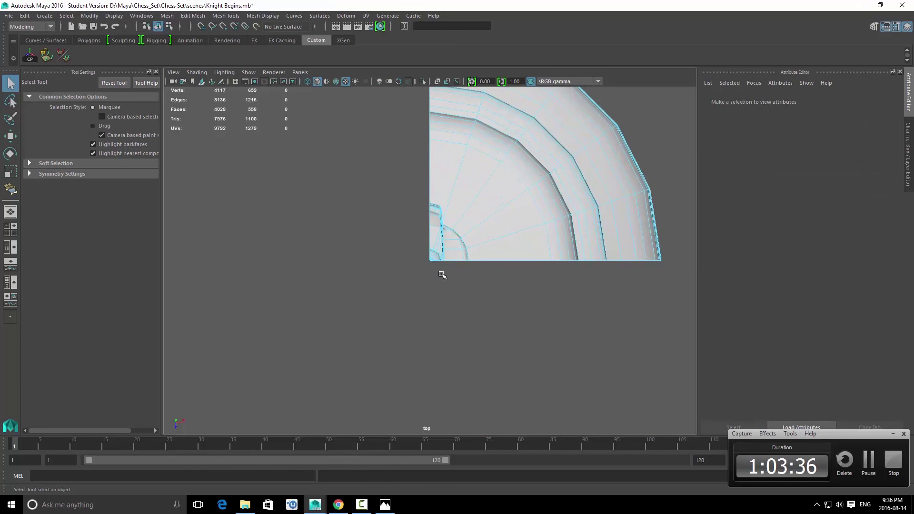
# Step: Delete the leftover face beyond the cut line near the finial ball
pyautogui.scroll(5, 443, 274)
pyautogui.moveTo(467, 280); pyautogui.dragTo(494, 286)
pyautogui.press('Delete')
# Step: Select the vertices along the quarter ball's open edge and snap them into line with the cross's centre edge
pyautogui.press('space')
pyautogui.press('space')
pyautogui.click(530, 172)
pyautogui.click(434, 267)
pyautogui.moveTo(495, 286); pyautogui.dragTo(422, 270, button='right')
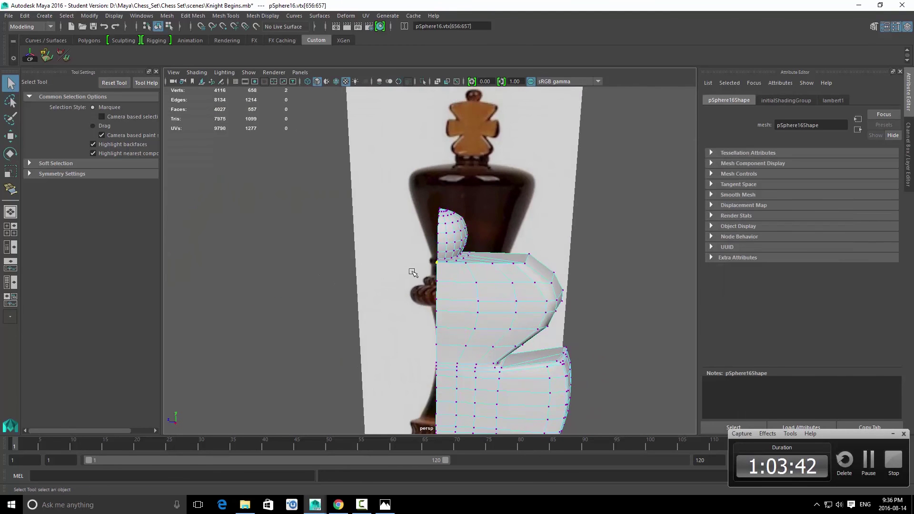
pyautogui.keyDown('alt'); pyautogui.moveTo(411, 270); pyautogui.dragTo(417, 267); pyautogui.keyUp('alt')
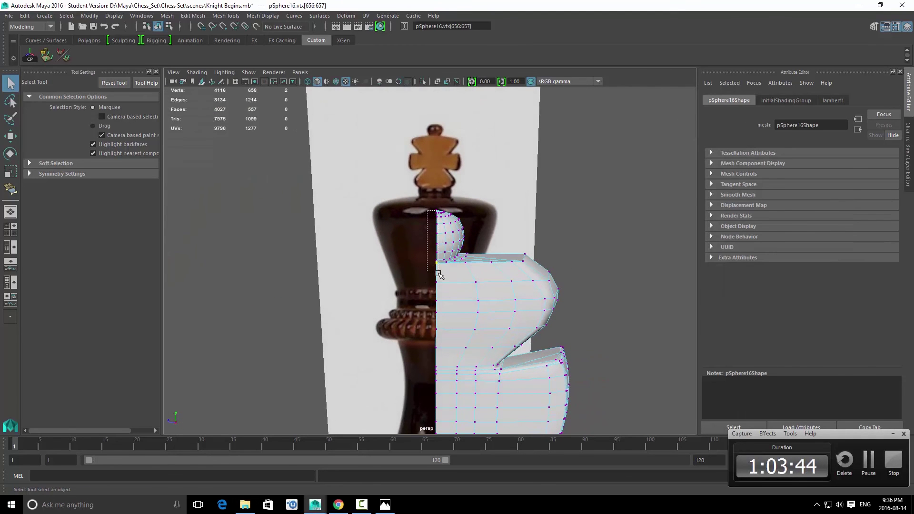
pyautogui.press('w')
pyautogui.keyDown('alt'); pyautogui.moveTo(446, 235); pyautogui.dragTo(473, 225); pyautogui.keyUp('alt')
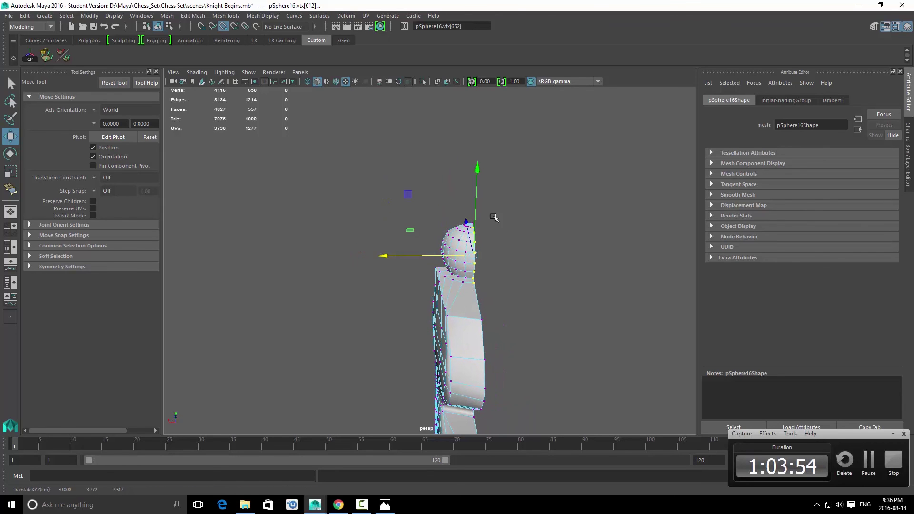
pyautogui.press('q')
# Step: Mirror the quarter king along the X axis to form a half
pyautogui.click(523, 206)
pyautogui.click(465, 248)
pyautogui.moveTo(448, 261)
pyautogui.keyDown('alt'); pyautogui.mouseDown()
pyautogui.moveTo(444, 270)
pyautogui.moveTo(452, 264)
pyautogui.mouseUp(); pyautogui.keyUp('alt')
pyautogui.keyDown('shift'); pyautogui.moveTo(460, 259); pyautogui.dragTo(458, 311, button='right'); pyautogui.keyUp('shift')
pyautogui.keyDown('shift'); pyautogui.moveTo(458, 371); pyautogui.dragTo(541, 373, button='right'); pyautogui.keyUp('shift')
# Step: Mirror the half king along the Z axis to complete the whole piece
pyautogui.keyDown('alt'); pyautogui.moveTo(489, 317); pyautogui.dragTo(465, 272); pyautogui.keyUp('alt')
pyautogui.keyDown('shift'); pyautogui.rightClick(464, 269); pyautogui.keyUp('shift')
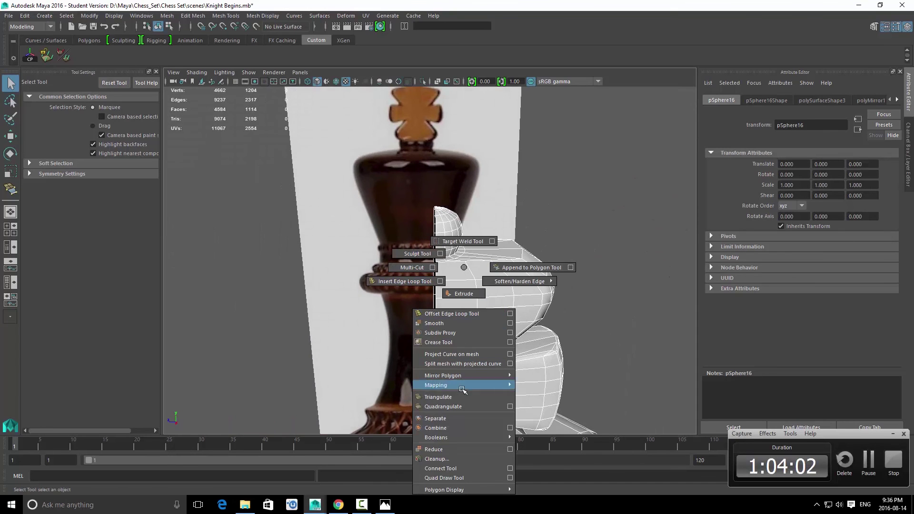
pyautogui.moveTo(496, 376)
pyautogui.click(554, 405)
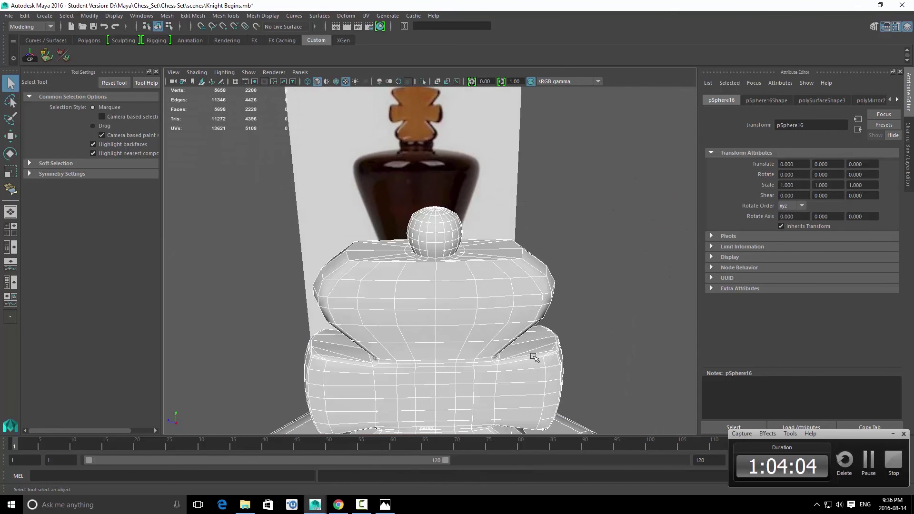
pyautogui.click(587, 236)
pyautogui.keyDown('alt'); pyautogui.moveTo(442, 308); pyautogui.dragTo(410, 333); pyautogui.keyUp('alt')
pyautogui.click(409, 332)
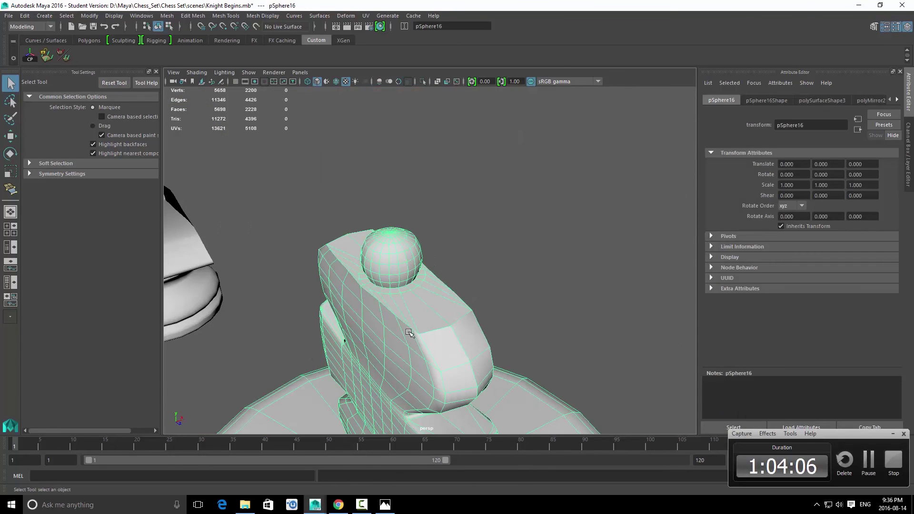
# Step: Bevel the edge loop where the finial ball meets the top of the cross
pyautogui.click(483, 259)
pyautogui.click(446, 293)
pyautogui.keyDown('alt'); pyautogui.moveTo(479, 245); pyautogui.dragTo(524, 216); pyautogui.keyUp('alt')
pyautogui.click(547, 278)
pyautogui.keyDown('alt'); pyautogui.moveTo(547, 278); pyautogui.dragTo(504, 276); pyautogui.keyUp('alt')
pyautogui.moveTo(401, 304); pyautogui.dragTo(391, 282, button='right')
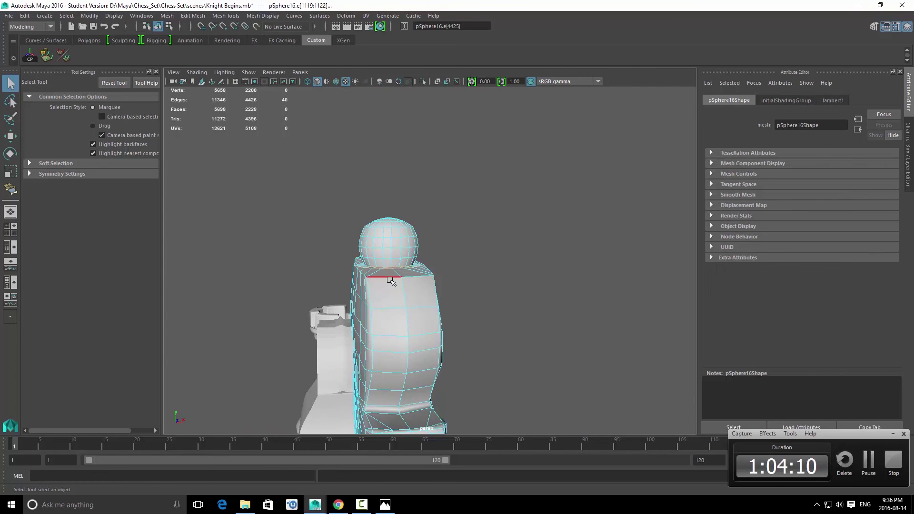
pyautogui.hotkey('ctrl', 'b')
pyautogui.scroll(4, 476, 277)
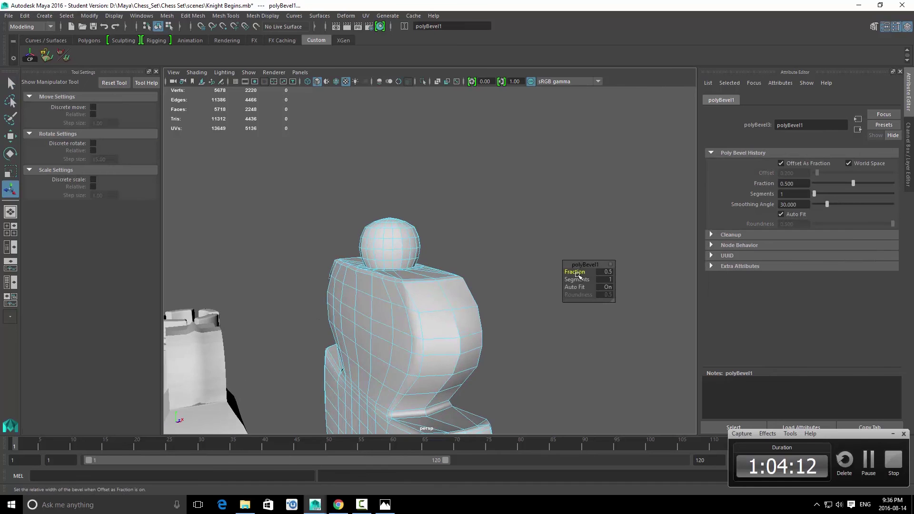
pyautogui.click(619, 277)
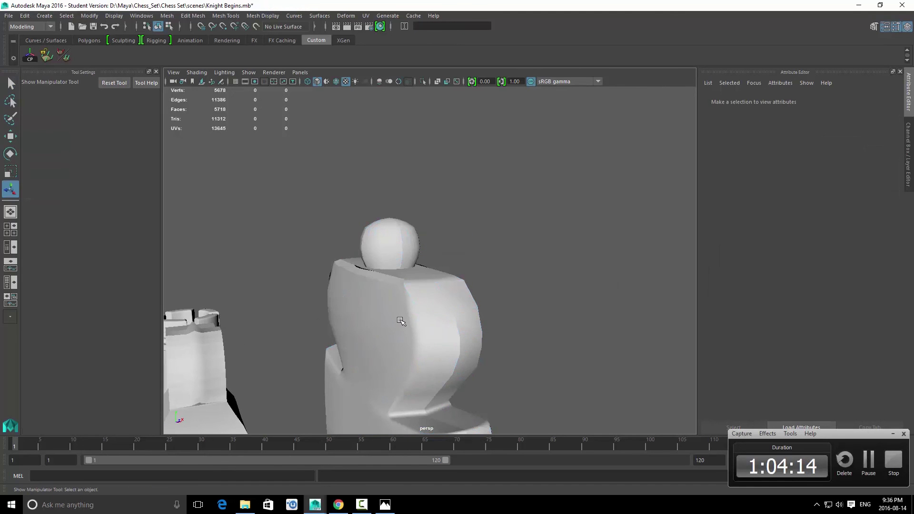
# Step: Examine the beveled ring around the ball's base and the gap beside it on the cross's edge
pyautogui.keyDown('alt'); pyautogui.moveTo(407, 309); pyautogui.dragTo(437, 290); pyautogui.keyUp('alt')
pyautogui.click(423, 321)
pyautogui.scroll(5, 422, 333)
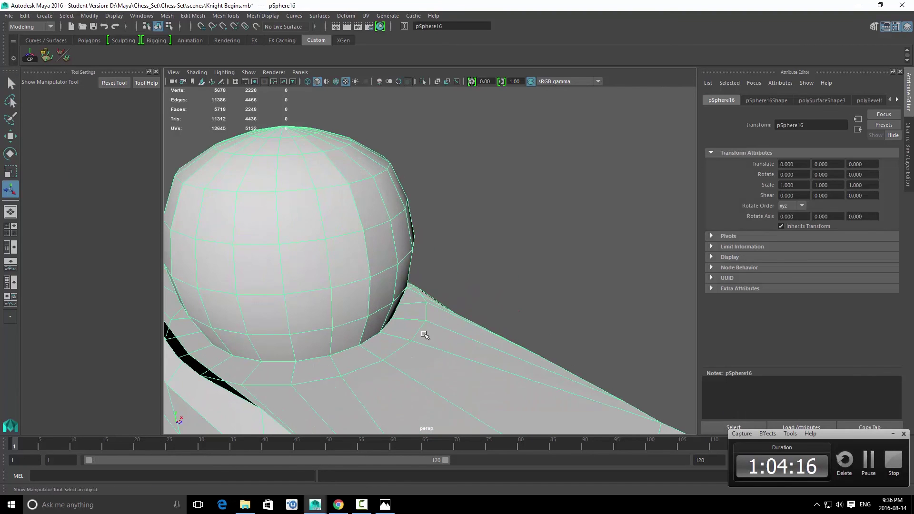
pyautogui.hotkey('ctrl', 'z')
pyautogui.hotkey('ctrl', 'z')
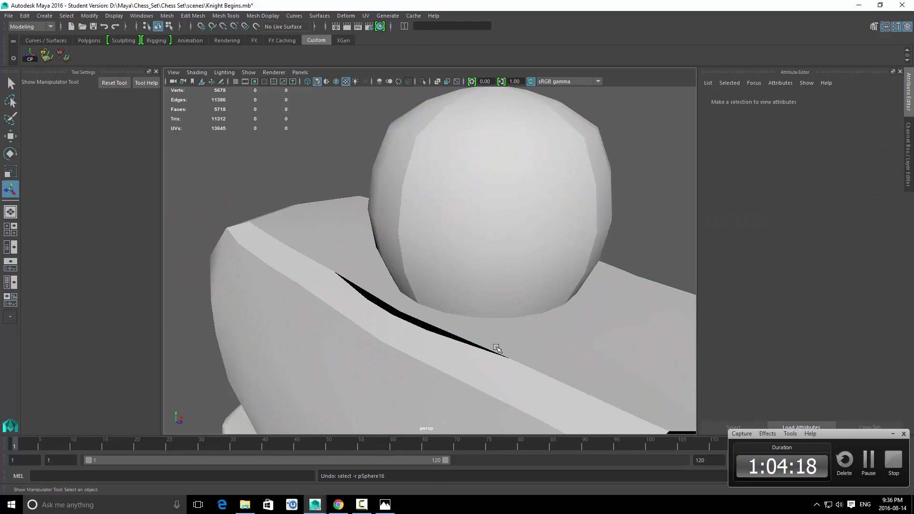
pyautogui.hotkey('ctrl', 'z')
pyautogui.keyDown('alt'); pyautogui.moveTo(494, 349); pyautogui.dragTo(470, 328); pyautogui.keyUp('alt')
pyautogui.press('q')
pyautogui.click(484, 294)
pyautogui.moveTo(493, 311); pyautogui.dragTo(446, 309, button='right')
pyautogui.keyDown('alt'); pyautogui.moveTo(515, 319); pyautogui.dragTo(528, 288); pyautogui.keyUp('alt')
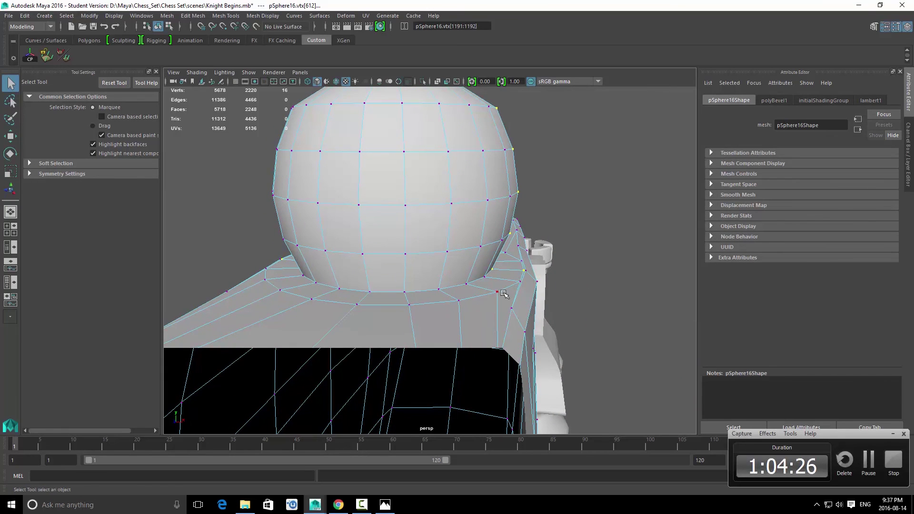
# Step: Shrink the outer bevel edge loop around the ball's base slightly and delete that loop
pyautogui.press('F10')
pyautogui.doubleClick(420, 288)
pyautogui.press('r')
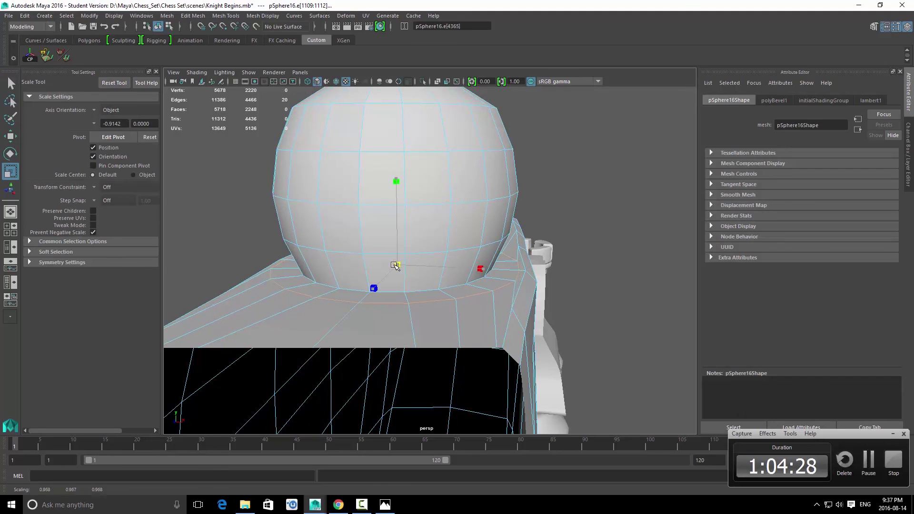
pyautogui.keyDown('shift'); pyautogui.moveTo(400, 283); pyautogui.dragTo(483, 228, button='right'); pyautogui.keyUp('shift')
pyautogui.press('q')
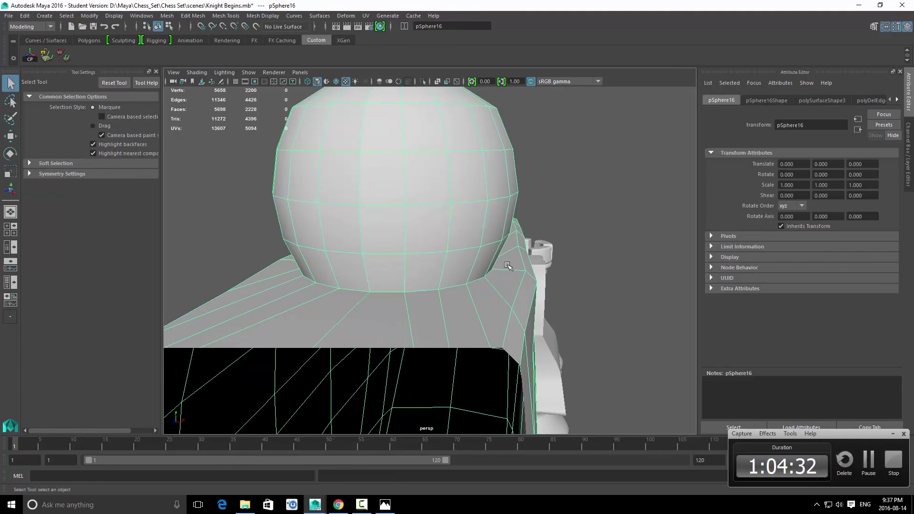
# Step: Try to scale two edges at the base of the finial ball
pyautogui.keyDown('alt'); pyautogui.moveTo(557, 267); pyautogui.dragTo(554, 277); pyautogui.keyUp('alt')
pyautogui.moveTo(496, 299)
pyautogui.keyDown('alt'); pyautogui.mouseDown()
pyautogui.moveTo(518, 295)
pyautogui.moveTo(493, 286)
pyautogui.mouseUp(); pyautogui.keyUp('alt')
pyautogui.press('F10')
pyautogui.keyDown('alt'); pyautogui.moveTo(369, 313); pyautogui.dragTo(474, 285); pyautogui.keyUp('alt')
pyautogui.press('r')
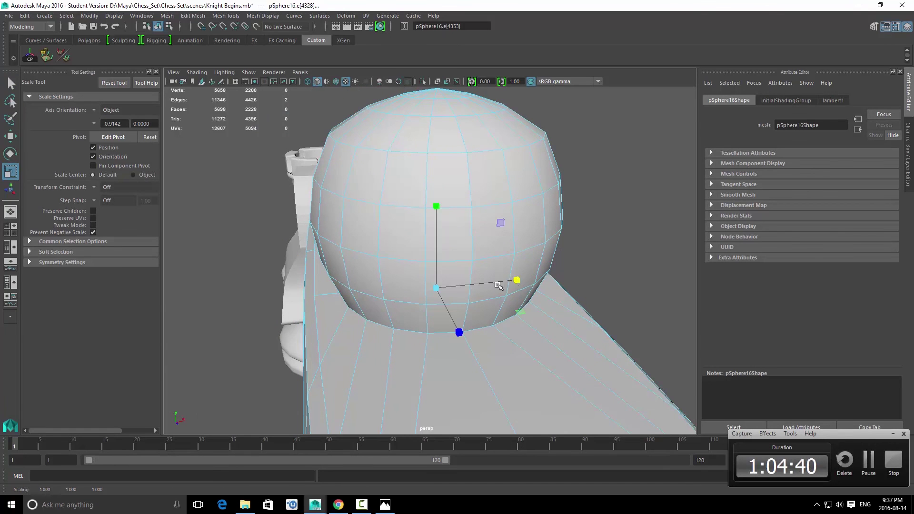
pyautogui.press('q')
pyautogui.moveTo(514, 281); pyautogui.dragTo(543, 254, button='right')
pyautogui.click(543, 254)
# Step: Adjust the edges at the ball's base with the Scale tool, and reselect the king as an object
pyautogui.keyDown('alt'); pyautogui.moveTo(514, 317); pyautogui.dragTo(453, 333); pyautogui.keyUp('alt')
pyautogui.scroll(-5, 515, 312)
pyautogui.moveTo(452, 333); pyautogui.dragTo(453, 298, button='right')
pyautogui.press('r')
pyautogui.keyDown('alt'); pyautogui.moveTo(452, 298); pyautogui.dragTo(520, 309); pyautogui.keyUp('alt')
pyautogui.press('q')
pyautogui.click(573, 201)
pyautogui.click(445, 287)
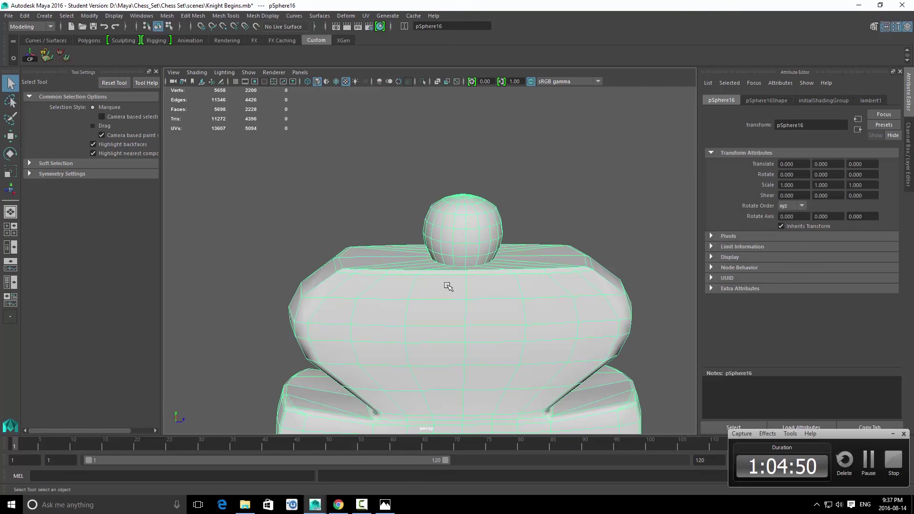
# Step: Bevel the edge loop at the base of the ball again, with a fraction of 0.5 and one segment
pyautogui.keyDown('alt'); pyautogui.moveTo(447, 286); pyautogui.dragTo(479, 303); pyautogui.keyUp('alt')
pyautogui.moveTo(479, 303); pyautogui.dragTo(564, 239, button='right')
pyautogui.keyDown('alt'); pyautogui.moveTo(462, 265); pyautogui.dragTo(612, 267); pyautogui.keyUp('alt')
pyautogui.press('q')
pyautogui.click(507, 185)
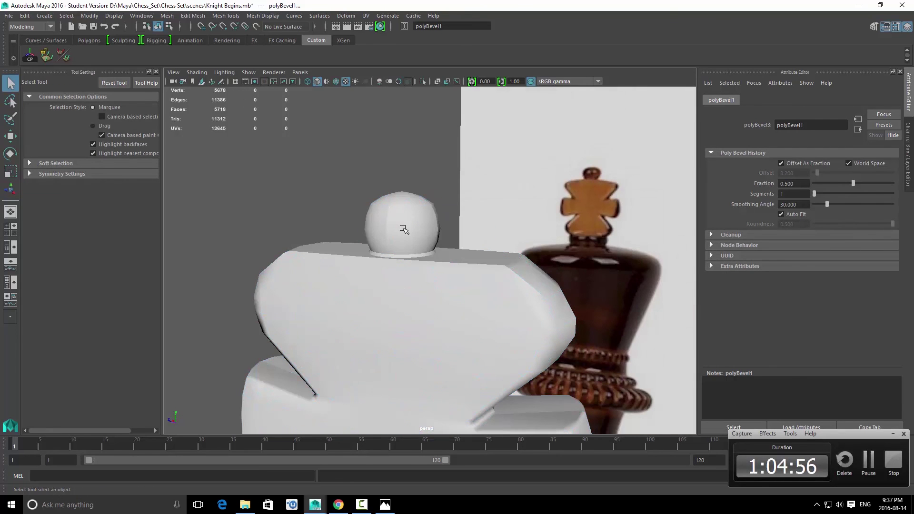
pyautogui.click(404, 229)
pyautogui.click(379, 161)
pyautogui.scroll(-5, 396, 221)
pyautogui.keyDown('alt'); pyautogui.moveTo(396, 221); pyautogui.dragTo(416, 245); pyautogui.keyUp('alt')
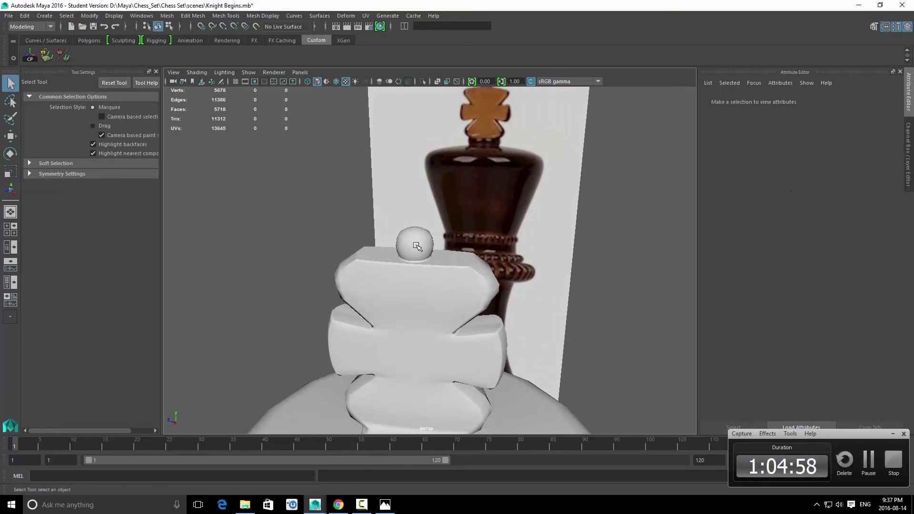
# Step: Soften all of the king's edges and smooth its mesh
pyautogui.click(417, 244)
pyautogui.keyDown('shift'); pyautogui.moveTo(418, 244); pyautogui.dragTo(495, 243, button='right'); pyautogui.keyUp('shift')
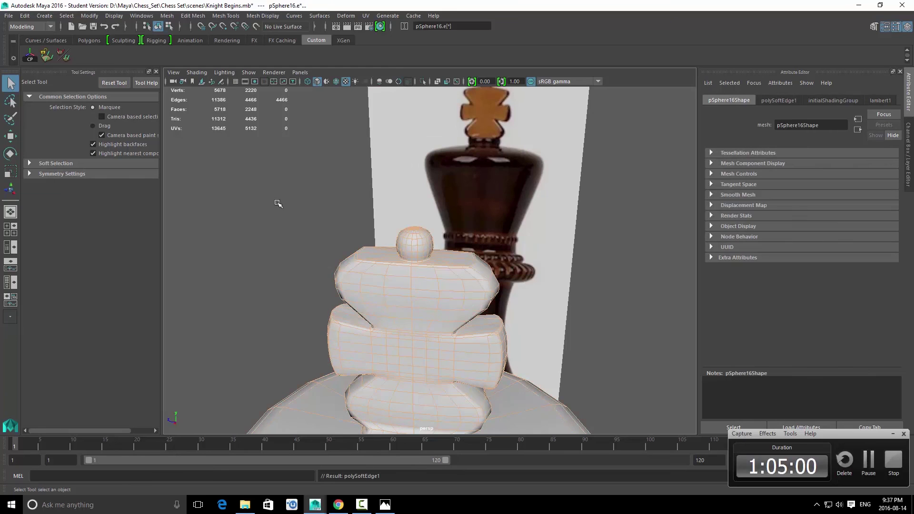
pyautogui.scroll(-3, 365, 285)
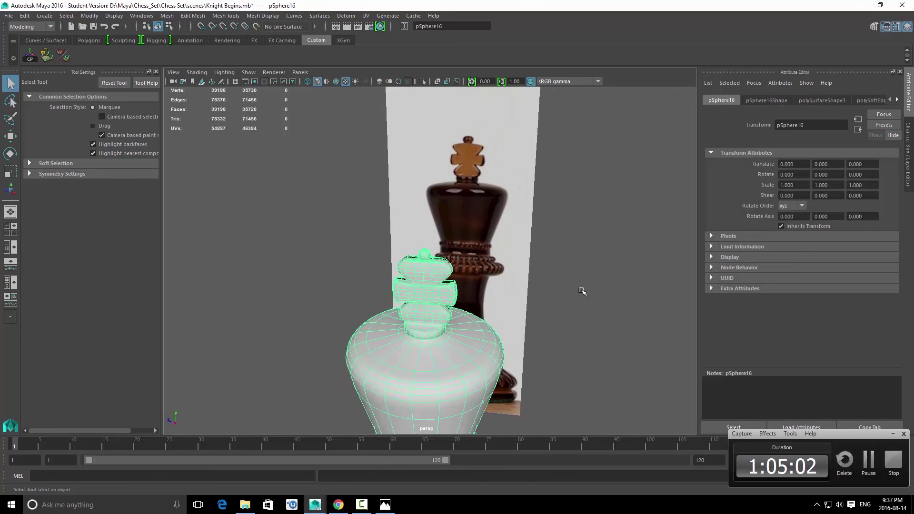
pyautogui.scroll(-3, 515, 337)
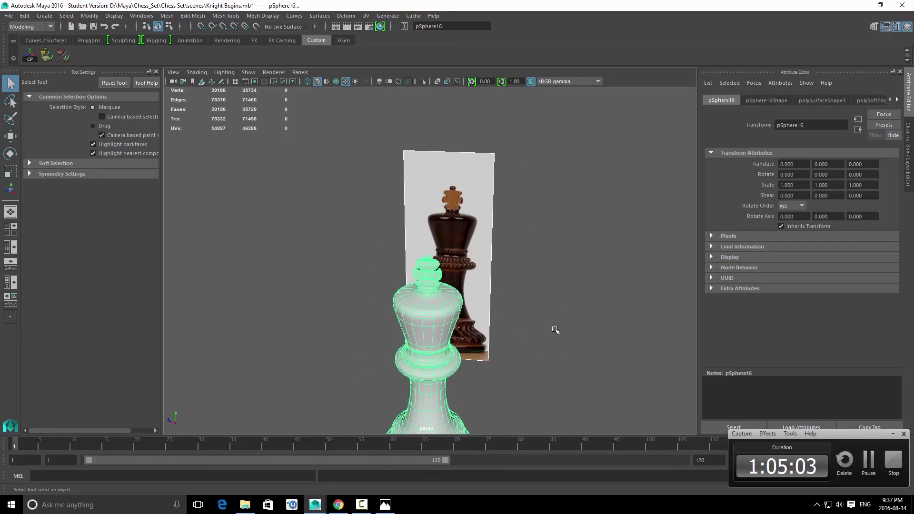
# Step: Review the smoothed king from several angles against the reference image and the other chess pieces
pyautogui.keyDown('alt'); pyautogui.moveTo(556, 330); pyautogui.dragTo(479, 319); pyautogui.keyUp('alt')
pyautogui.click(375, 267)
pyautogui.scroll(-3, 376, 268)
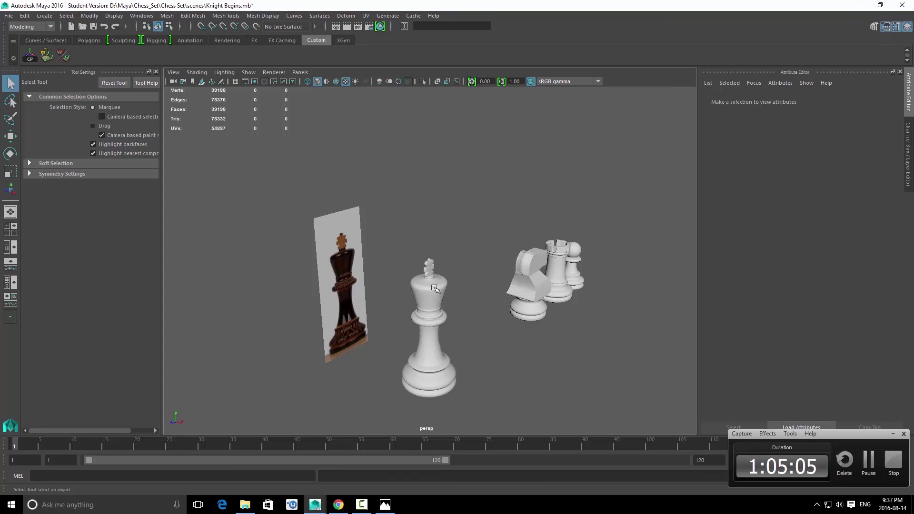
pyautogui.click(434, 288)
pyautogui.scroll(4, 474, 261)
pyautogui.keyDown('alt'); pyautogui.moveTo(557, 315); pyautogui.dragTo(78, 337); pyautogui.keyUp('alt')
pyautogui.click(496, 323)
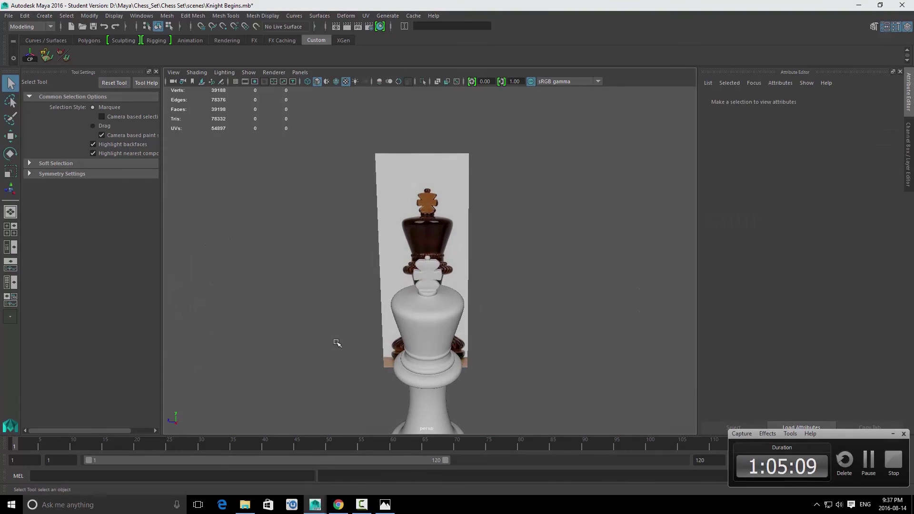
pyautogui.click(425, 327)
pyautogui.click(481, 316)
pyautogui.click(418, 316)
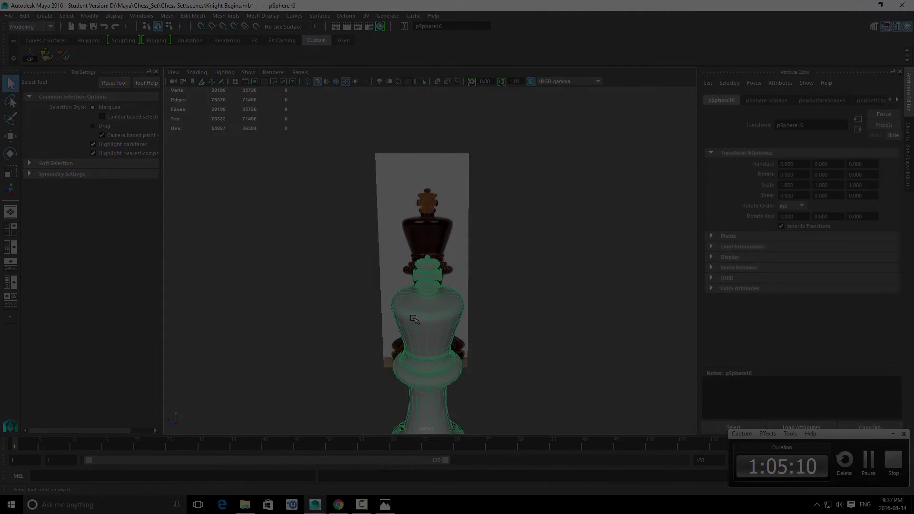